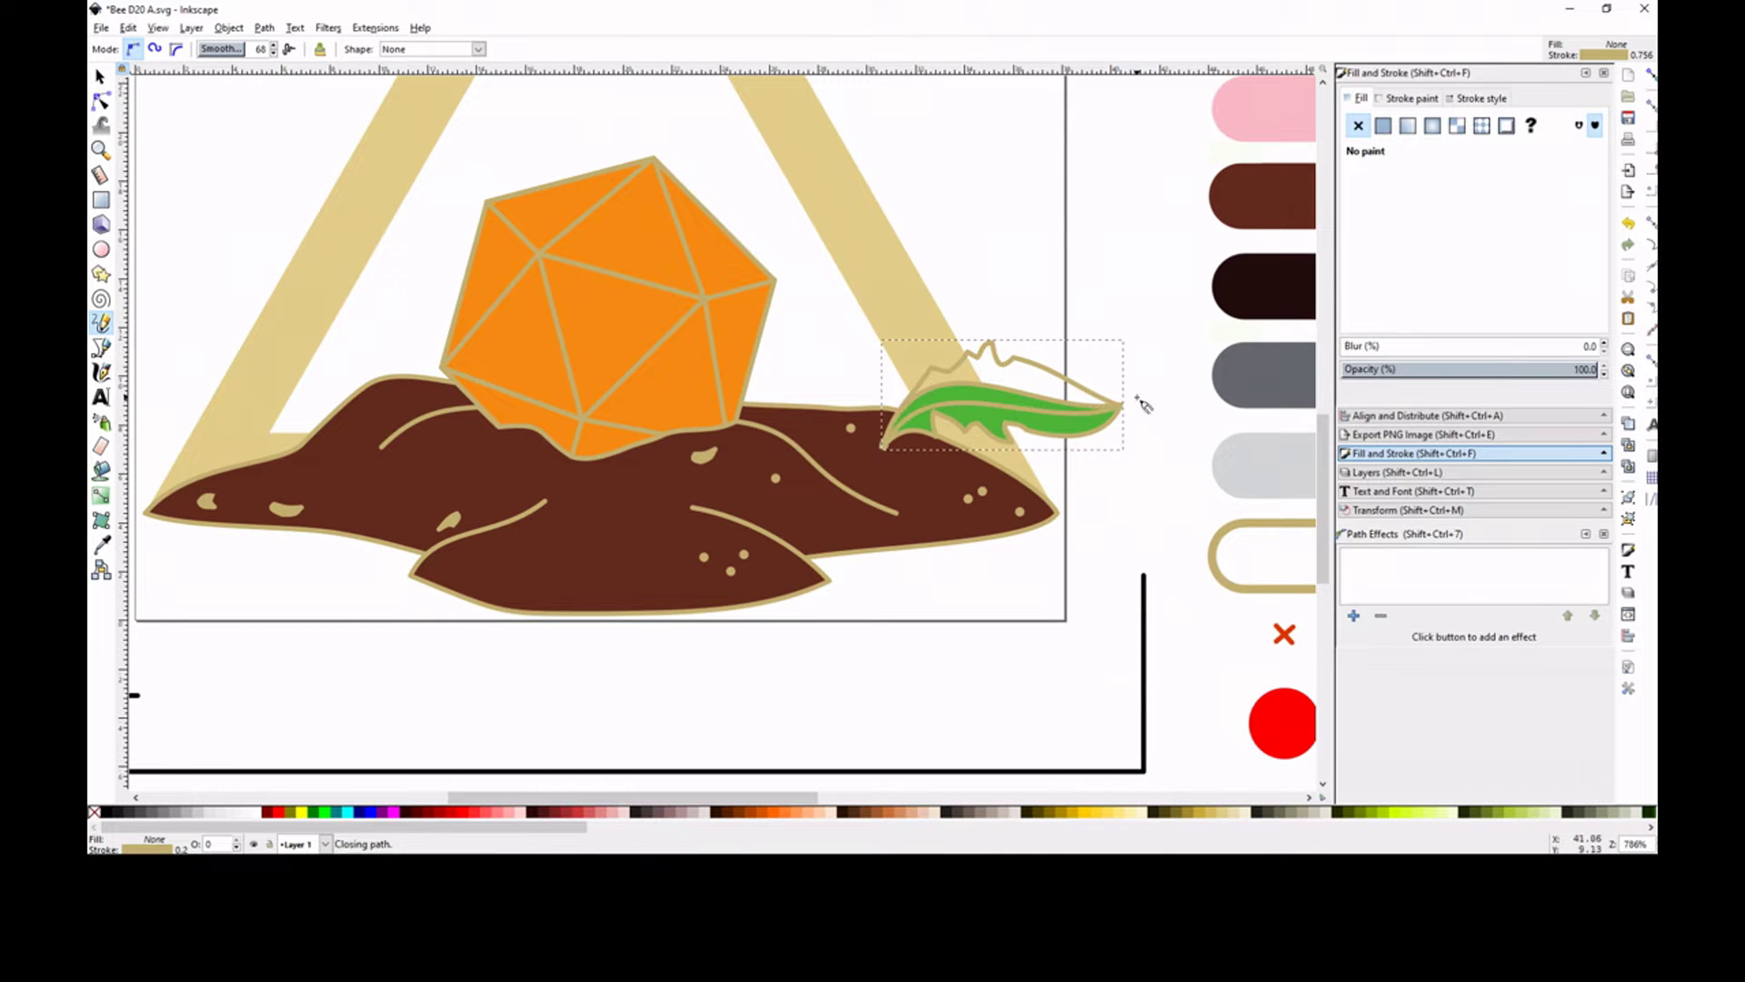
Apply the green leaf style to the upper half of the leaf outline and clean up the nodes around the leaf's tip.
key(ctrl+shift+v)
key(n)
mouse_move(1081, 417)
mouse_down()
mouse_move(1034, 428)
mouse_move(1090, 427)
mouse_up()
key(Delete)
click(1047, 440)
click(1104, 404)
click(1082, 389)
click(1082, 389)
key(minus)
key(minus)
Duplicate the finished leaf and place the mirrored copy opposite it, reaching across the die's lower edge.
key(s)
click(923, 425)
key(ctrl+d)
drag(920, 423, 798, 419)
click(841, 307)
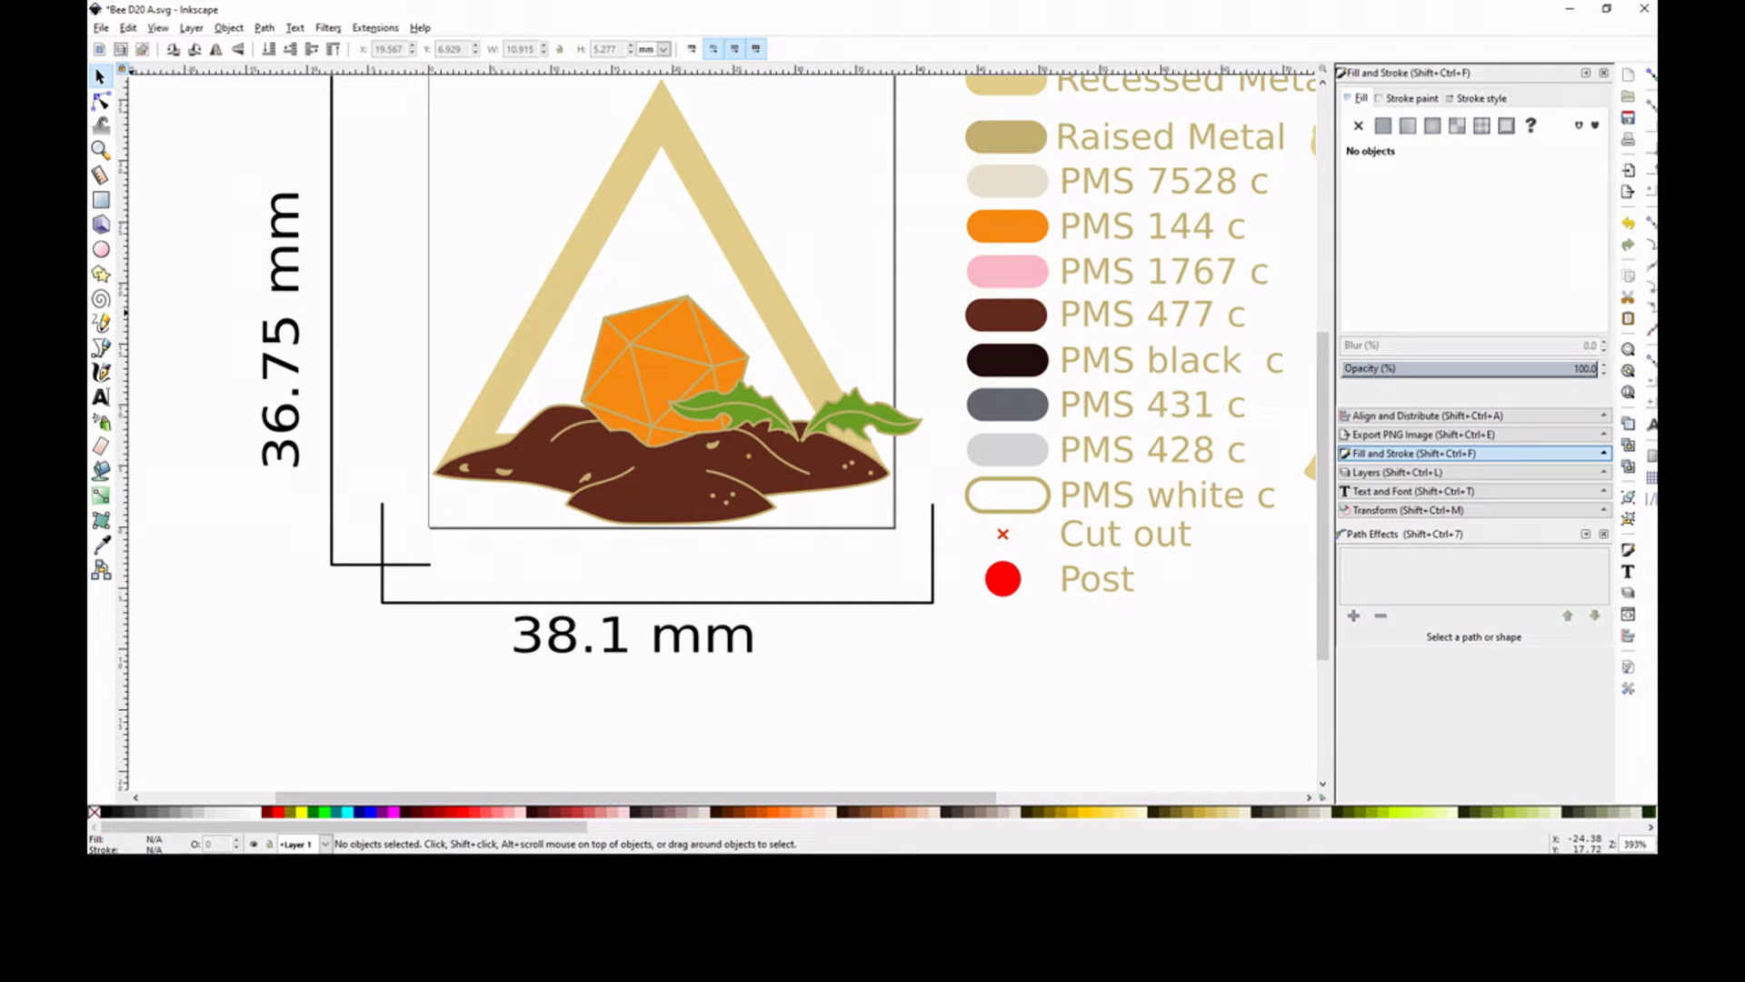
Draw a slender curved stem rising from between the two leaves and give it the green leaf style.
key(p)
mouse_move(804, 440)
mouse_down()
mouse_move(853, 291)
mouse_move(840, 253)
mouse_up()
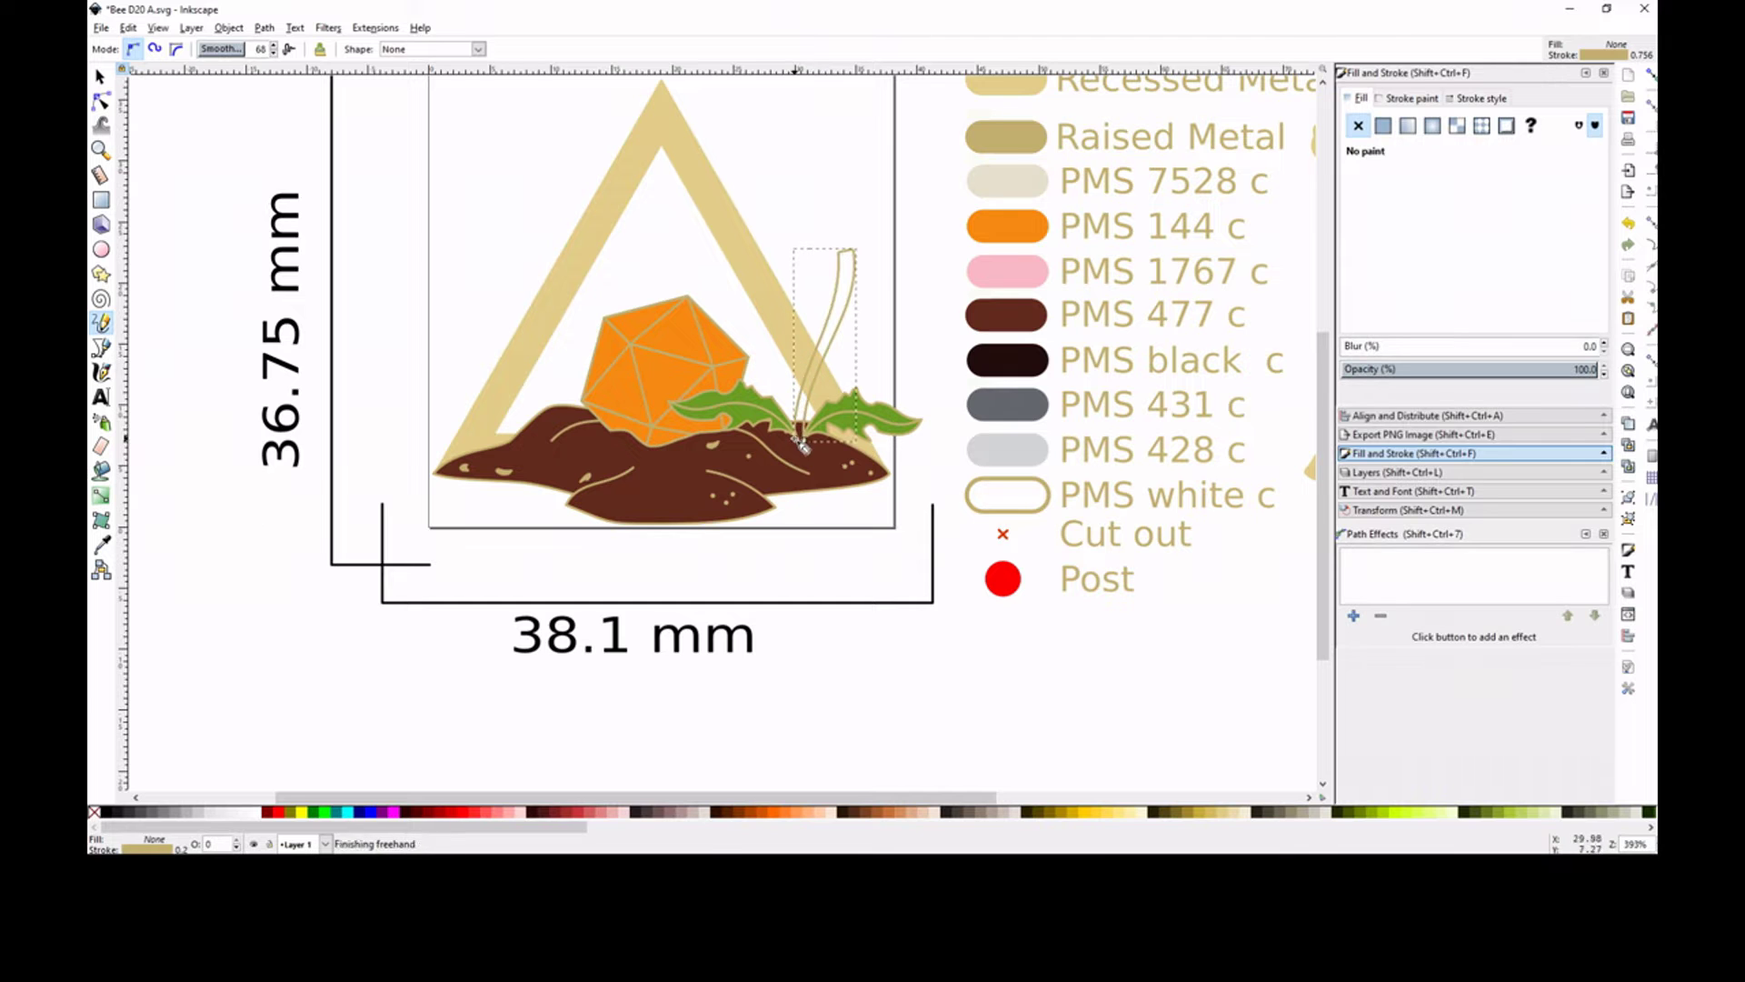
key(ctrl+shift+v)
scroll(850, 277, up, 2)
key(n)
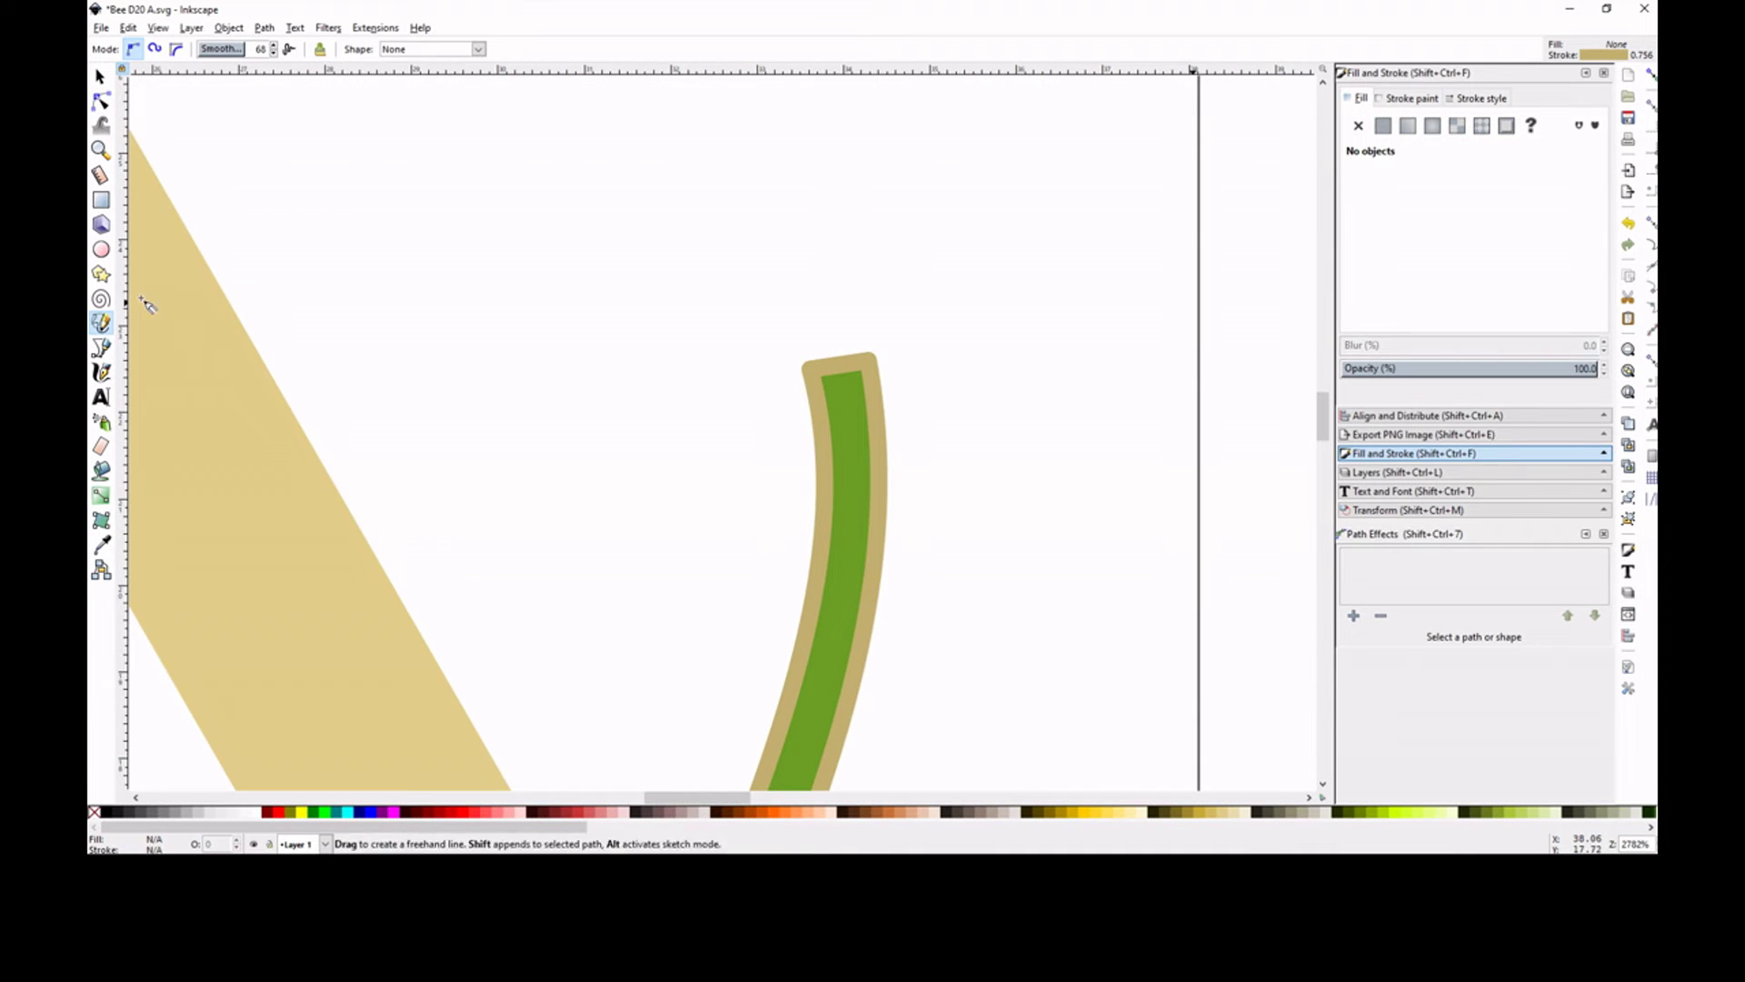
Draw a closed, spiky dandelion head around the top of the stem and fill it with flat yellow.
mouse_move(816, 433)
mouse_down()
mouse_move(741, 491)
mouse_move(748, 455)
mouse_move(711, 424)
mouse_move(636, 412)
mouse_move(614, 338)
mouse_up()
drag(629, 267, 884, 163)
key(s)
key(p)
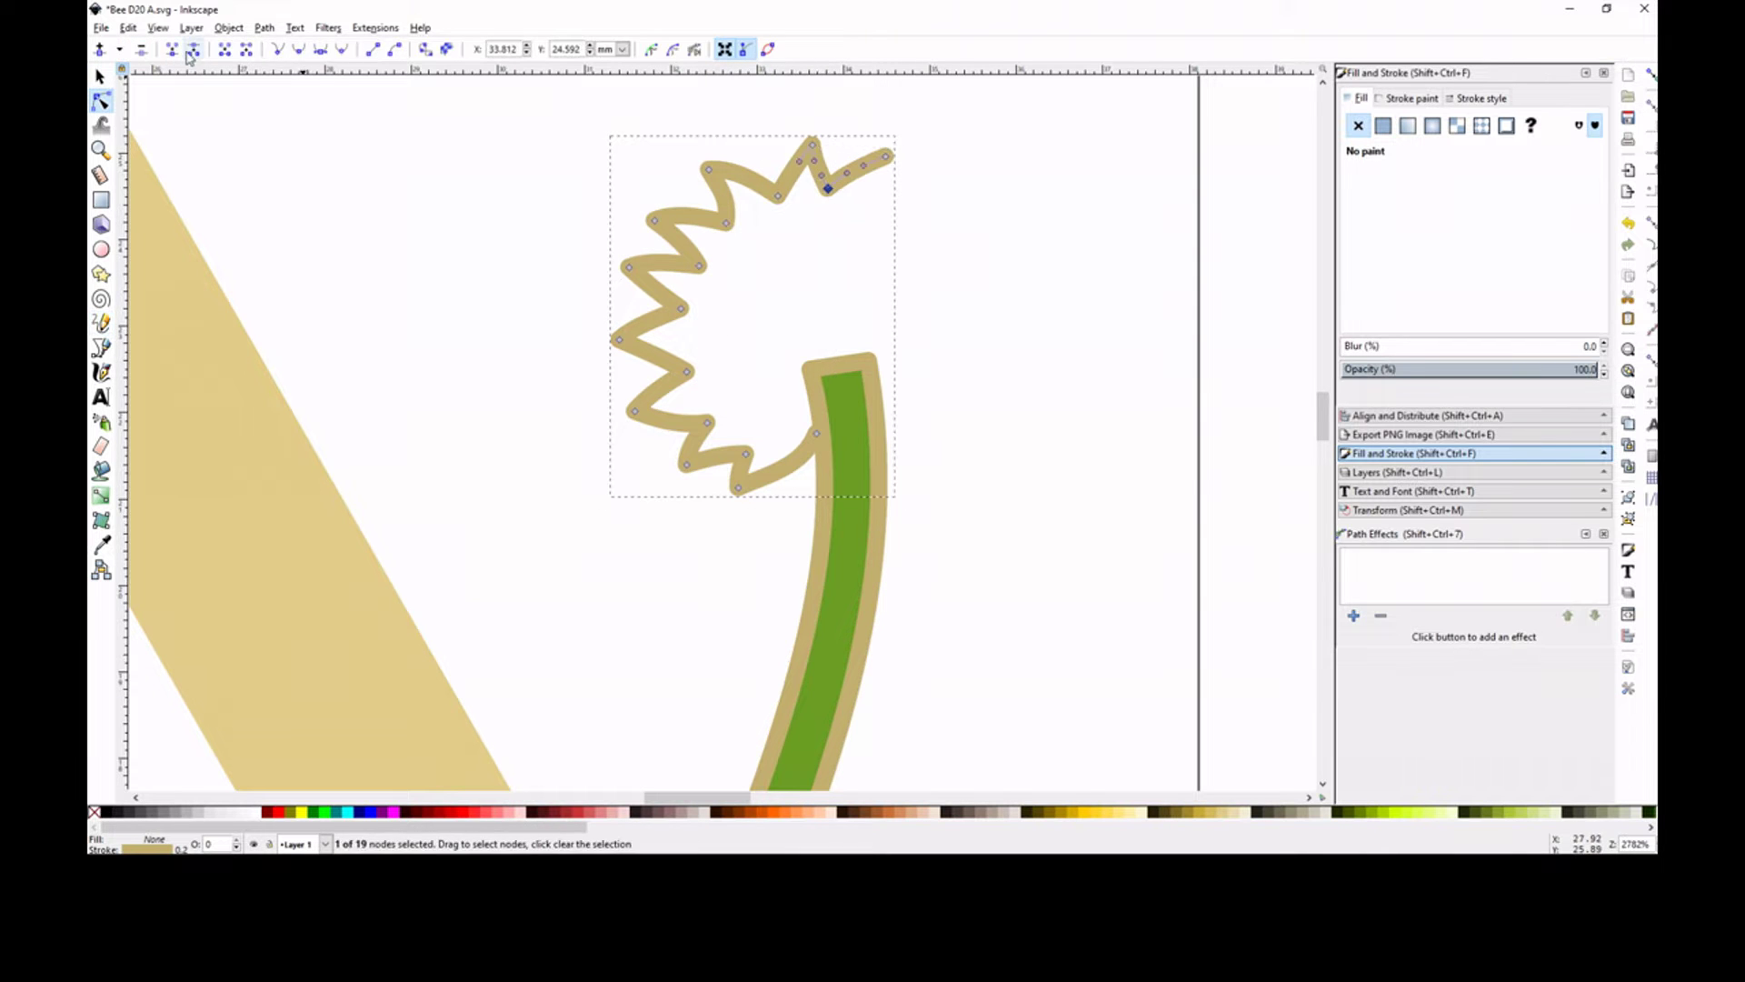
mouse_move(816, 432)
mouse_down()
mouse_move(929, 539)
mouse_move(903, 459)
mouse_move(989, 468)
mouse_move(1083, 400)
mouse_up()
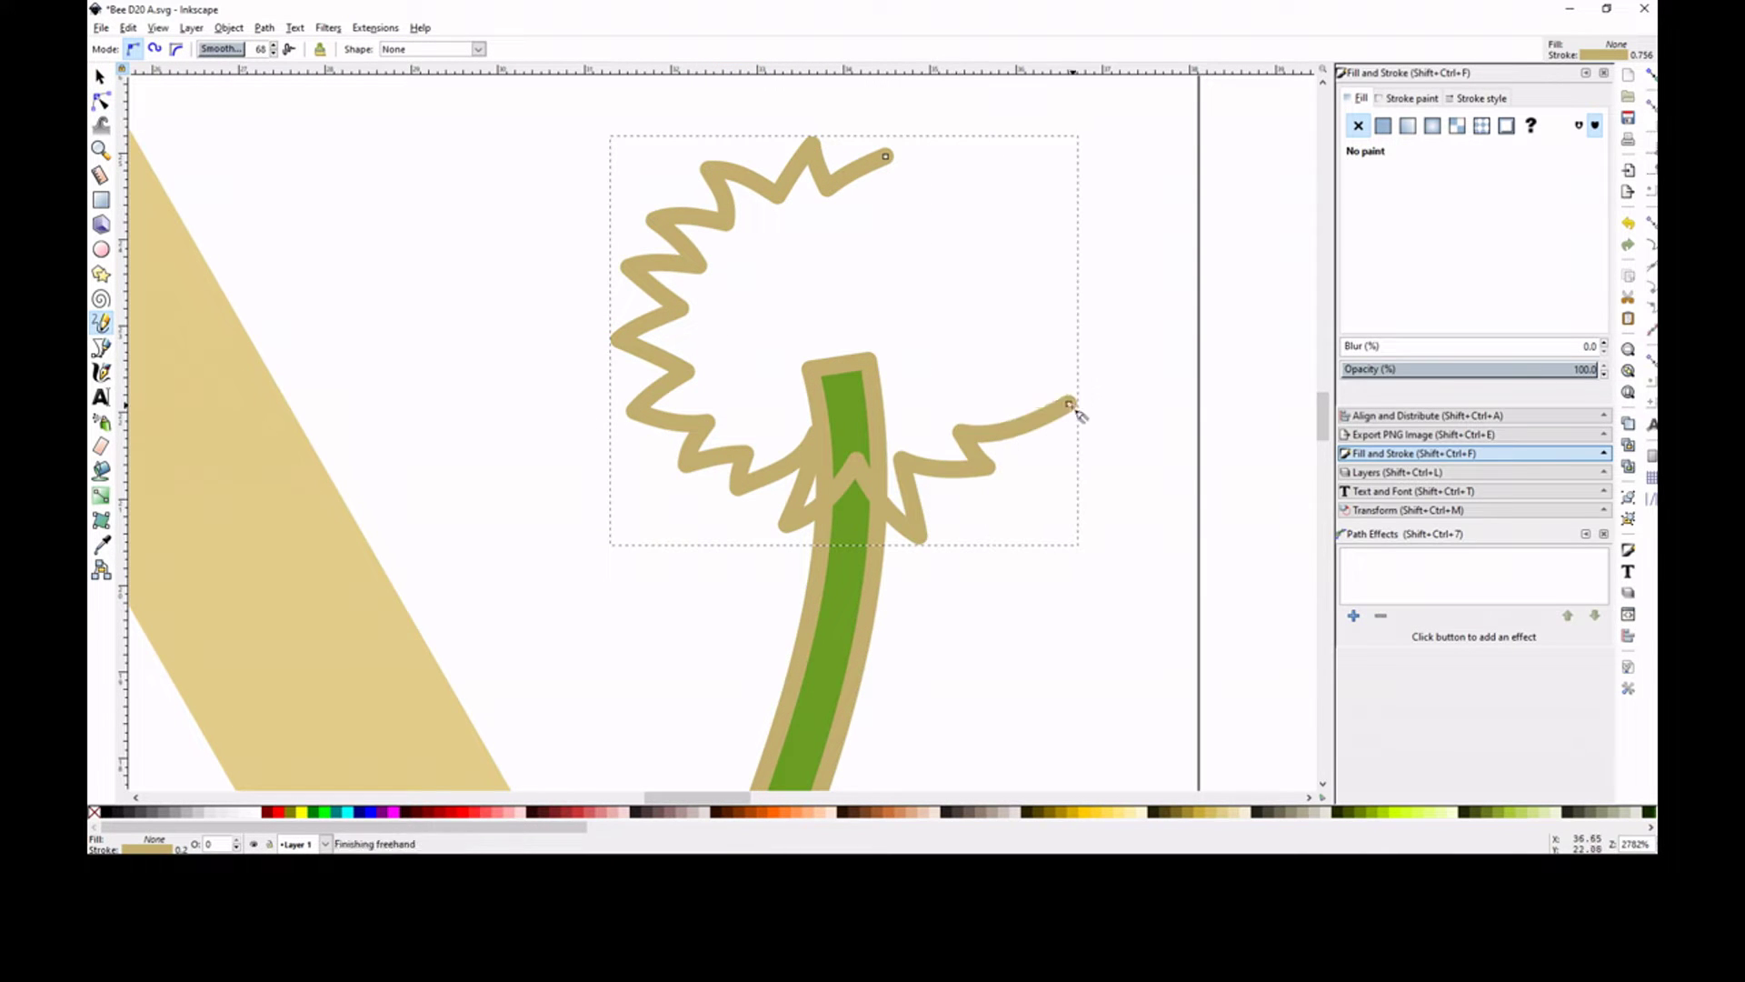
mouse_move(1067, 314)
mouse_down()
mouse_move(998, 315)
mouse_move(953, 274)
mouse_move(1058, 201)
mouse_move(925, 225)
mouse_up()
drag(889, 160, 886, 156)
click(1382, 125)
click(1472, 227)
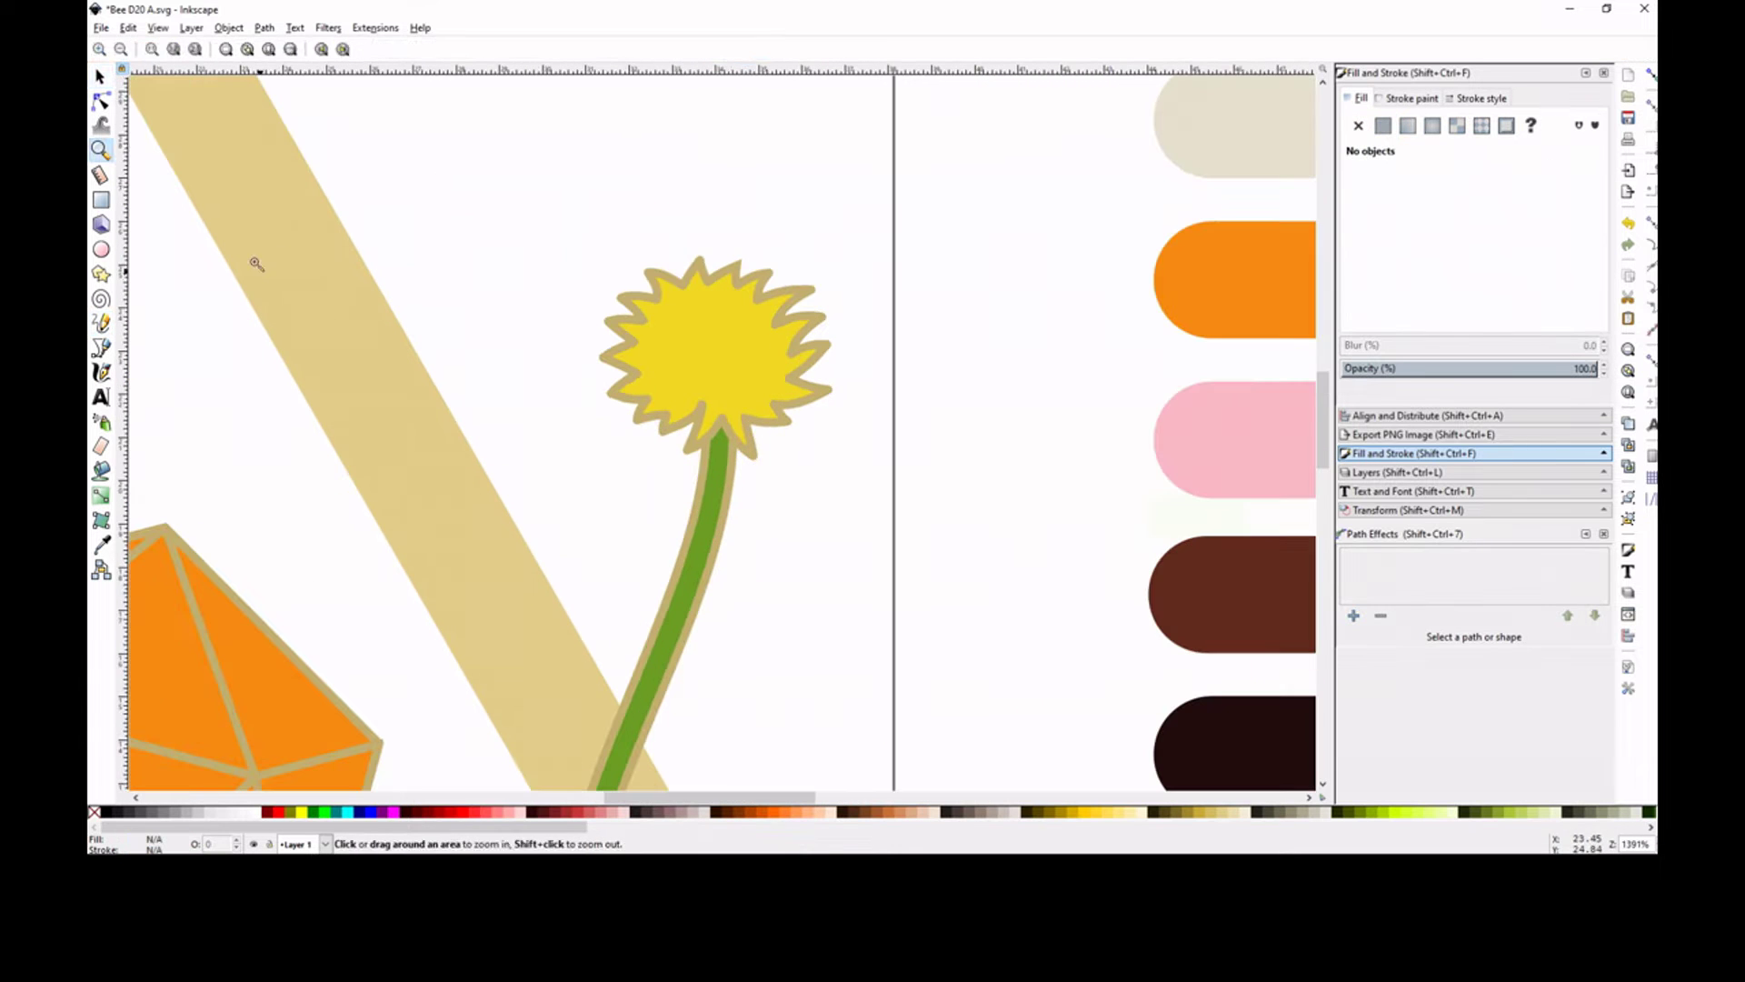
Stretch the yellow flower head to about 6.9 mm wide and 4.5 mm high.
click(595, 374)
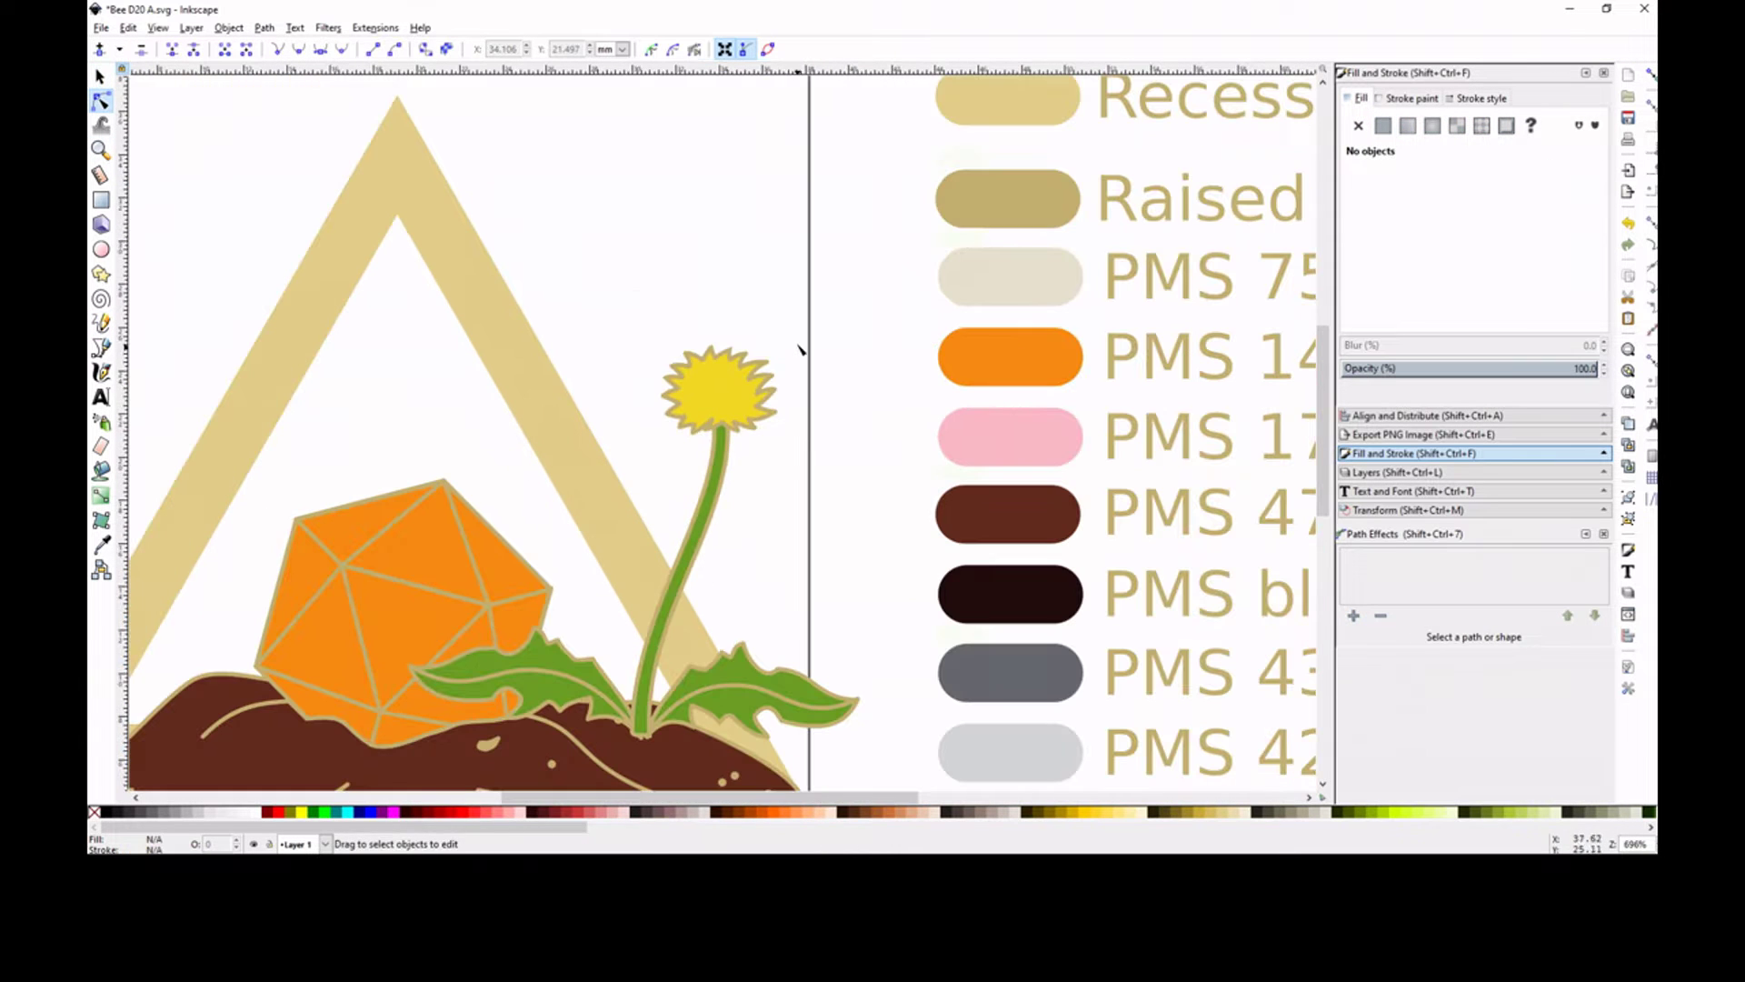
key(s)
click(718, 387)
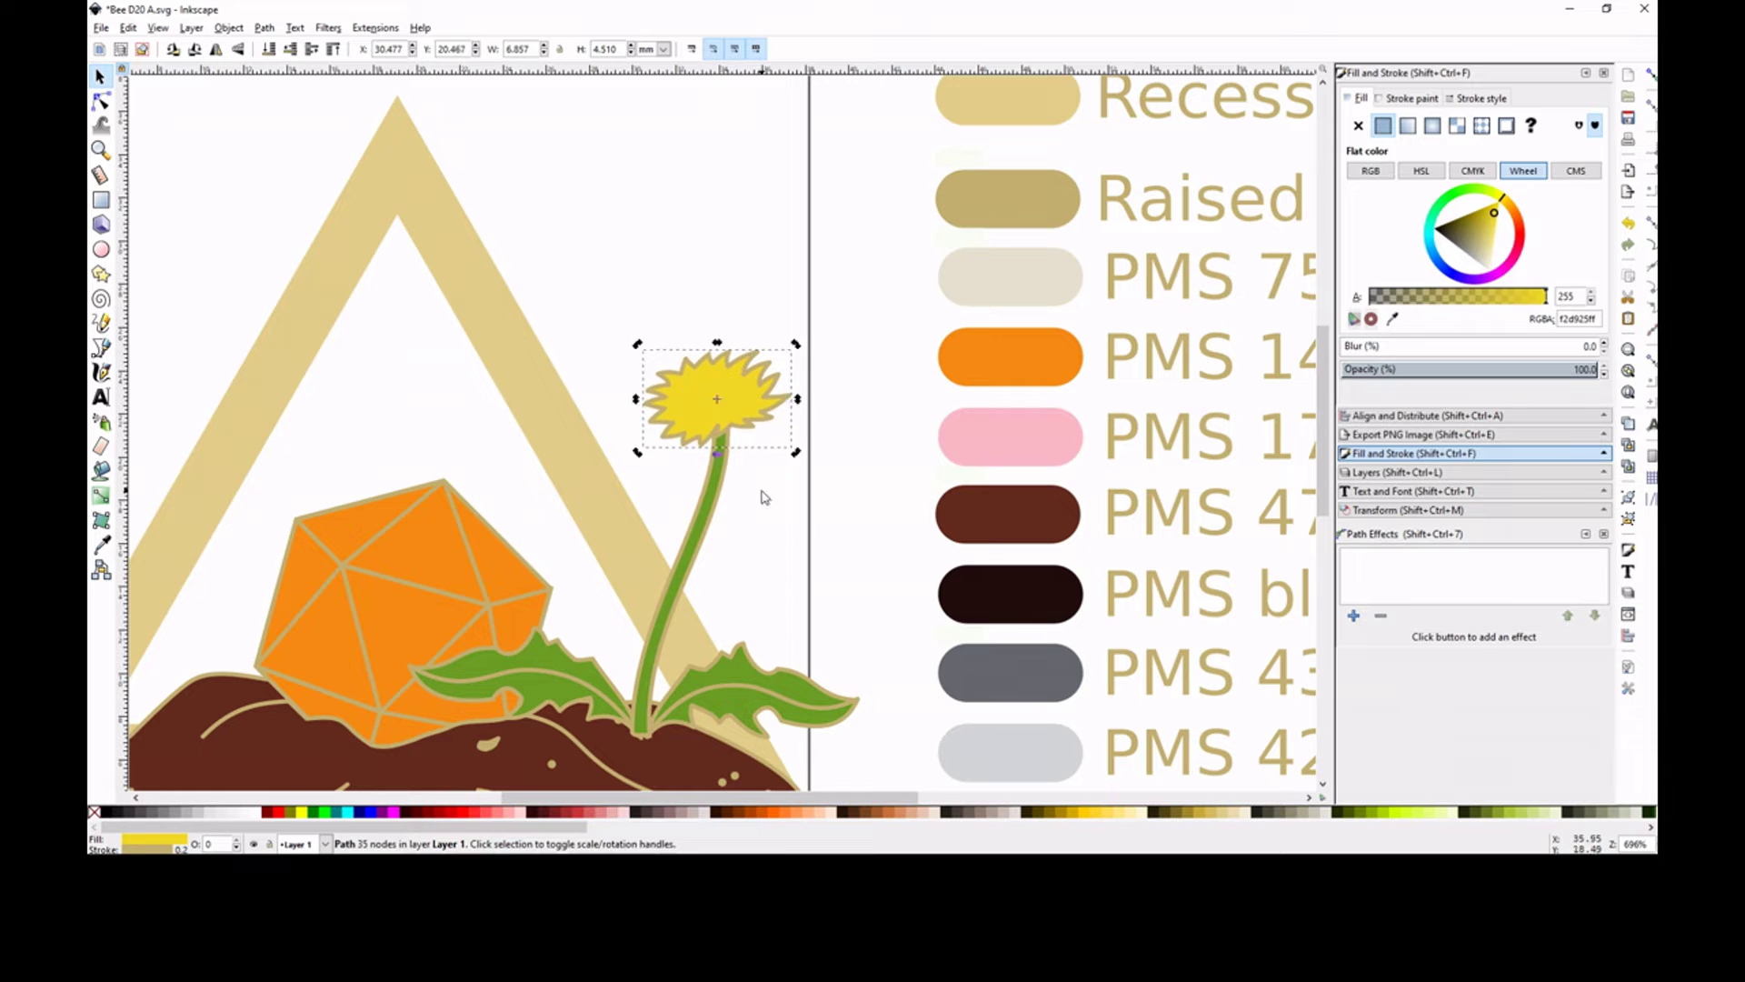
key(Escape)
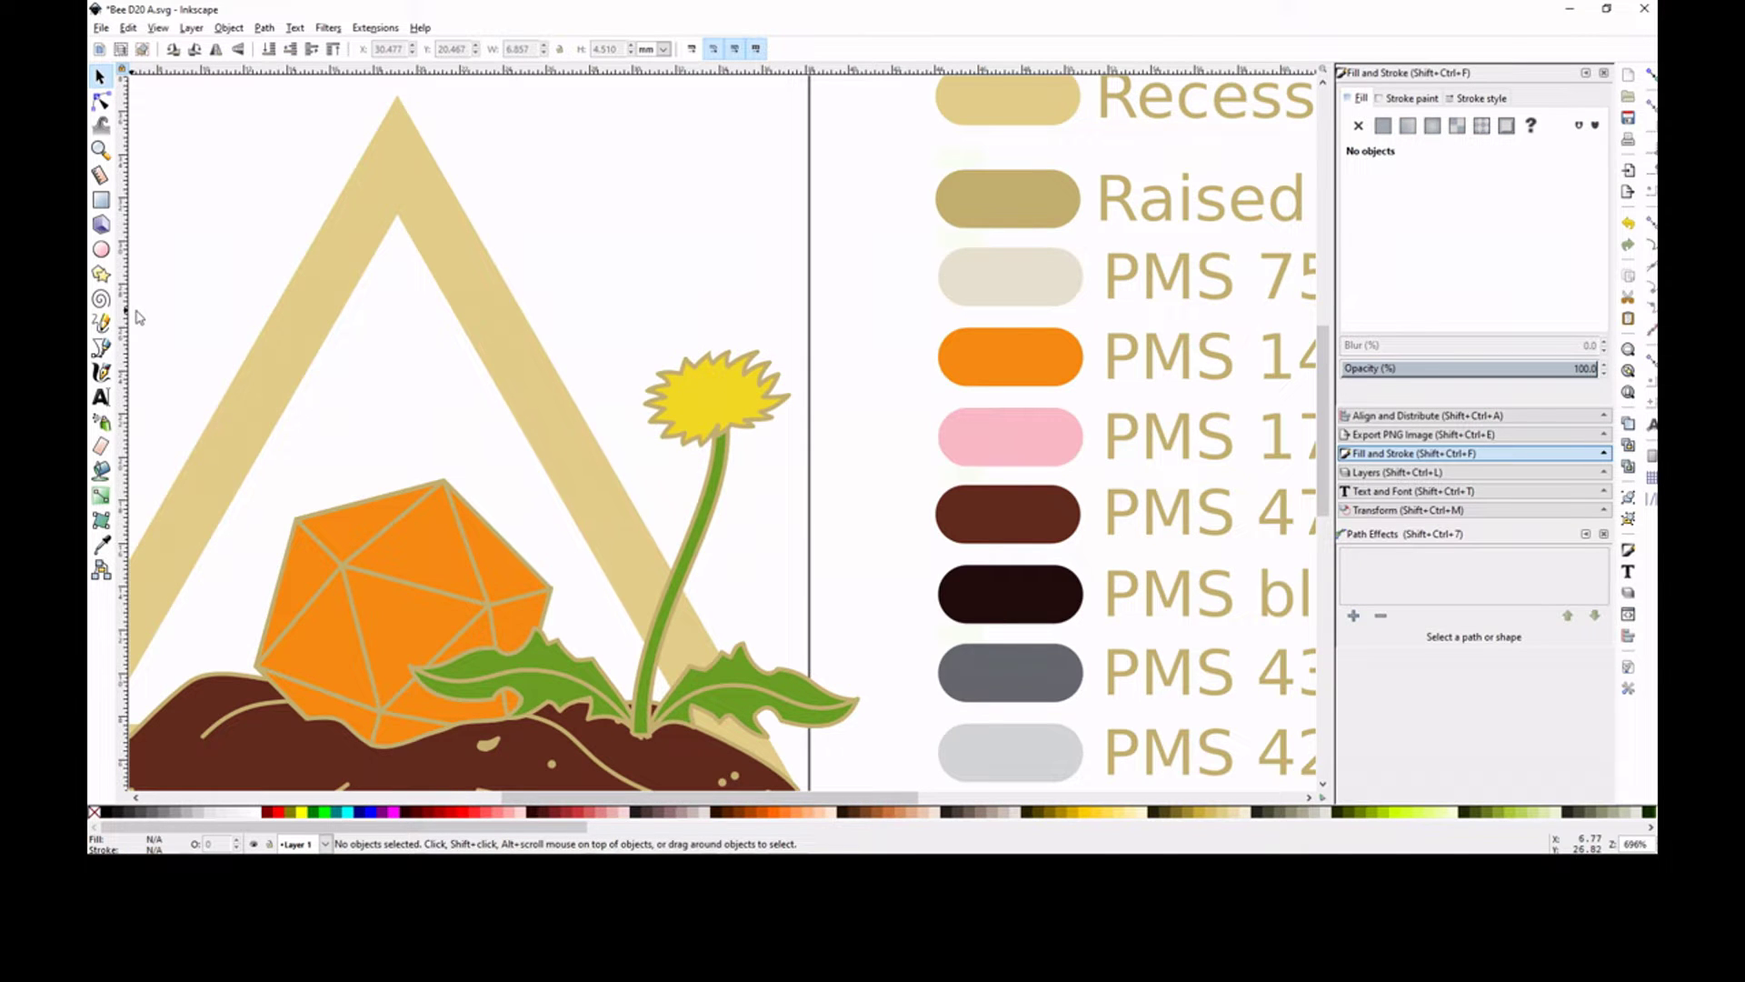
Draw a closed sepal shape where the stem meets the flower, fill it with the stem's green and lower it behind the petals.
key(p)
scroll(689, 401, up, 4)
mouse_move(771, 627)
mouse_down()
mouse_move(837, 623)
mouse_move(936, 531)
mouse_move(752, 603)
mouse_move(769, 424)
mouse_up()
key(n)
drag(752, 610, 787, 641)
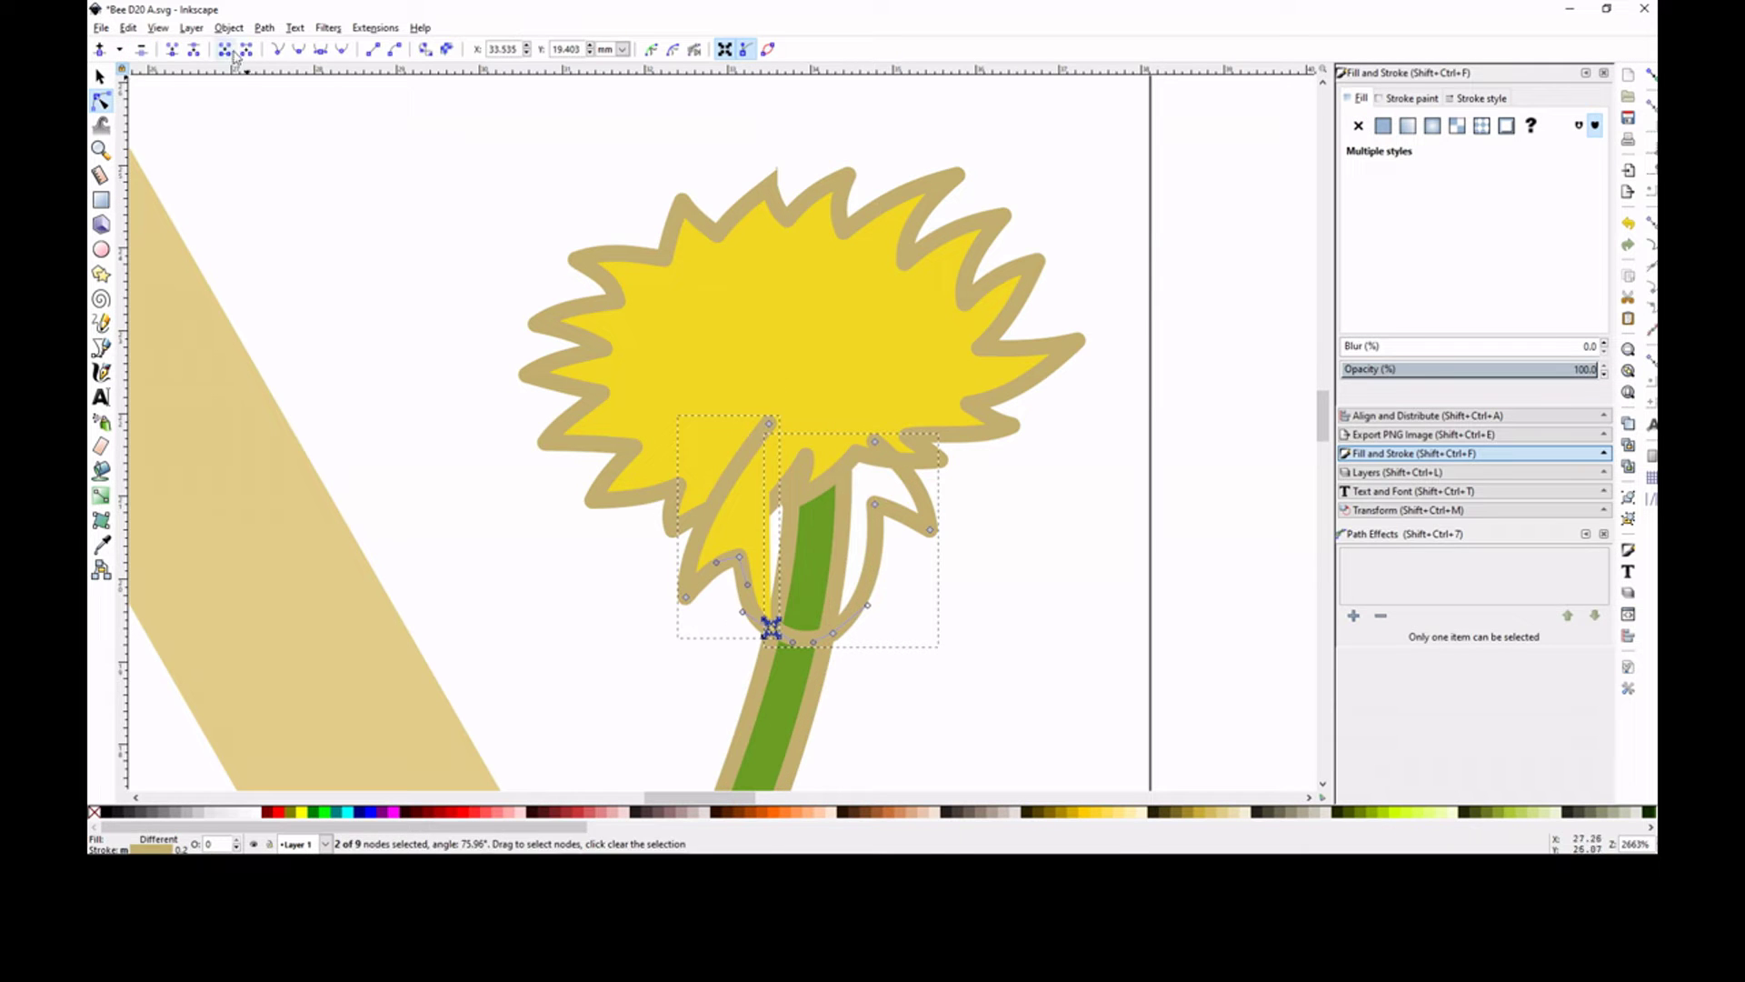
click(172, 50)
key(d)
click(783, 680)
key(Page_Down)
key(s)
Refine the green sepal shape's outline by moving its nodes and curves around the top of the stem.
key(n)
click(750, 486)
drag(742, 533, 747, 511)
click(818, 556)
drag(875, 586, 833, 627)
key(Escape)
key(minus)
key(minus)
key(minus)
key(minus)
key(z)
click(766, 490)
click(766, 490)
click(766, 490)
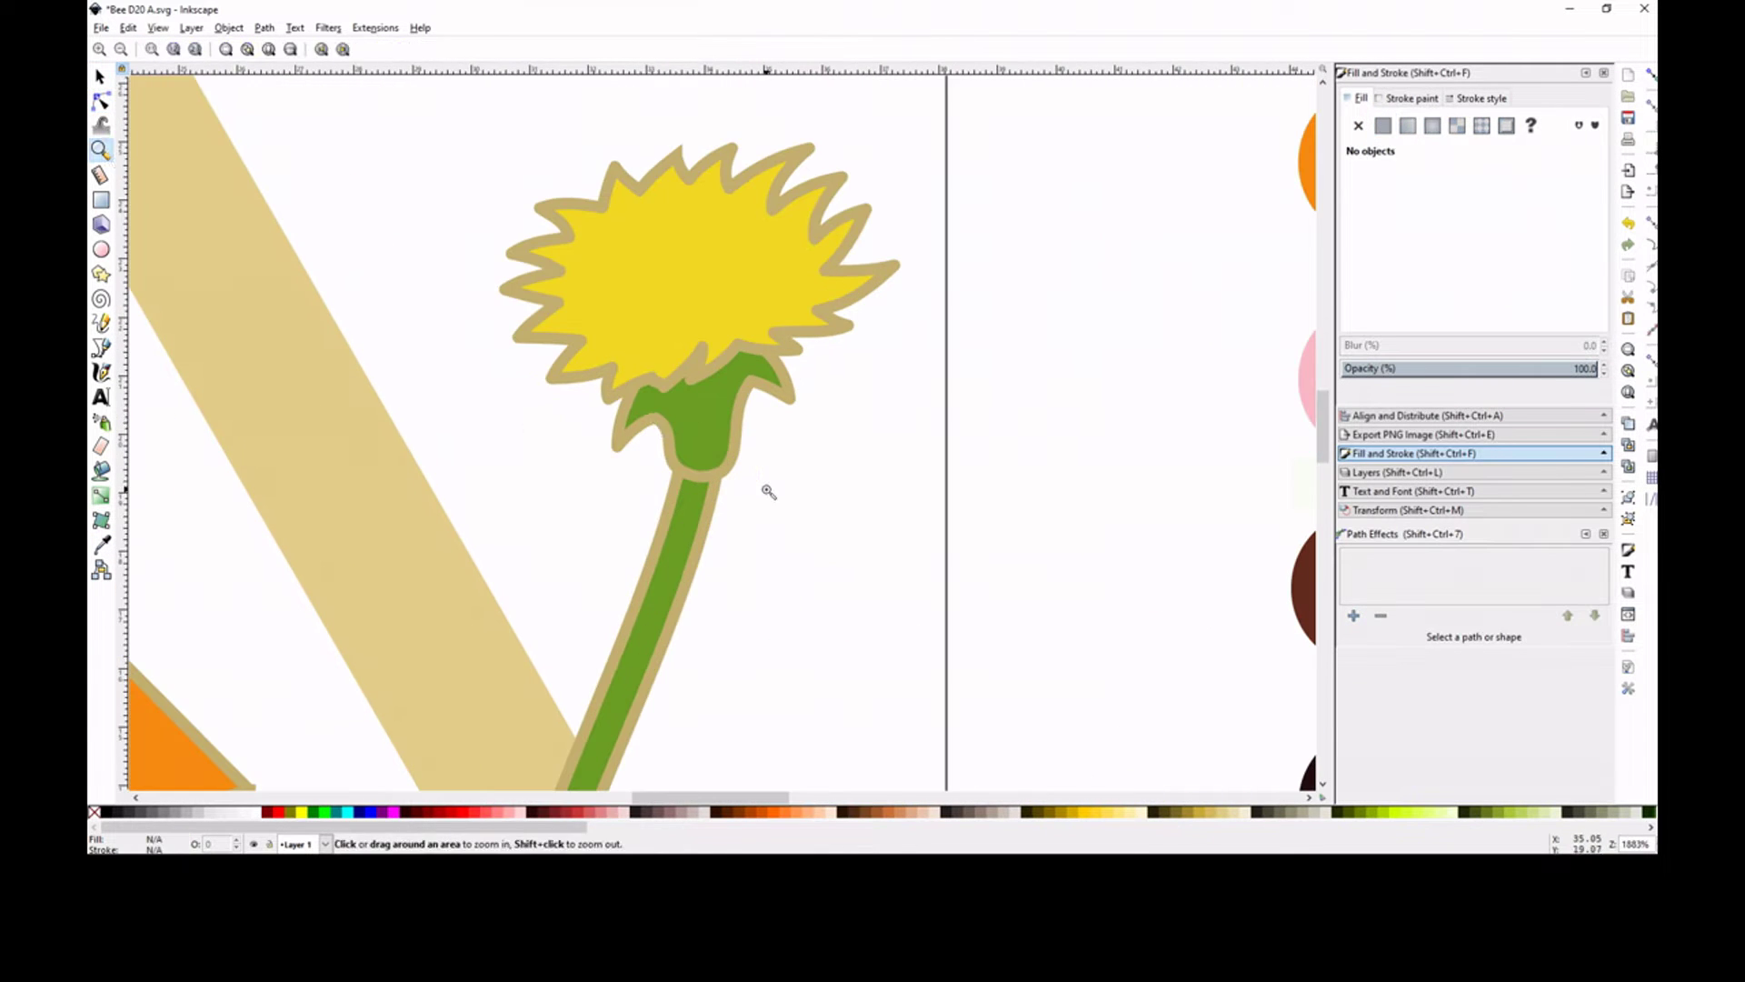
Draw a pointed inner sepal line across the green base of the flower head.
key(p)
drag(655, 417, 698, 441)
key(Escape)
key(5)
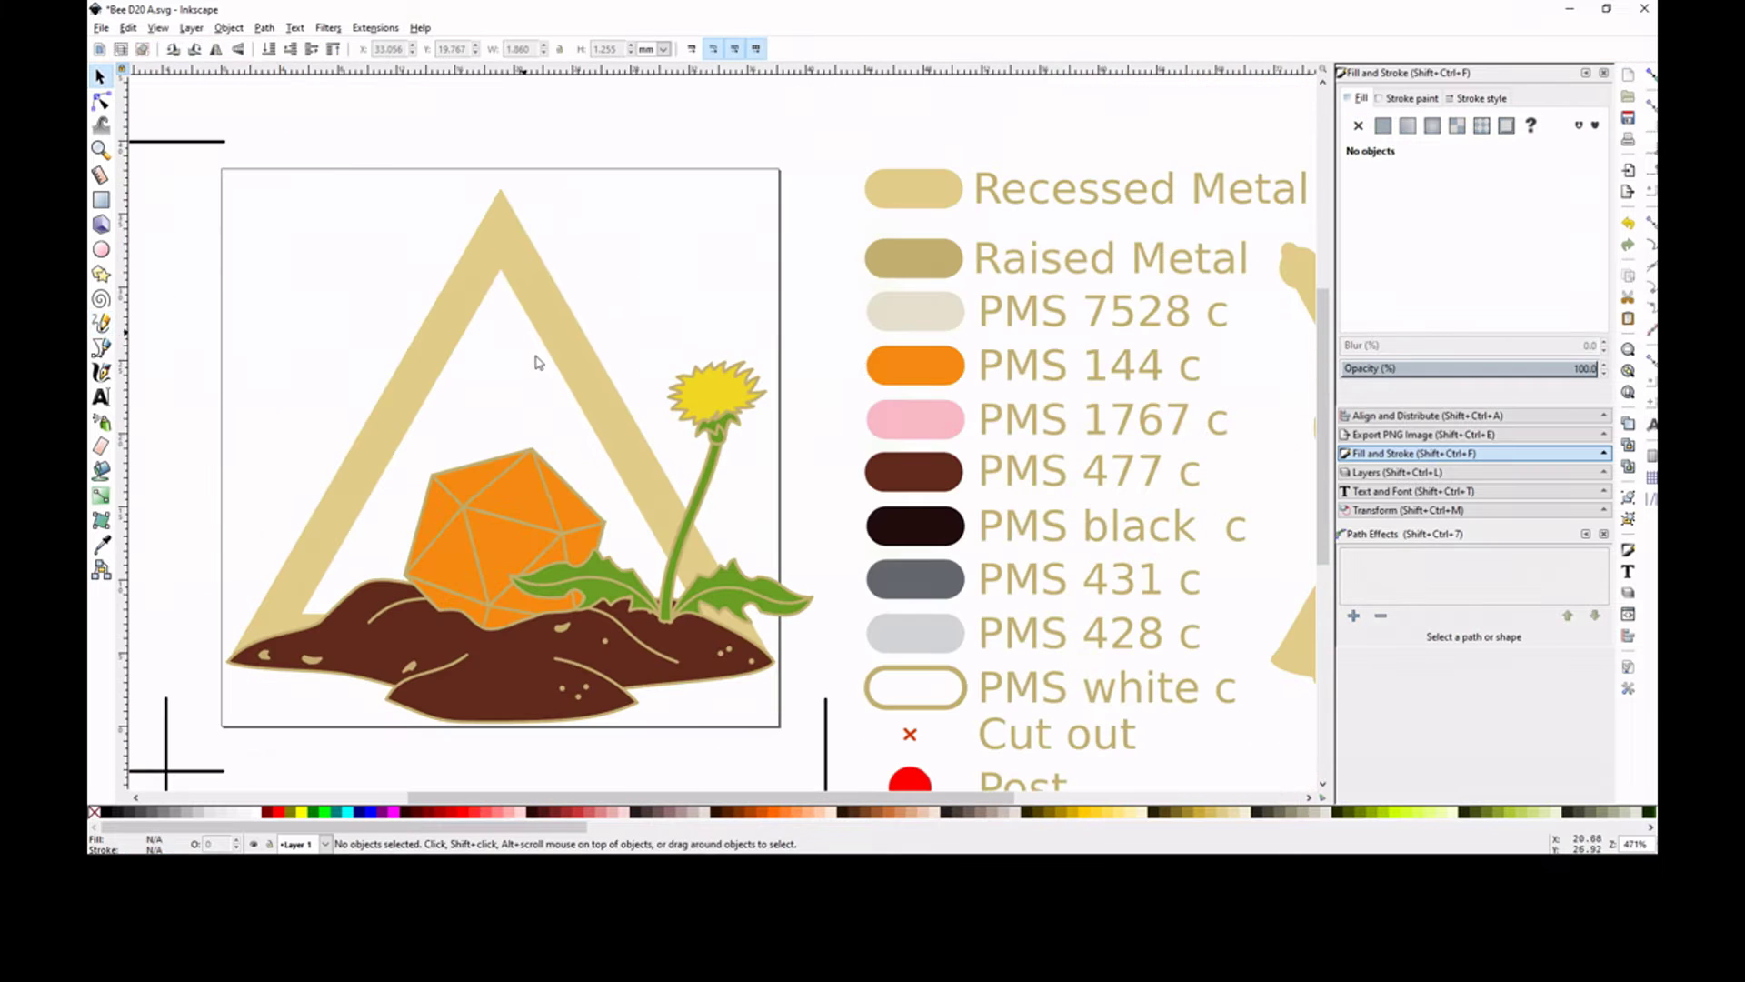
Draw the lower half of a small leaf hanging from the stem base over the soil and fill it green.
scroll(675, 614, up, 3)
drag(670, 625, 801, 721)
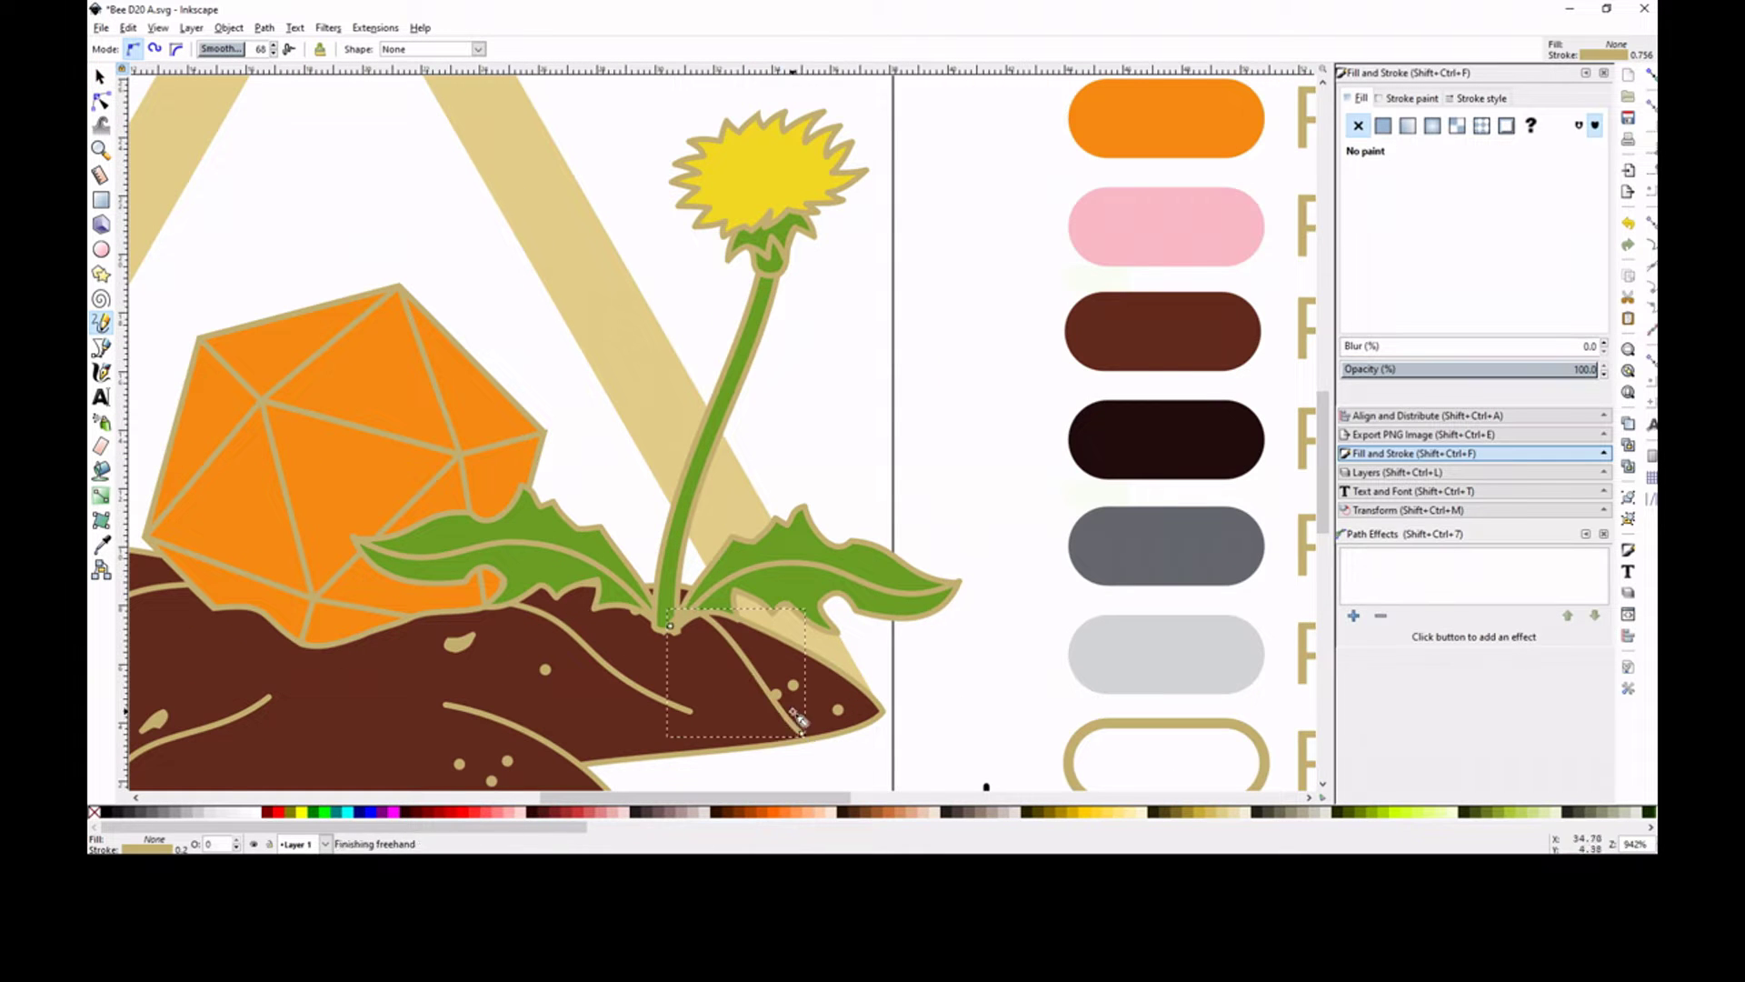
click(1382, 127)
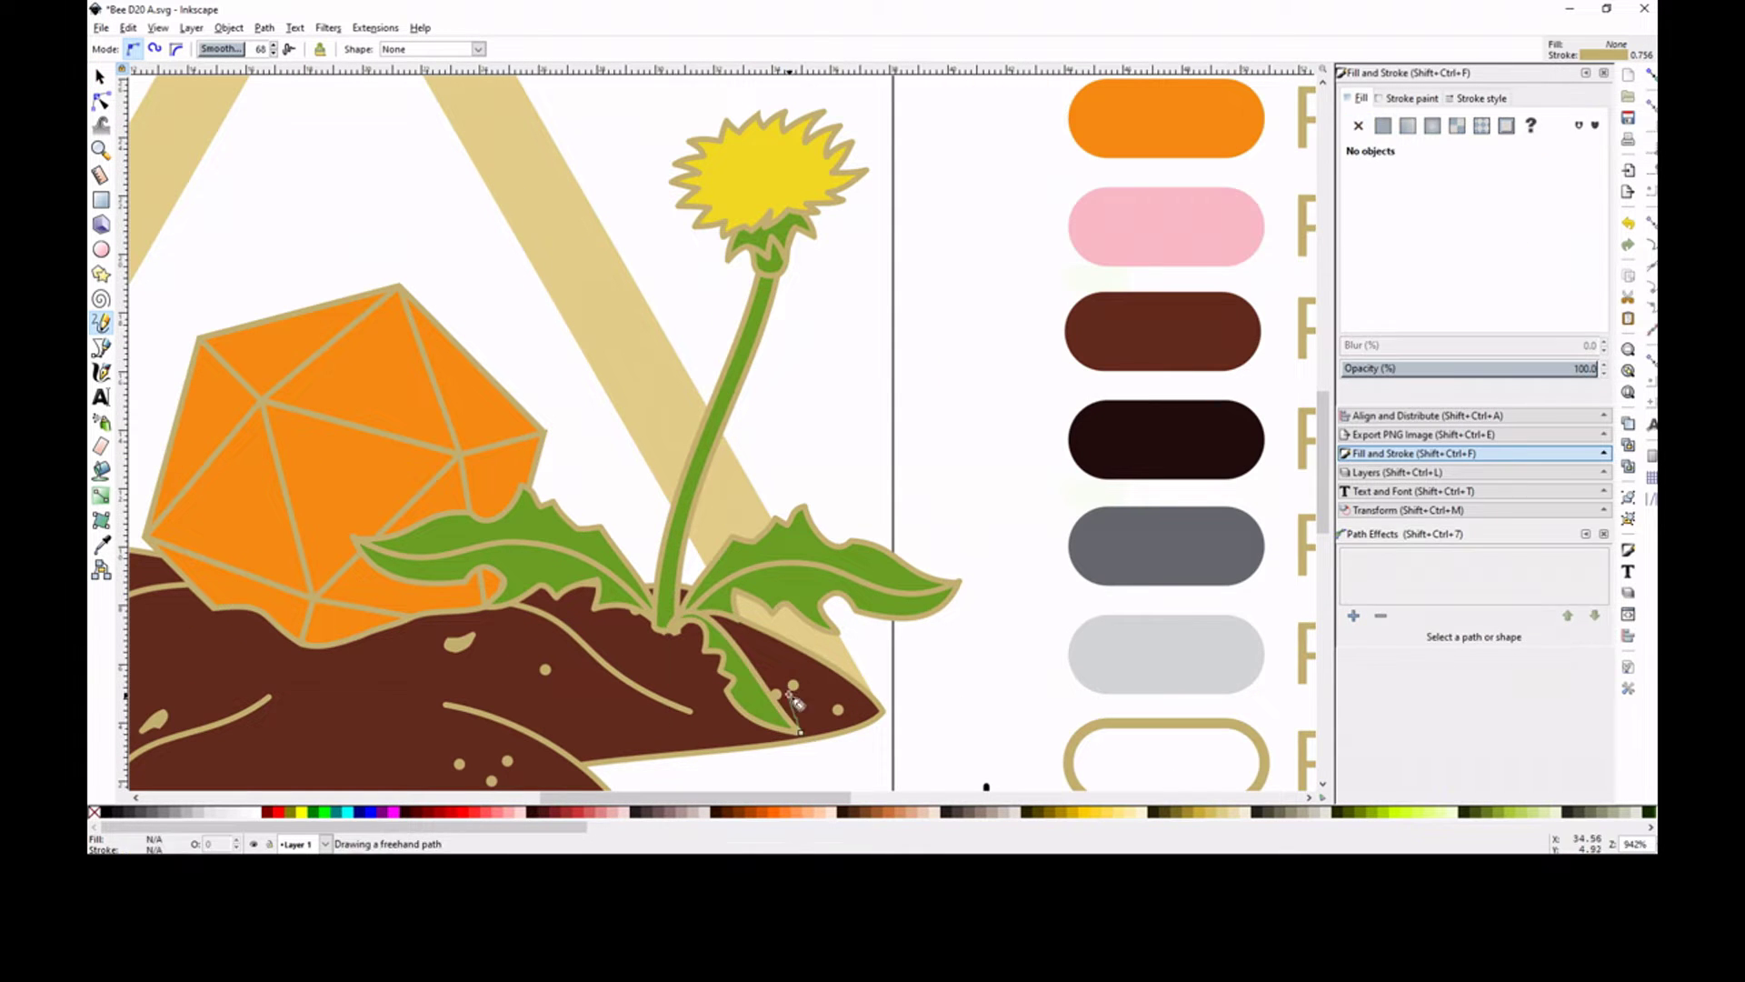
Draw the jagged upper half of the small soil leaf, join it into a green shape and adjust its edge nodes.
drag(787, 673, 677, 621)
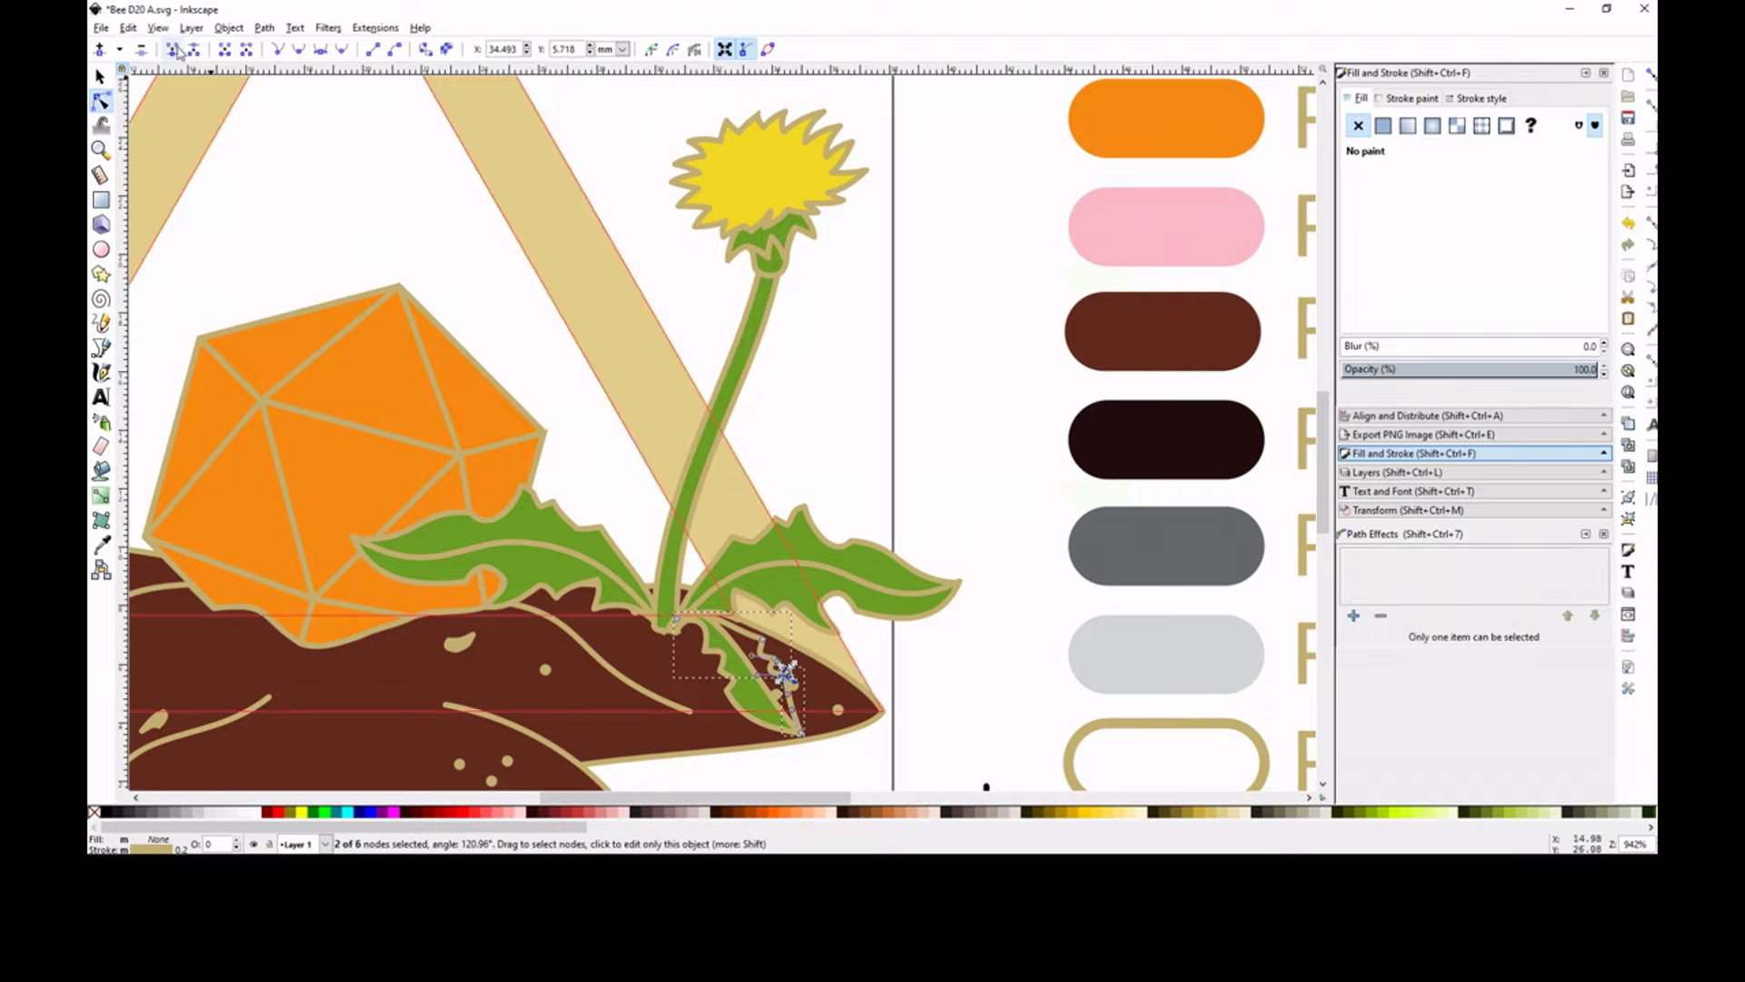
key(n)
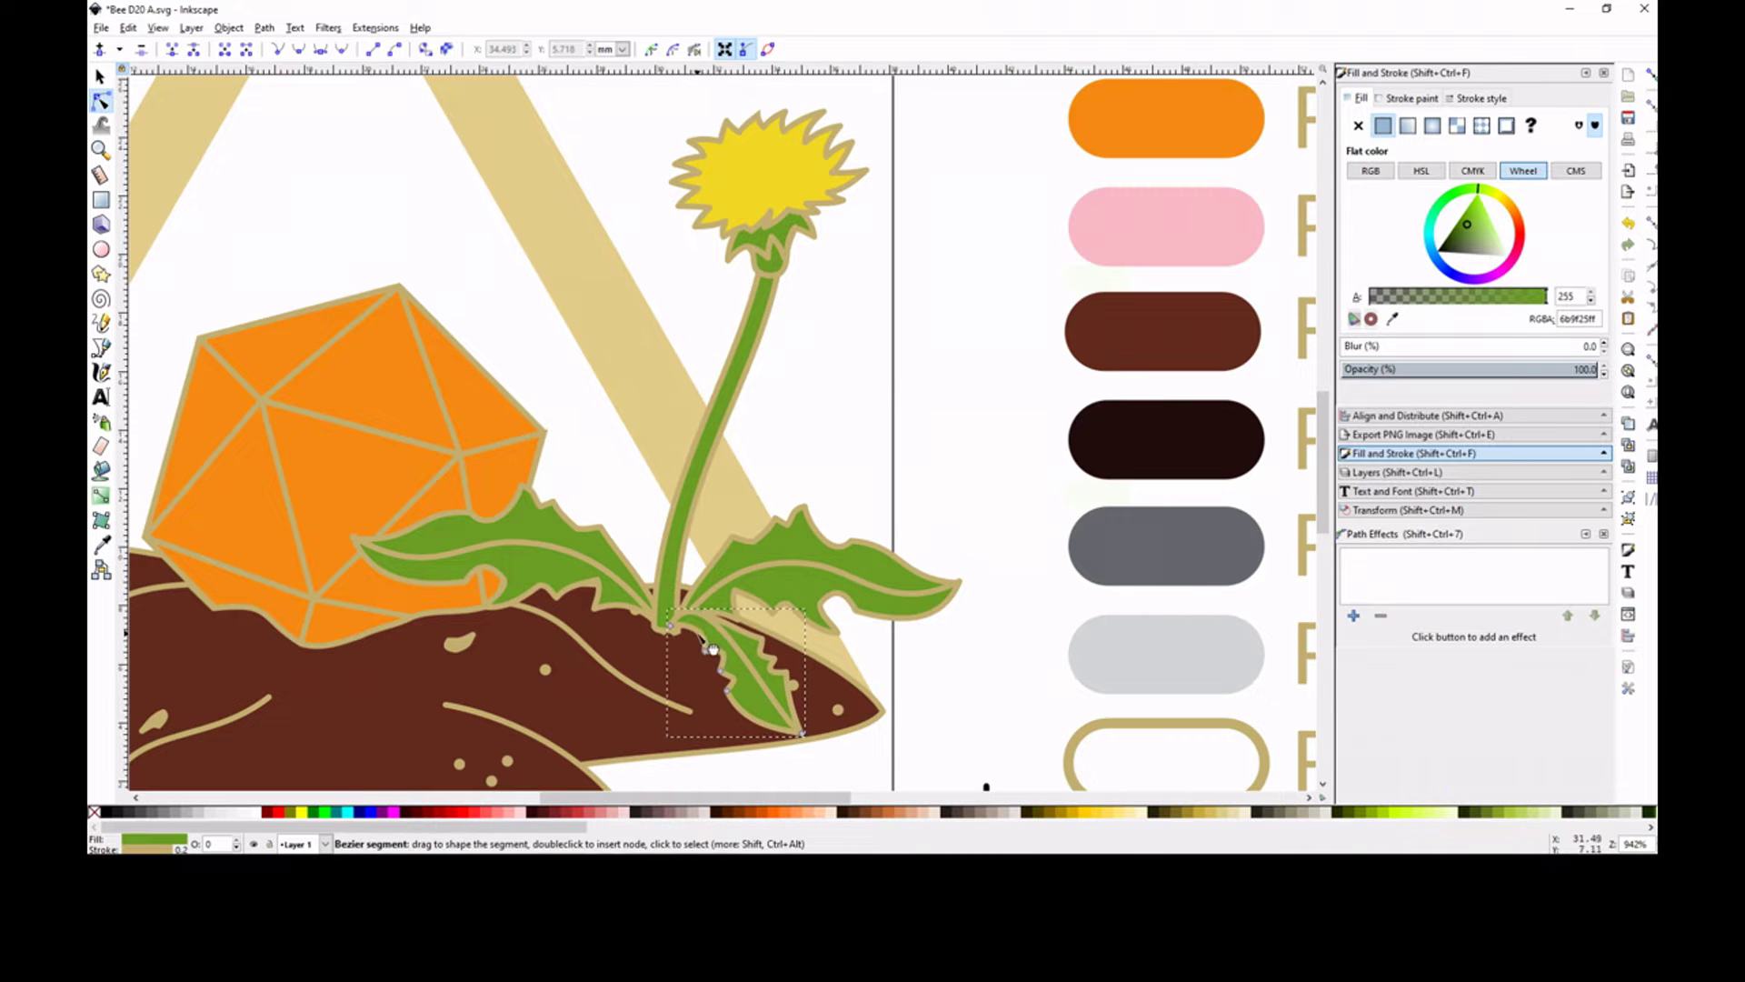
drag(762, 640, 757, 624)
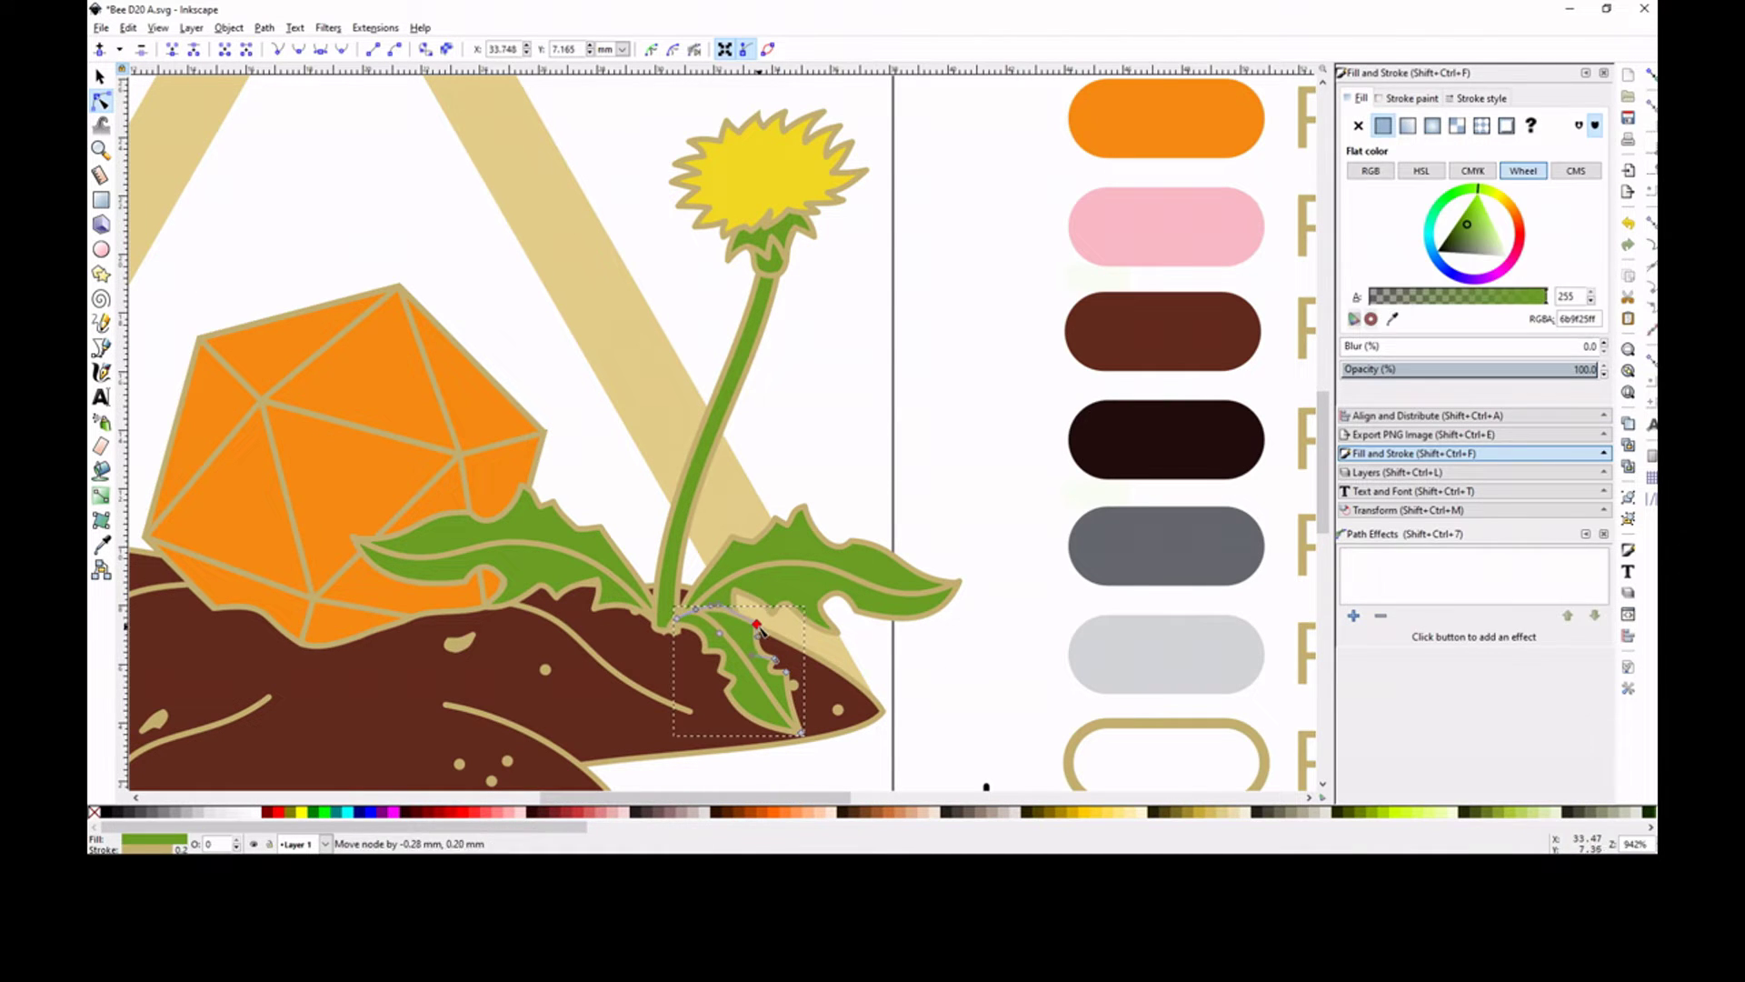
click(821, 767)
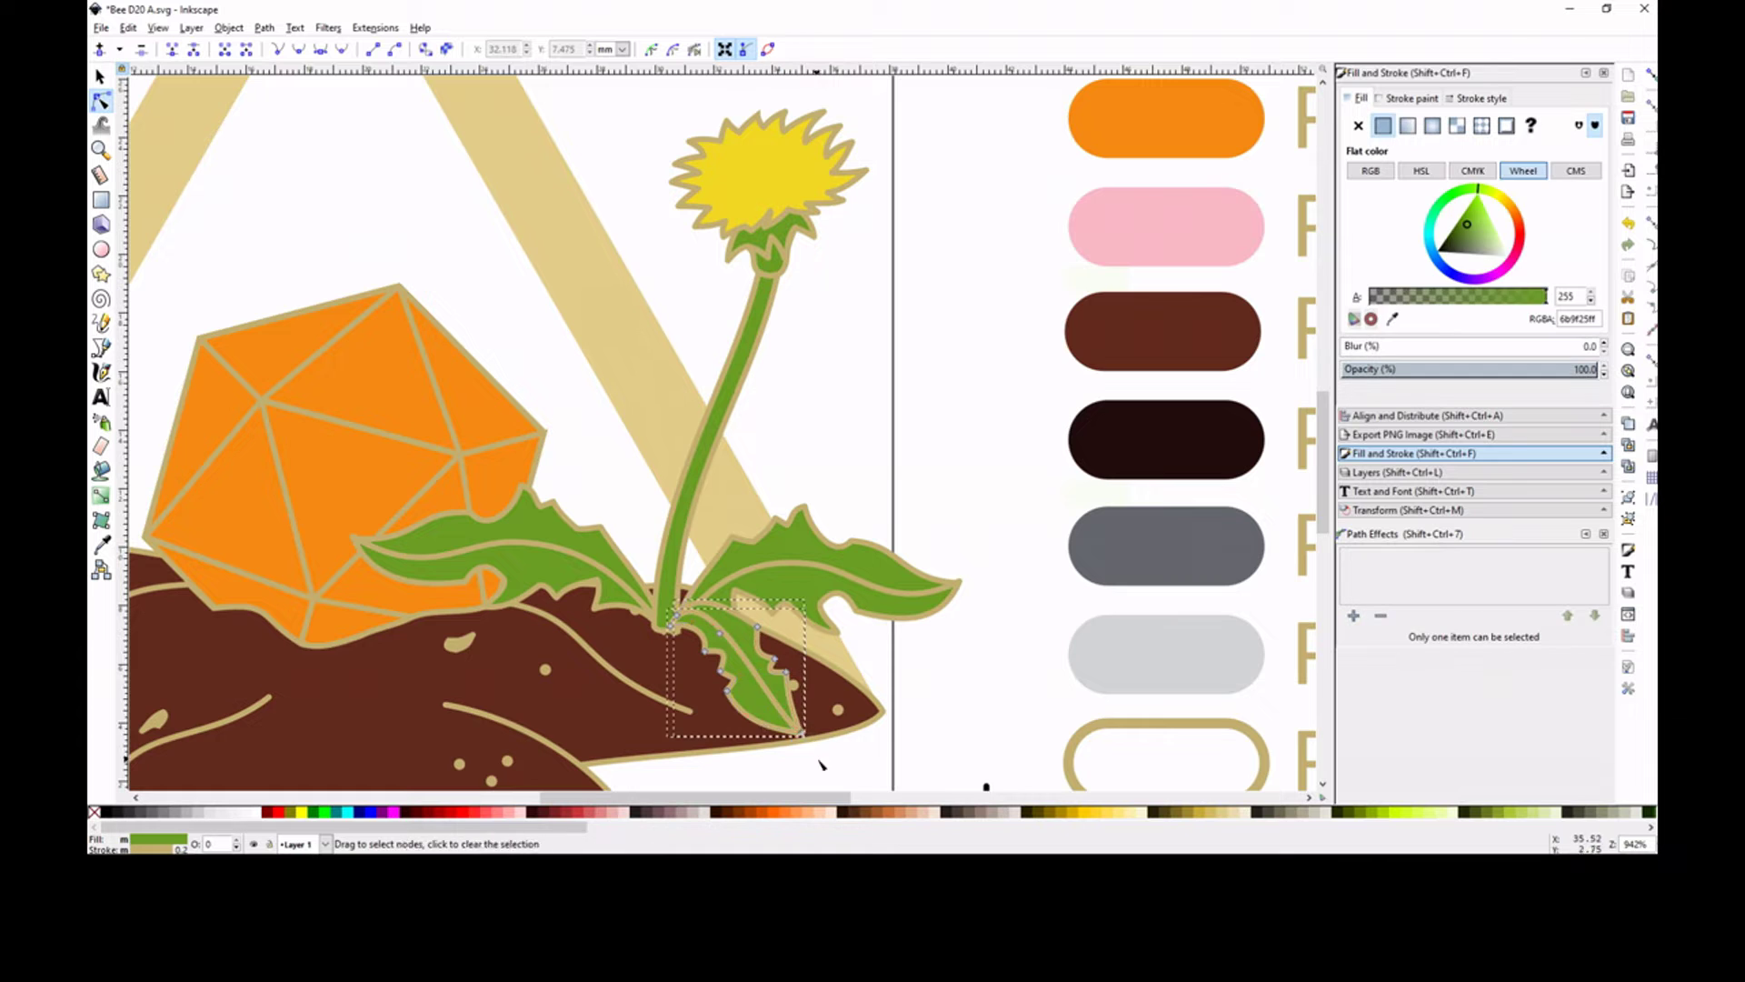
key(Escape)
key(minus)
key(minus)
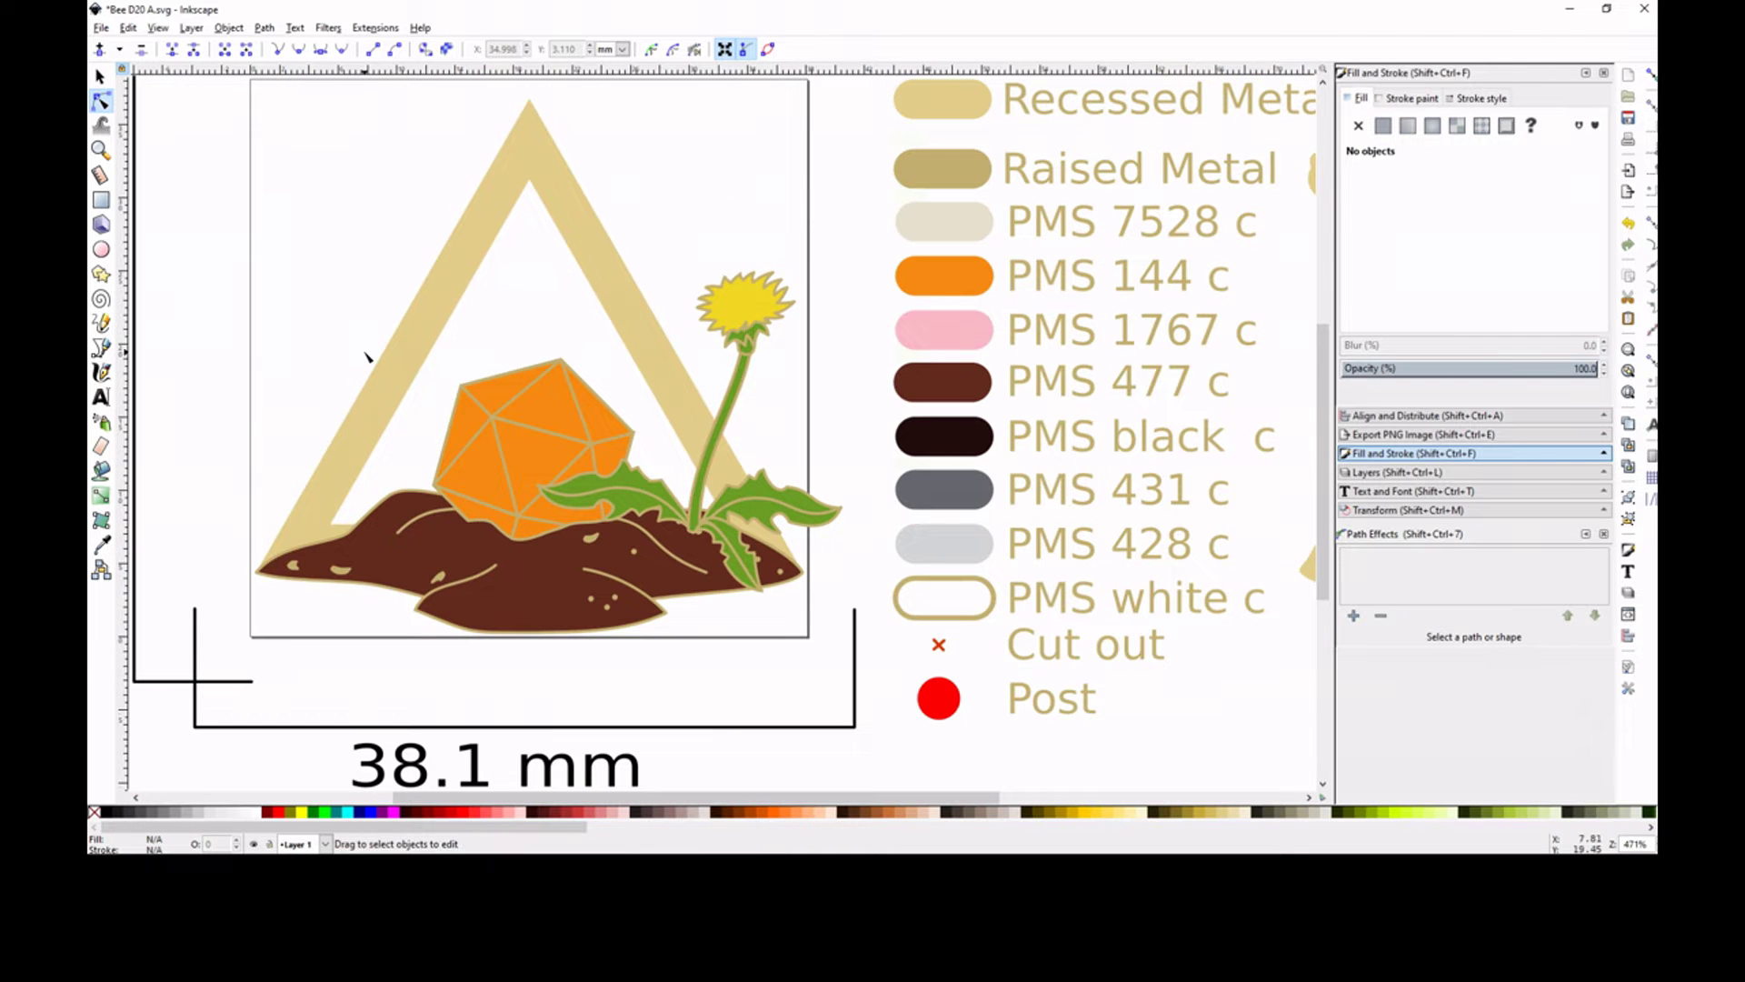
Draw a green upright leaf from the stem base beside the stem, set behind the stem, and adjust its edge.
key(plus)
key(plus)
key(p)
drag(697, 539, 737, 410)
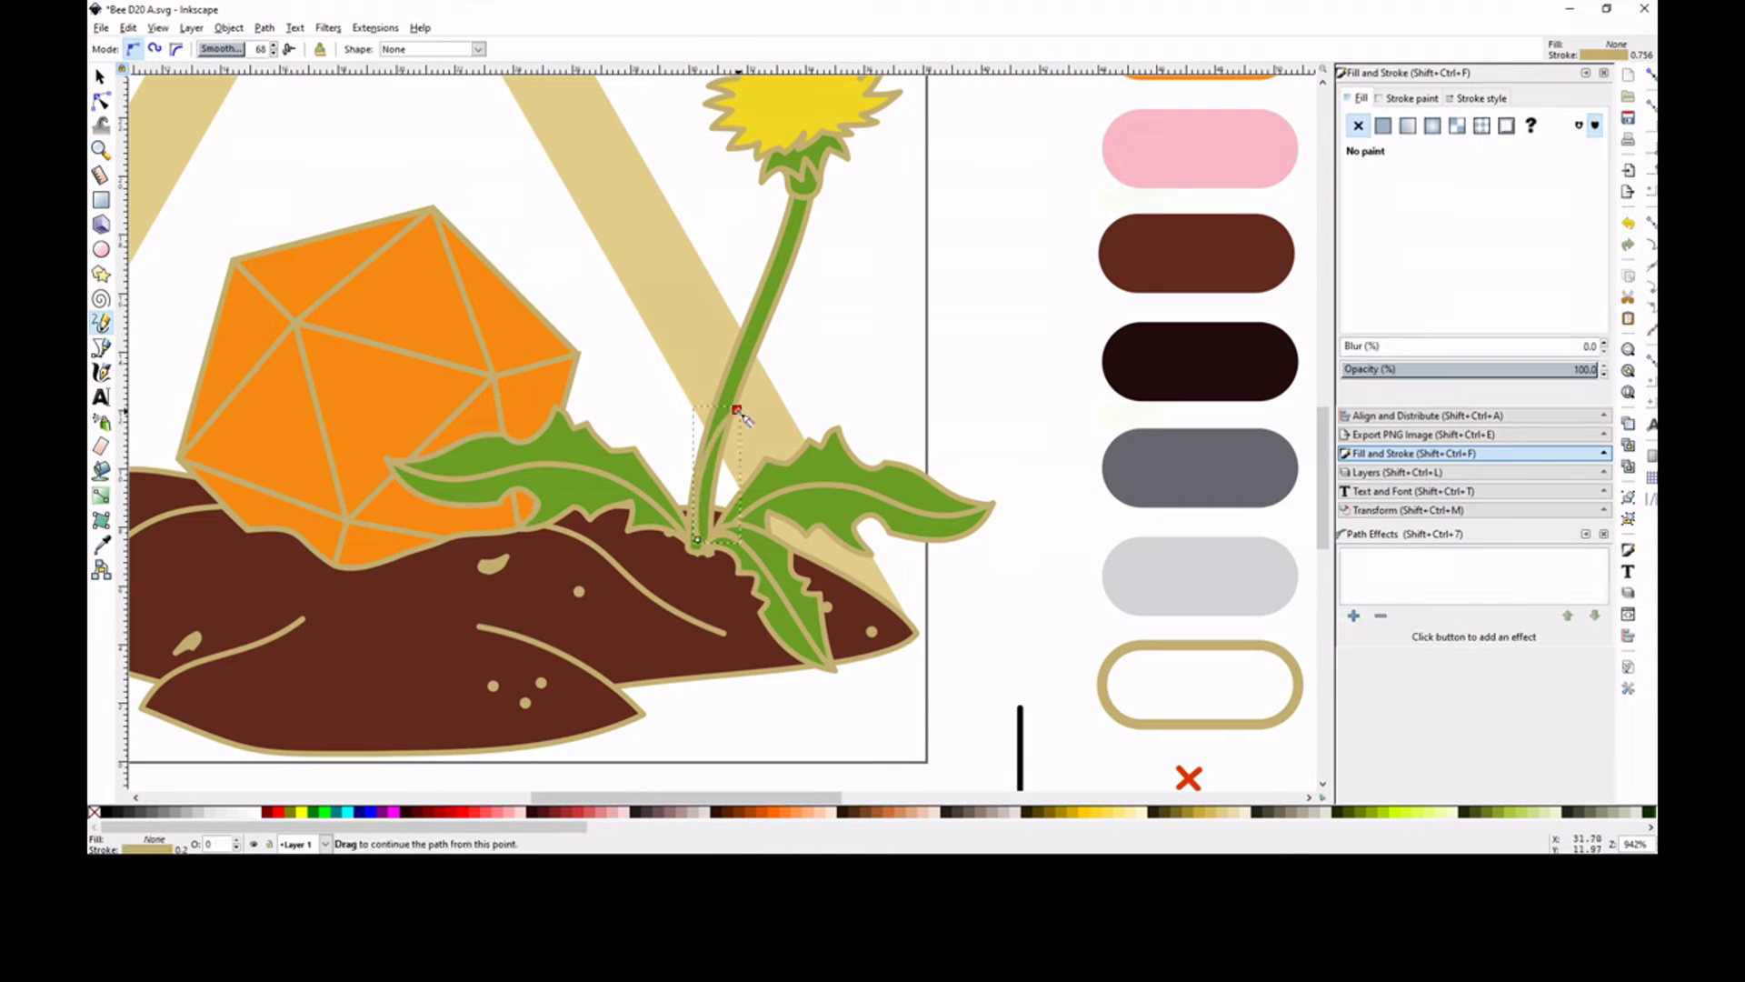
click(1383, 126)
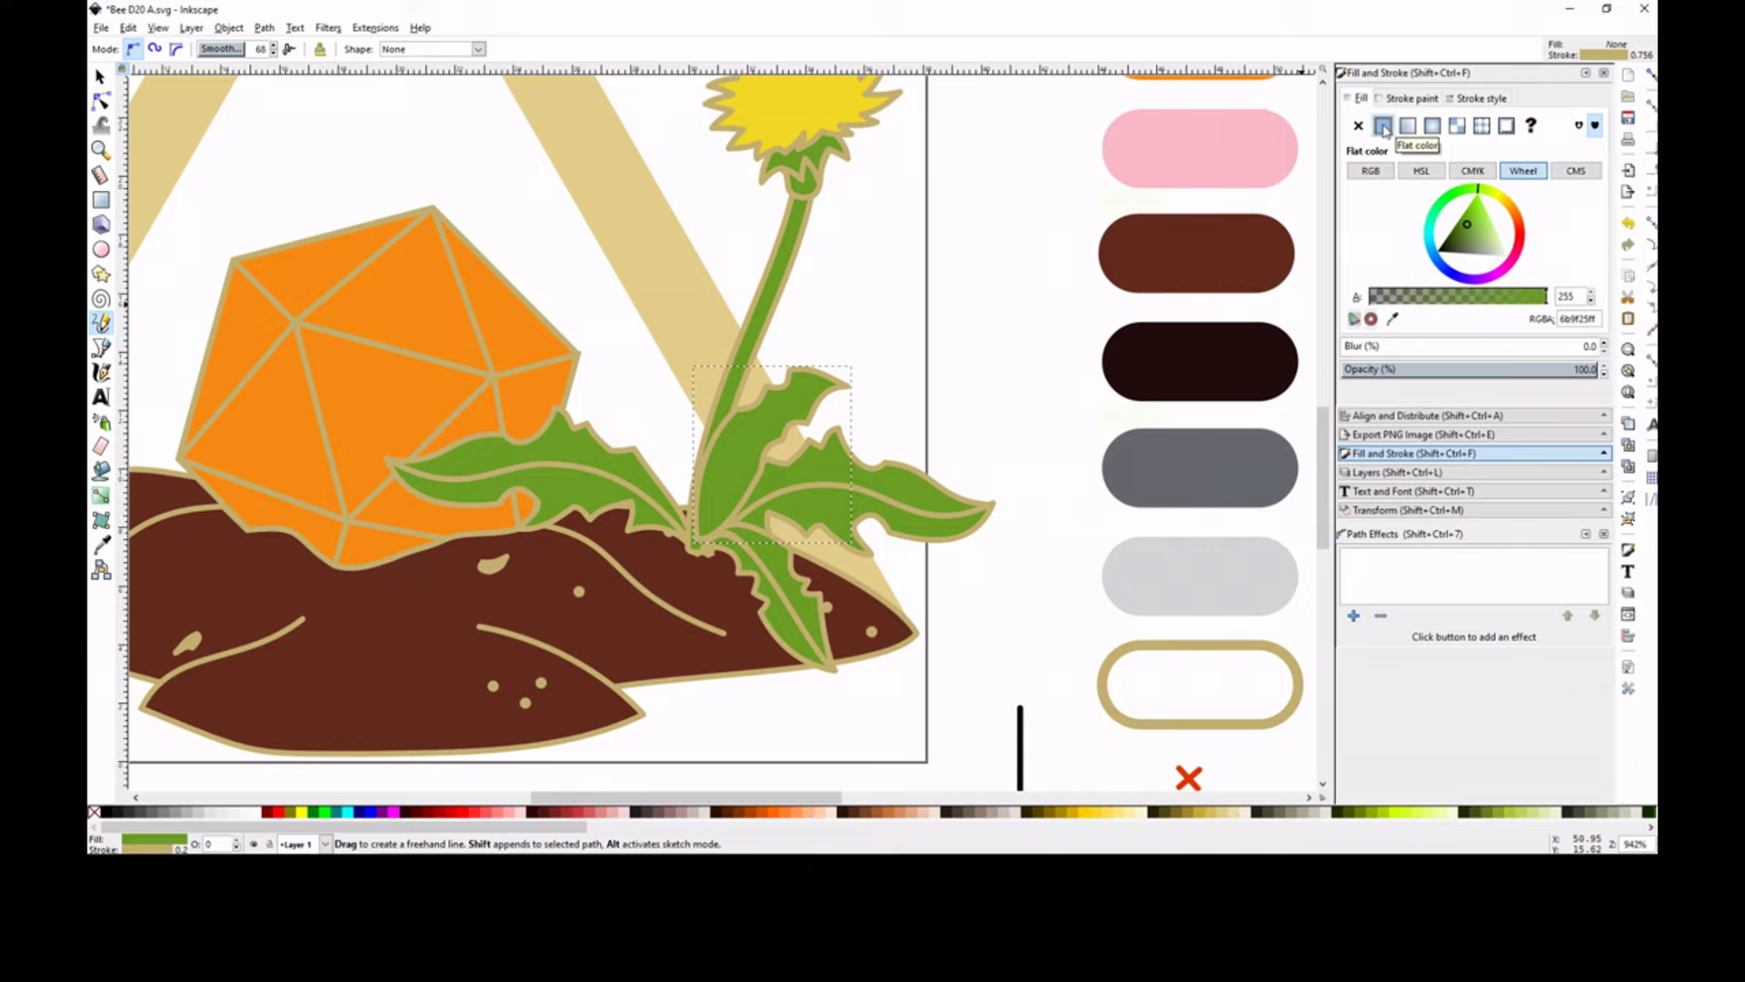
key(n)
drag(769, 382, 772, 387)
click(950, 591)
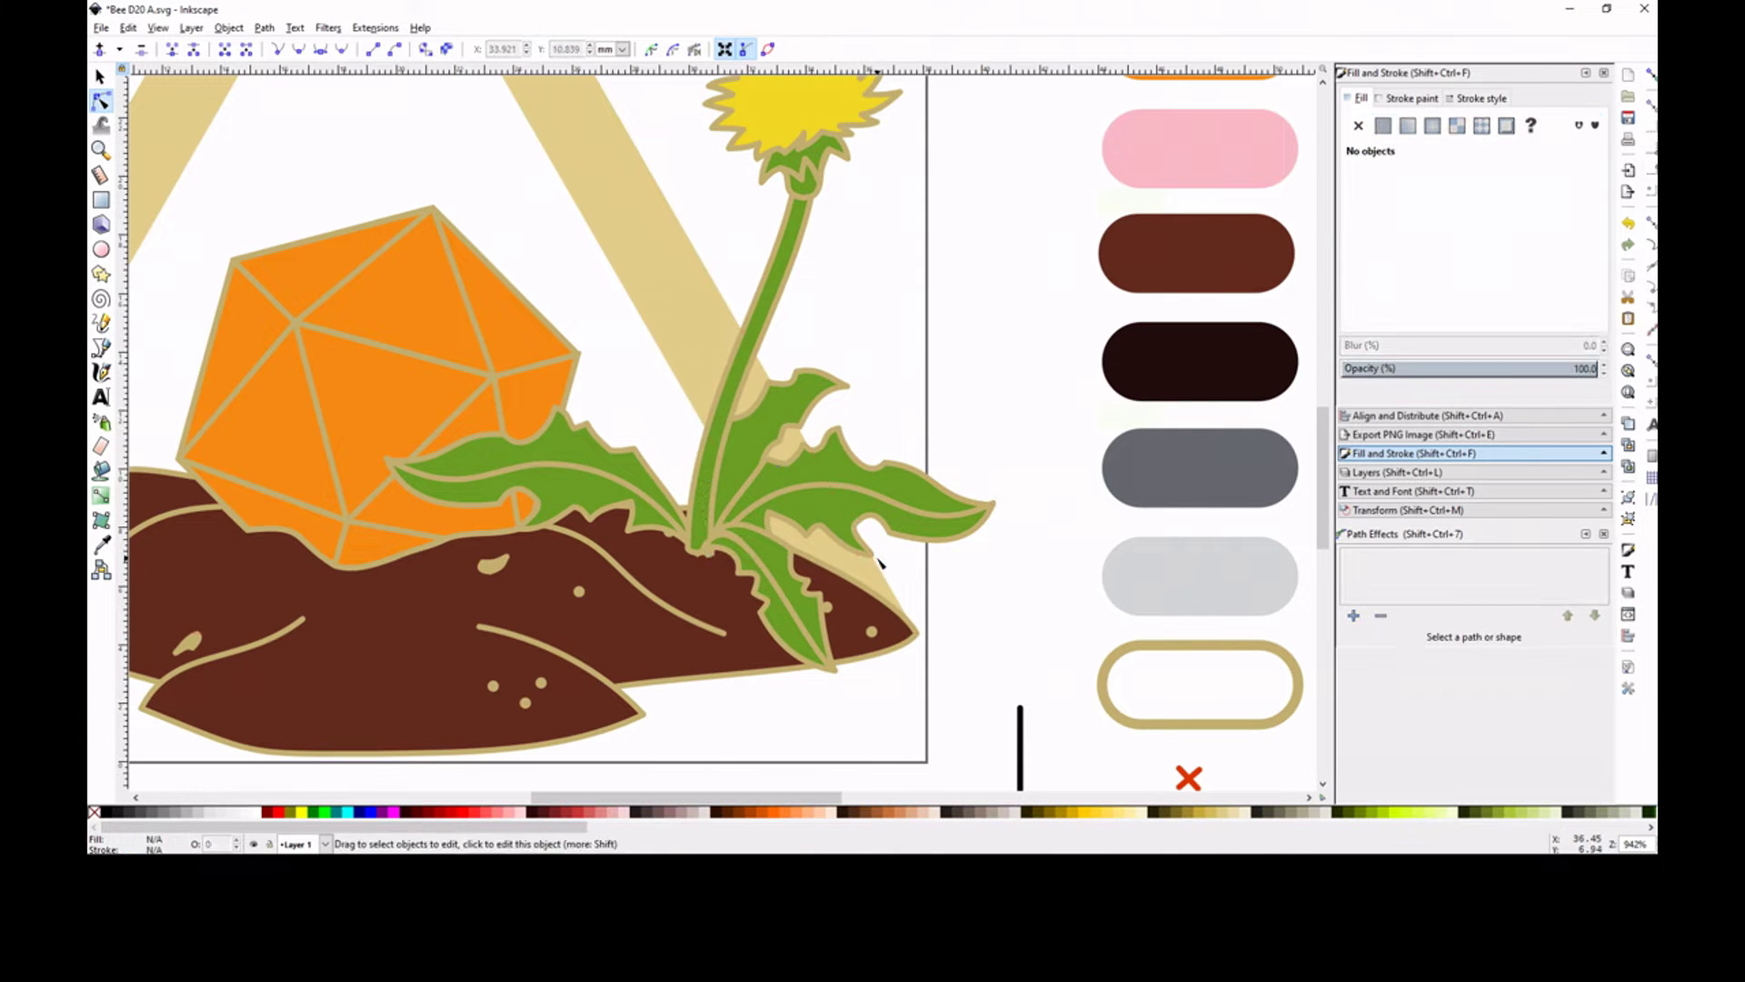
Group the two halves of the small leaf hanging over the soil.
click(100, 77)
click(779, 614)
shift+click(787, 598)
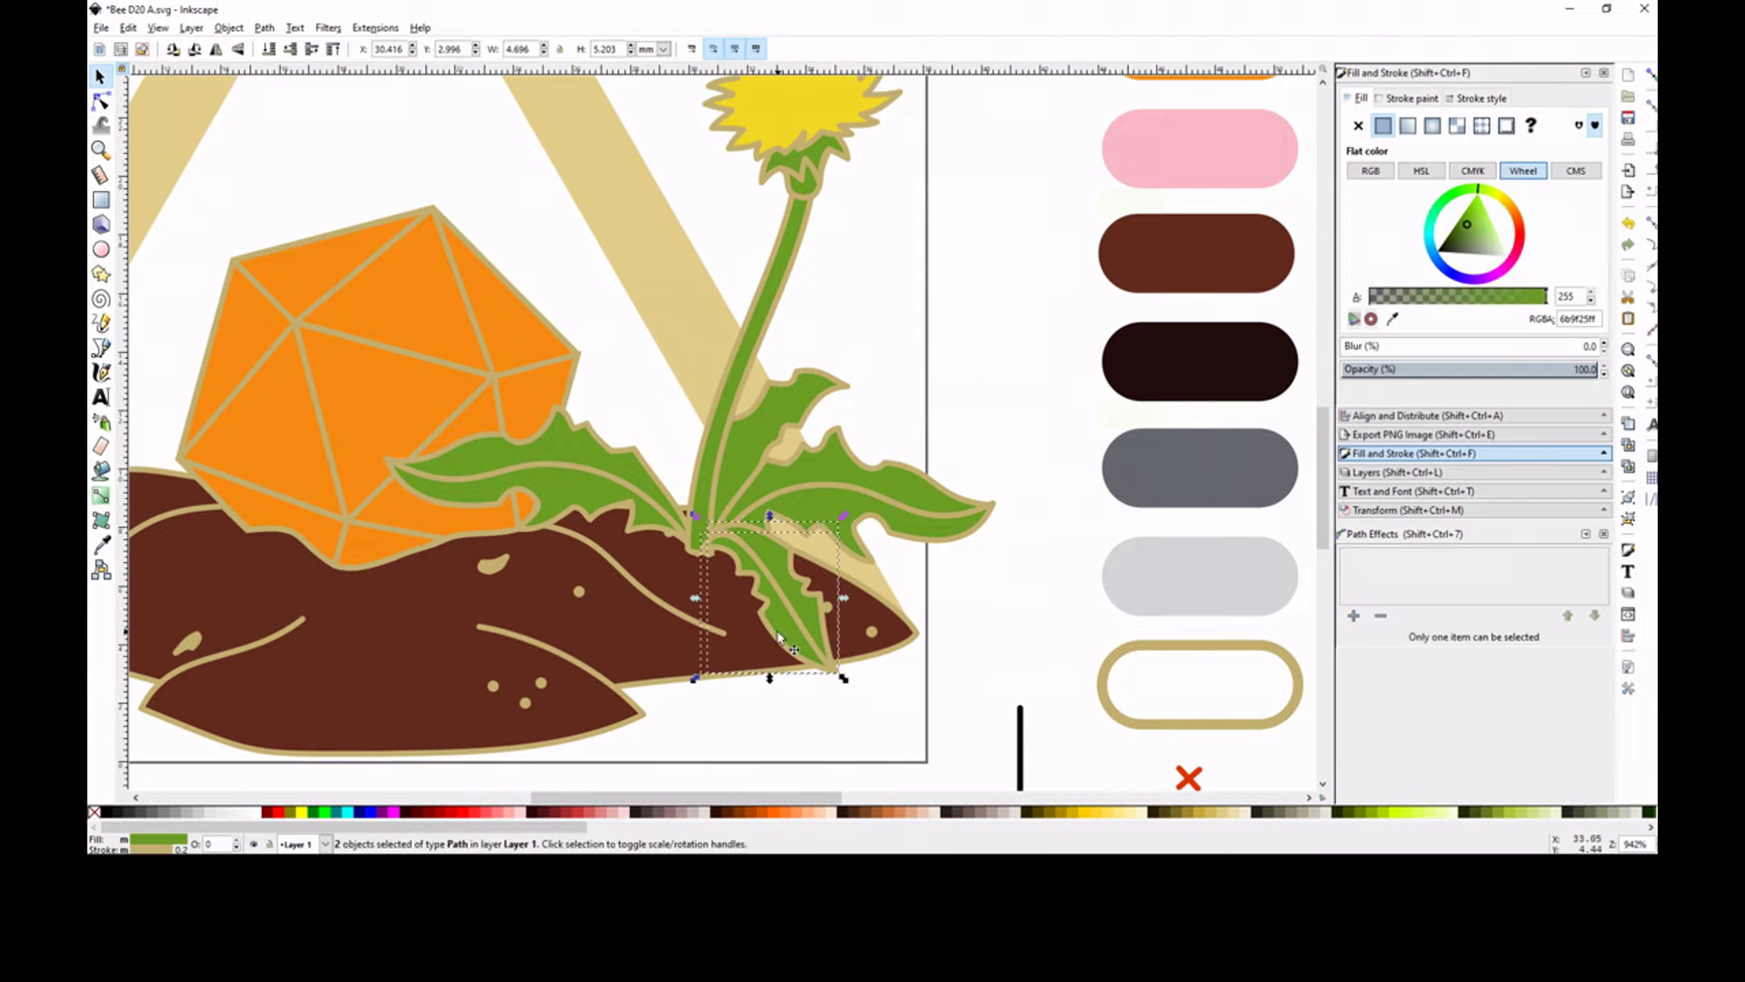
key(ctrl+g)
Paste another leaf behind the leaf overlapping the die, angle it toward the die and fit its base node to the stem.
key(ctrl+v)
drag(584, 322, 763, 400)
drag(856, 397, 630, 378)
key(n)
key(Escape)
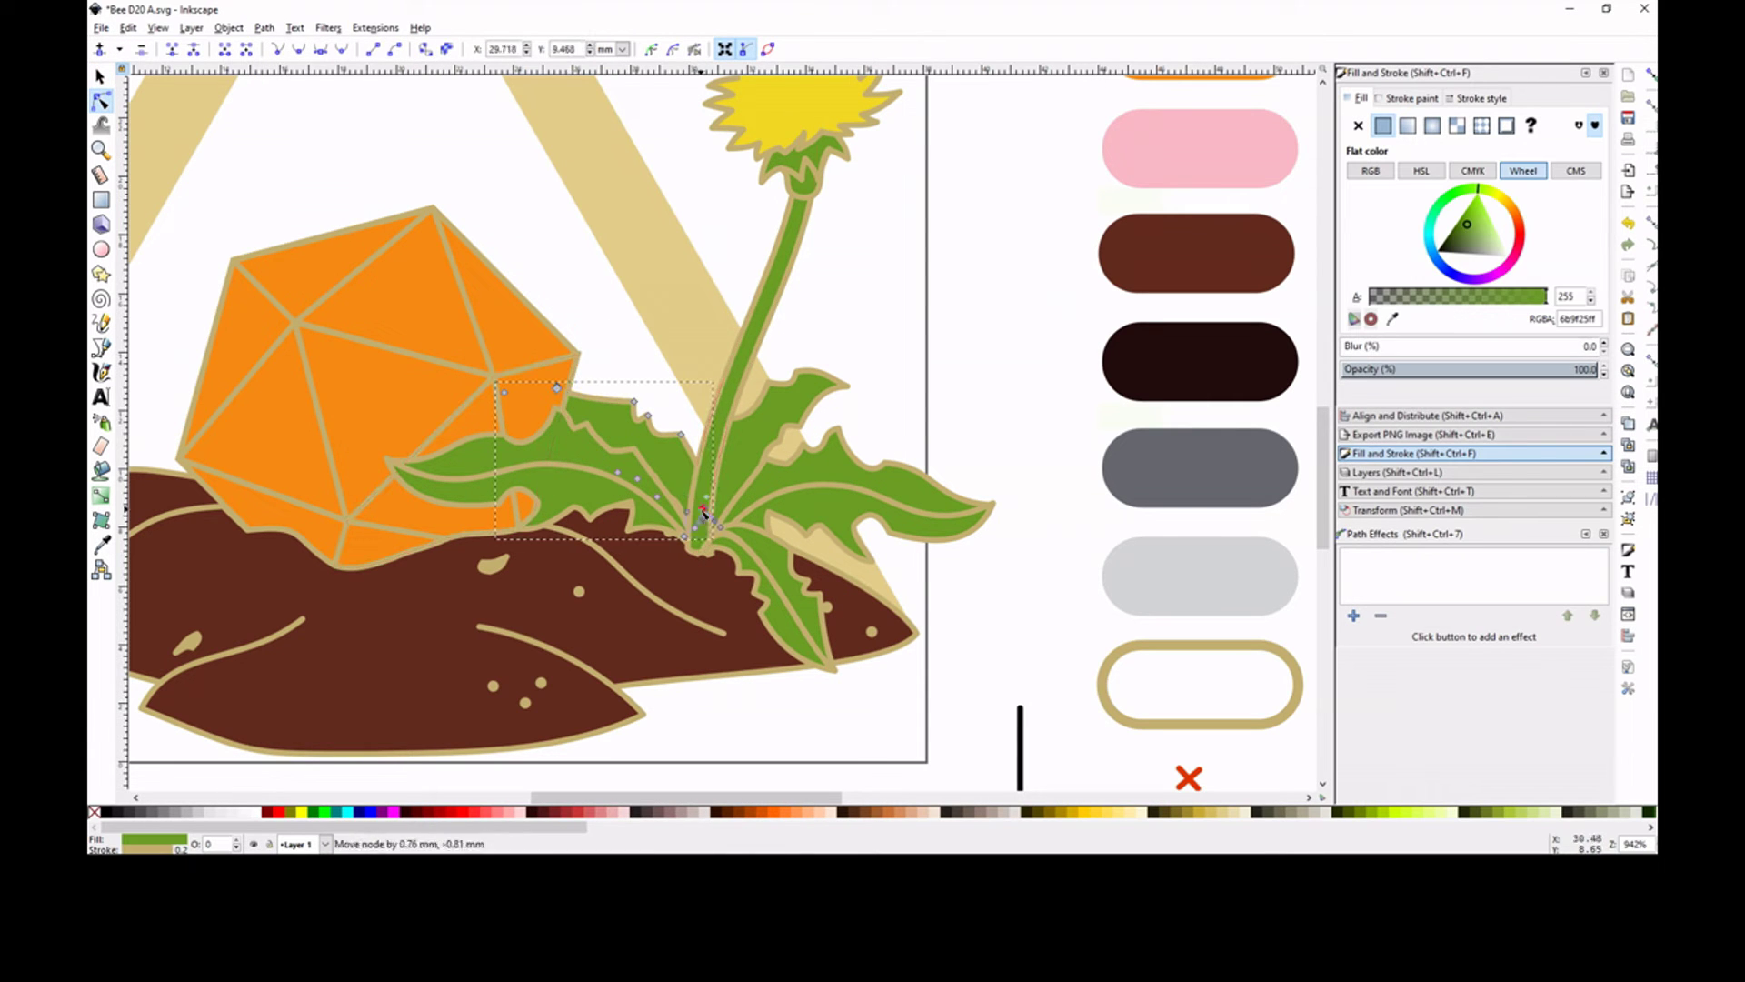
key(minus)
key(minus)
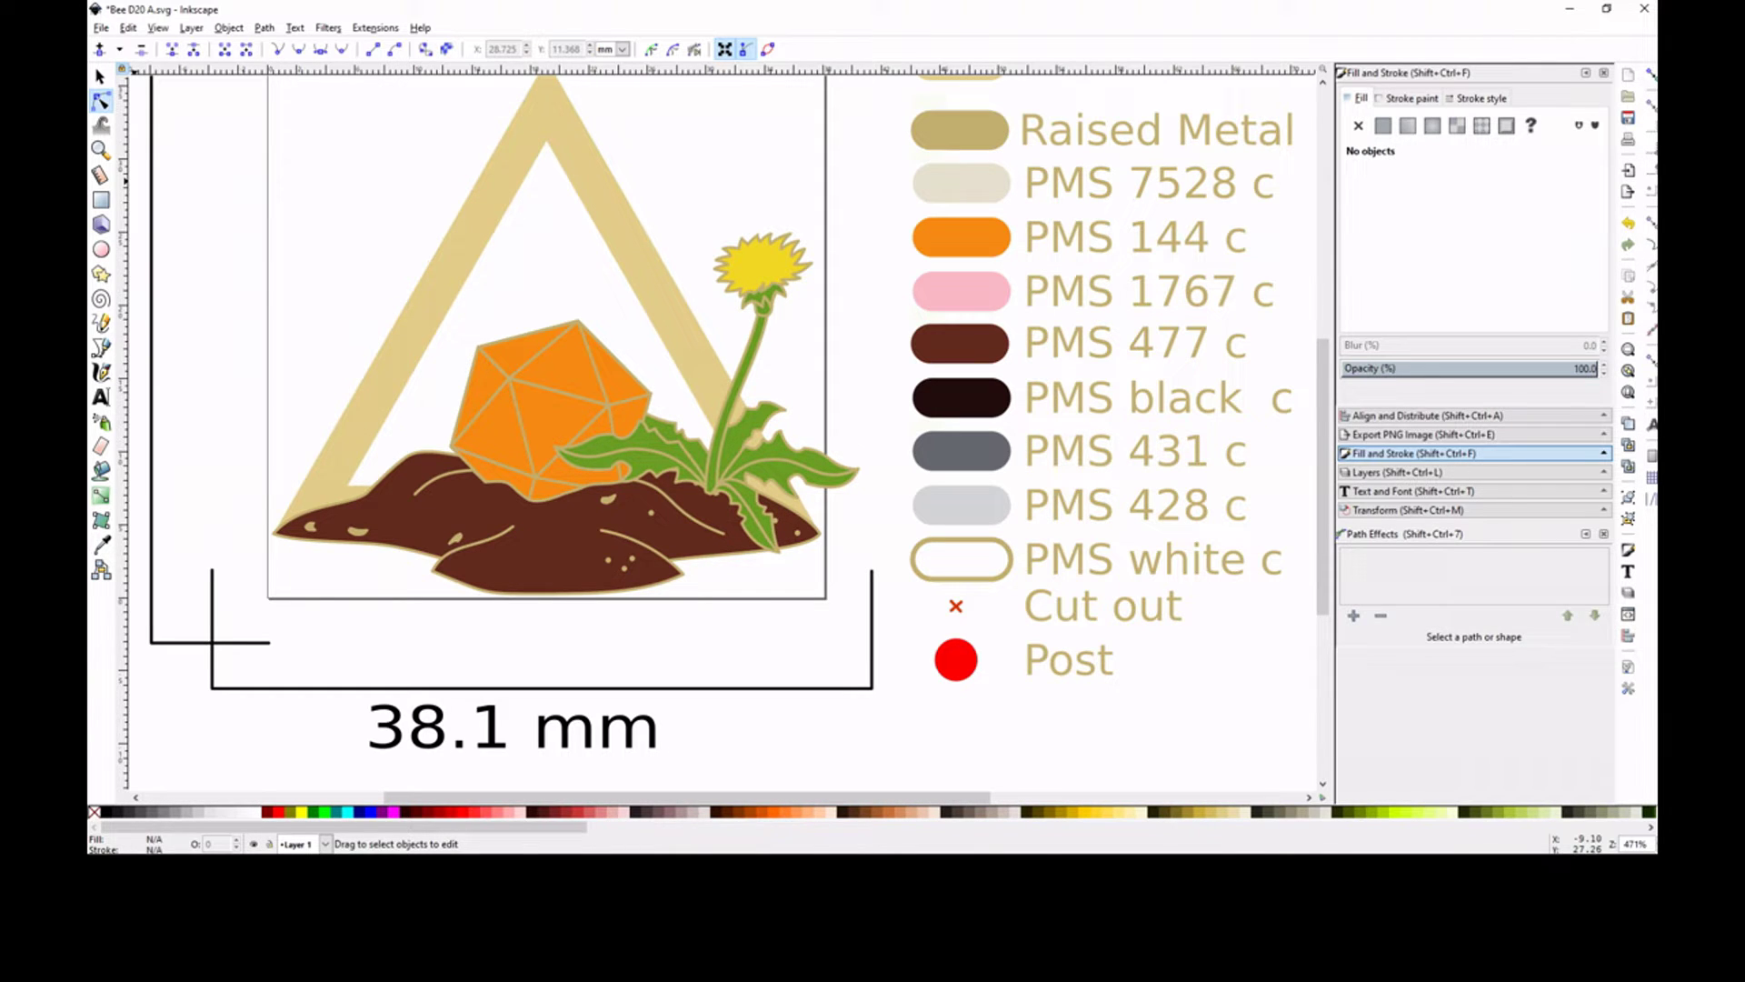
Duplicate the stem with its sepals, mirror the copy and place it between the die and the original stem.
scroll(764, 380, up, 1)
key(s)
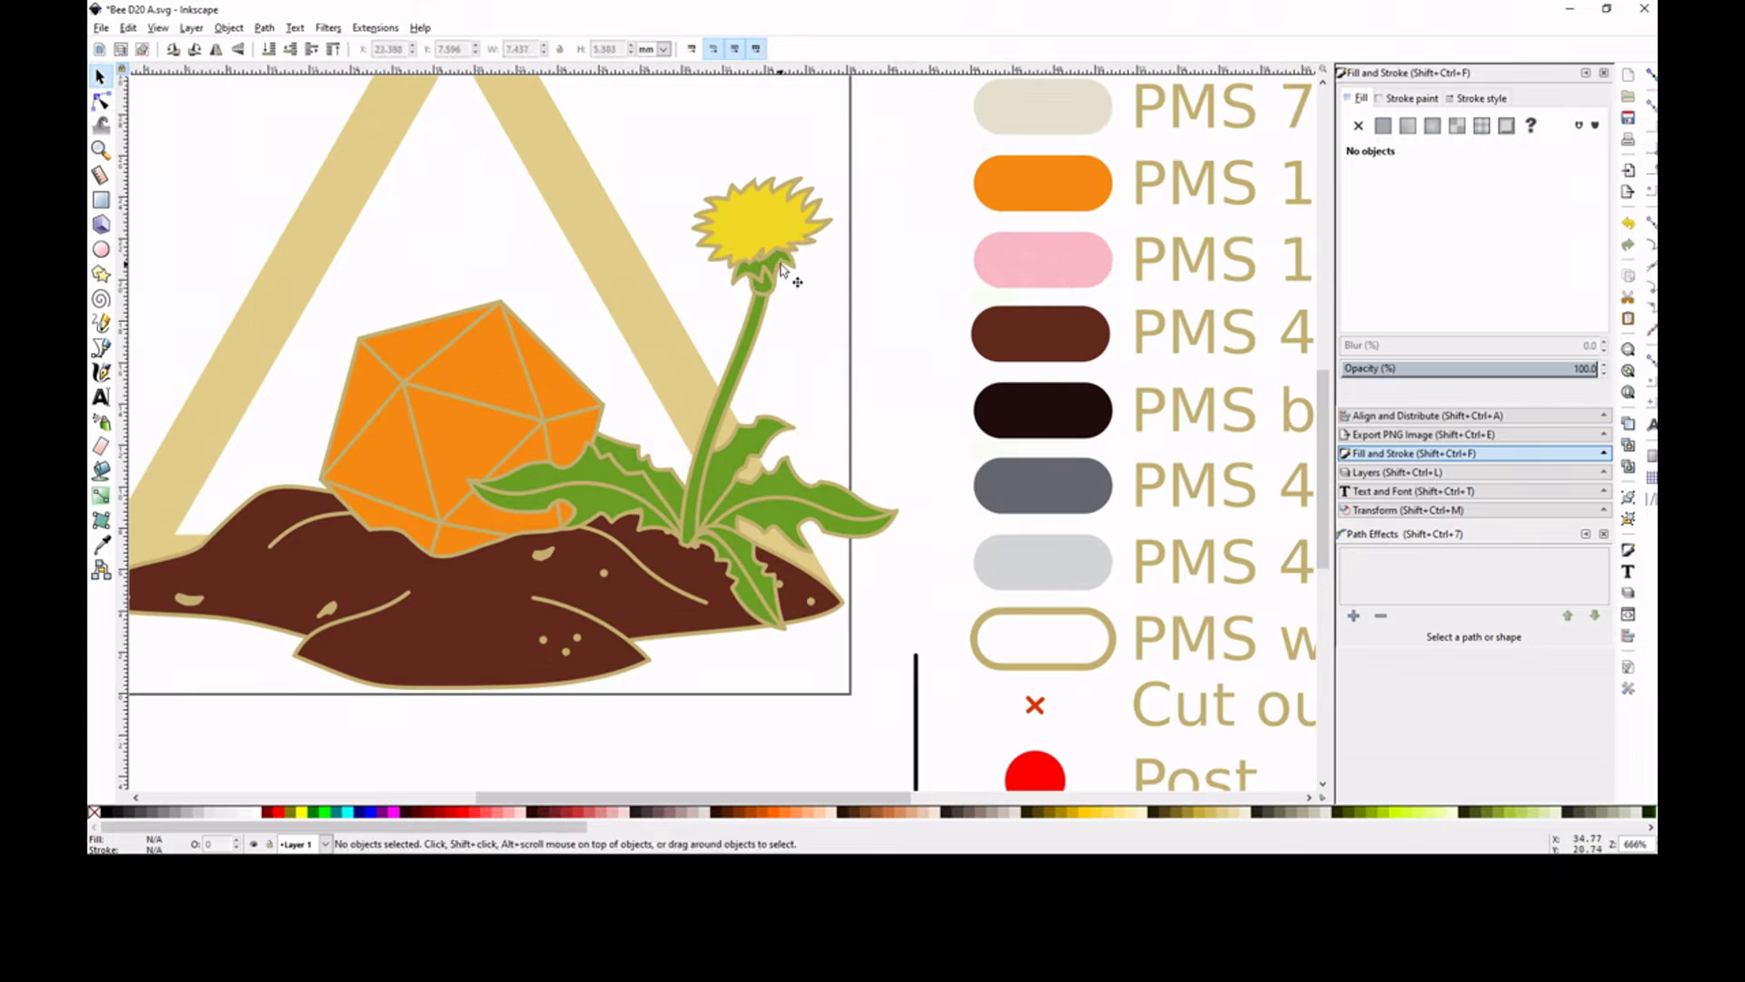
click(760, 370)
shift+click(691, 488)
shift+click(691, 488)
click(229, 27)
click(341, 312)
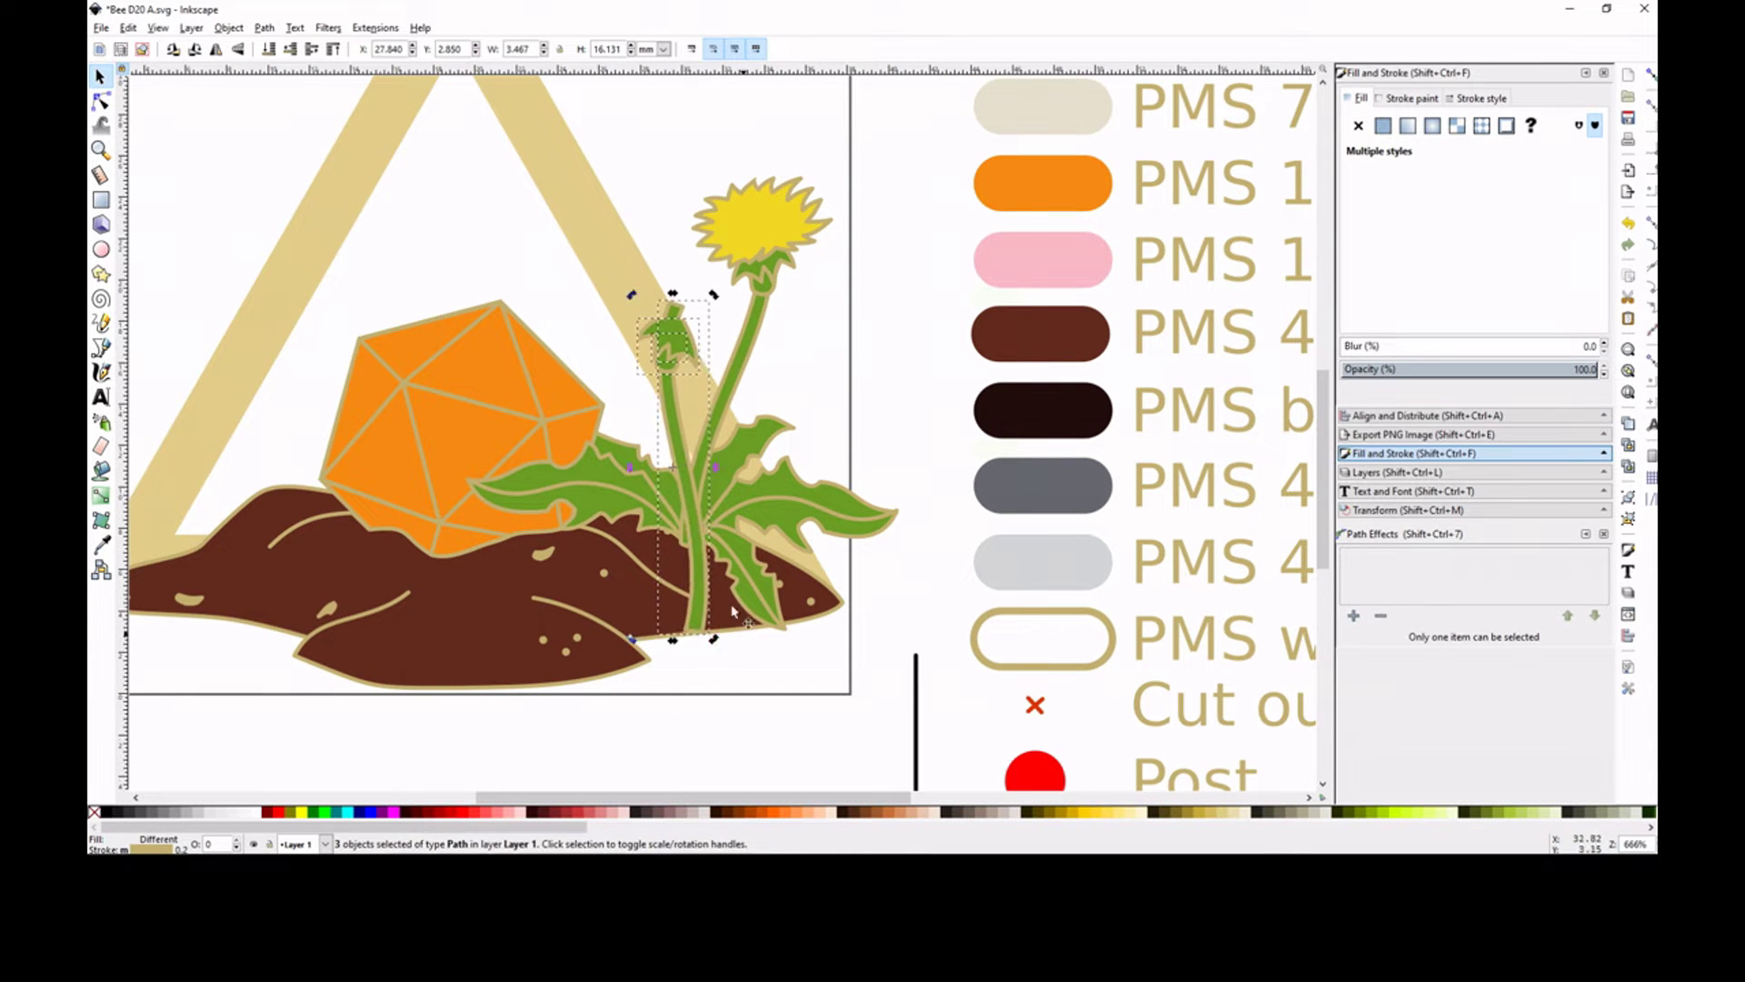
Move the second stem's lower nodes up so that it ends at the base of the leaves.
double_click(689, 523)
drag(701, 515, 703, 510)
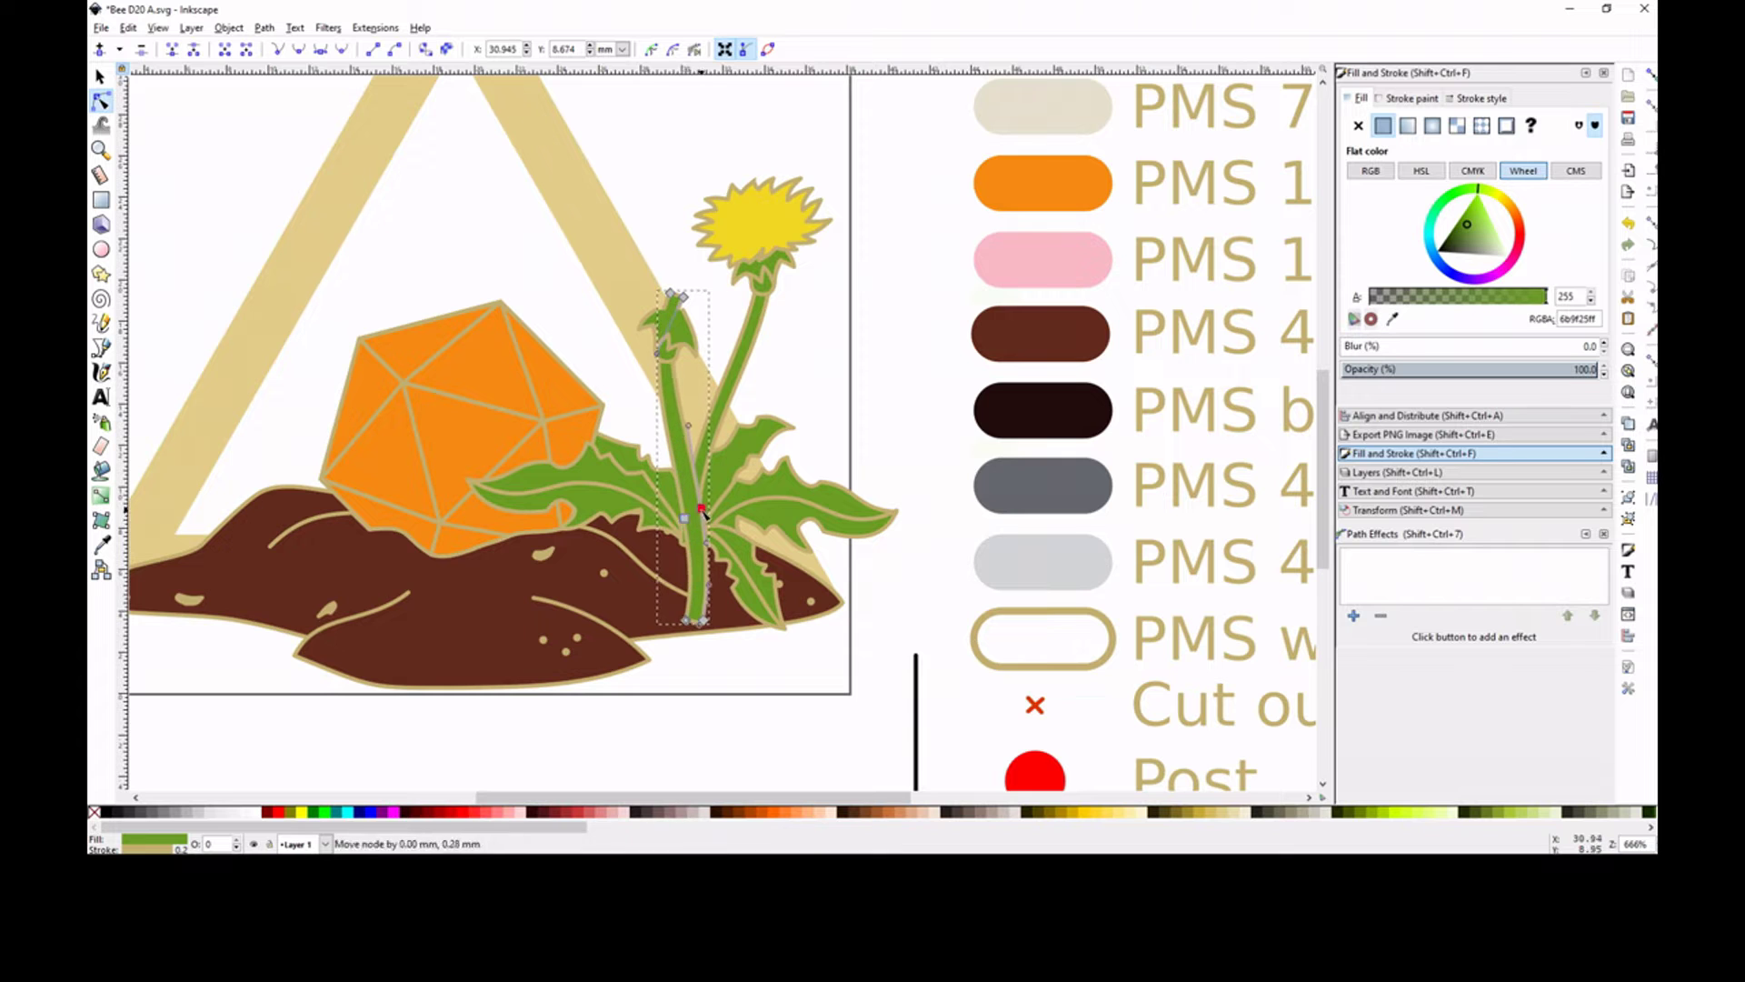
click(695, 545)
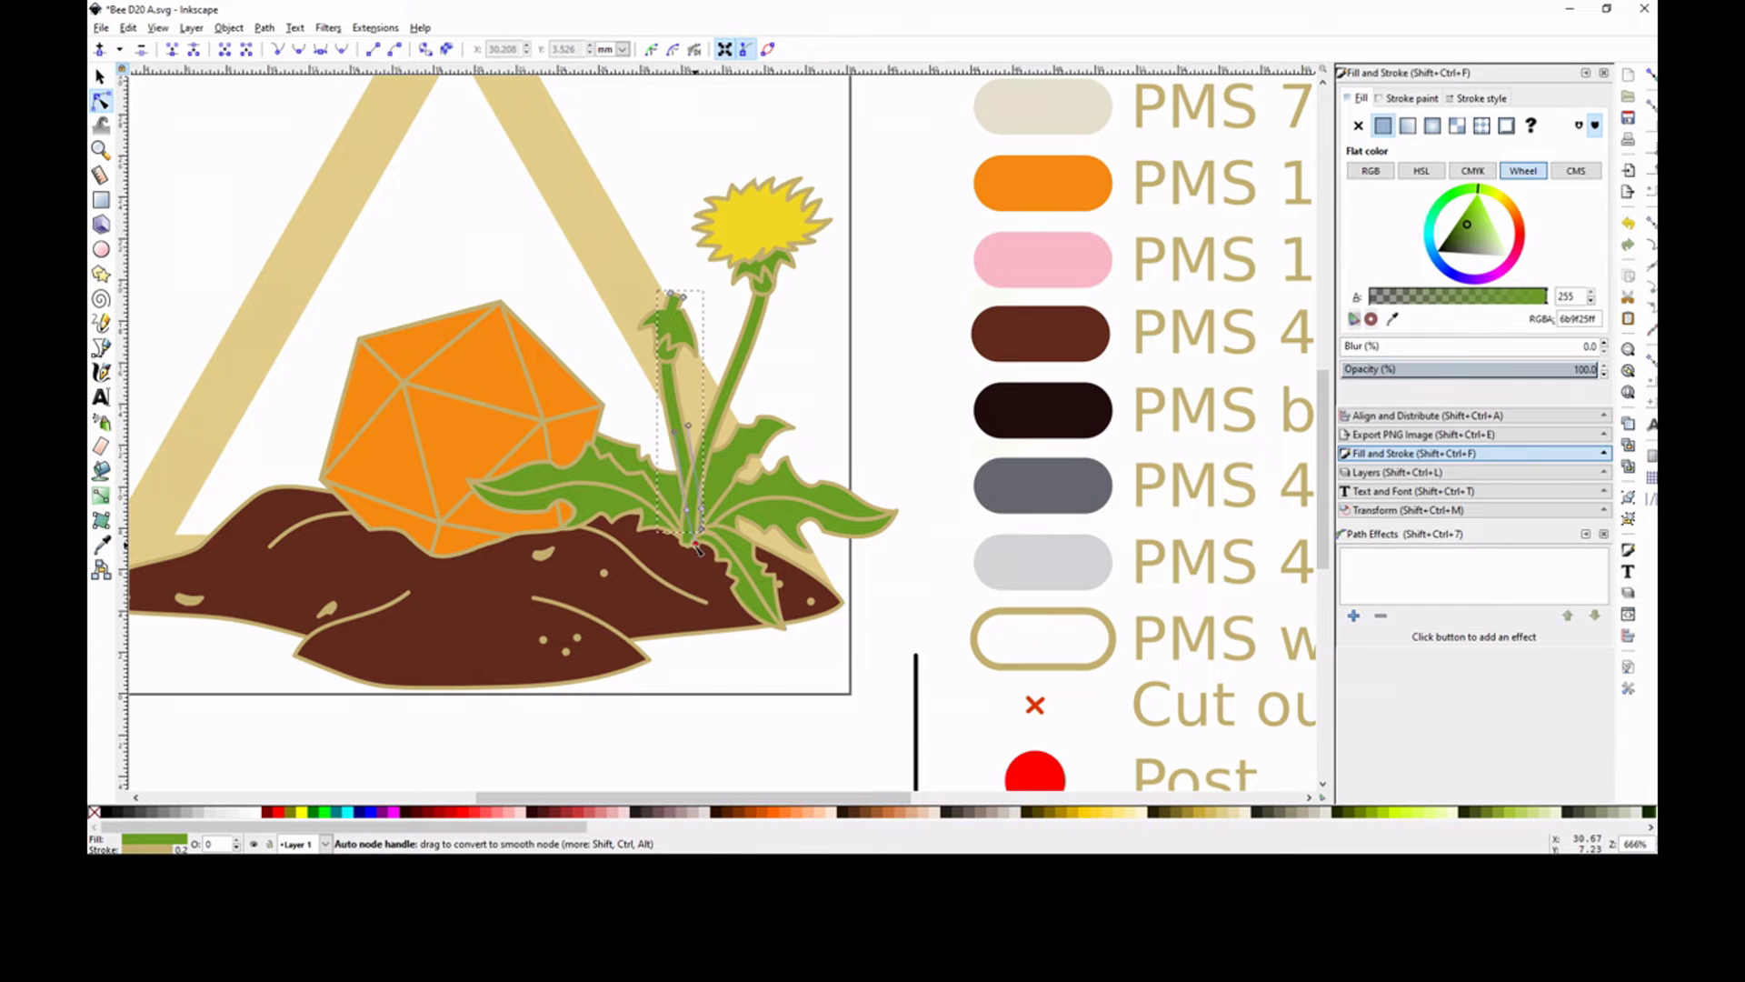
Duplicate the yellow flower head, shrink the copy and place it on top of the second, shorter stem.
key(Escape)
key(s)
scroll(691, 436, up, 2)
click(764, 309)
key(ctrl+d)
drag(818, 317, 696, 403)
key(Escape)
click(677, 407)
click(677, 408)
click(826, 358)
click(695, 410)
key(Escape)
click(668, 418)
click(673, 323)
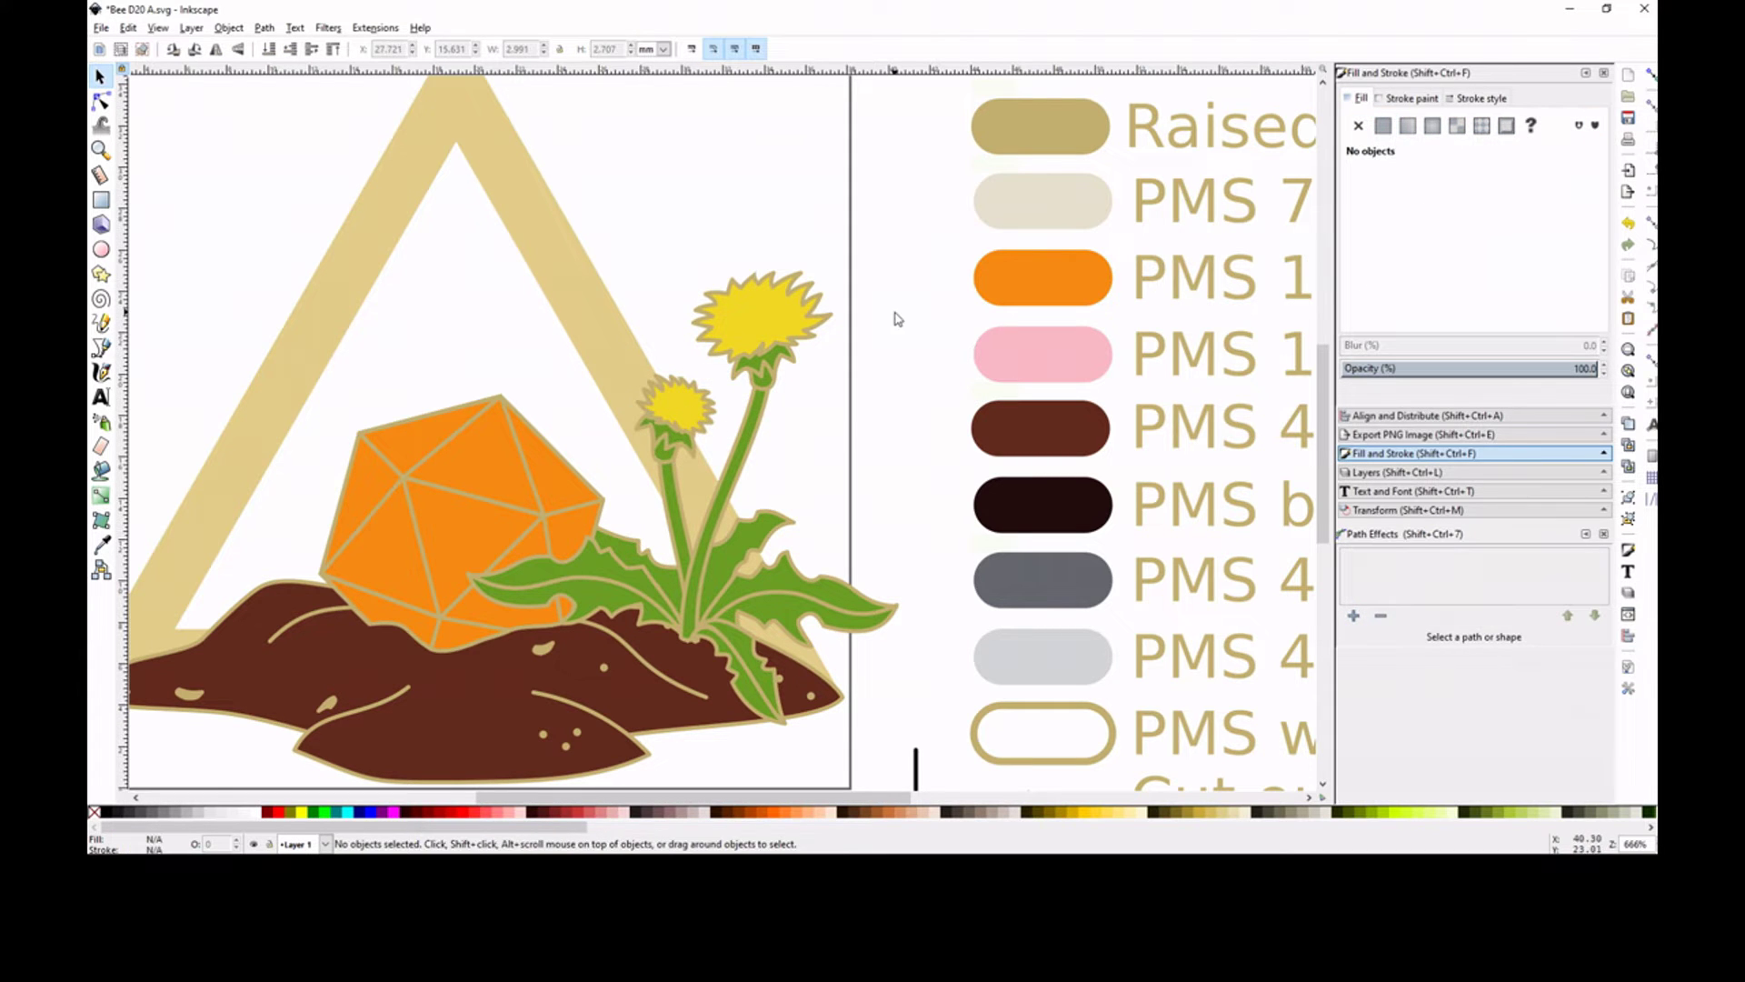
Adjust an edge node of the rear leaf where it meets the die.
click(101, 101)
click(582, 554)
drag(577, 545, 573, 541)
click(573, 400)
key(minus)
key(minus)
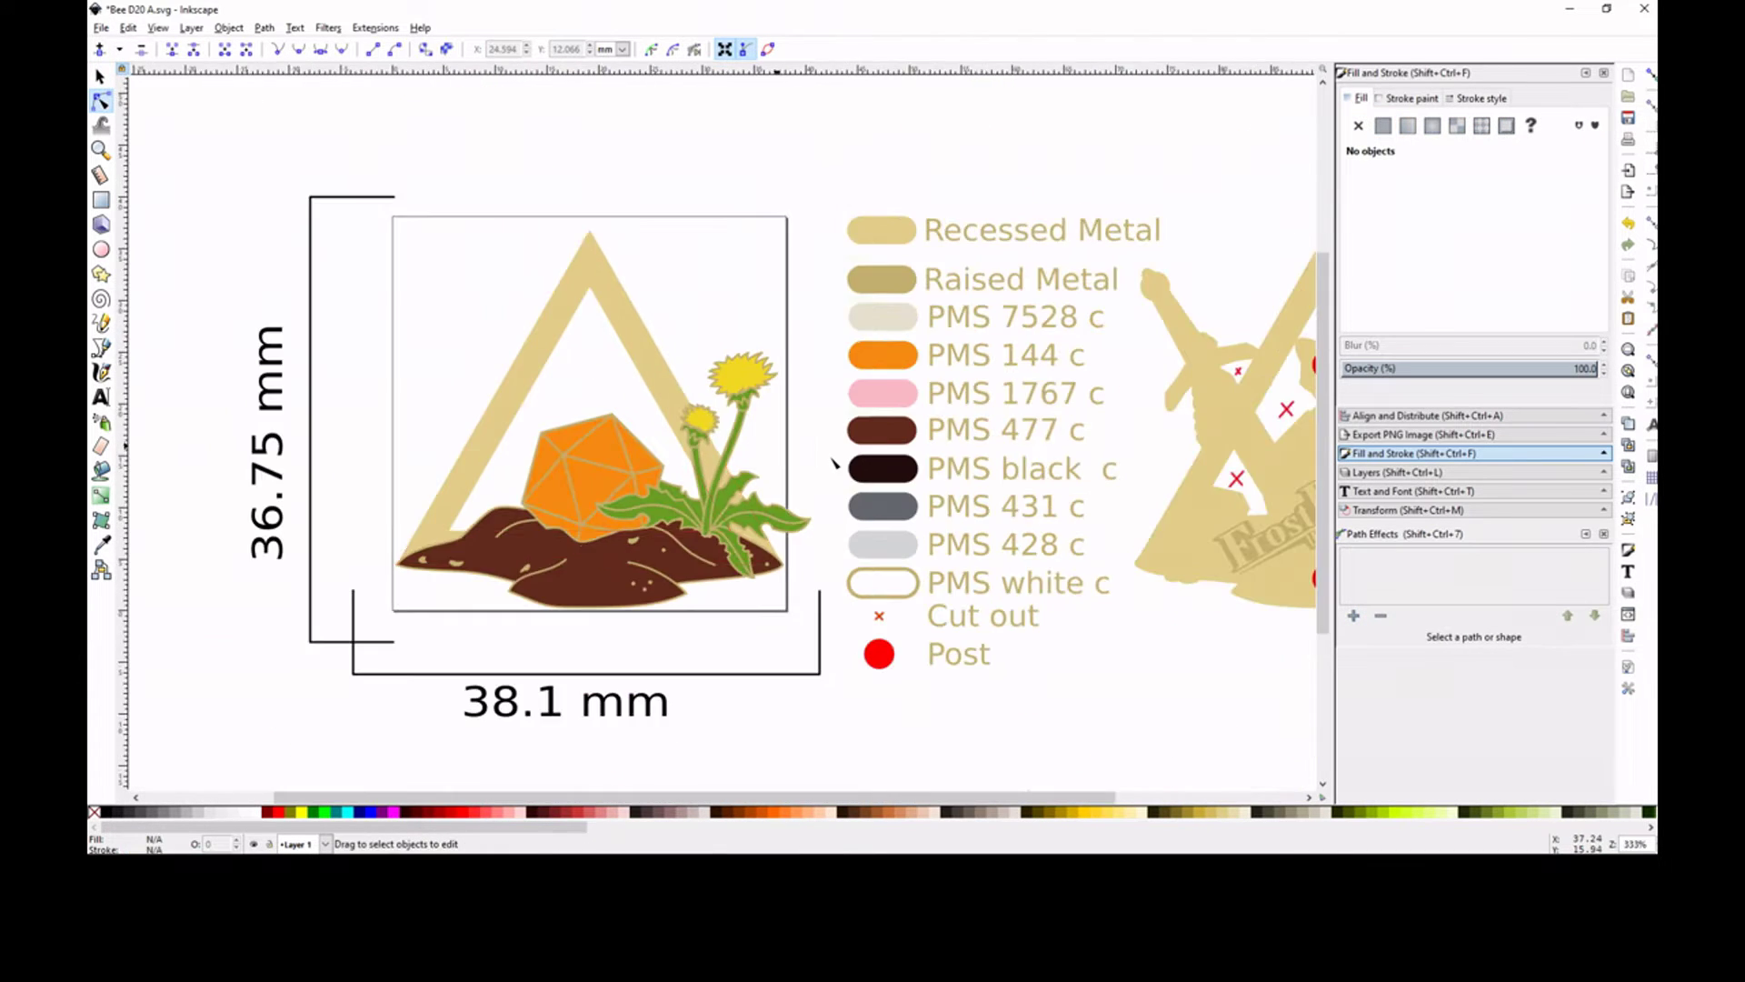
Refine the nodes and outline of the green sepals beneath the smaller flower head.
key(plus)
key(plus)
key(plus)
key(plus)
key(plus)
click(659, 373)
click(623, 363)
drag(708, 360, 712, 364)
click(616, 309)
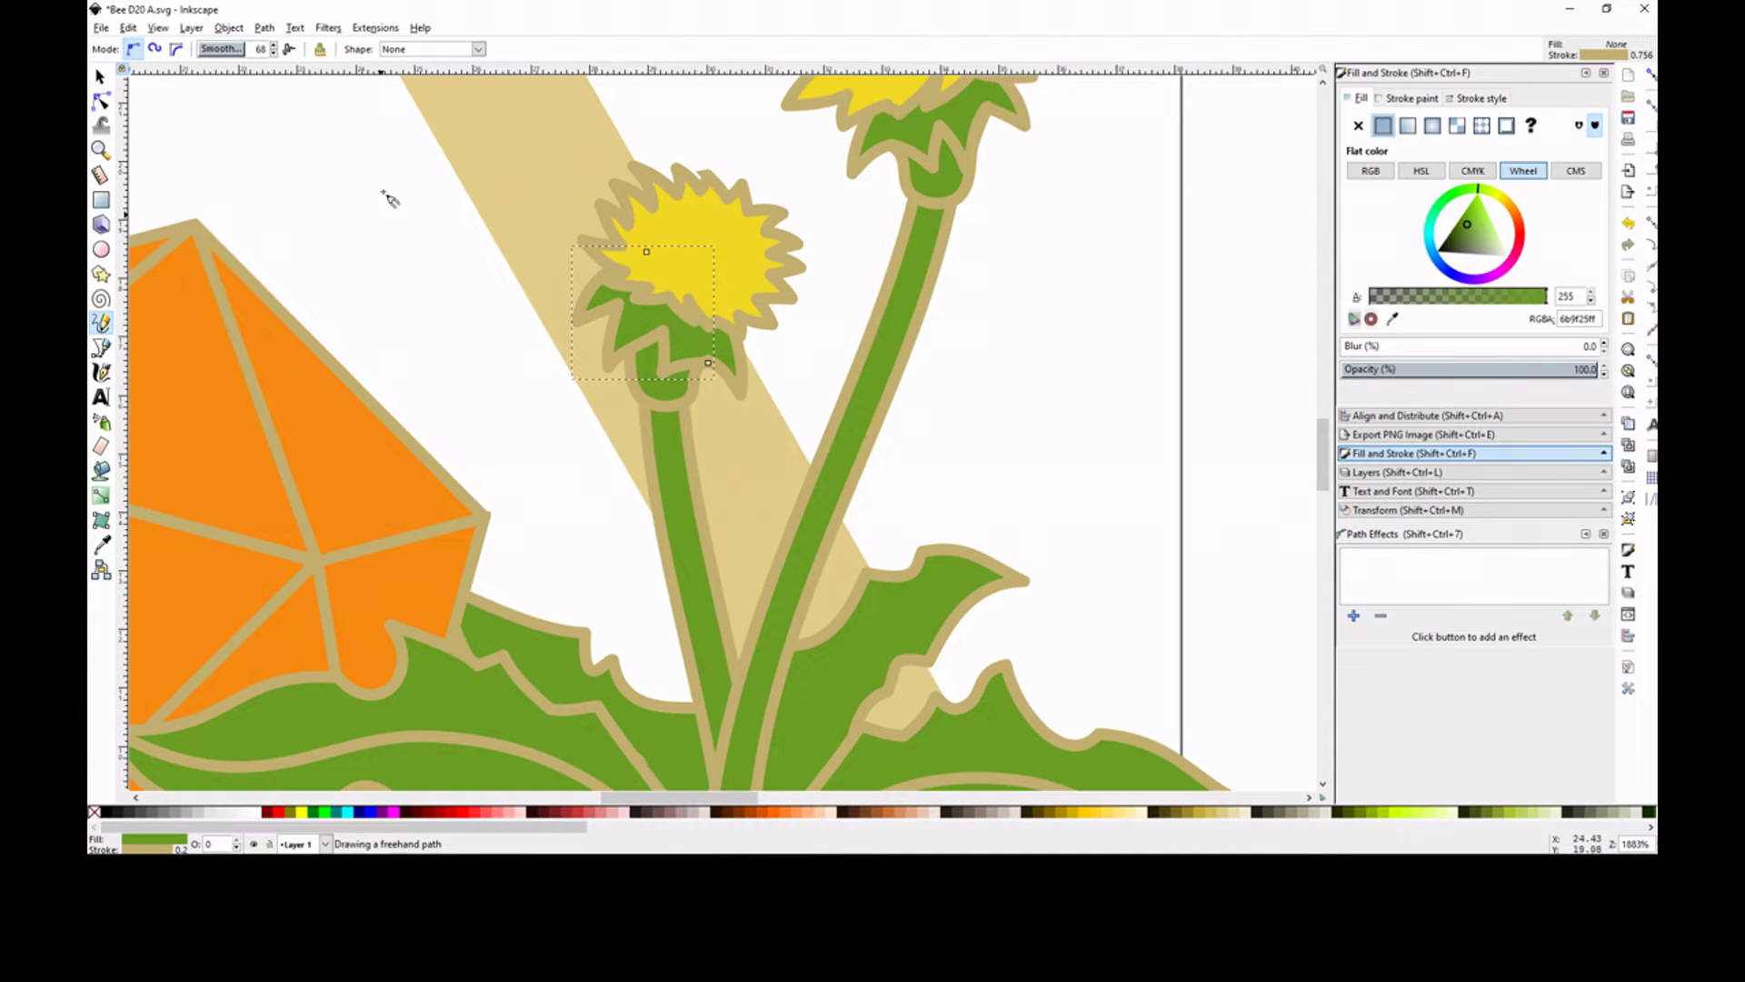
key(Escape)
key(minus)
key(minus)
key(minus)
key(minus)
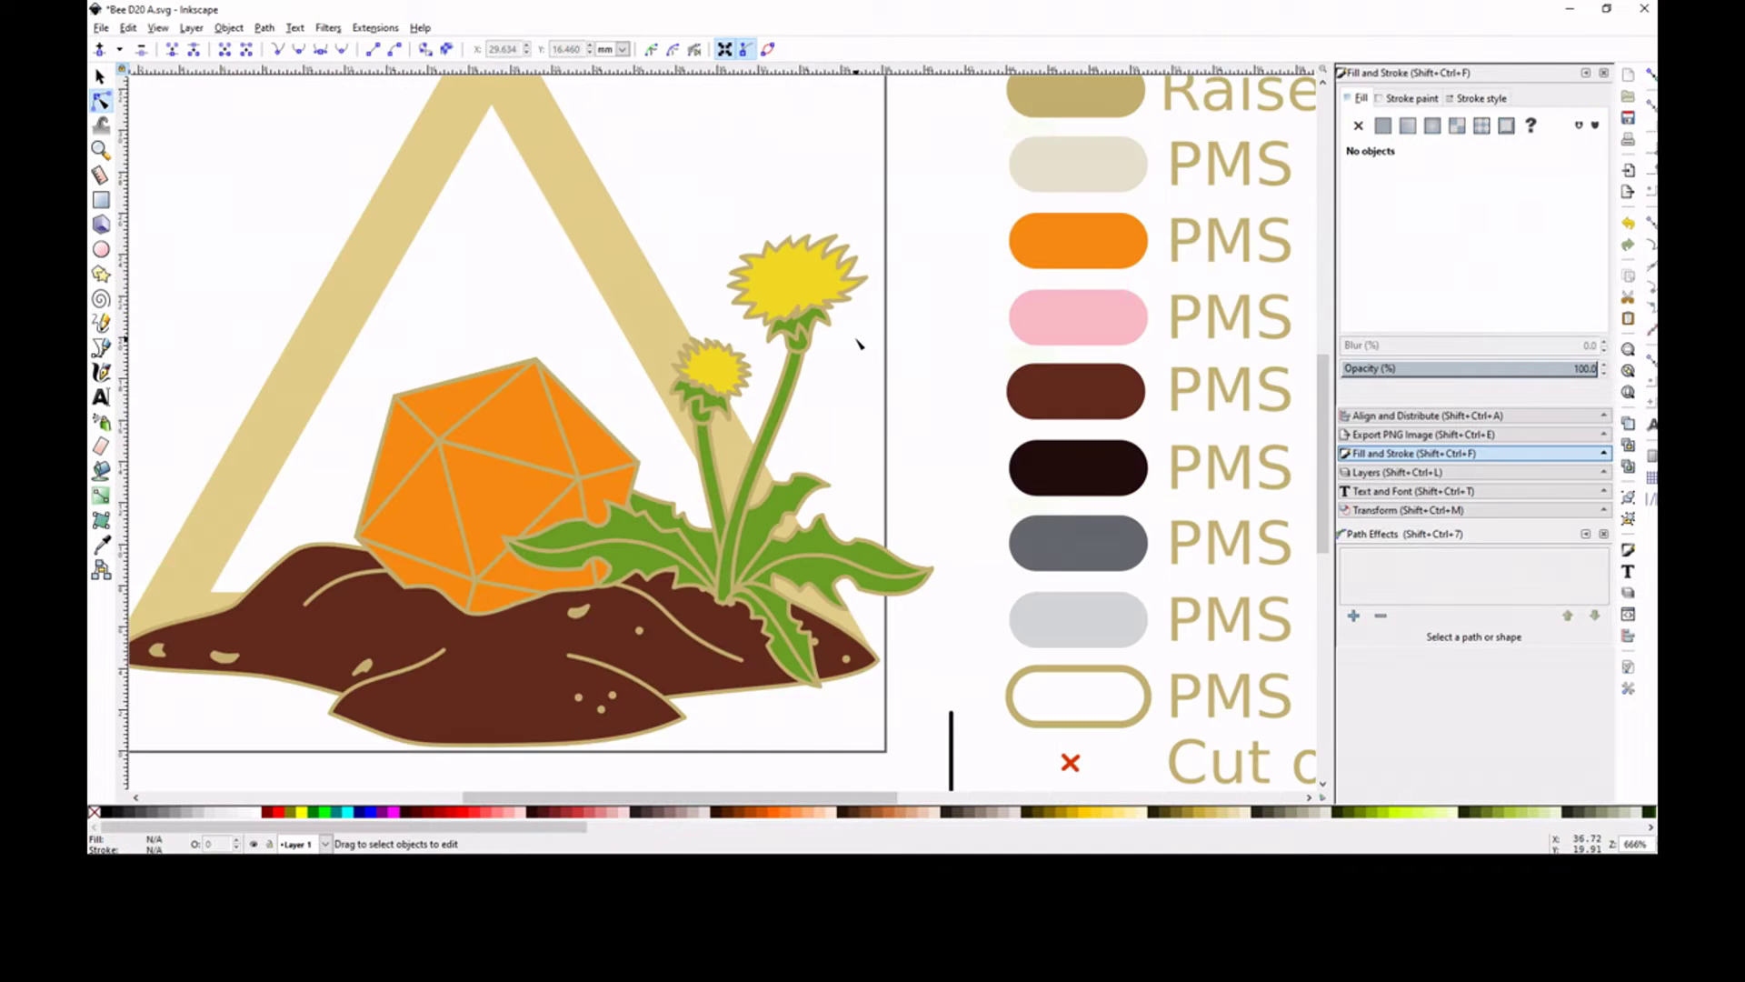
scroll(762, 459, up, 2)
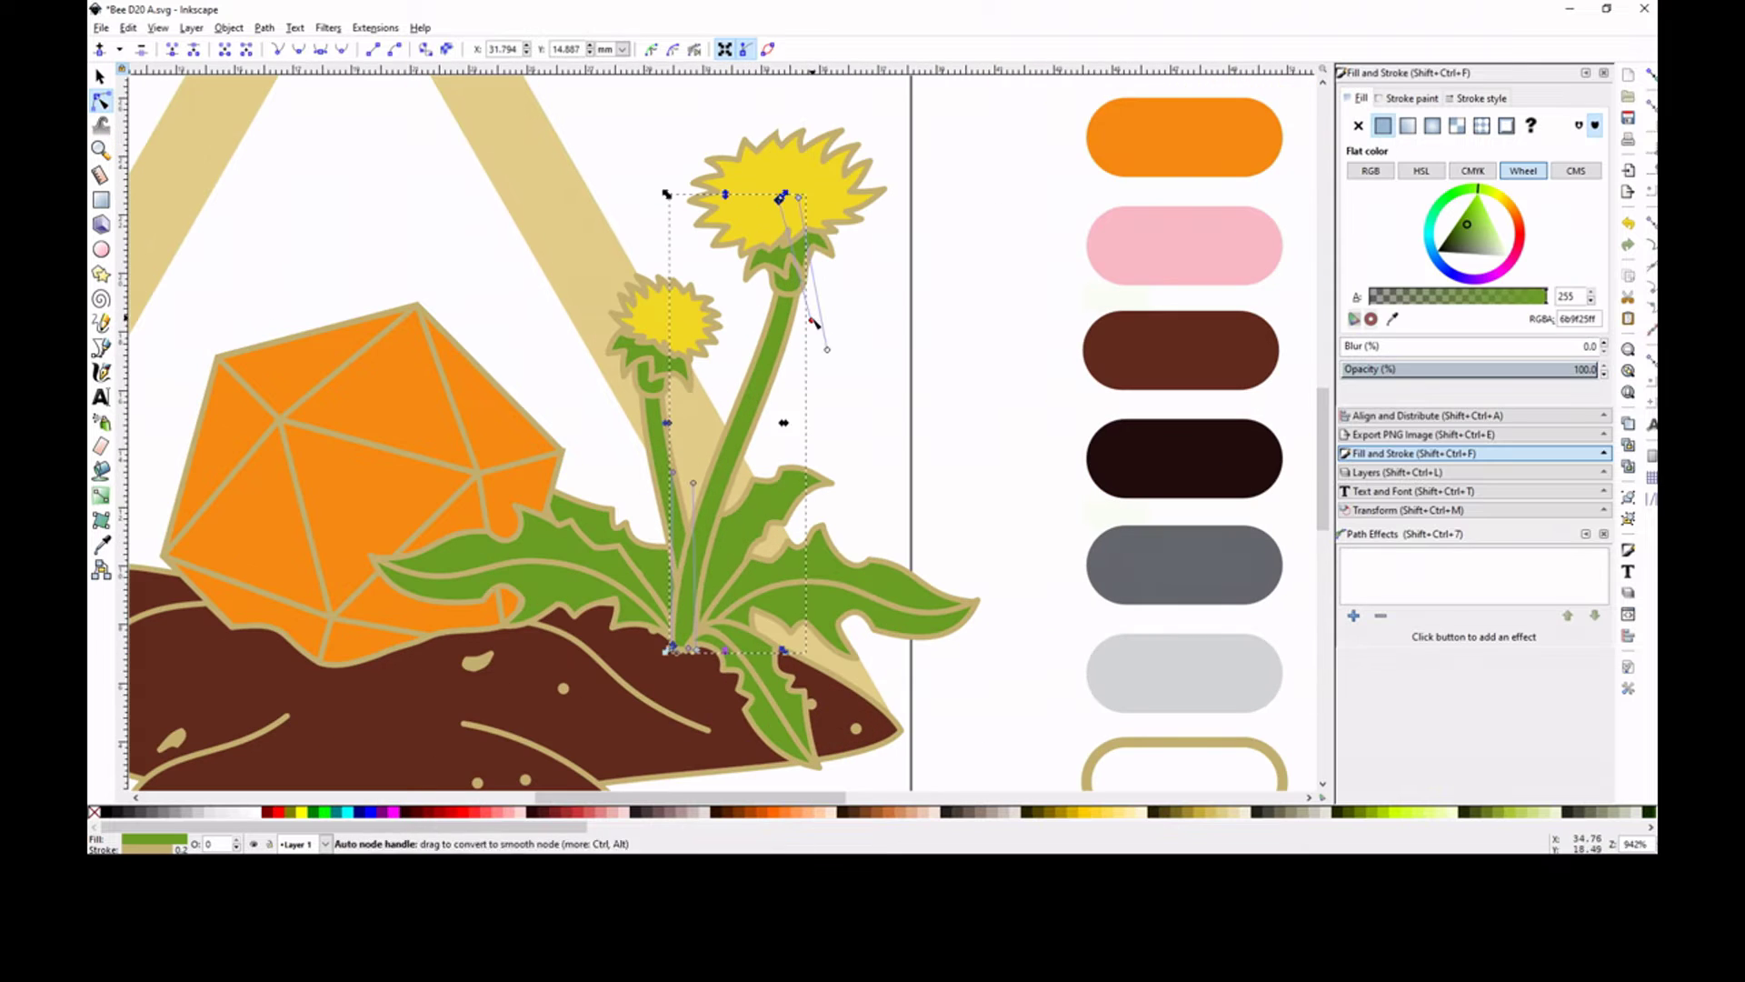
scroll(878, 350, down, 2)
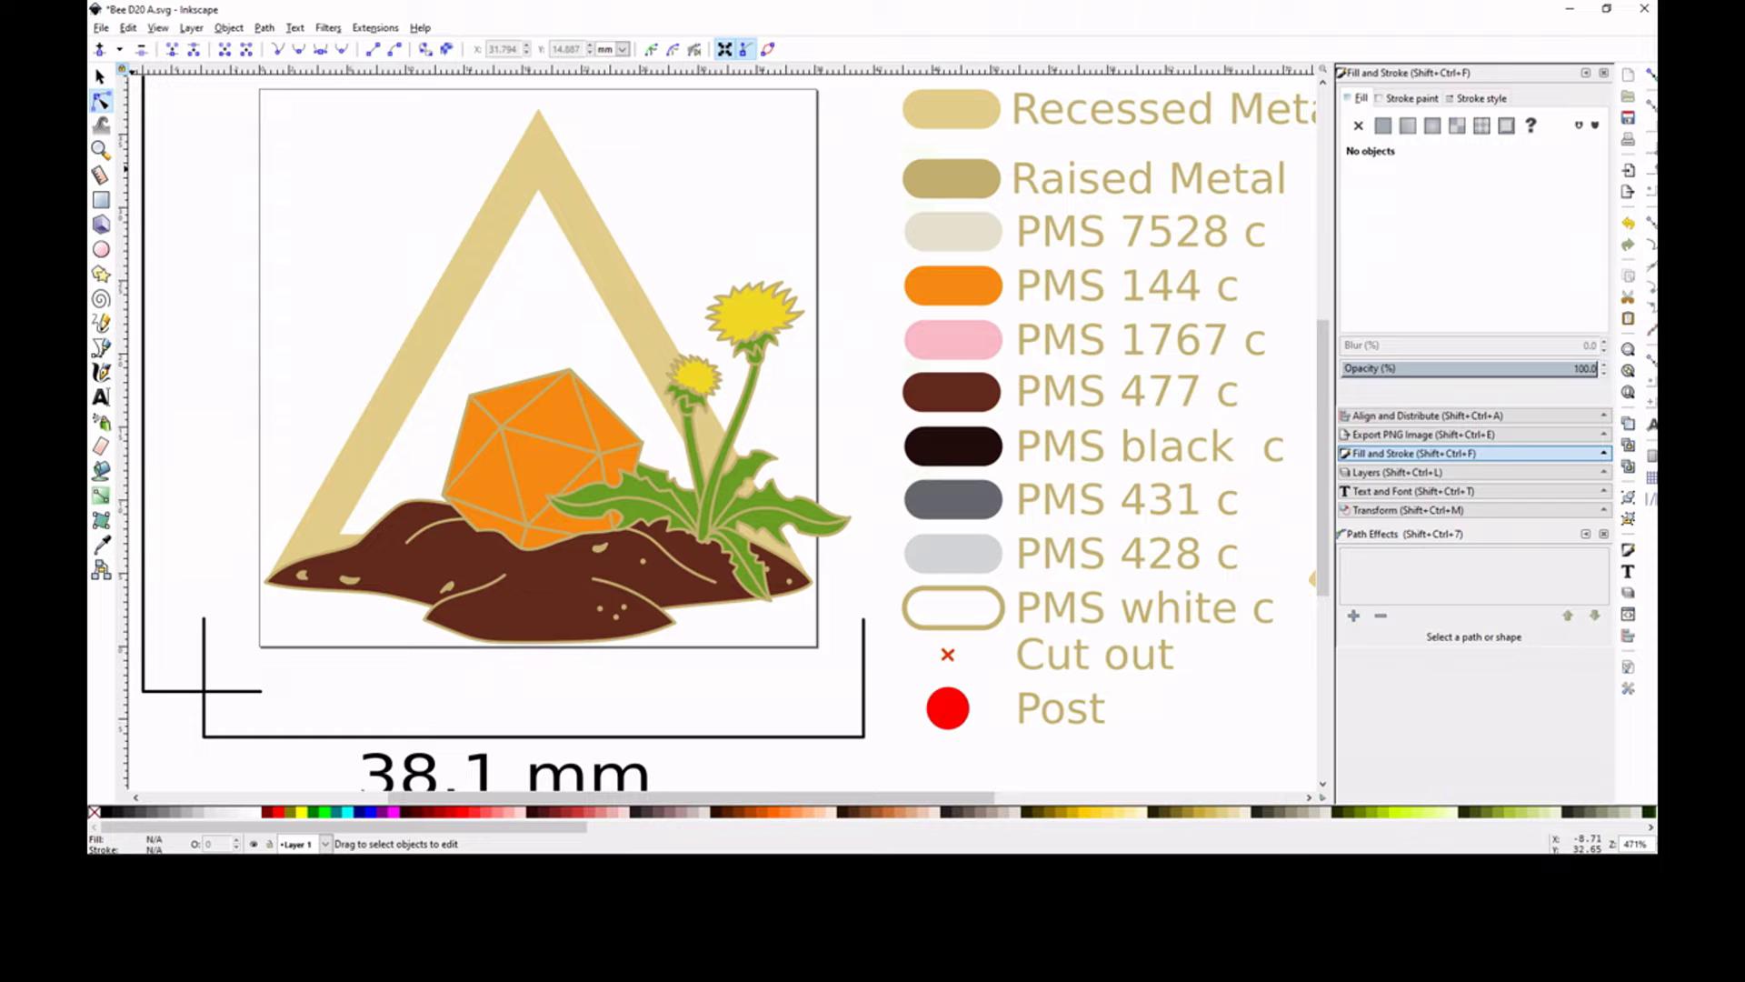
Tilt and reposition the larger yellow flower head on top of the taller stem.
drag(831, 395, 791, 309)
key(s)
click(789, 310)
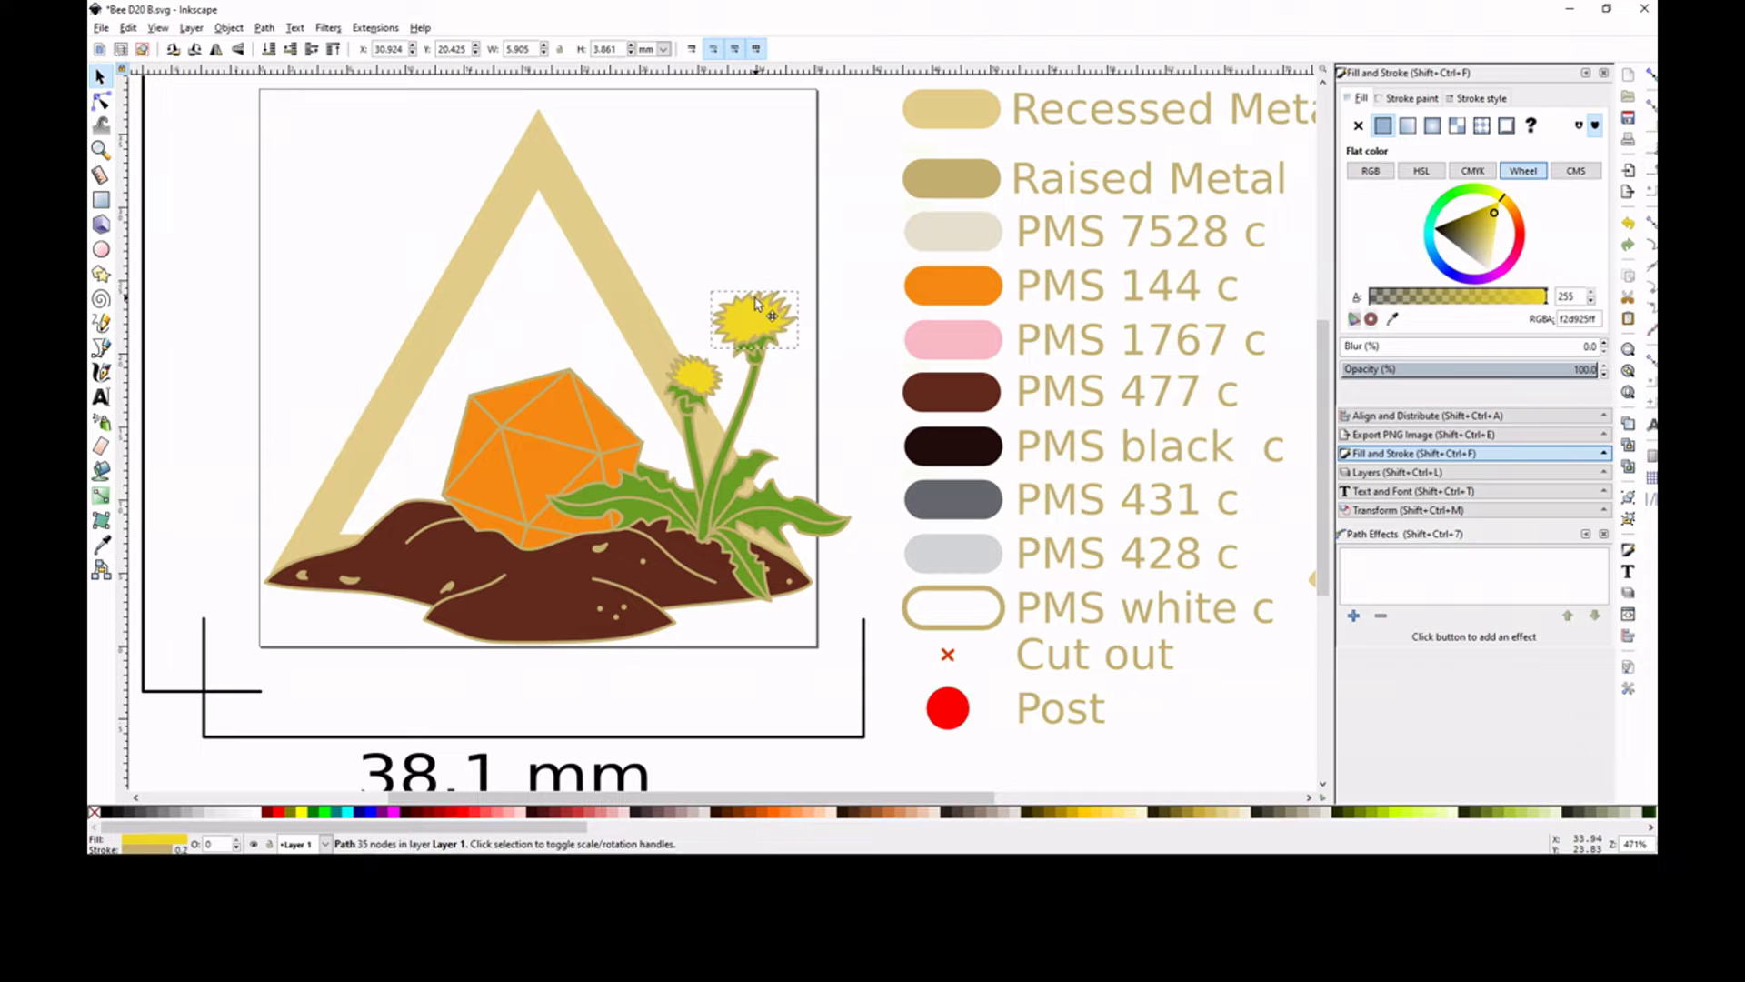
click(768, 265)
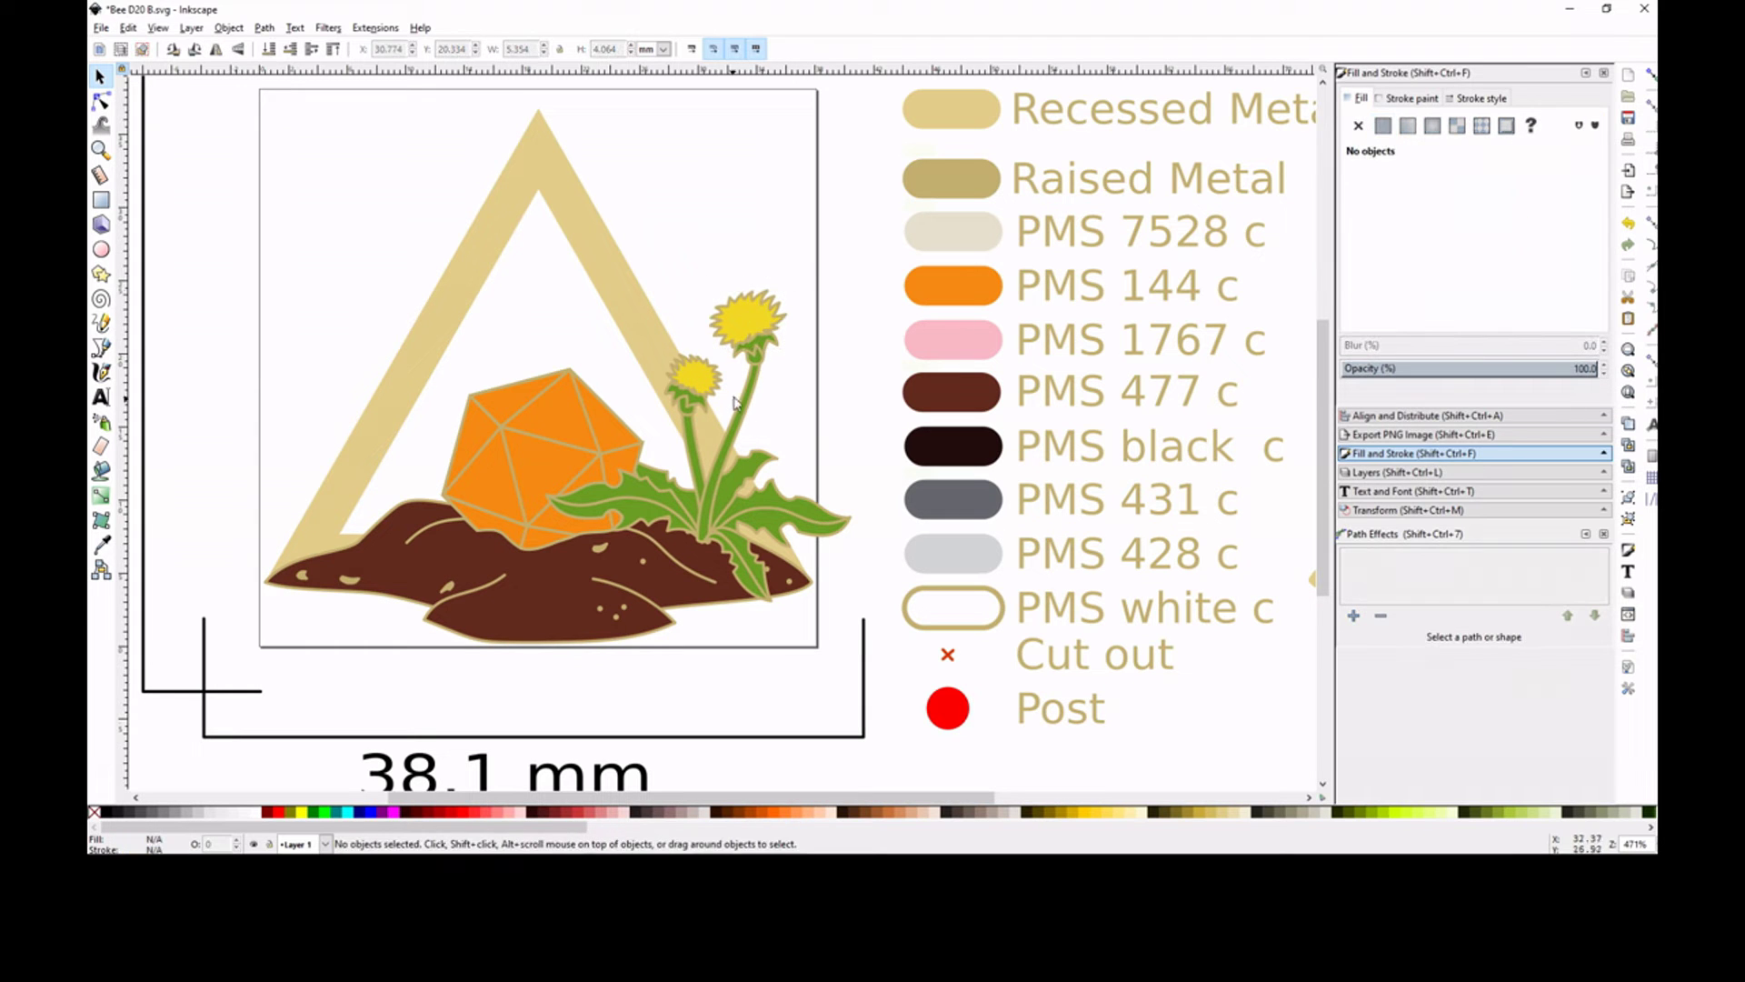
Flip both flowers together with their stems horizontally so the taller one stands nearer the die.
key(ctrl+z)
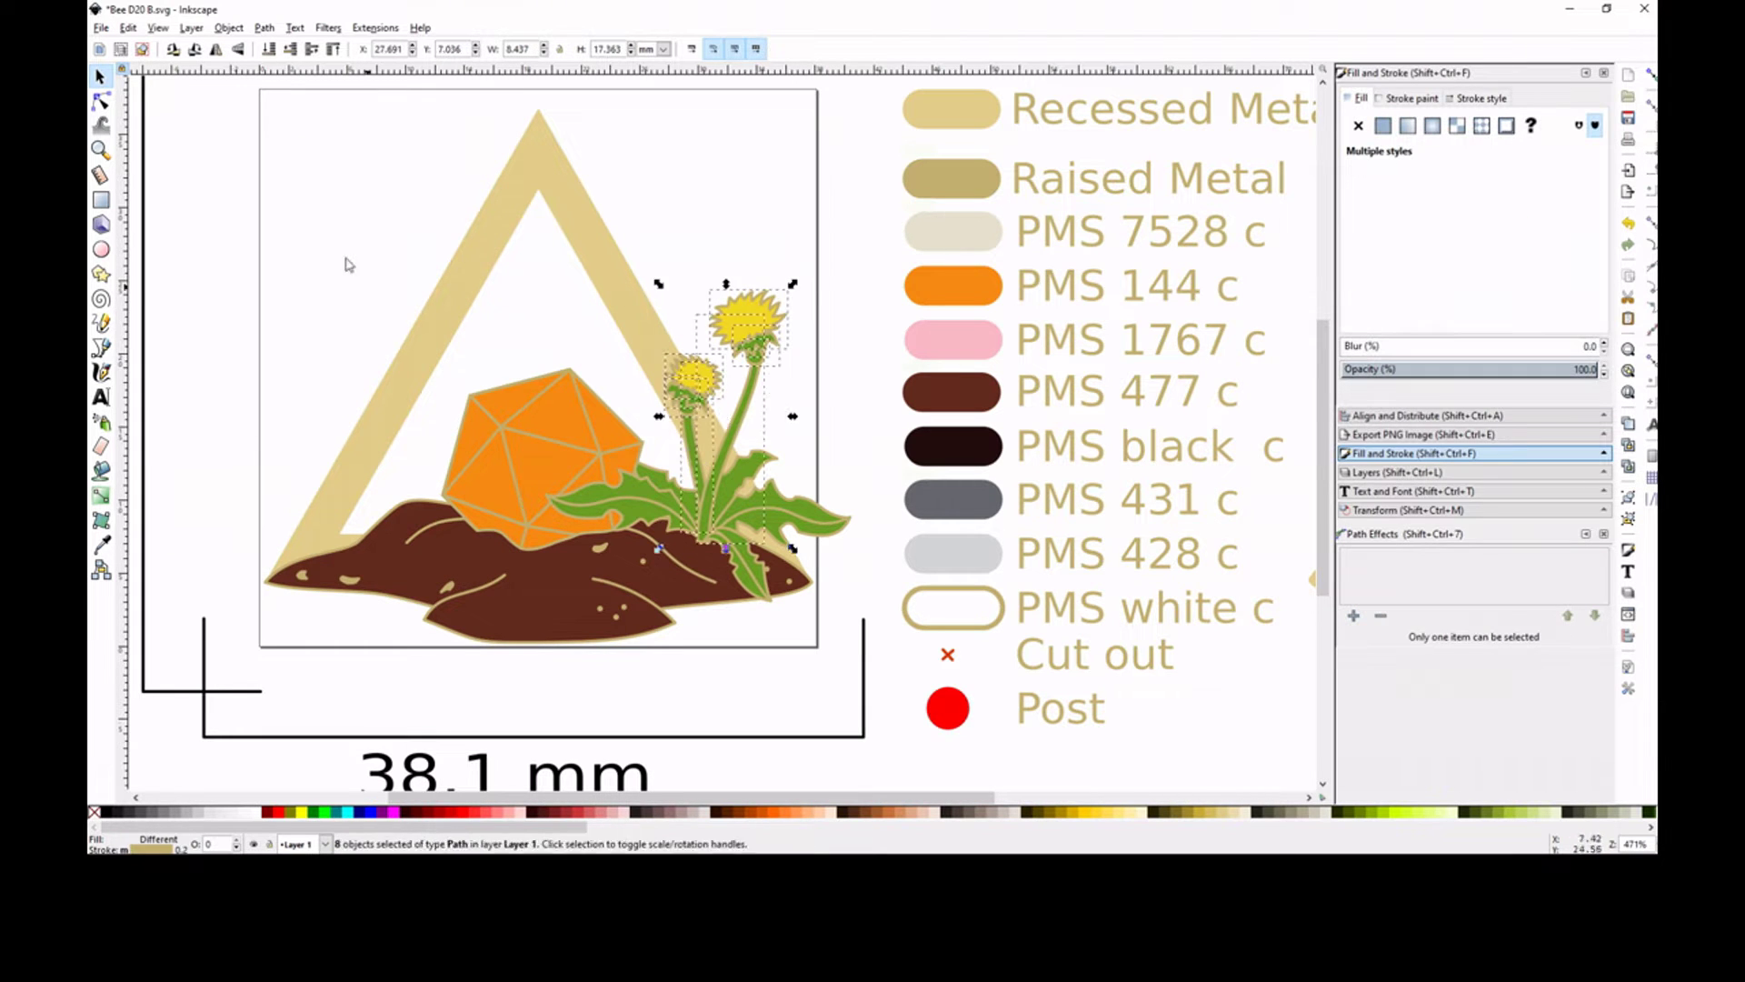
key(ctrl+z)
drag(642, 287, 743, 557)
click(799, 306)
drag(696, 314, 696, 325)
Lower the smaller flower head together with its sepals, shifting it towards the taller stem.
click(806, 312)
click(738, 374)
shift+click(745, 400)
drag(743, 398, 725, 419)
click(784, 368)
Adjust the shorter stem's nodes so its top meets the sepals and its foot meets the leaf base.
double_click(751, 387)
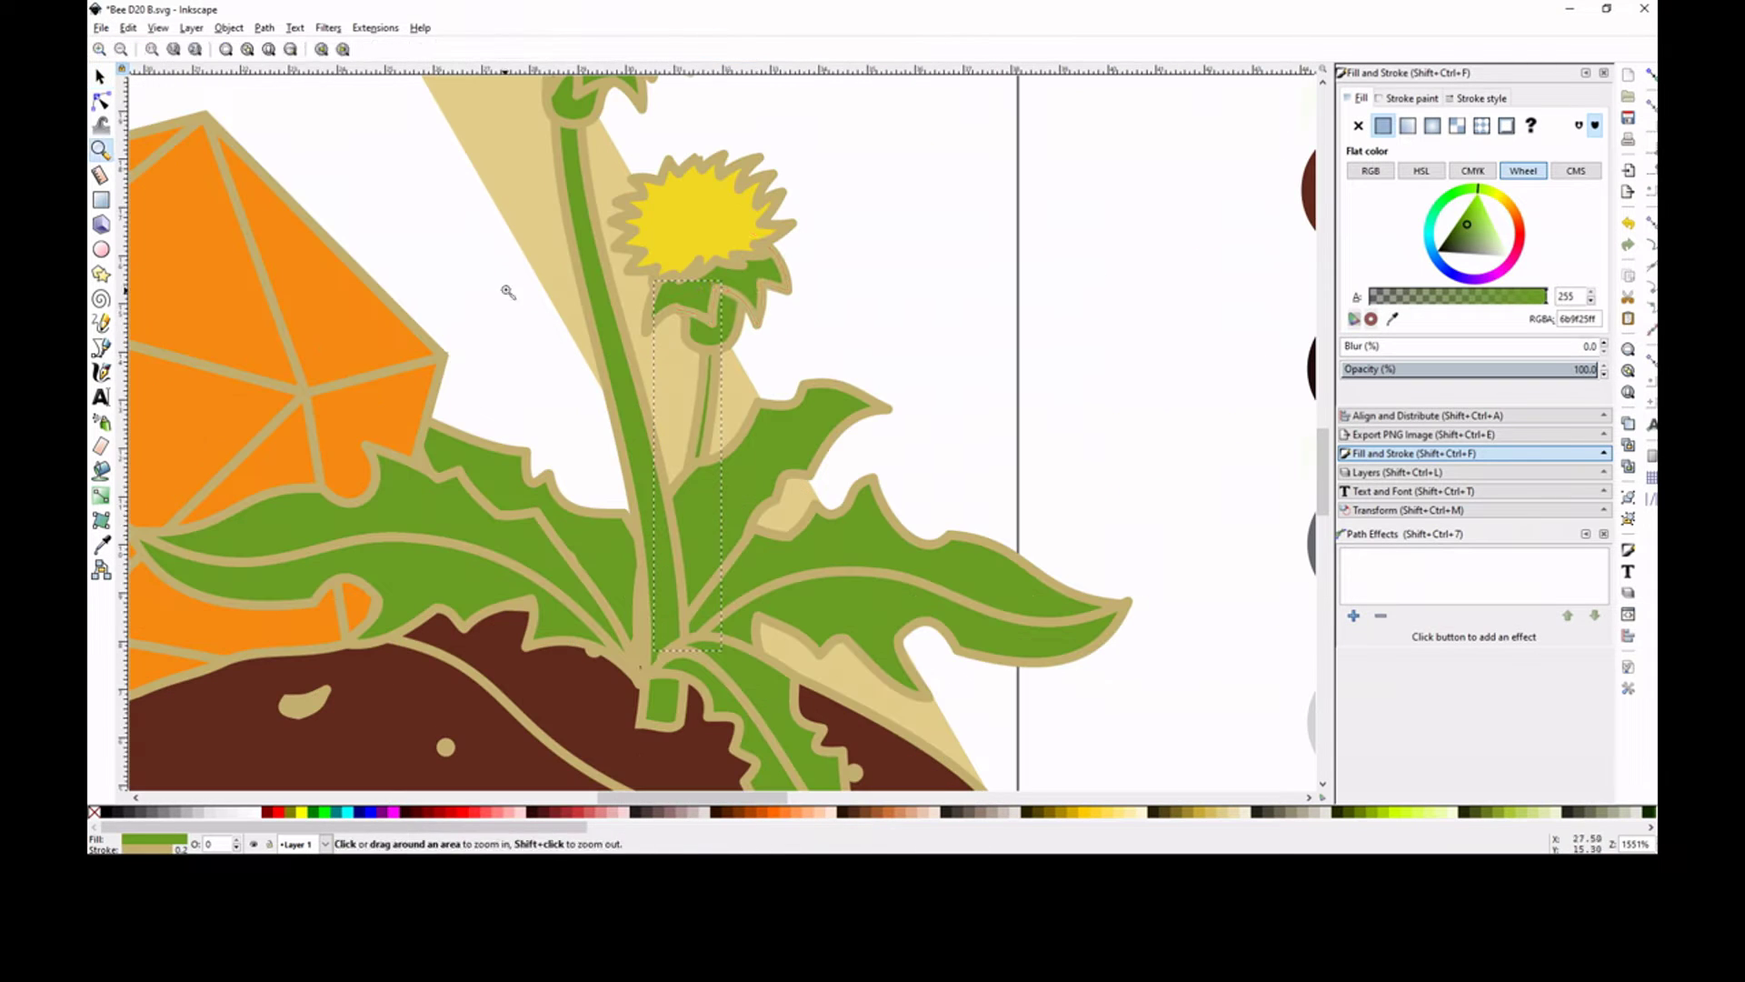
key(3)
drag(715, 289, 727, 339)
drag(686, 623, 683, 621)
click(925, 221)
key(Escape)
scroll(855, 540, down, 3)
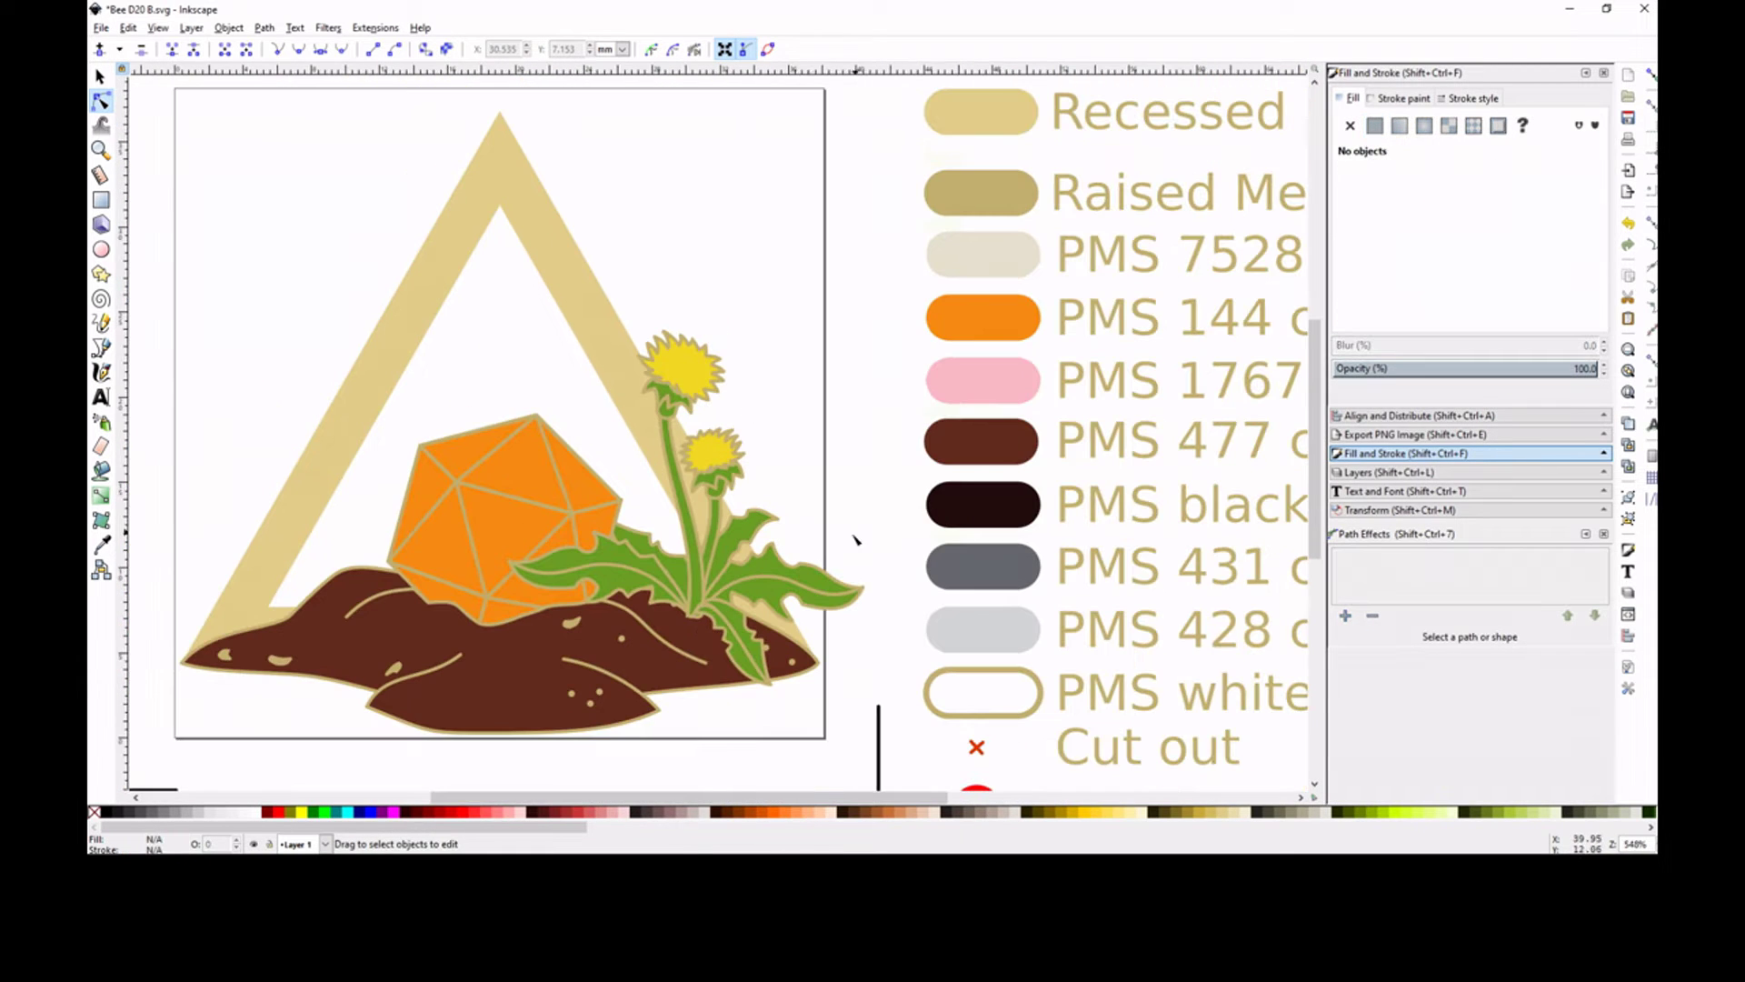
Rotate the larger flower head clockwise so that it tilts over its stem.
key(s)
scroll(738, 368, up, 2)
click(672, 368)
click(672, 368)
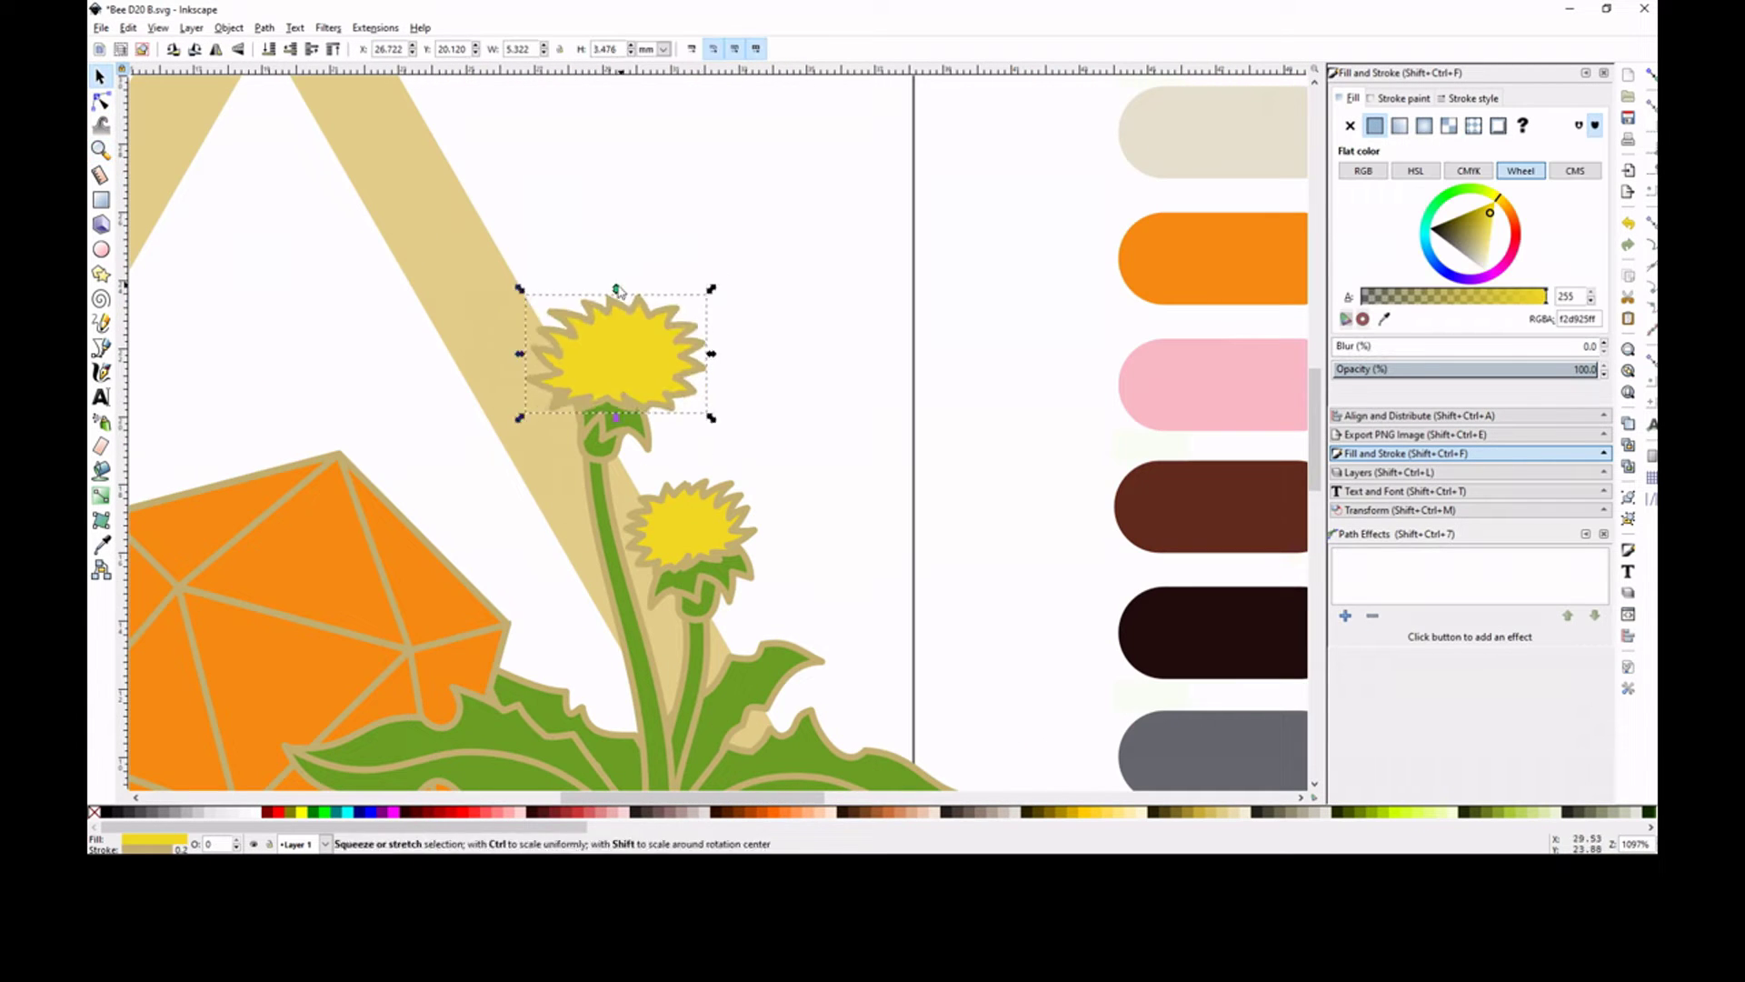
drag(712, 307, 706, 309)
click(766, 435)
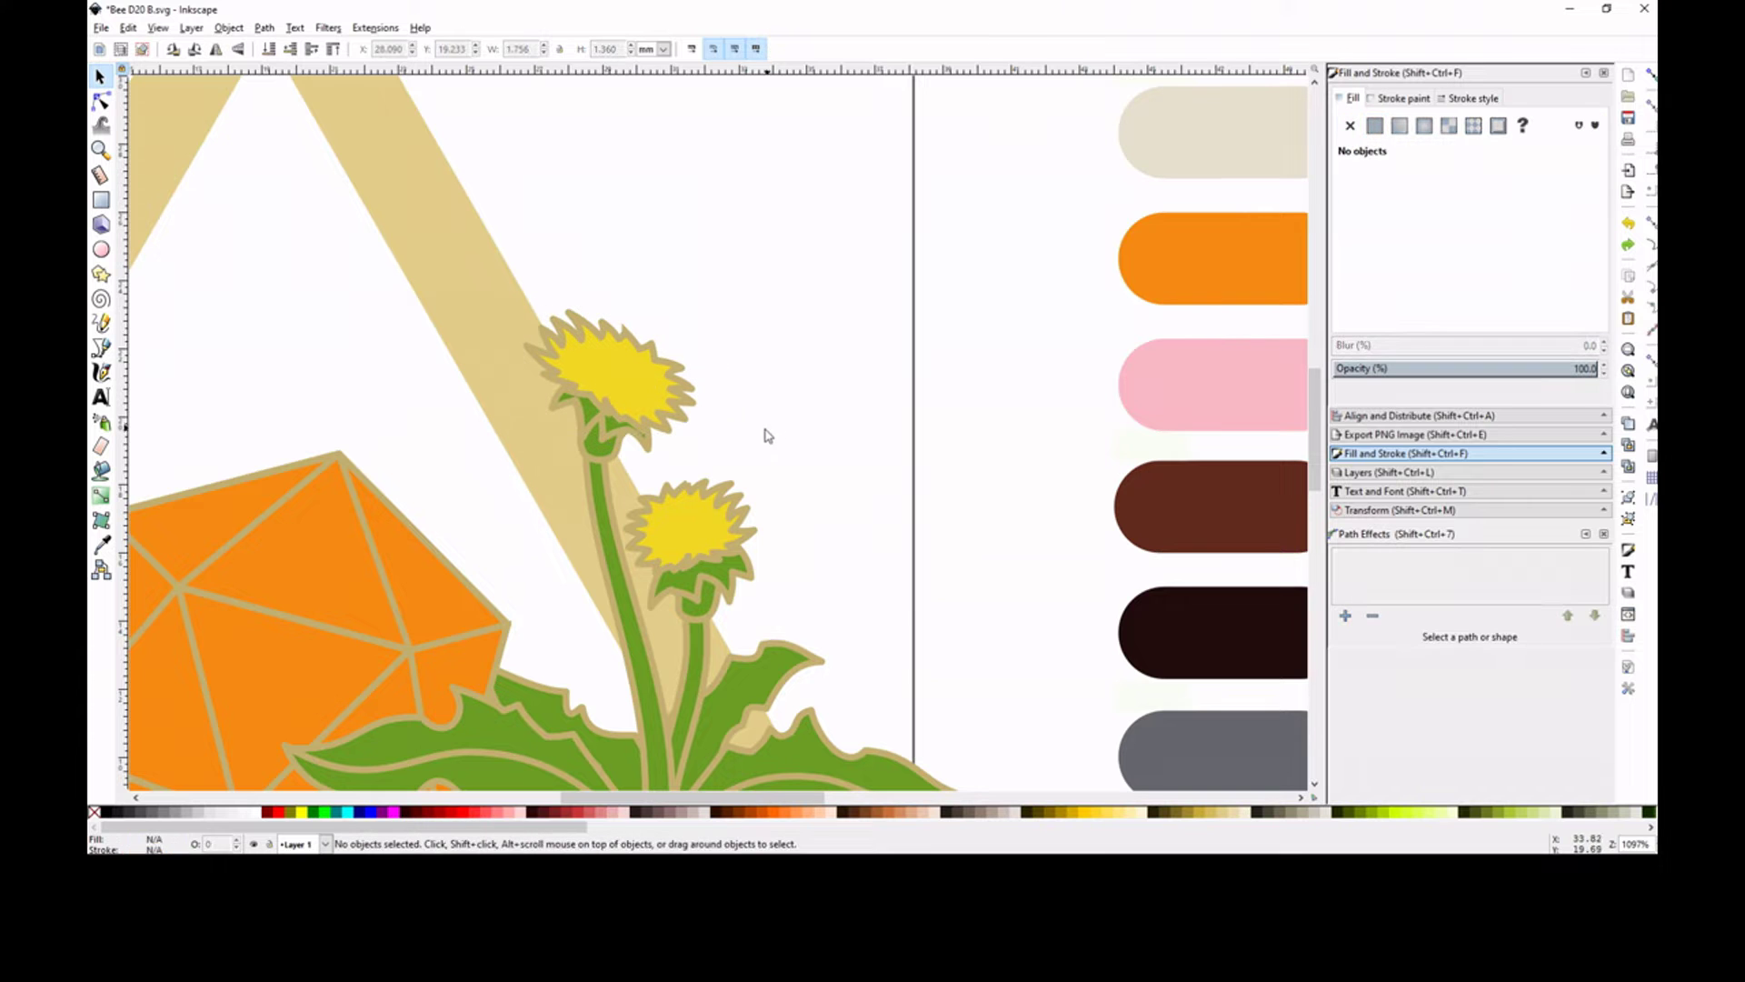
Refine the petal nodes of the larger flower head and reshape the sepals beneath it.
key(n)
click(580, 317)
click(666, 304)
click(658, 342)
click(677, 364)
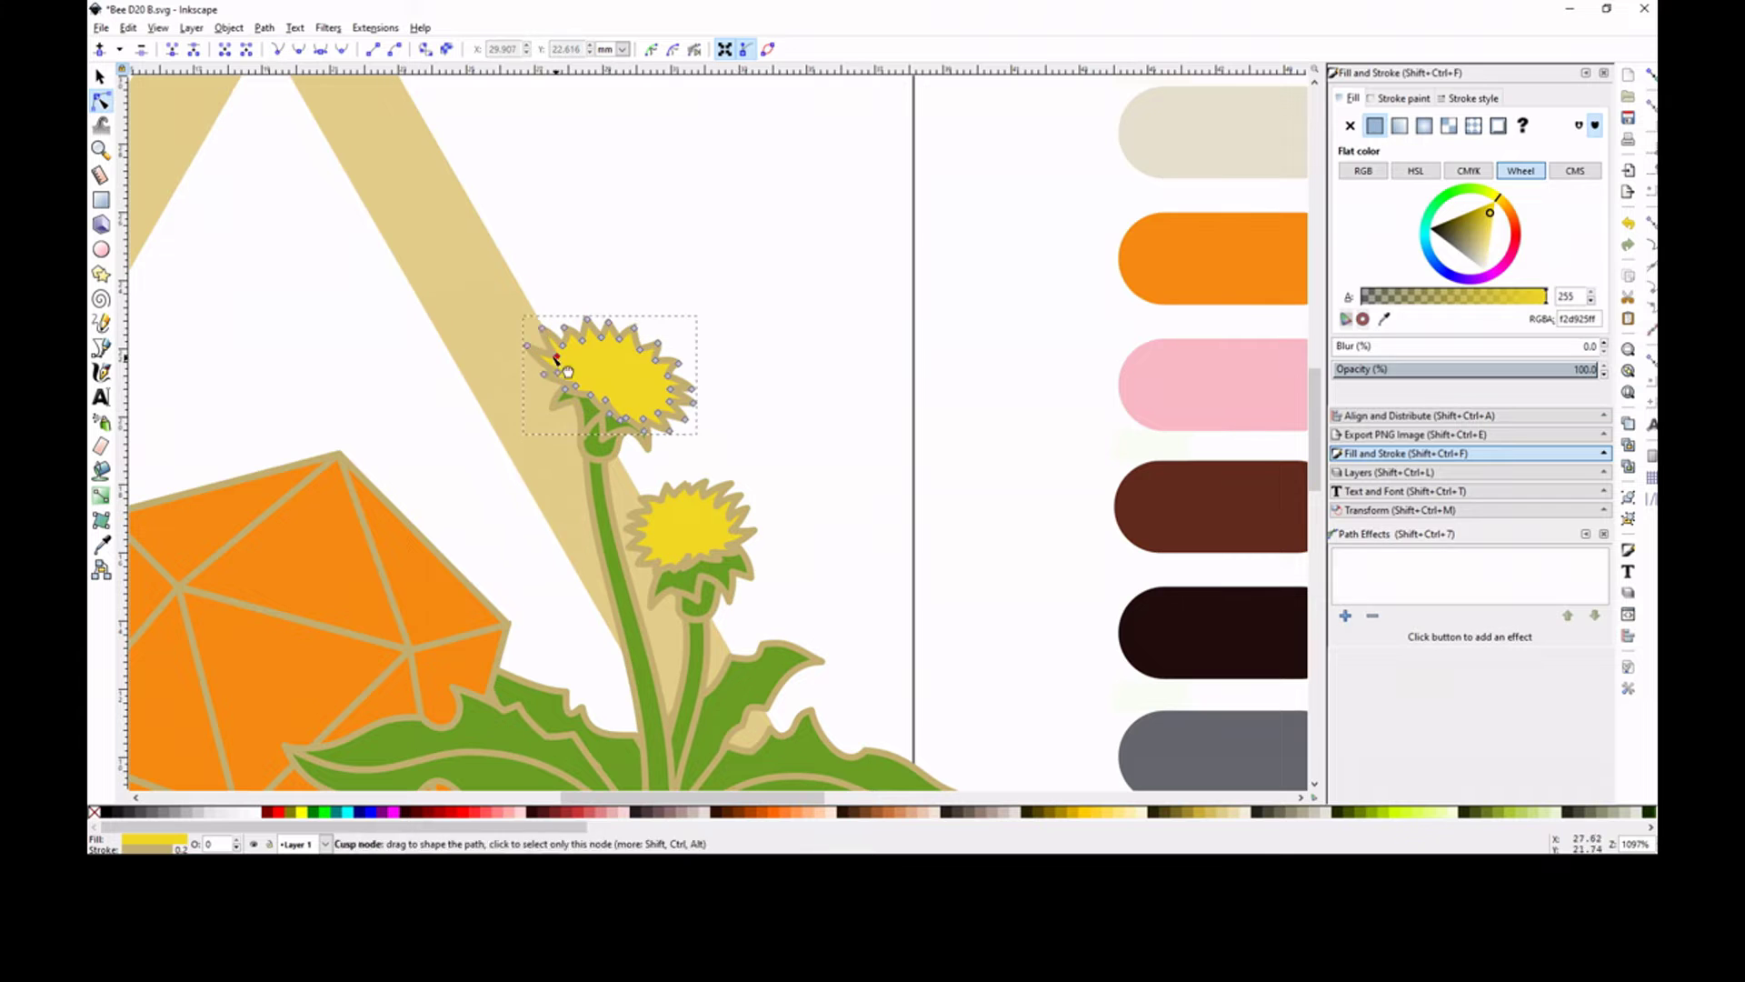
click(630, 433)
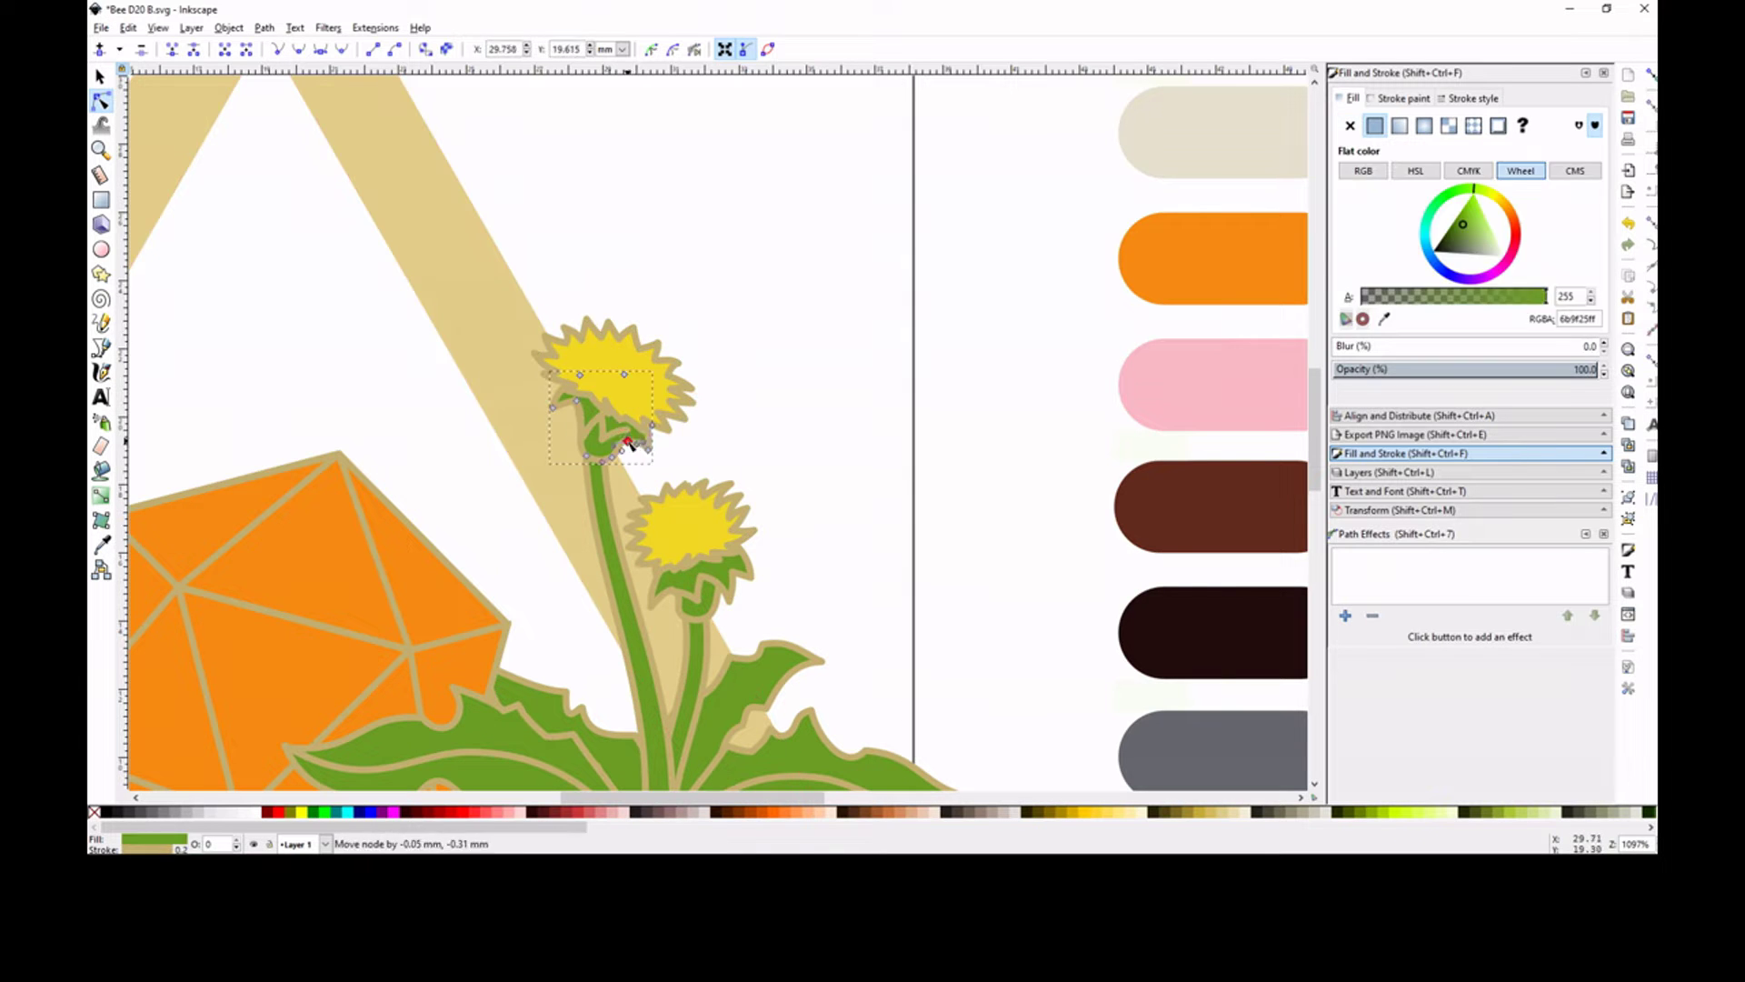
click(773, 455)
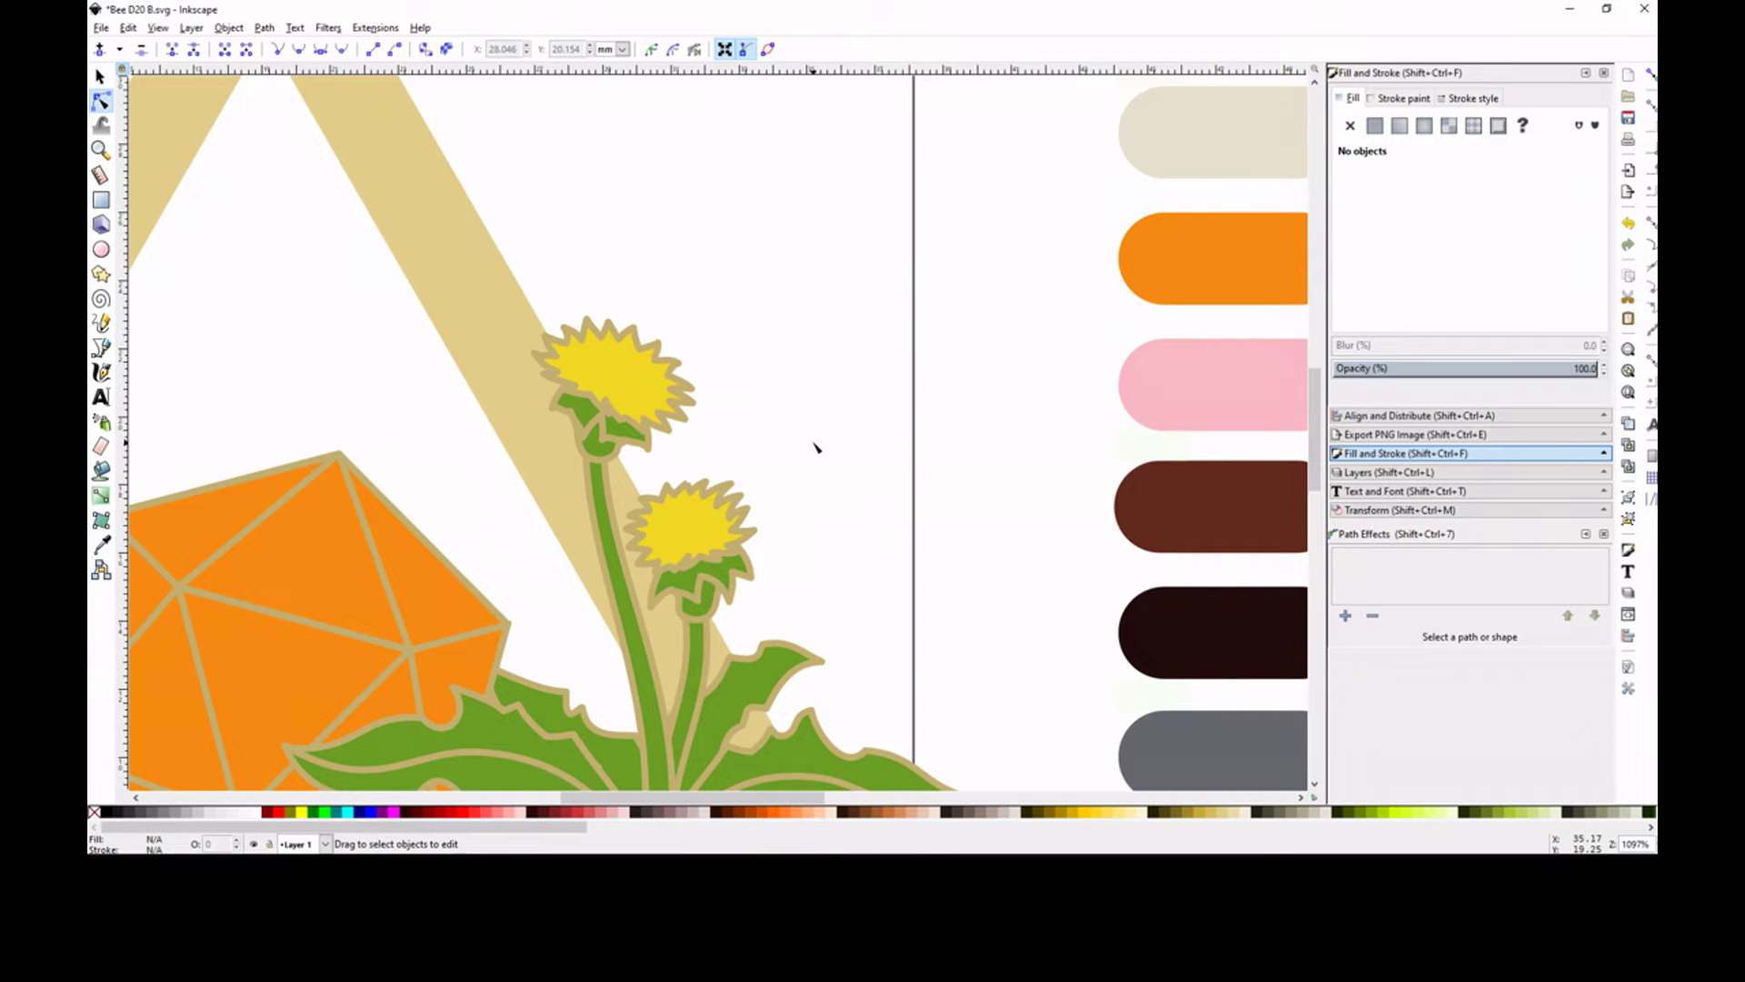
Turn on snapping.
click(1651, 74)
click(716, 595)
click(811, 472)
key(minus)
key(minus)
key(minus)
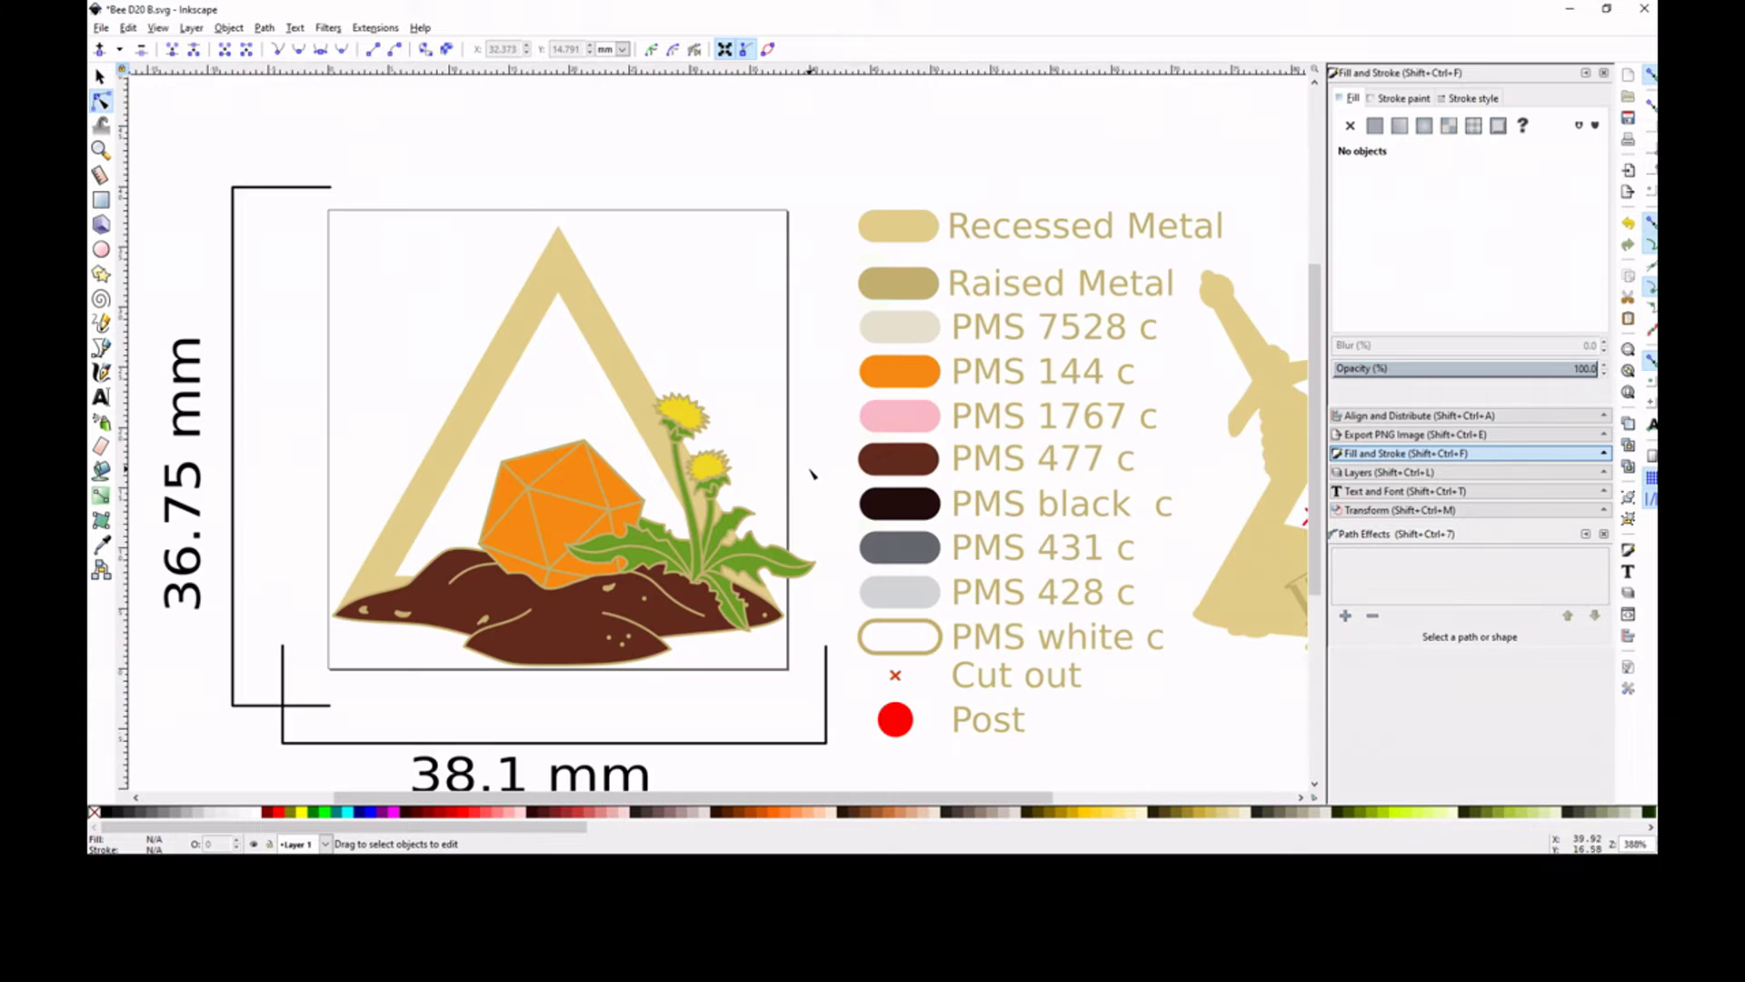
Draw a jagged leaf outline freehand hanging from the plant's base over the dirt mound and fill it green.
key(plus)
key(plus)
key(plus)
click(658, 549)
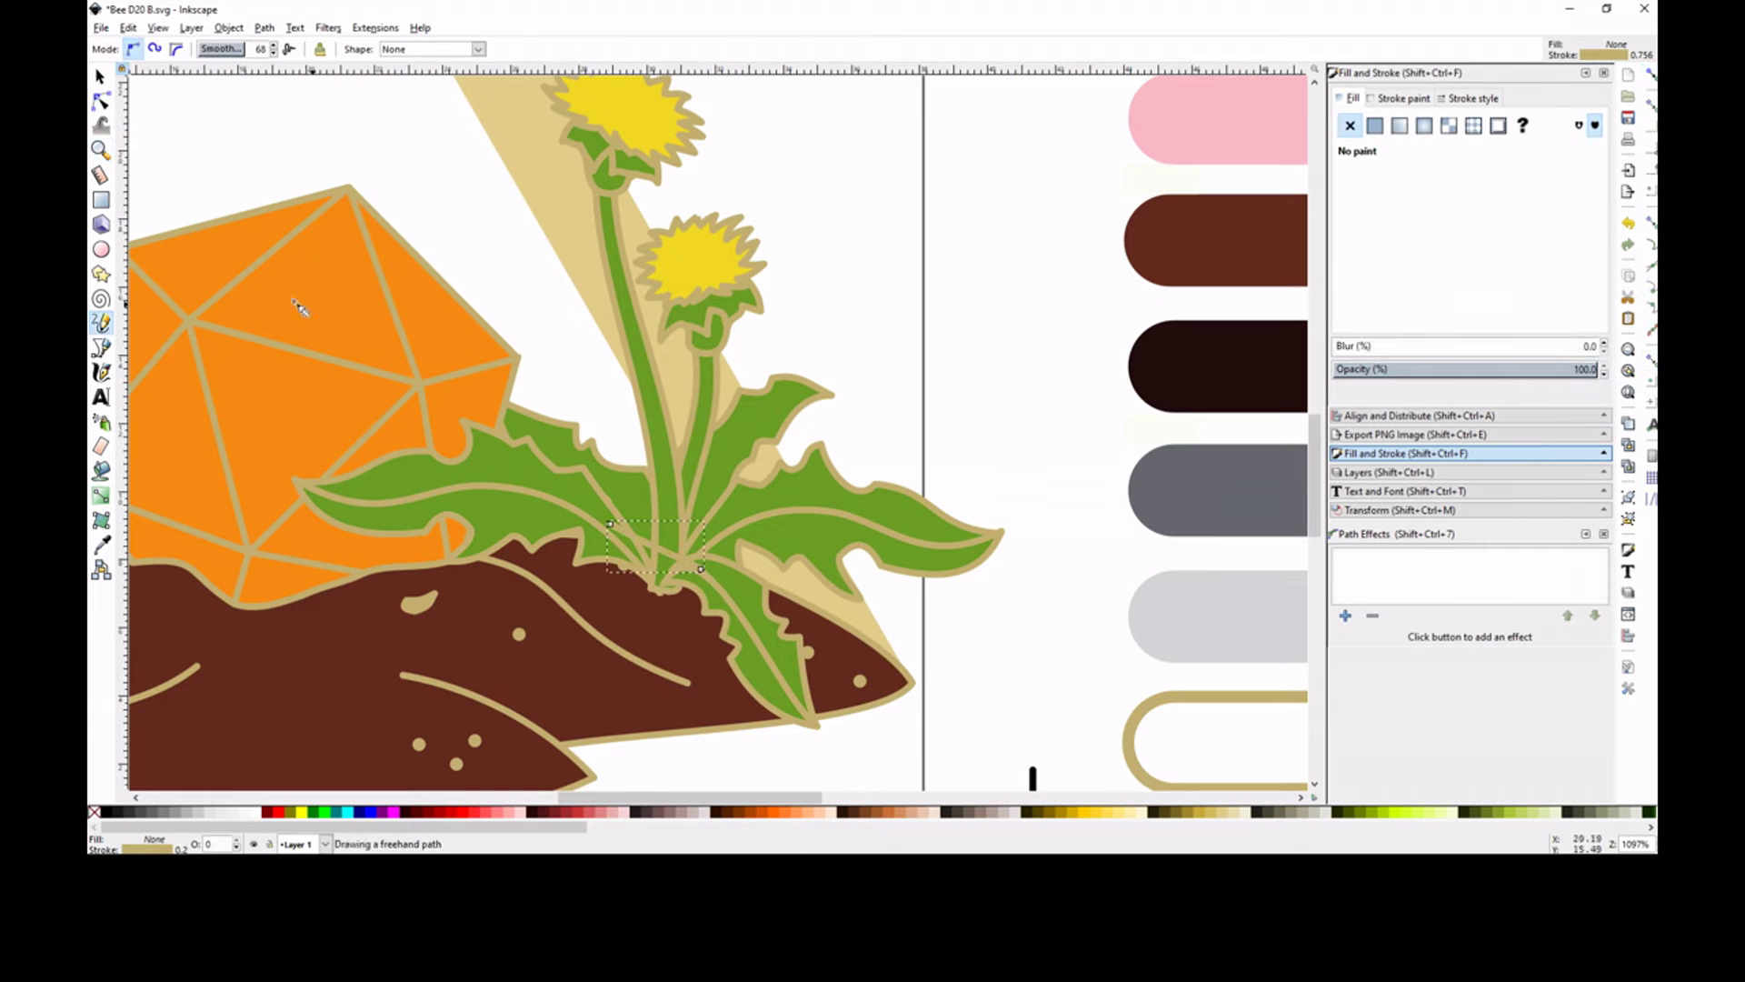
key(p)
mouse_move(701, 569)
mouse_down()
mouse_move(595, 541)
mouse_move(575, 713)
mouse_up()
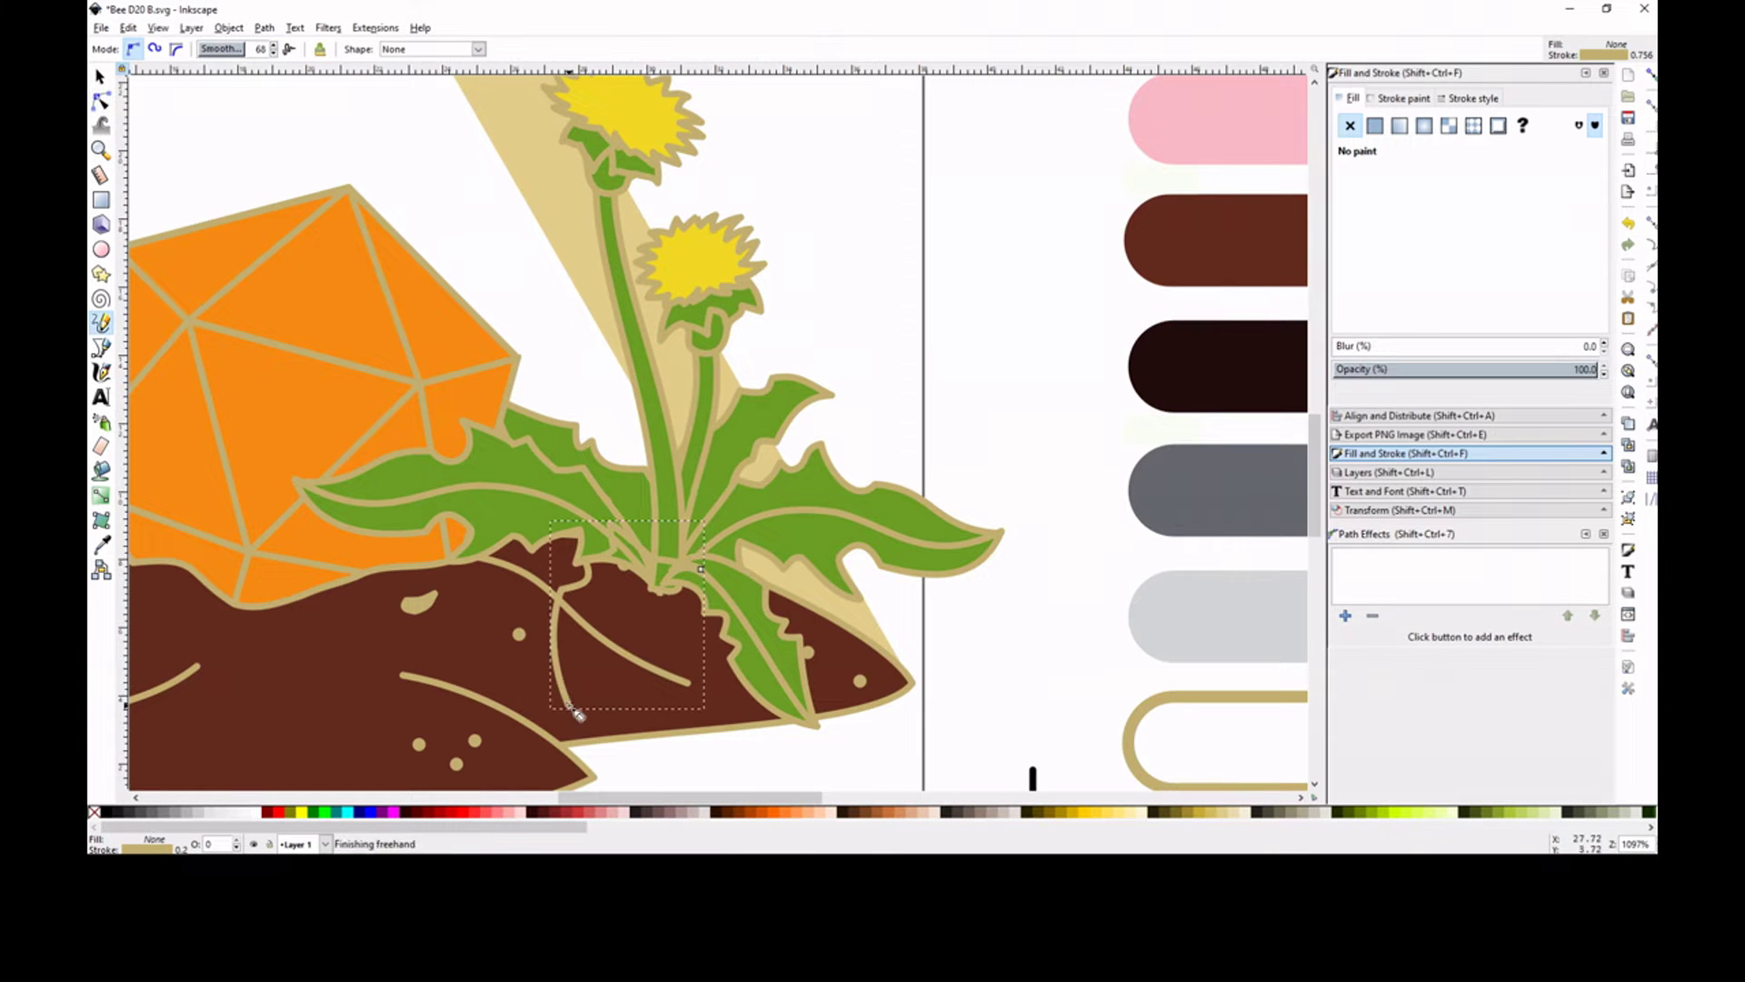
click(1374, 125)
Turn on snapping and draw a centre vein from the plant's base to the tip of the new front leaf.
click(1651, 75)
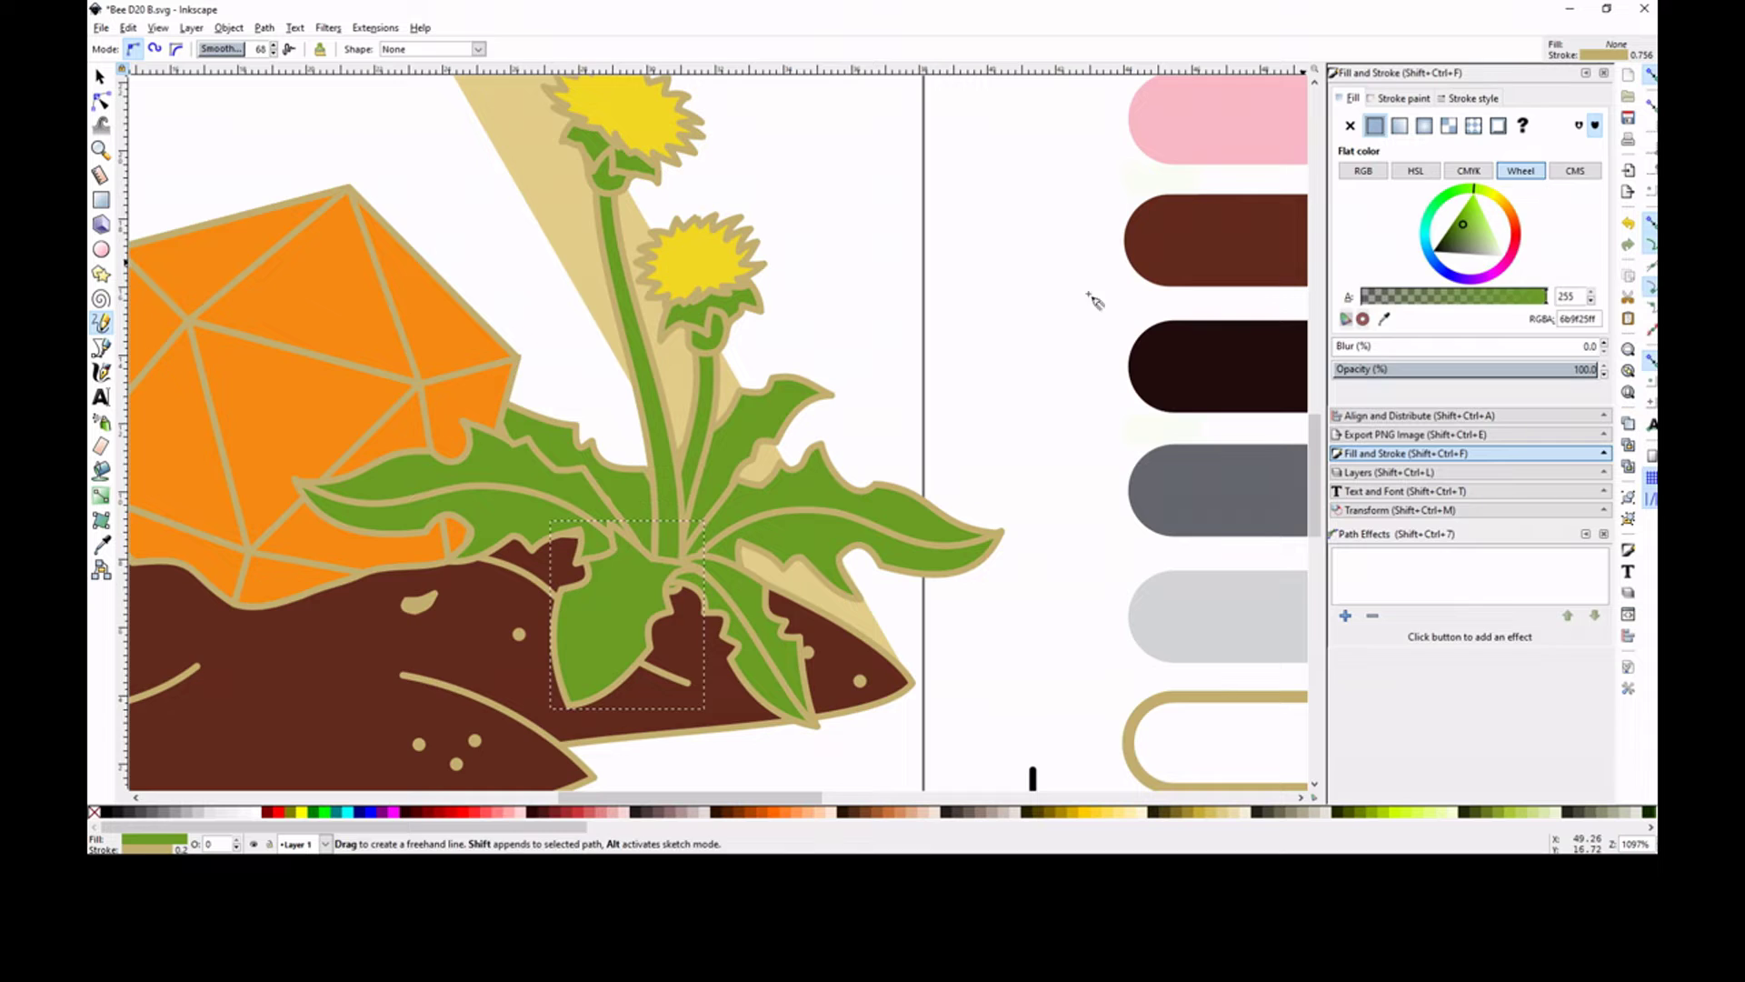
drag(652, 558, 570, 702)
click(100, 77)
click(218, 116)
key(minus)
key(minus)
key(minus)
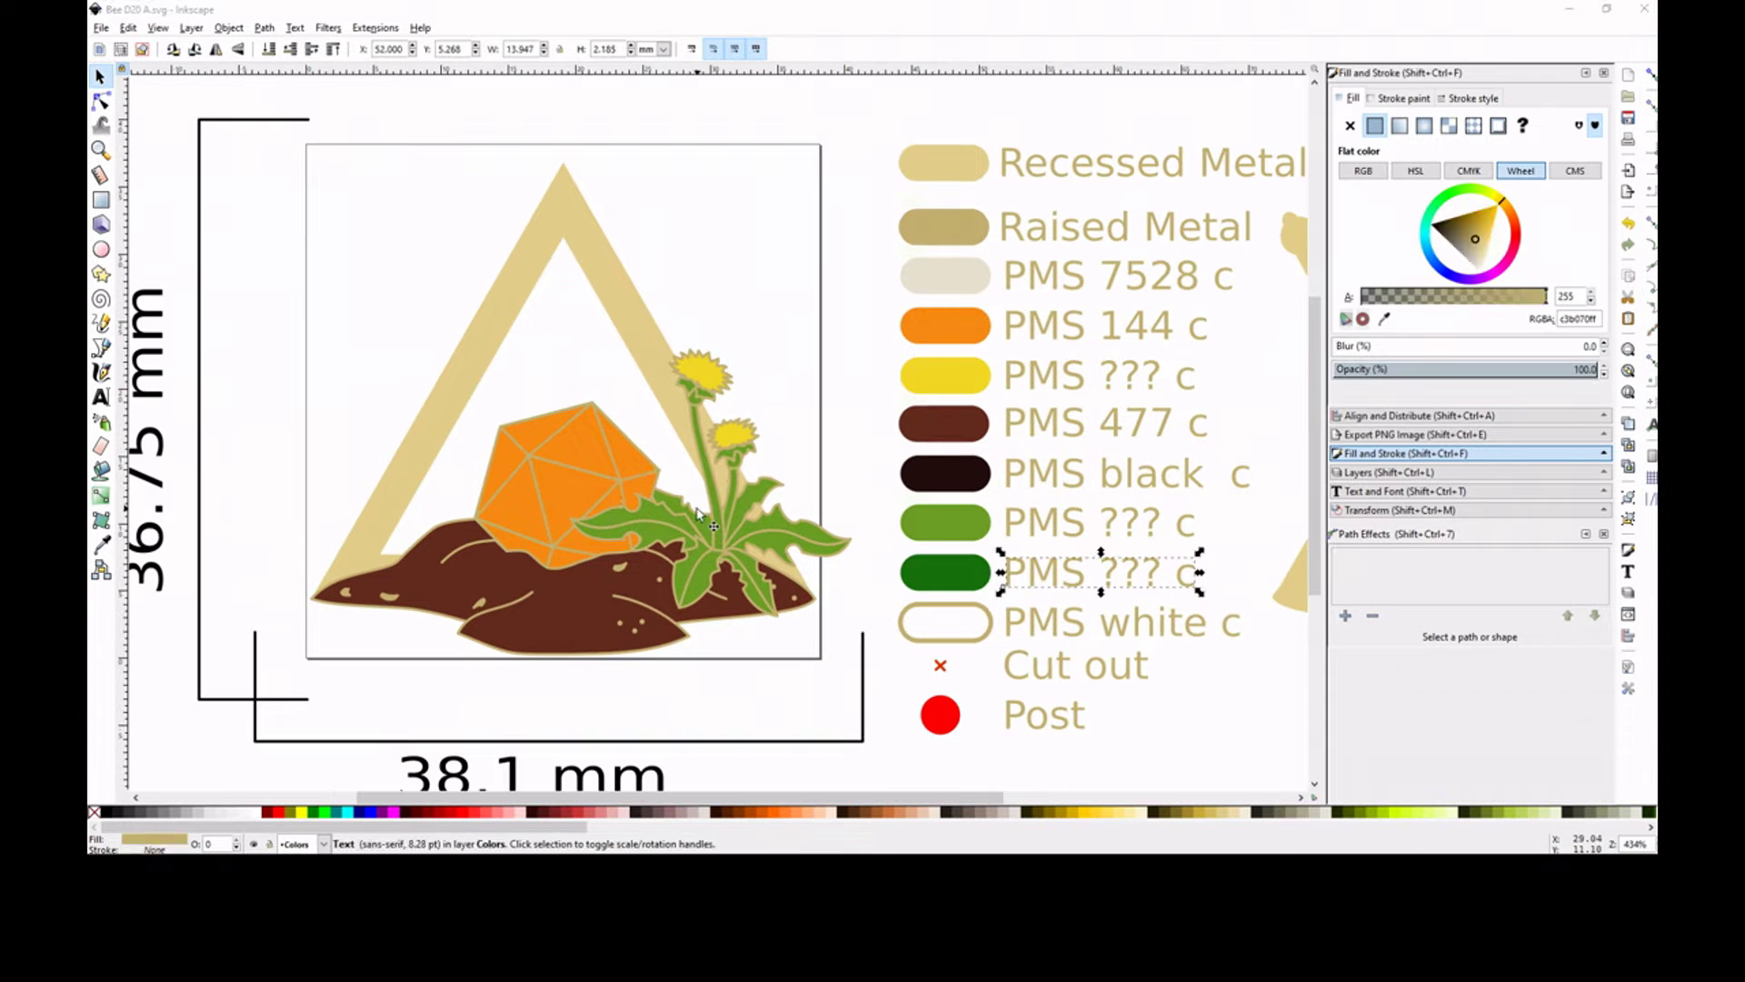
Try to turn the rear leaf upright between the die and the taller stem and reshape its nodes.
click(644, 474)
key(n)
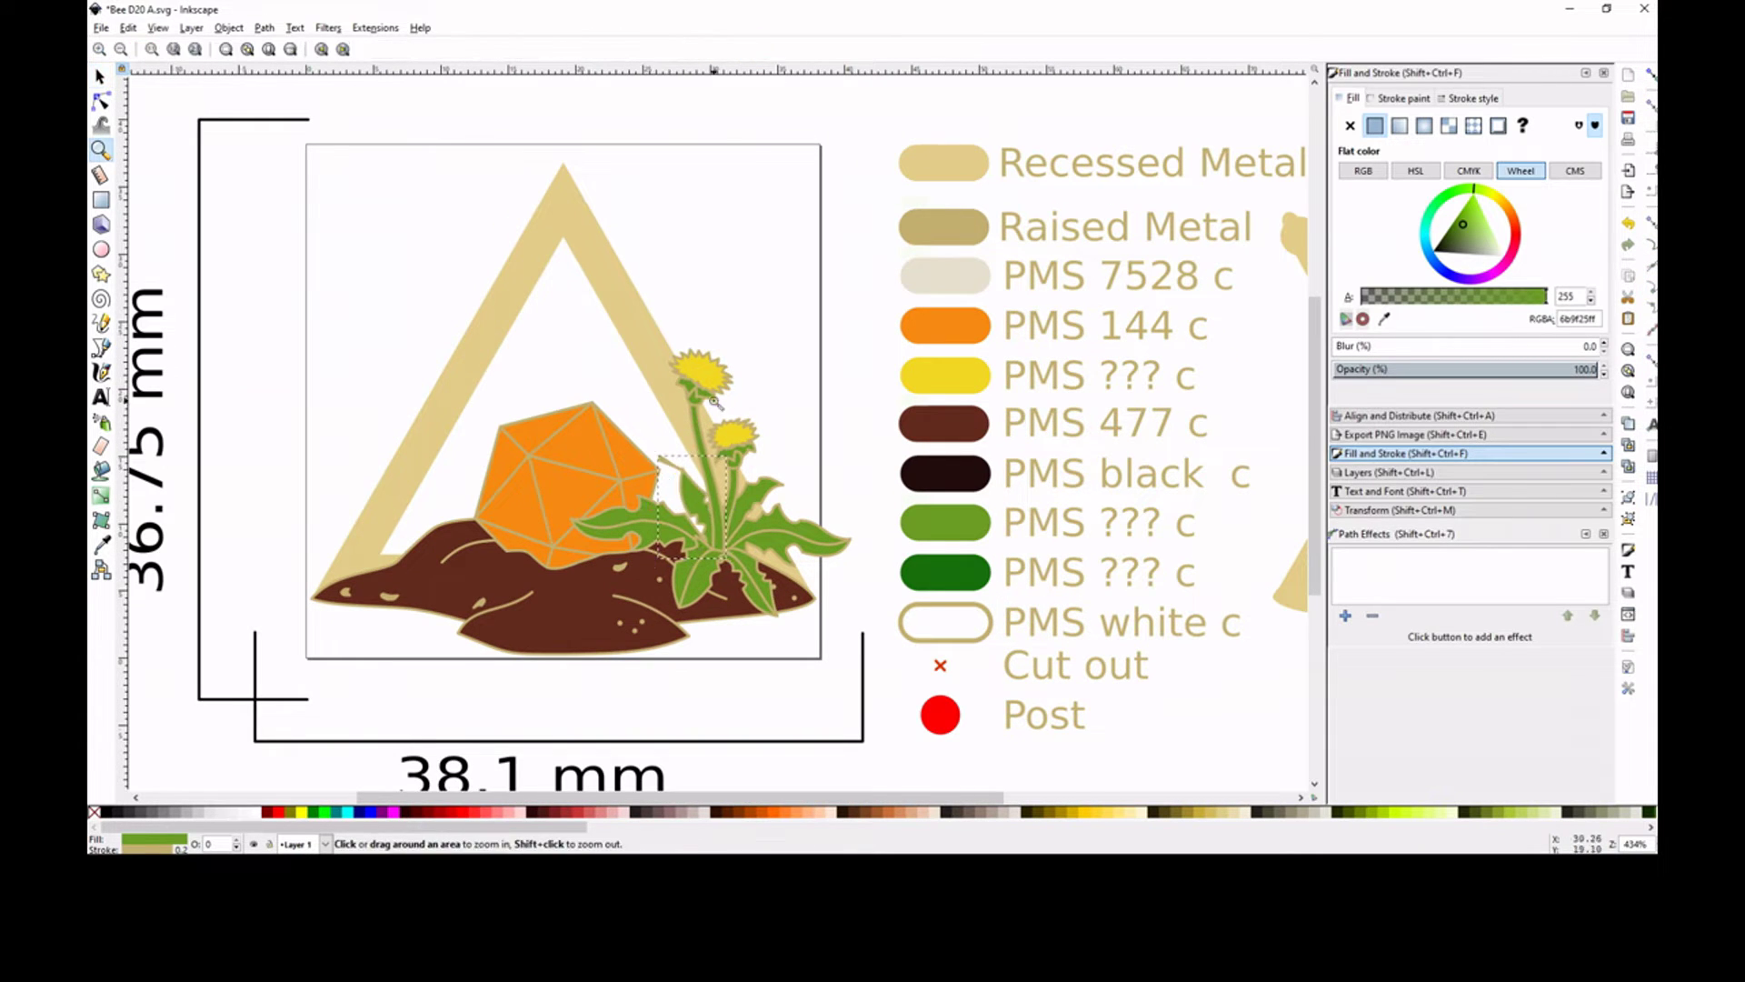
scroll(661, 477, up, 4)
drag(641, 364, 722, 397)
drag(694, 444, 711, 419)
drag(647, 476, 693, 572)
click(682, 493)
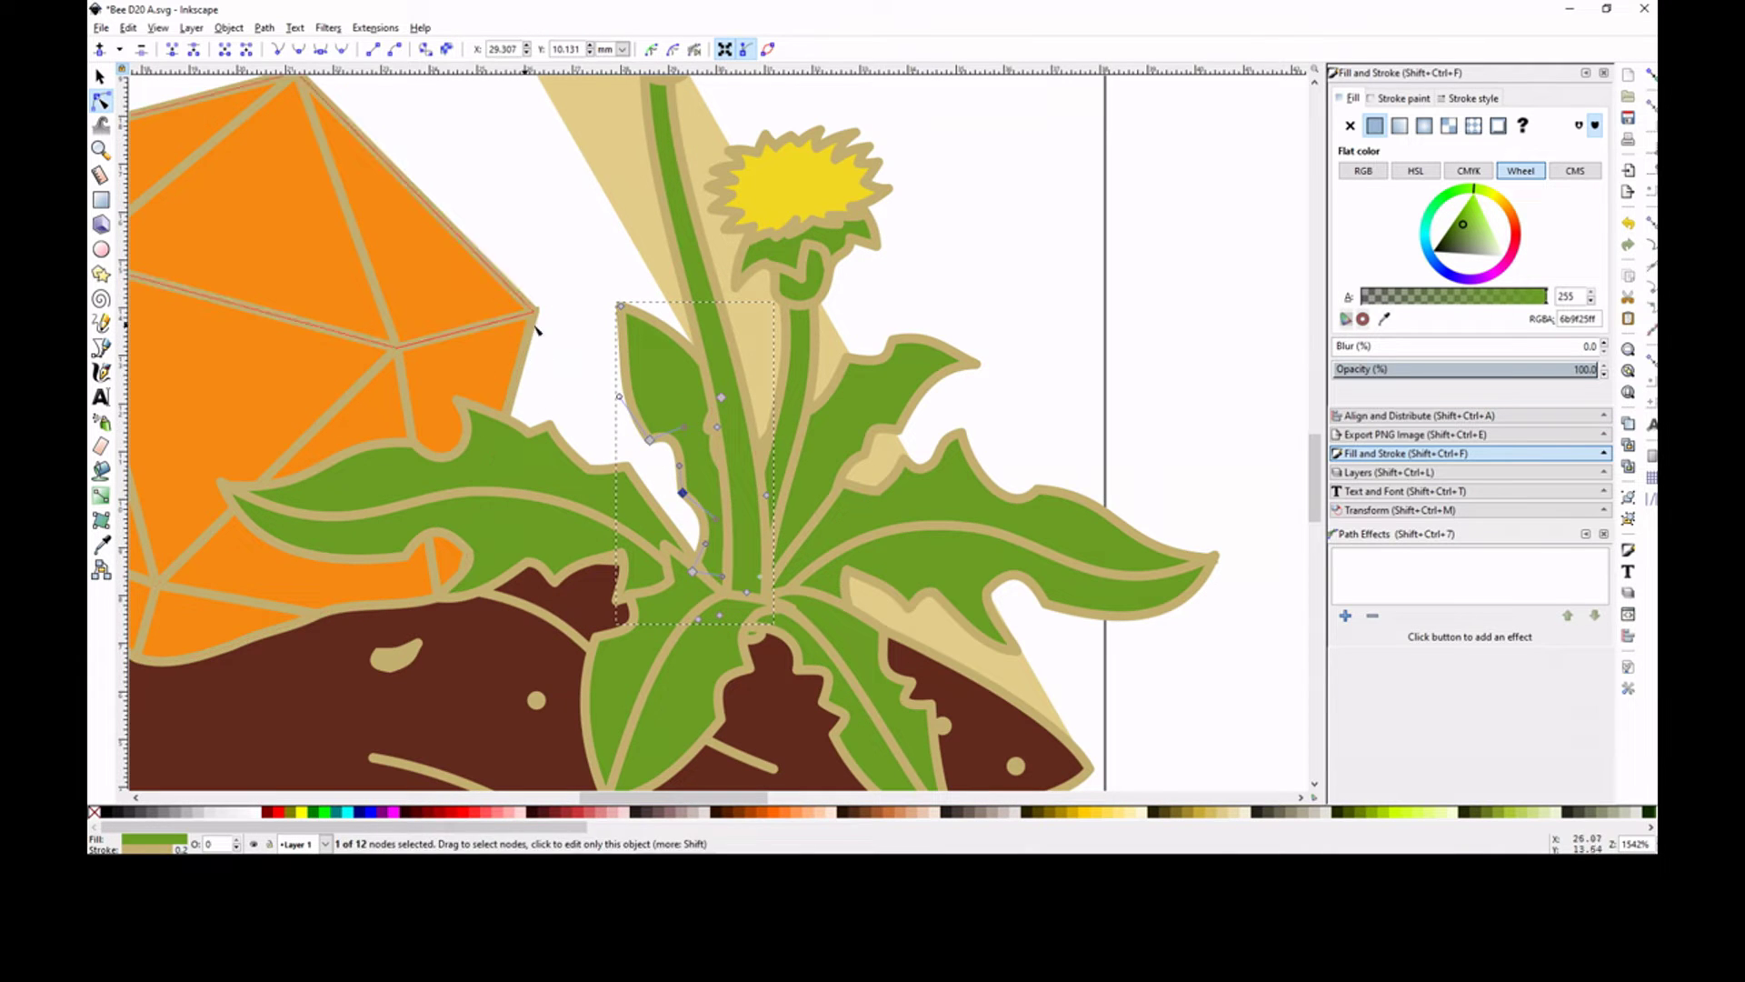
key(s)
click(662, 362)
scroll(662, 361, down, 1)
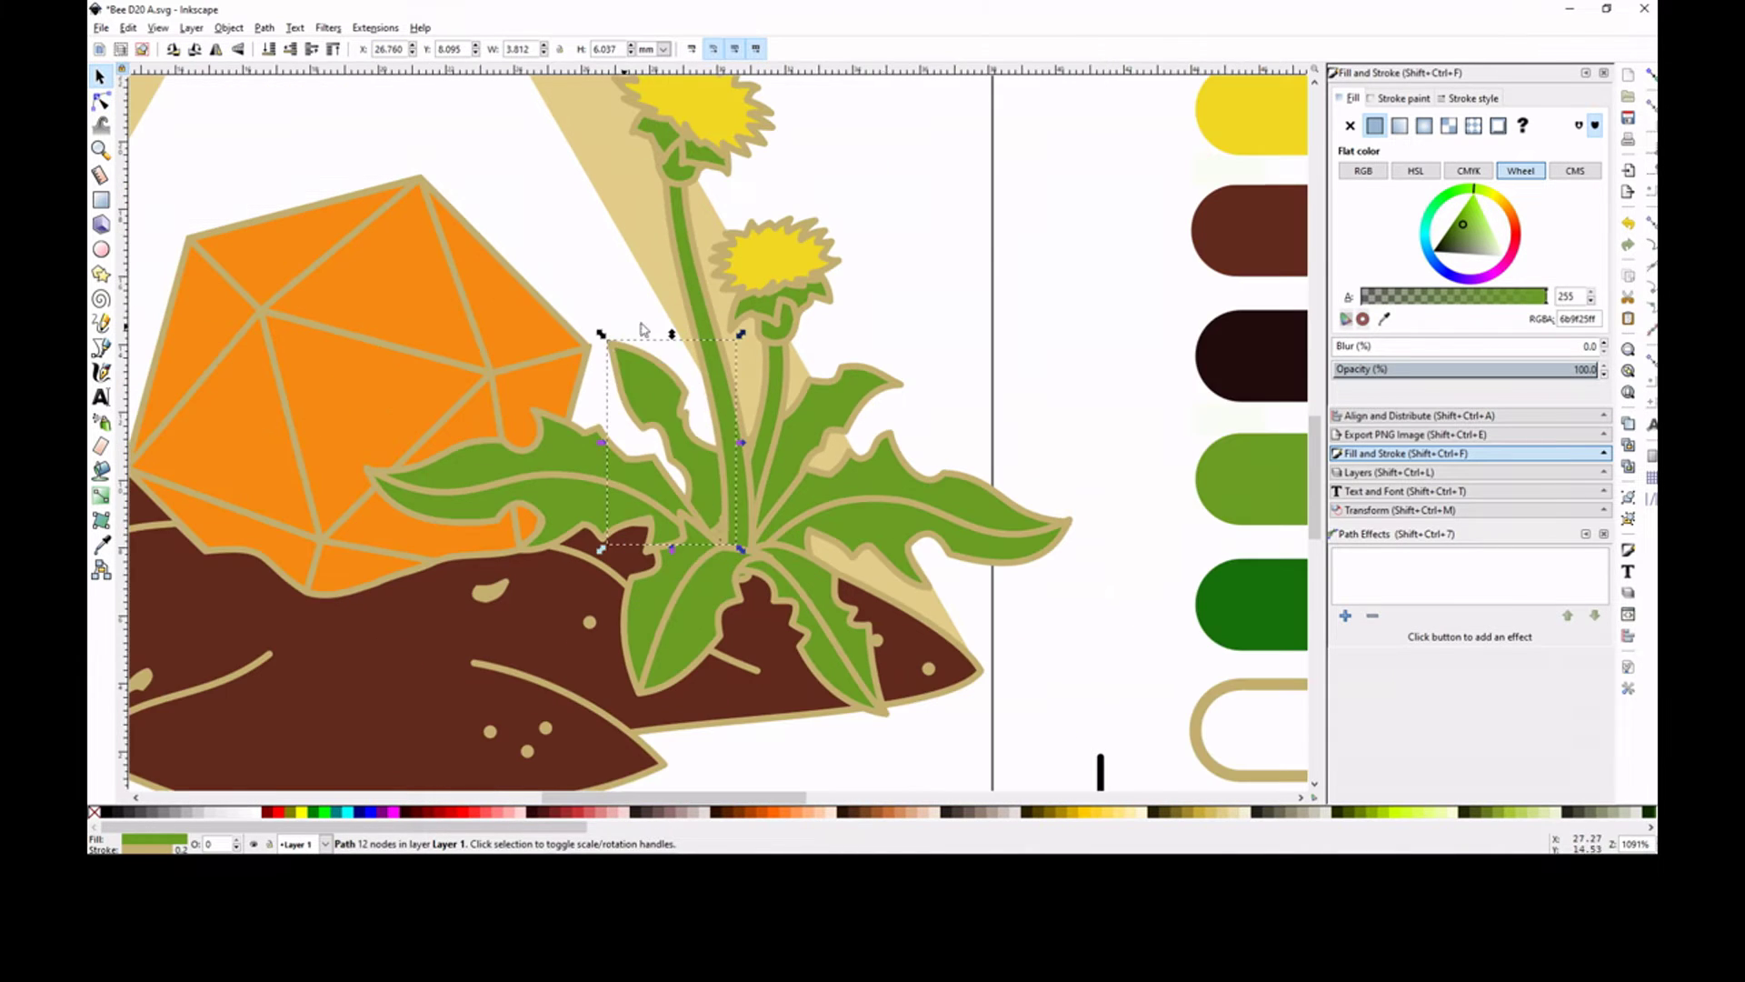
click(878, 318)
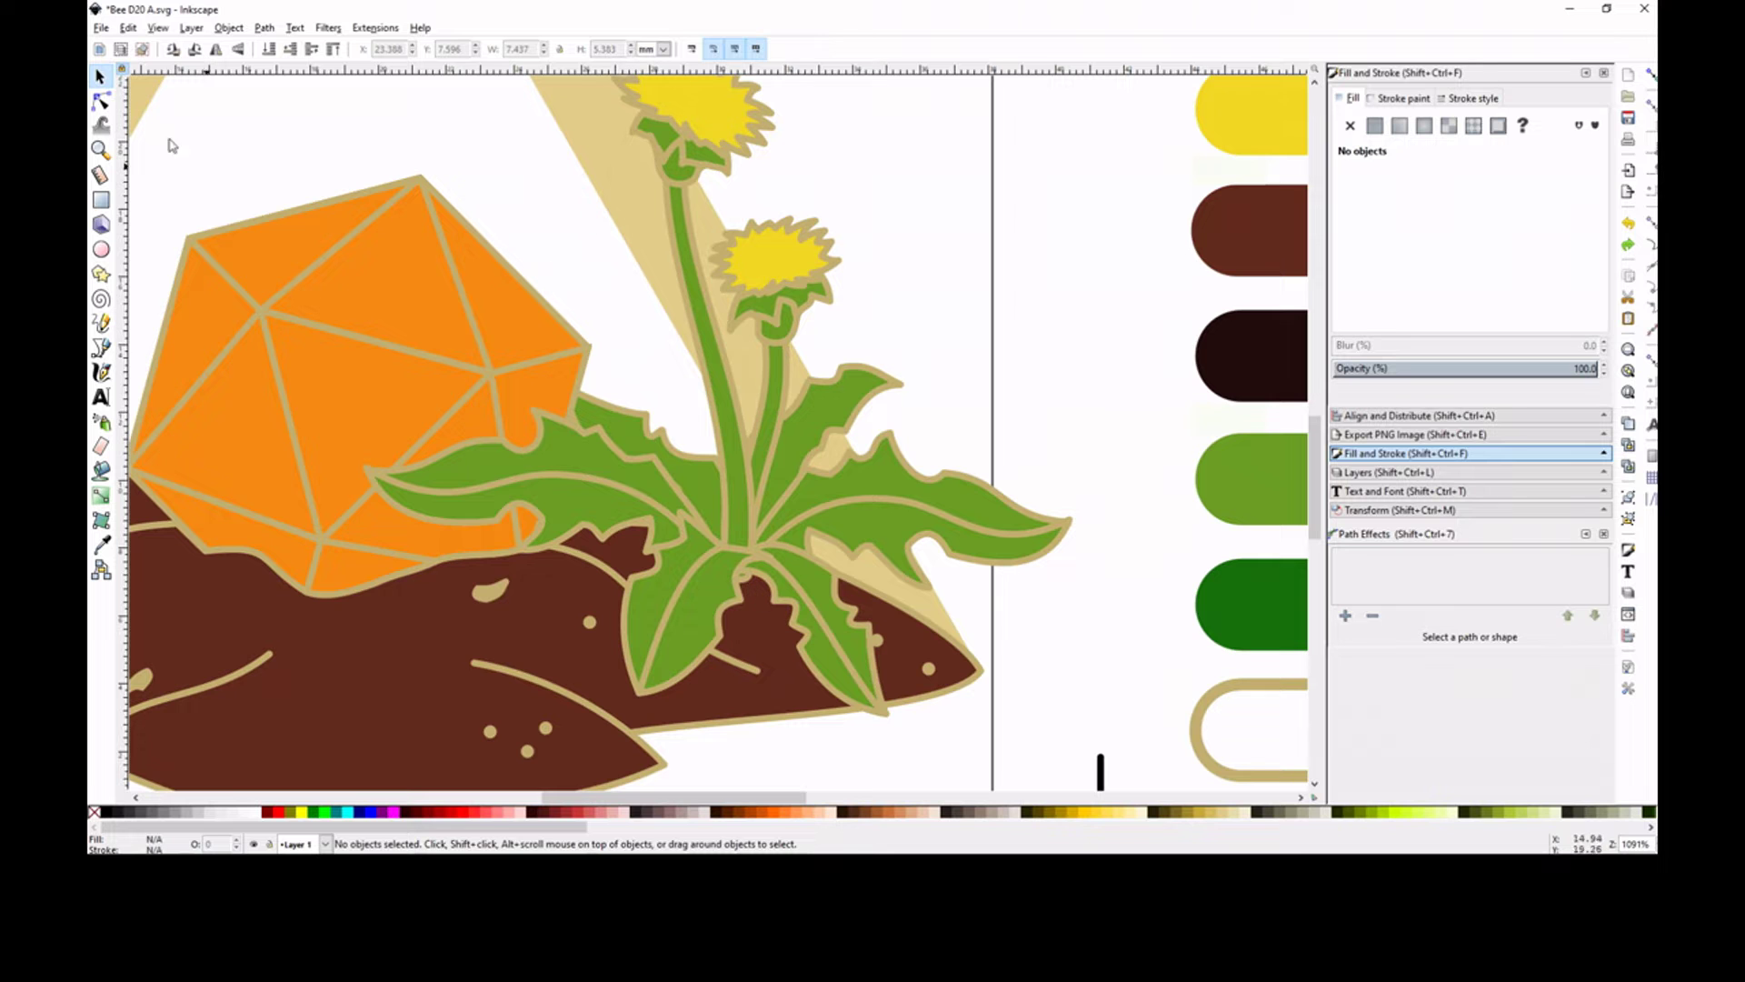
Move the front leaf's upper edge node slightly up and outward so it meets the neighbouring leaf.
key(n)
click(677, 546)
drag(681, 534, 675, 524)
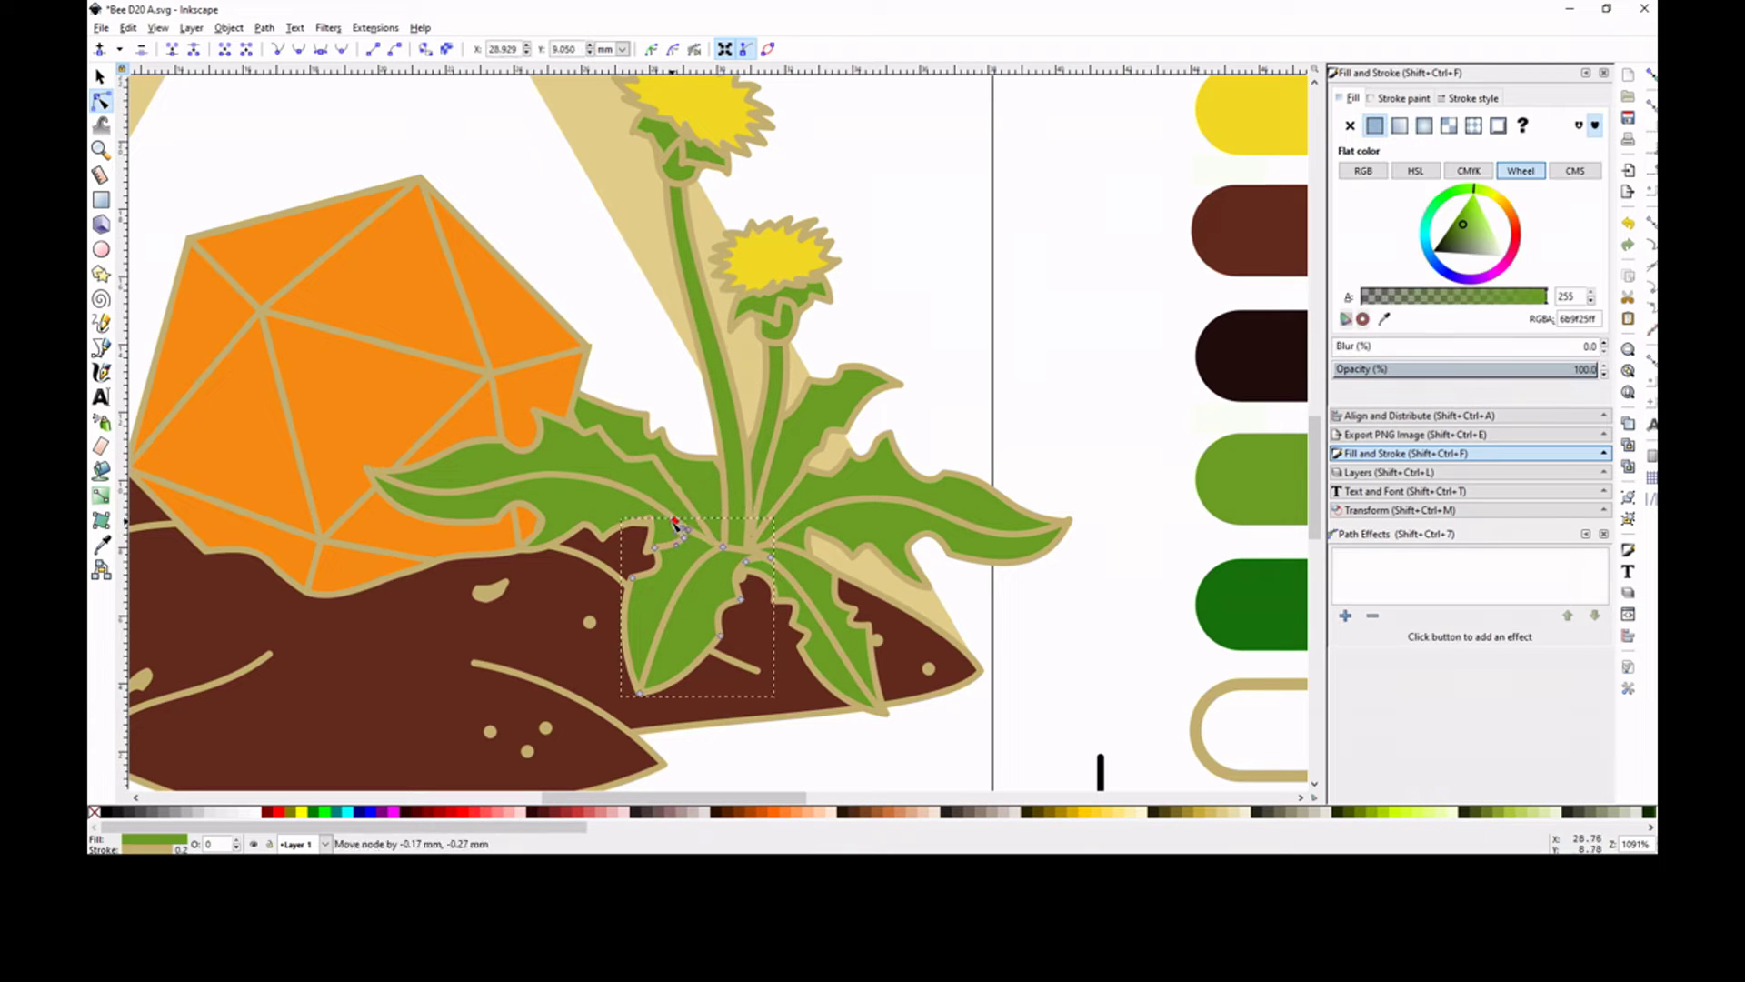
key(Escape)
key(minus)
key(minus)
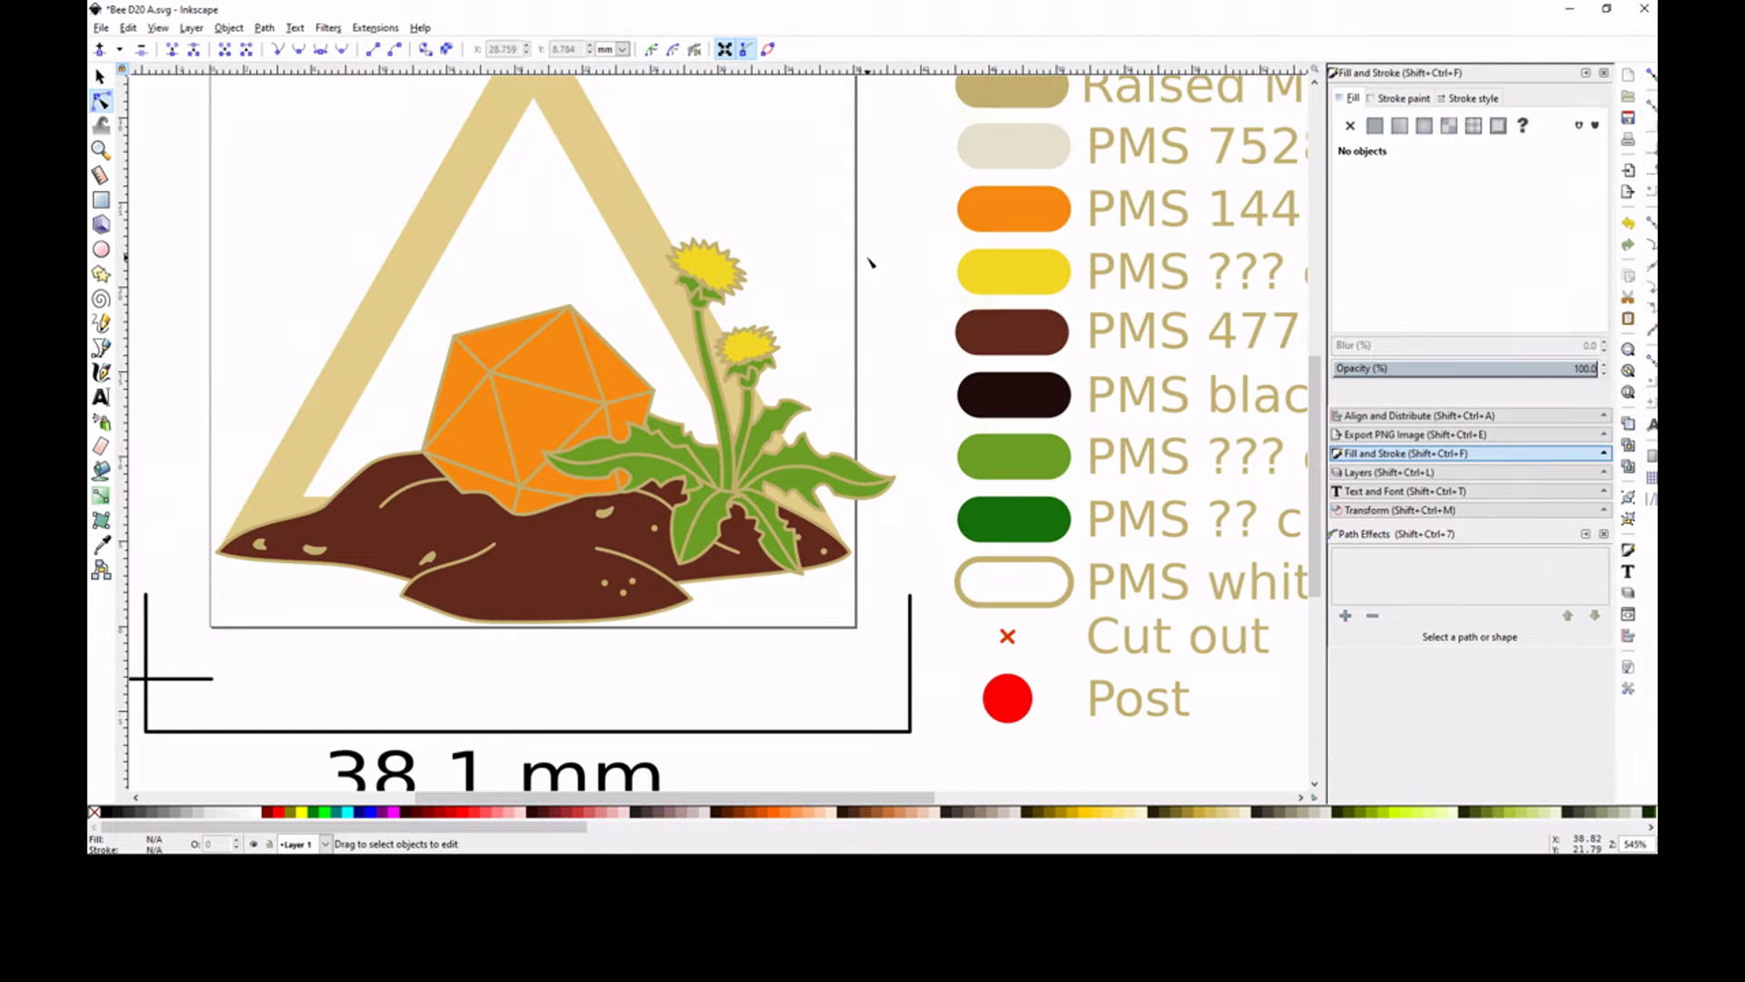
Draw a small heart-shaped clover leaflet about 1.3 mm wide outside the page beside the triangle, smoothing its nodes.
key(p)
key(plus)
key(plus)
scroll(336, 373, left, 5)
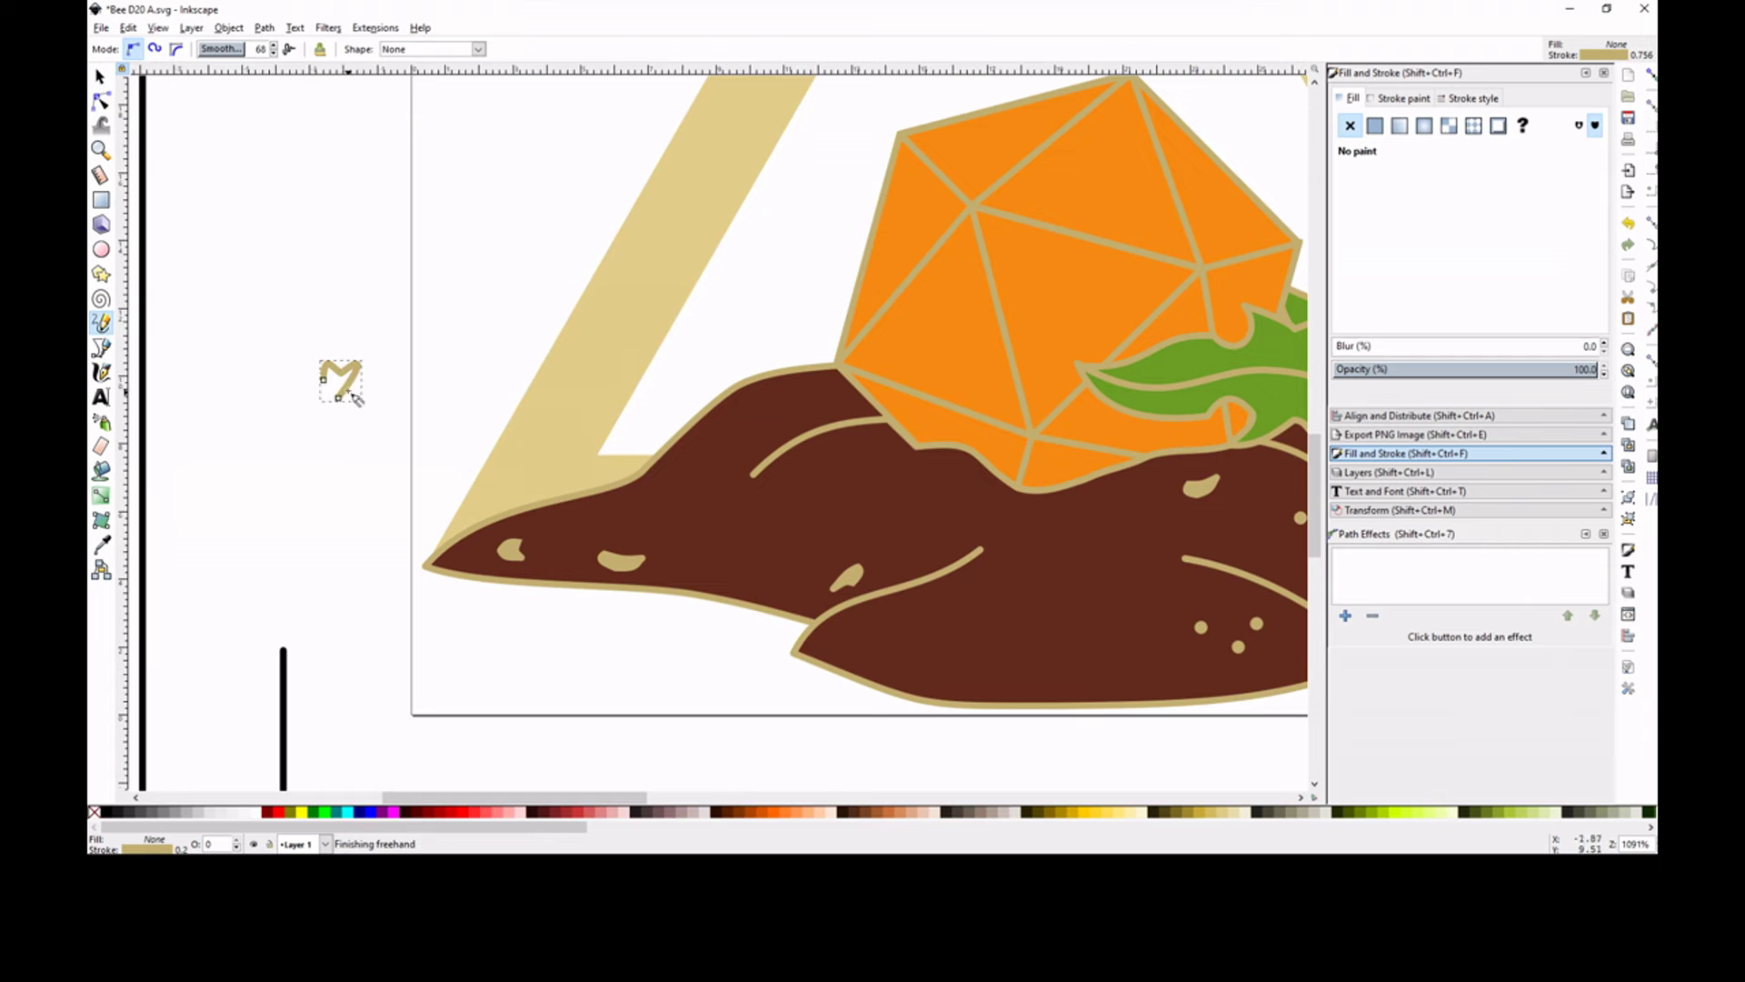
key(n)
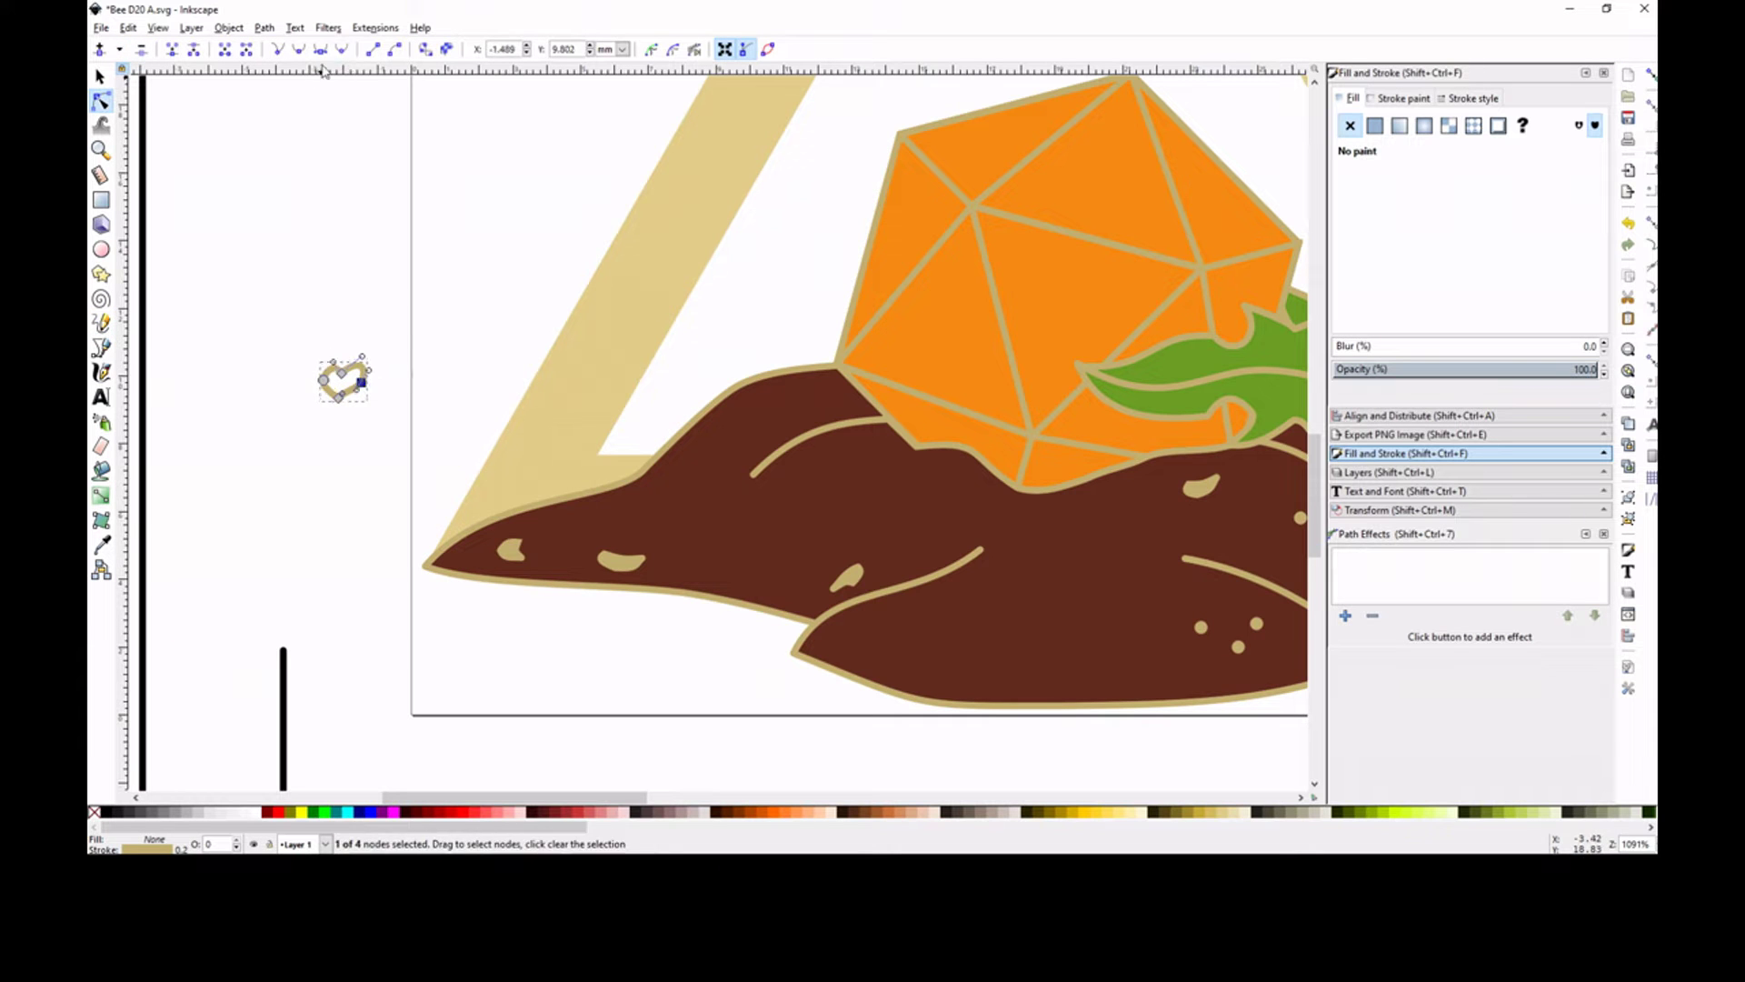
key(Escape)
Fill the heart-shaped leaflet with the dark green sampled from the colour legend.
key(s)
click(342, 400)
click(1374, 125)
key(minus)
scroll(1169, 312, right, 9)
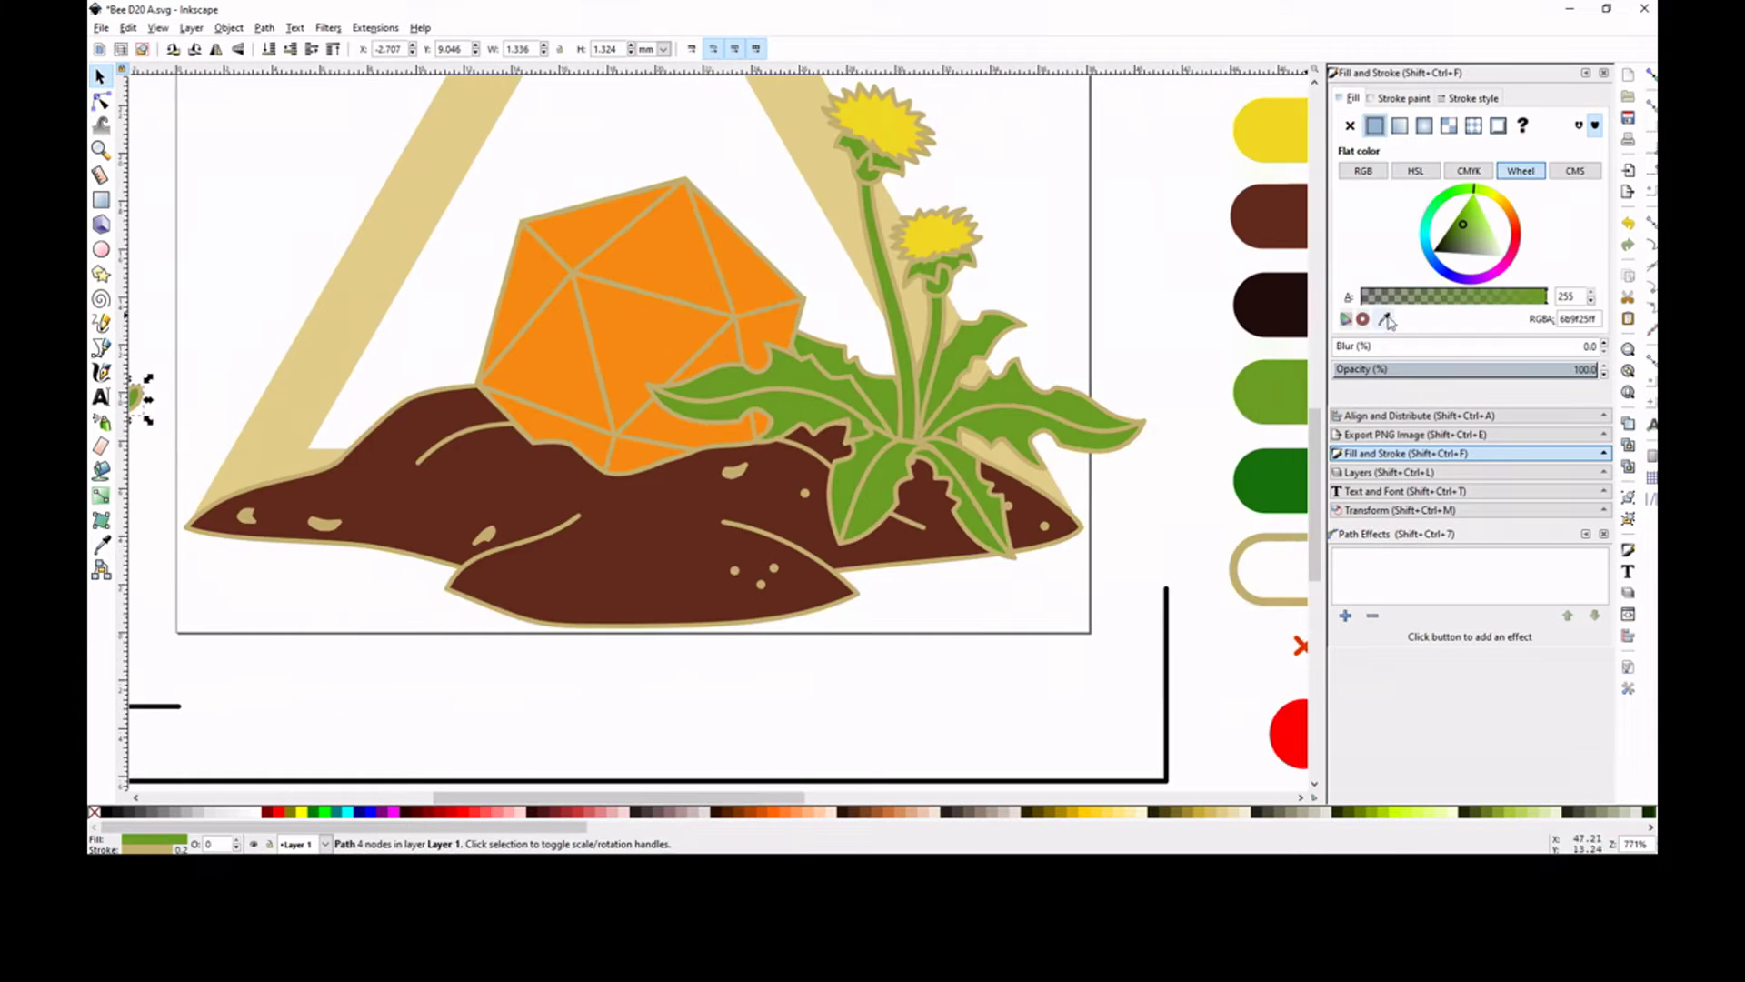
click(1274, 487)
Arrange rotated copies of the dark green leaflet into a three-leaf clover.
scroll(1273, 487, left, 5)
drag(324, 414, 367, 408)
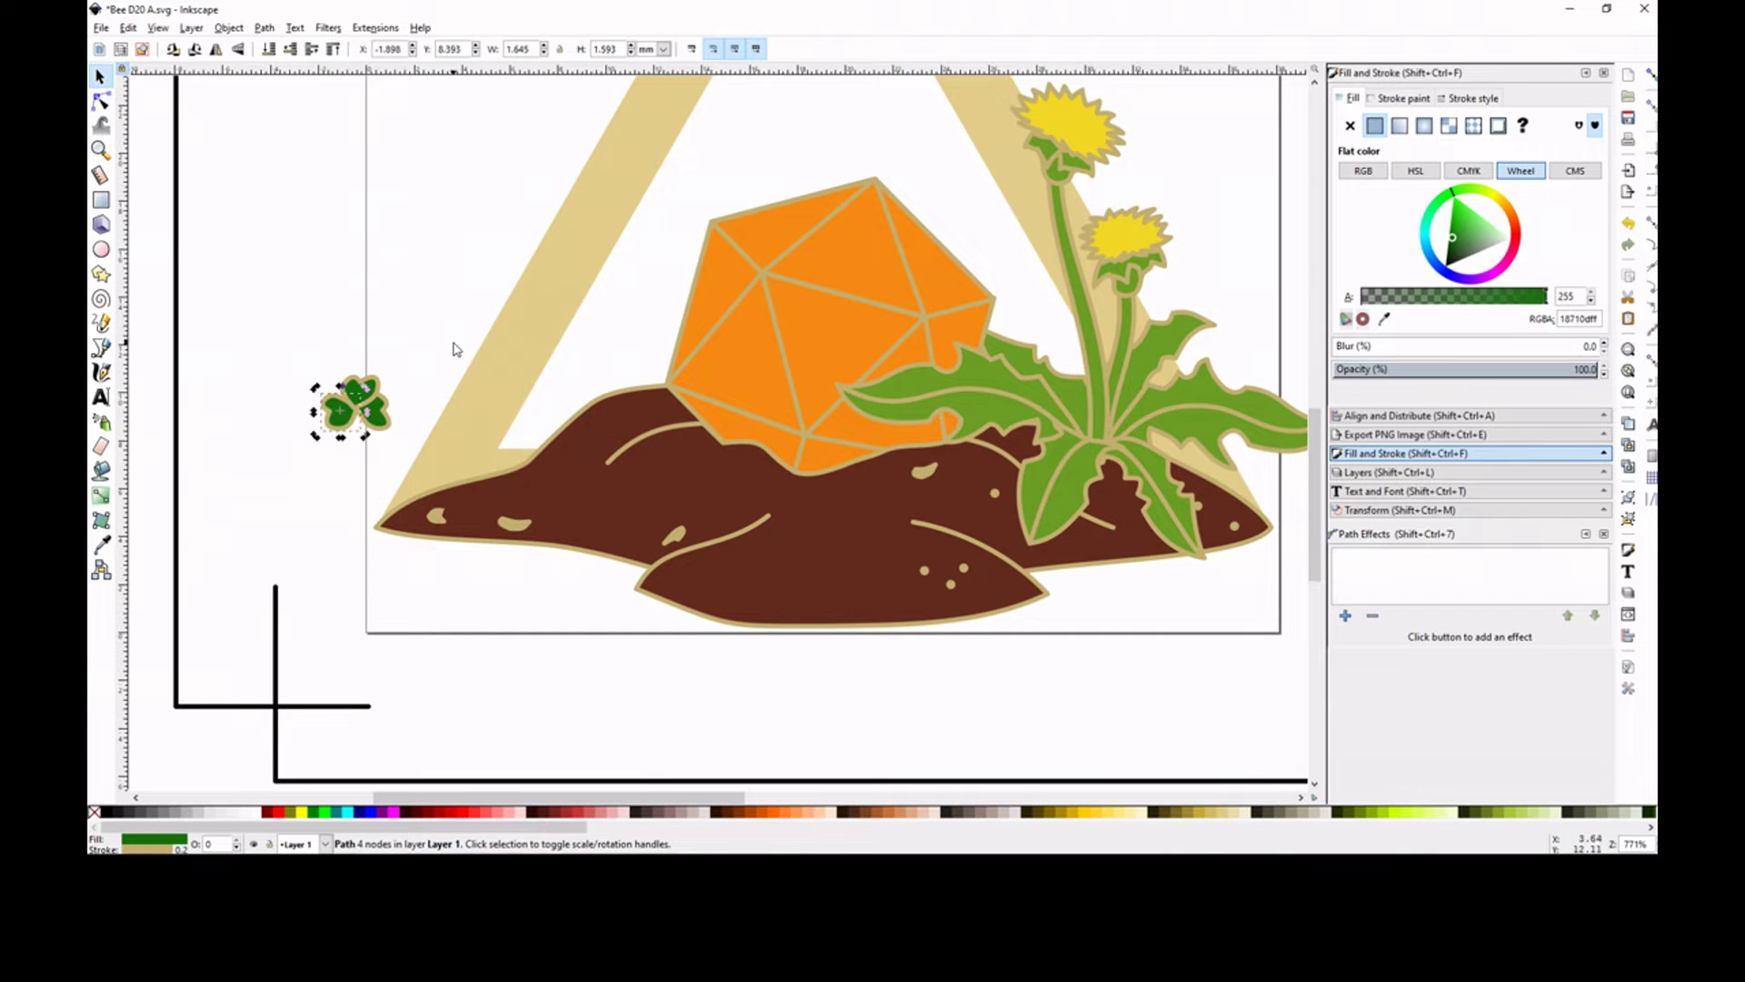
click(432, 351)
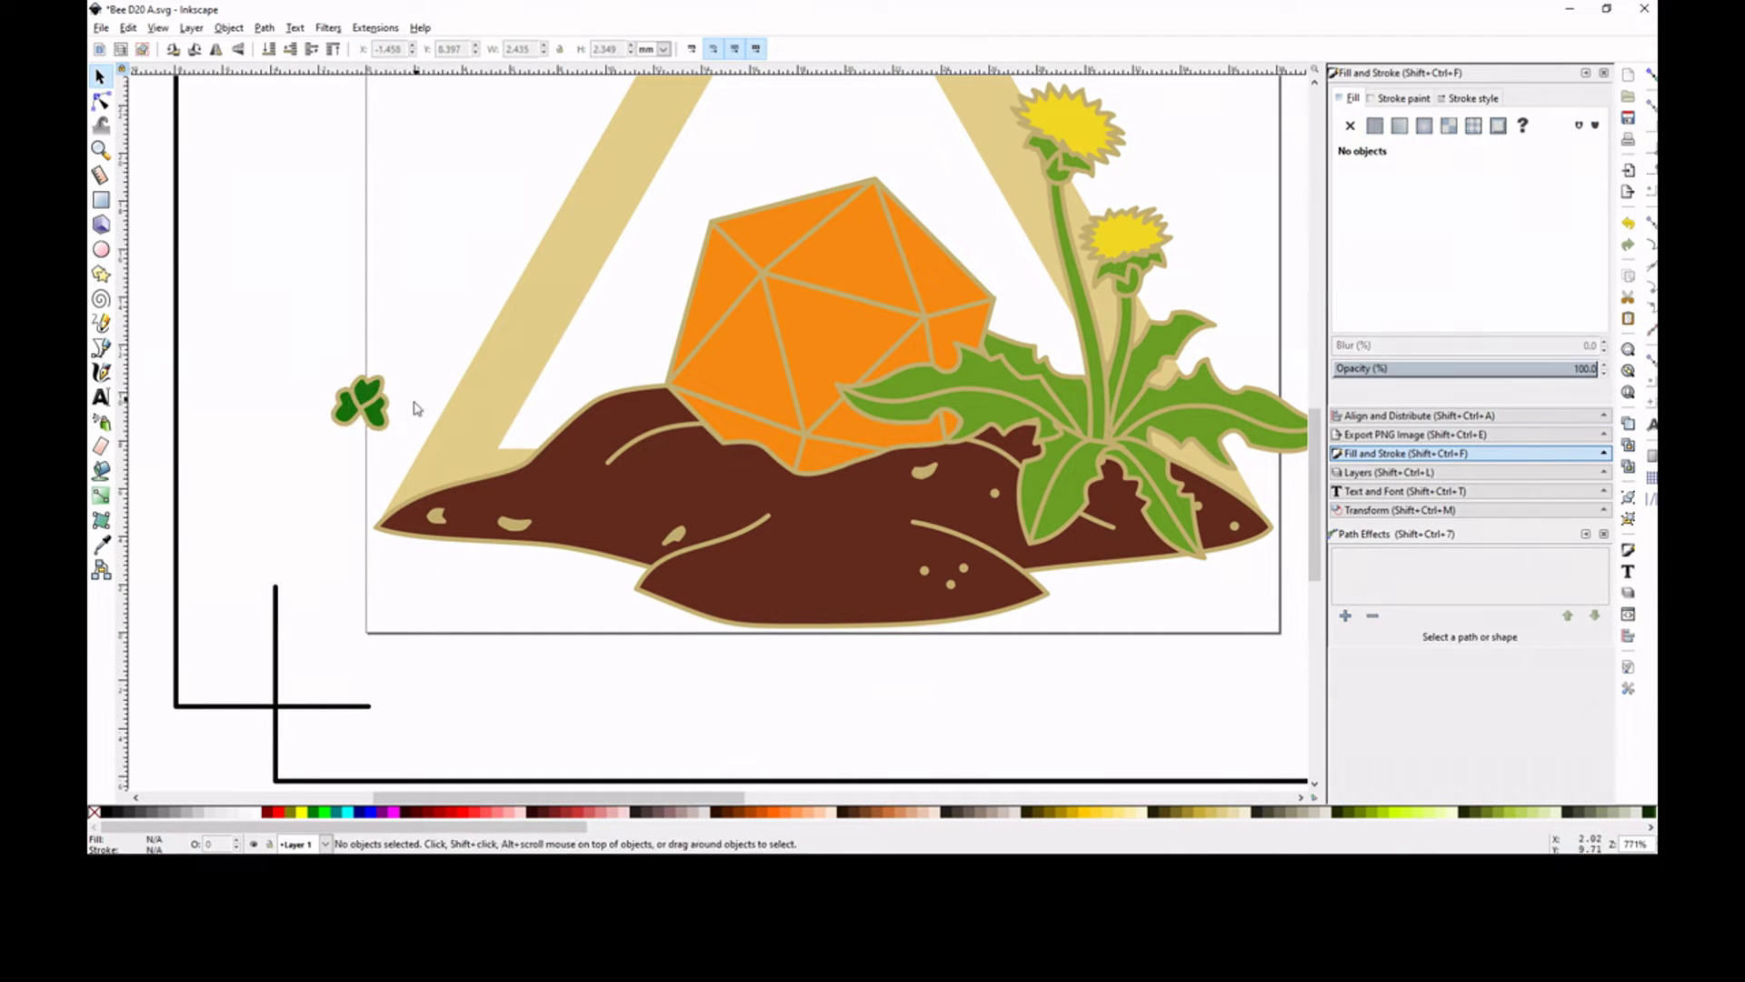
Group the three leaflets, then flatten and tilt the clover.
click(361, 413)
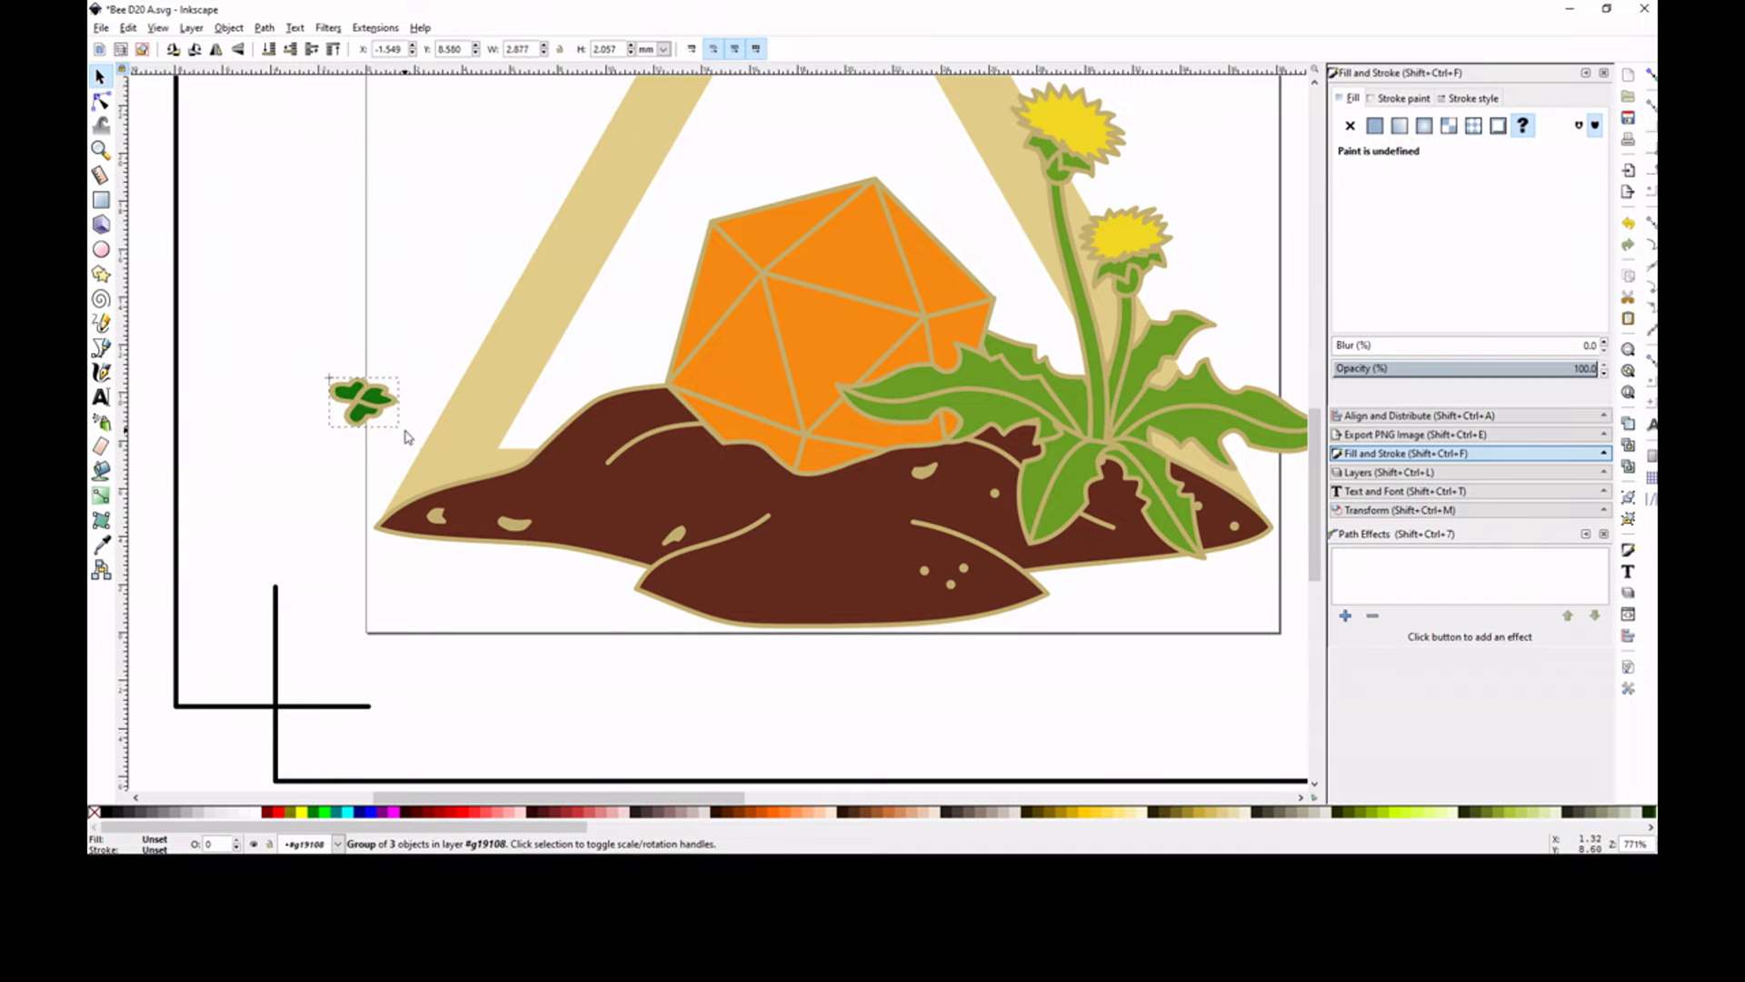
click(364, 400)
drag(329, 377, 322, 368)
click(371, 408)
Place two copies of the clover on the dirt mound between the triangle's corner and the die.
mouse_move(406, 432)
mouse_down()
mouse_move(355, 393)
mouse_move(541, 482)
mouse_up()
key(ctrl+d)
click(545, 404)
Draw a large freehand outline around the part of the dirt mound that carries the clovers.
click(101, 323)
drag(734, 414, 771, 442)
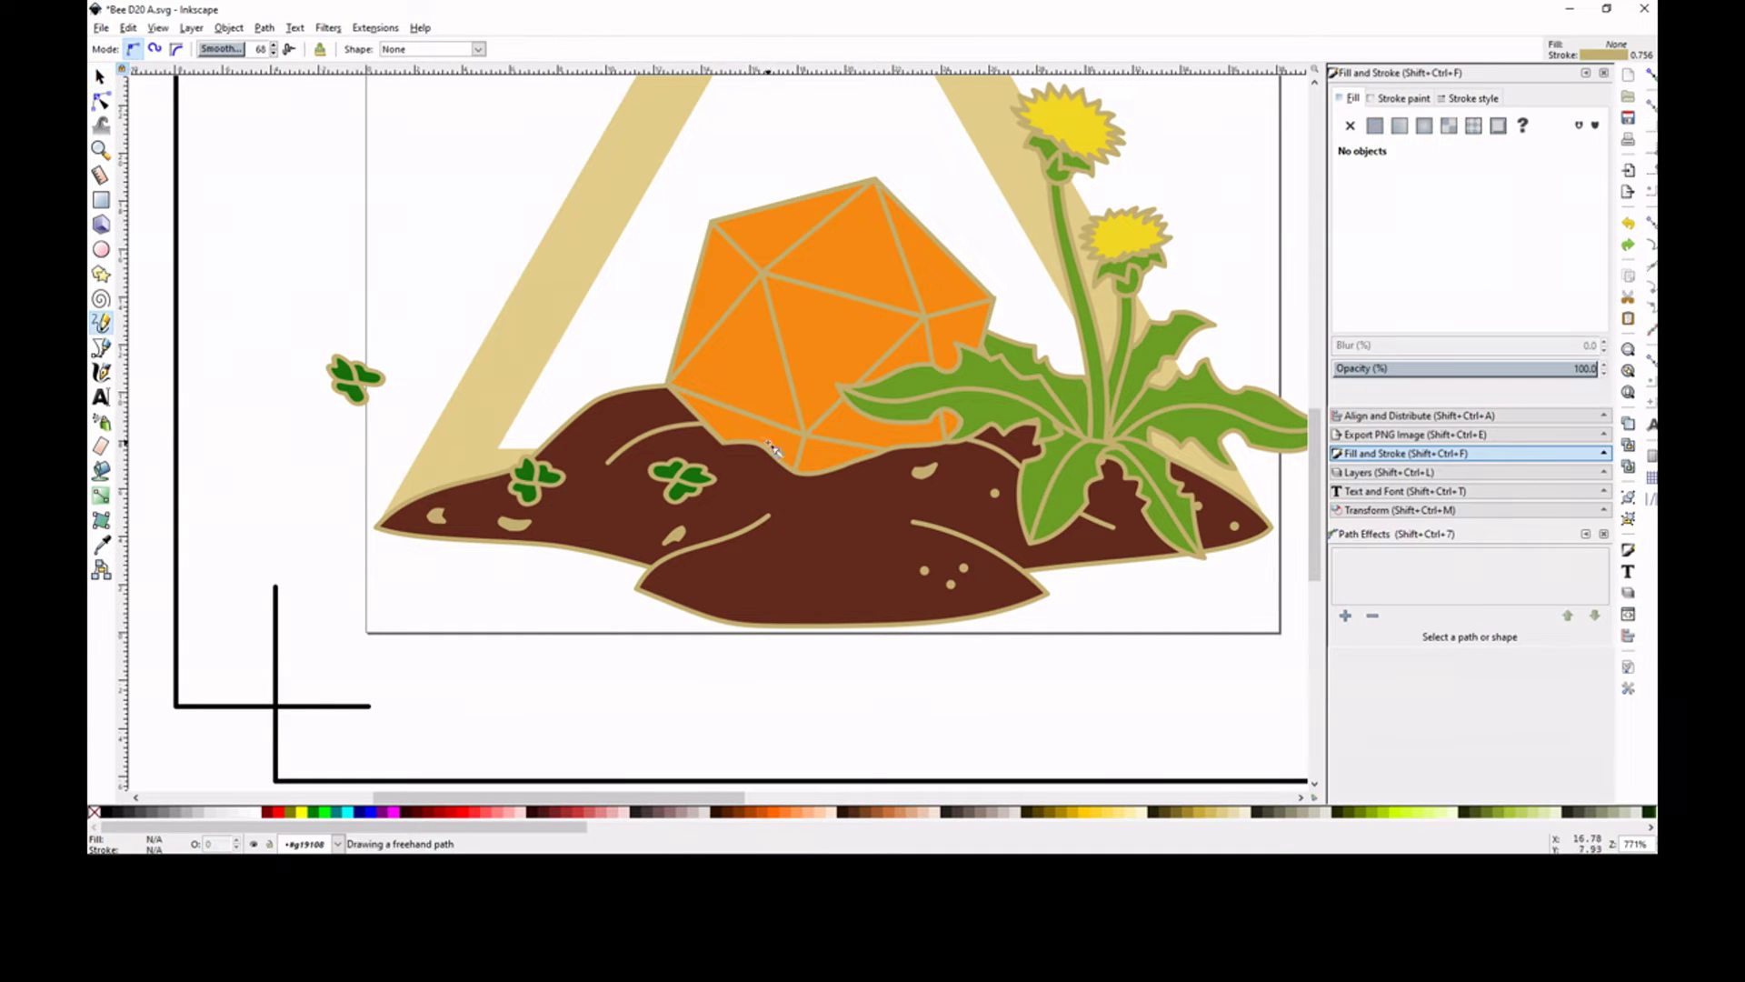
drag(603, 304, 760, 434)
Duplicate the dirt mound and try to intersect the copy with the freehand outline.
click(100, 76)
click(590, 509)
key(ctrl+d)
shift+click(361, 481)
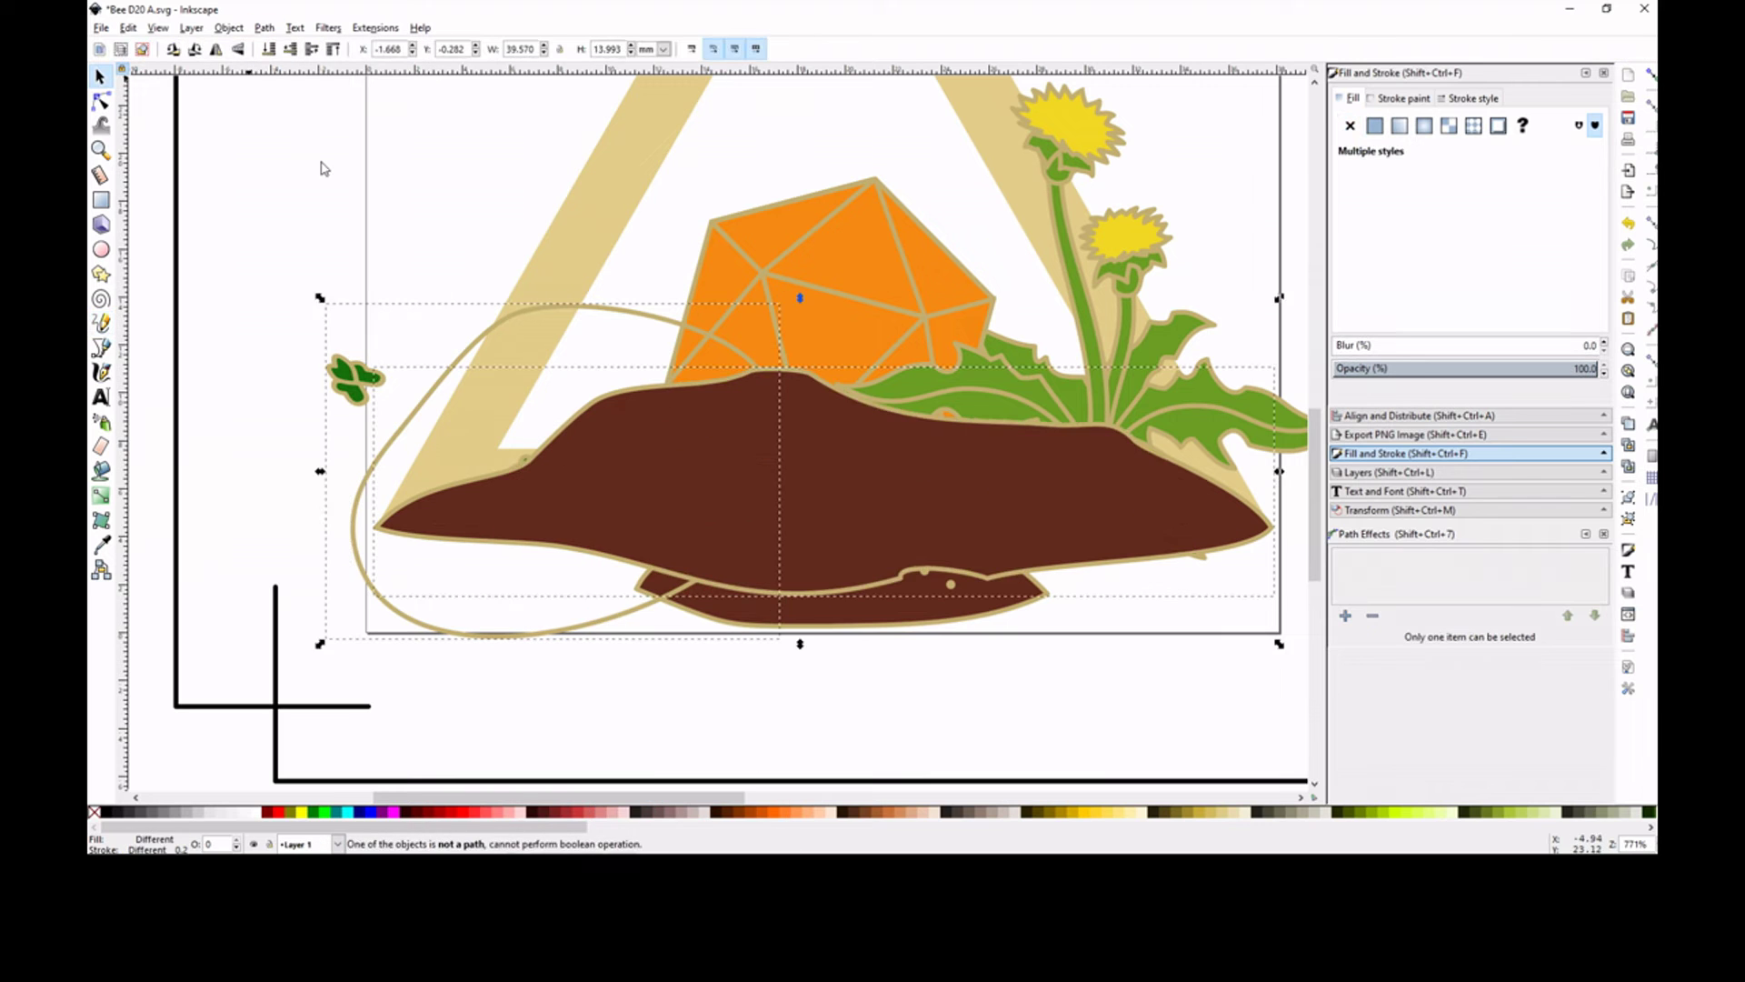
key(ctrl+z)
key(ctrl+shift+z)
key(Escape)
Cut the mound copy to the freehand outline with Intersection.
click(449, 368)
shift+click(351, 378)
key(ctrl+k)
key(ctrl+z)
key(ctrl+asterisk)
Paste the clover's dark green style onto the mound patch and lower it behind the die.
key(ctrl+shift+v)
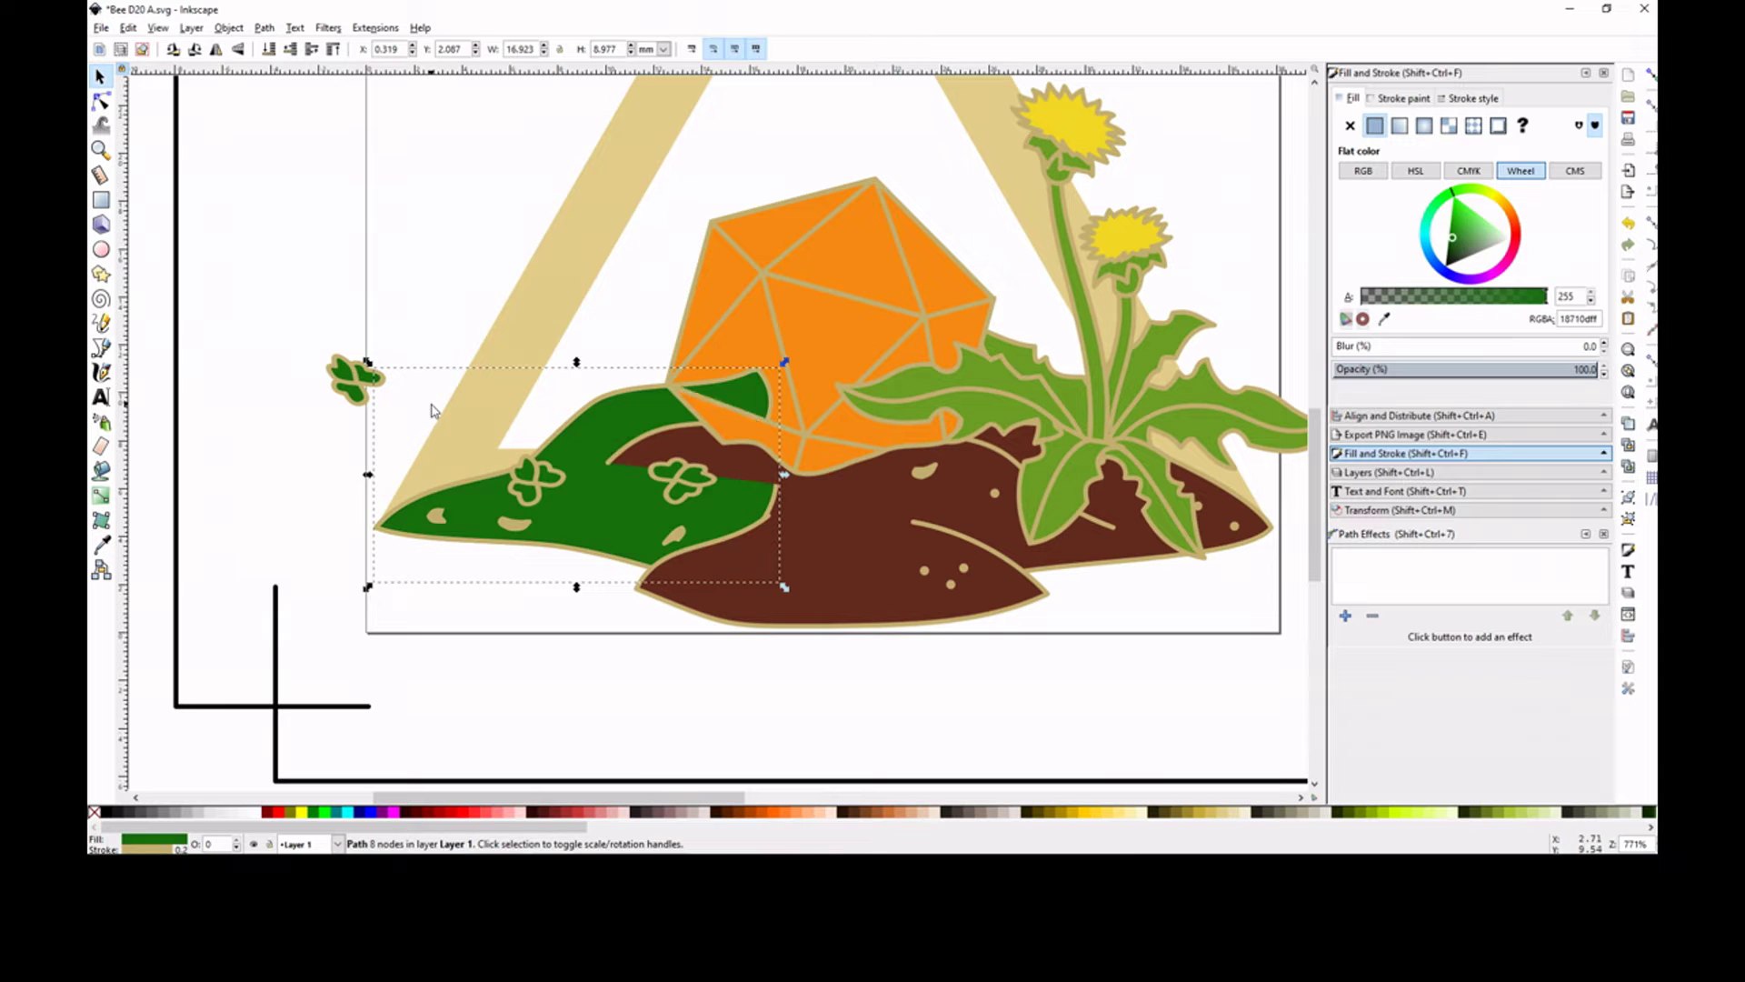
key(End)
key(Page_Up)
Duplicate the green patch and intersect the copy with the brown ridge shape below the die.
right_click(591, 493)
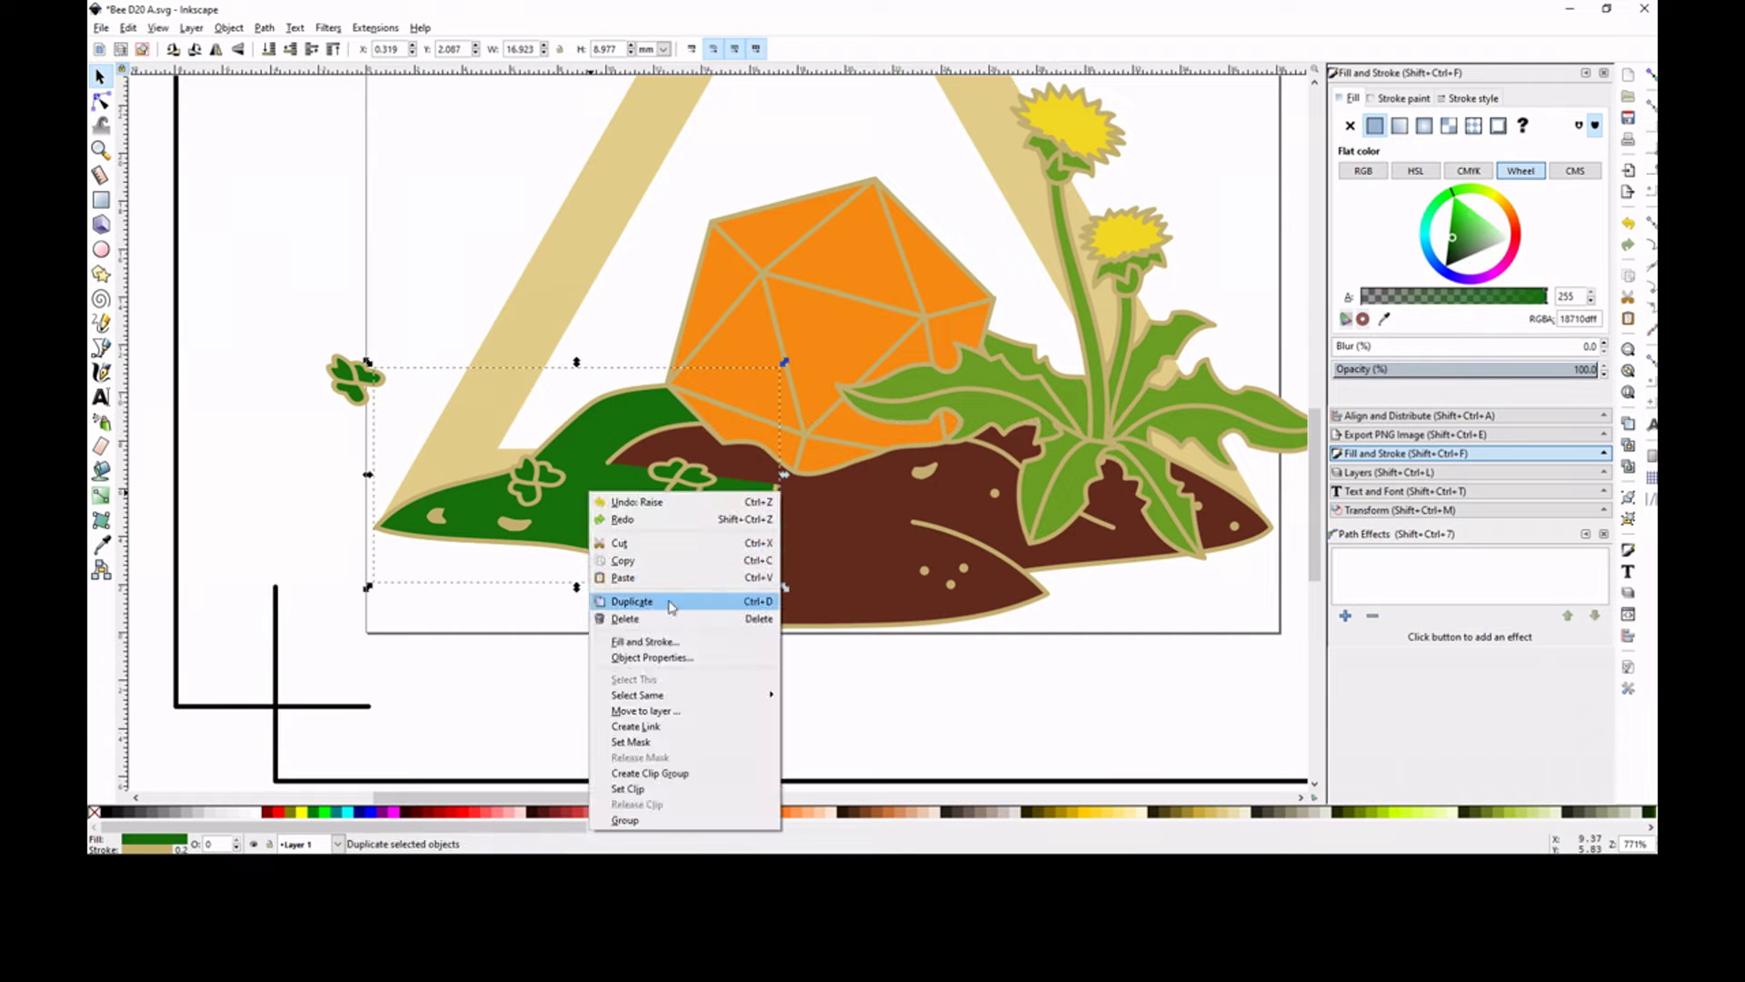
click(632, 602)
click(264, 27)
click(346, 160)
Remove the lower outline segment of the green ridge so that only its upper curve is stroked.
key(n)
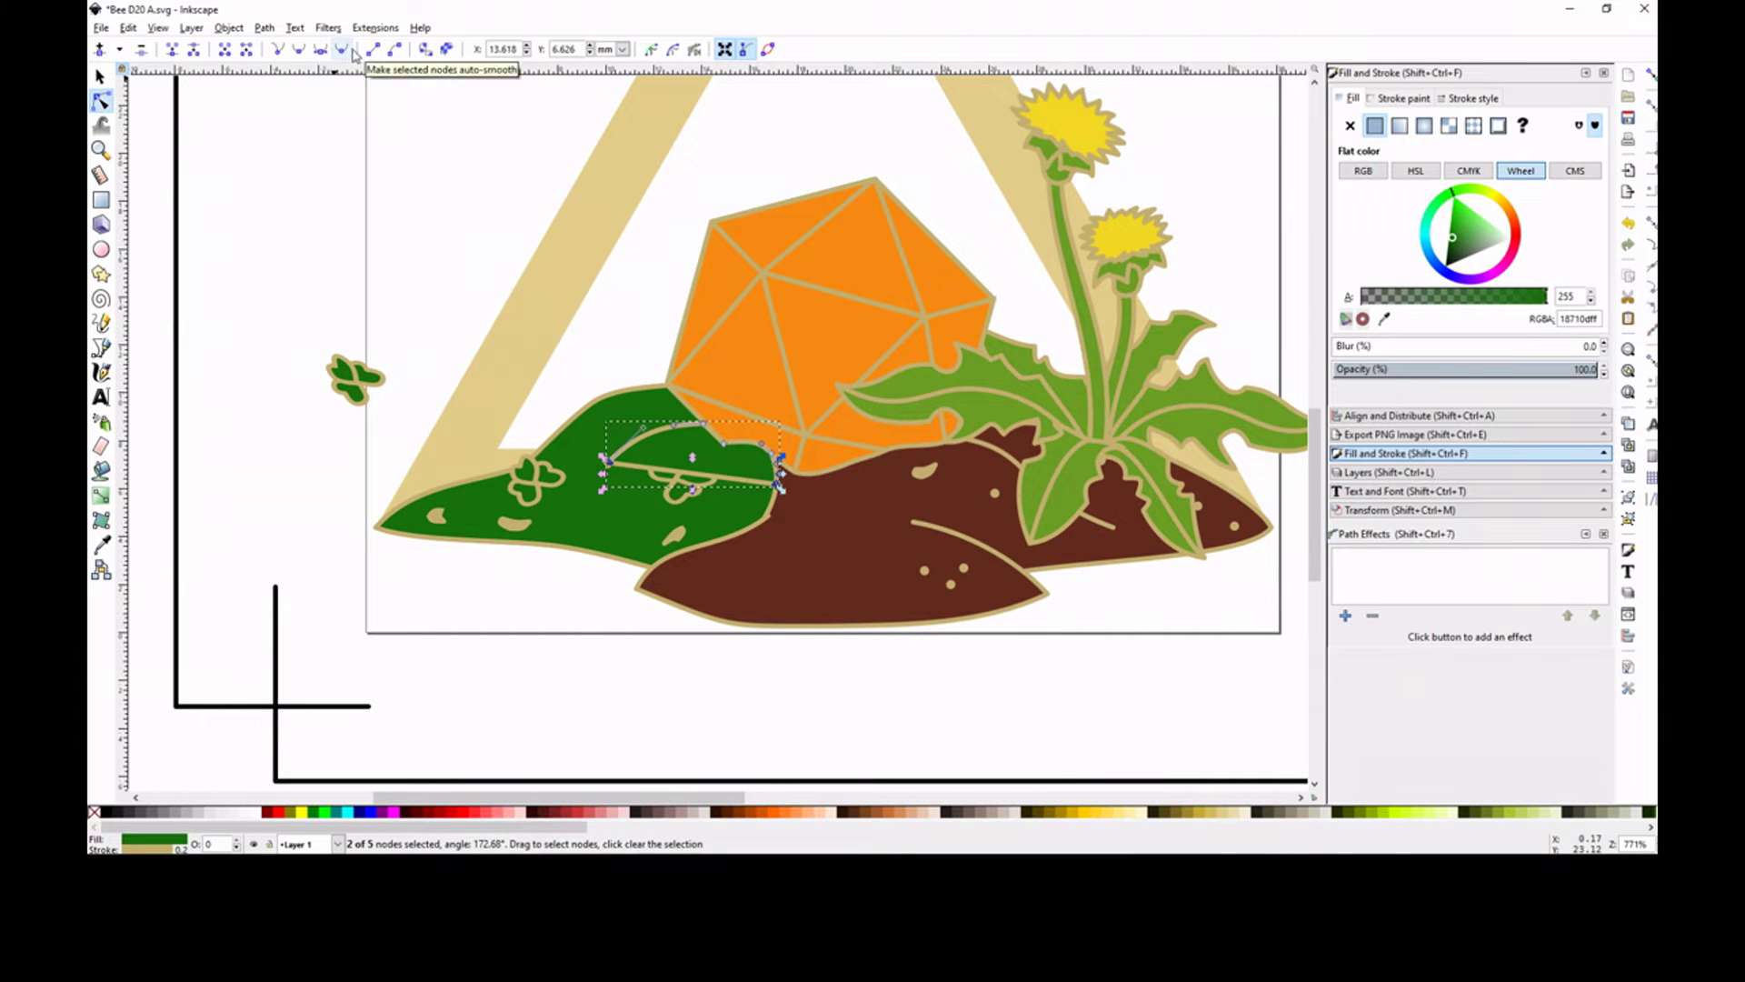
click(468, 190)
scroll(768, 536, up, 3)
drag(390, 487, 1305, 782)
scroll(719, 442, down, 3)
Place a copy of the clover on the crest of the green mound.
key(s)
click(346, 314)
click(346, 313)
drag(363, 286, 584, 335)
Duplicate the spare clover again and place the copy on the green mound at the die's lower corner.
right_click(322, 307)
click(354, 421)
click(523, 243)
click(340, 315)
mouse_move(325, 314)
mouse_down()
mouse_move(330, 278)
mouse_move(661, 355)
mouse_up()
key(Escape)
click(661, 362)
key(Escape)
Bring the green mound patch to the front and insert additional nodes along its entire outline.
scroll(603, 494, up, 2)
click(537, 480)
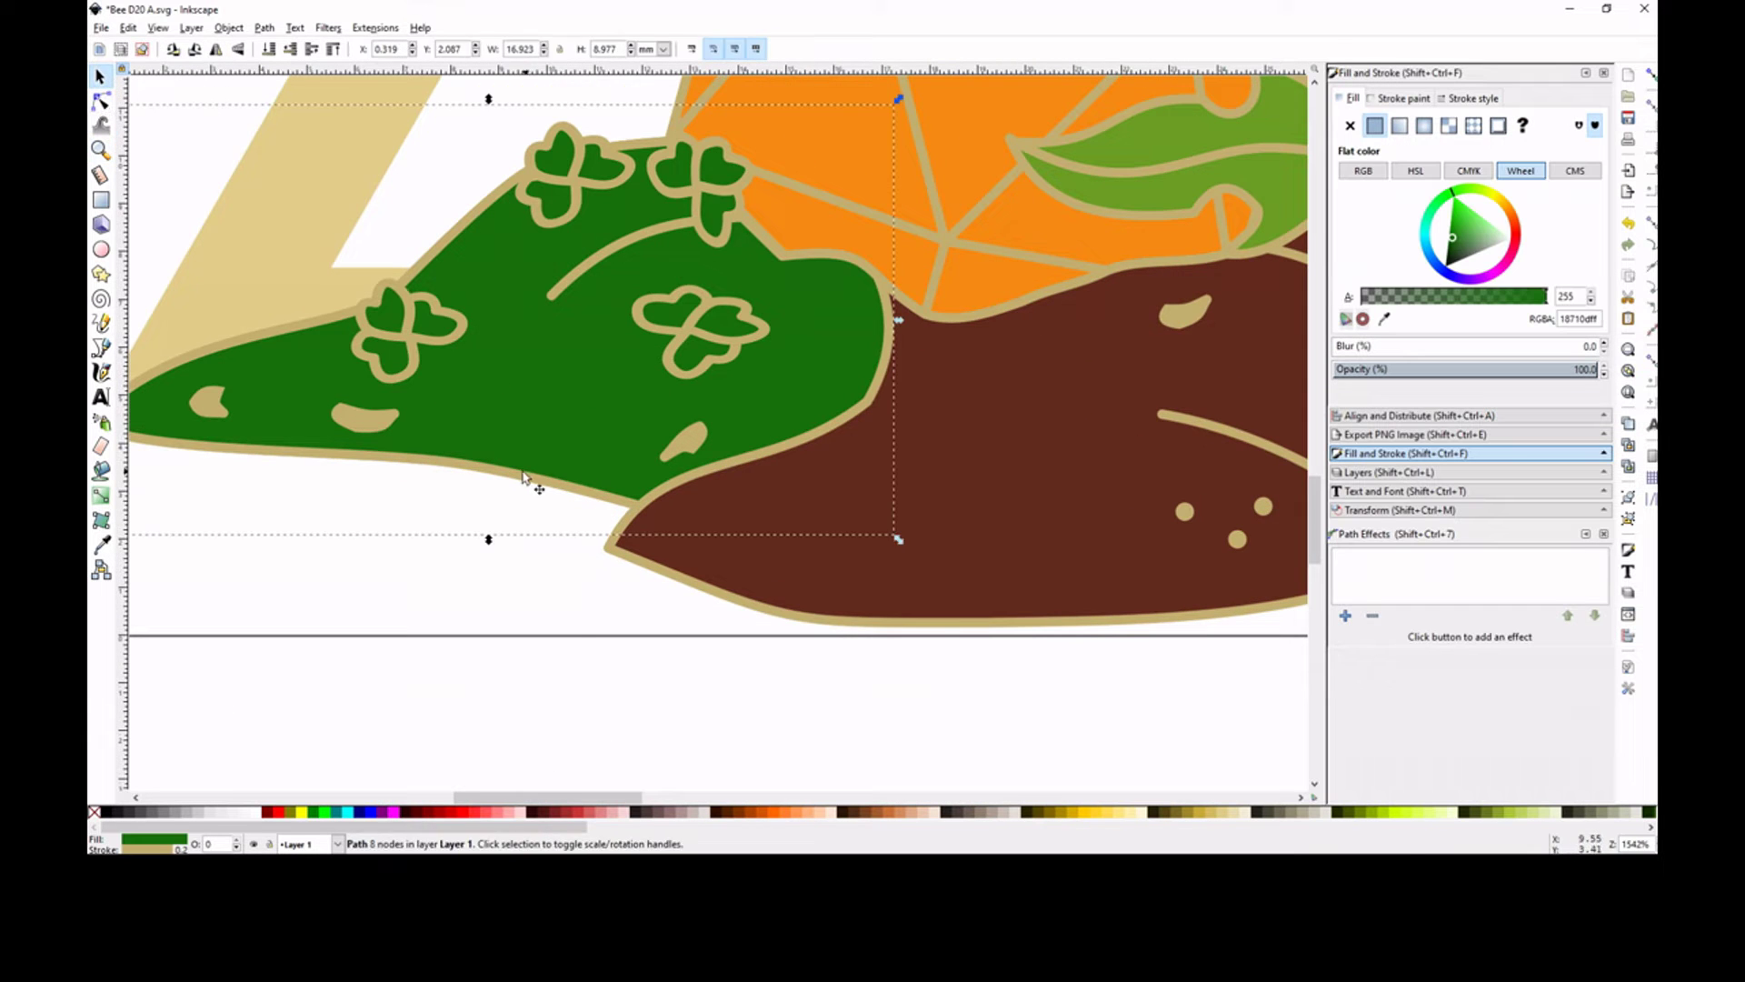
key(n)
key(Home)
scroll(467, 572, down, 2)
click(100, 49)
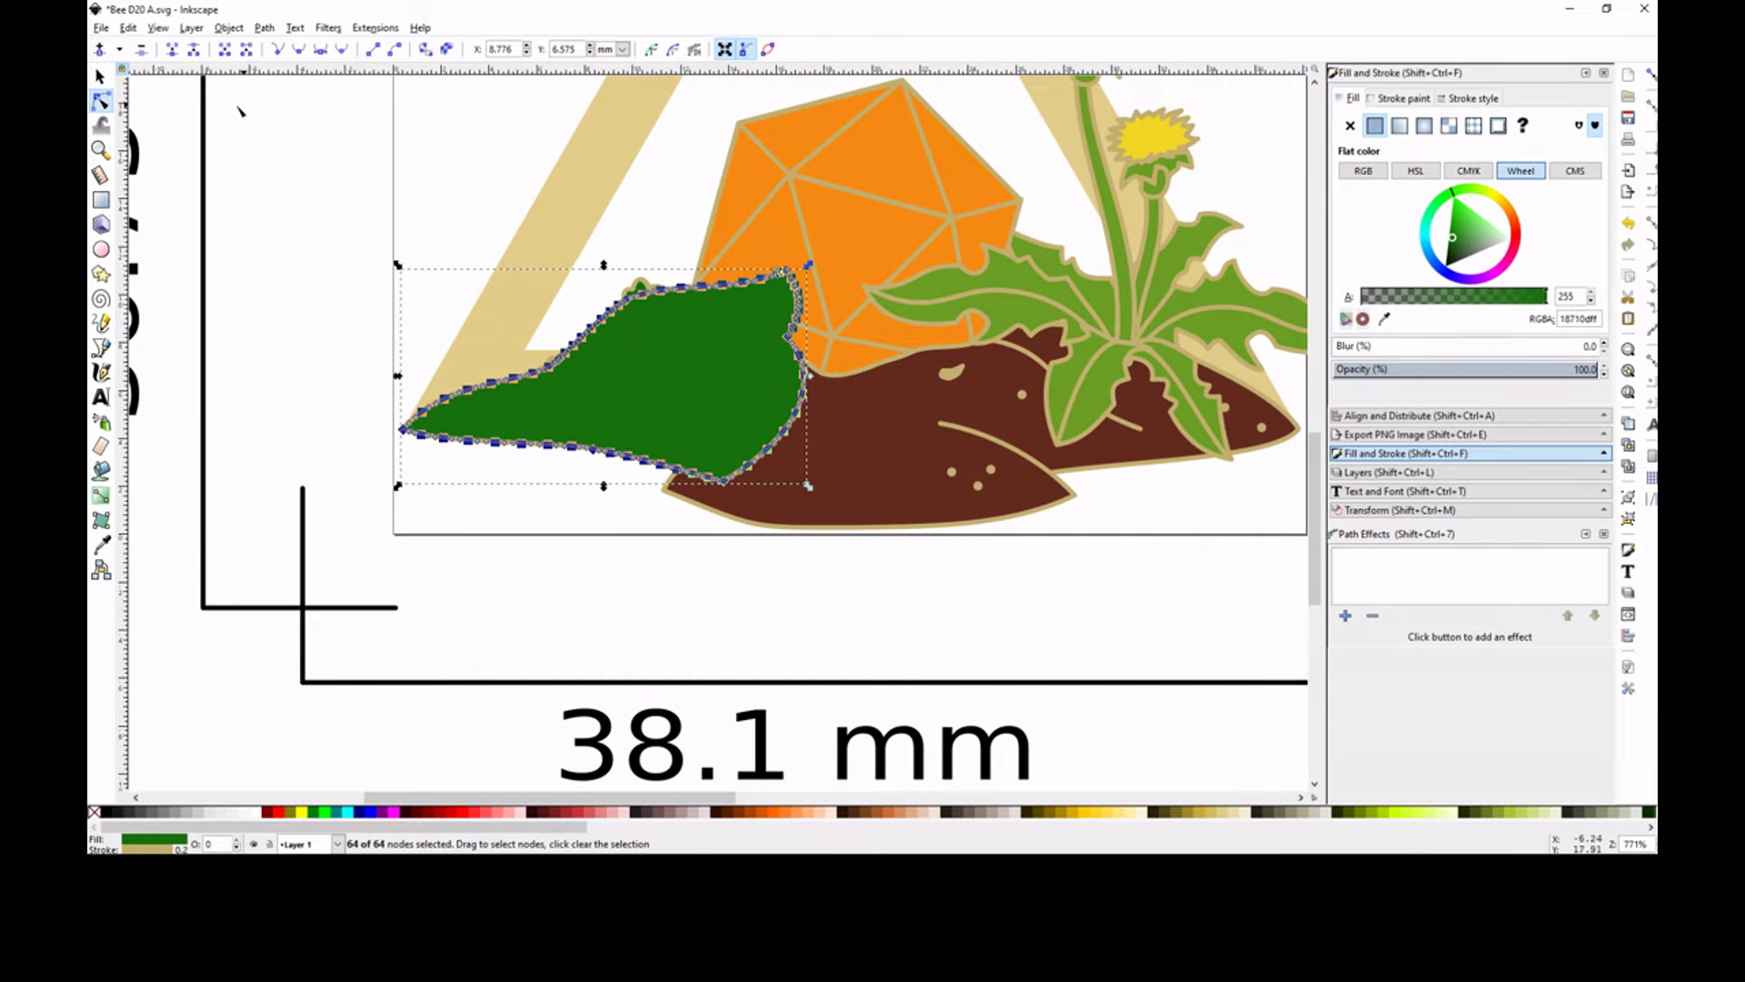
scroll(495, 386, up, 2)
key(Escape)
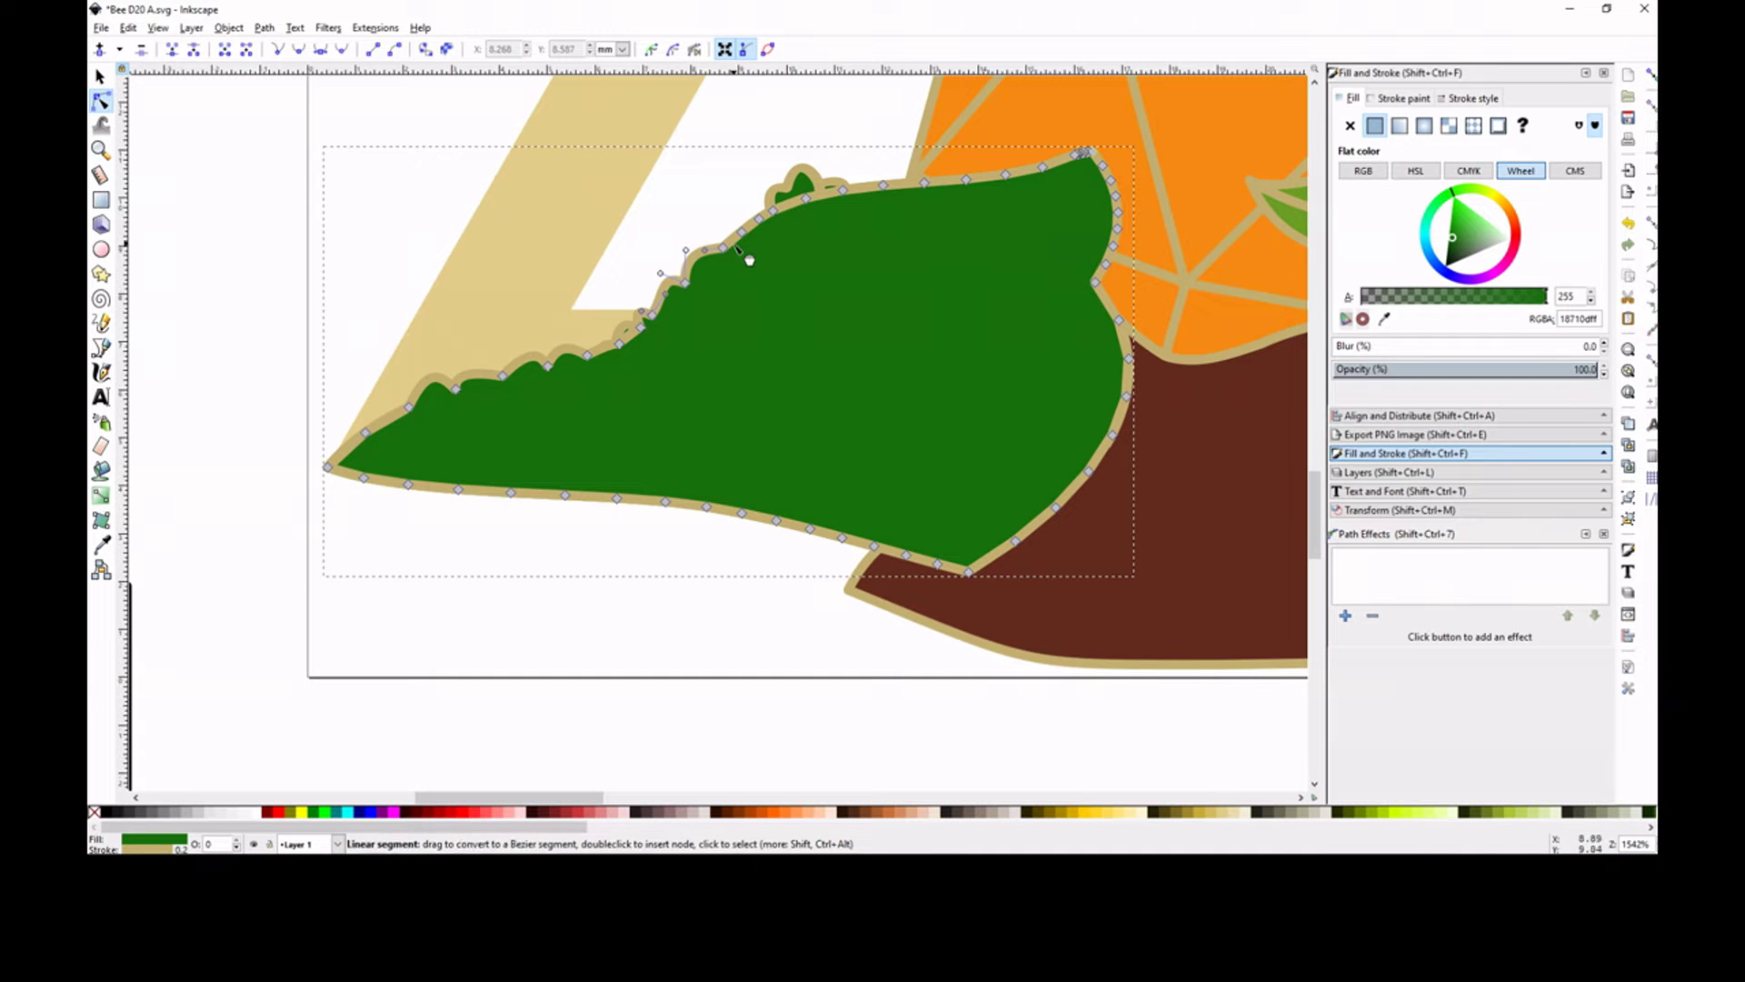
Bend the segments along the green mound patch's lower edge into small scallops.
drag(484, 492, 485, 505)
drag(538, 494, 538, 509)
drag(591, 499, 641, 515)
drag(687, 505, 777, 536)
drag(840, 547, 826, 556)
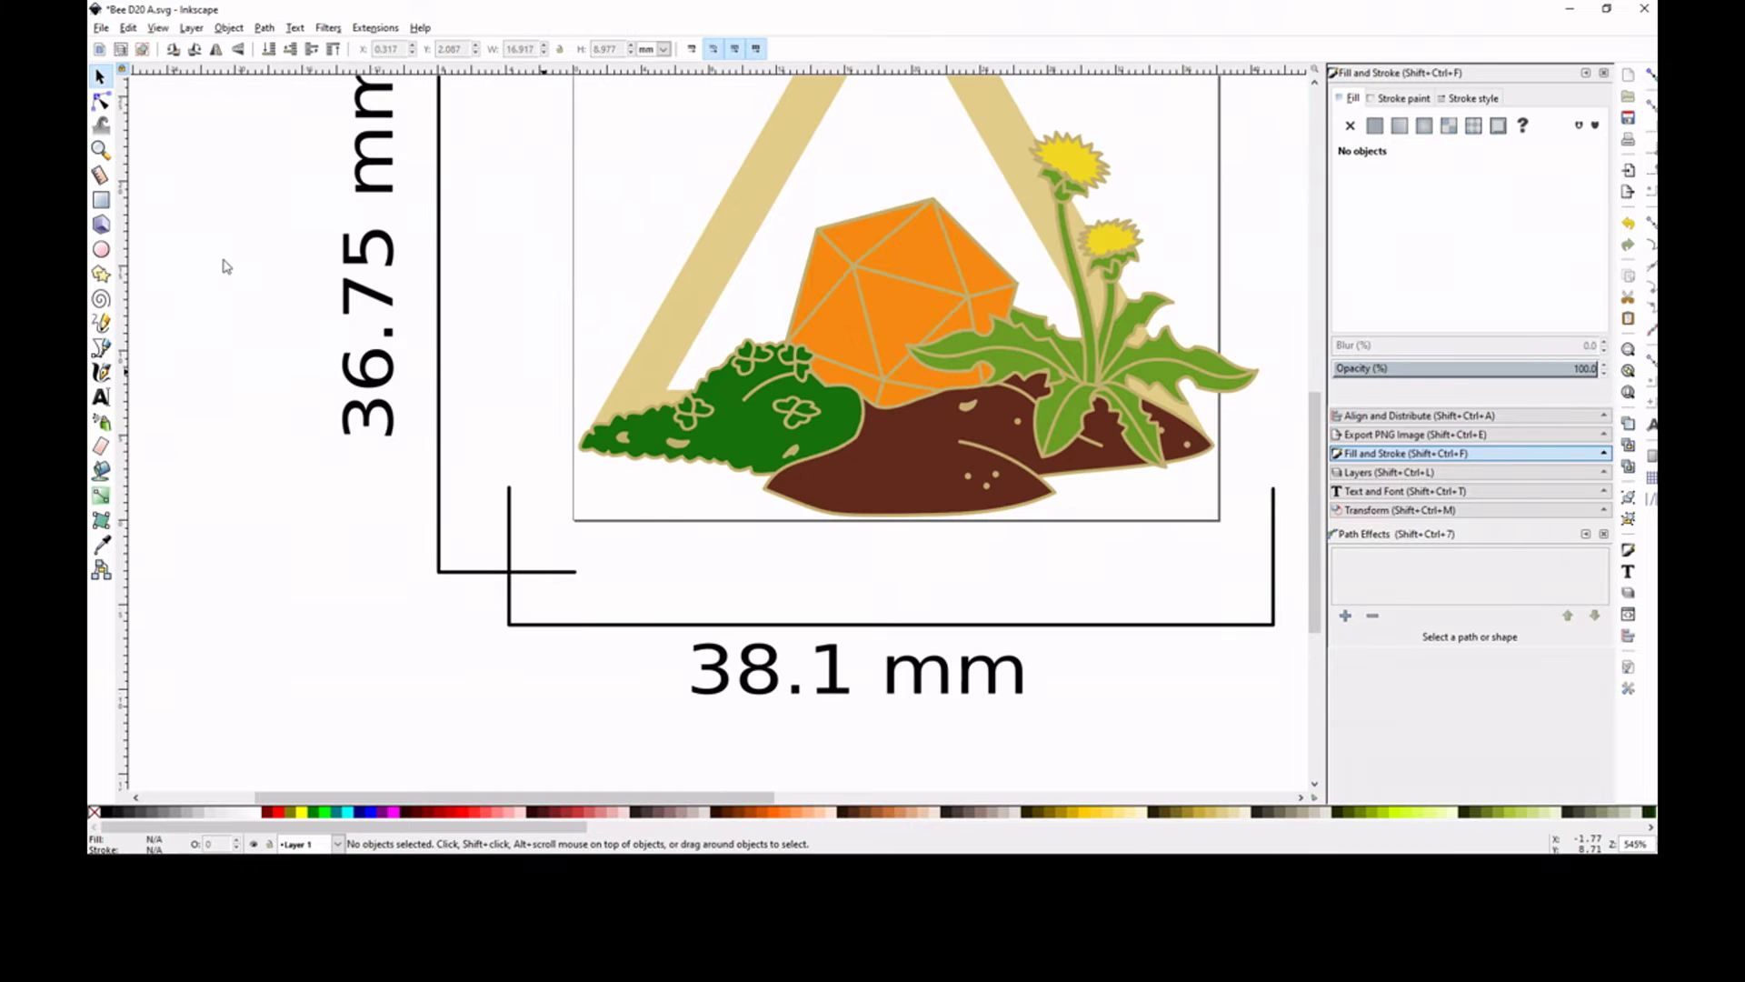
Try the light green style on the front dirt mound and undo it.
click(909, 482)
key(ctrl+shift+v)
scroll(1306, 485, up, 1)
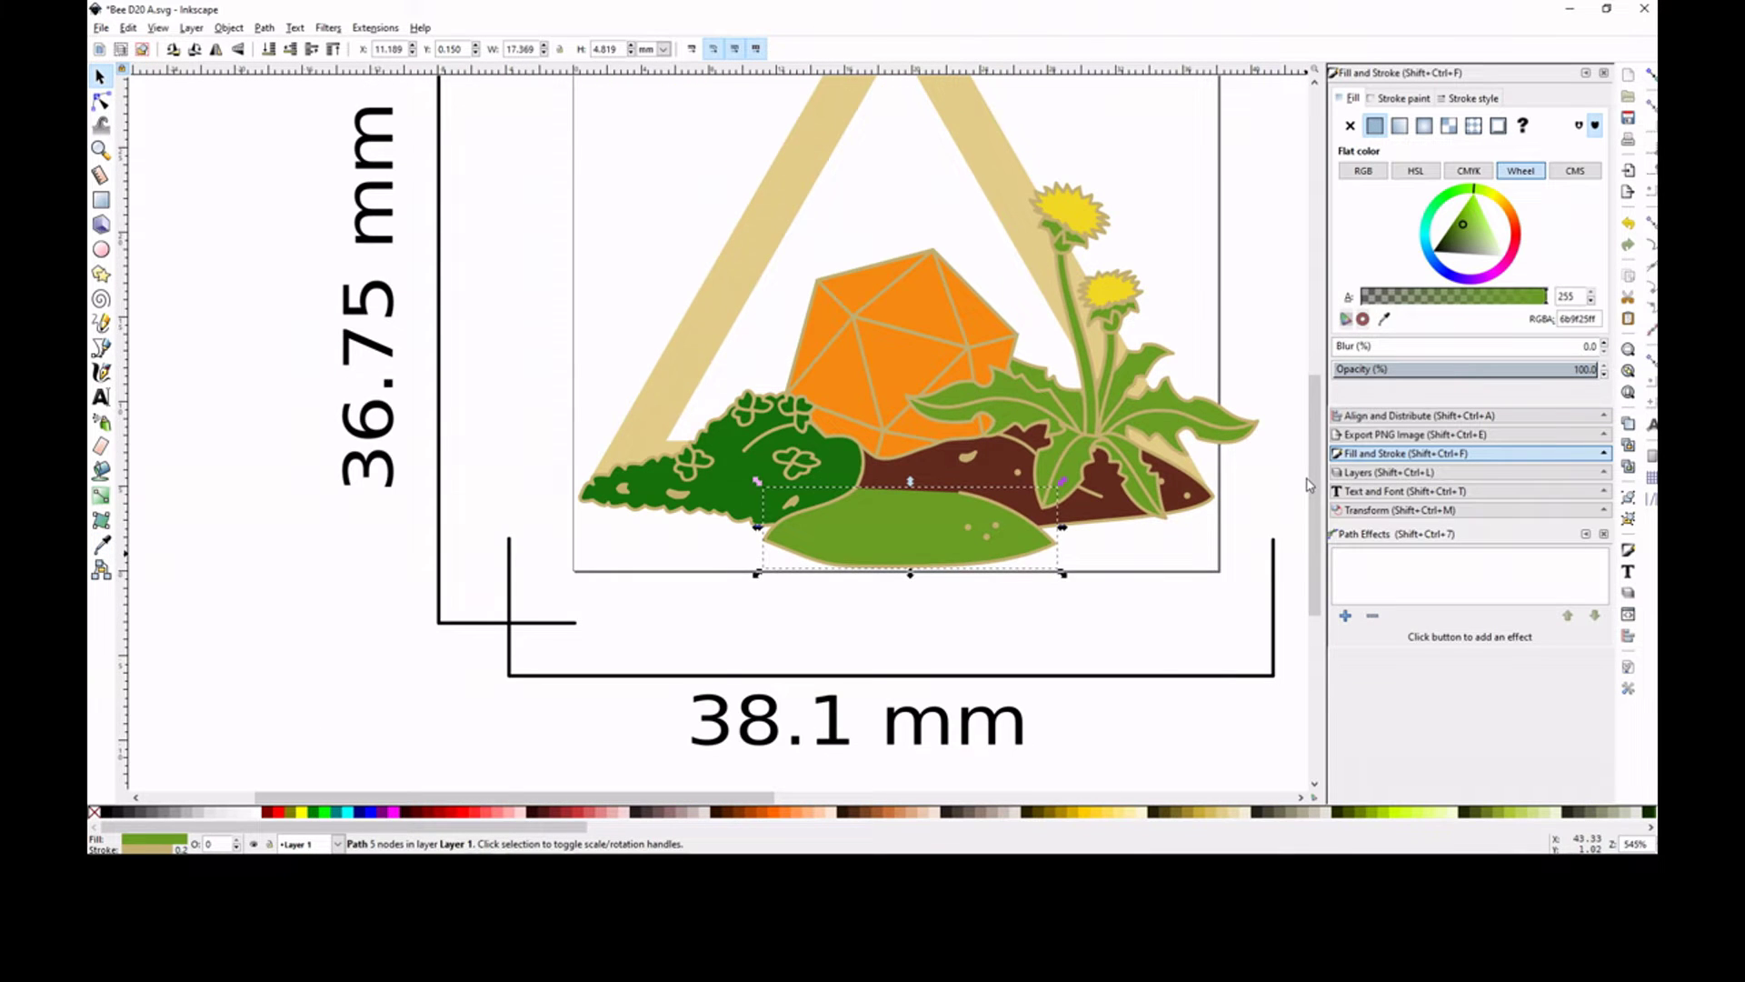
scroll(1307, 484, up, 2)
key(ctrl+z)
Reshape the inner ridge curve of the green mound into a scalloped line and save the document.
double_click(777, 545)
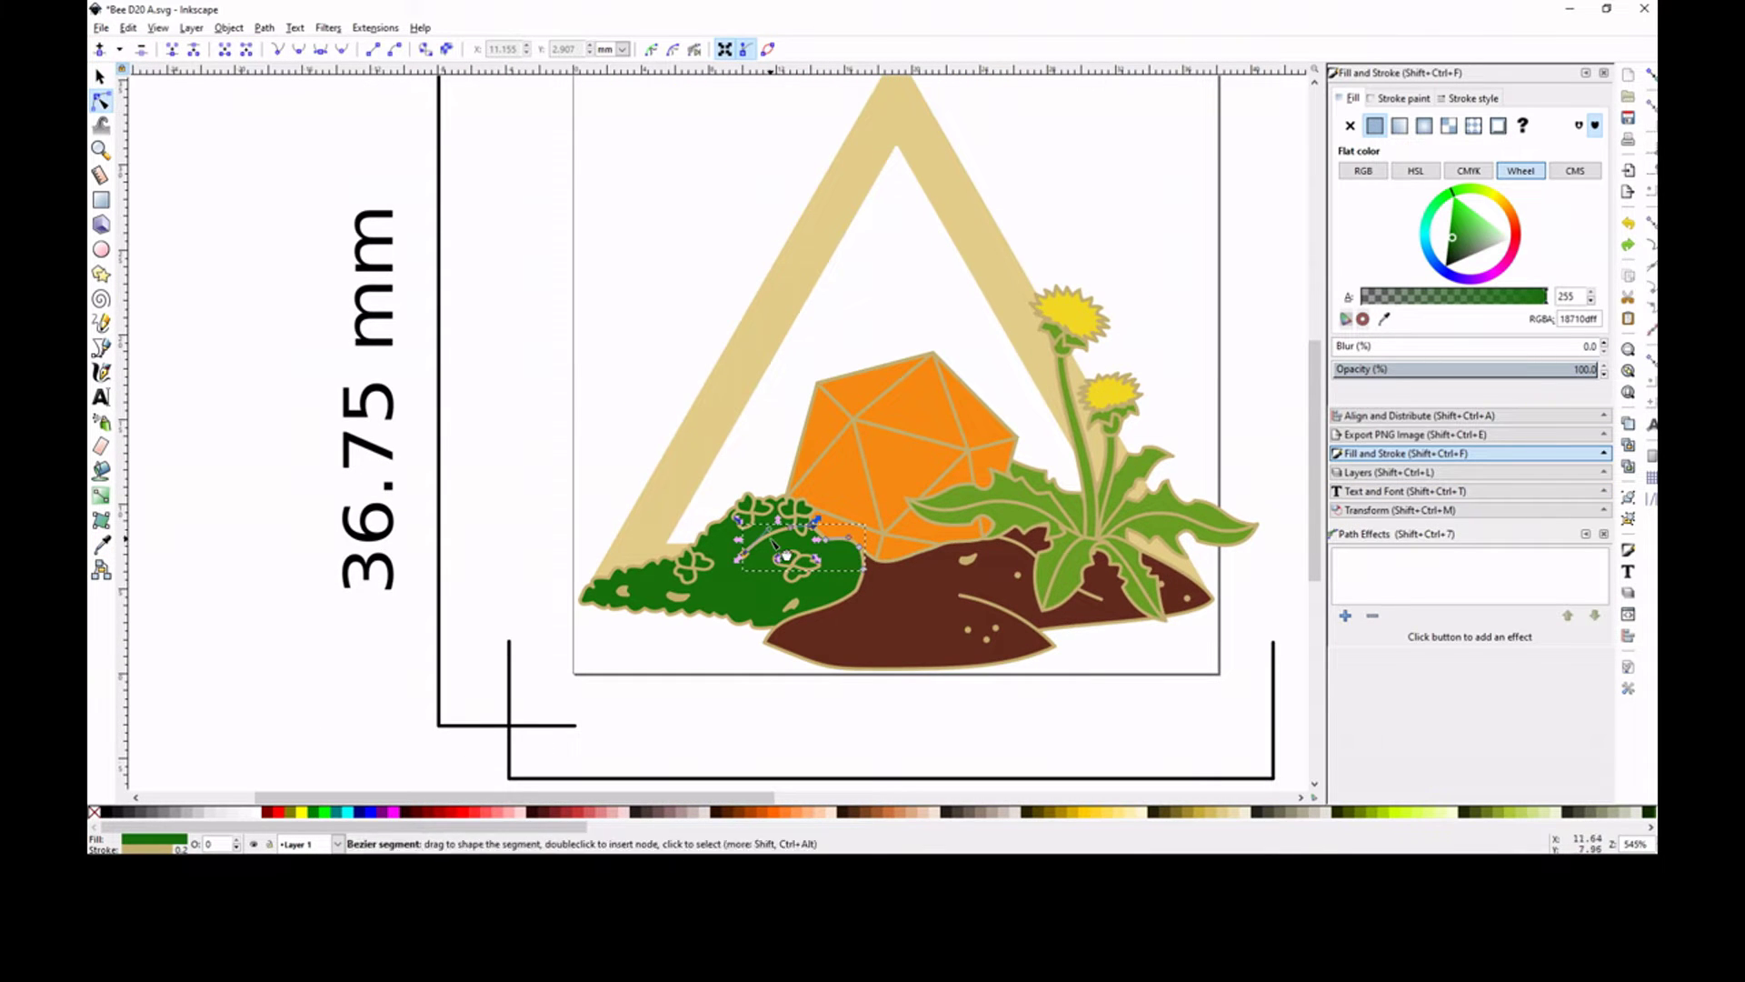
scroll(712, 576, up, 4)
drag(1002, 450, 891, 392)
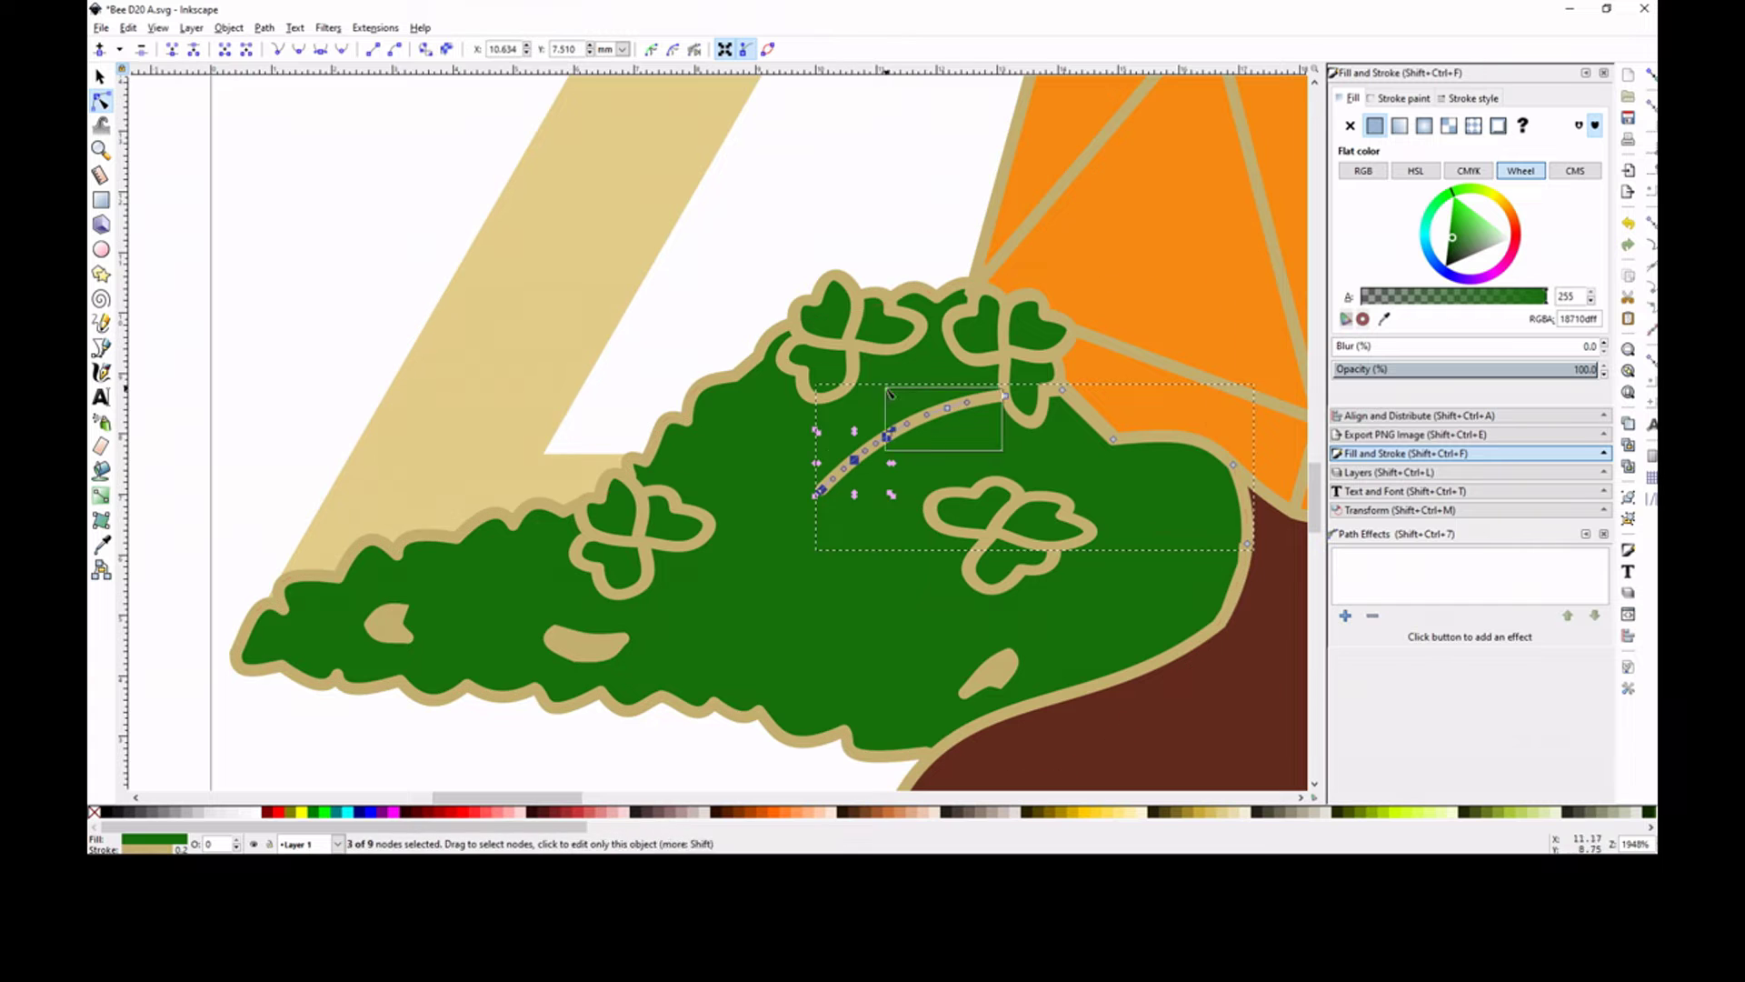
key(ctrl+z)
key(s)
click(347, 398)
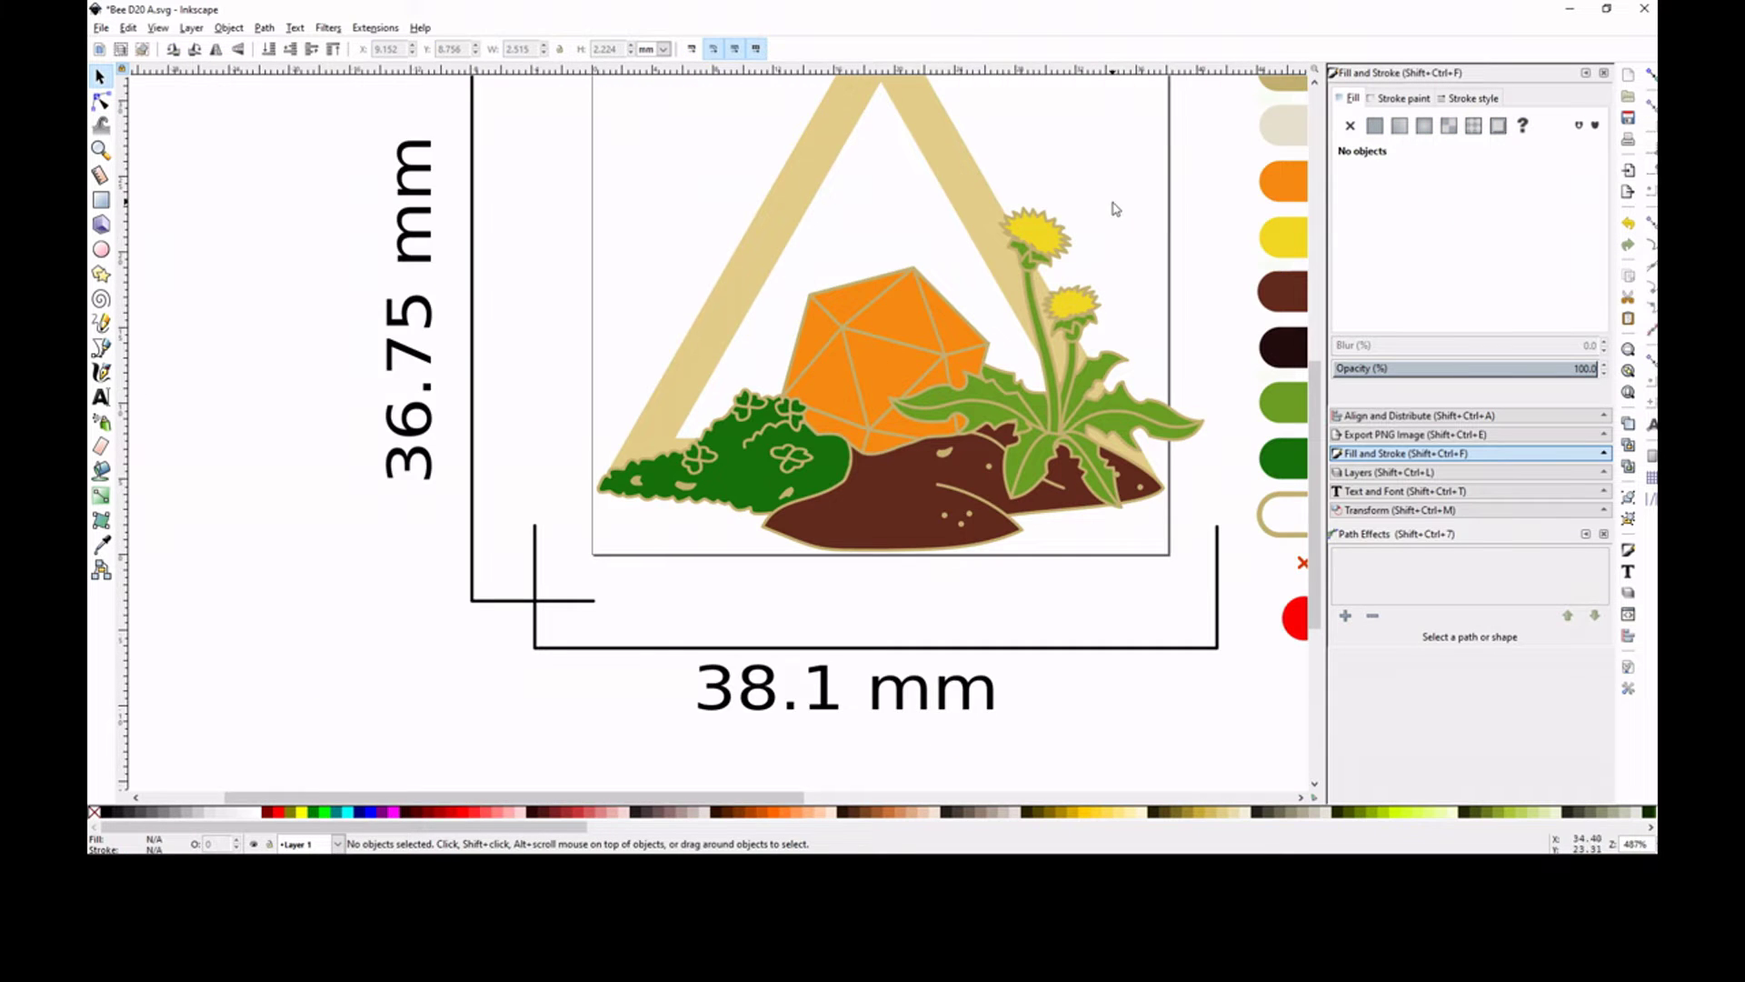
scroll(695, 465, down, 1)
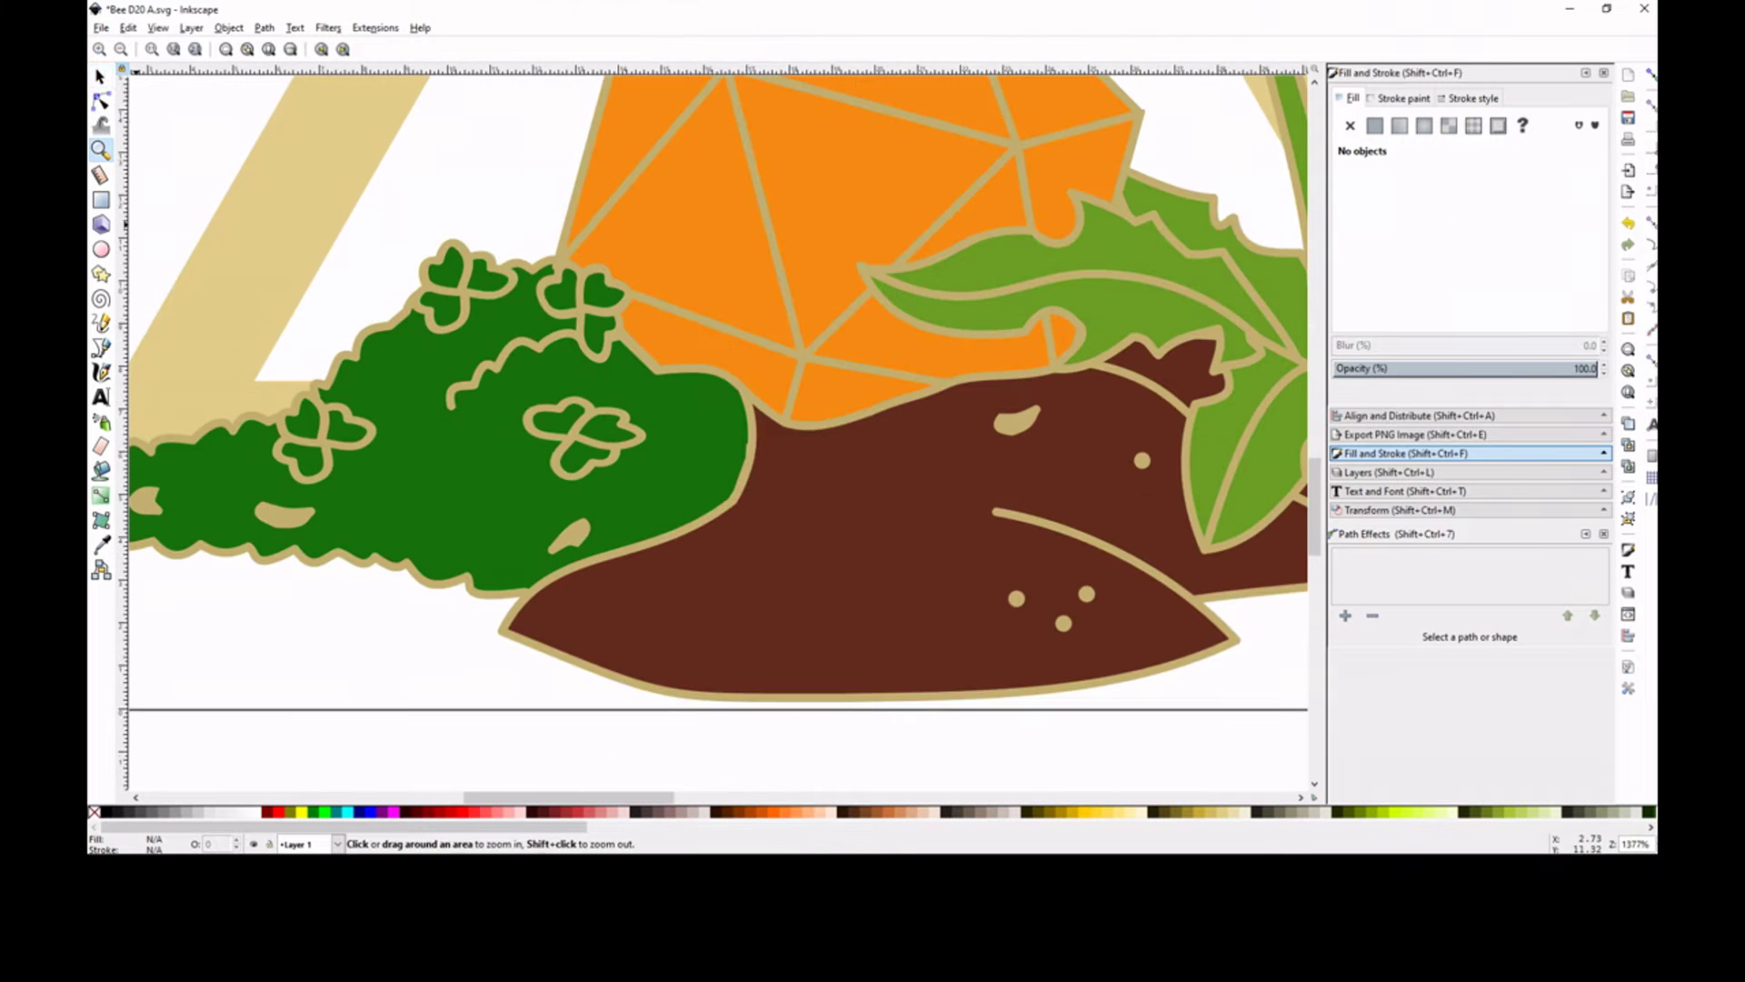
click(101, 27)
click(127, 132)
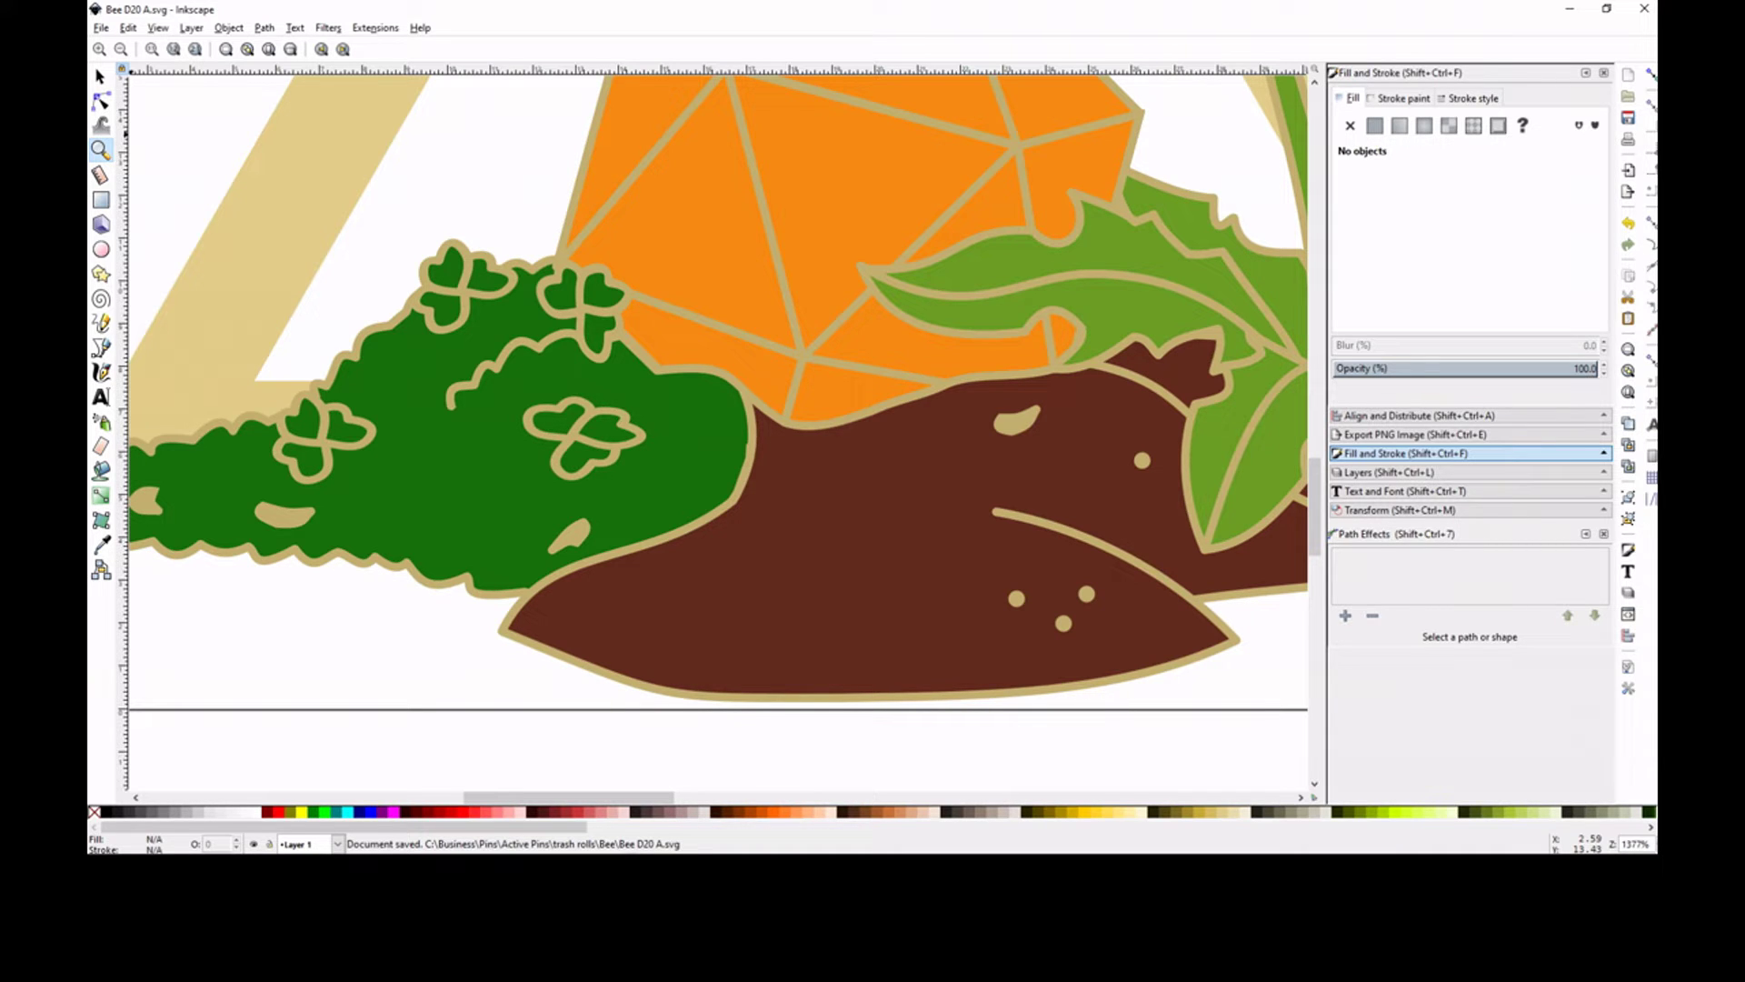
Reposition the clover near the die and move the clover below the ridge down to the green mound's lower edge.
click(100, 76)
drag(585, 311, 620, 350)
drag(601, 450, 600, 566)
key(Escape)
key(minus)
key(minus)
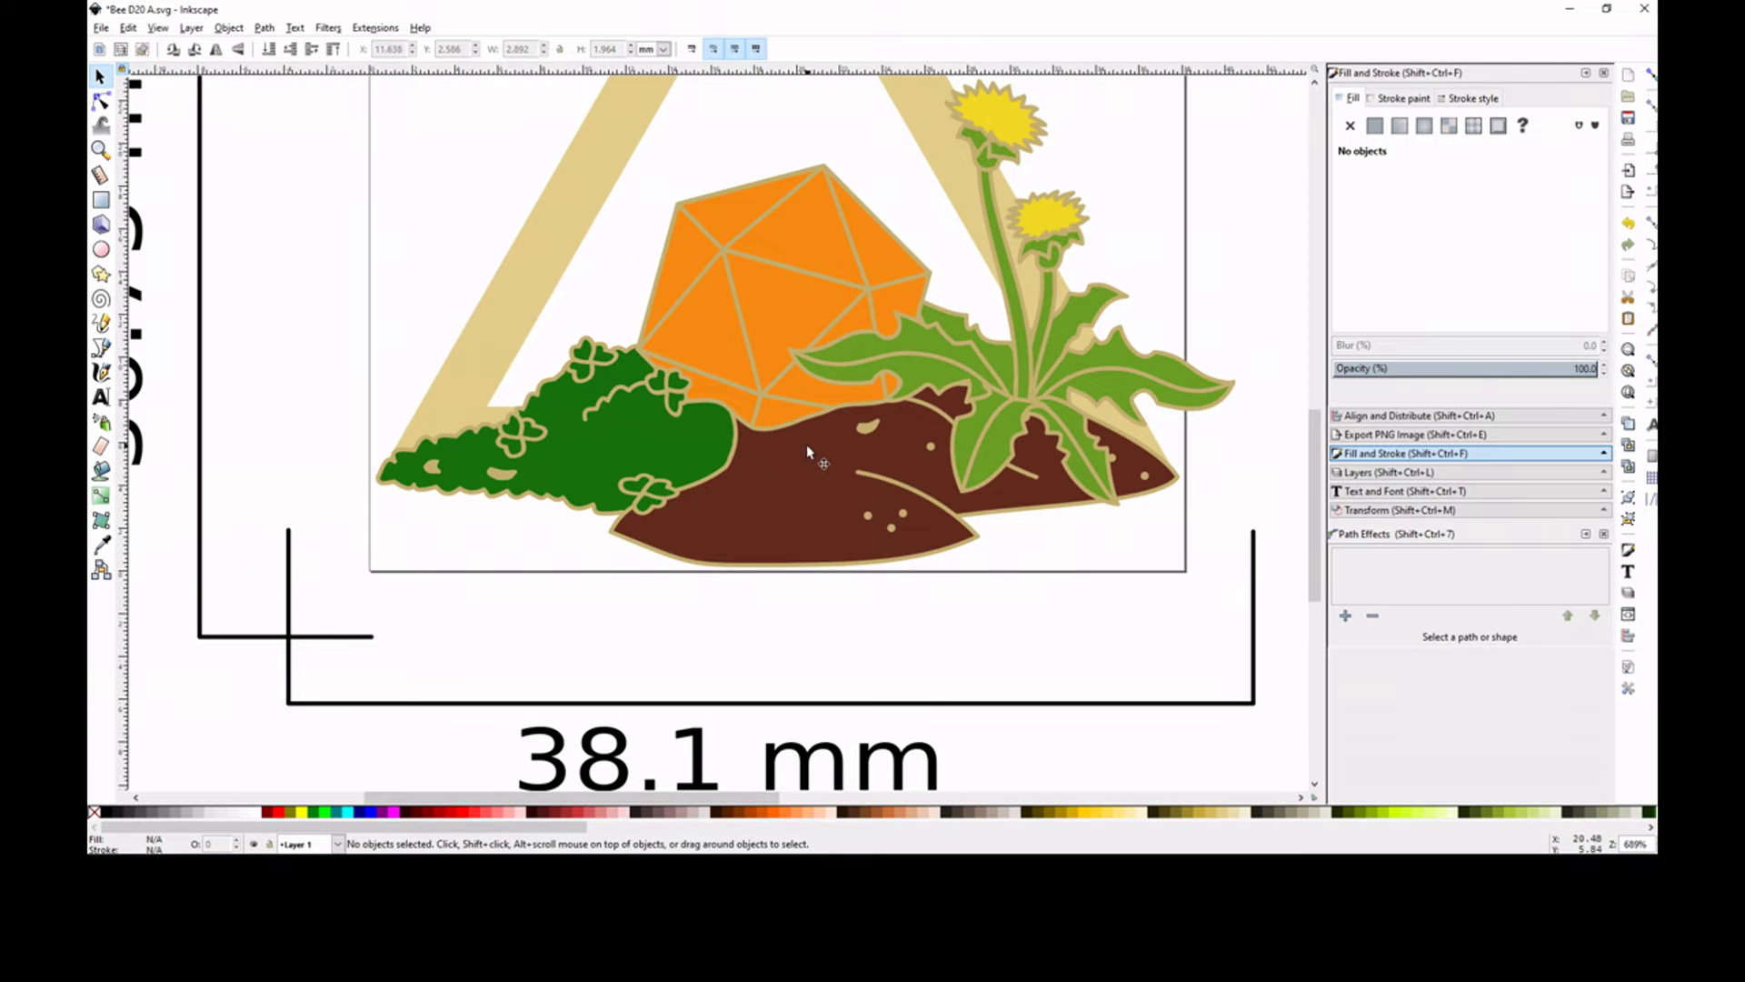
Insert corner nodes around the right end of the green ridge and bend its outline and the adjoining mound edge into scallops.
key(F3)
double_click(745, 430)
key(F2)
click(725, 438)
drag(724, 446, 779, 453)
key(F6)
key(F2)
click(101, 49)
drag(648, 356, 718, 391)
click(277, 49)
key(Escape)
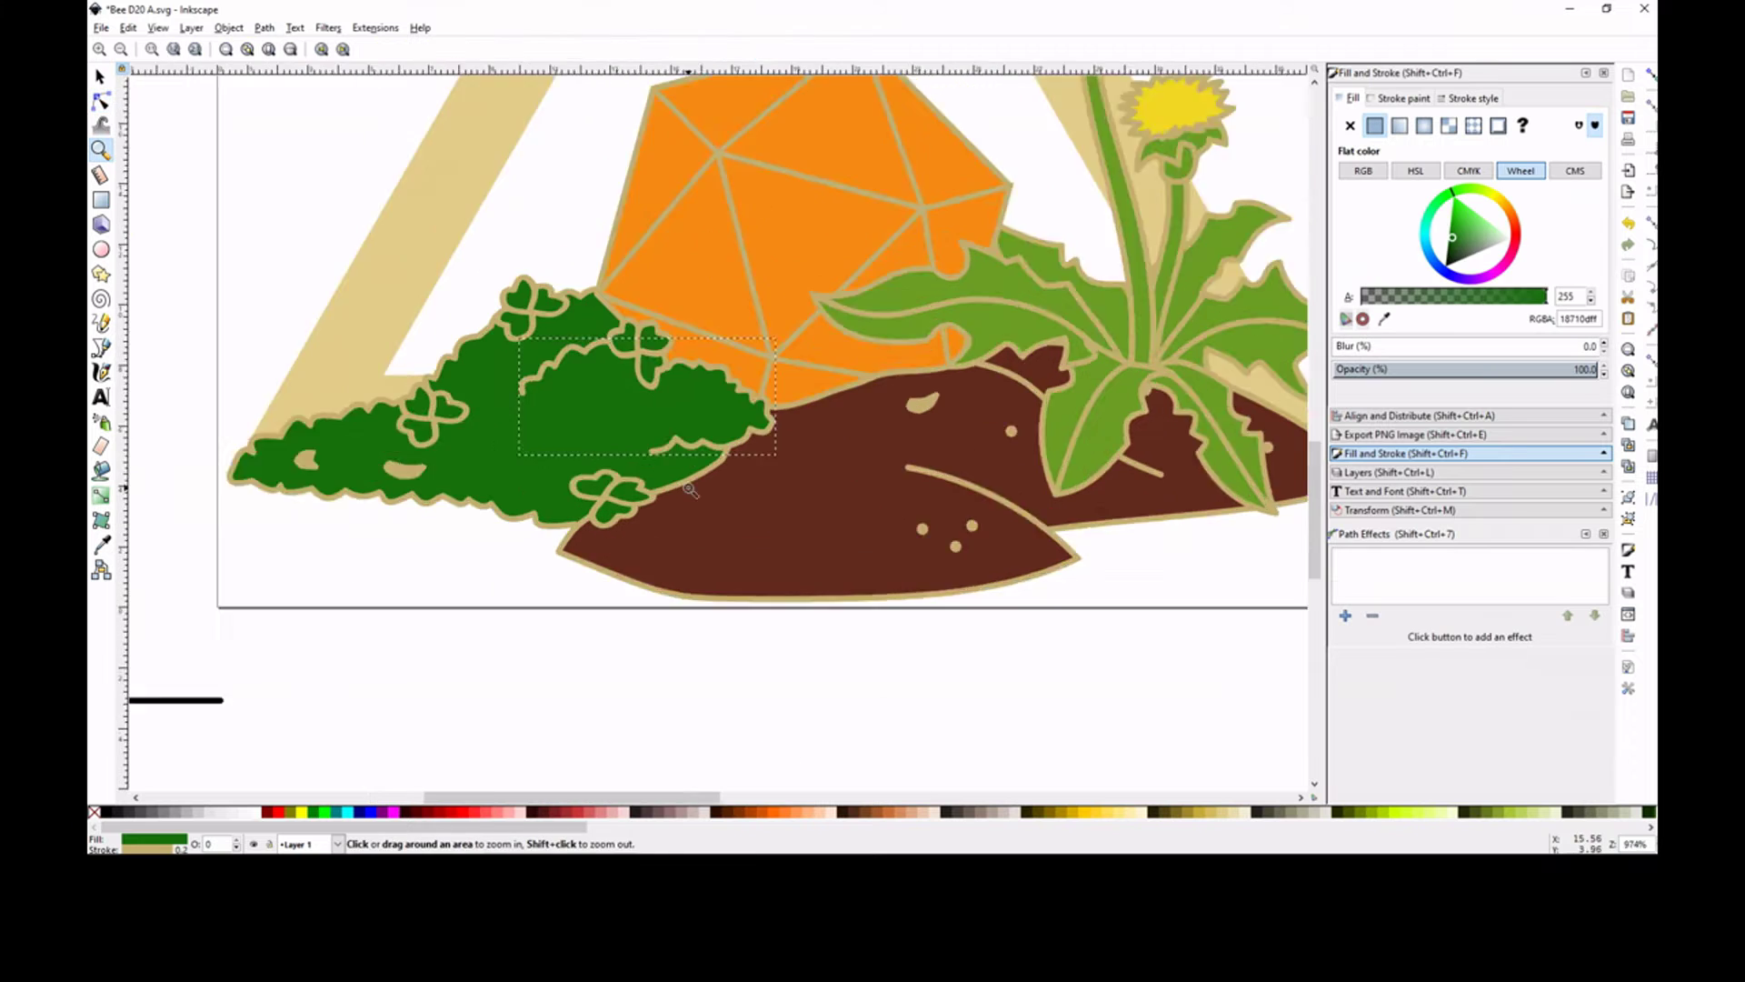
scroll(766, 427, up, 5)
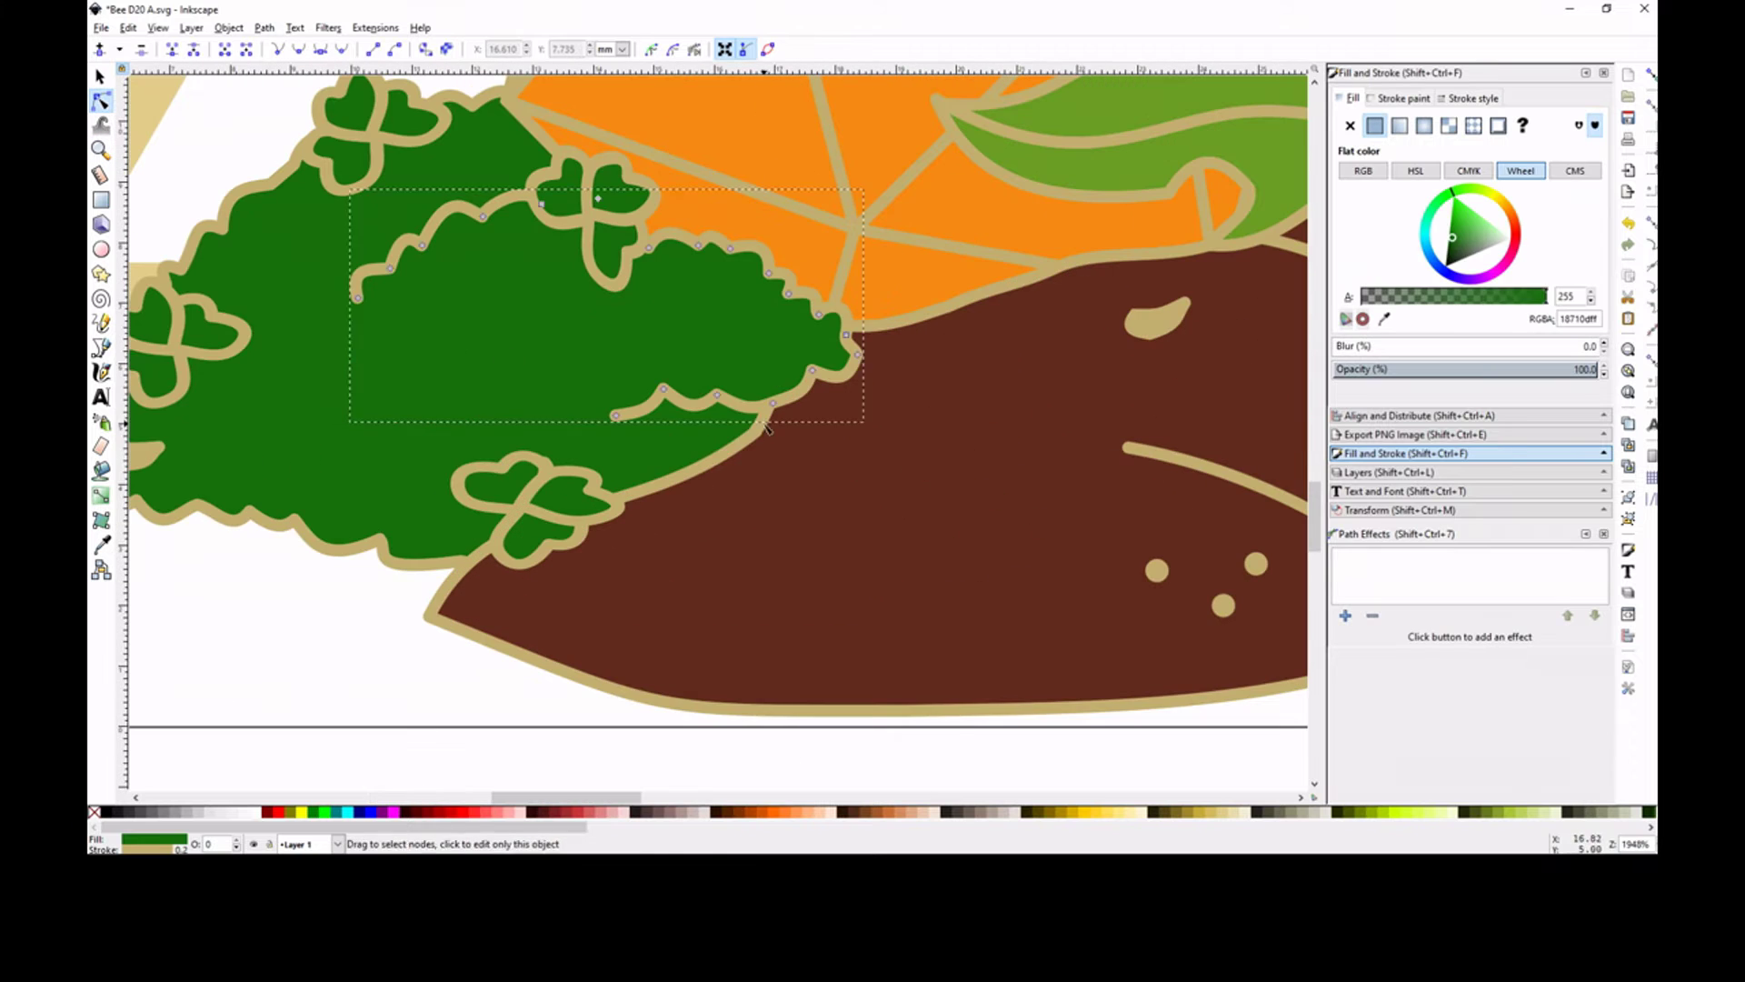
click(927, 409)
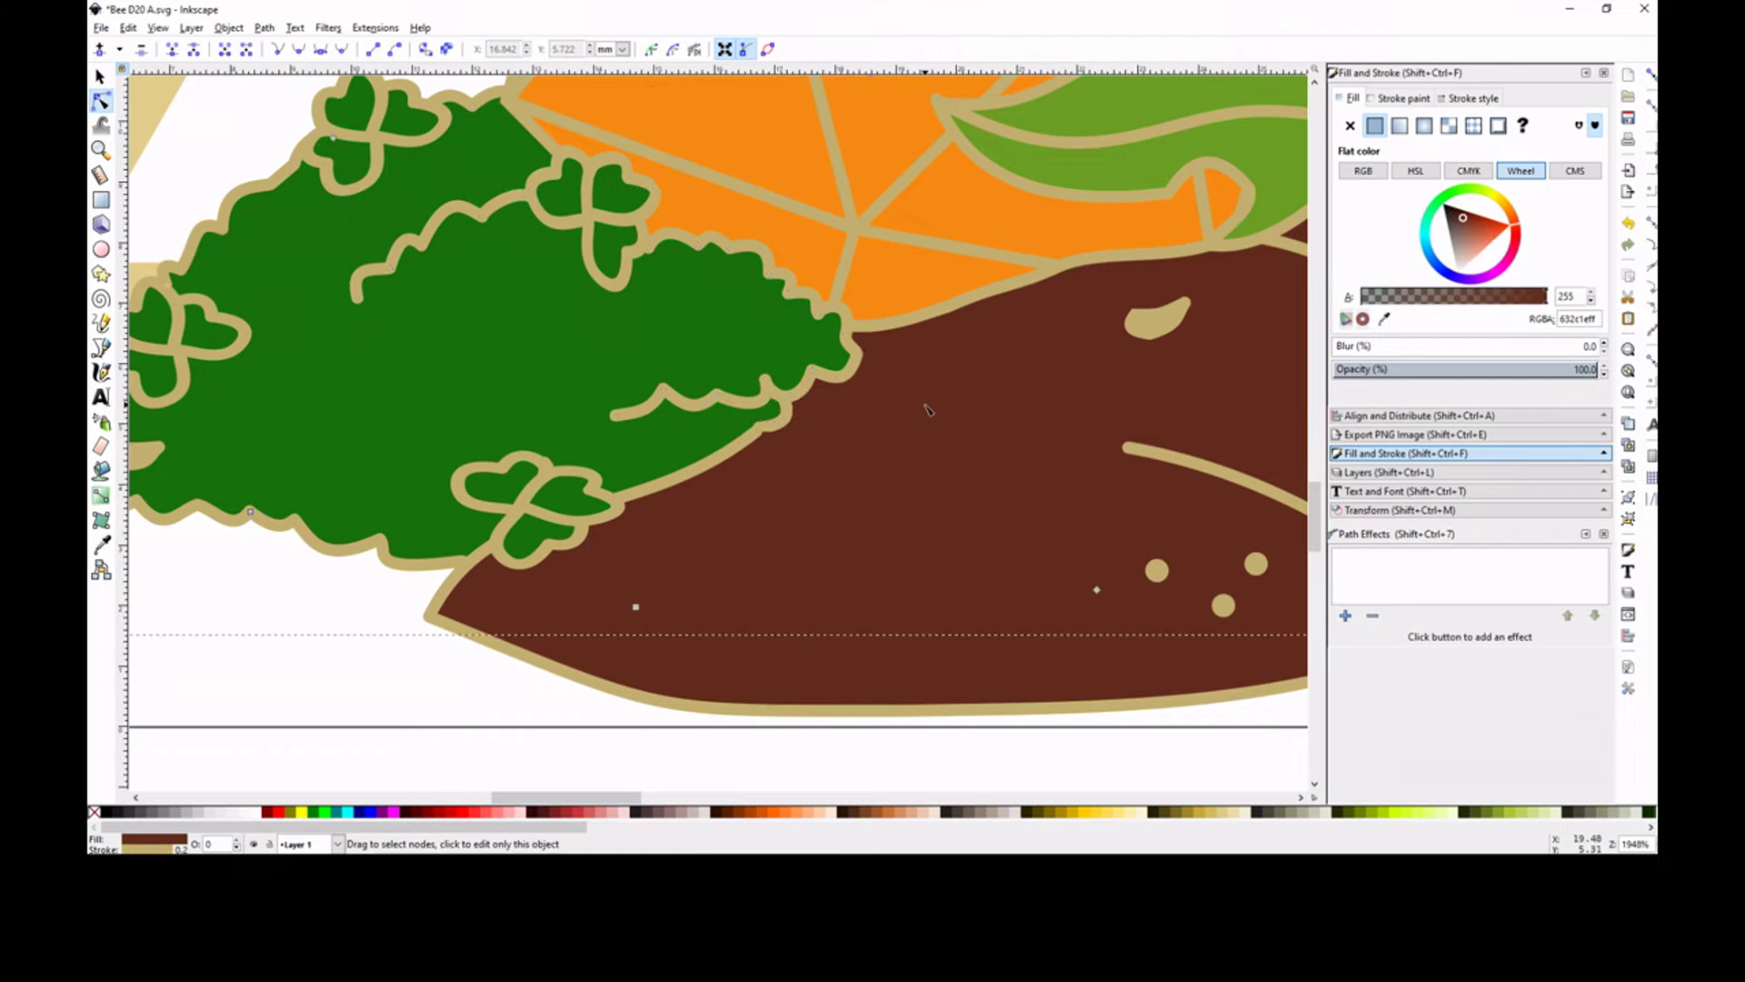
Draw a small freehand clover blossom about 1.3 mm wide and 1.5 mm tall on the green mound and apply the cream style.
scroll(927, 409, down, 3)
click(523, 519)
scroll(522, 519, down, 2)
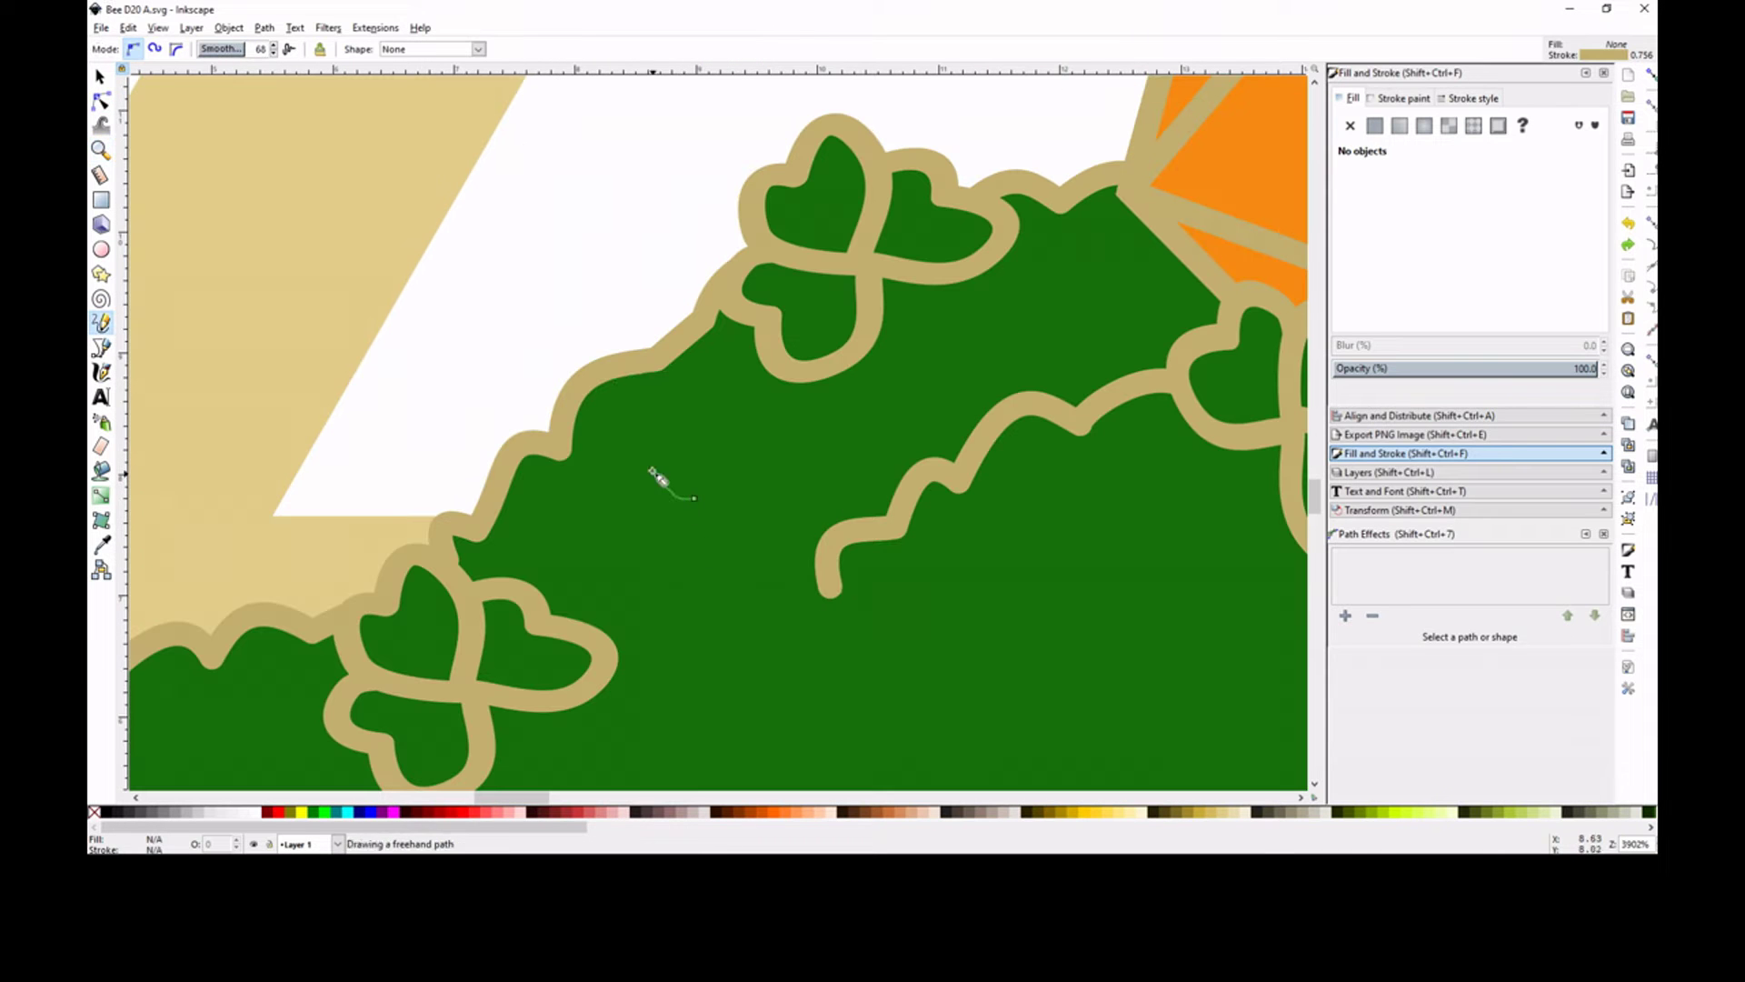
mouse_move(694, 498)
mouse_down()
mouse_move(711, 368)
mouse_move(755, 345)
mouse_up()
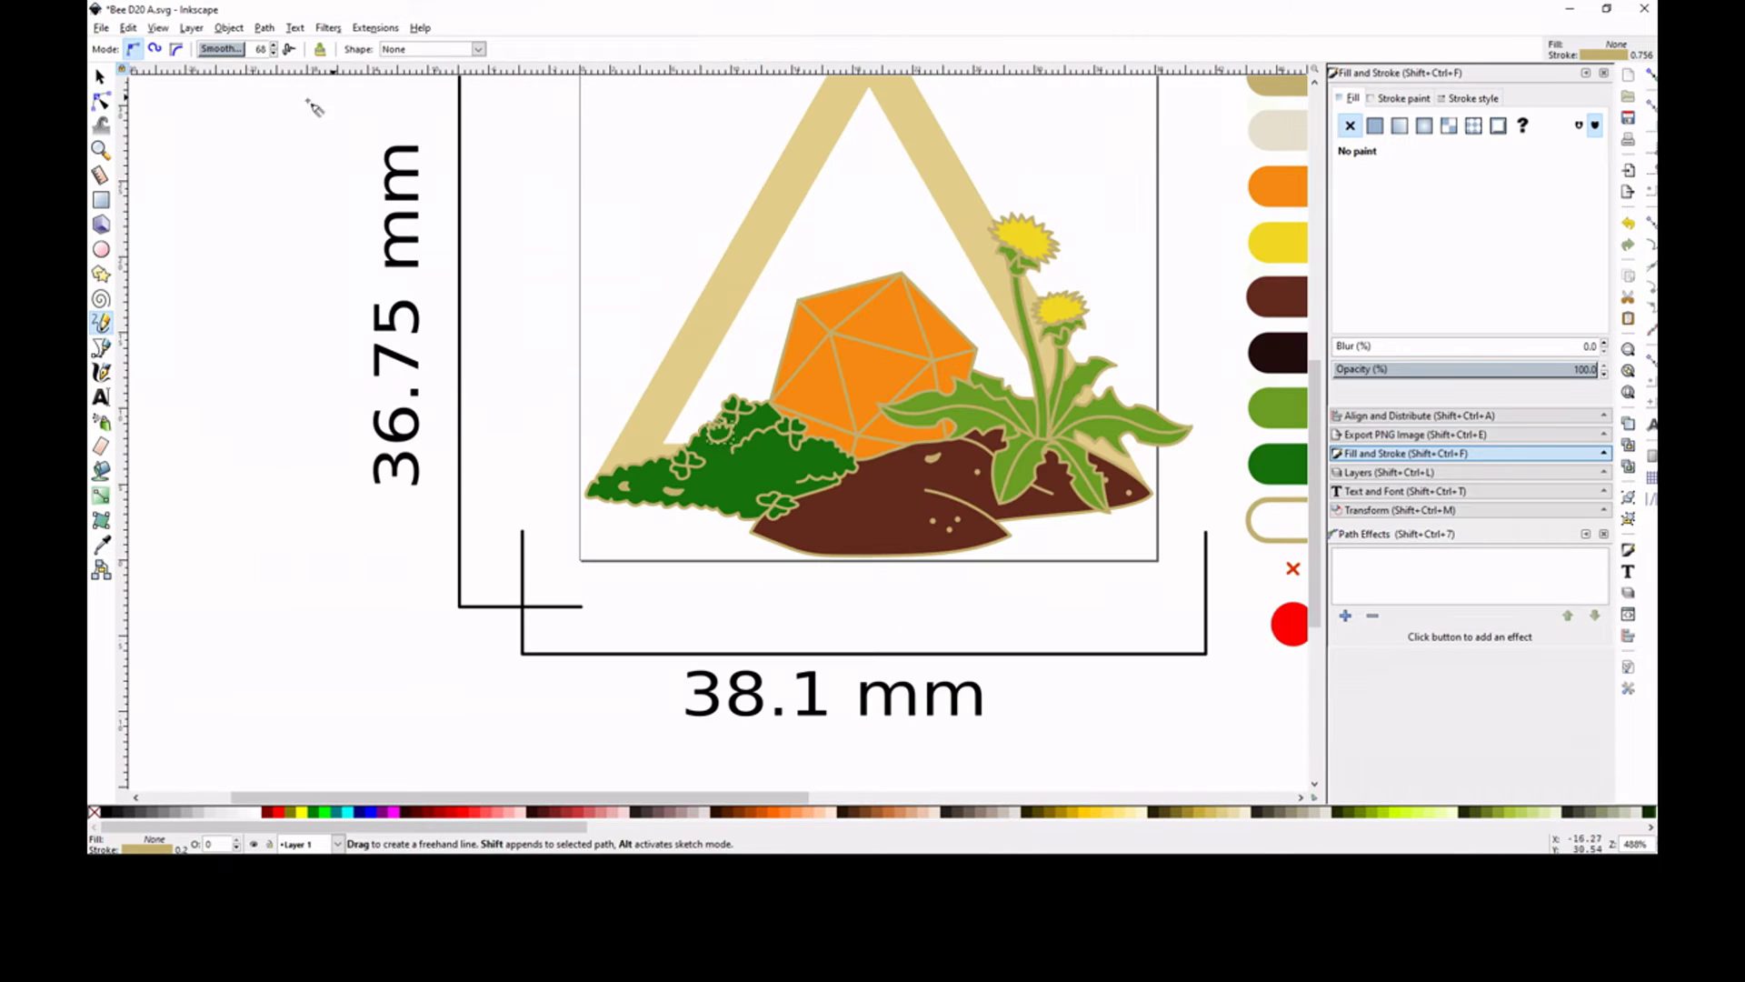
click(733, 439)
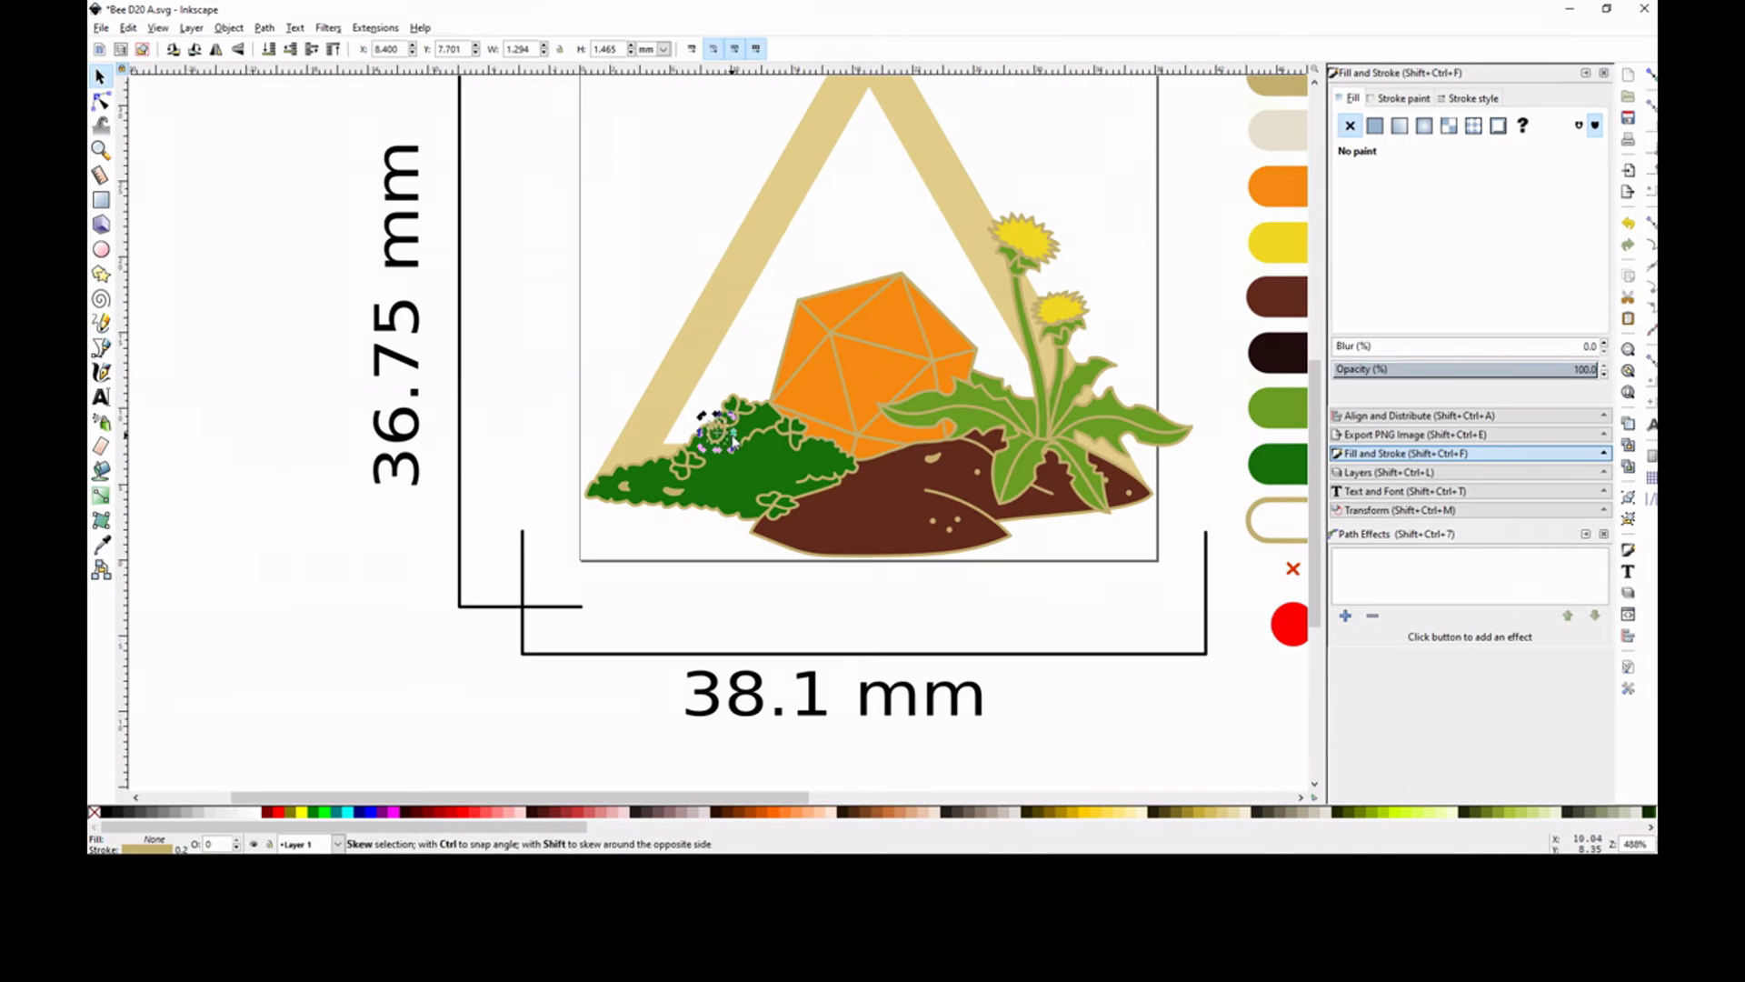
key(ctrl+shift+v)
Duplicate the cream blossom and spread the copies over the green mound.
key(ctrl+d)
mouse_move(765, 461)
mouse_down()
mouse_move(723, 491)
mouse_move(677, 477)
mouse_move(729, 495)
mouse_move(838, 446)
mouse_up()
key(ctrl+d)
key(Escape)
click(757, 468)
key(Escape)
click(762, 463)
key(ctrl+d)
key(Escape)
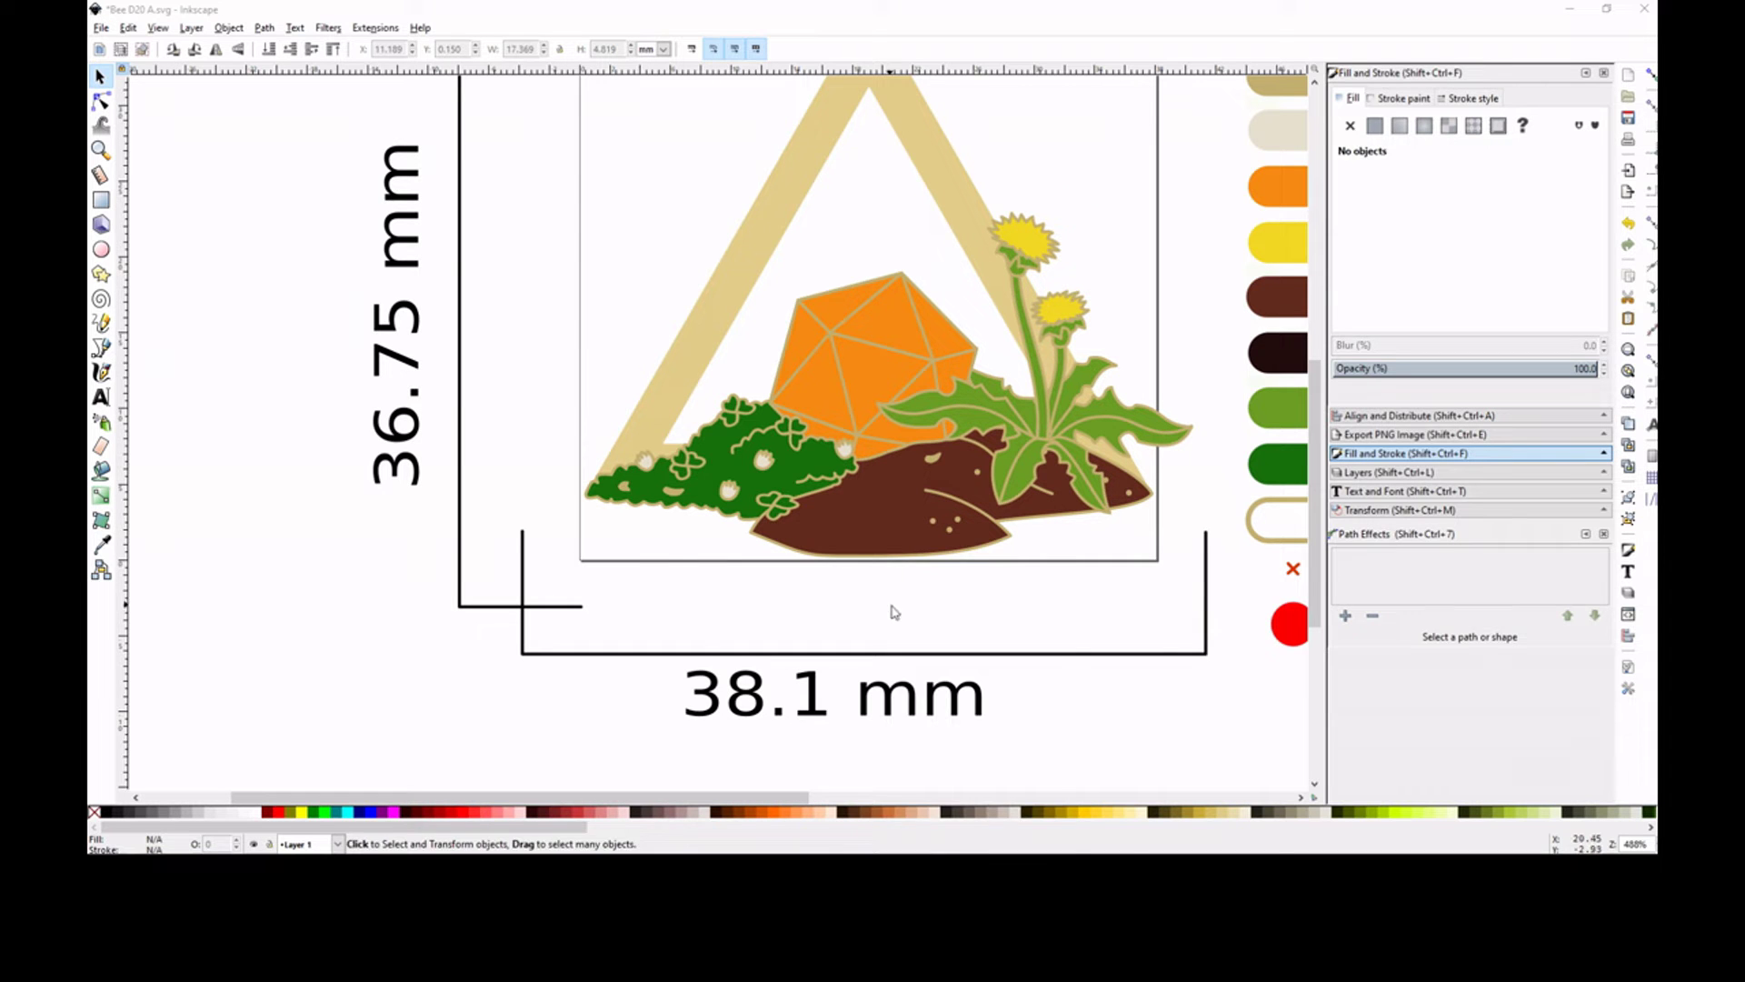
Recolor the front dirt mound with the dark green fill 18710dff.
click(873, 532)
click(1277, 464)
key(p)
drag(925, 489, 838, 495)
key(n)
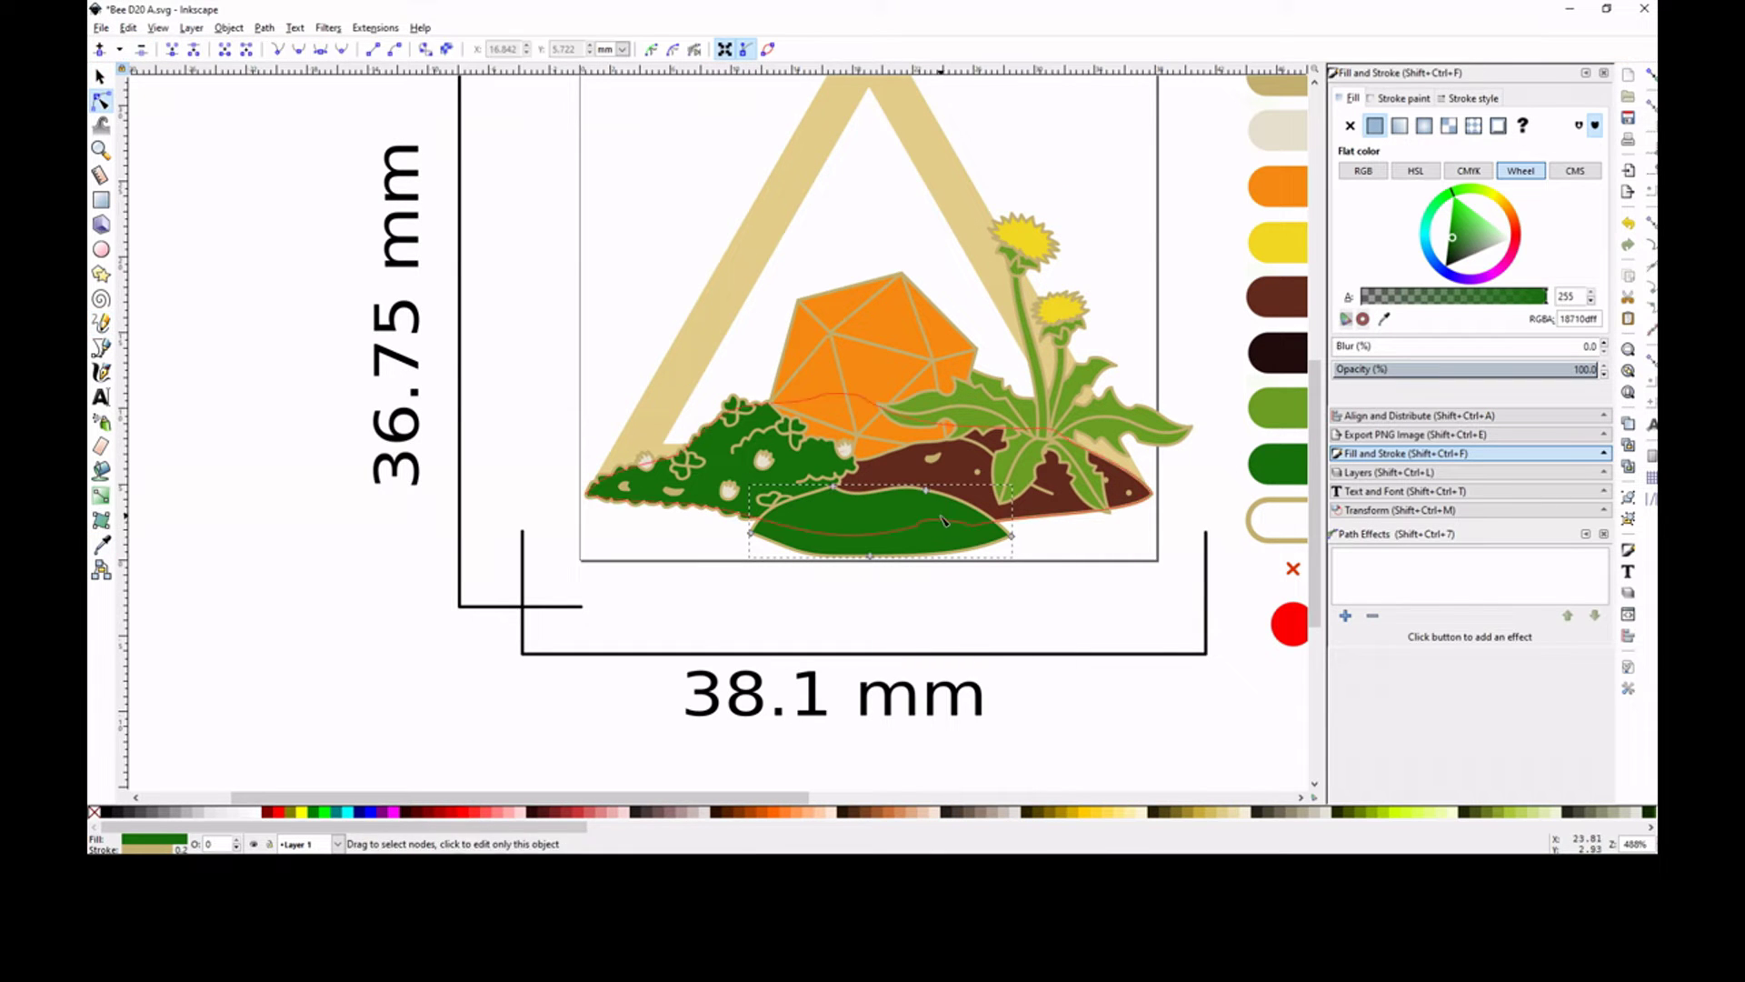
Add nodes around the front green mound and bend its whole outline into scallops.
scroll(875, 490, up, 2)
click(534, 576)
drag(852, 479, 853, 469)
drag(898, 474, 895, 457)
drag(922, 470, 952, 454)
drag(996, 480, 999, 470)
drag(1052, 596, 1055, 603)
drag(895, 604, 802, 613)
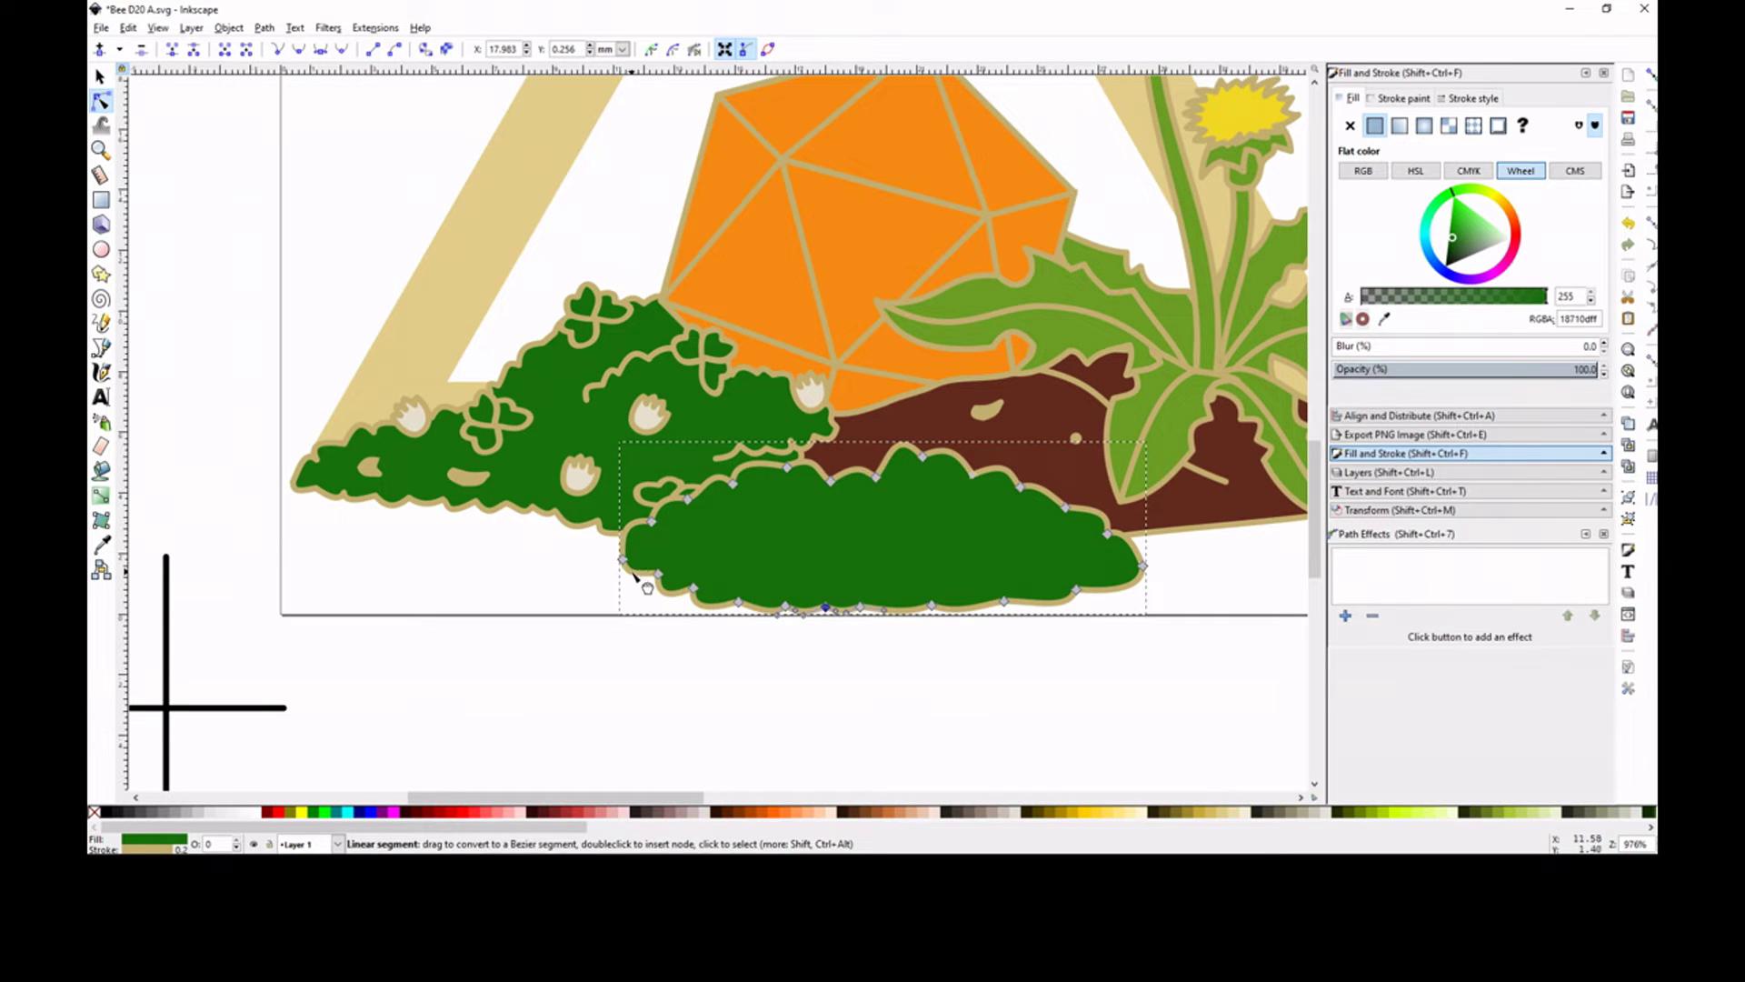
click(790, 466)
click(927, 643)
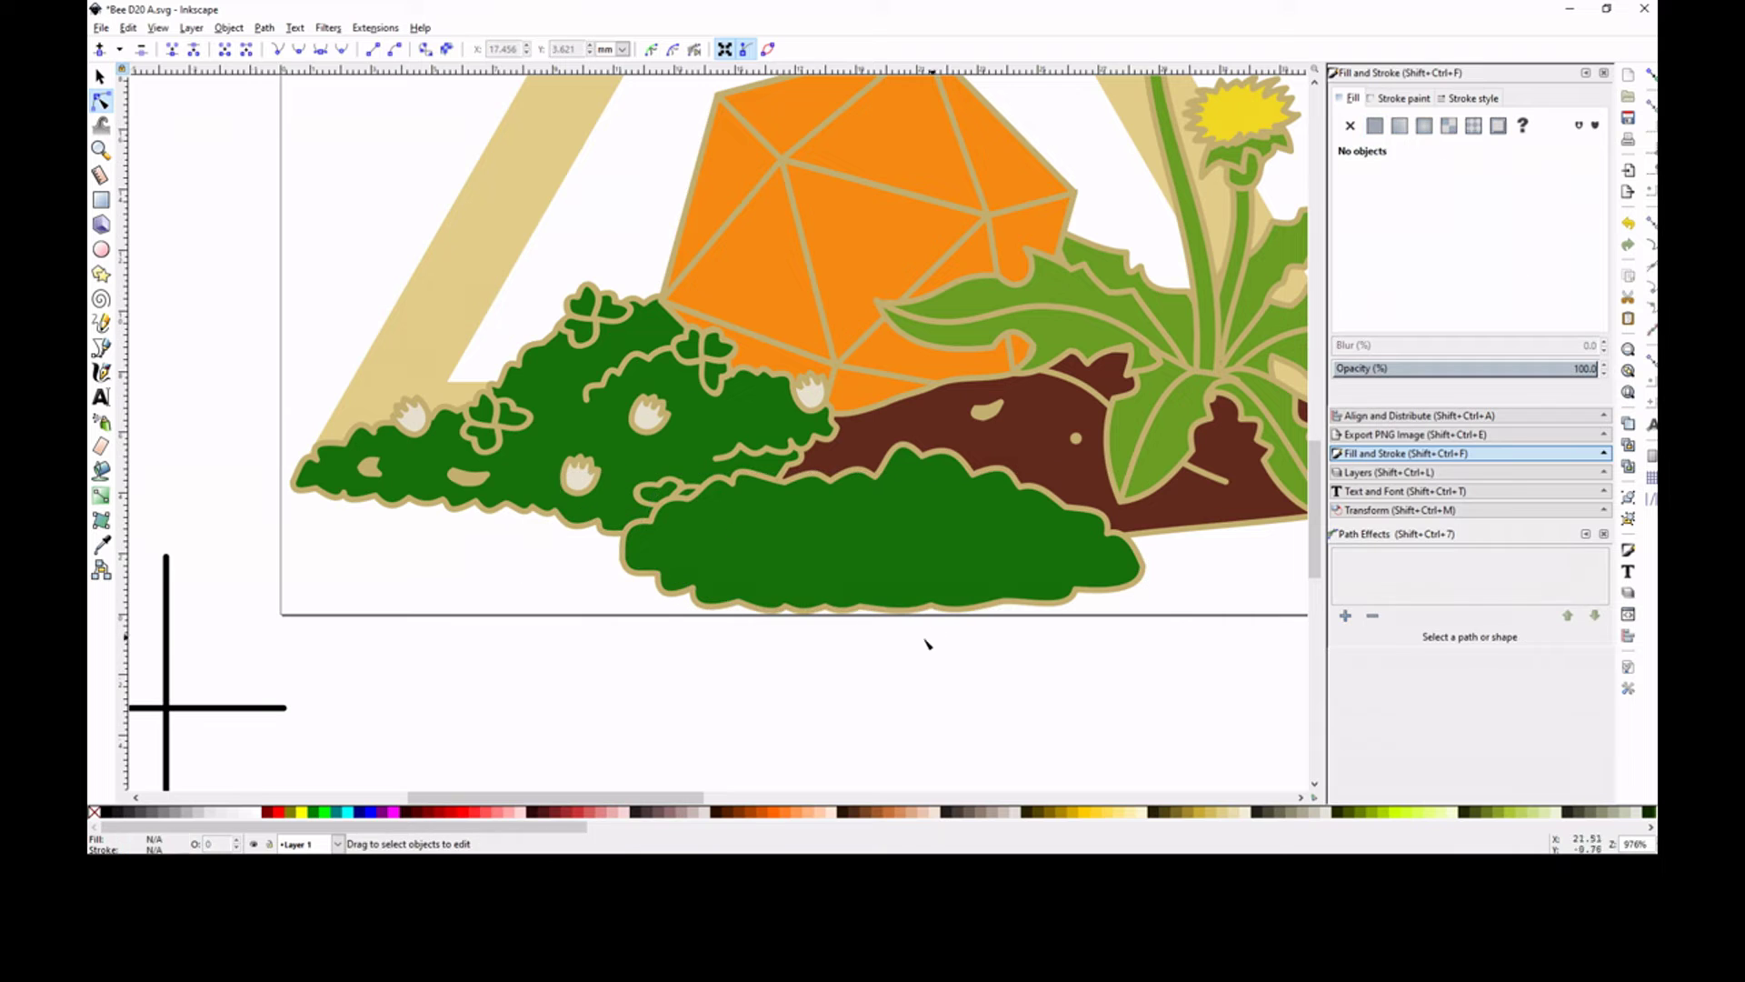
Bring the overlapped clover in front of the front green mound and place a clover copy at the mound's right end.
key(s)
right_click(1095, 531)
click(1103, 519)
click(514, 574)
click(716, 460)
drag(715, 460, 1045, 555)
Duplicate the cream blossom and place three copies on the front green mound.
right_click(806, 390)
click(845, 499)
drag(808, 393, 749, 535)
key(ctrl+d)
click(505, 520)
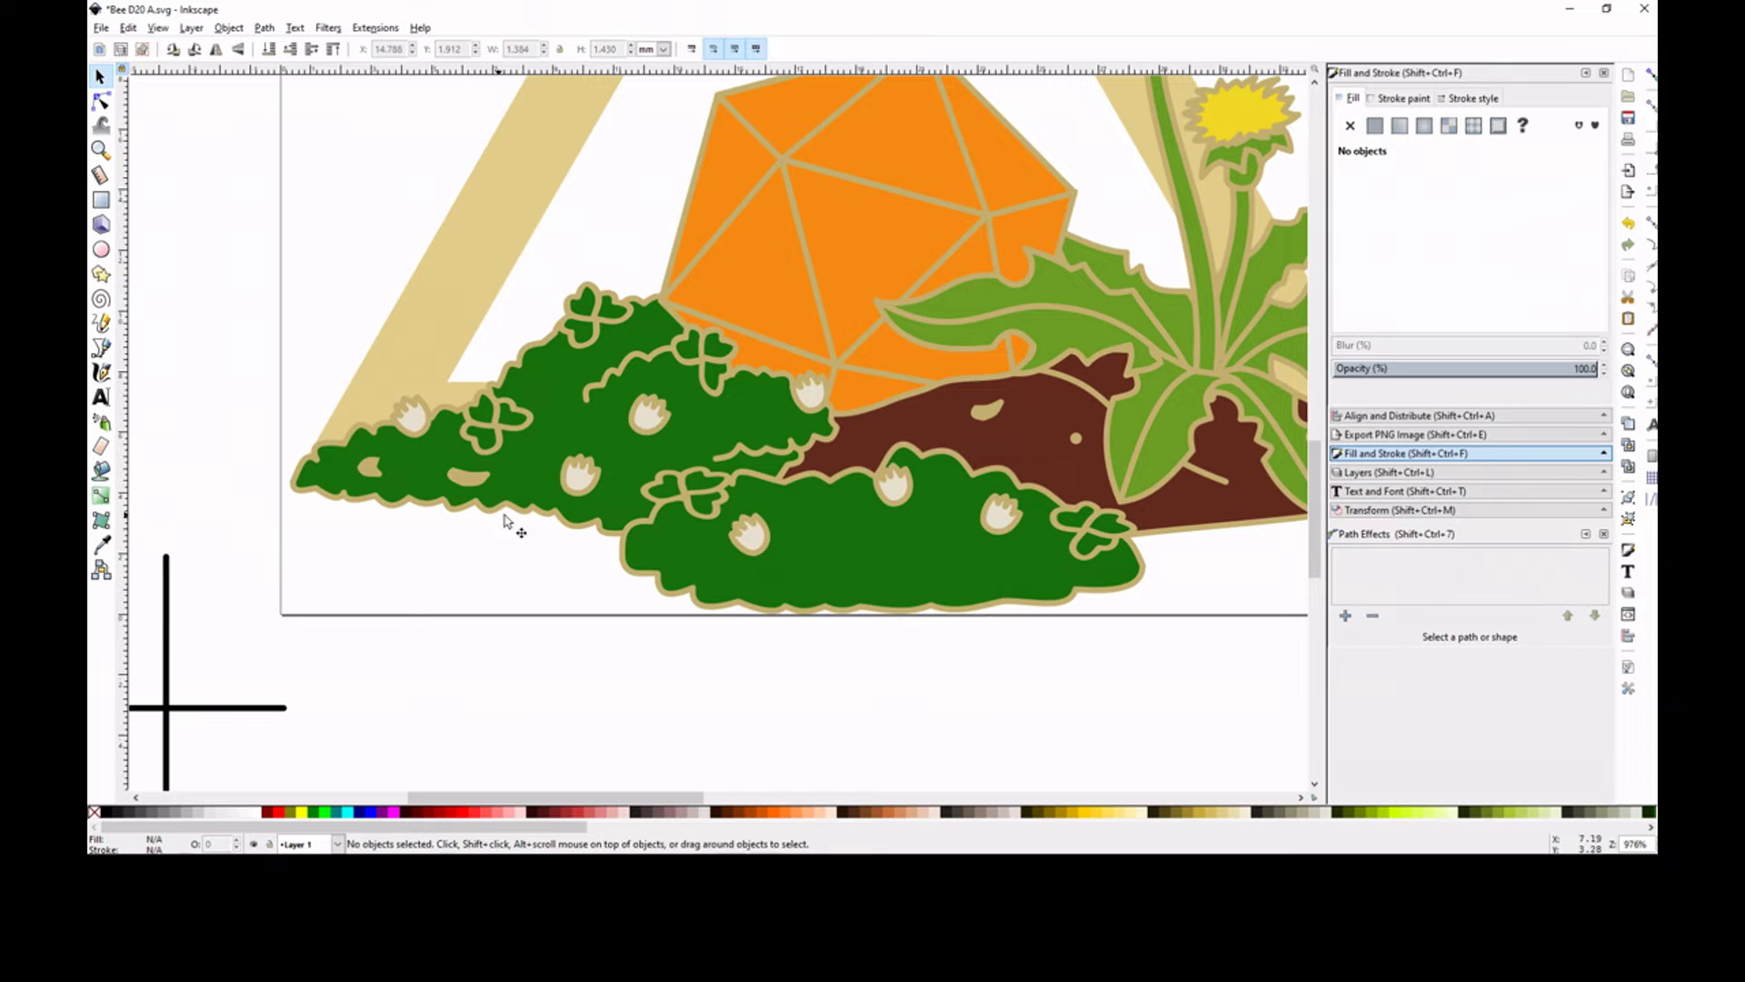
Place a clover copy on the front mound's bottom edge and add small tan dots to the mound.
right_click(718, 356)
click(773, 465)
click(506, 603)
click(874, 600)
click(743, 673)
key(minus)
key(Tab)
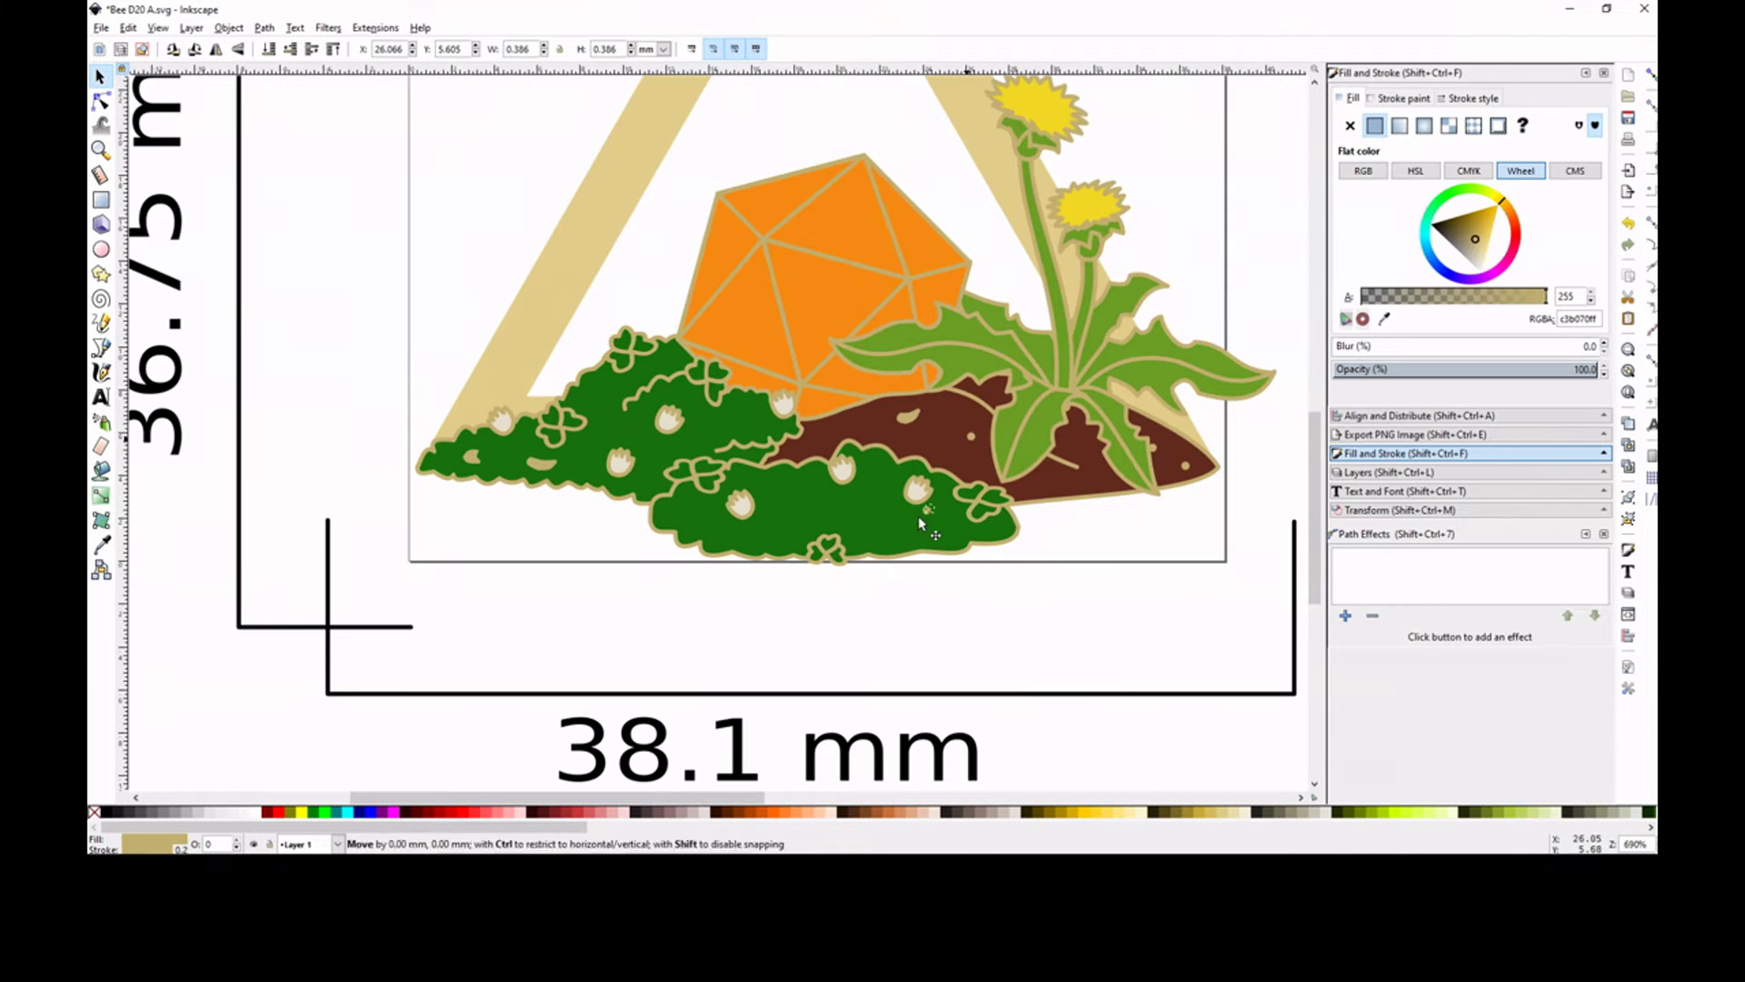
click(611, 595)
Duplicate a cream blossom and place the copy beside the clover at the crest of the rear green mound.
key(minus)
key(minus)
click(101, 150)
triple_click(692, 400)
click(101, 77)
right_click(948, 553)
click(991, 328)
drag(947, 551, 656, 393)
click(565, 353)
Duplicate a tan dot about 0.39 mm across and place the copy on the upper slope of the rear green mound.
right_click(851, 592)
click(895, 367)
drag(853, 592, 602, 441)
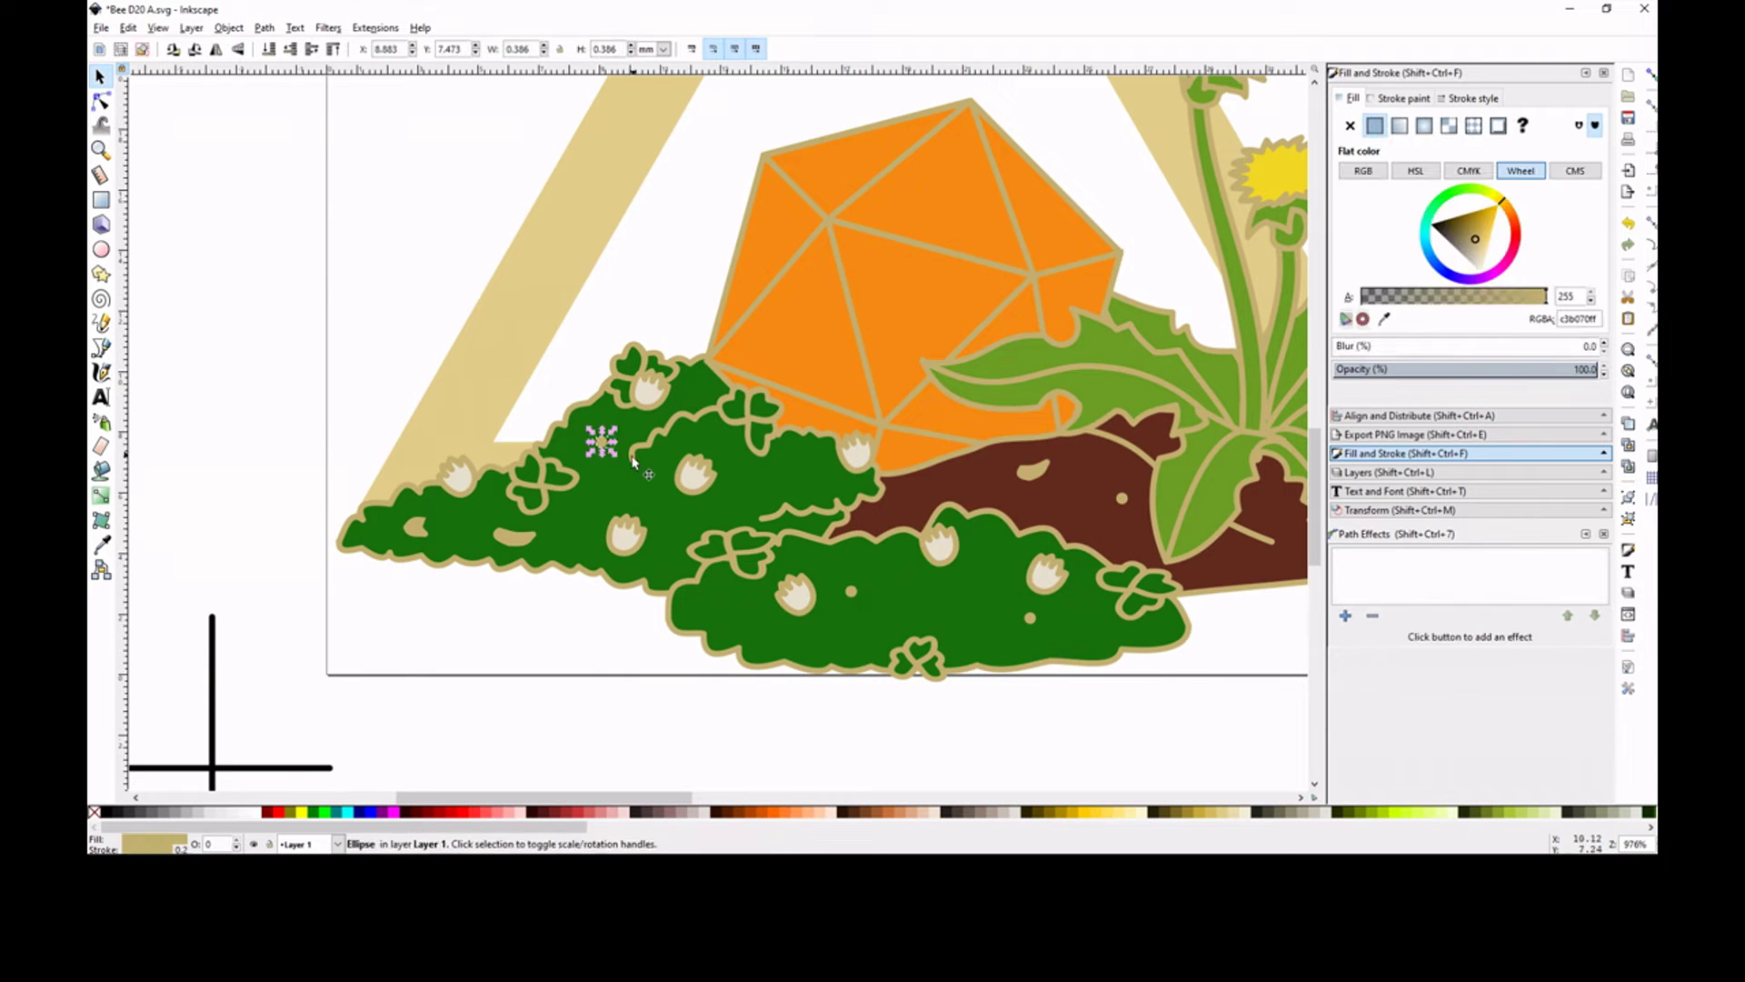
click(507, 592)
key(minus)
key(minus)
drag(1314, 415, 1319, 373)
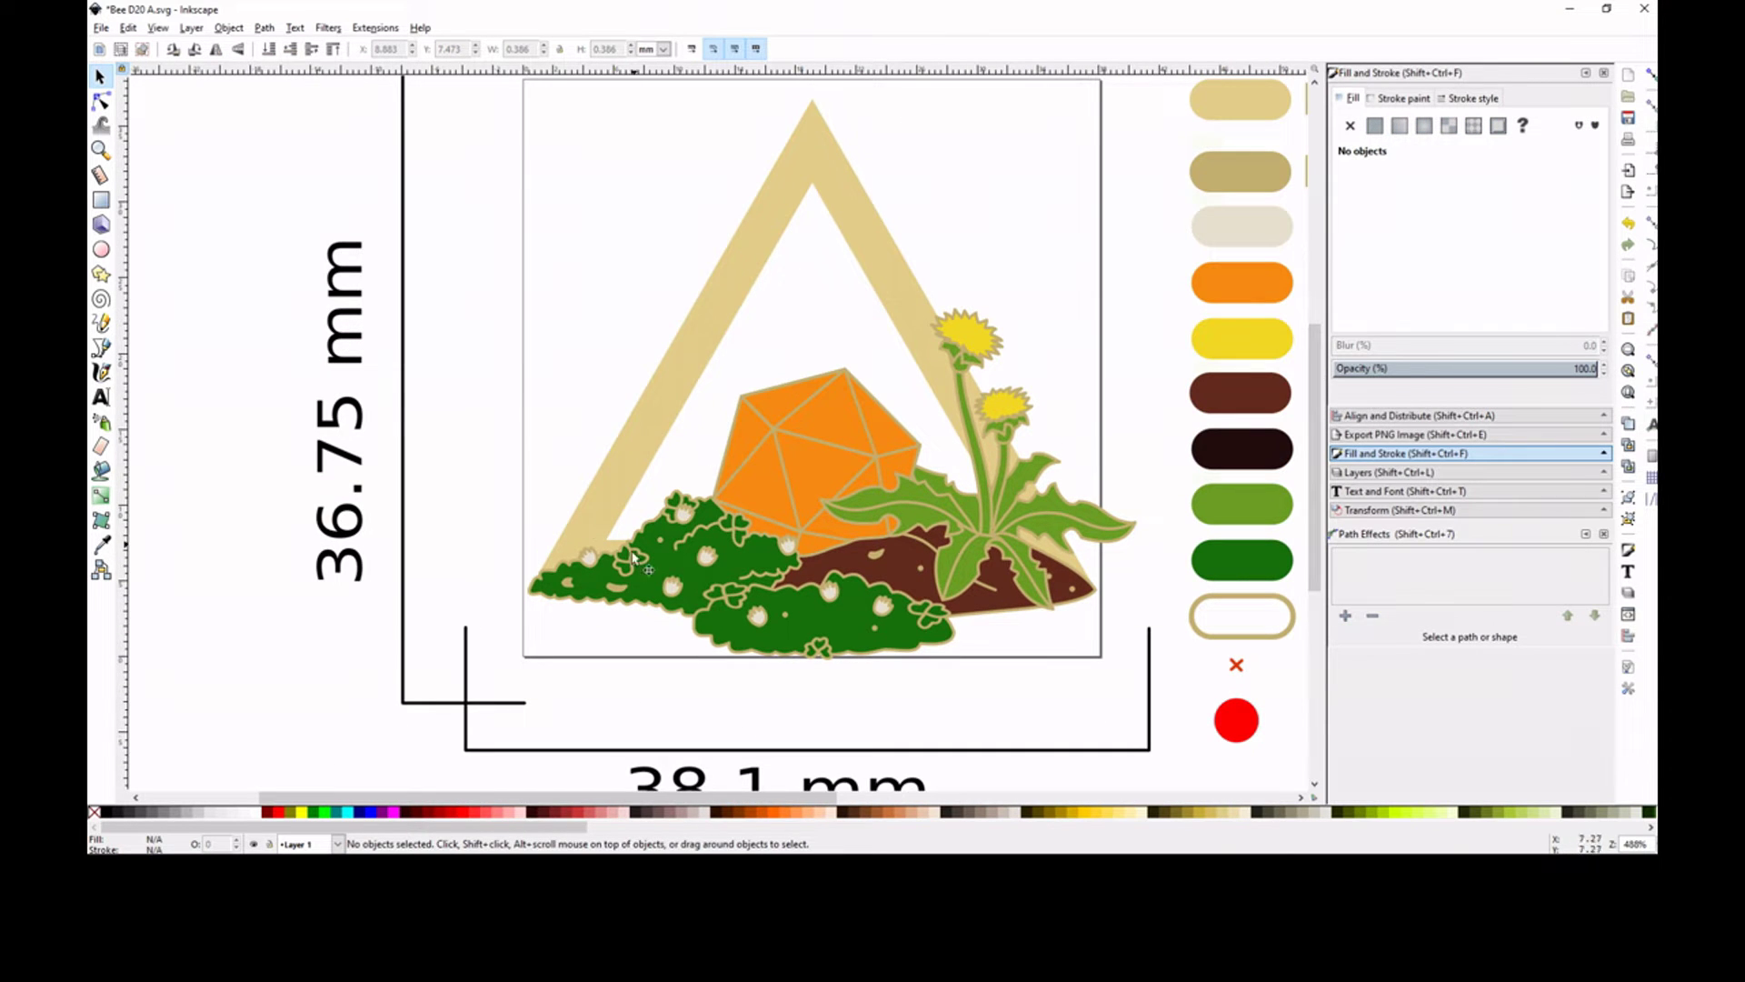
Draw a freehand wavy vine about 8.4 mm wide and 11.2 mm tall over the triangle's left leg and apply the light green style.
scroll(625, 549, up, 2)
key(p)
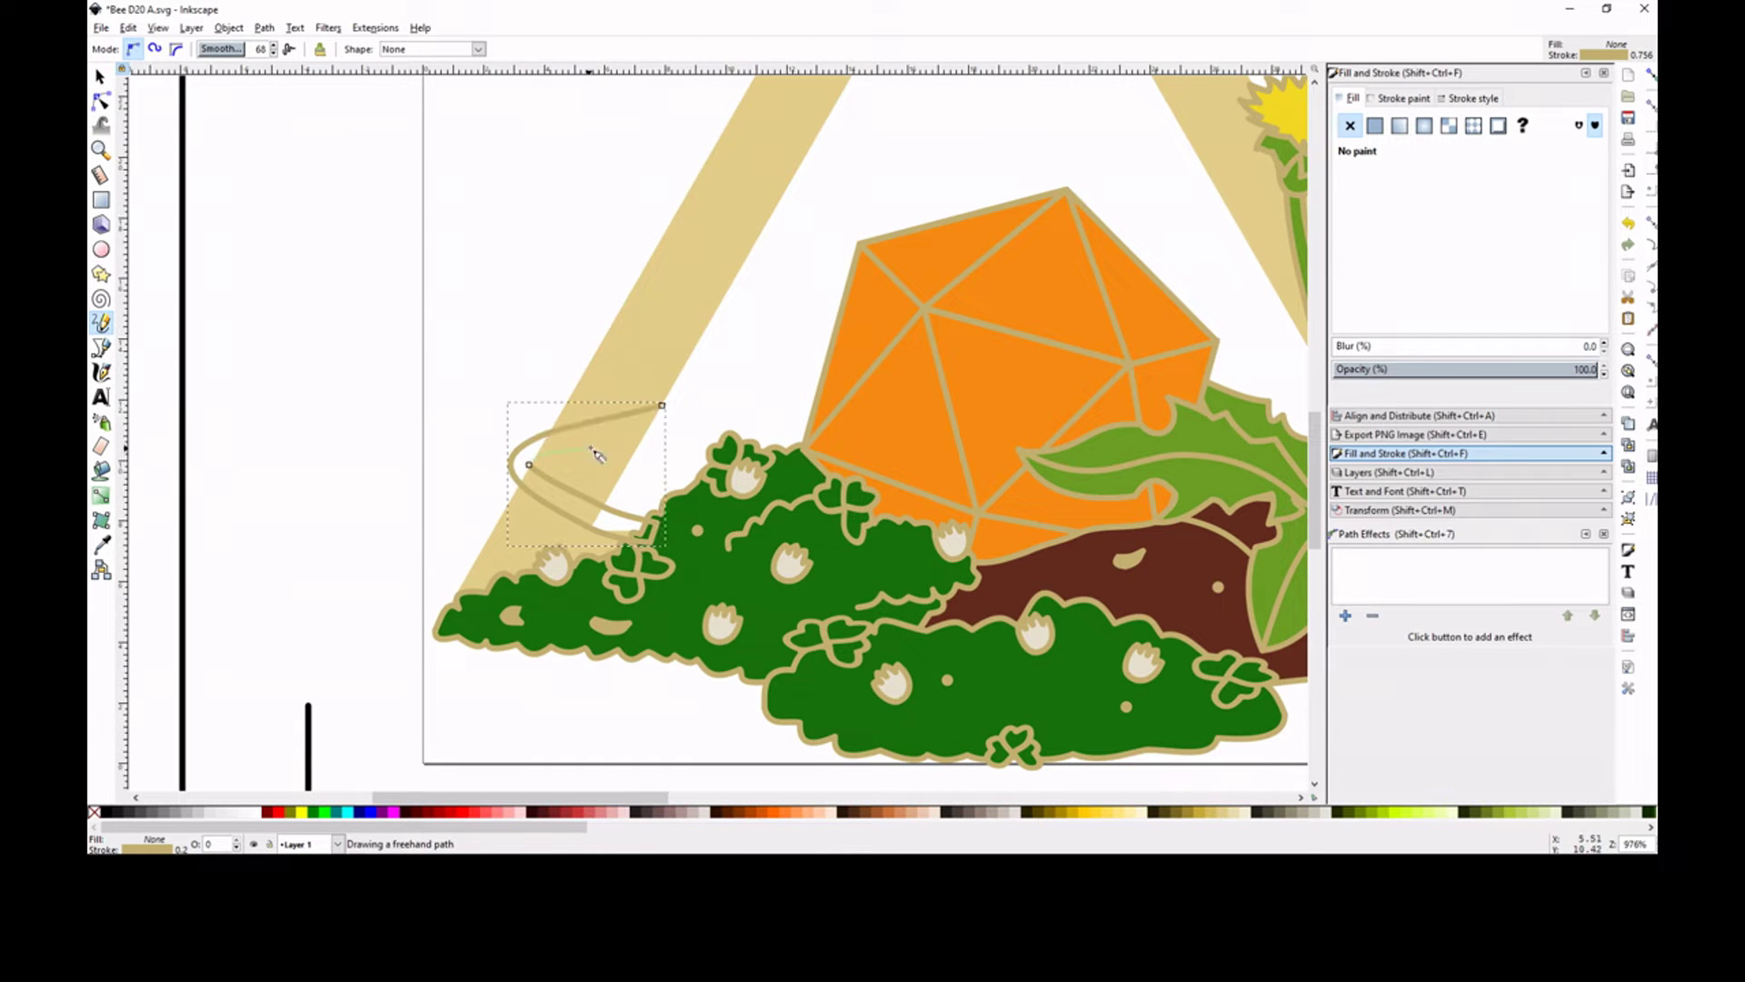
drag(637, 279, 741, 262)
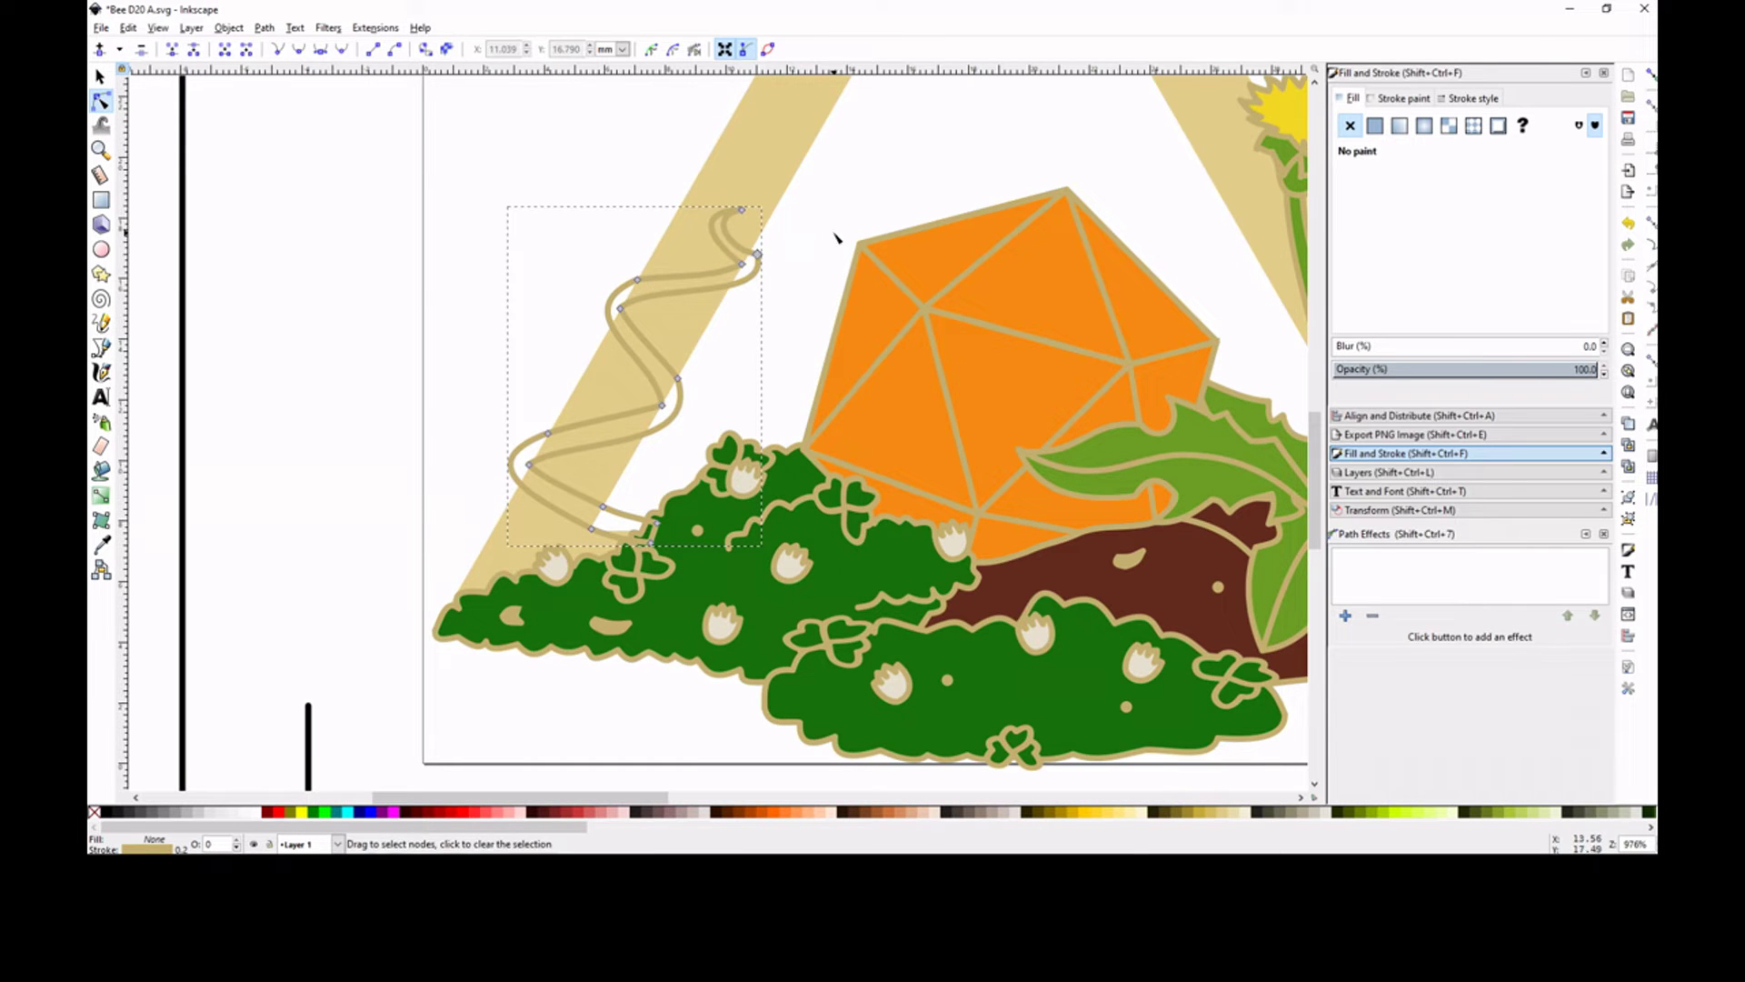
key(ctrl+shift+v)
key(n)
key(s)
key(Page_Up)
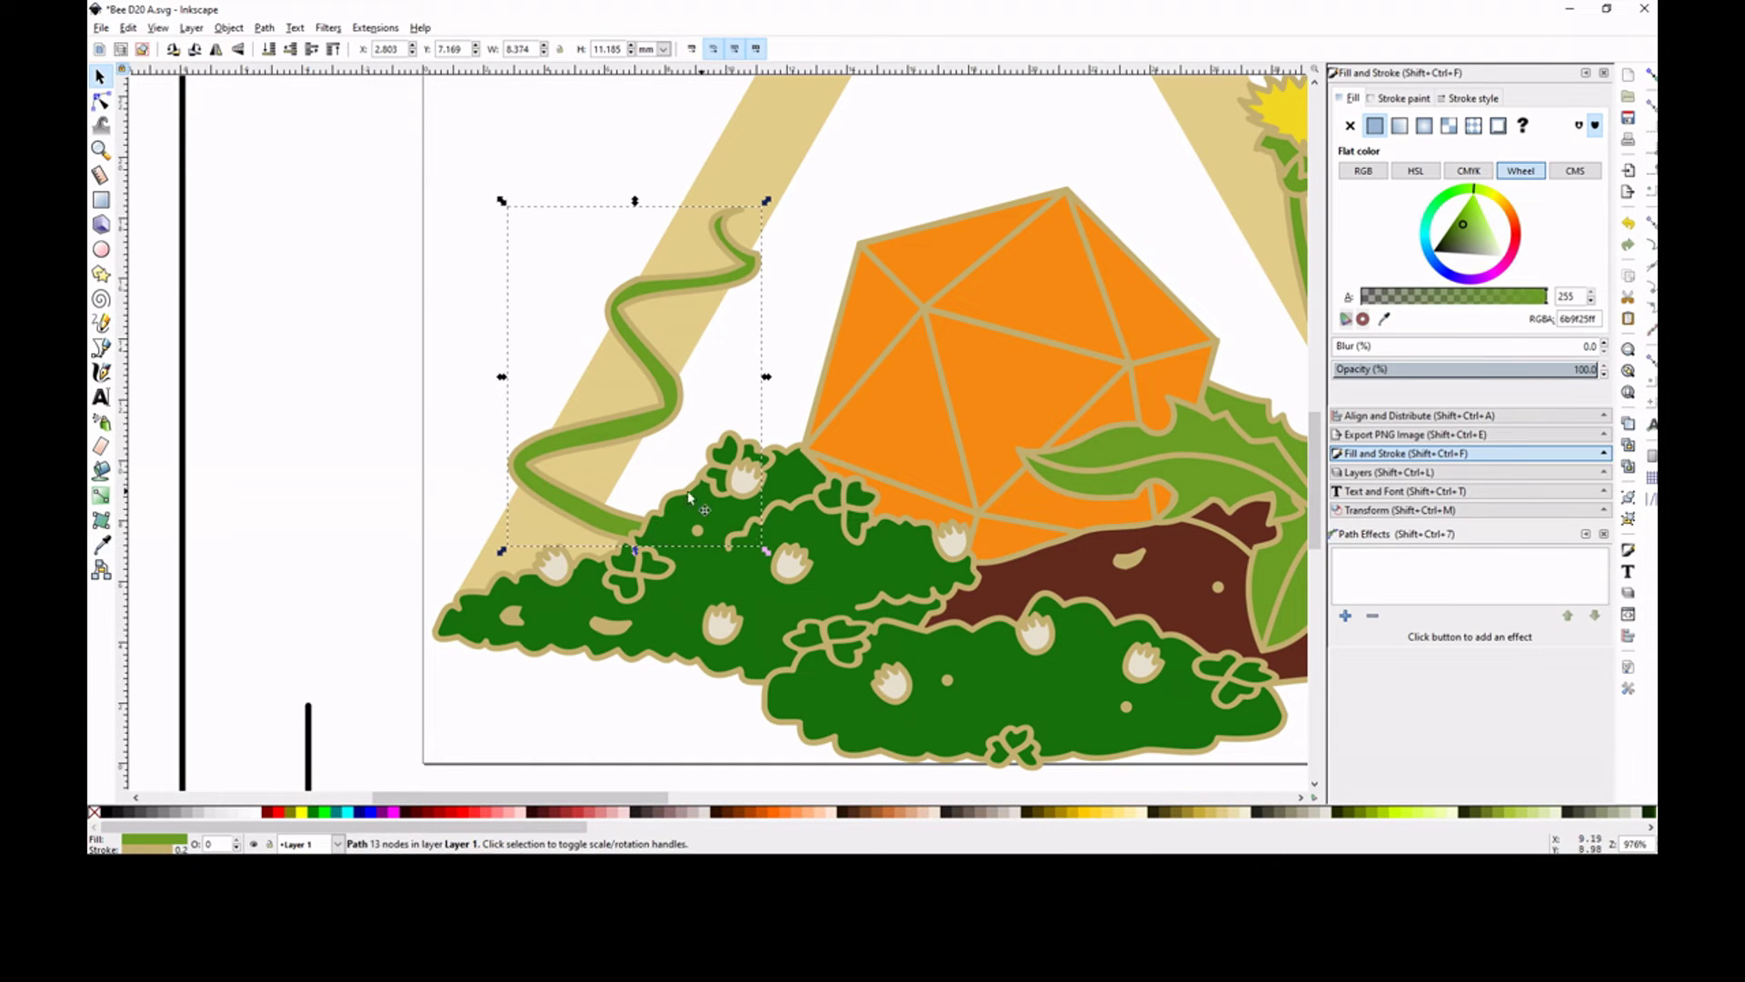
Refine the vine and use red helper shapes to cut away the stretches that pass behind the triangle's left leg.
click(101, 100)
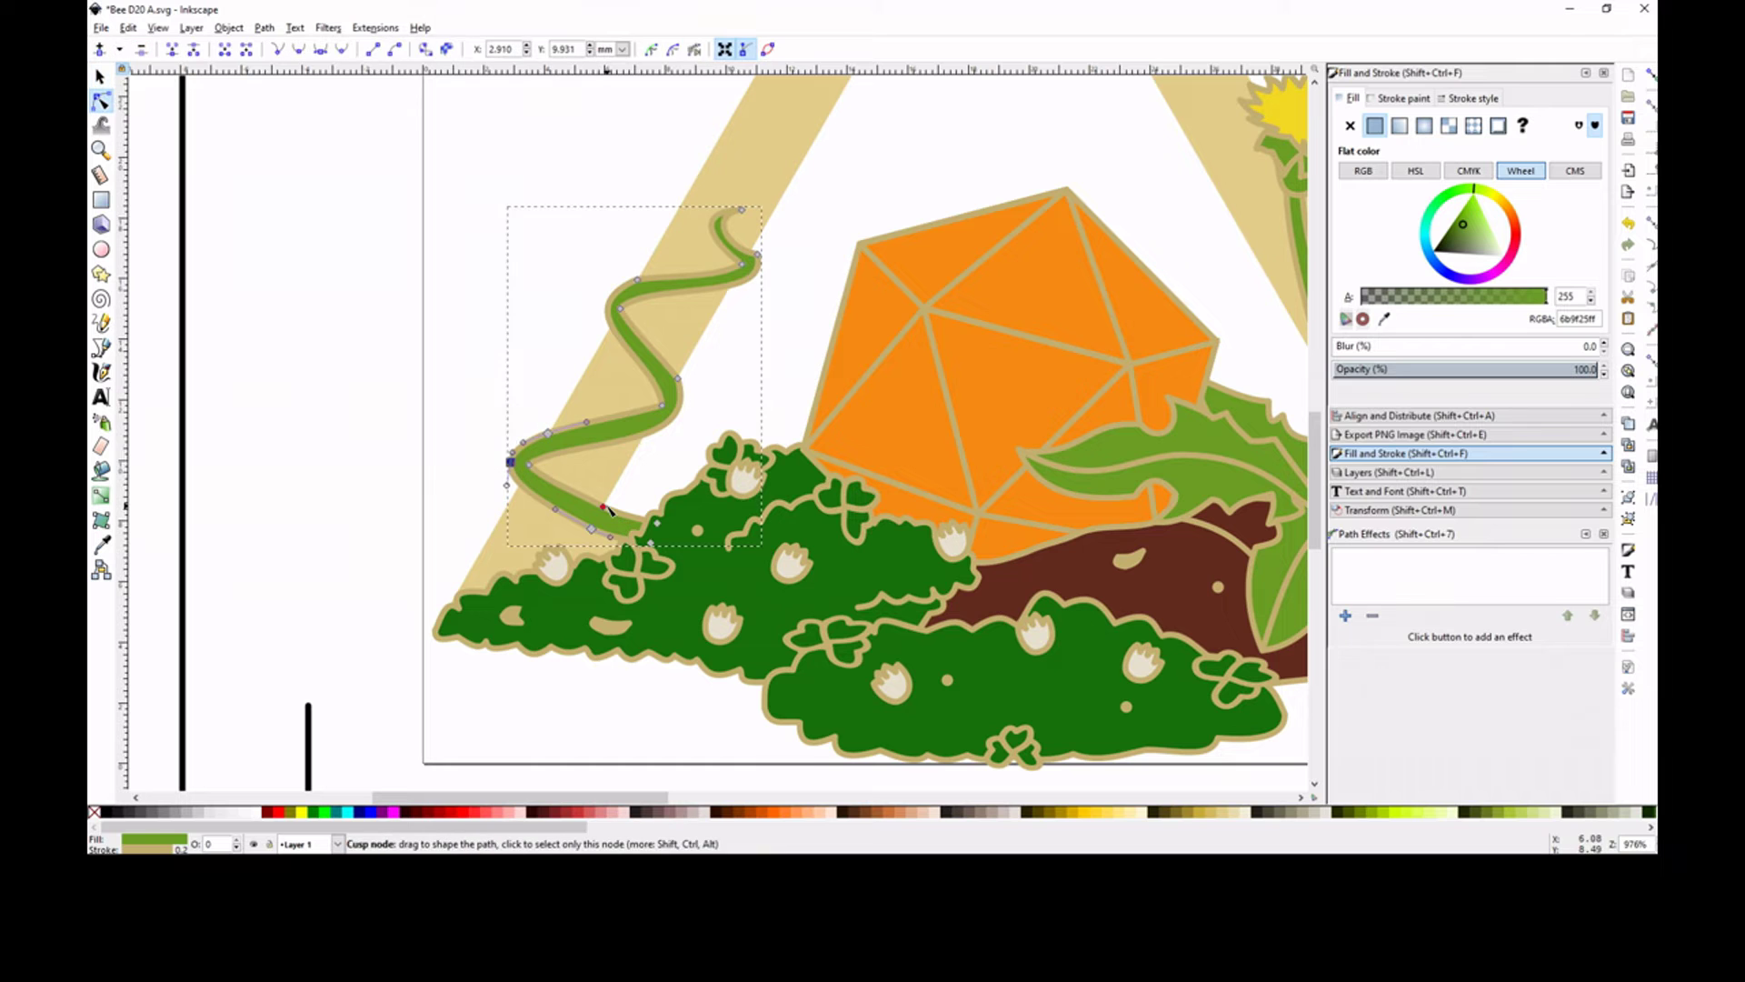
click(526, 482)
click(750, 334)
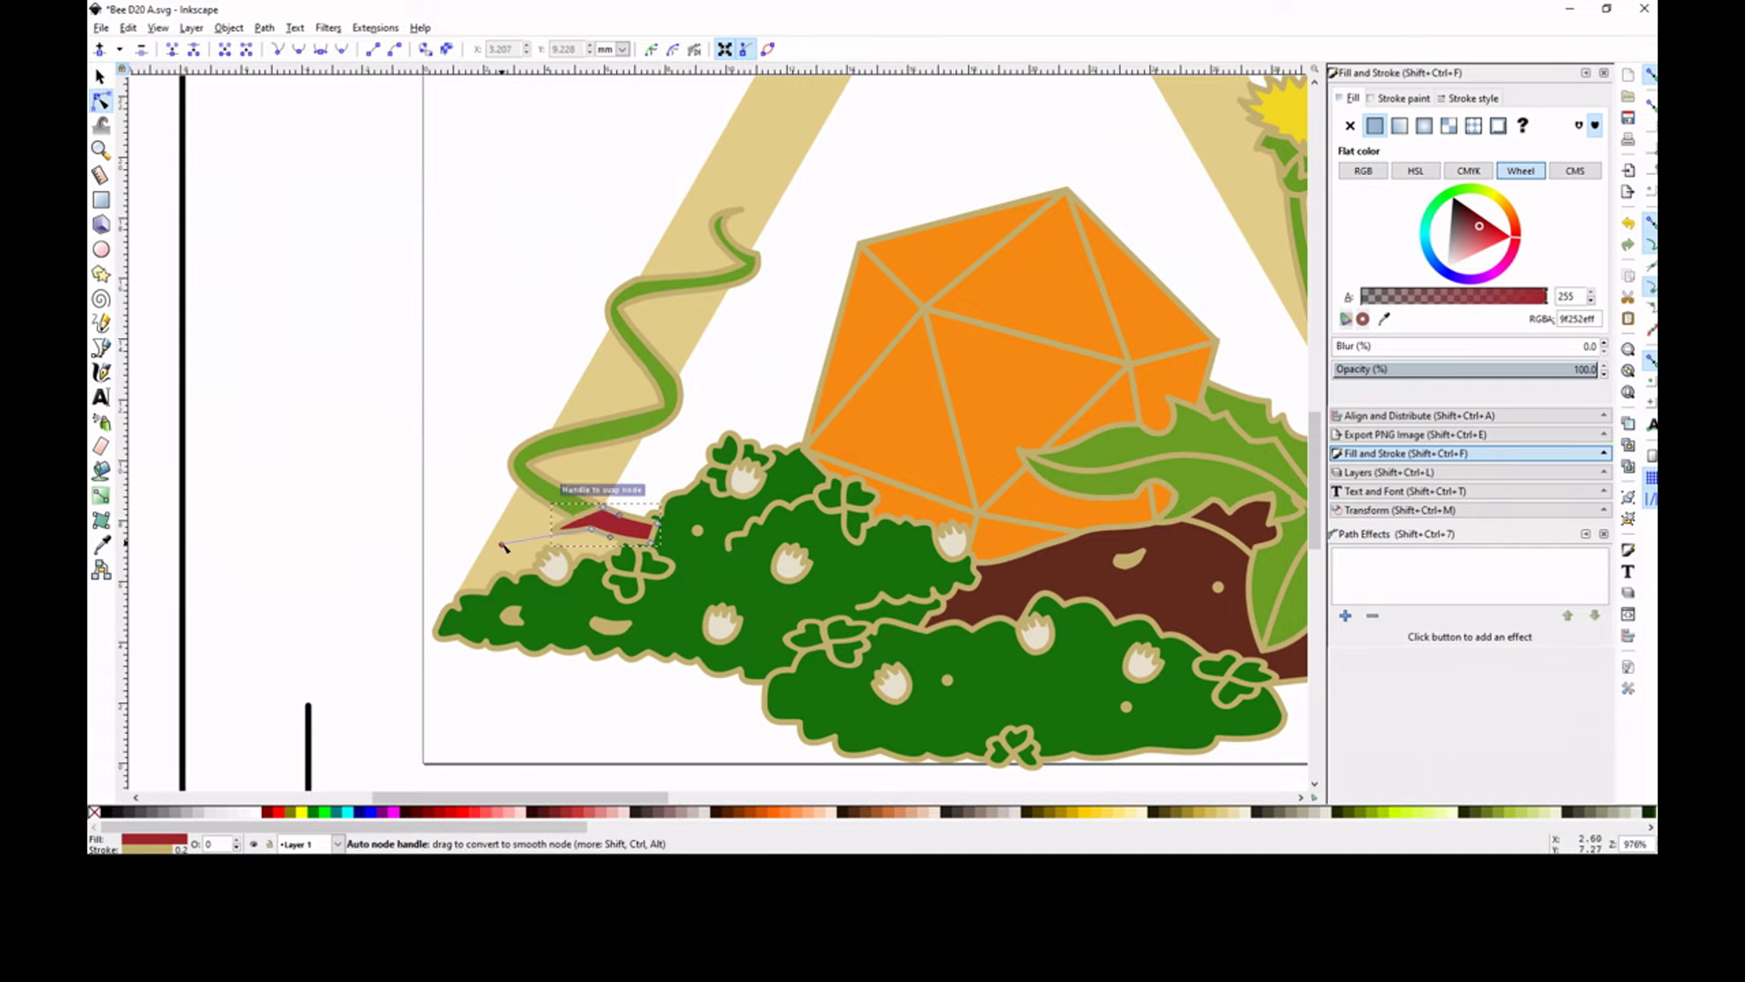
click(572, 499)
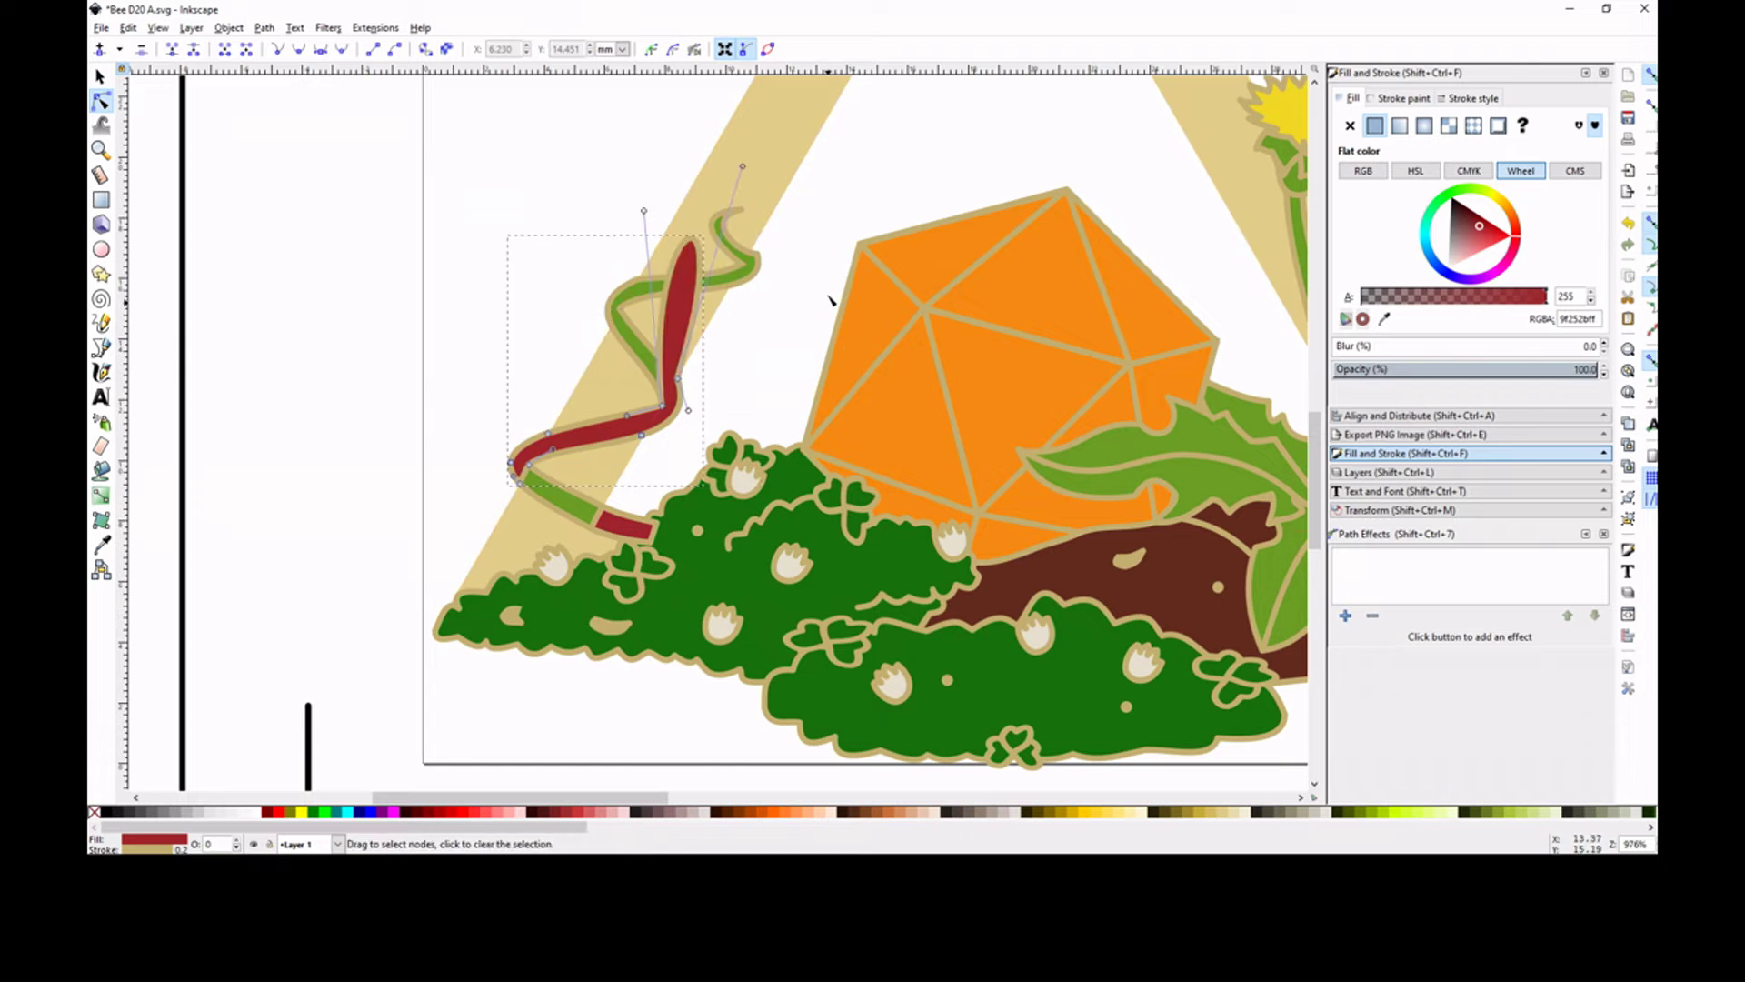
right_click(641, 340)
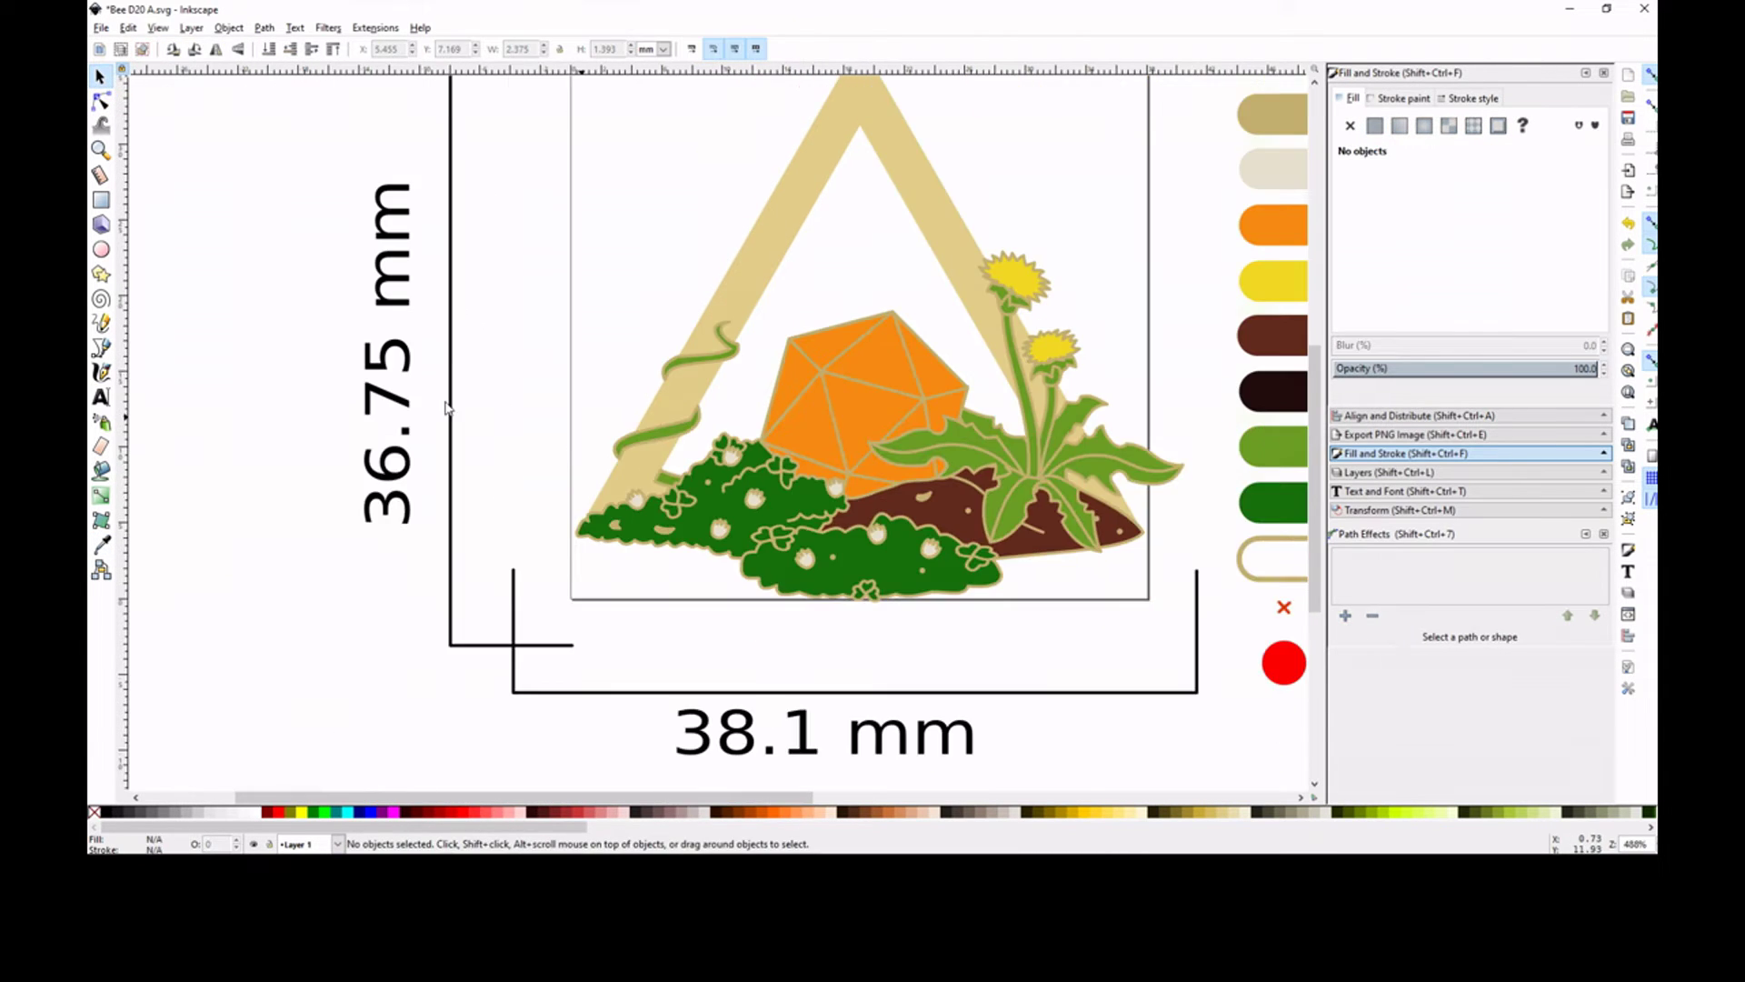
Draw a freehand leaf about 1.8 mm wide and 3.6 mm tall beside the triangle and fill it with the dark green swatch color.
key(p)
drag(627, 261, 625, 222)
key(n)
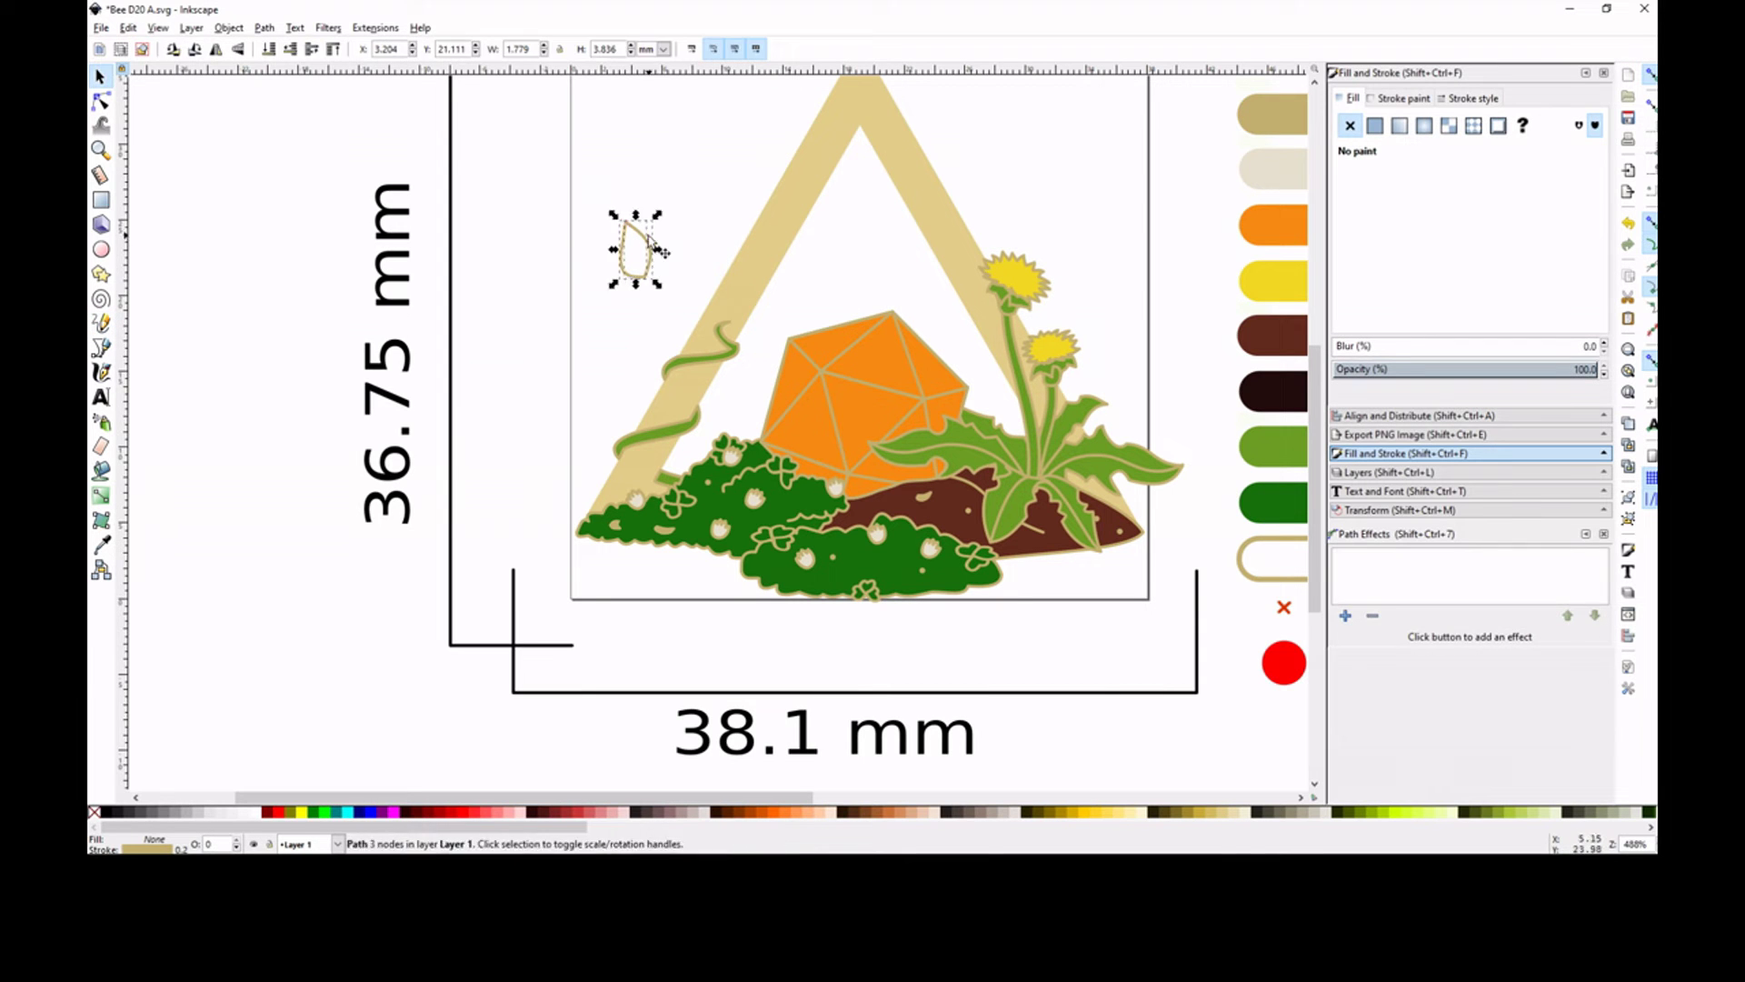
click(1375, 126)
click(1384, 319)
click(1275, 447)
click(1384, 319)
click(1274, 503)
Move the dark green leaf onto the vine and place a duplicate along the lower coil.
key(s)
drag(633, 252, 619, 364)
key(shift+5)
key(ctrl+d)
click(684, 337)
click(631, 406)
mouse_move(631, 401)
mouse_down()
mouse_move(623, 426)
mouse_move(609, 383)
mouse_up()
drag(623, 426, 682, 476)
Copy the leaf and place more leaves beside the vine's lower and upper coils.
right_click(647, 403)
click(694, 518)
key(Escape)
key(ctrl+v)
drag(599, 366, 671, 467)
click(642, 336)
key(ctrl+v)
drag(641, 336, 684, 388)
key(Escape)
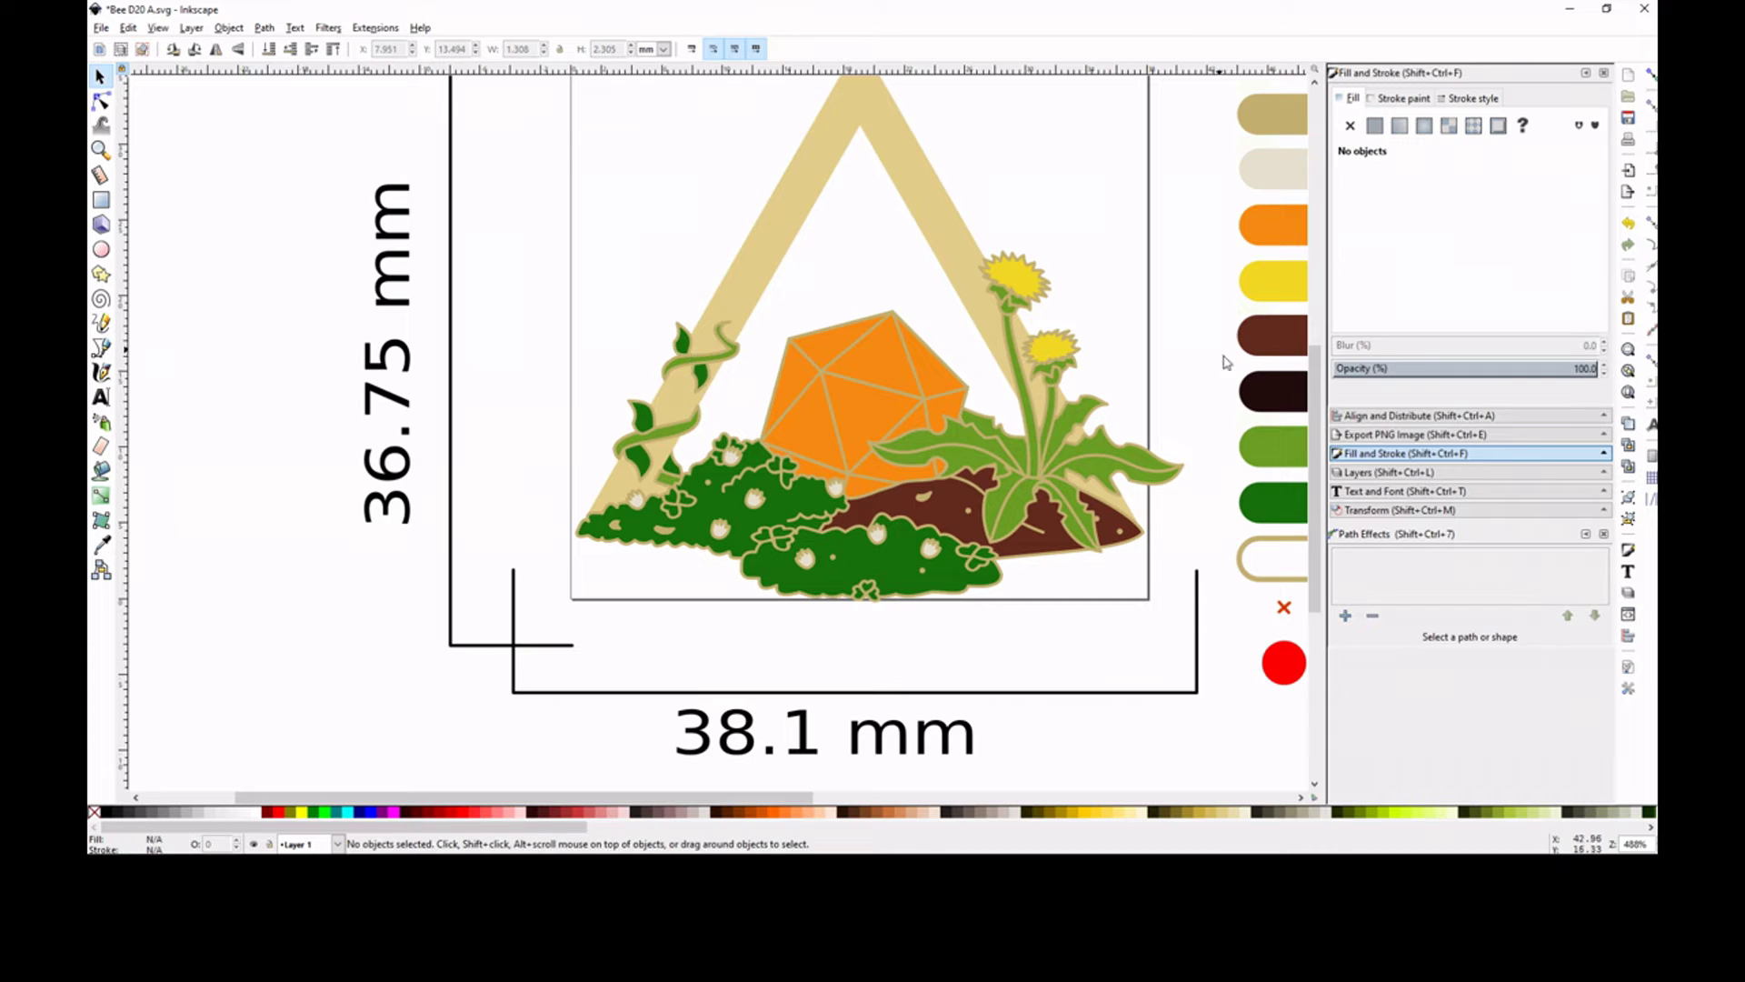
Draw a small freehand flower outline with pointed petals in the empty area beside the triangle's left leg and adjust its nodes.
scroll(1297, 370, up, 3)
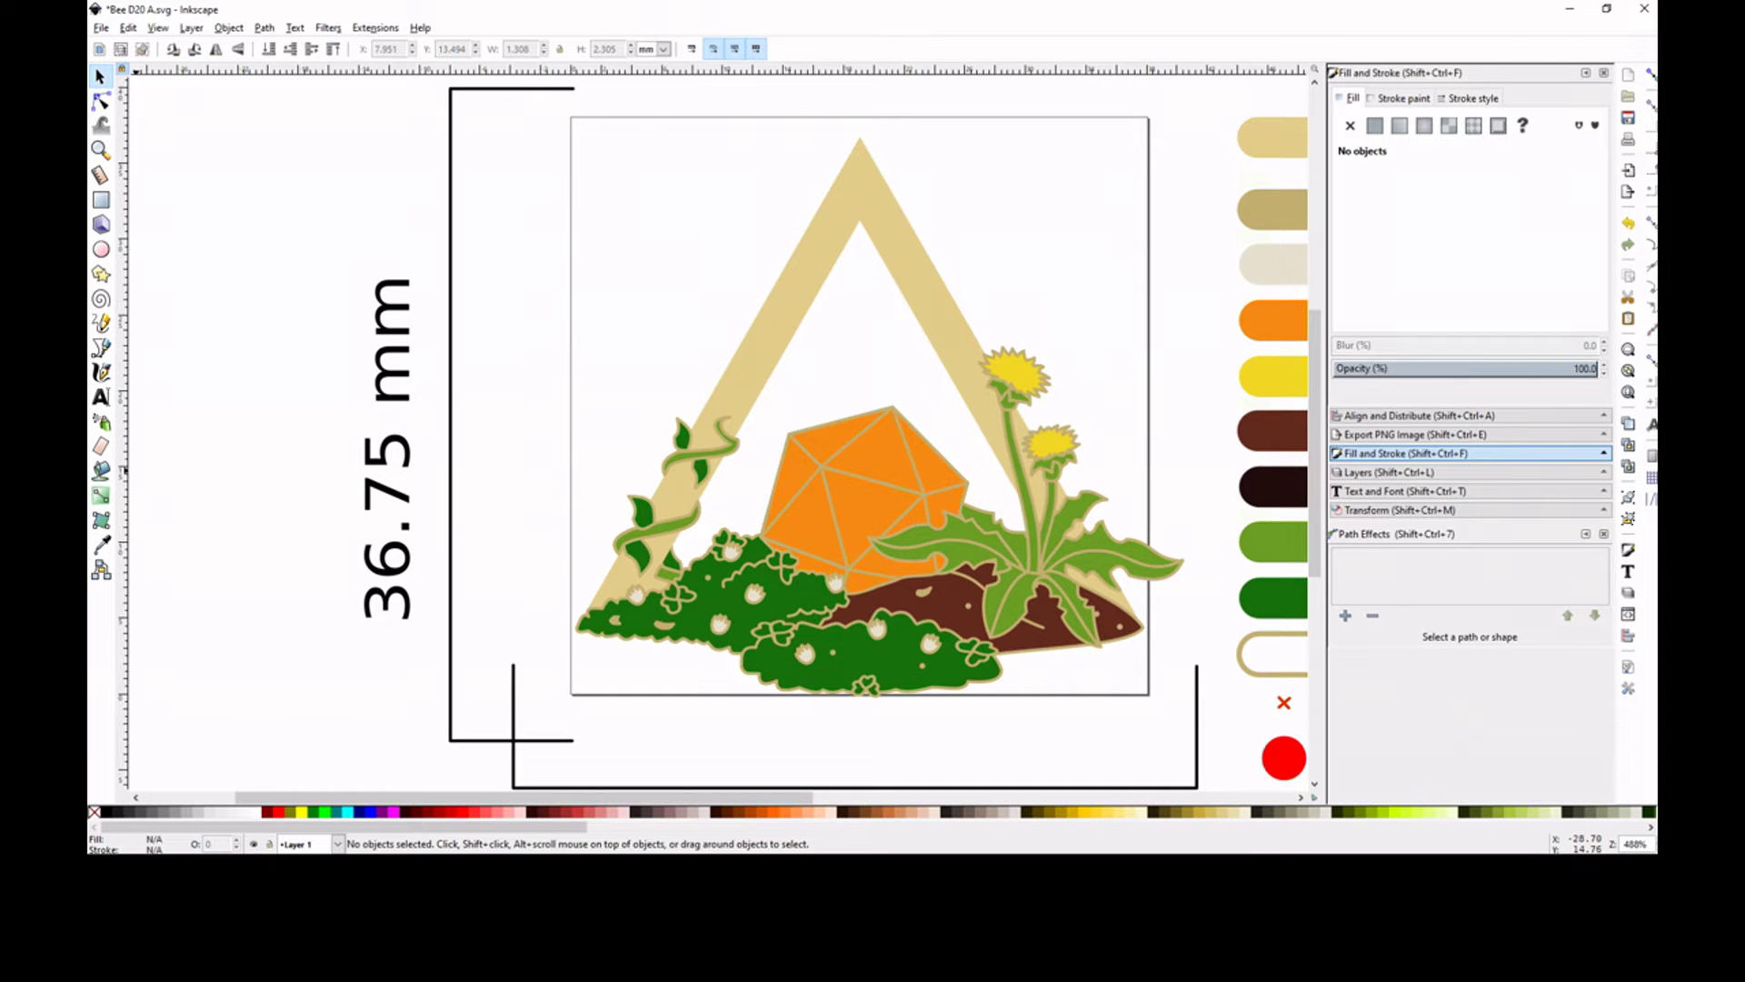
key(p)
scroll(604, 232, up, 2)
mouse_move(578, 216)
mouse_down()
mouse_move(614, 233)
mouse_move(593, 269)
mouse_move(580, 217)
mouse_move(561, 225)
mouse_move(575, 289)
mouse_up()
click(576, 264)
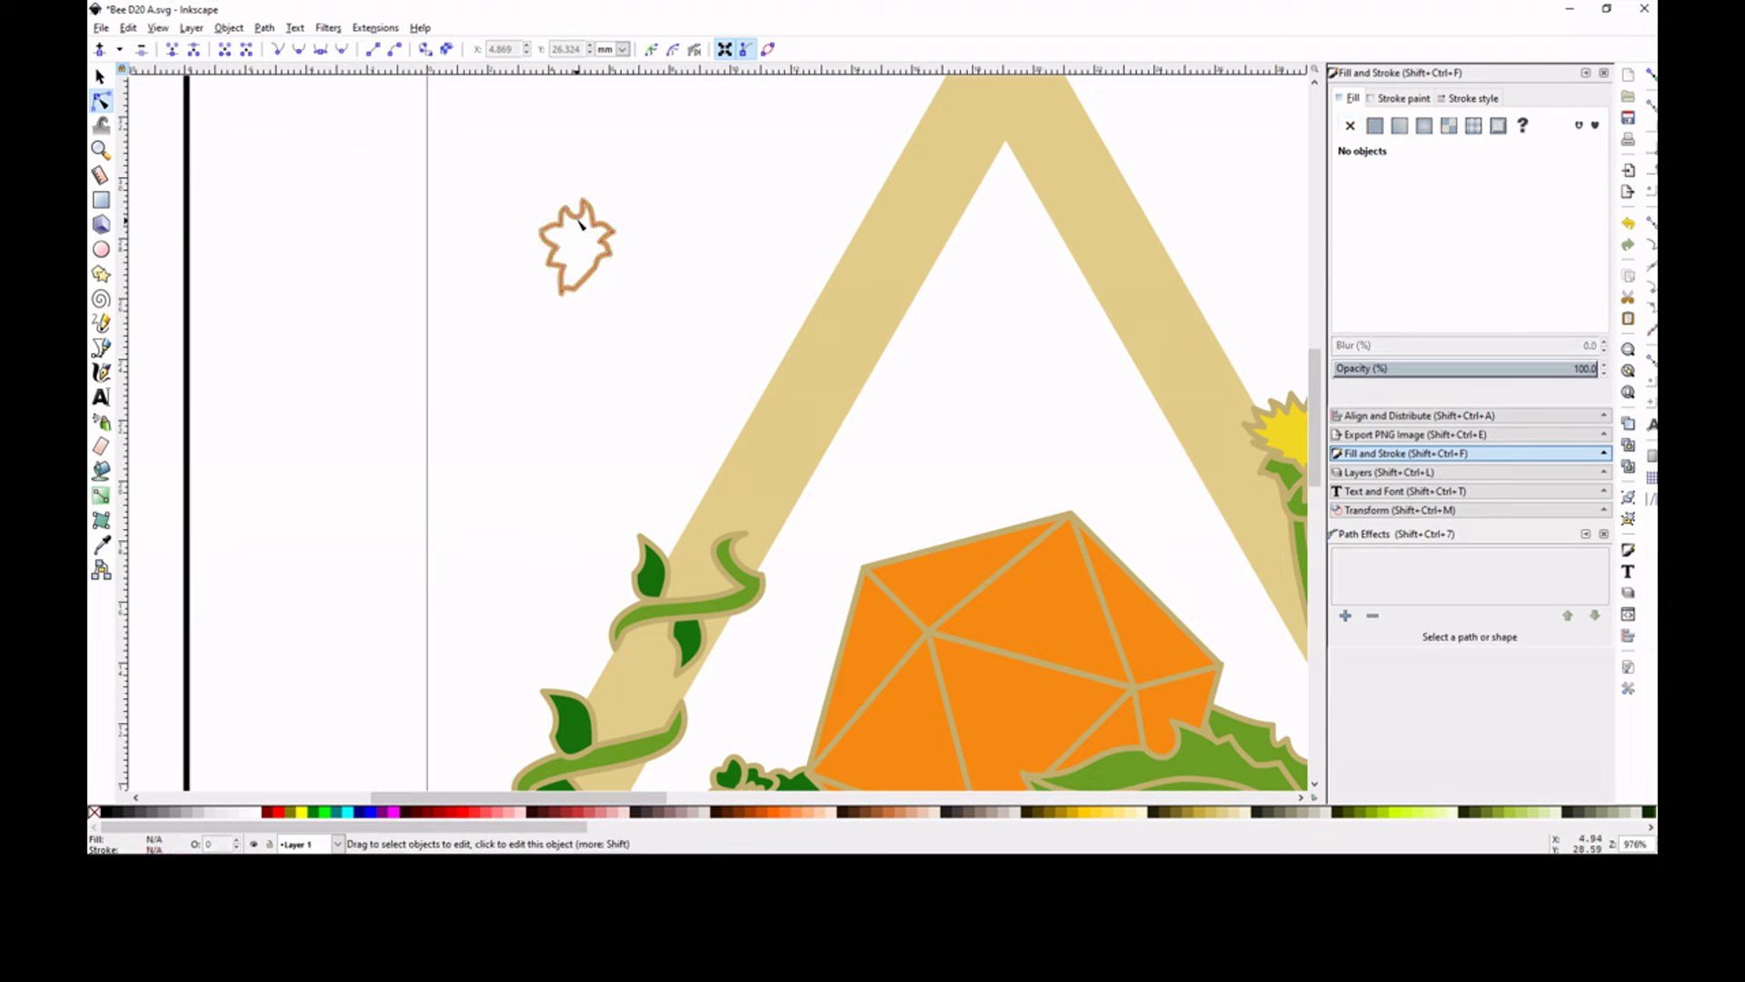
click(585, 196)
click(397, 218)
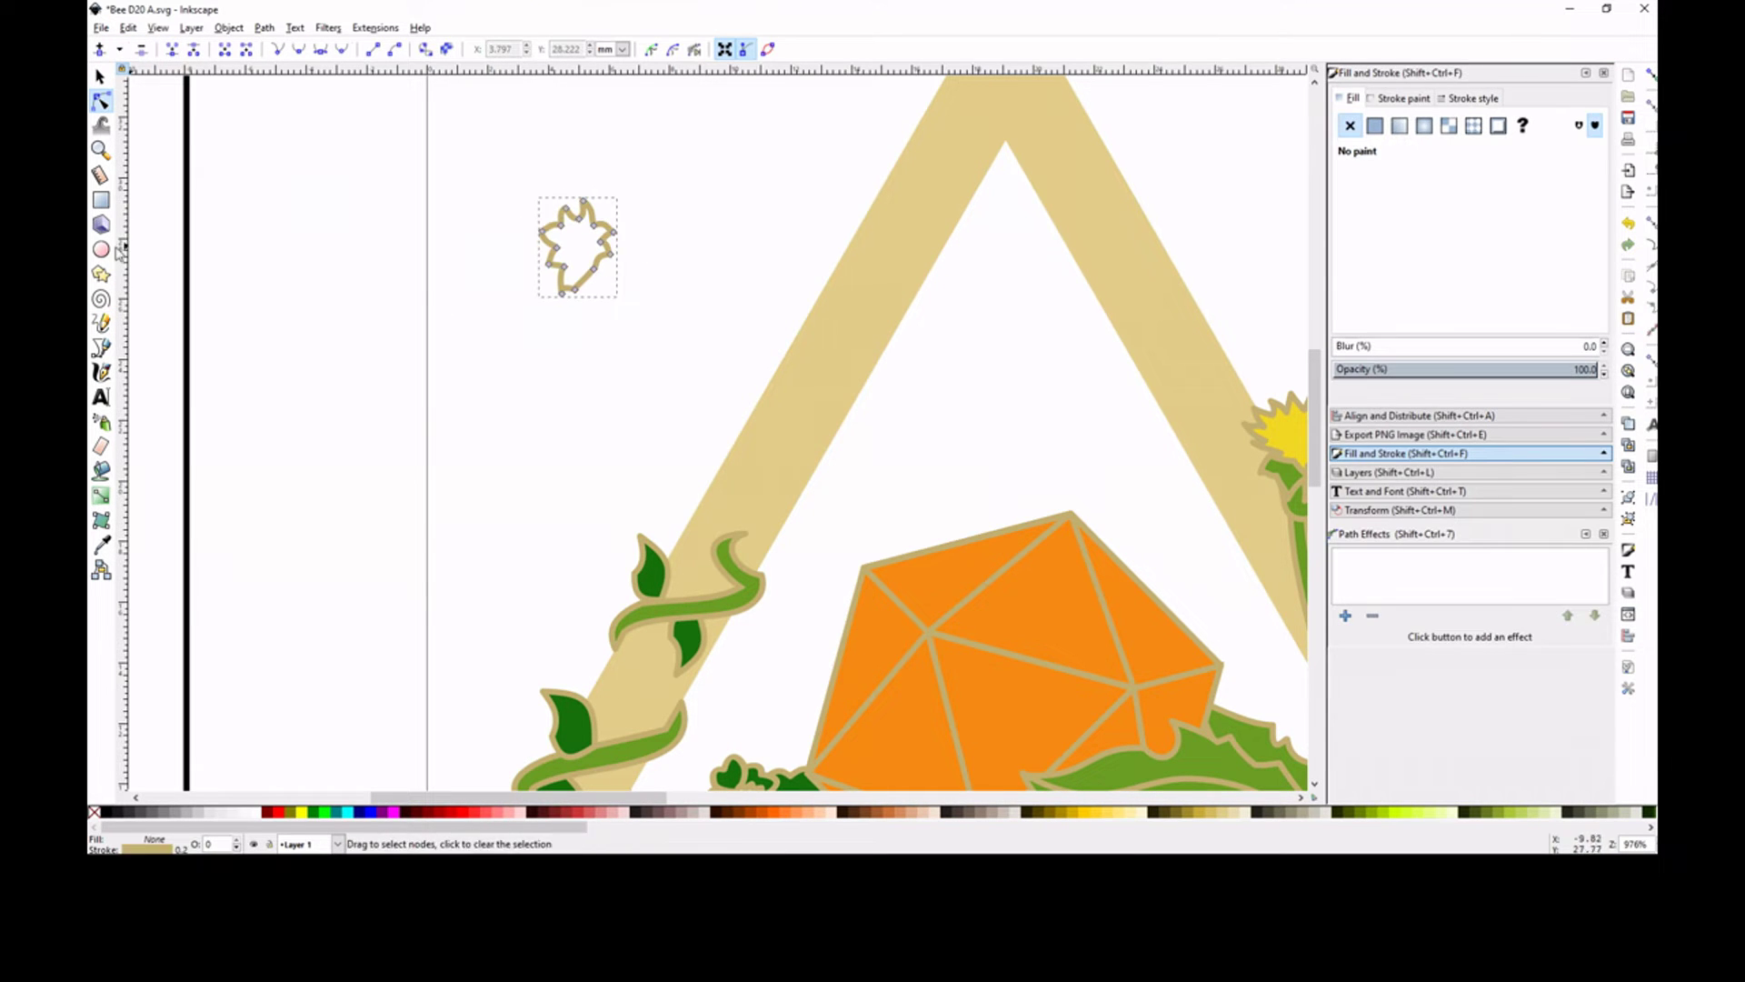
Draw a circle about 1.1 mm across and place it at the center of the pointed flower outline.
key(e)
drag(309, 261, 335, 288)
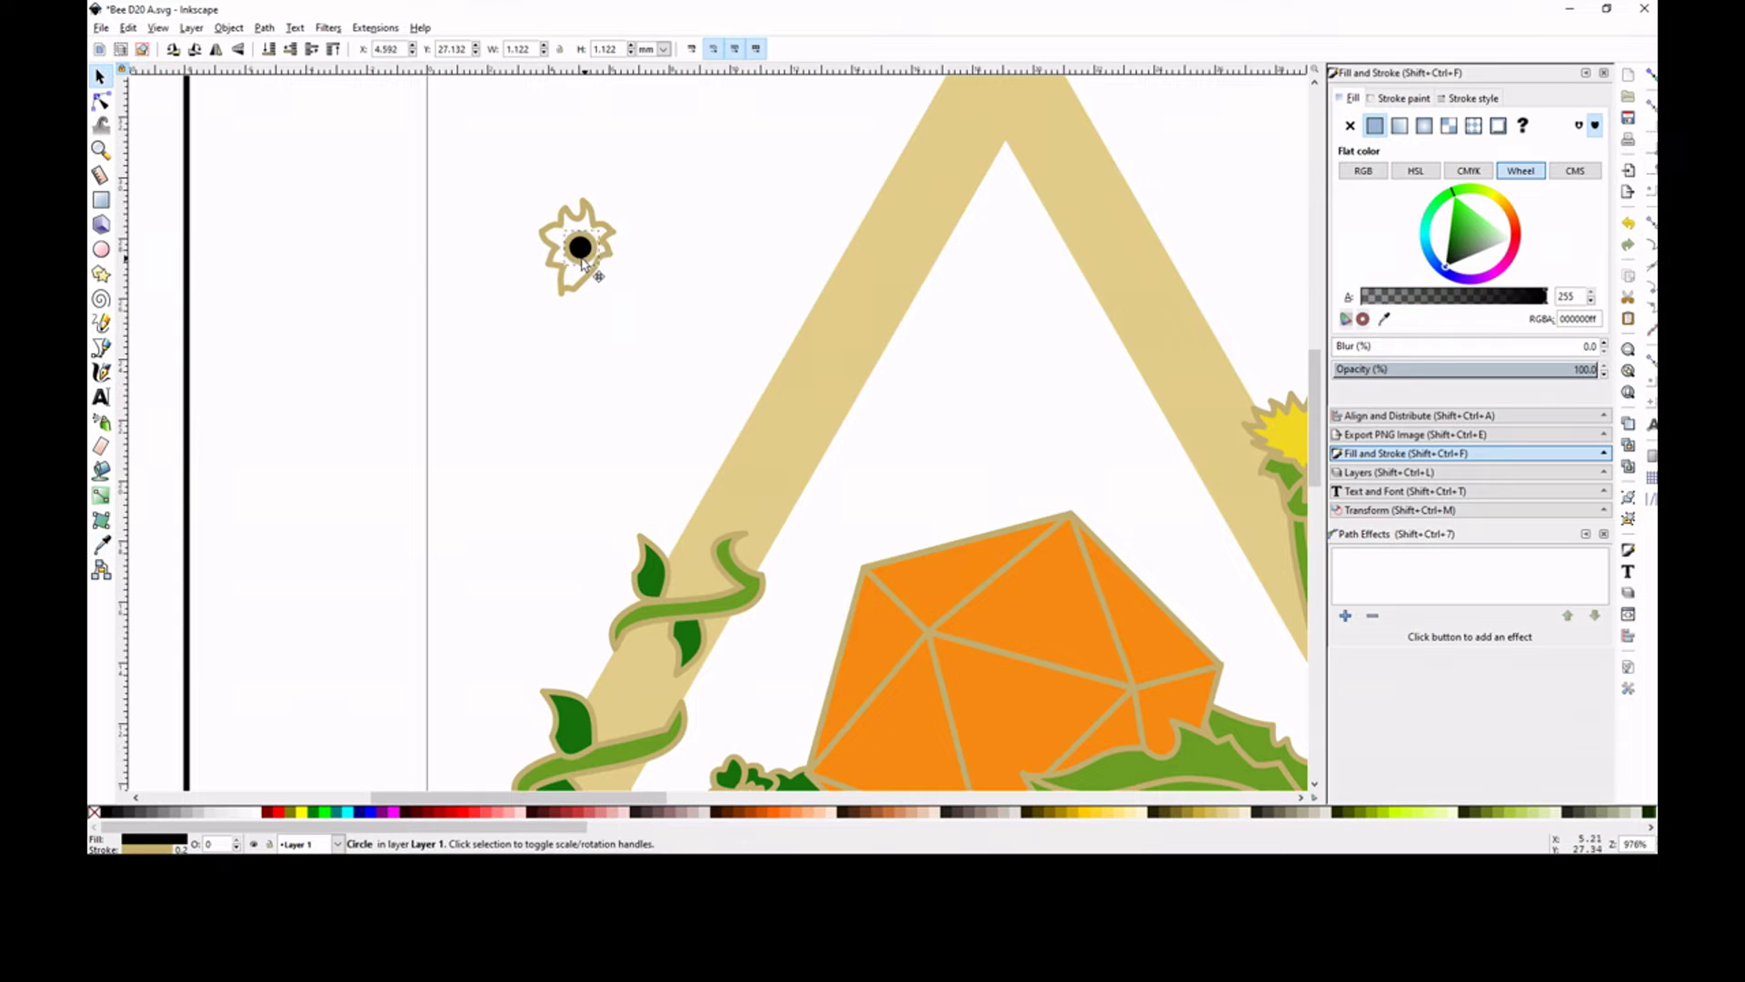
Fill the pointed outline around the small circle with flat black as the bee's head.
click(582, 289)
key(n)
click(1374, 126)
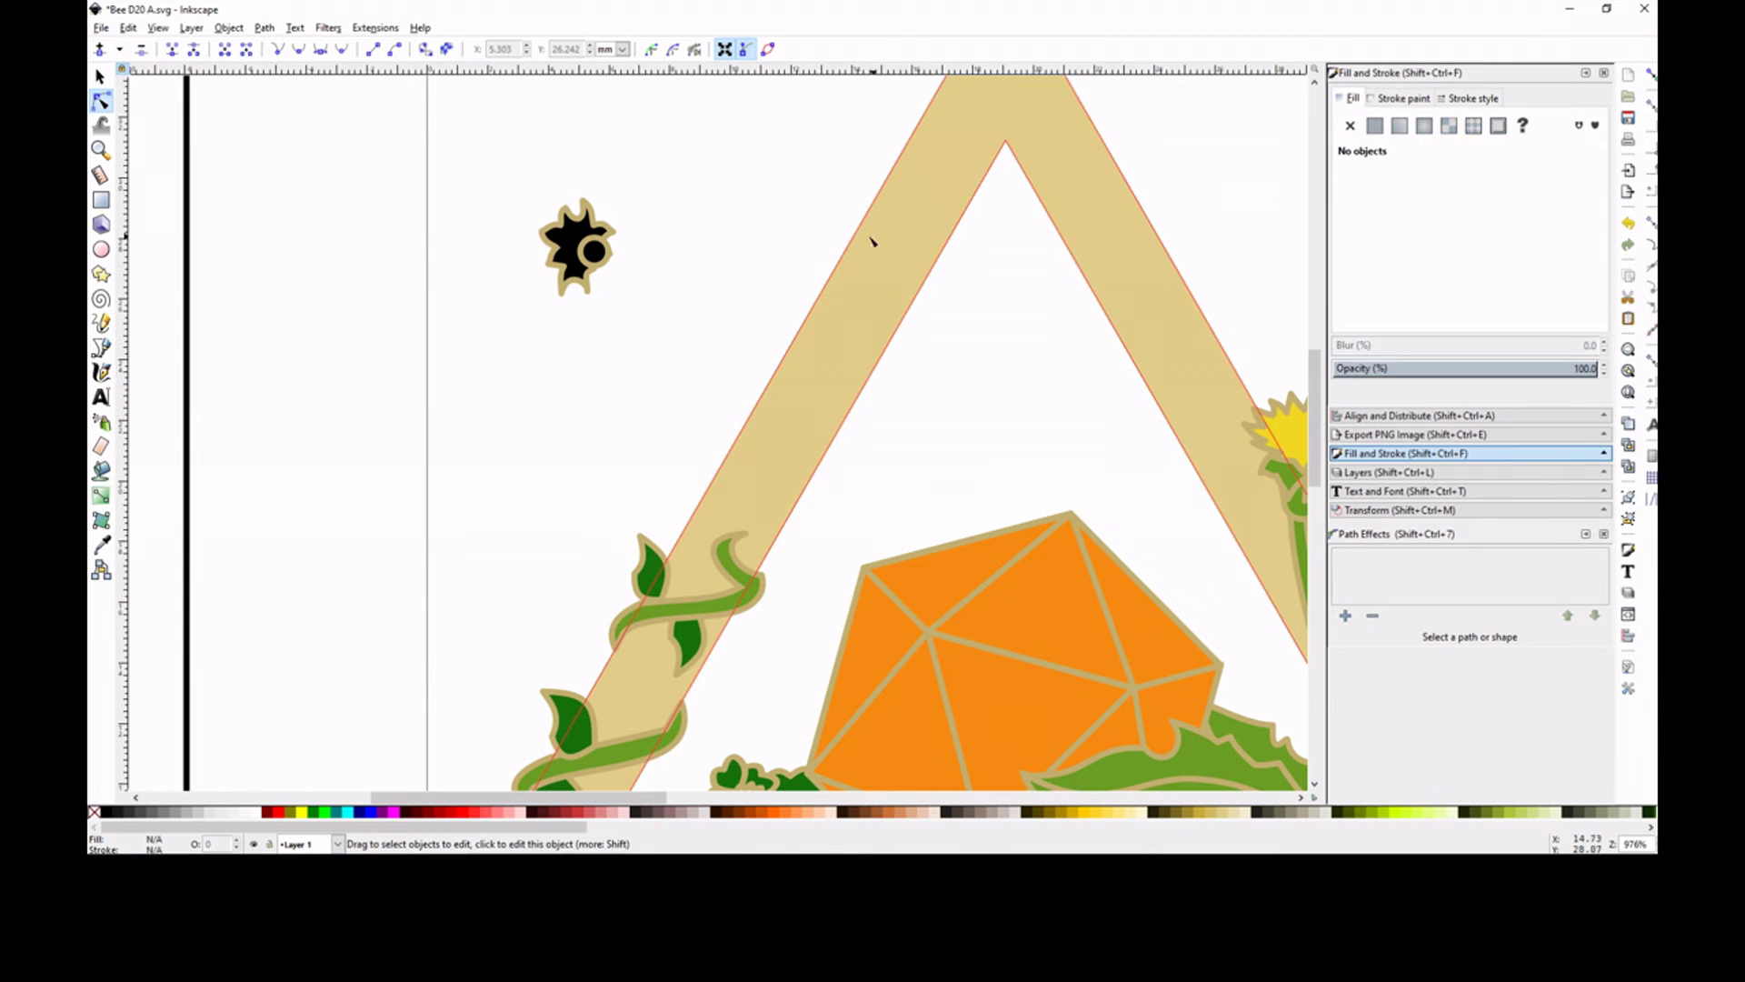
Draw a round thorax outline and a long oval abdomen outline freehand behind the black head.
key(p)
drag(559, 223, 605, 250)
key(n)
click(472, 242)
drag(509, 309, 550, 355)
key(p)
drag(479, 224, 497, 302)
Draw a freehand wing outline extending back from the thorax and adjust its nodes into a wide, rounded shape.
drag(509, 206, 279, 100)
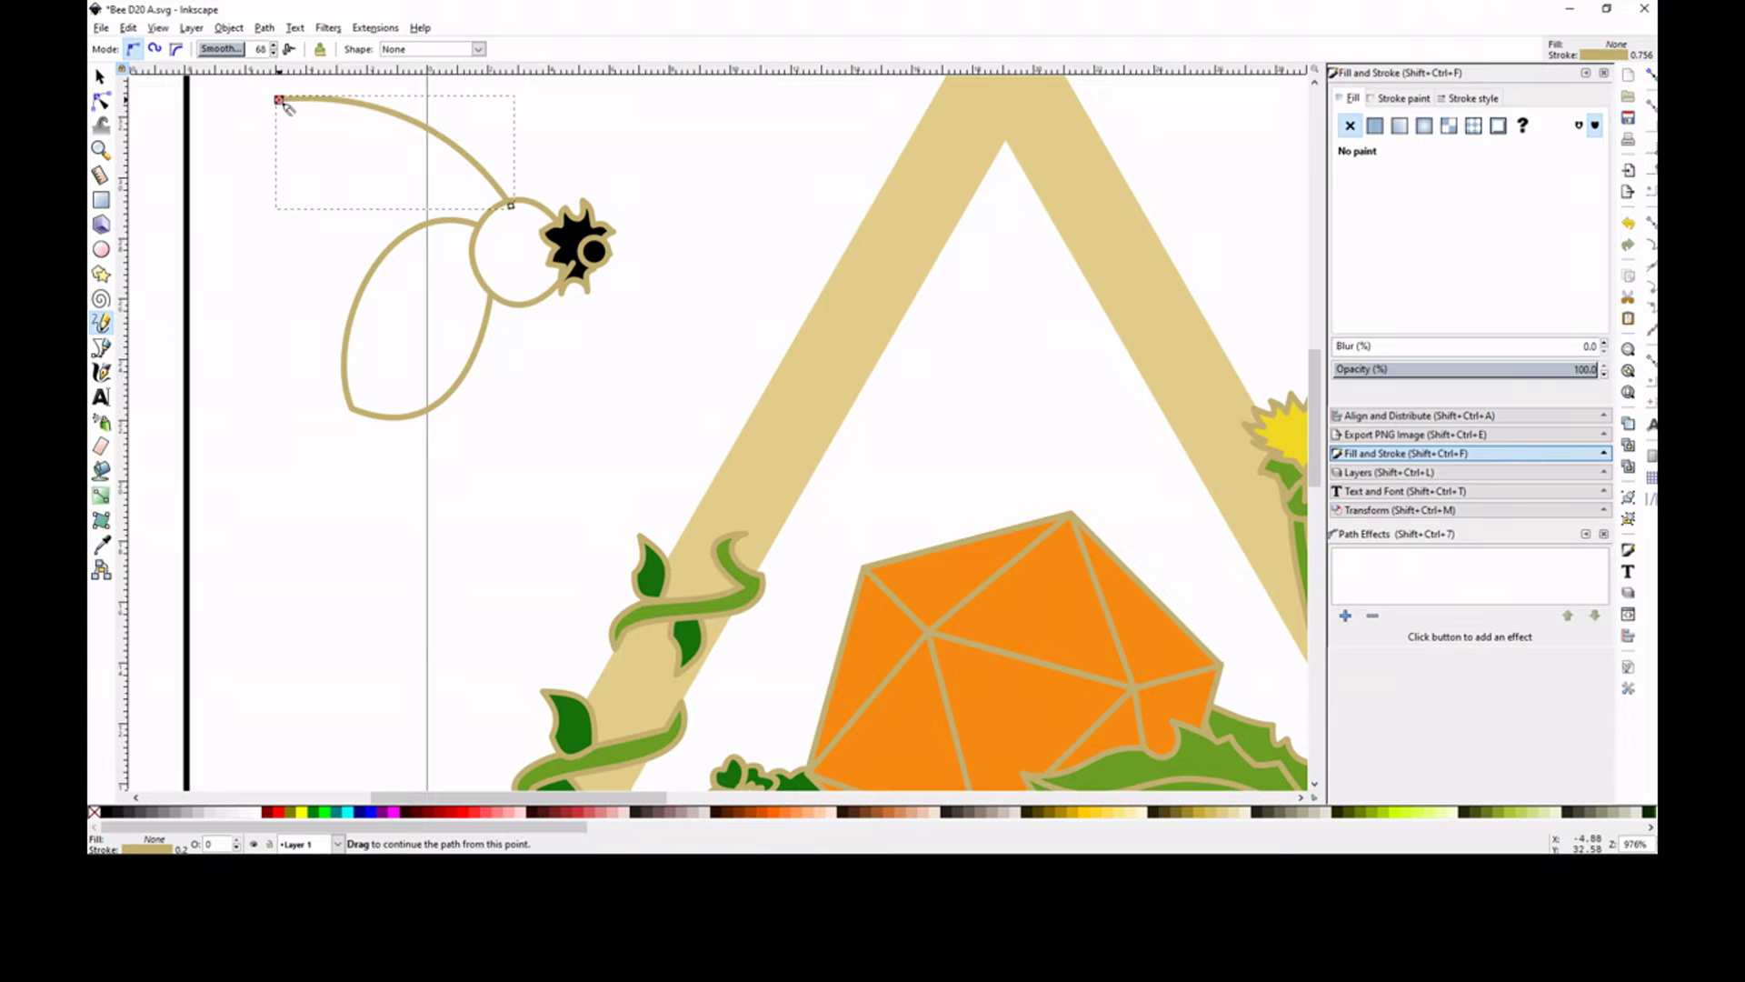
key(n)
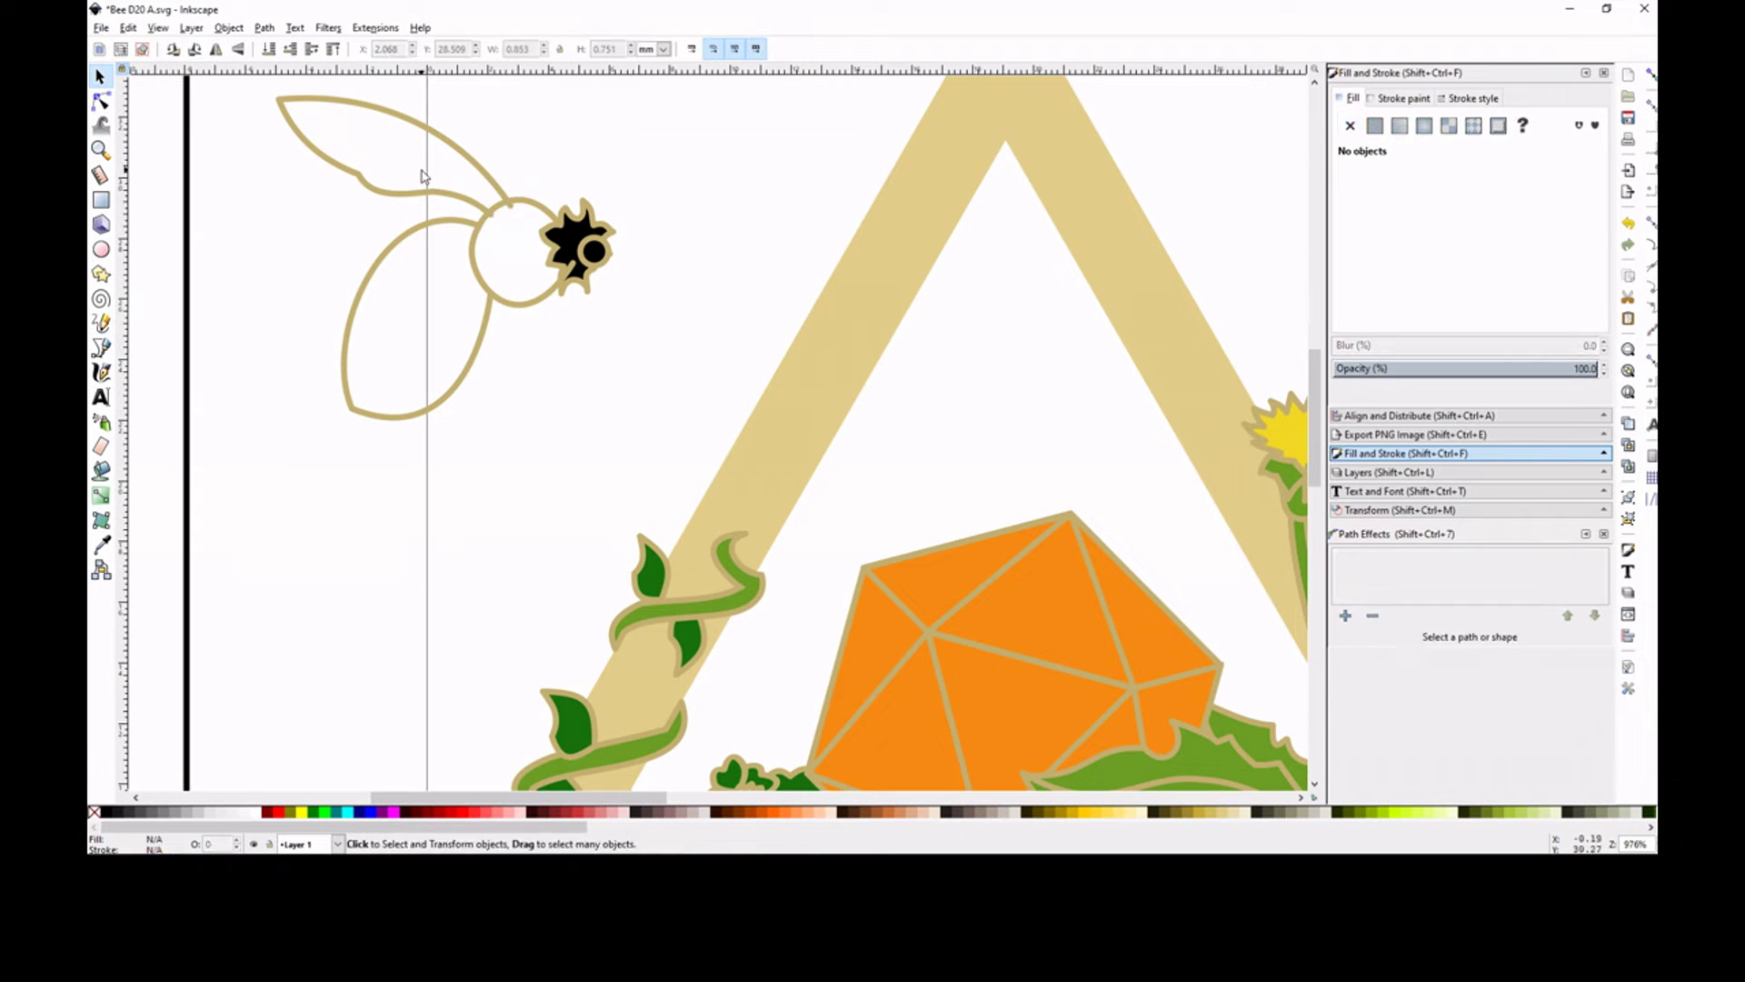
drag(491, 215, 476, 242)
drag(359, 175, 318, 203)
drag(294, 132, 248, 131)
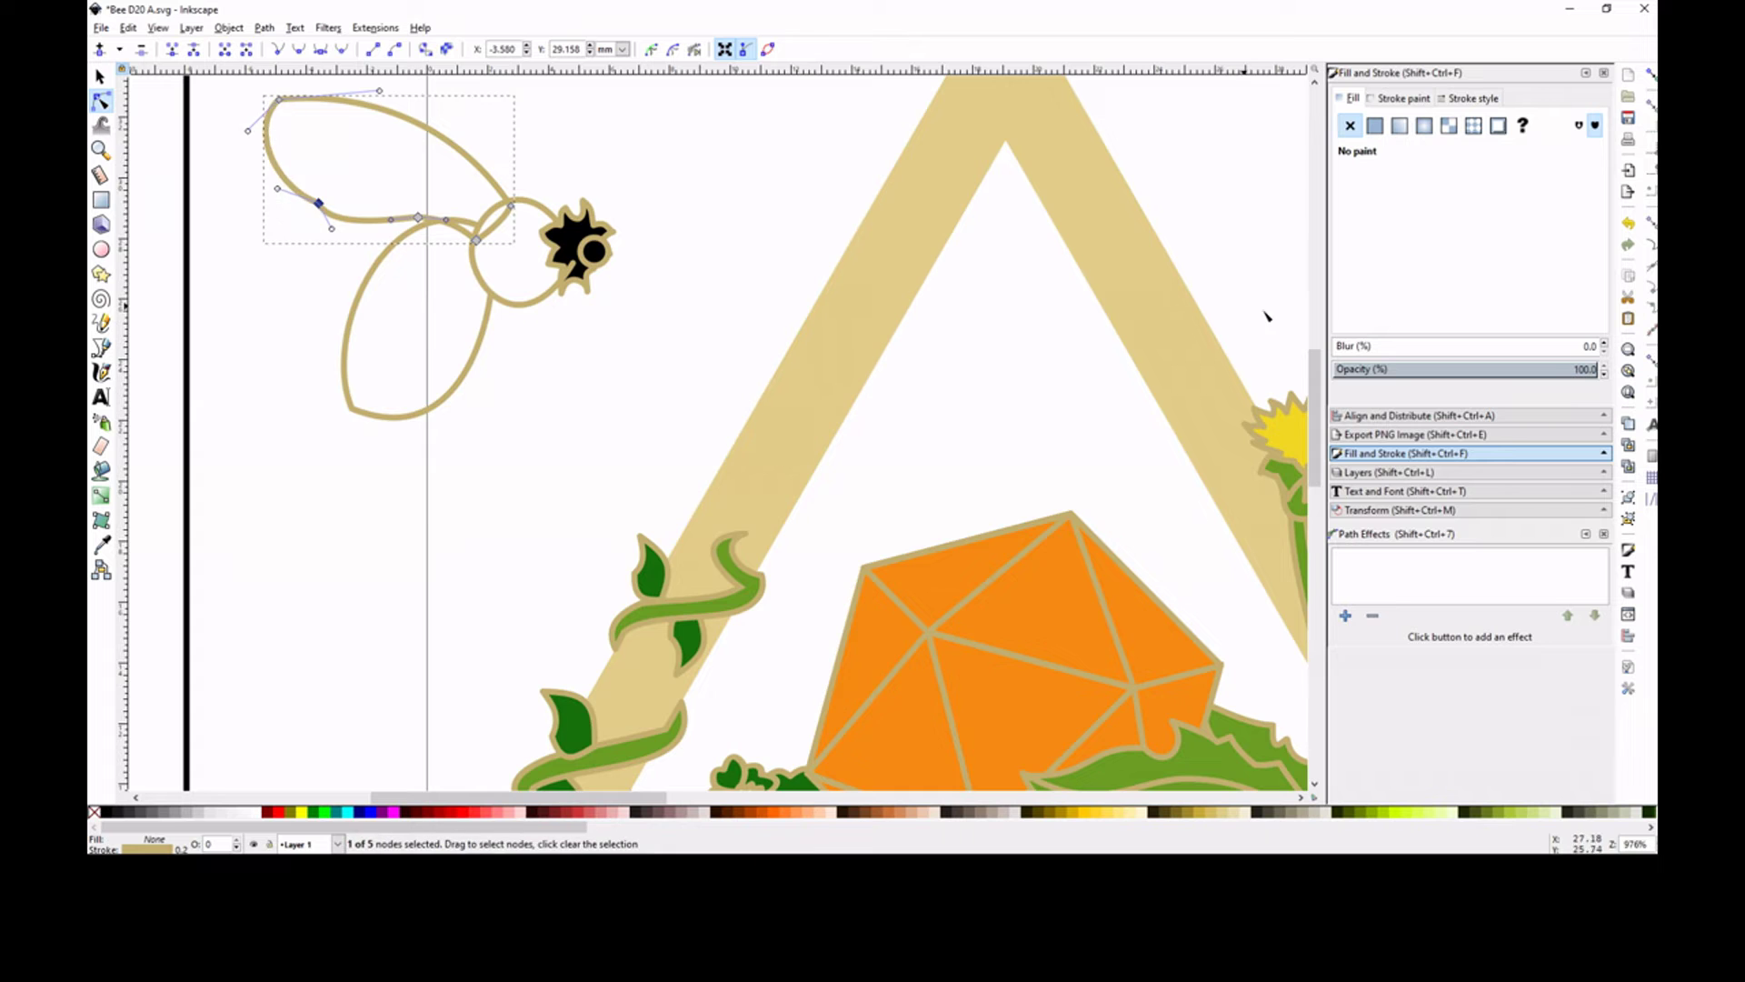
Fill the wing with a very pale cyan.
scroll(1266, 316, up, 3)
click(1375, 125)
mouse_move(1450, 229)
mouse_down()
mouse_move(1499, 210)
mouse_move(1478, 217)
mouse_up()
key(s)
click(641, 254)
key(minus)
key(minus)
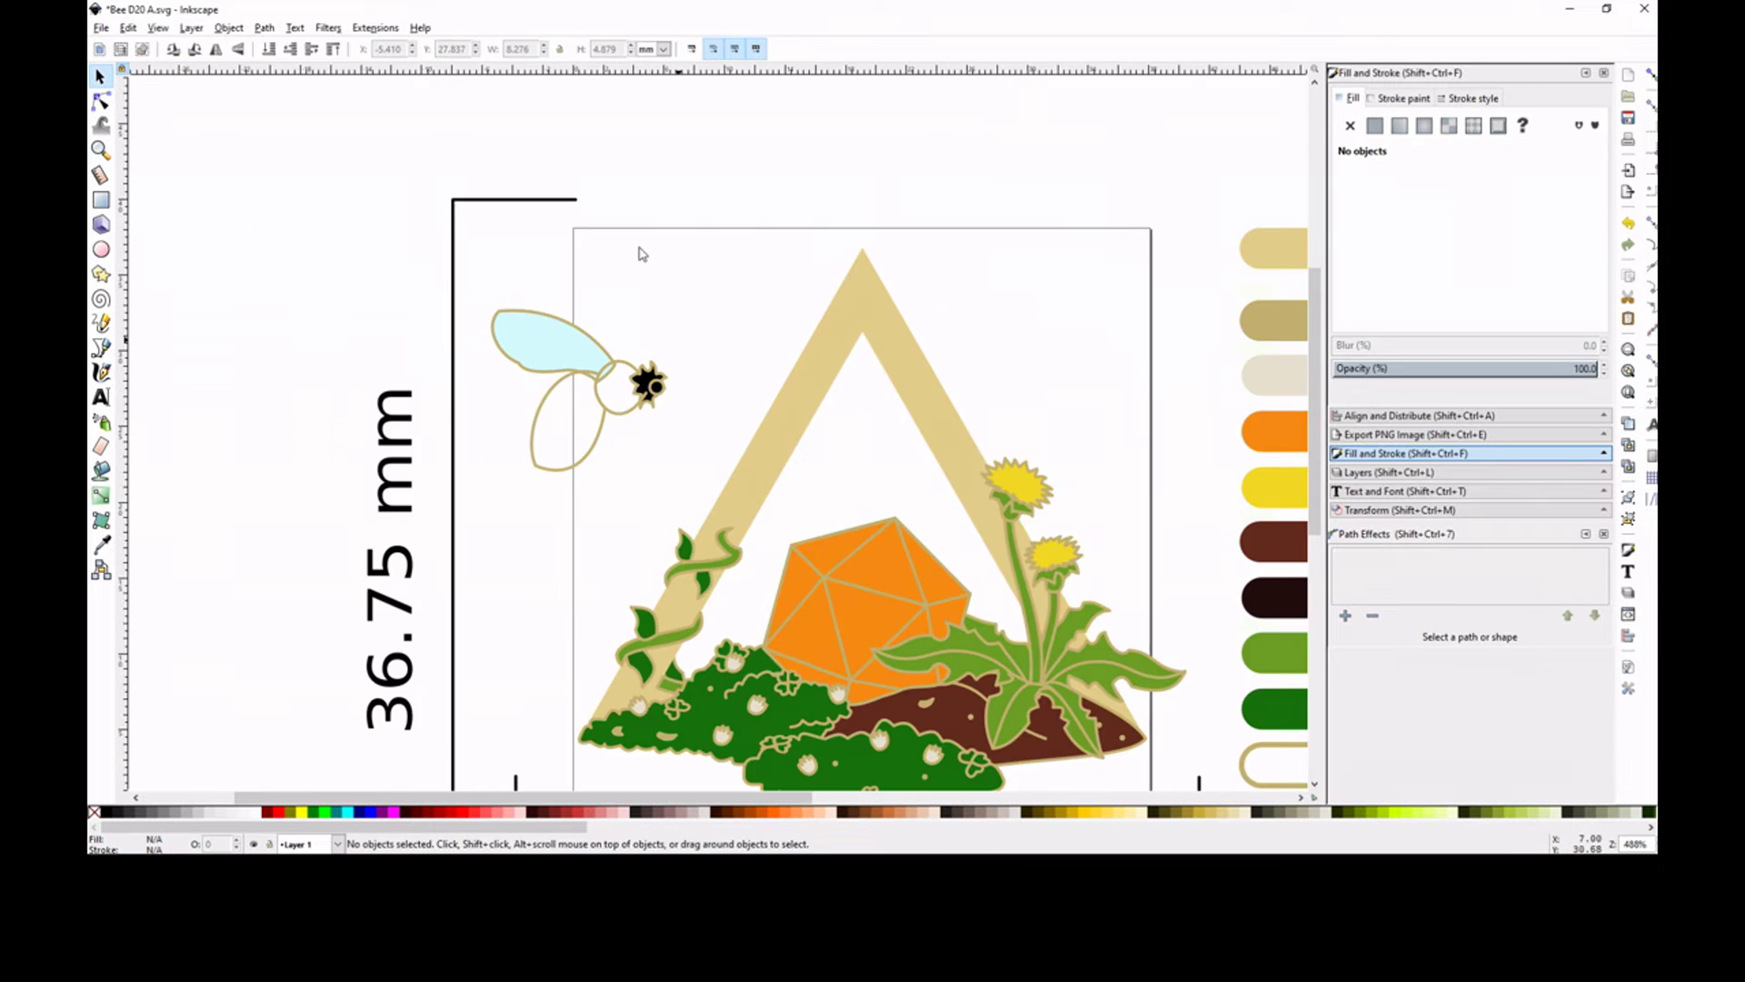
Enlarge the bee's head together with its eye and position them at the front edge of the thorax.
scroll(628, 406, up, 3)
drag(804, 250, 631, 433)
drag(677, 350, 737, 341)
drag(682, 257, 666, 242)
key(Escape)
click(764, 331)
shift+click(759, 290)
drag(759, 290, 610, 250)
key(Escape)
Draw a jagged fur band freehand over the thorax beside the head and shift its rear nodes toward the wing.
key(p)
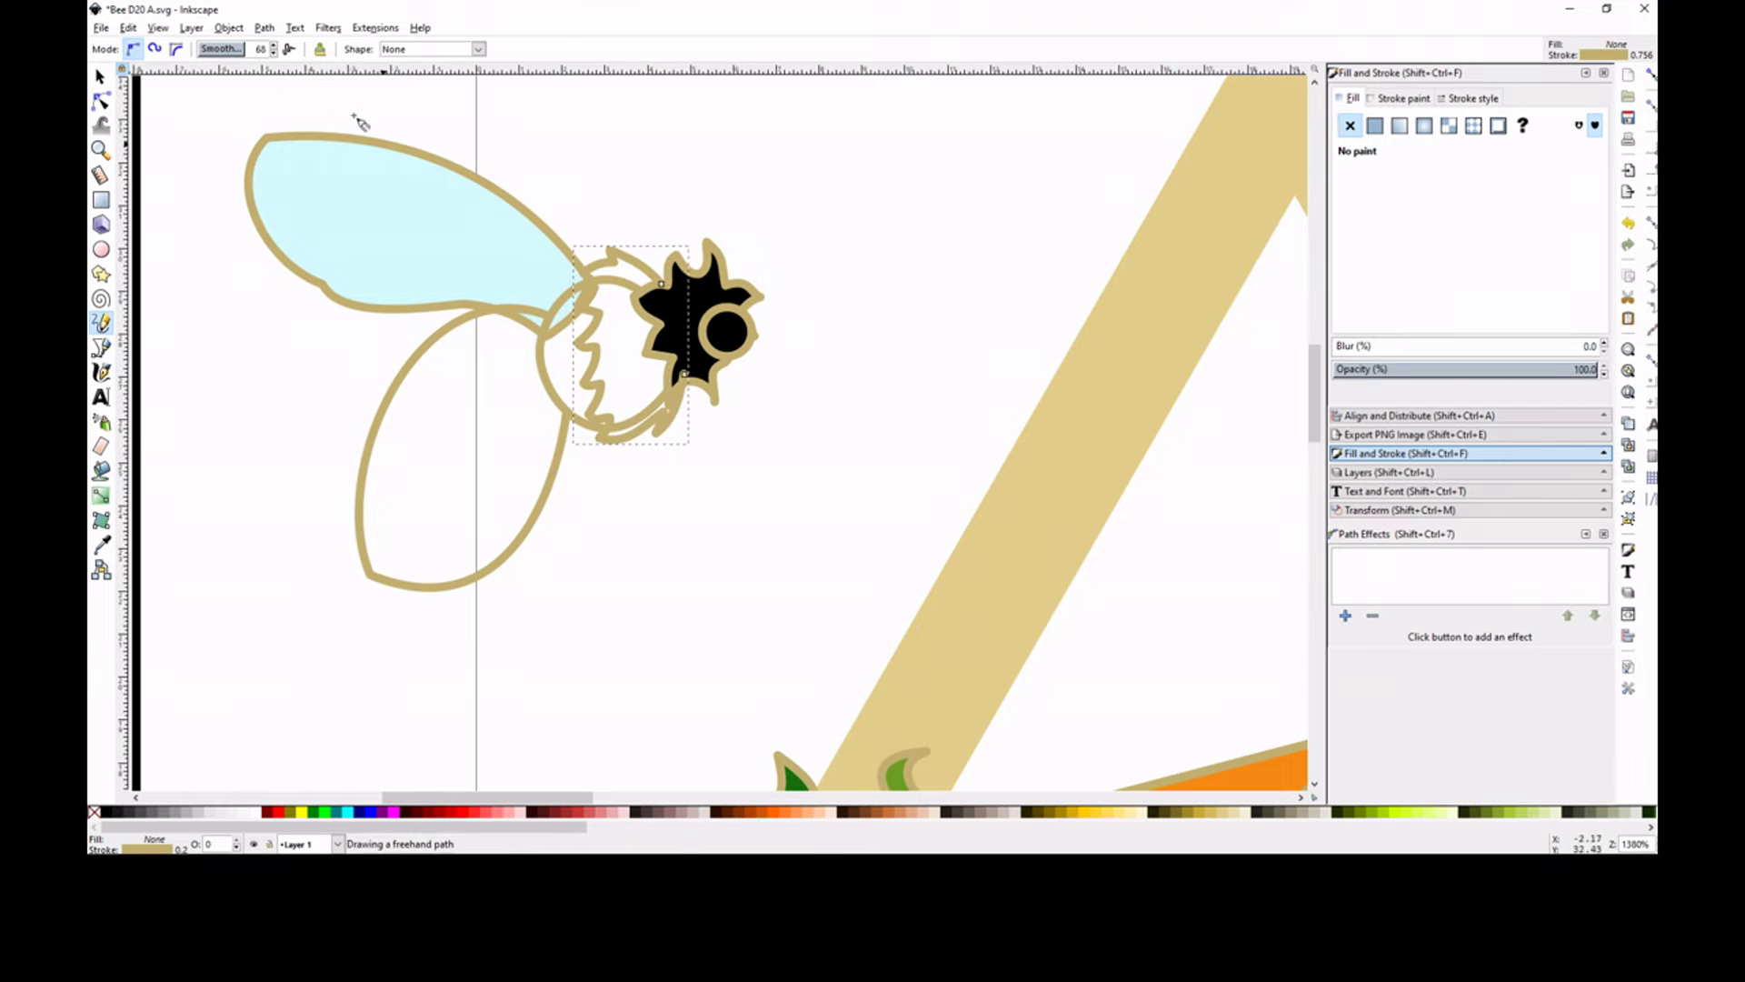
key(n)
drag(525, 243, 632, 450)
drag(587, 243, 566, 238)
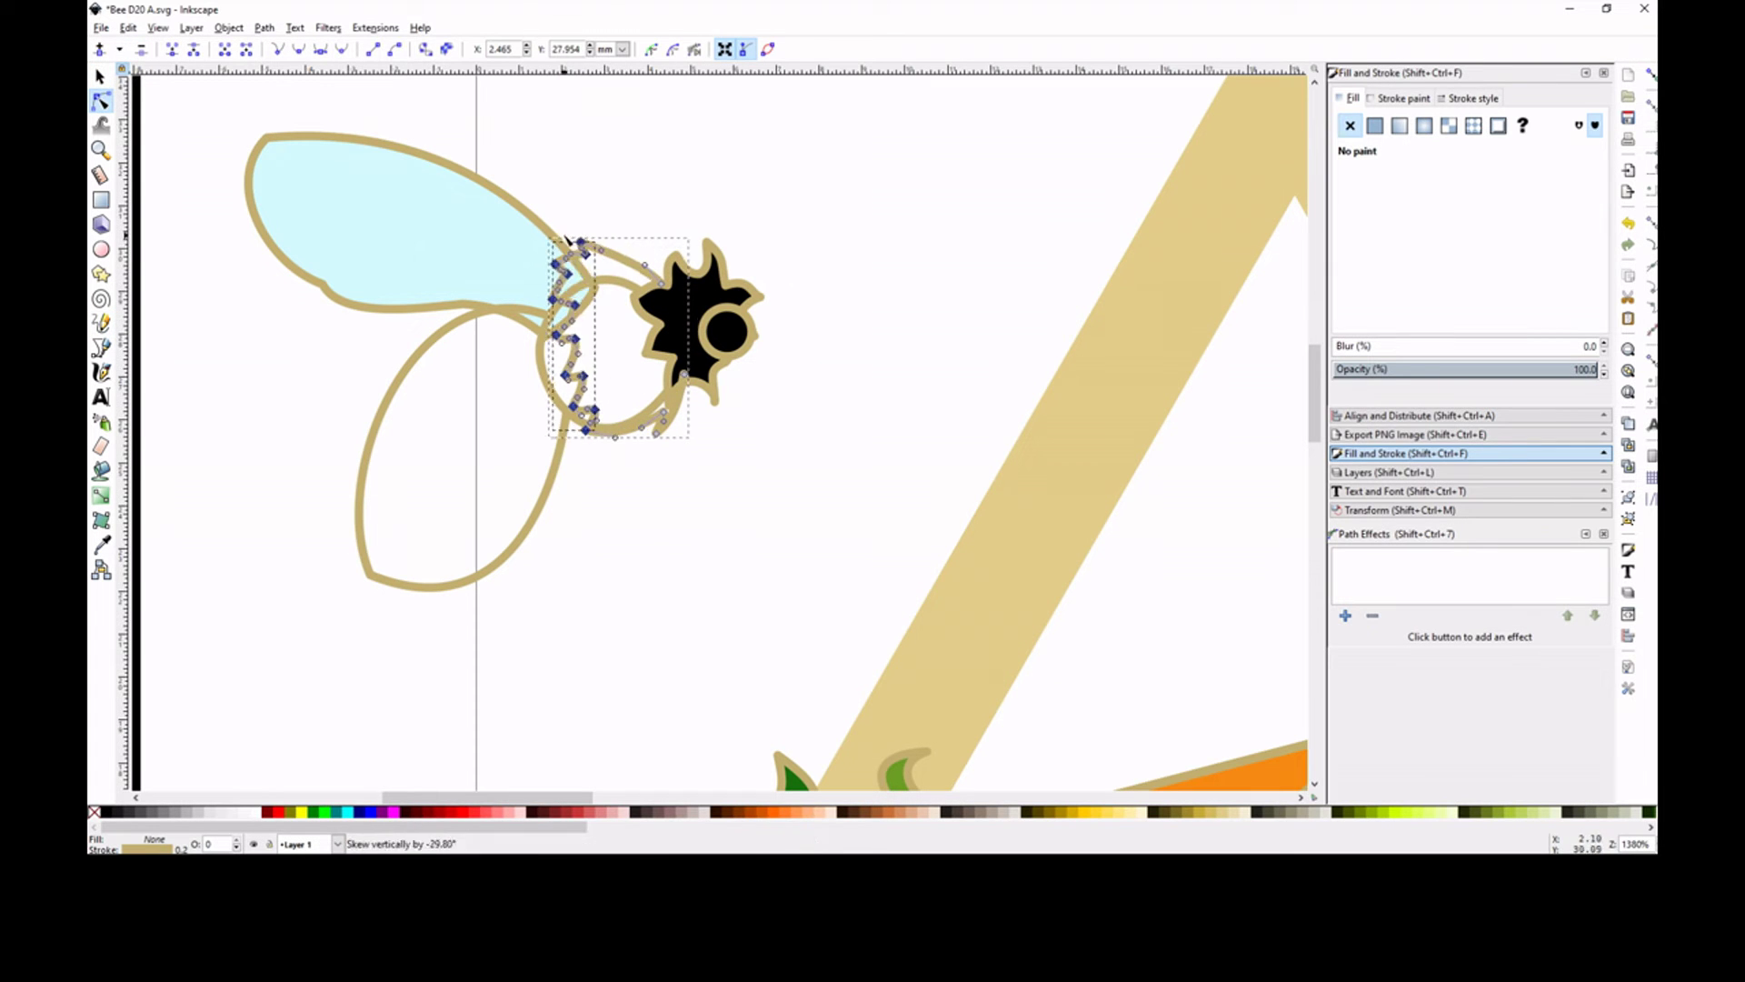
Fill the jagged thorax band with the yellow sampled from the artwork.
click(1375, 126)
click(1476, 216)
key(minus)
key(minus)
key(minus)
click(1384, 319)
click(1081, 494)
Draw a second jagged band behind the yellow one and fill it with the black sampled from the head.
key(z)
triple_click(690, 395)
key(s)
key(p)
mouse_move(646, 313)
mouse_down()
mouse_move(603, 312)
mouse_move(582, 352)
mouse_up()
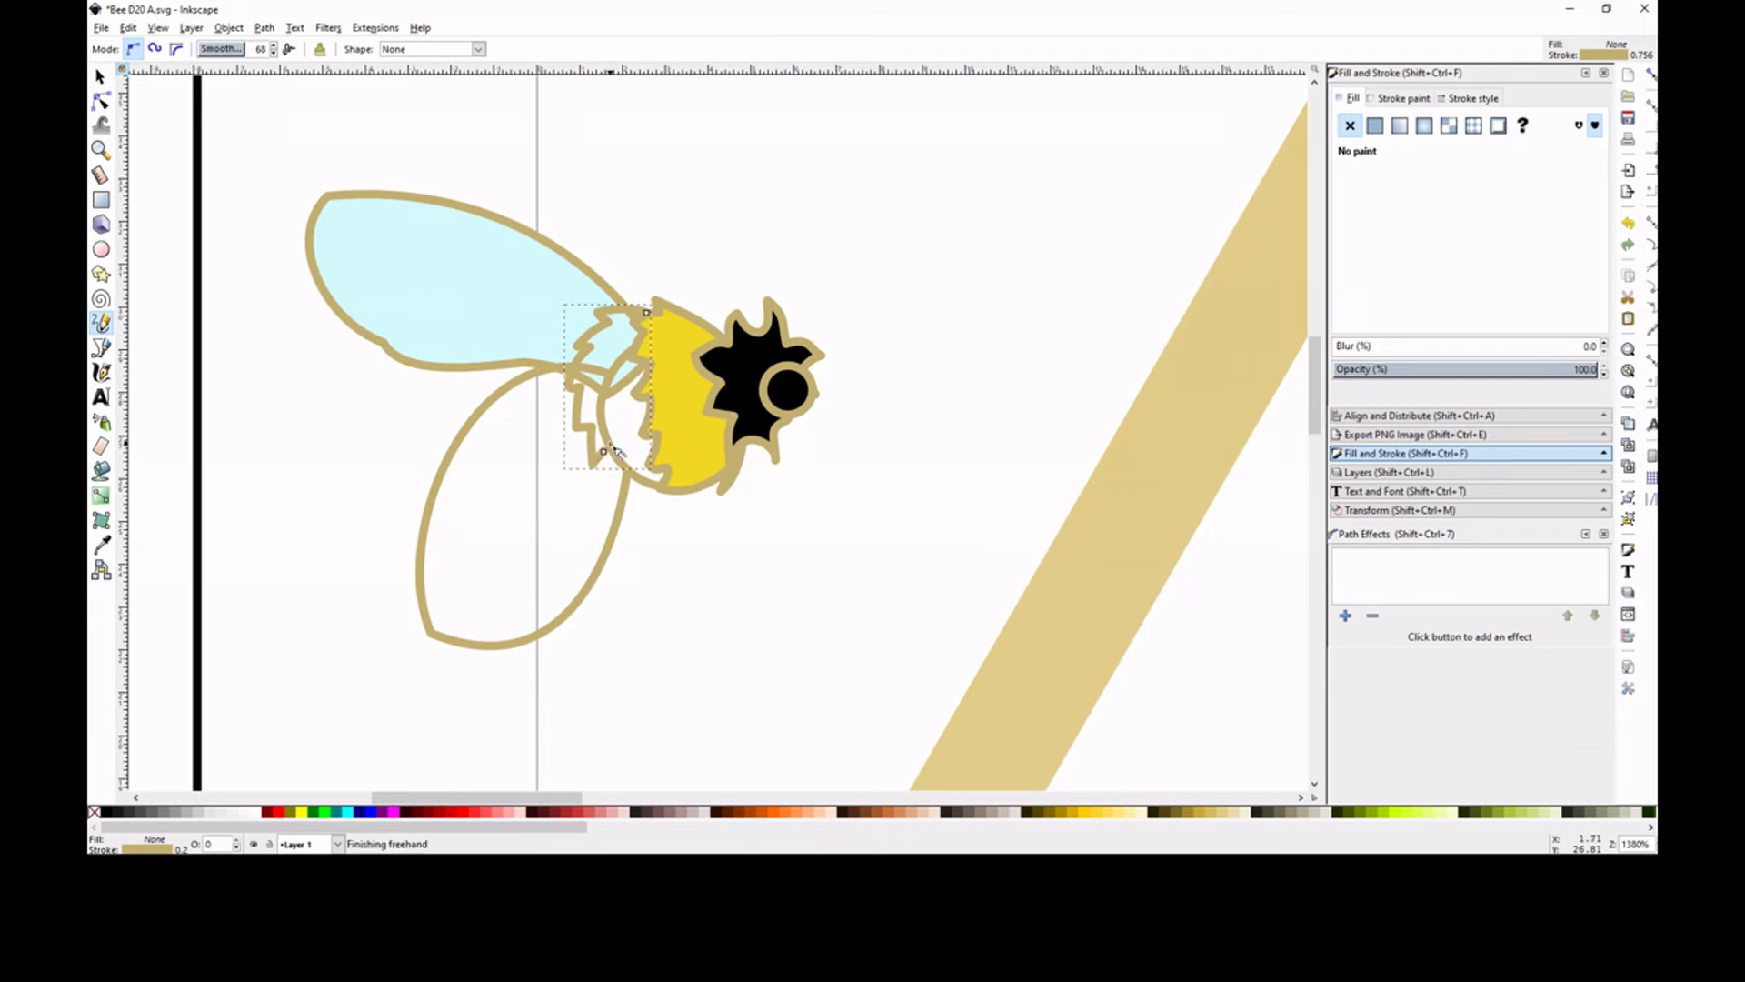
key(s)
drag(627, 523, 627, 502)
click(1375, 125)
click(1386, 319)
click(750, 373)
Draw a third jagged fur band over the start of the abdomen and fill it with the yellow of the first band.
click(574, 488)
key(p)
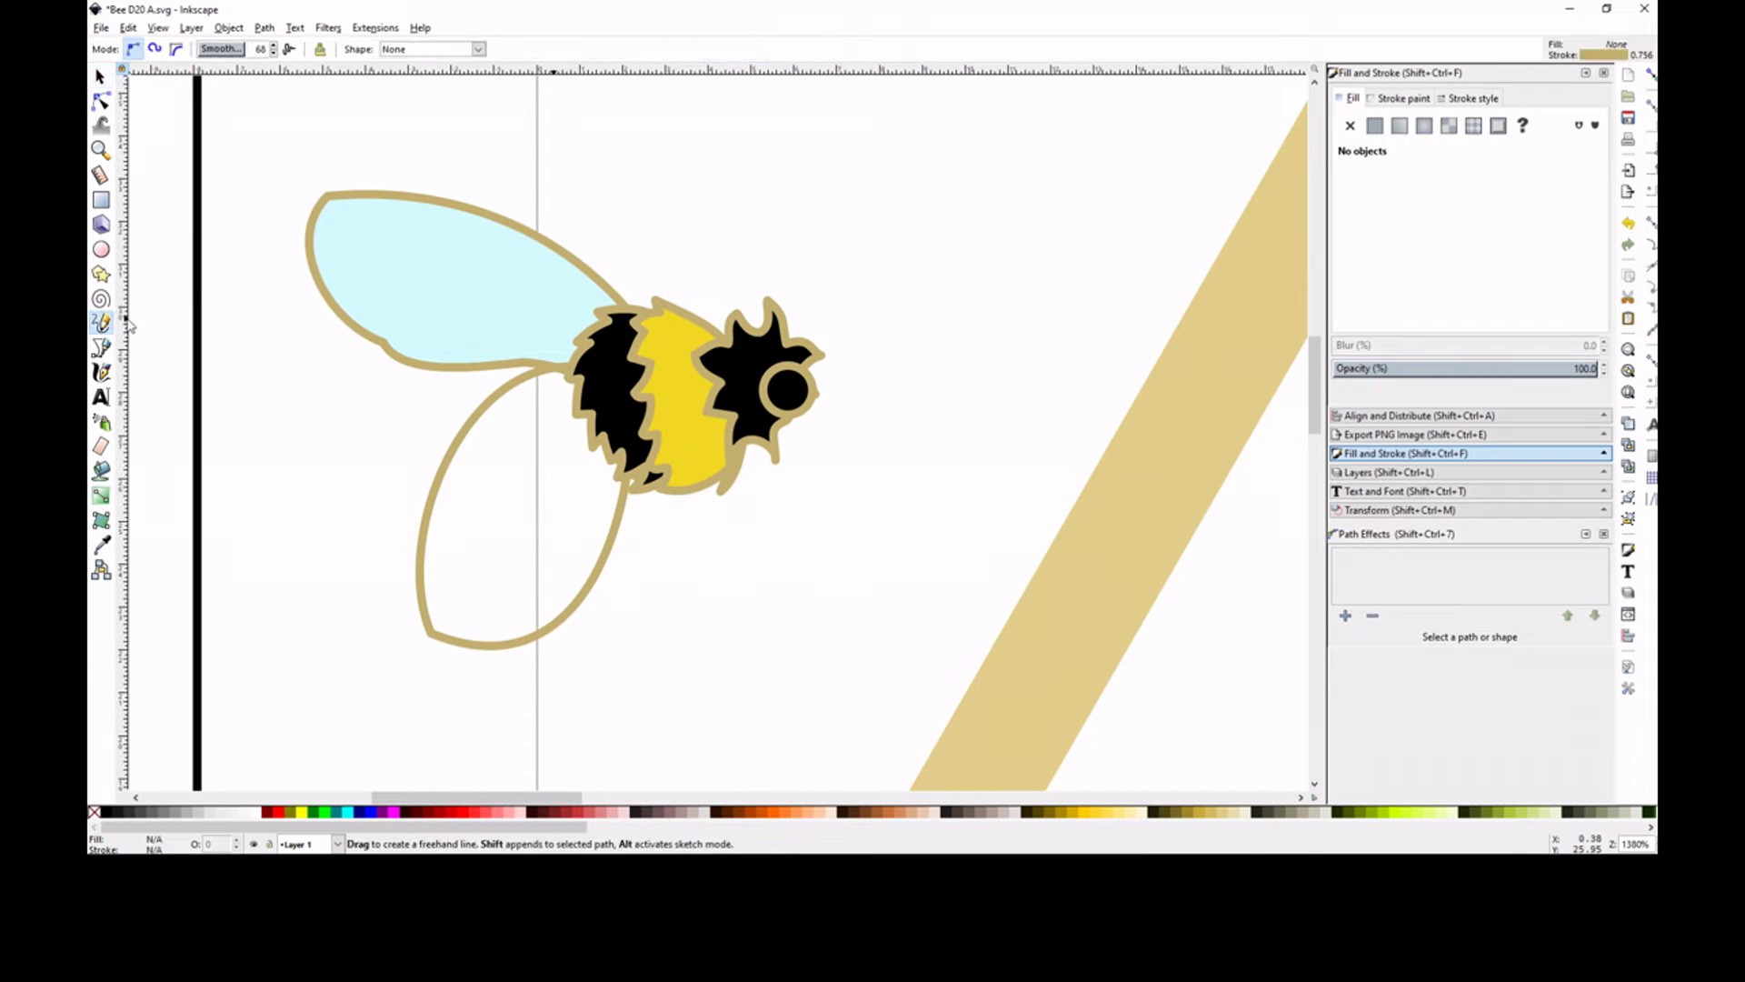
drag(574, 364, 518, 357)
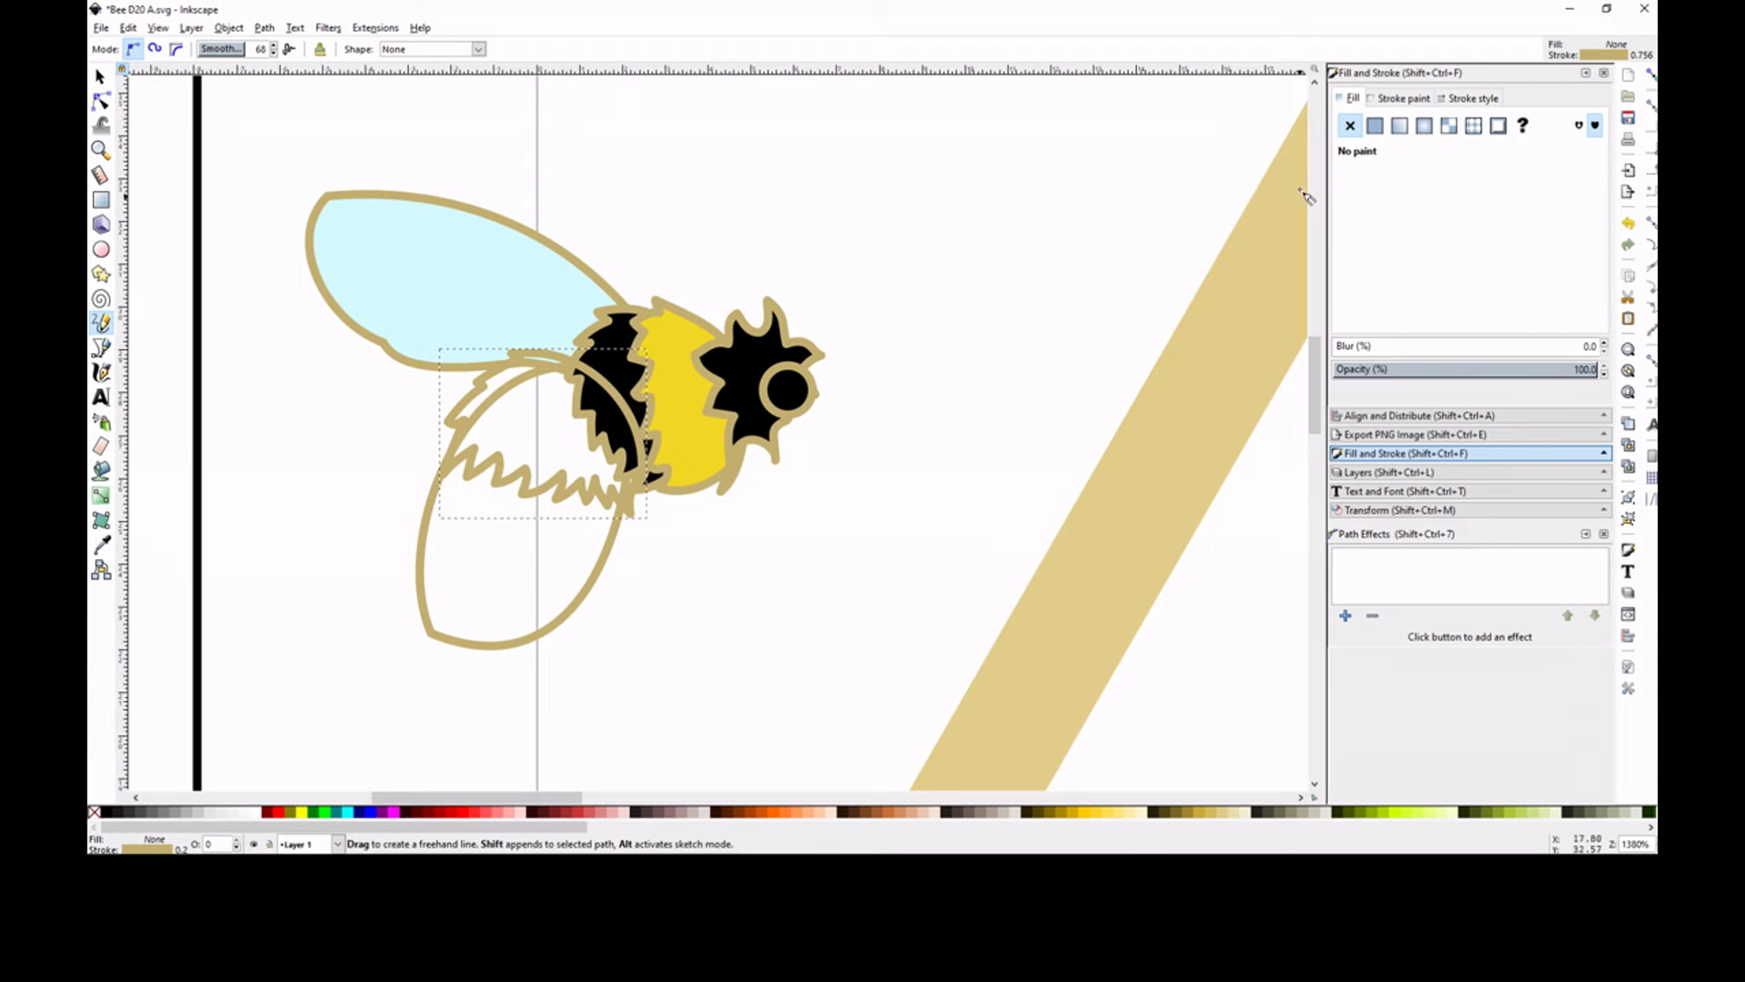
click(1375, 125)
click(1386, 319)
click(695, 418)
Reshape the nodes of the second yellow band and the neighbouring black band so their furry edges fit together.
key(s)
drag(480, 315, 495, 294)
drag(519, 370, 586, 525)
click(403, 432)
double_click(533, 418)
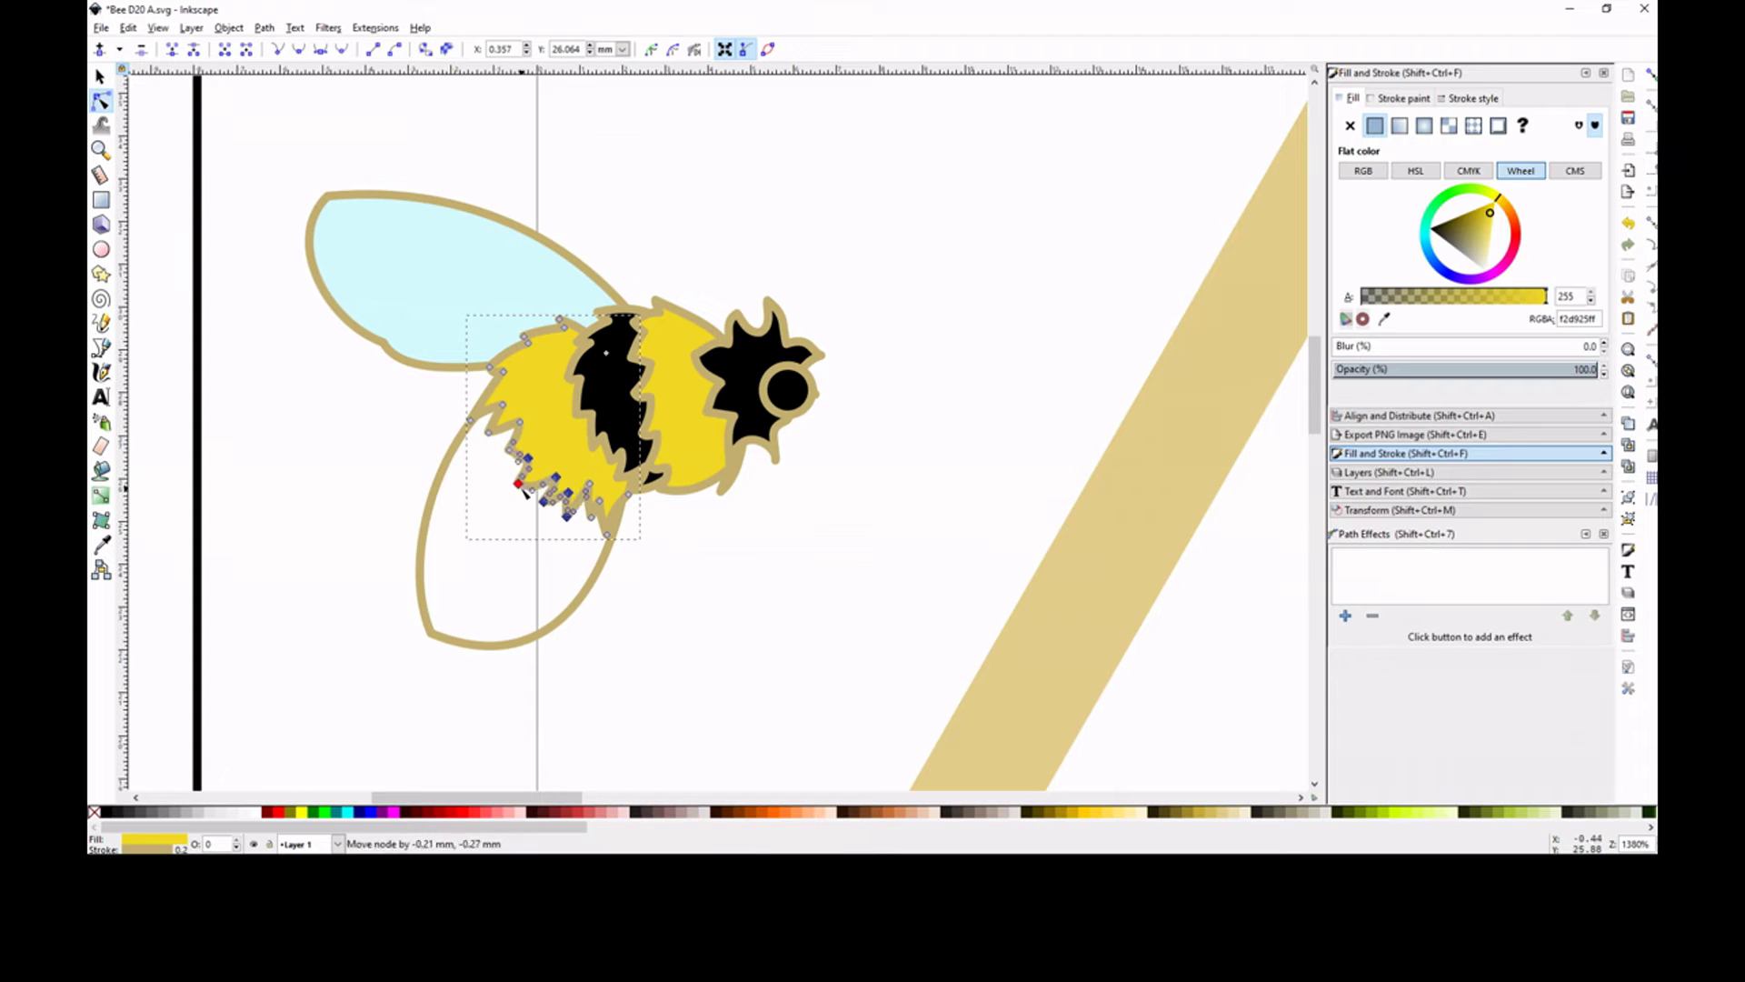
click(660, 527)
click(496, 400)
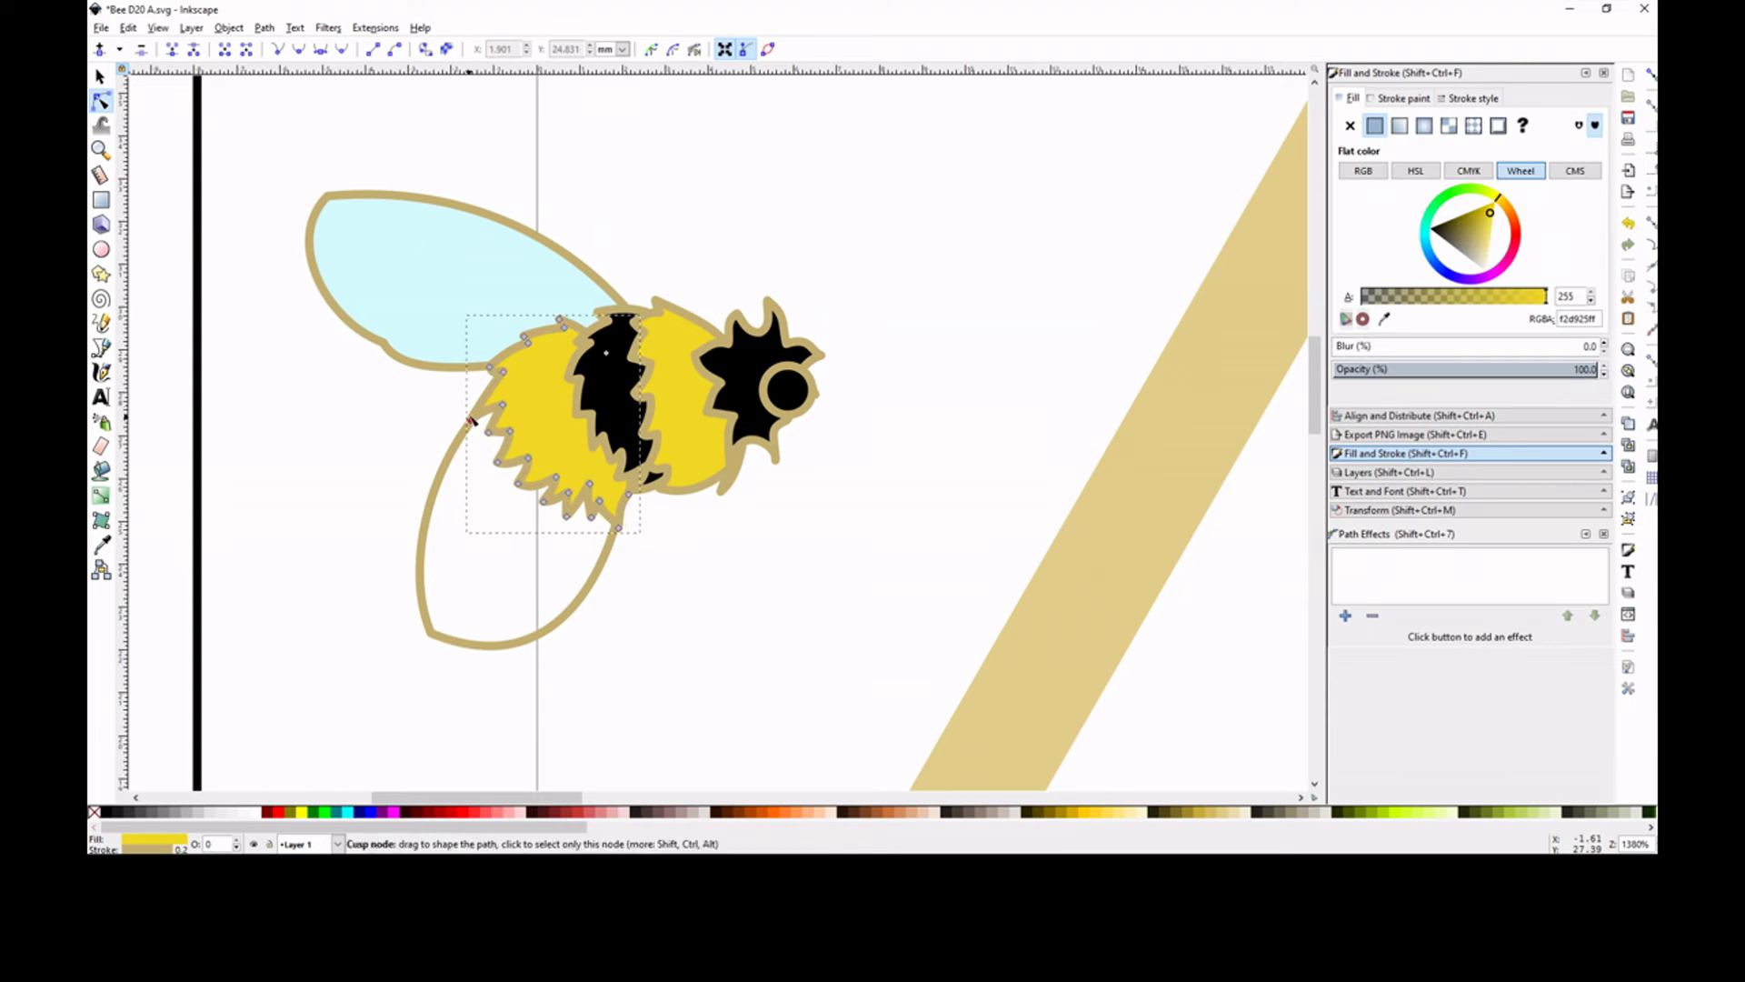
click(460, 404)
click(653, 474)
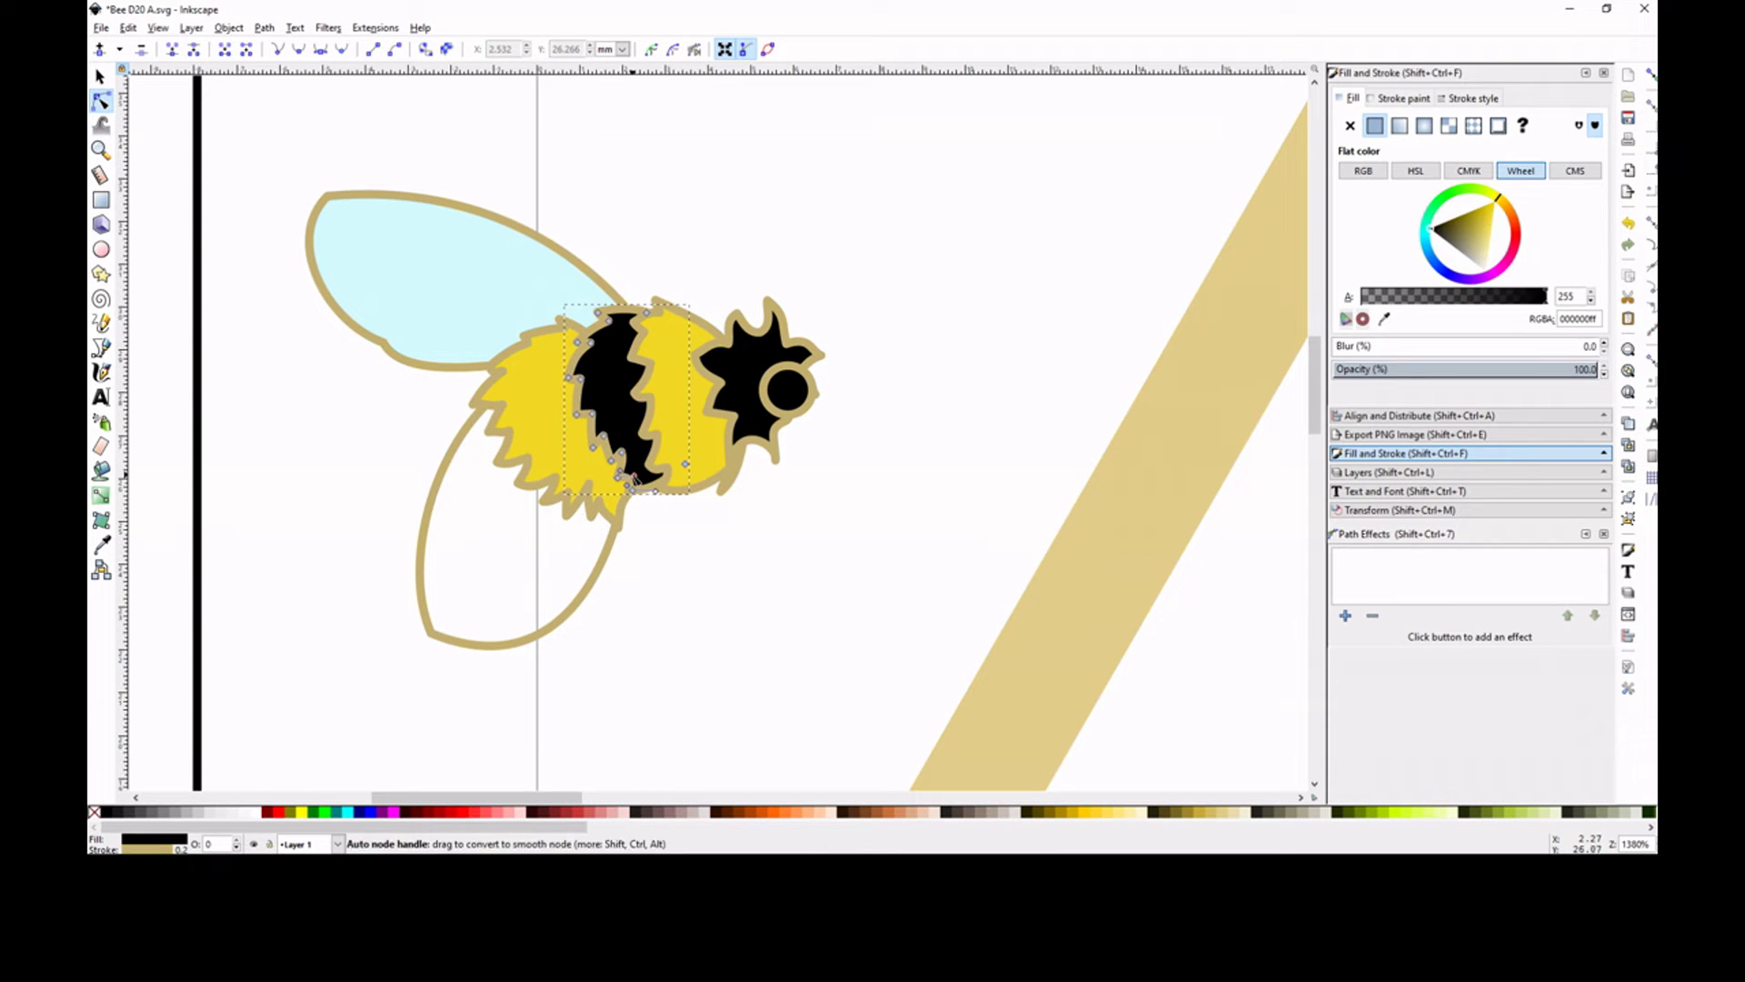
click(688, 592)
Draw a wide jagged band across the abdomen behind the second yellow band and fill it with black.
key(p)
drag(615, 524, 621, 555)
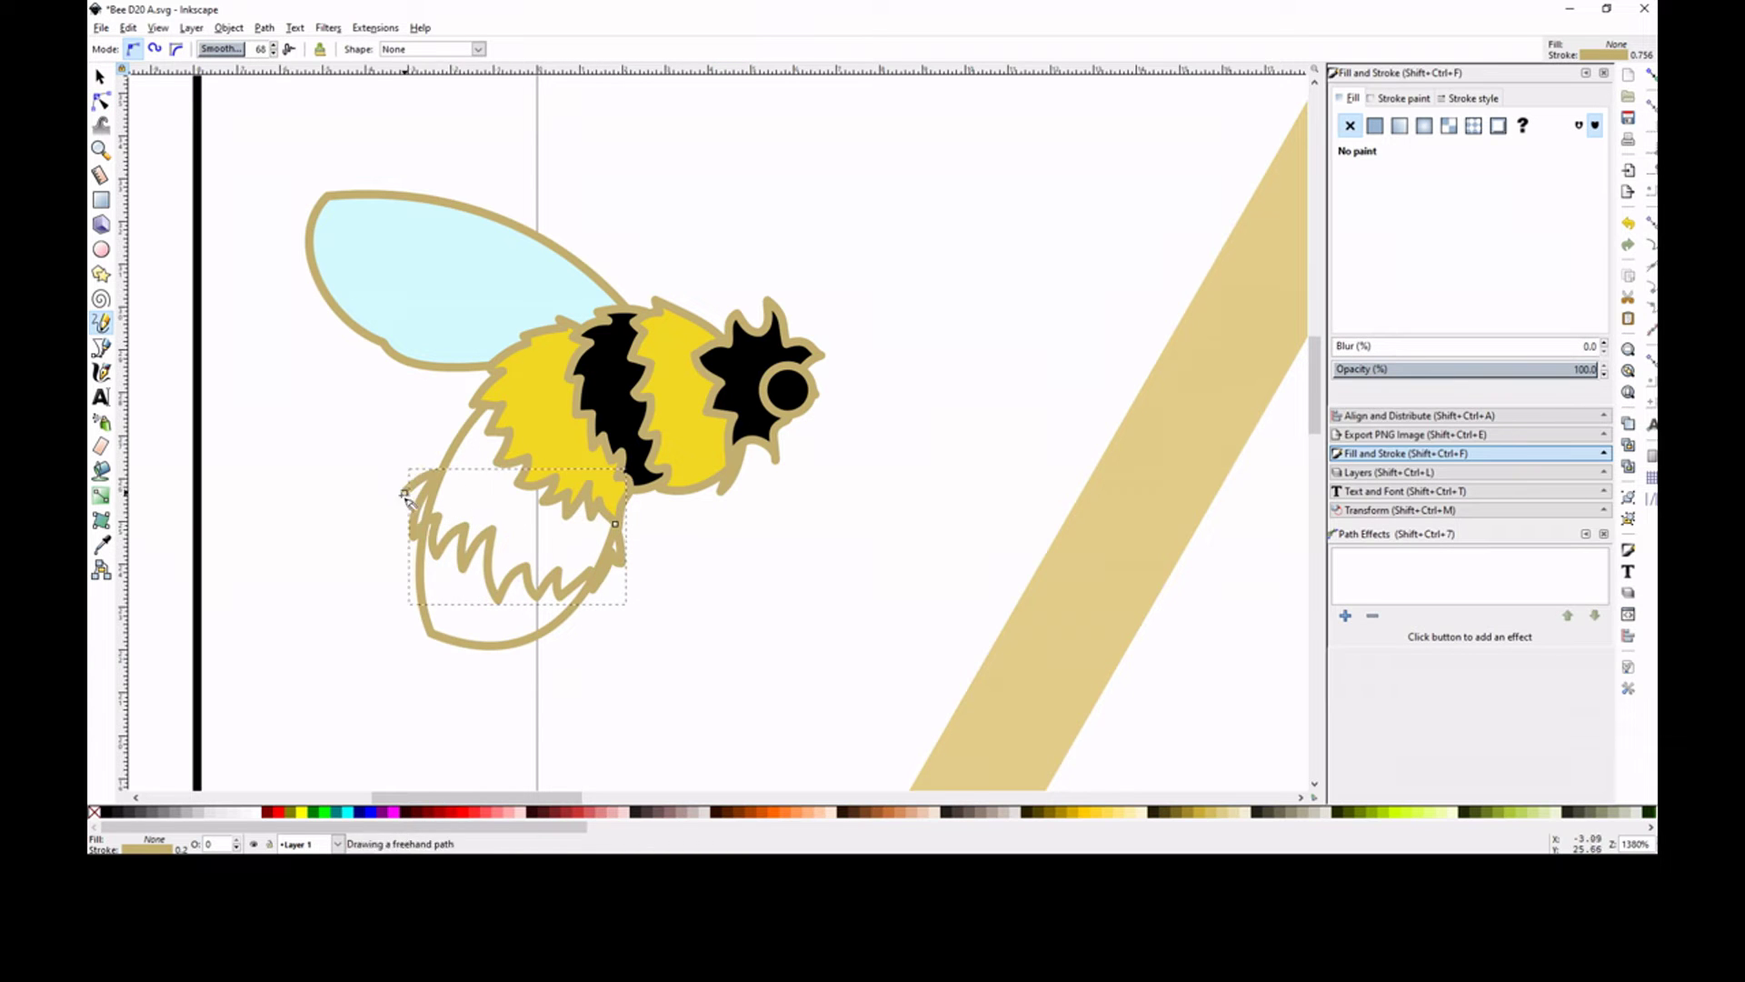
click(1375, 127)
Draw both sides of a furry tail outline around the abdomen's end and join them into one path.
drag(408, 448, 368, 496)
drag(448, 678, 538, 677)
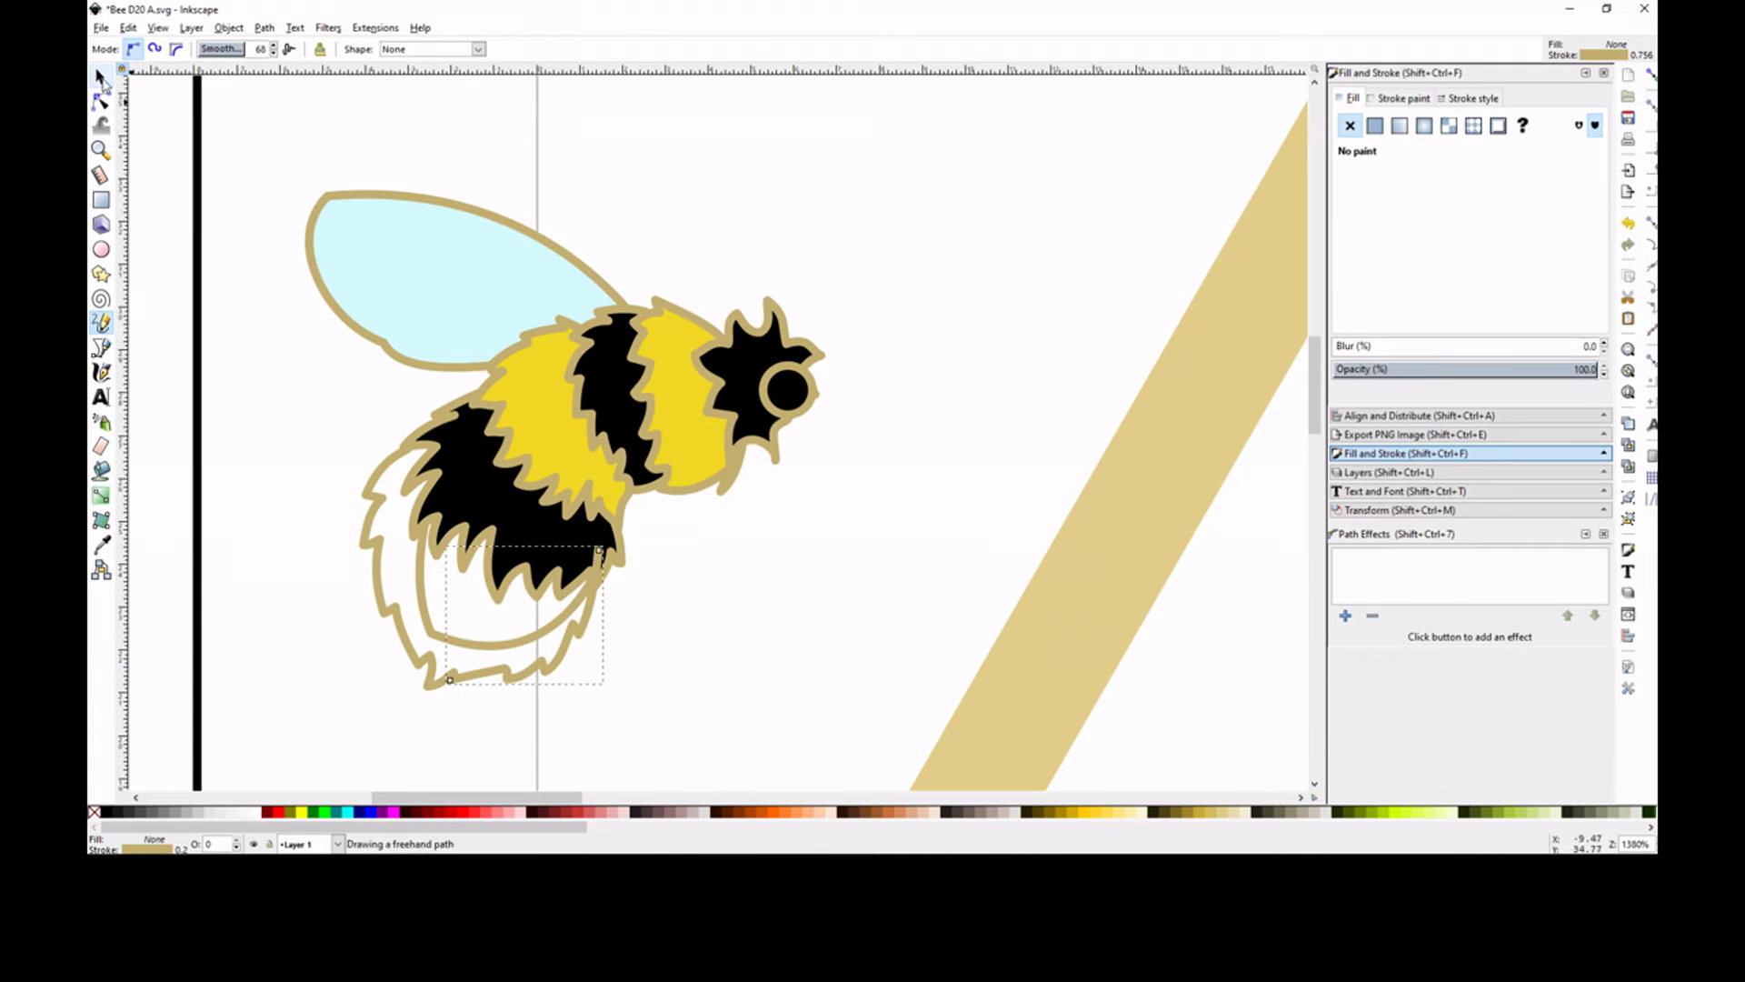
click(101, 79)
shift+click(375, 577)
click(101, 102)
drag(433, 657, 471, 700)
click(172, 50)
Fill the furry tail with white (ffffff) and send it behind the other body bands.
click(1375, 125)
click(1491, 194)
click(1491, 267)
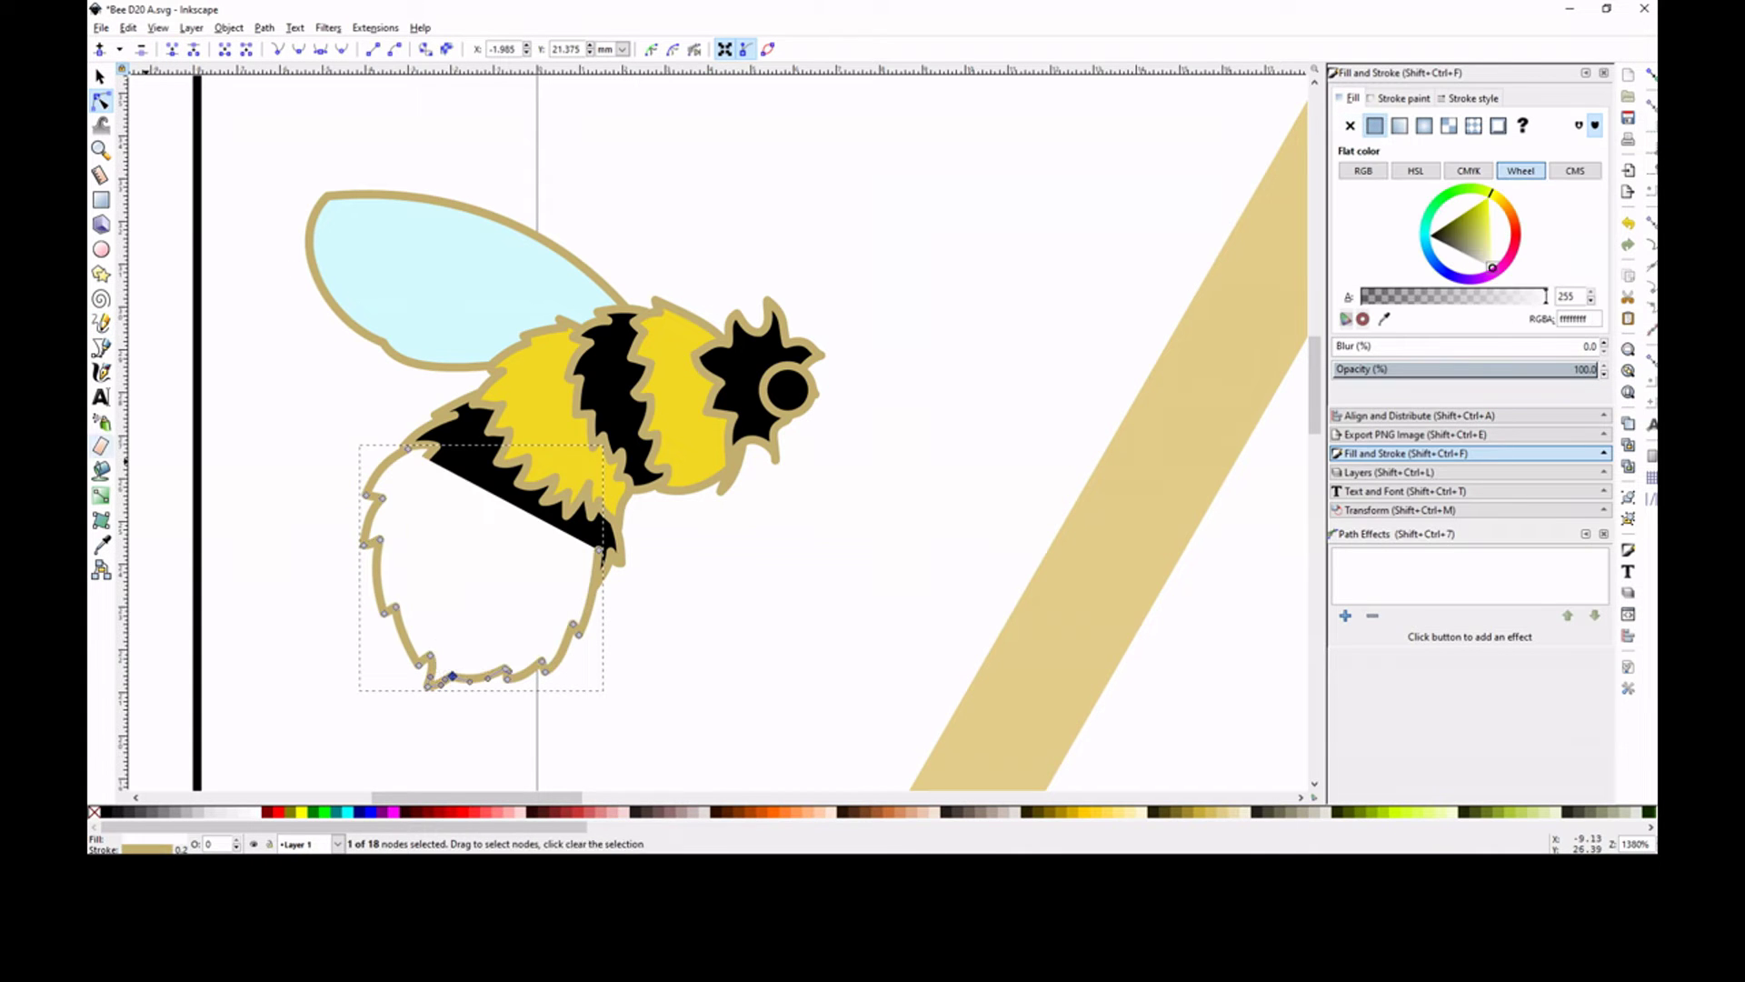
key(s)
key(End)
key(Escape)
Reshape the head's nodes and move the eye to the front edge of the head.
double_click(783, 353)
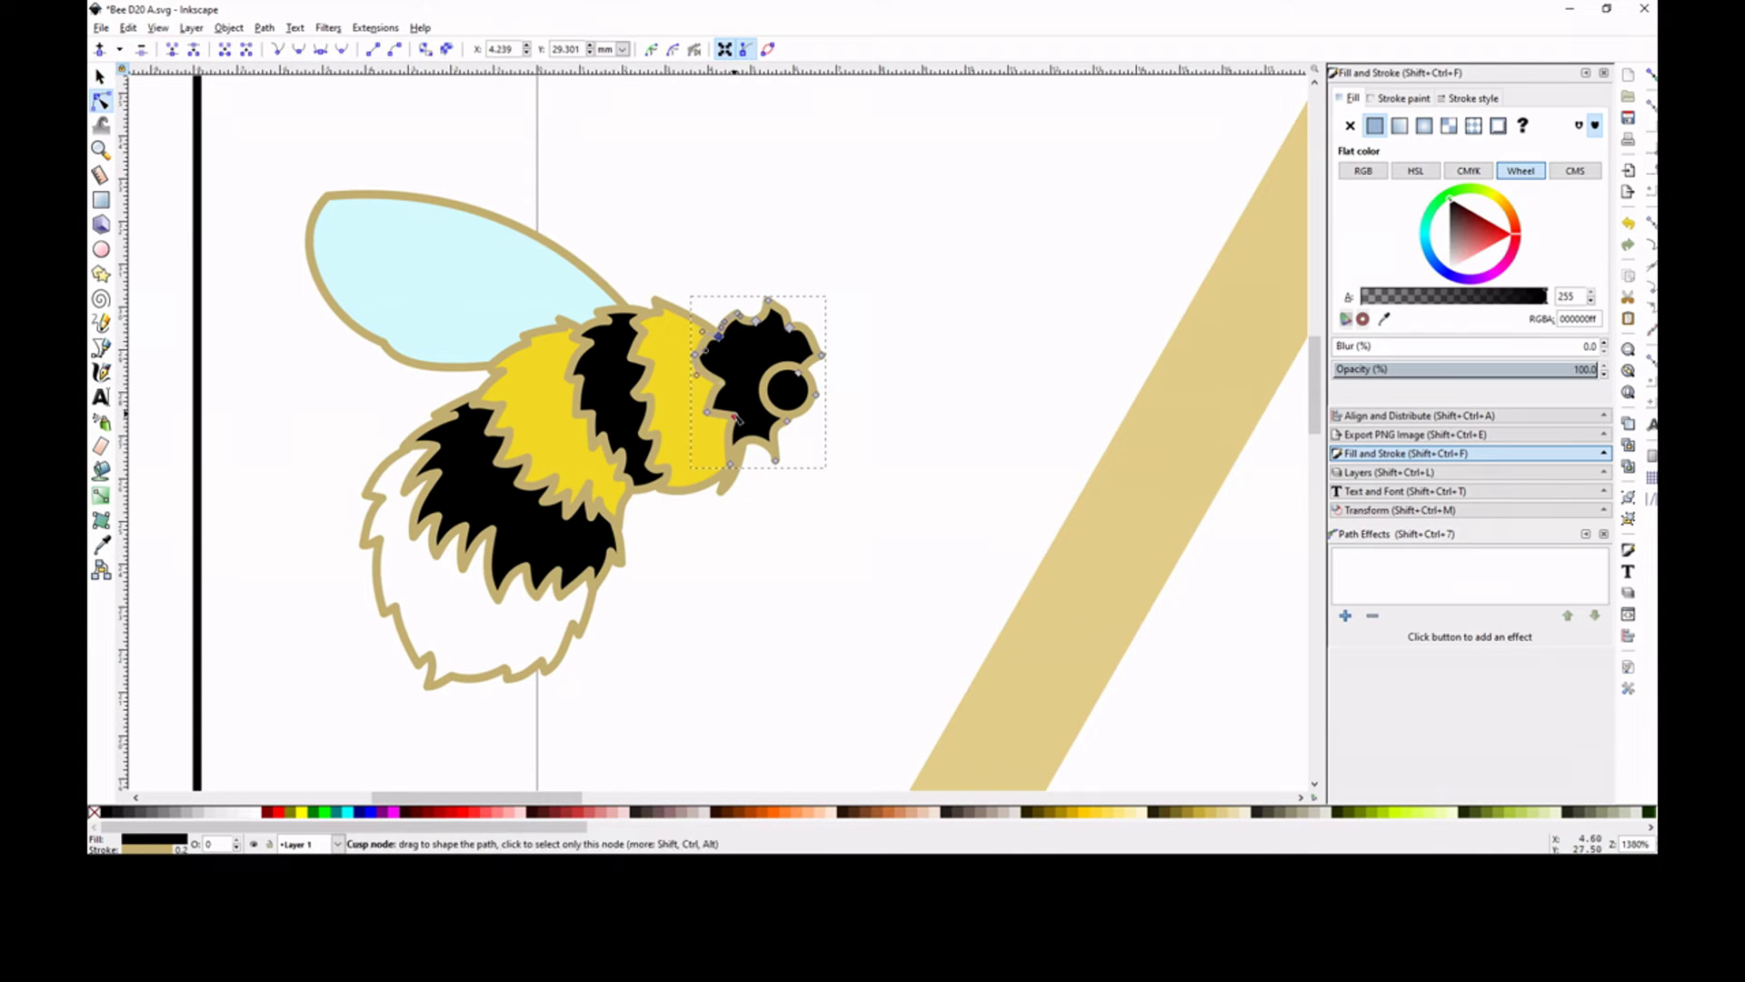
click(1042, 393)
click(1043, 393)
click(101, 79)
drag(787, 390, 797, 382)
click(741, 391)
click(101, 102)
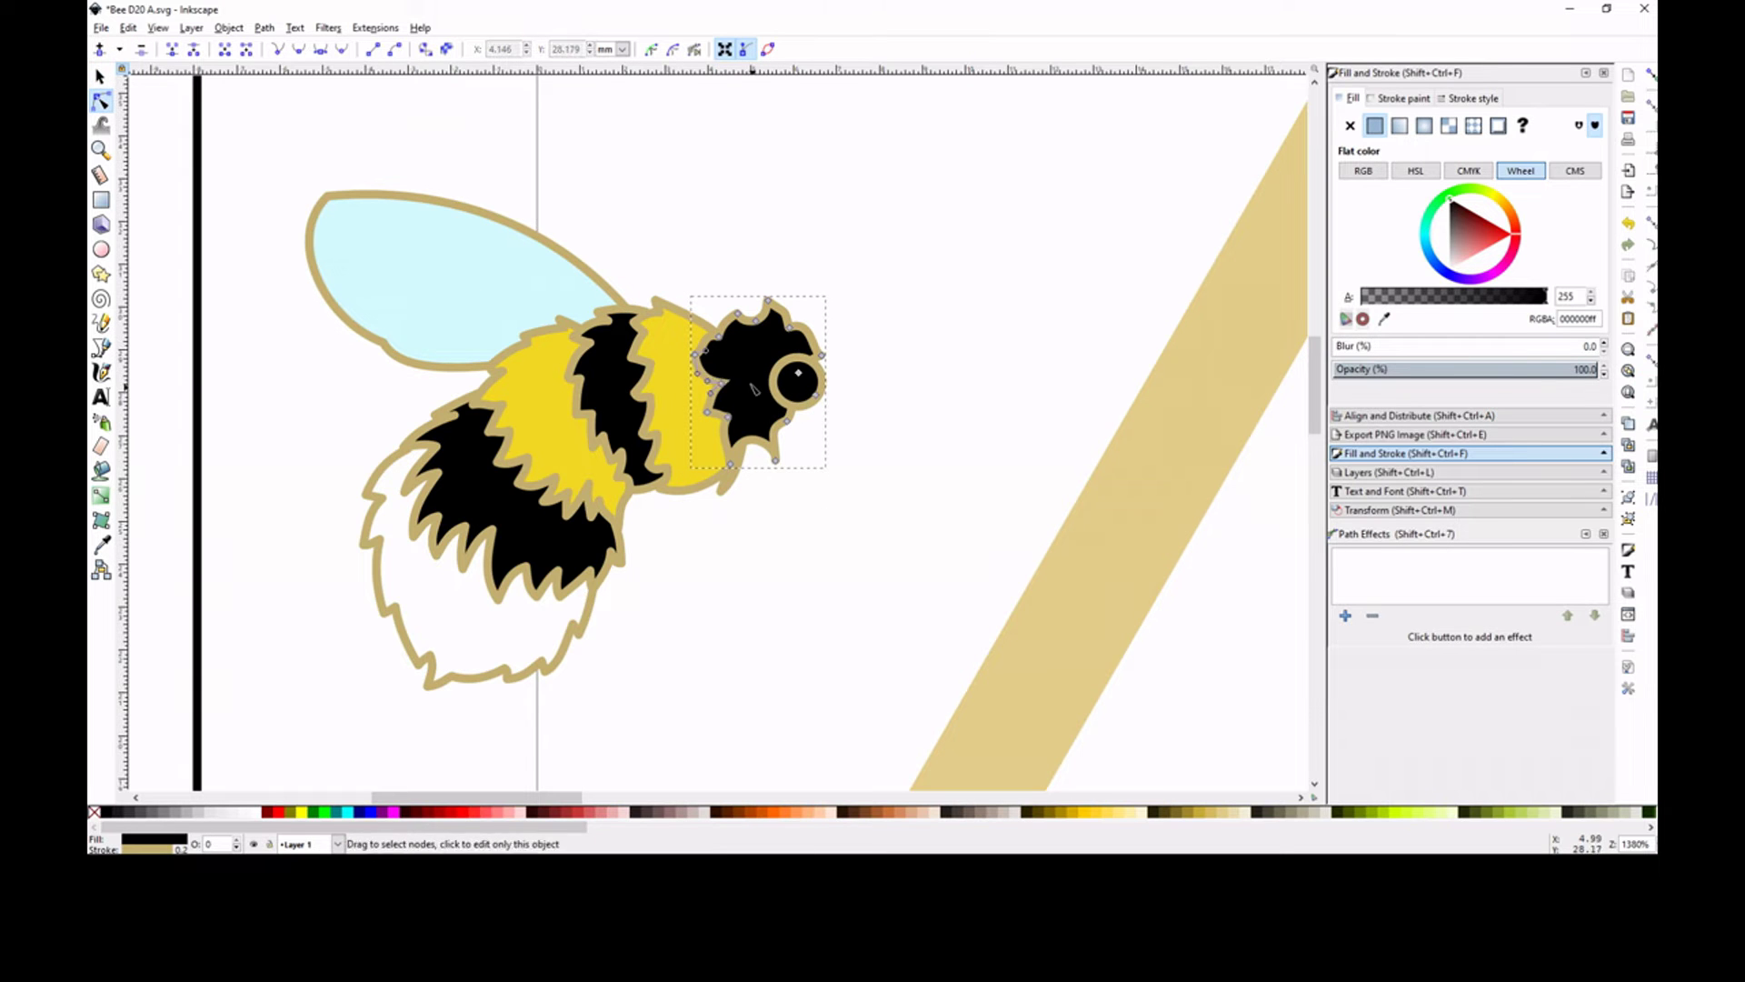
click(888, 381)
click(727, 445)
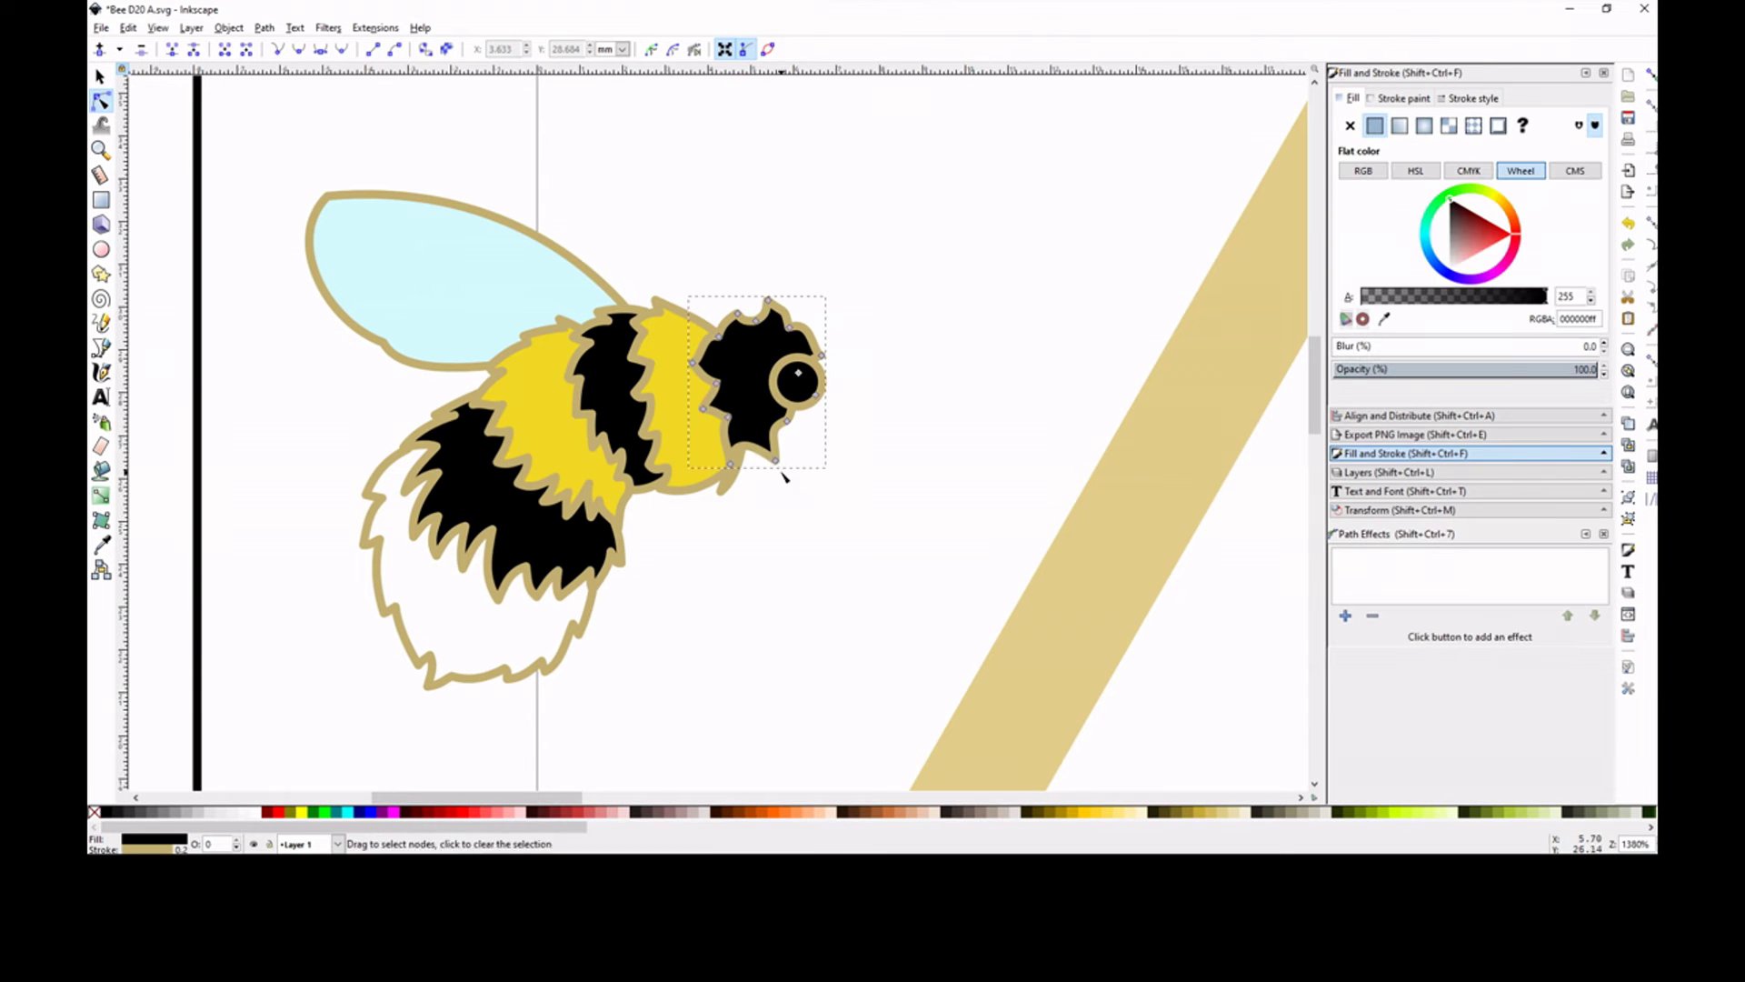
drag(730, 471, 708, 474)
Reshape the rear black band and rotate it with the white tail so the abdomen becomes more compact.
scroll(748, 527, down, 3)
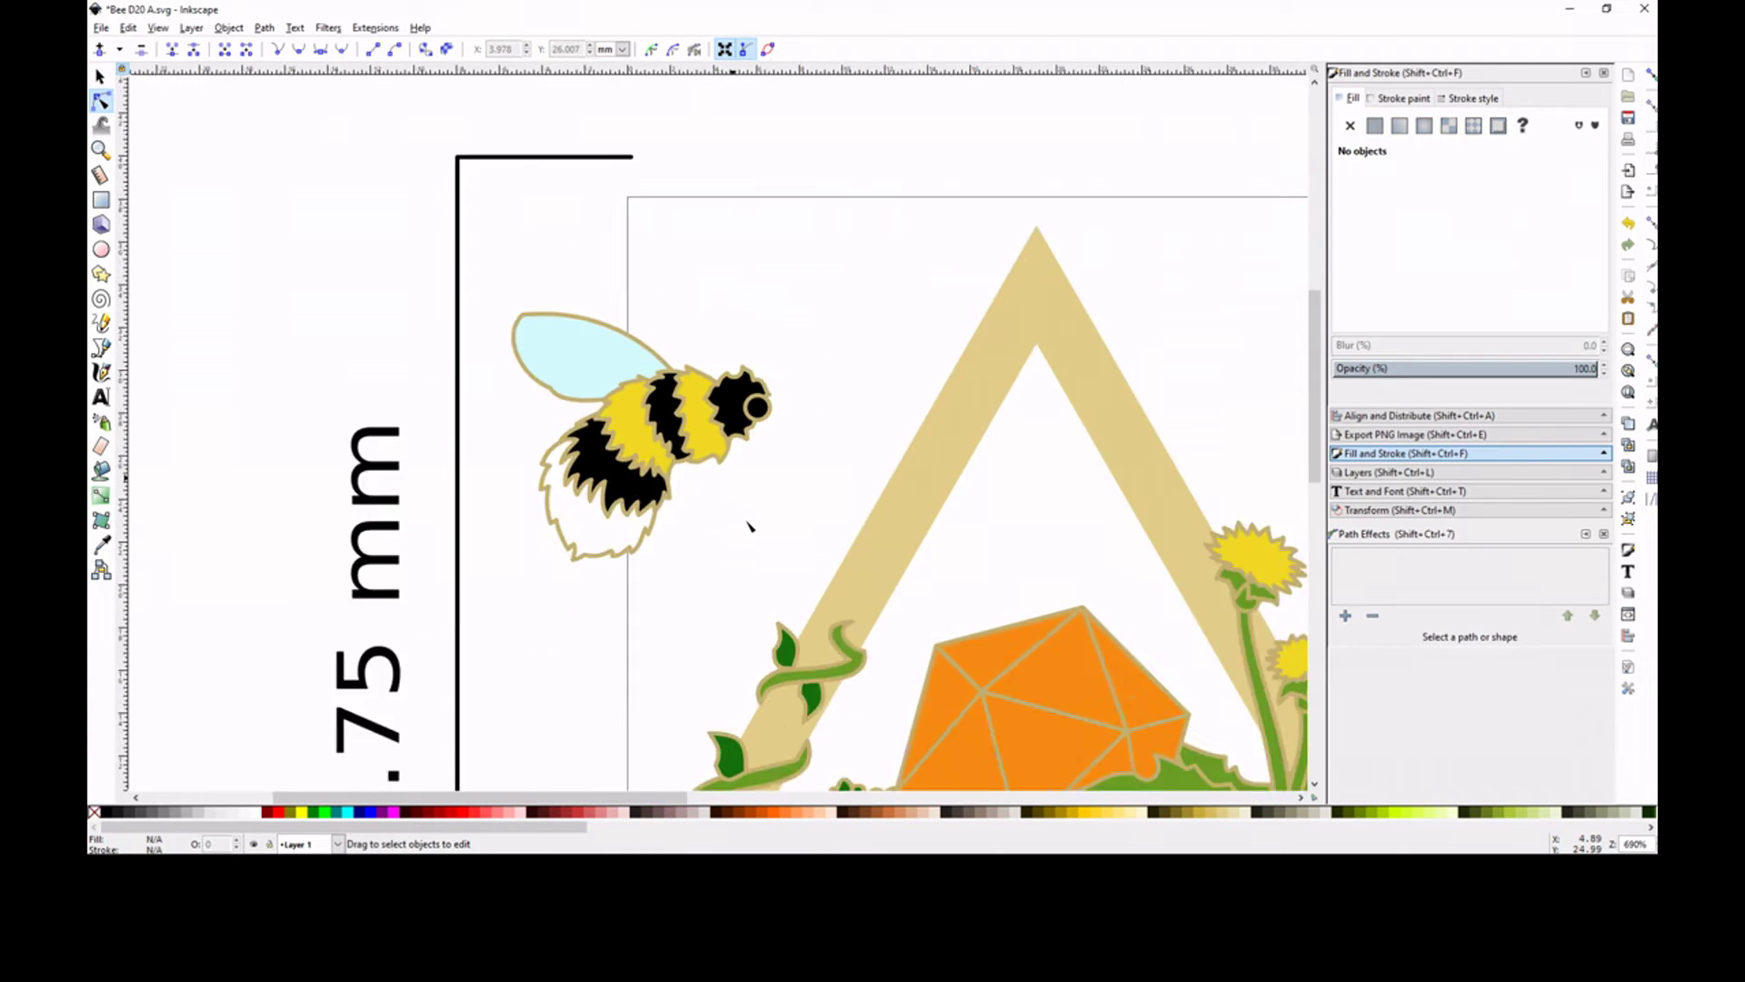
click(559, 382)
scroll(559, 382, up, 3)
click(285, 50)
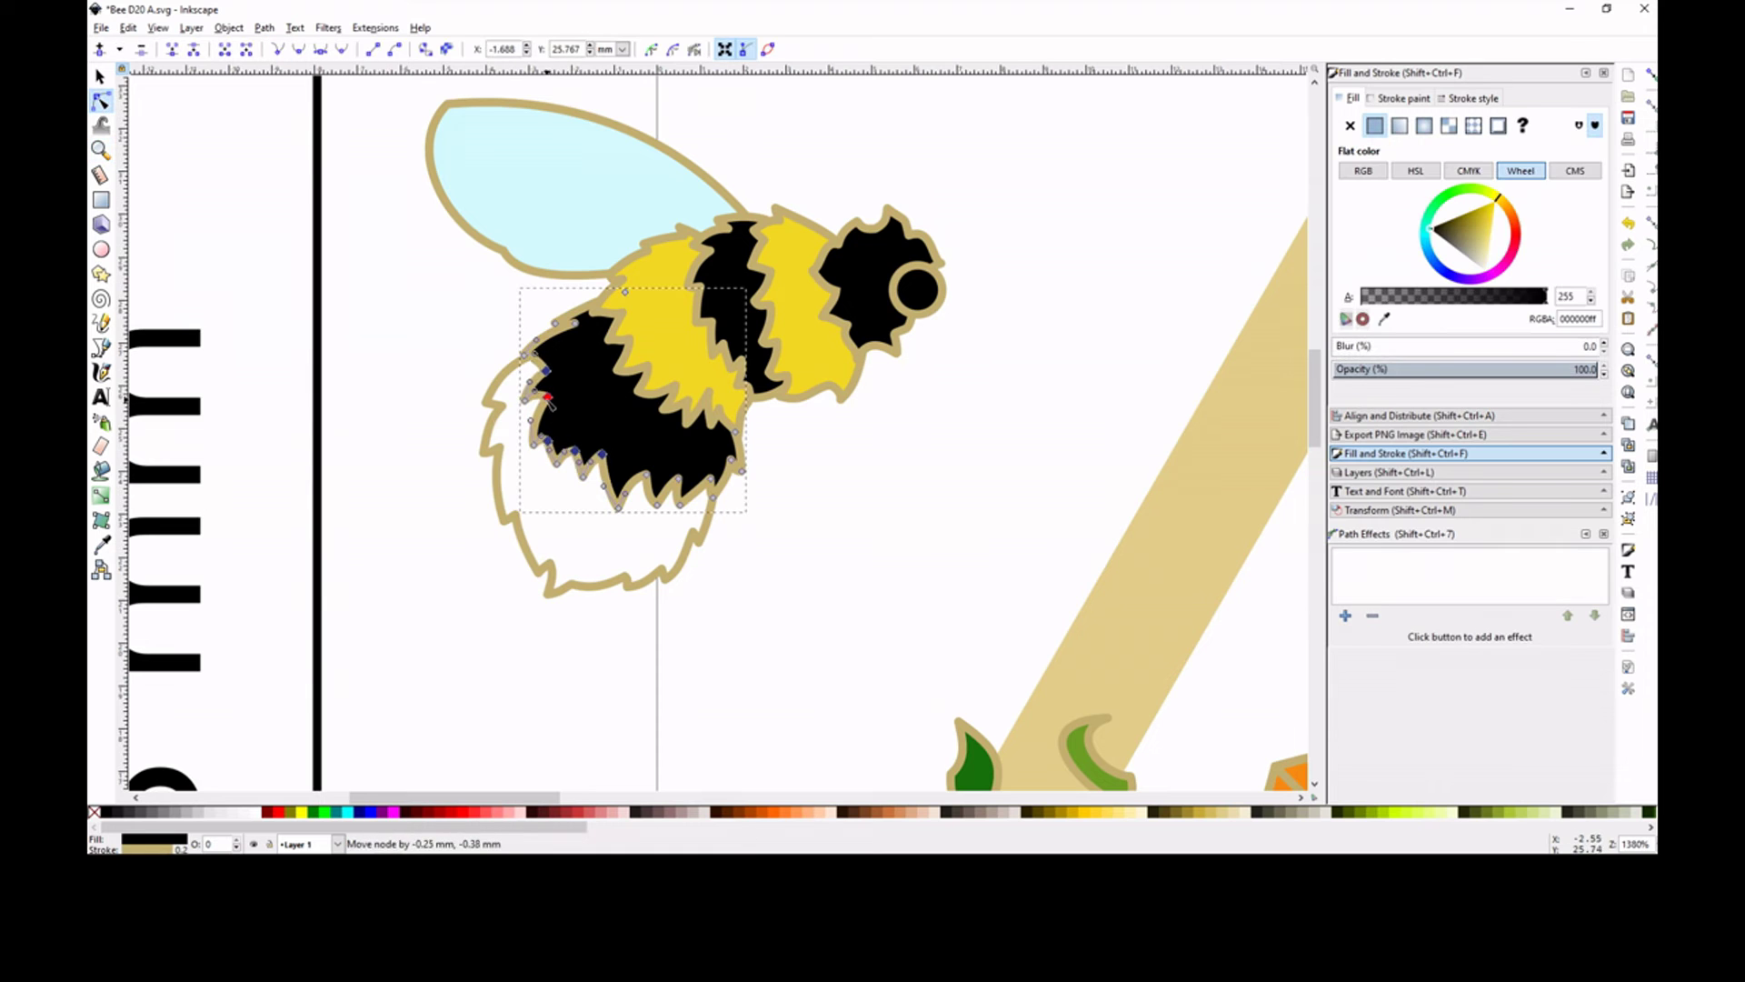
key(s)
shift+click(509, 509)
click(751, 510)
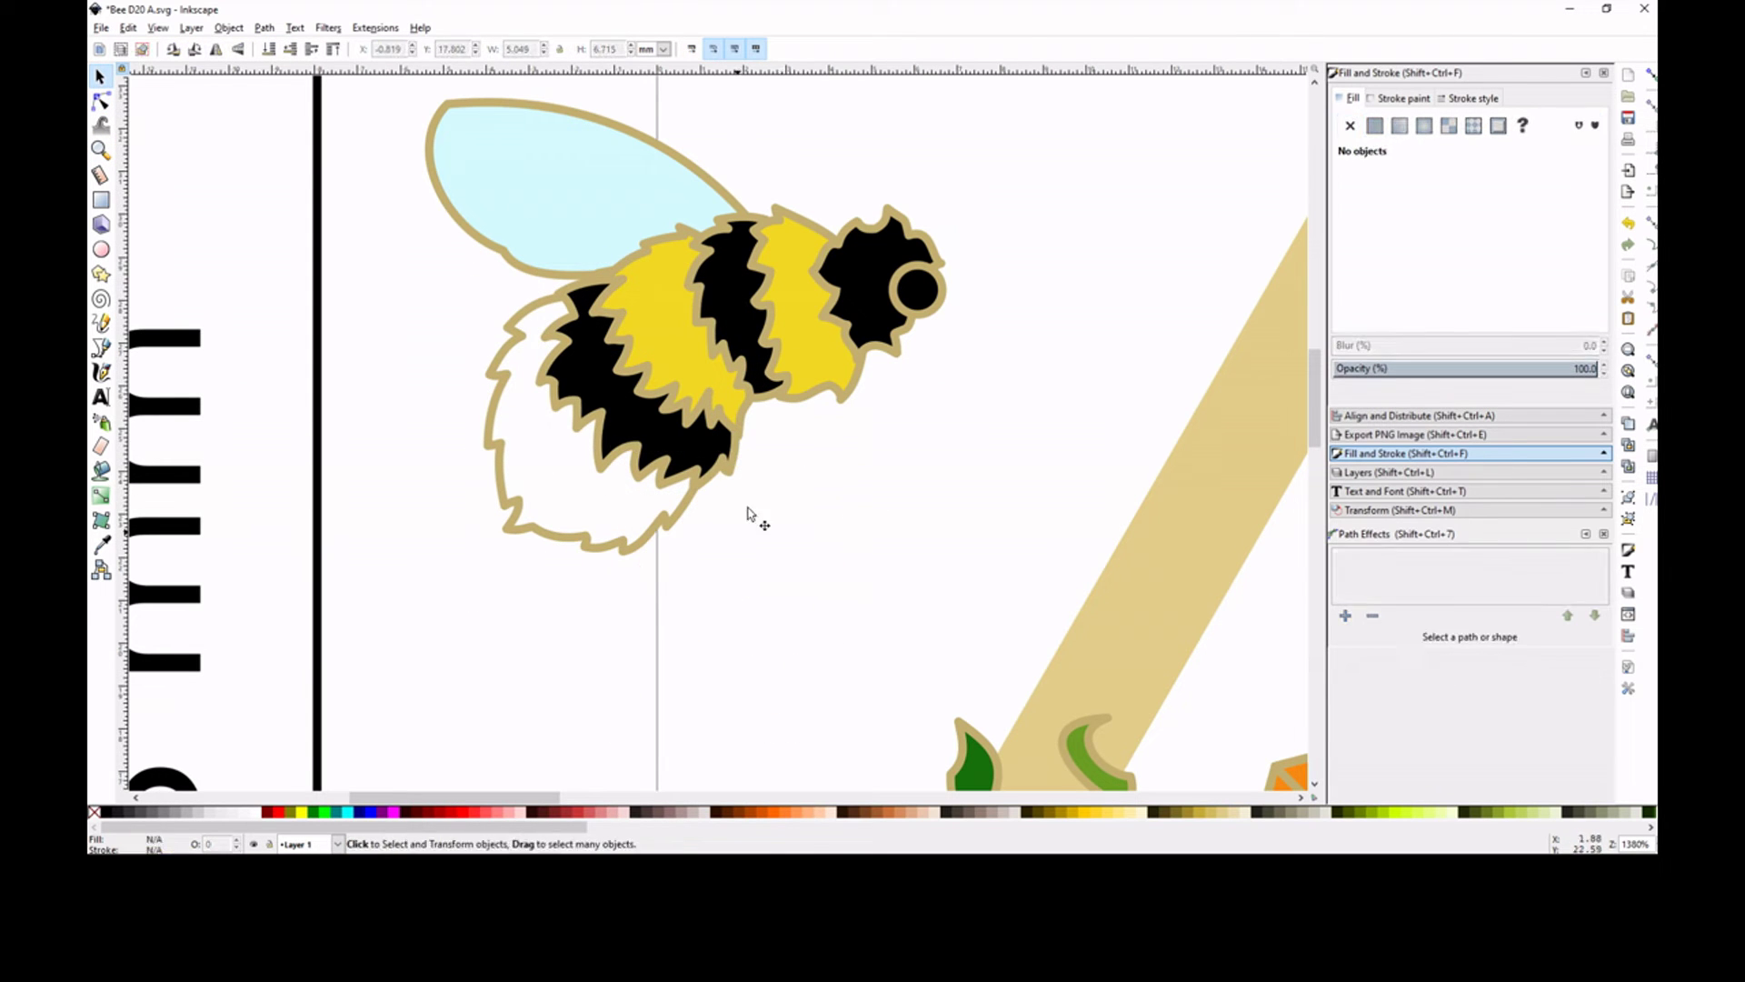
Undo the last placement changes and settle the wing, head and eye closely against the bee's body.
key(ctrl+z)
key(ctrl+z)
key(ctrl+z)
key(ctrl+z)
key(ctrl+z)
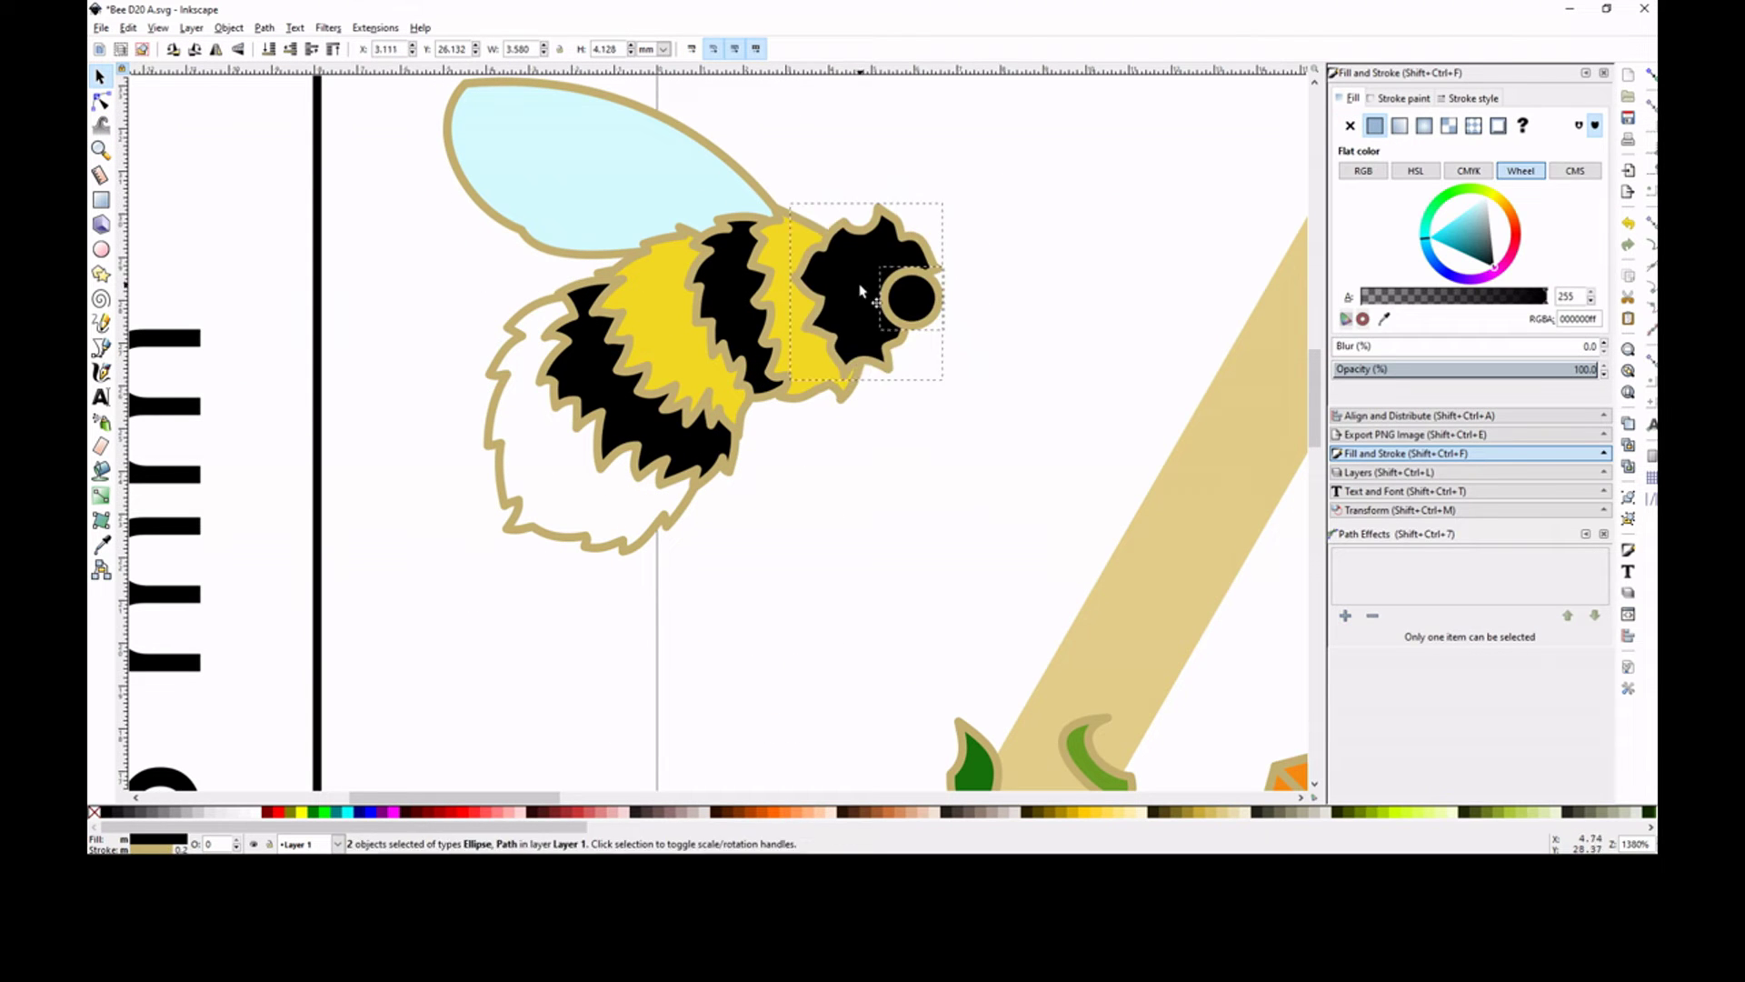
key(n)
click(610, 297)
click(832, 253)
key(minus)
key(minus)
key(minus)
key(s)
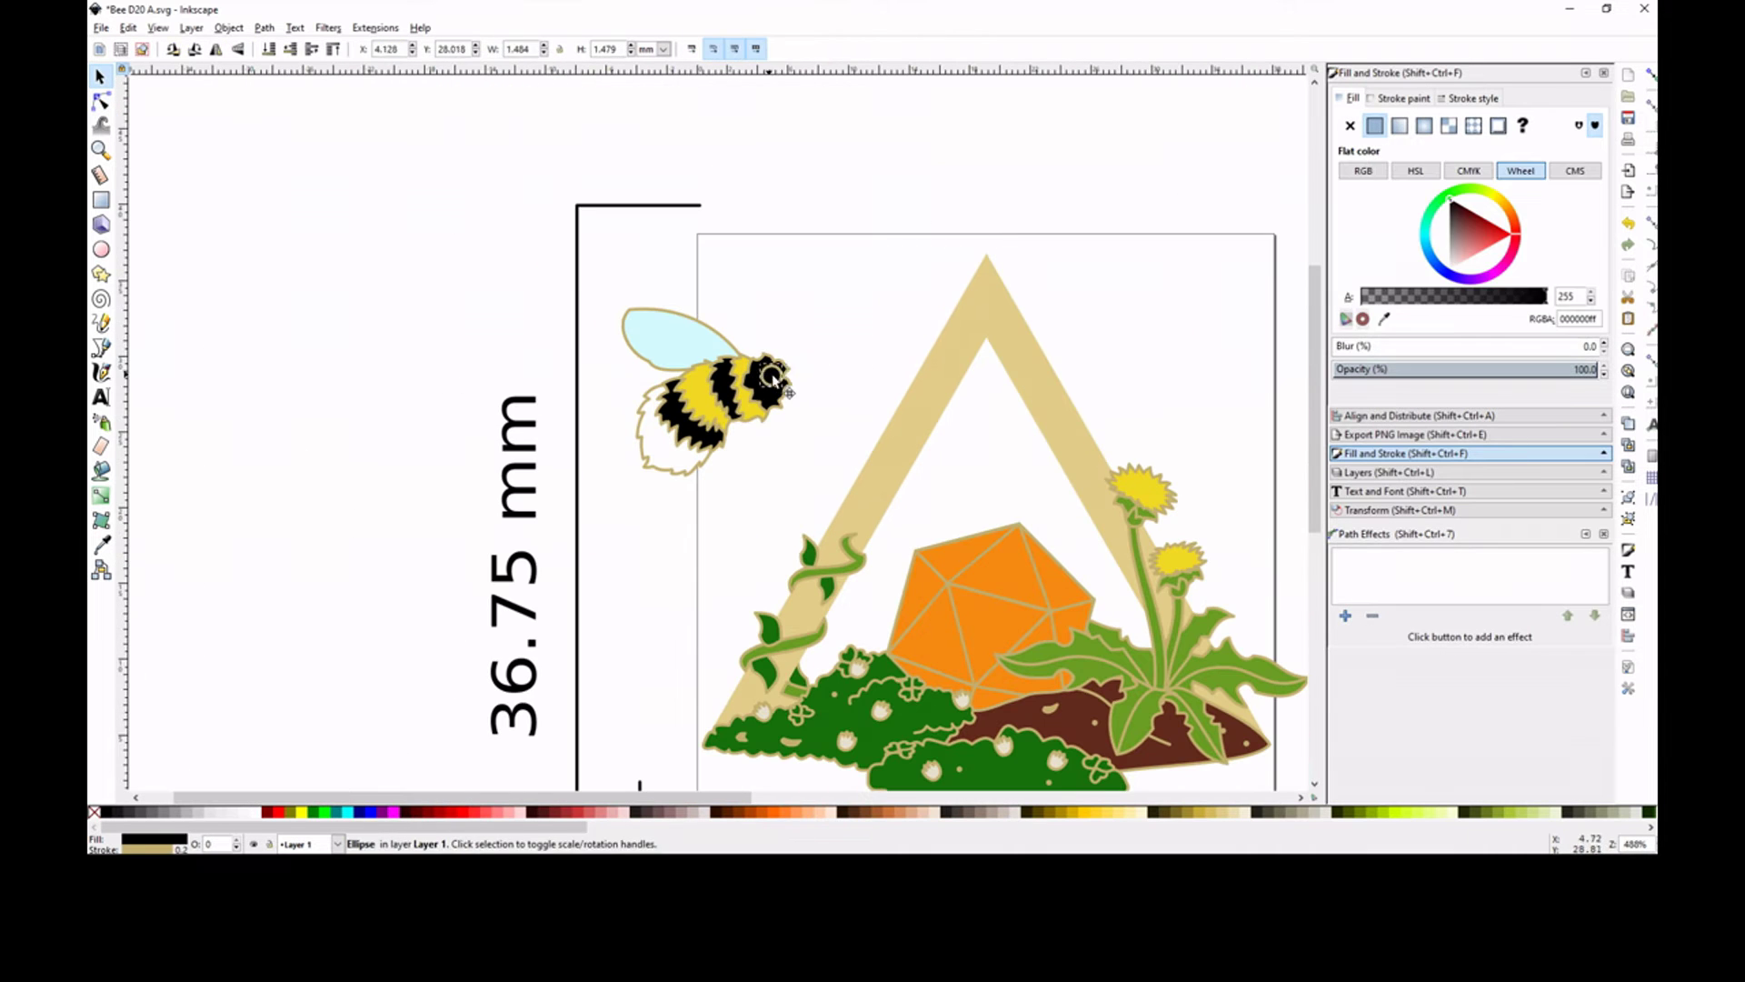
click(842, 329)
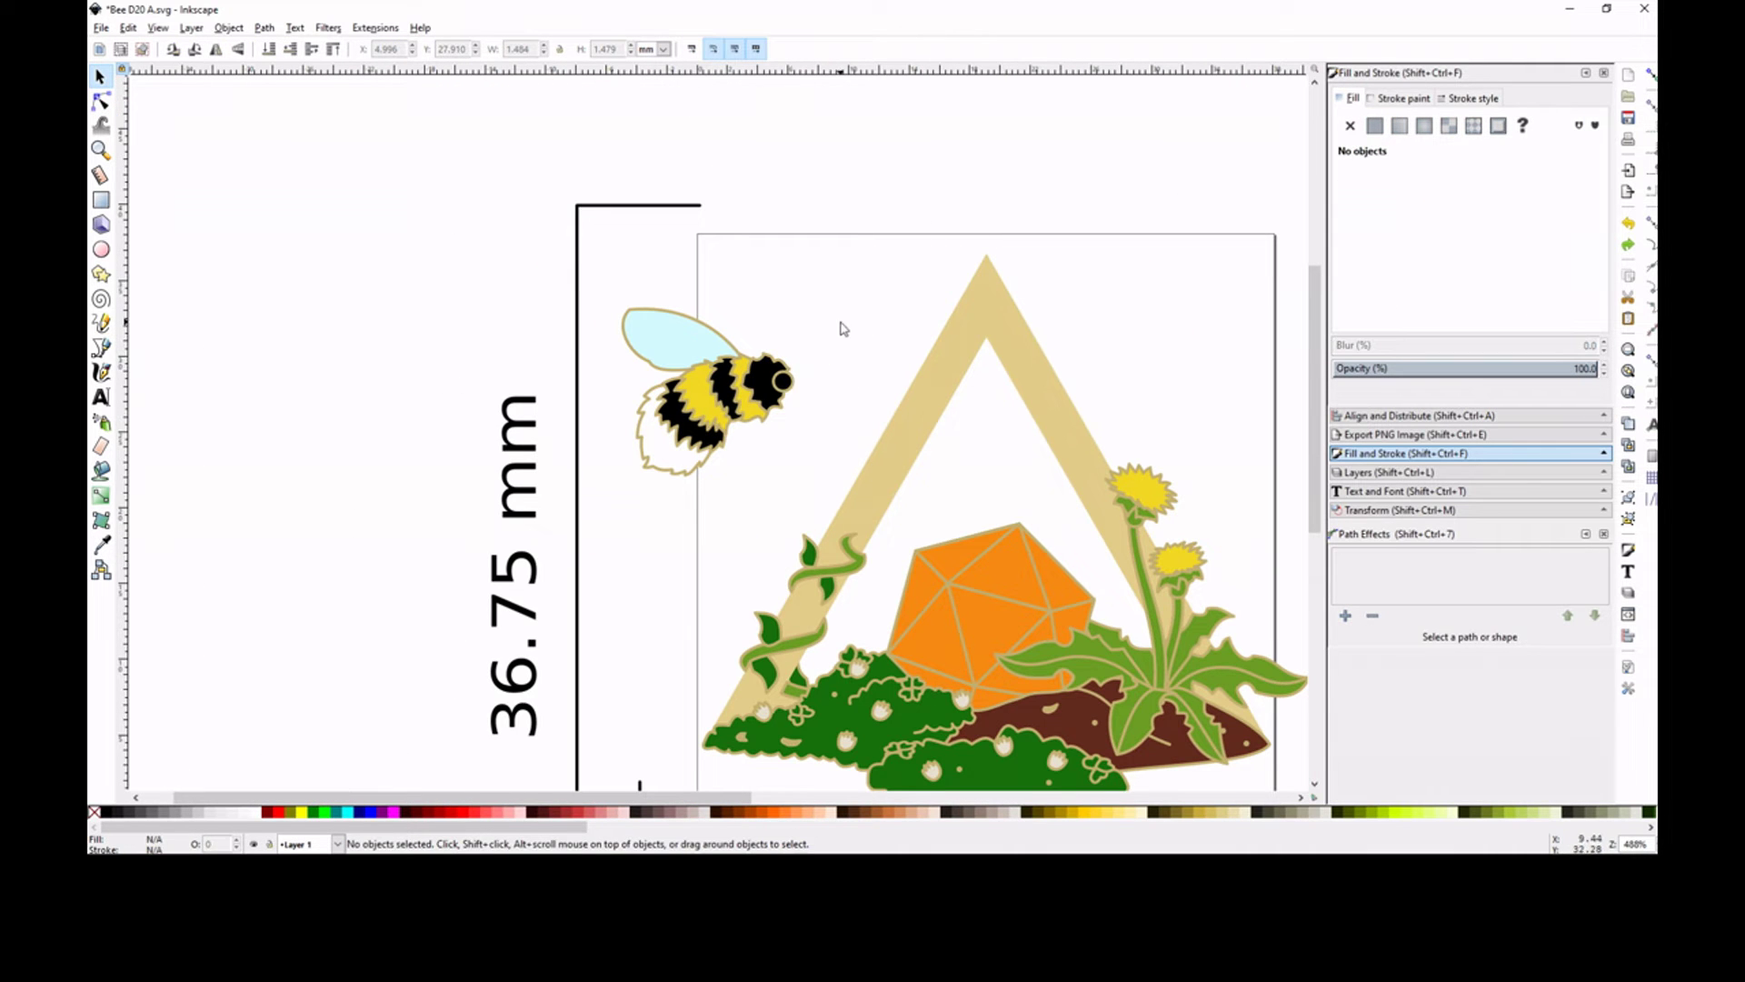
Draw branching veins freehand across the wing and adjust their end nodes to meet each other and the outline.
click(677, 331)
key(p)
key(plus)
key(plus)
key(plus)
drag(707, 261, 847, 382)
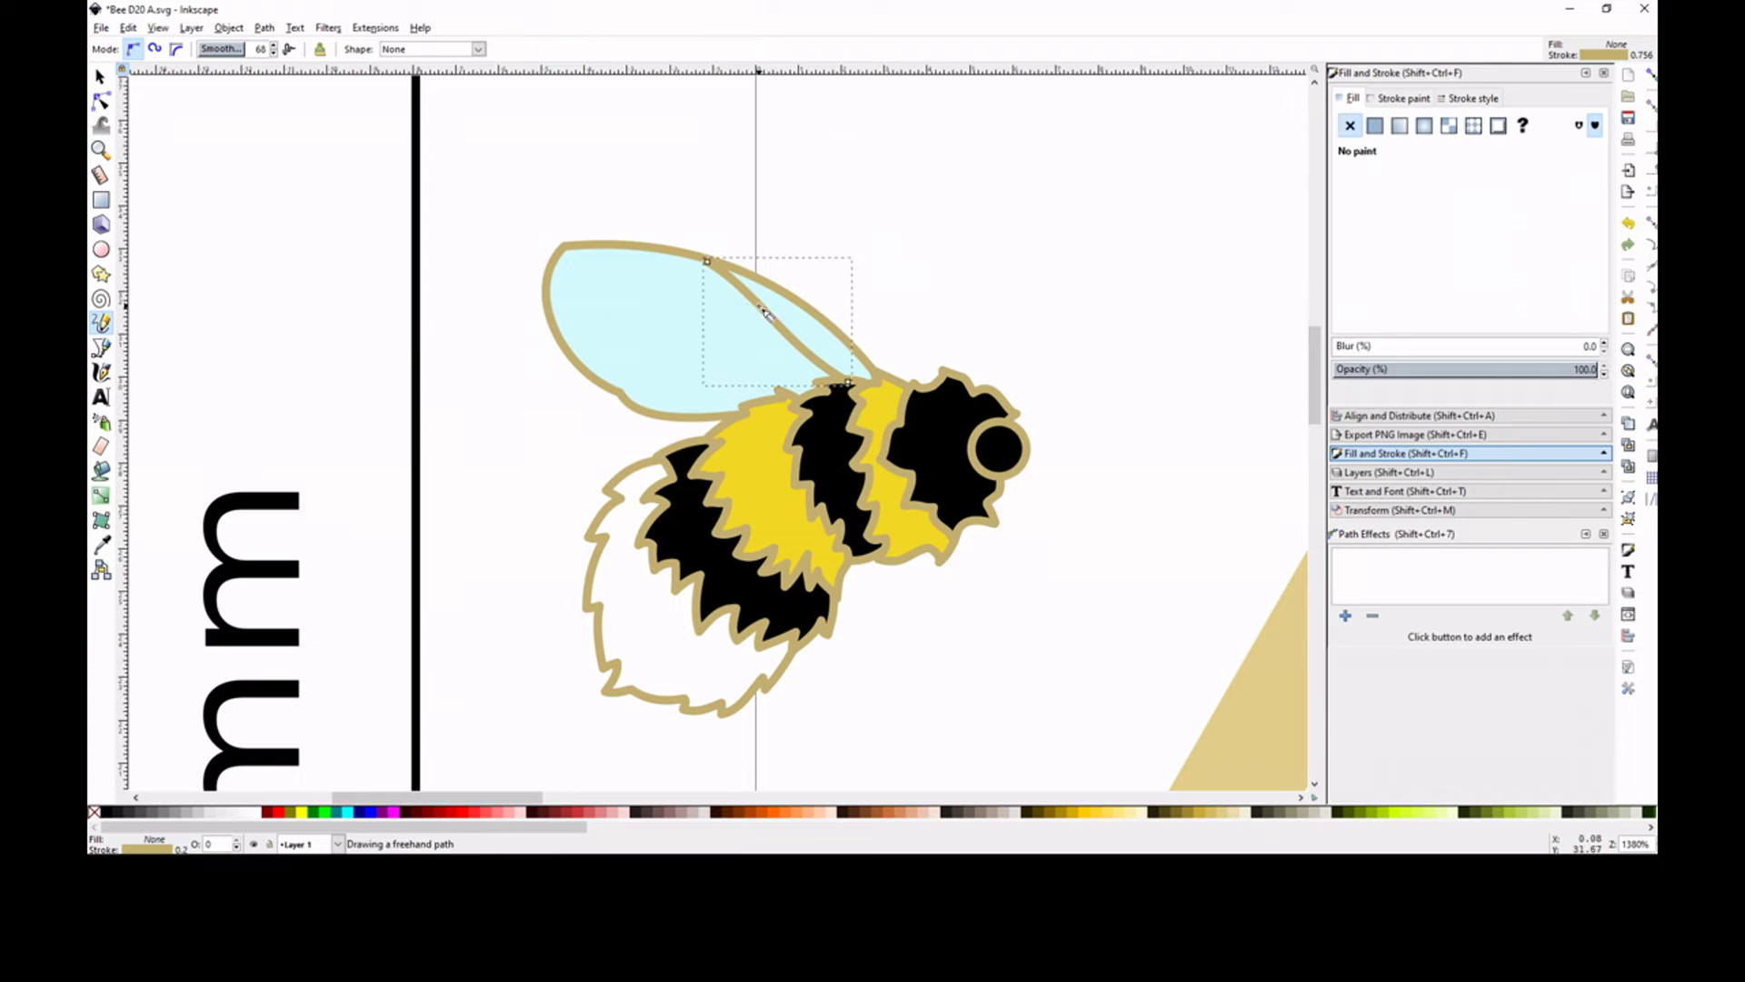
drag(595, 309, 598, 247)
key(n)
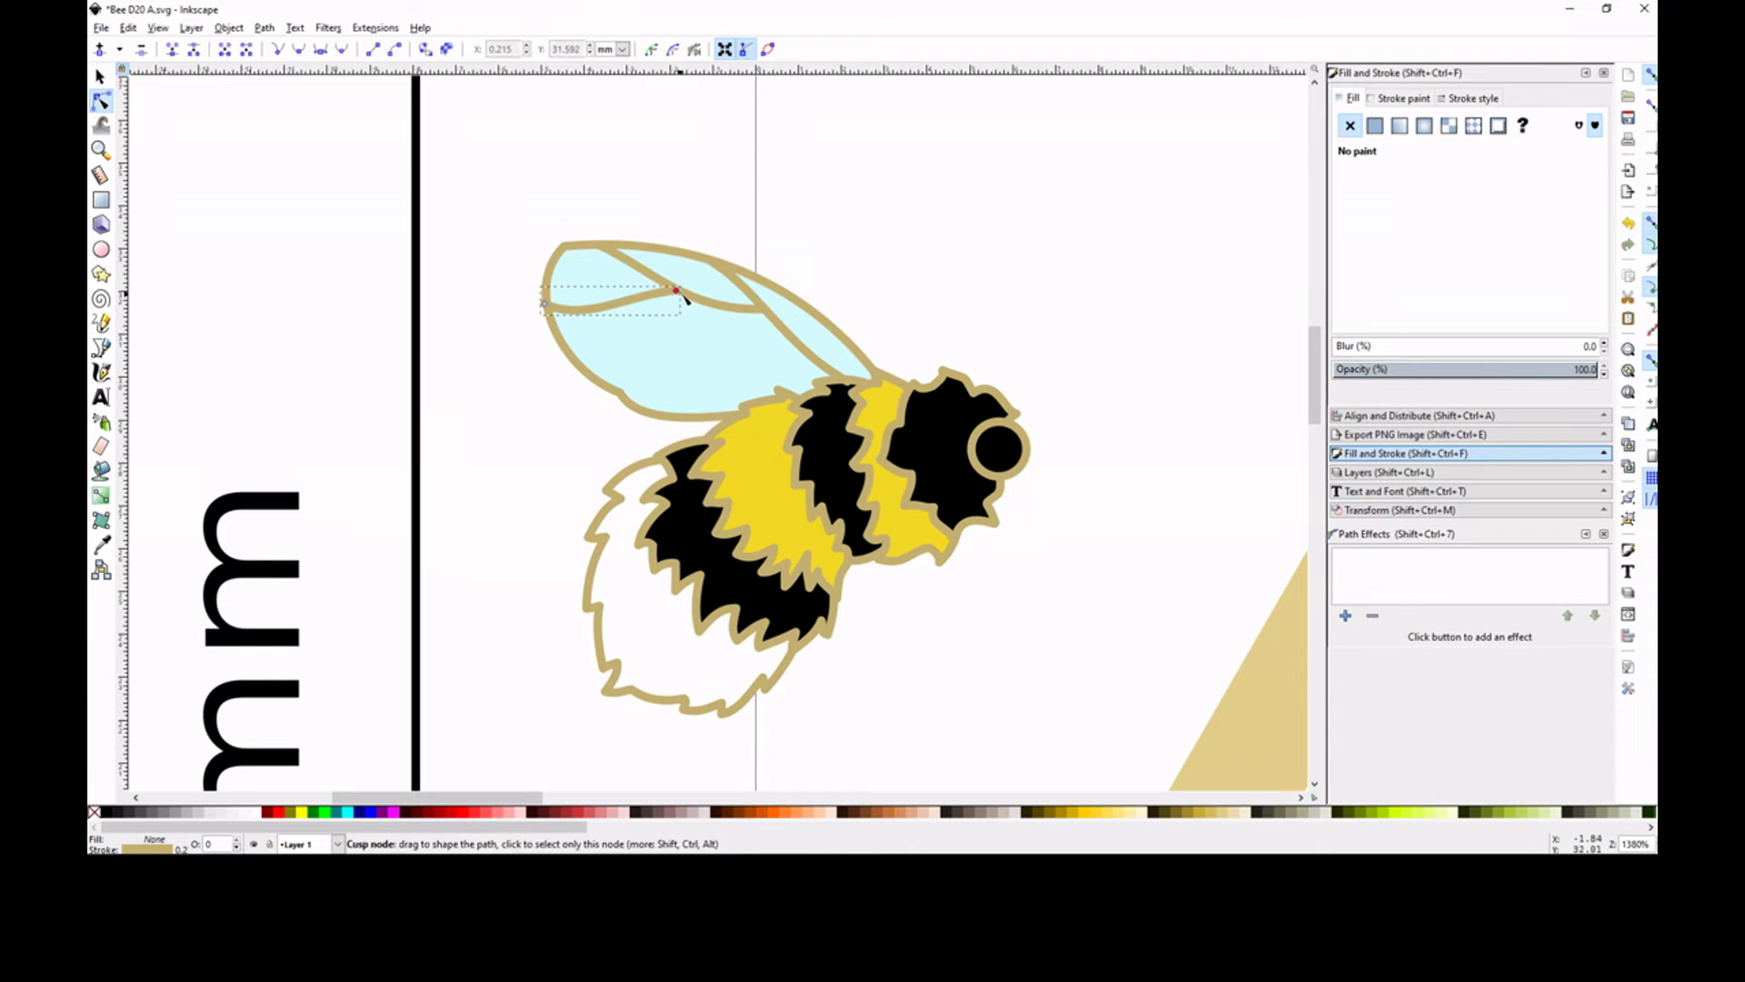
click(546, 302)
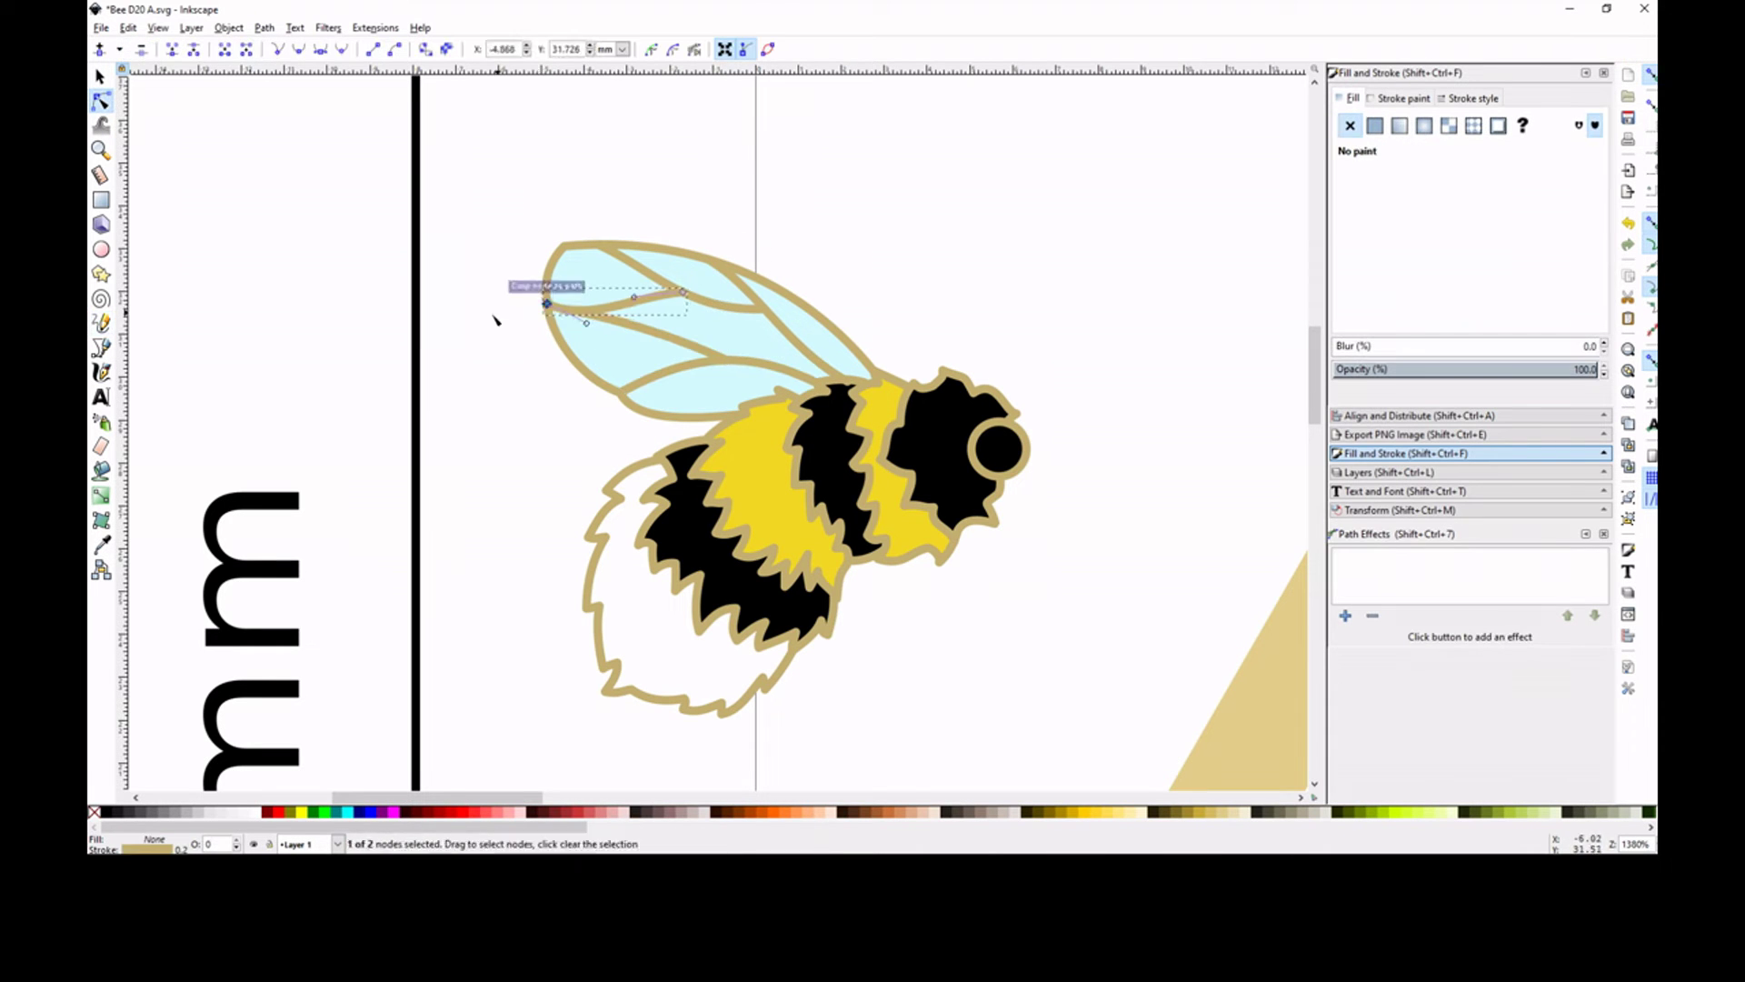
Group the wing with its veins and place a duplicate as a second, more upright wing behind it.
key(minus)
key(minus)
key(s)
drag(600, 309, 829, 459)
key(ctrl+g)
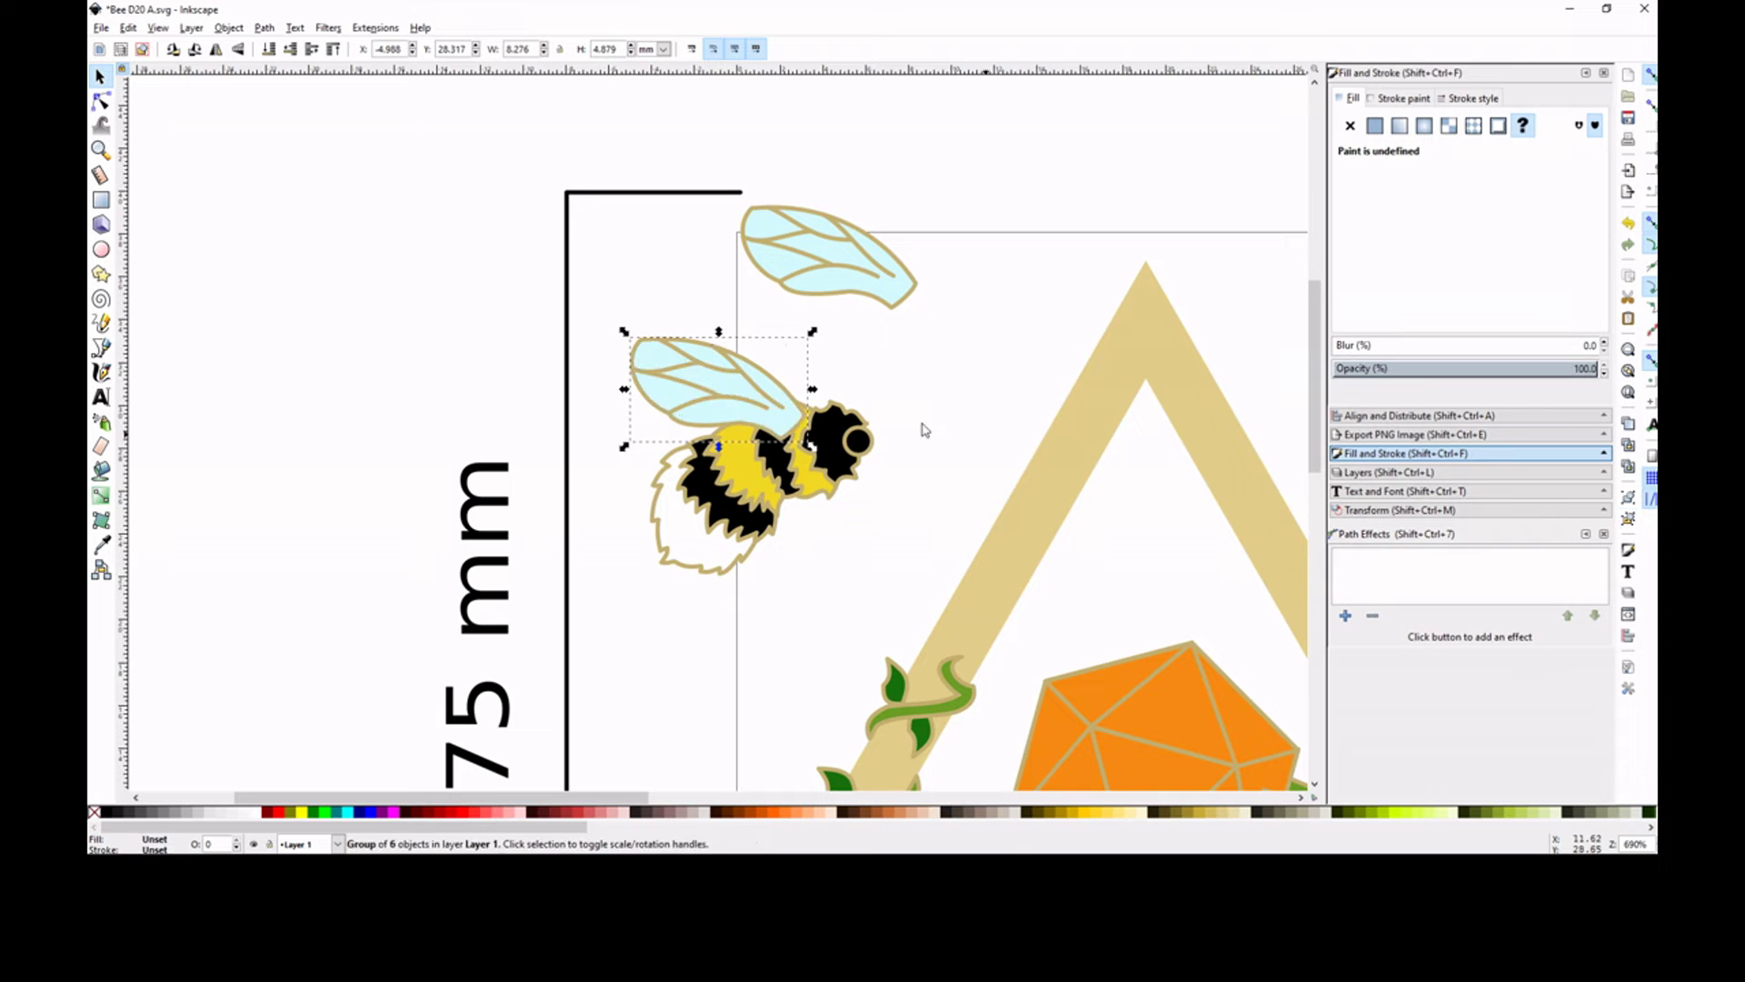
drag(718, 382, 695, 377)
click(901, 348)
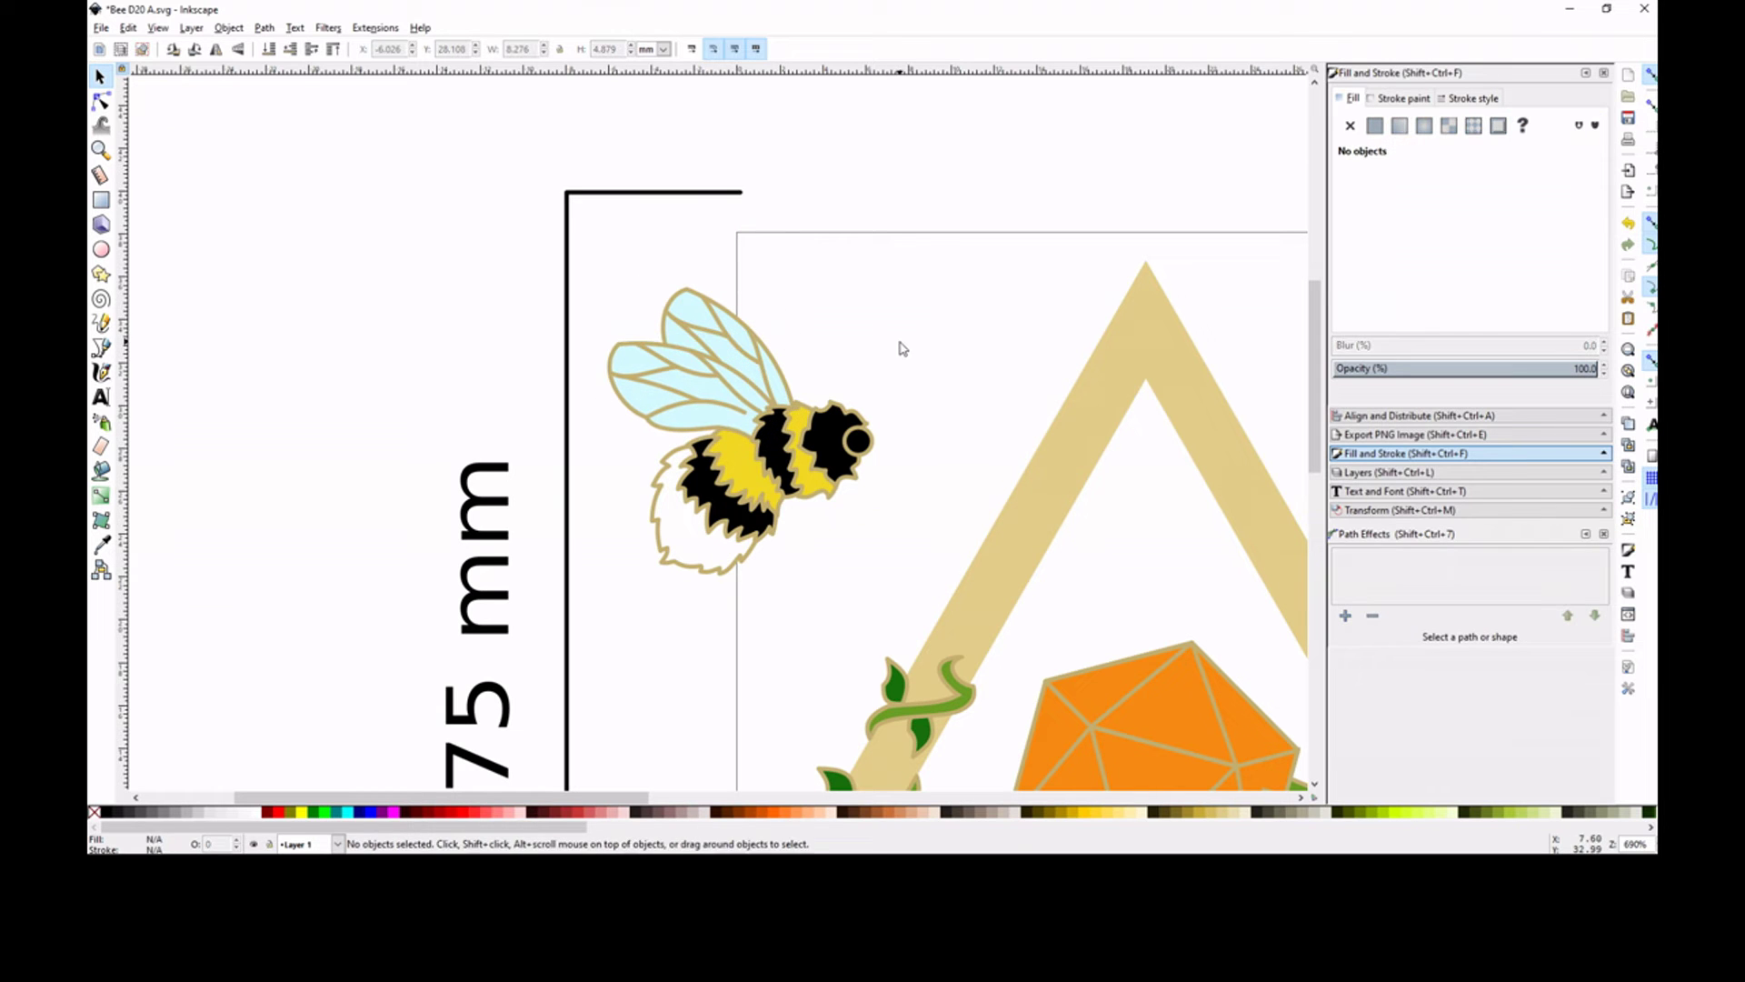
Rotate and reposition the front wing so its root meets the bee's thorax.
click(700, 389)
click(506, 214)
drag(710, 402, 582, 349)
double_click(727, 354)
click(727, 355)
shift+click(610, 358)
key(bracketright)
click(663, 246)
click(671, 336)
mouse_move(634, 401)
mouse_down()
mouse_move(510, 310)
mouse_move(647, 420)
mouse_up()
Rotate the rear wing and move it closer behind the front wing.
click(507, 386)
click(726, 314)
key(bracketleft)
drag(727, 313, 693, 354)
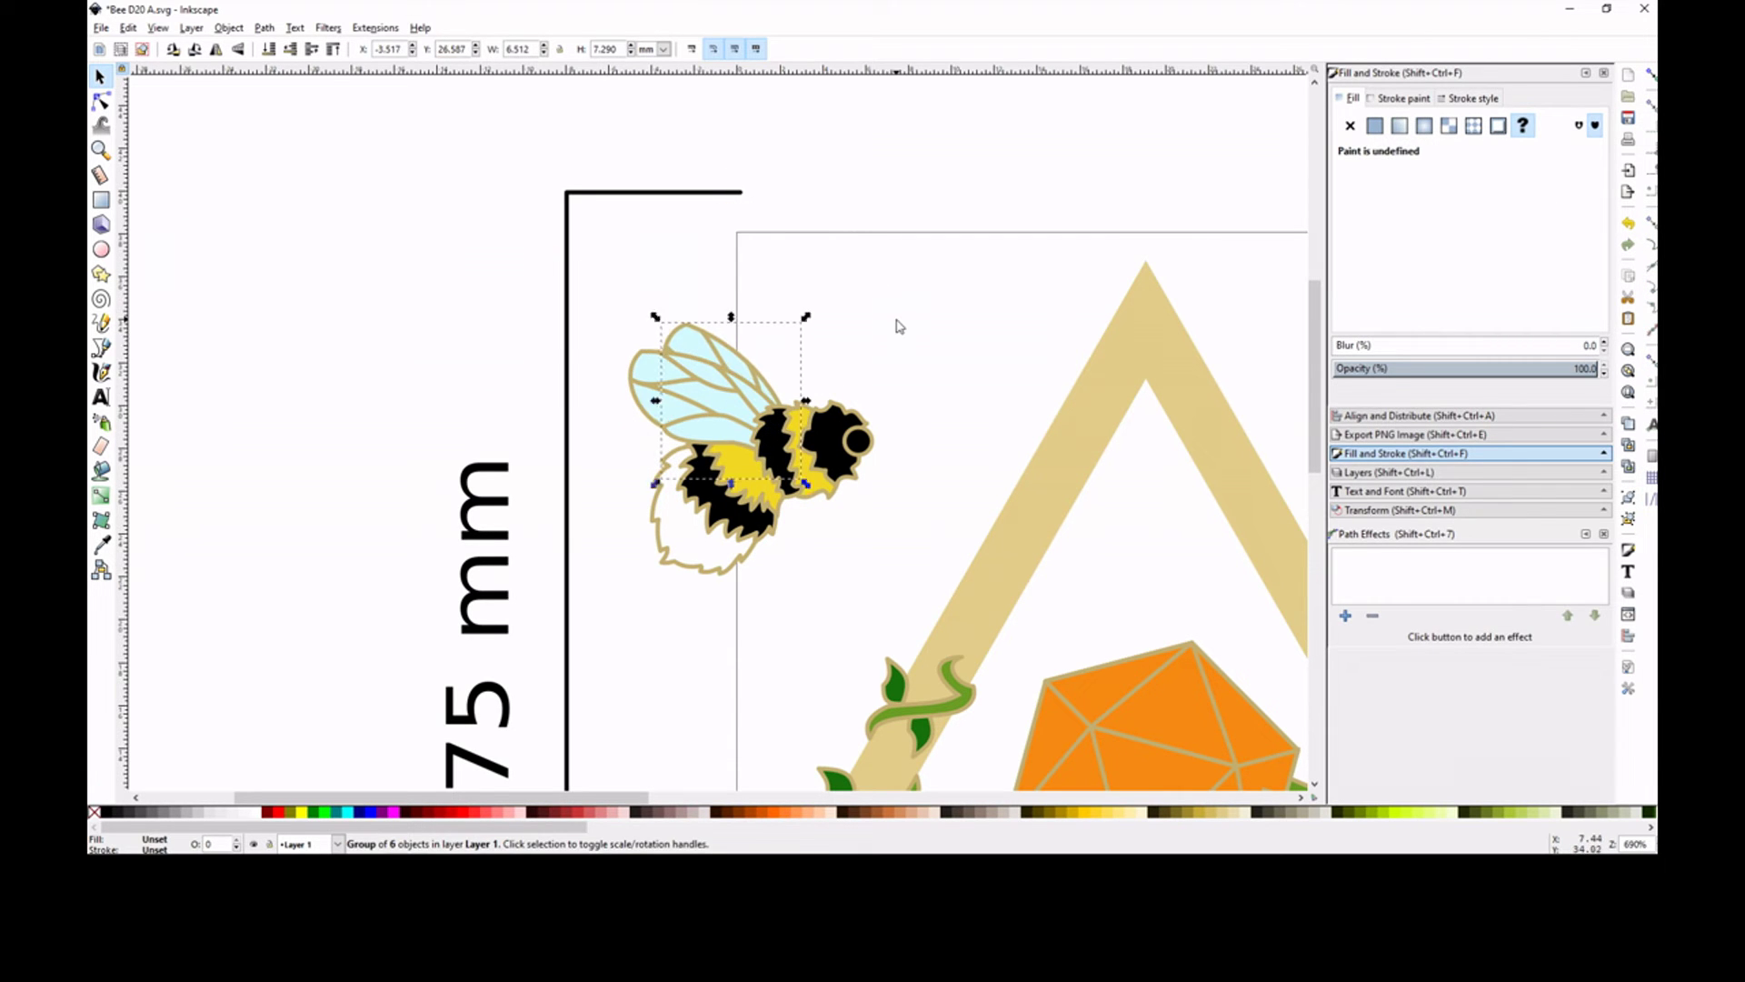
click(898, 326)
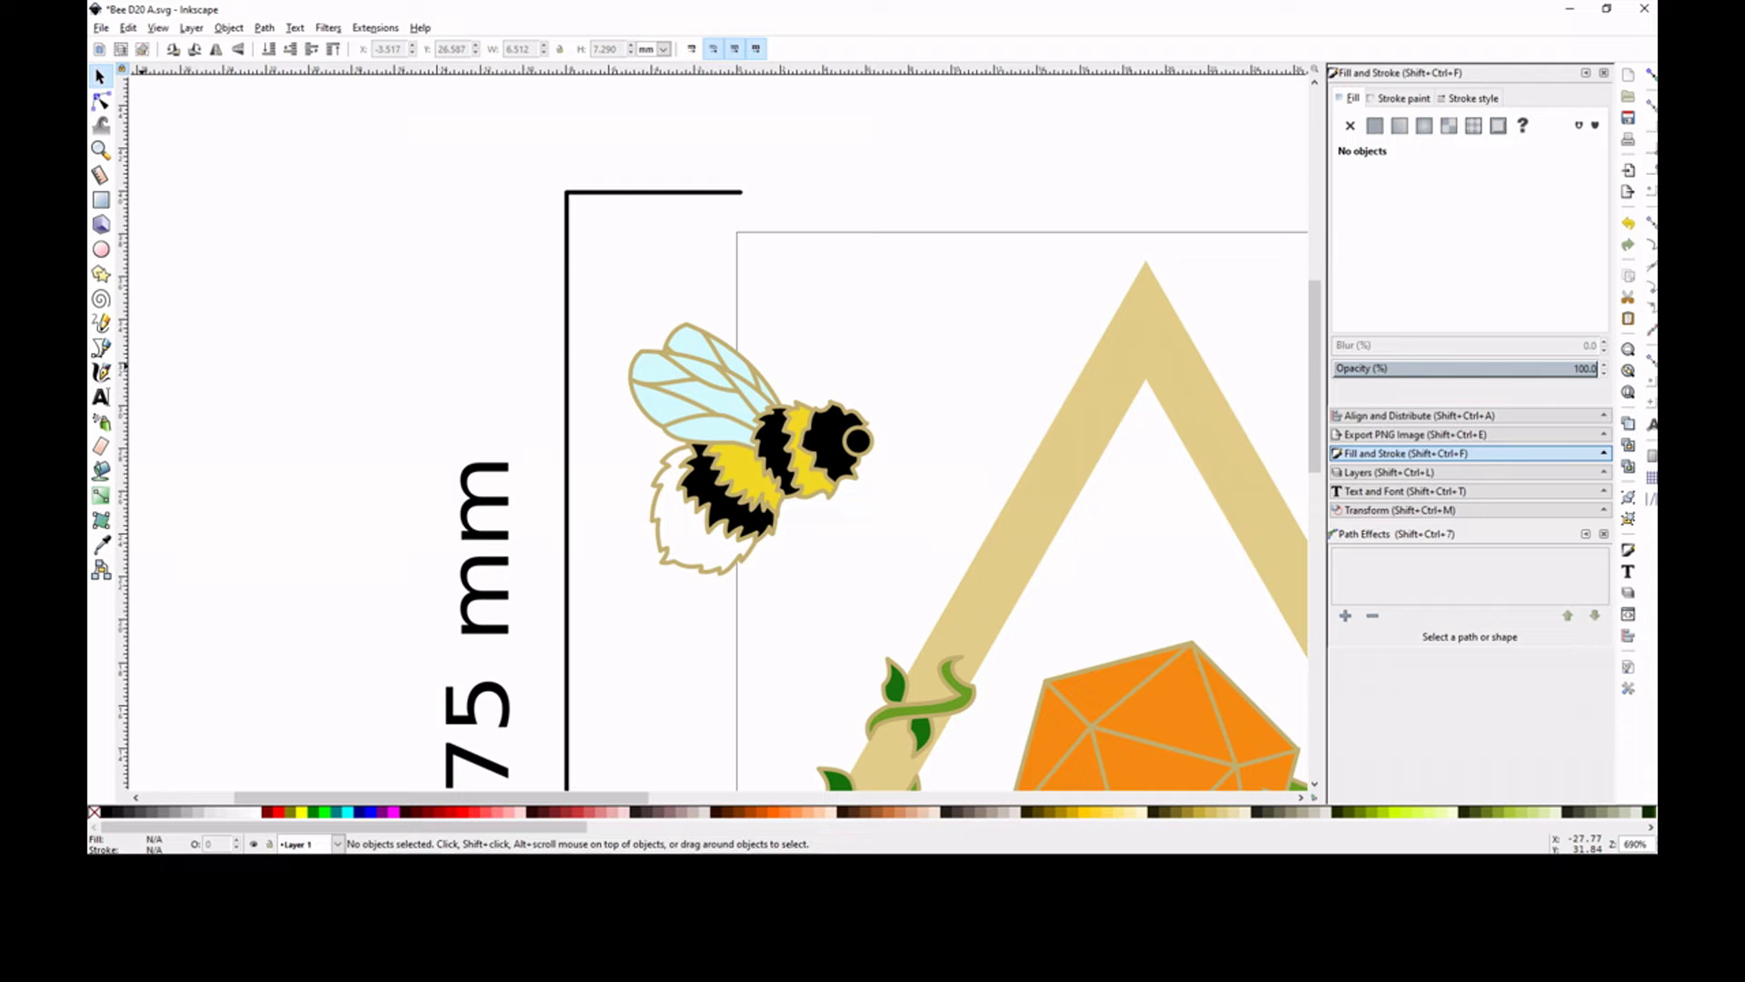
Draw a curved antenna with a rounded tip freehand on the bee's head, adjust its nodes and fill it black.
key(p)
drag(859, 407, 919, 389)
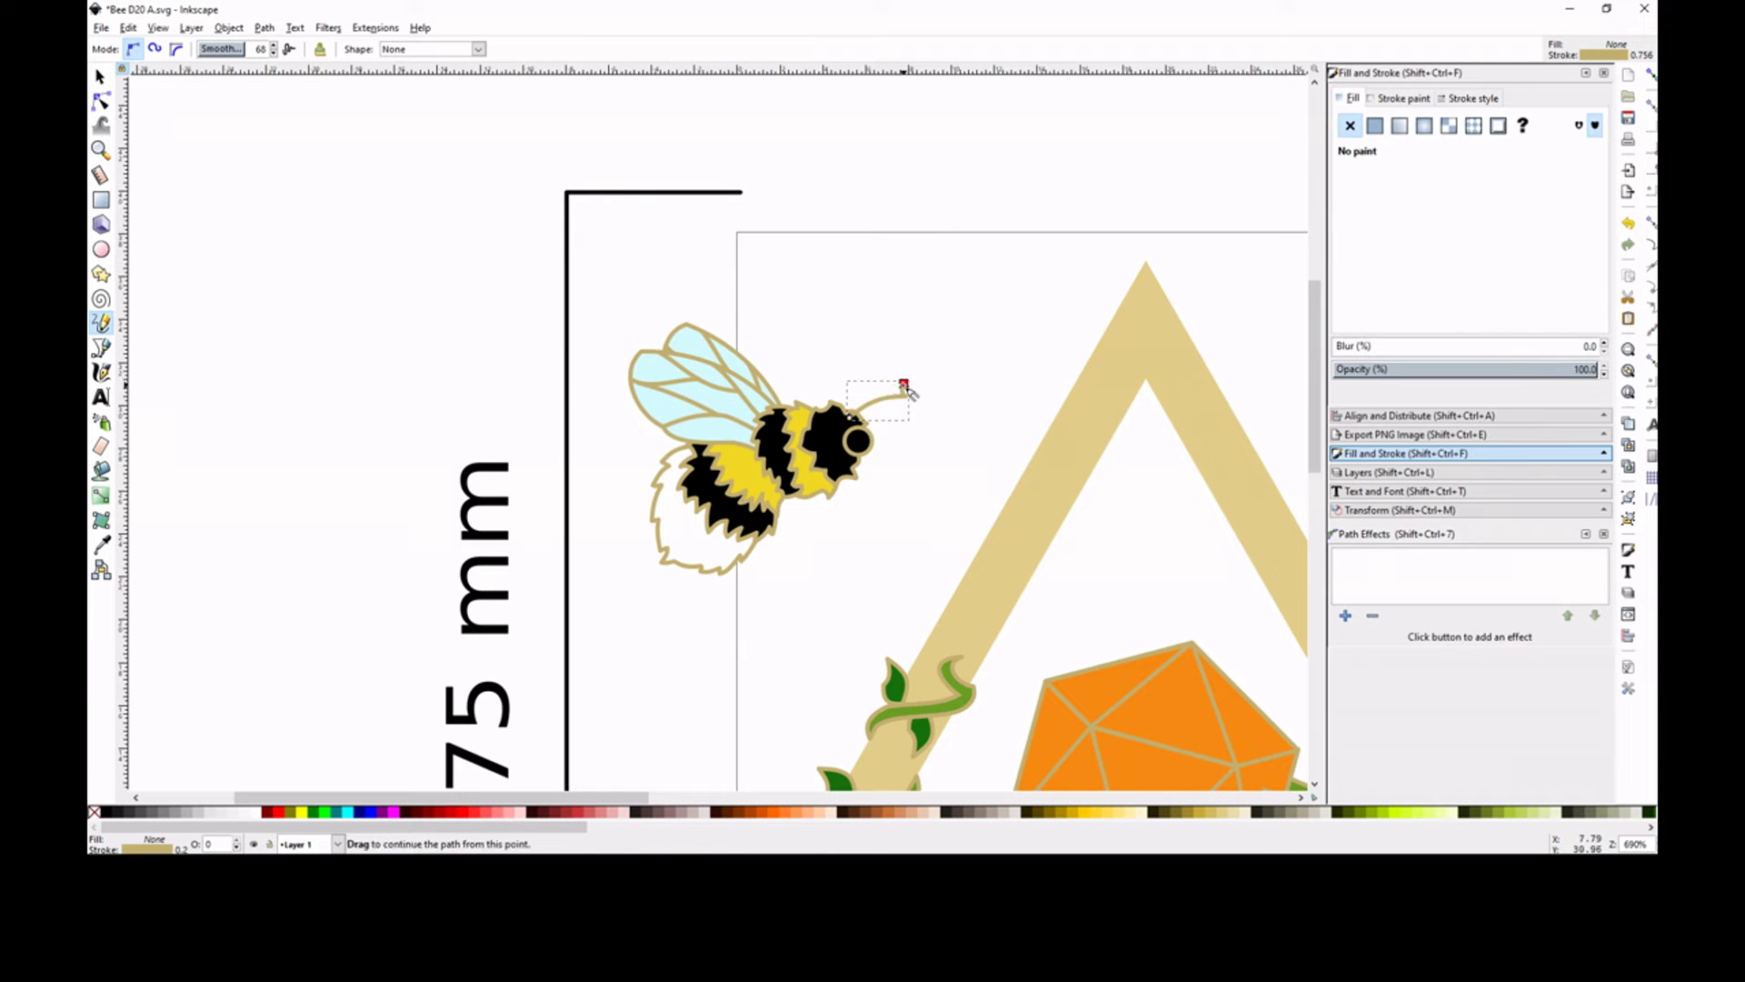
click(116, 97)
drag(867, 335, 976, 425)
click(547, 545)
click(1375, 126)
Duplicate the antenna and offset the copy slightly to make the bee's second antenna.
key(s)
key(minus)
key(minus)
key(minus)
click(624, 472)
key(ctrl+d)
drag(623, 471, 585, 428)
click(818, 448)
click(596, 494)
key(minus)
key(minus)
key(minus)
Smooth the furry head outline just below the eye by removing the protruding spike with node editing.
click(798, 503)
click(636, 496)
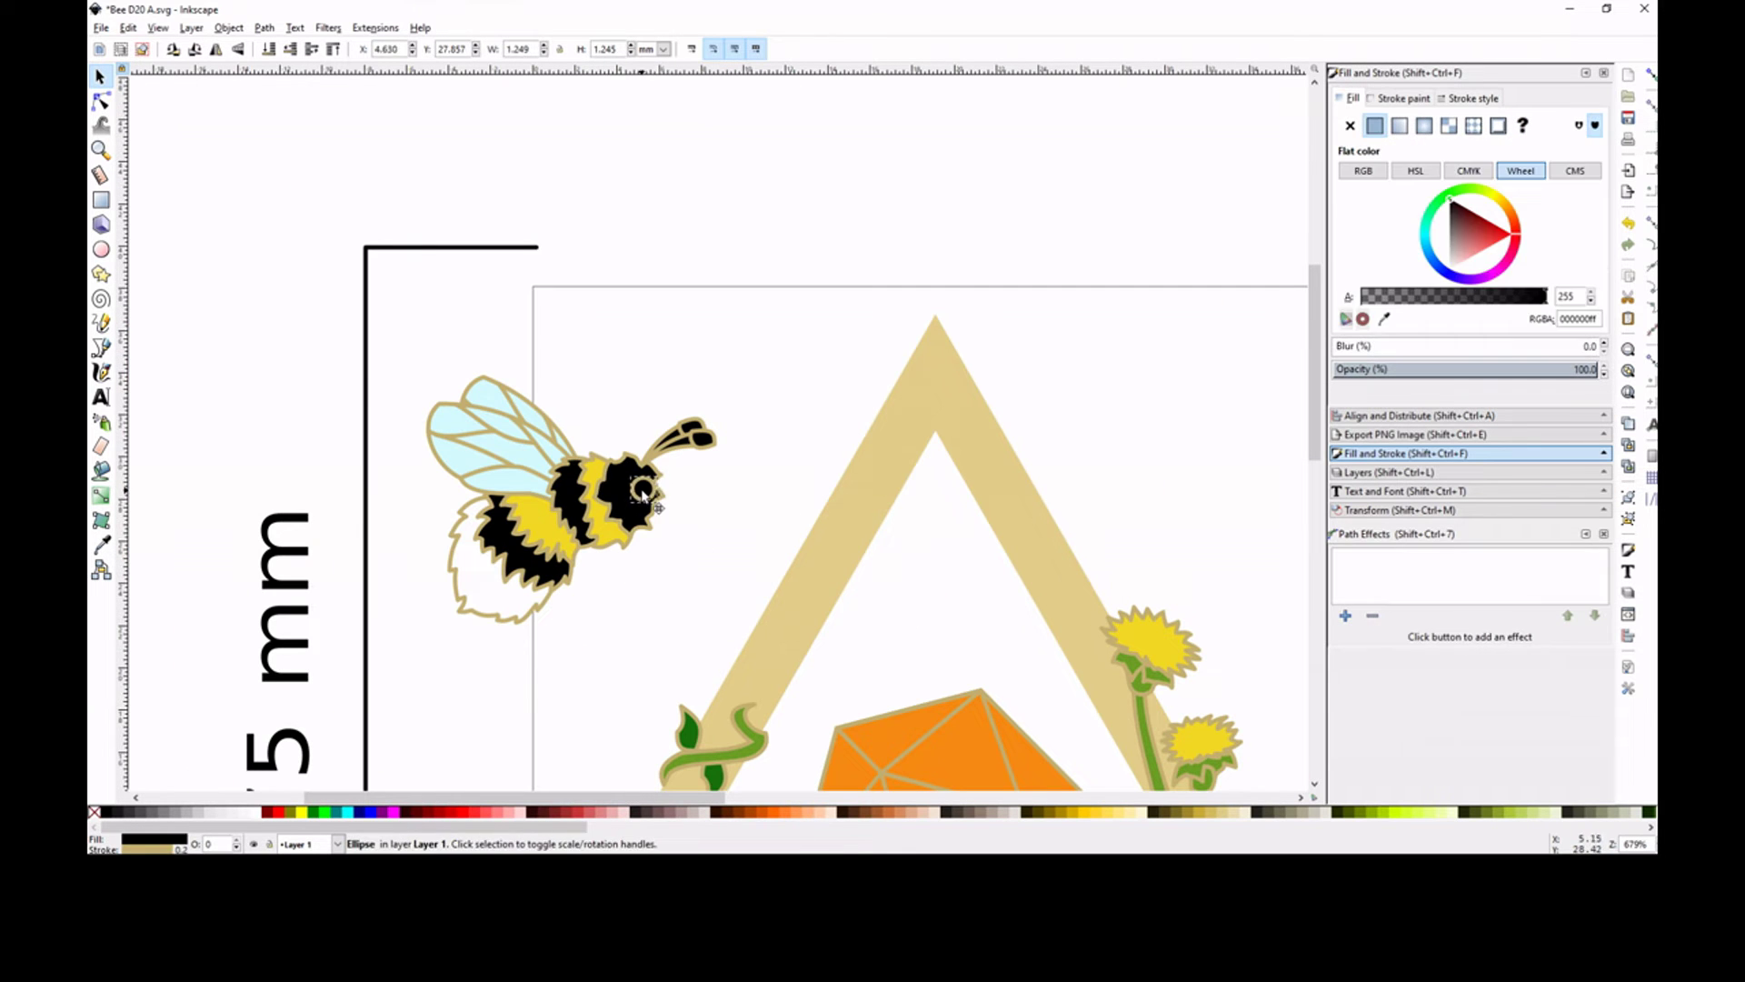
key(n)
click(693, 552)
key(plus)
key(plus)
key(plus)
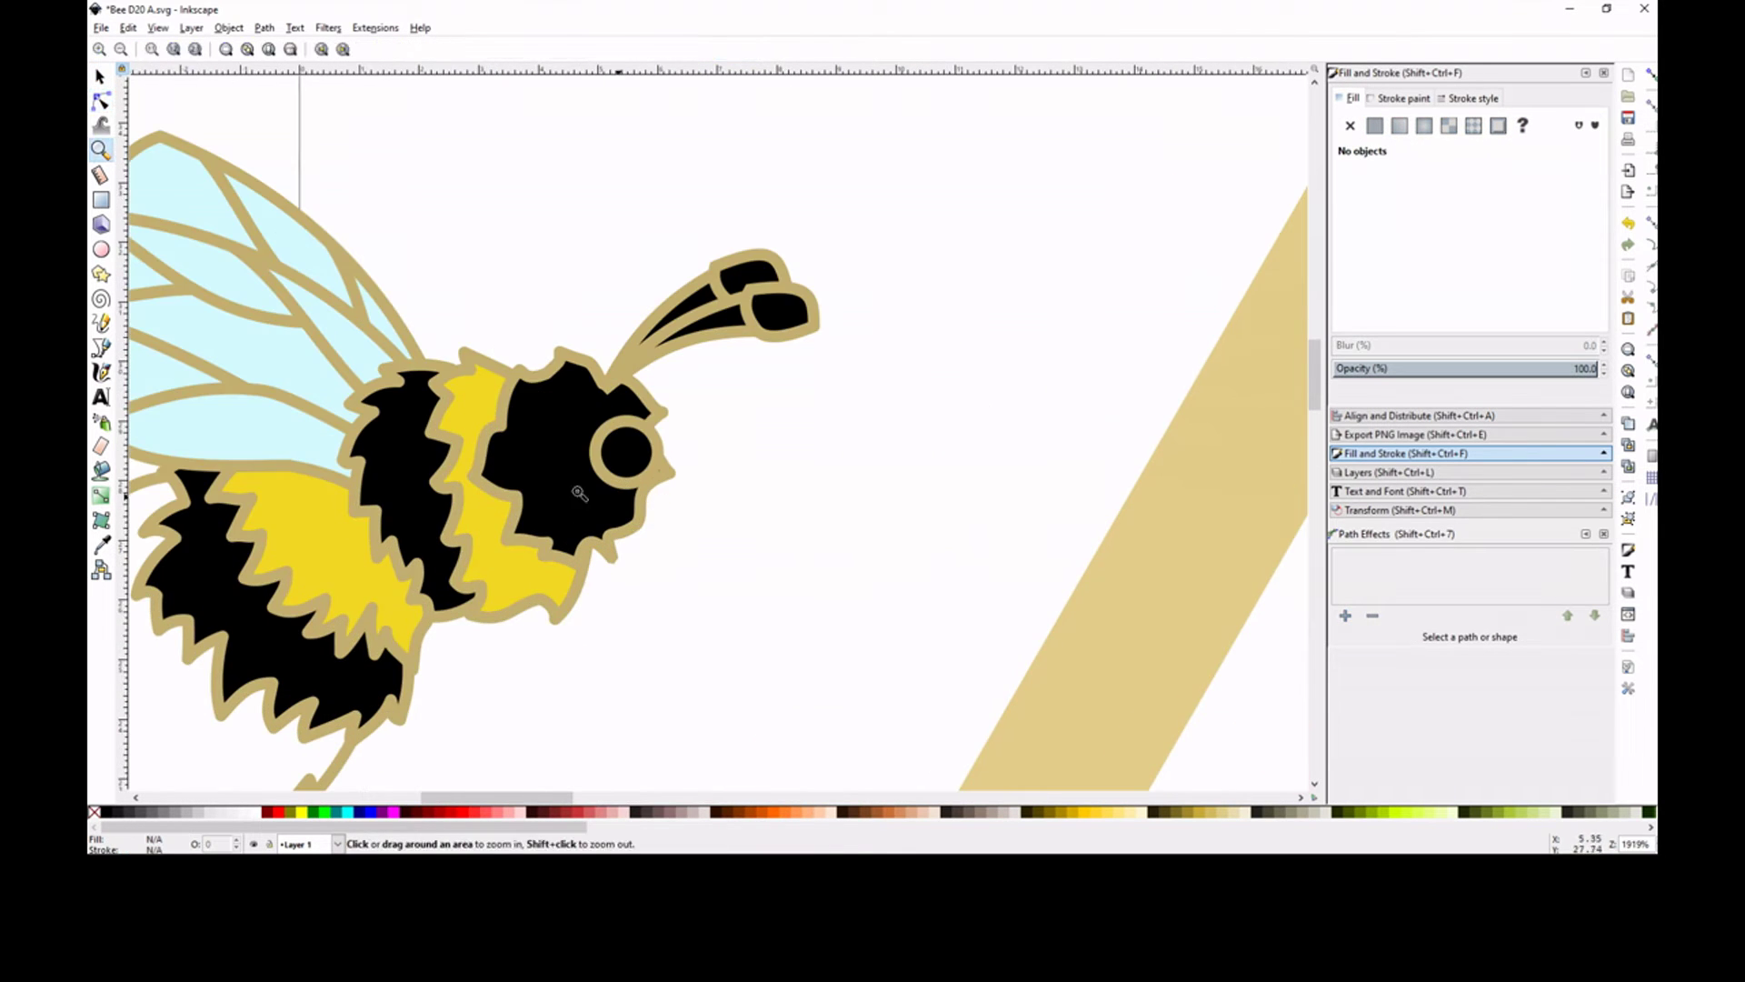
click(636, 536)
click(760, 526)
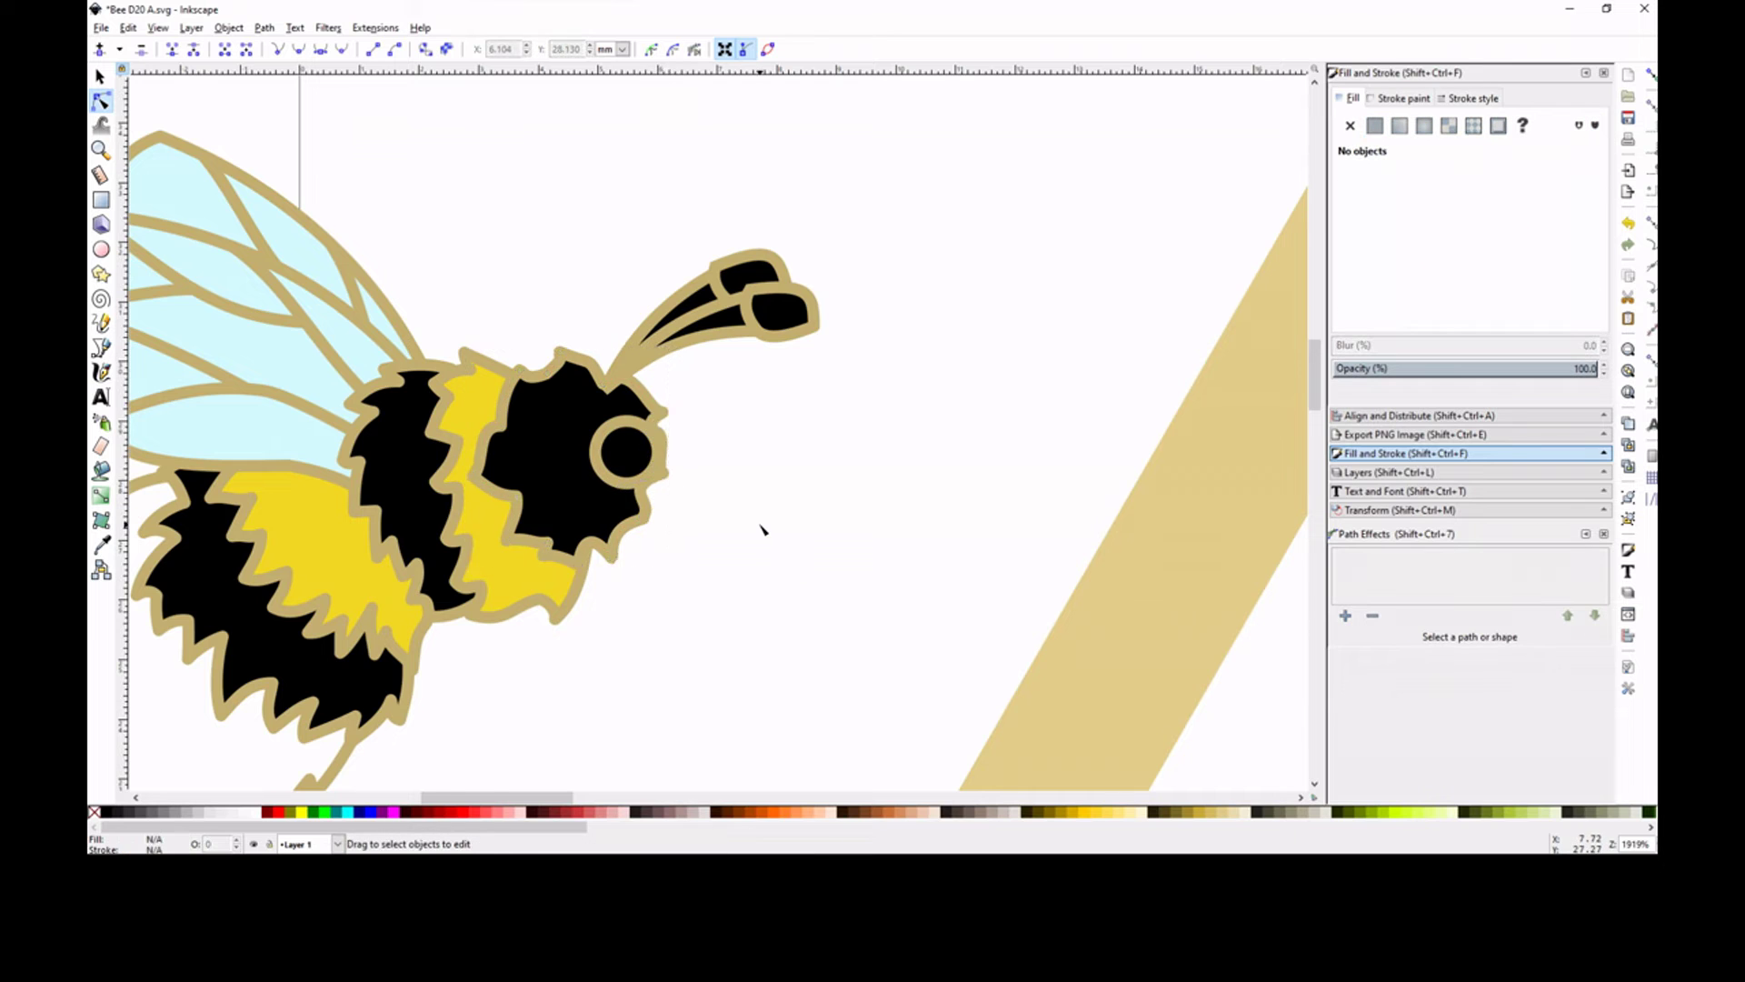
Draw a bent foreleg freehand beneath the bee's thorax, fill it black and adjust its upper nodes.
key(minus)
key(minus)
key(minus)
key(minus)
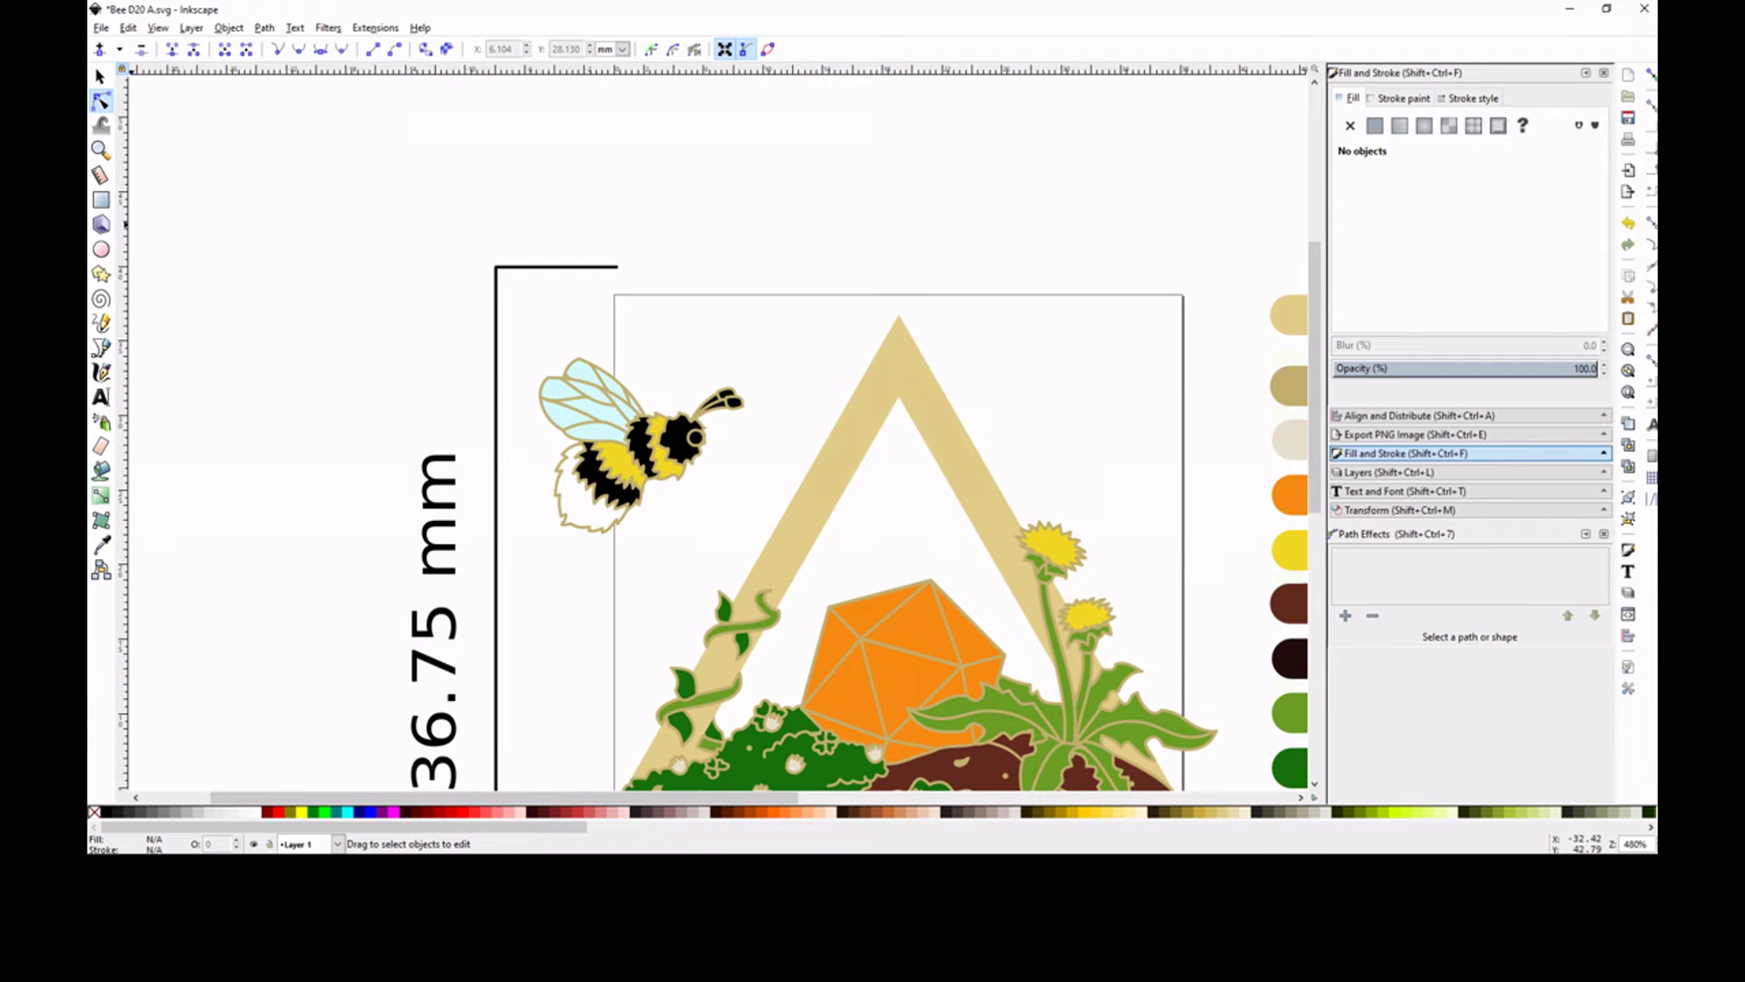
key(plus)
key(plus)
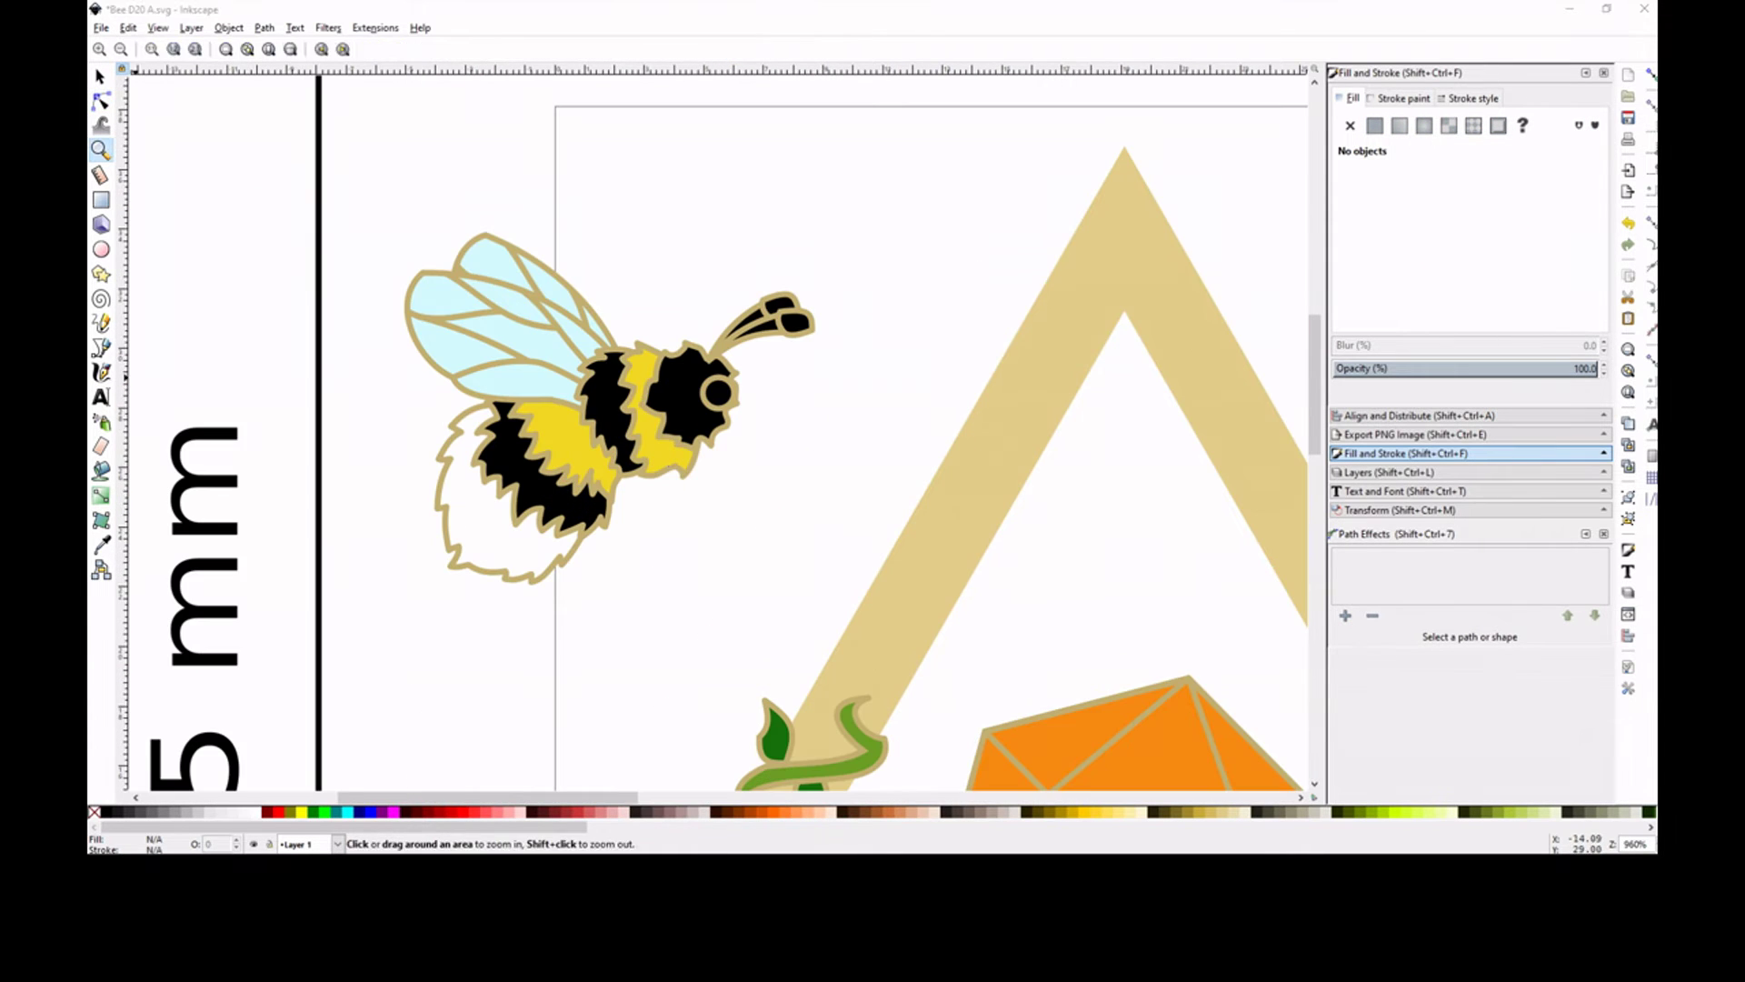
key(p)
drag(647, 438, 696, 465)
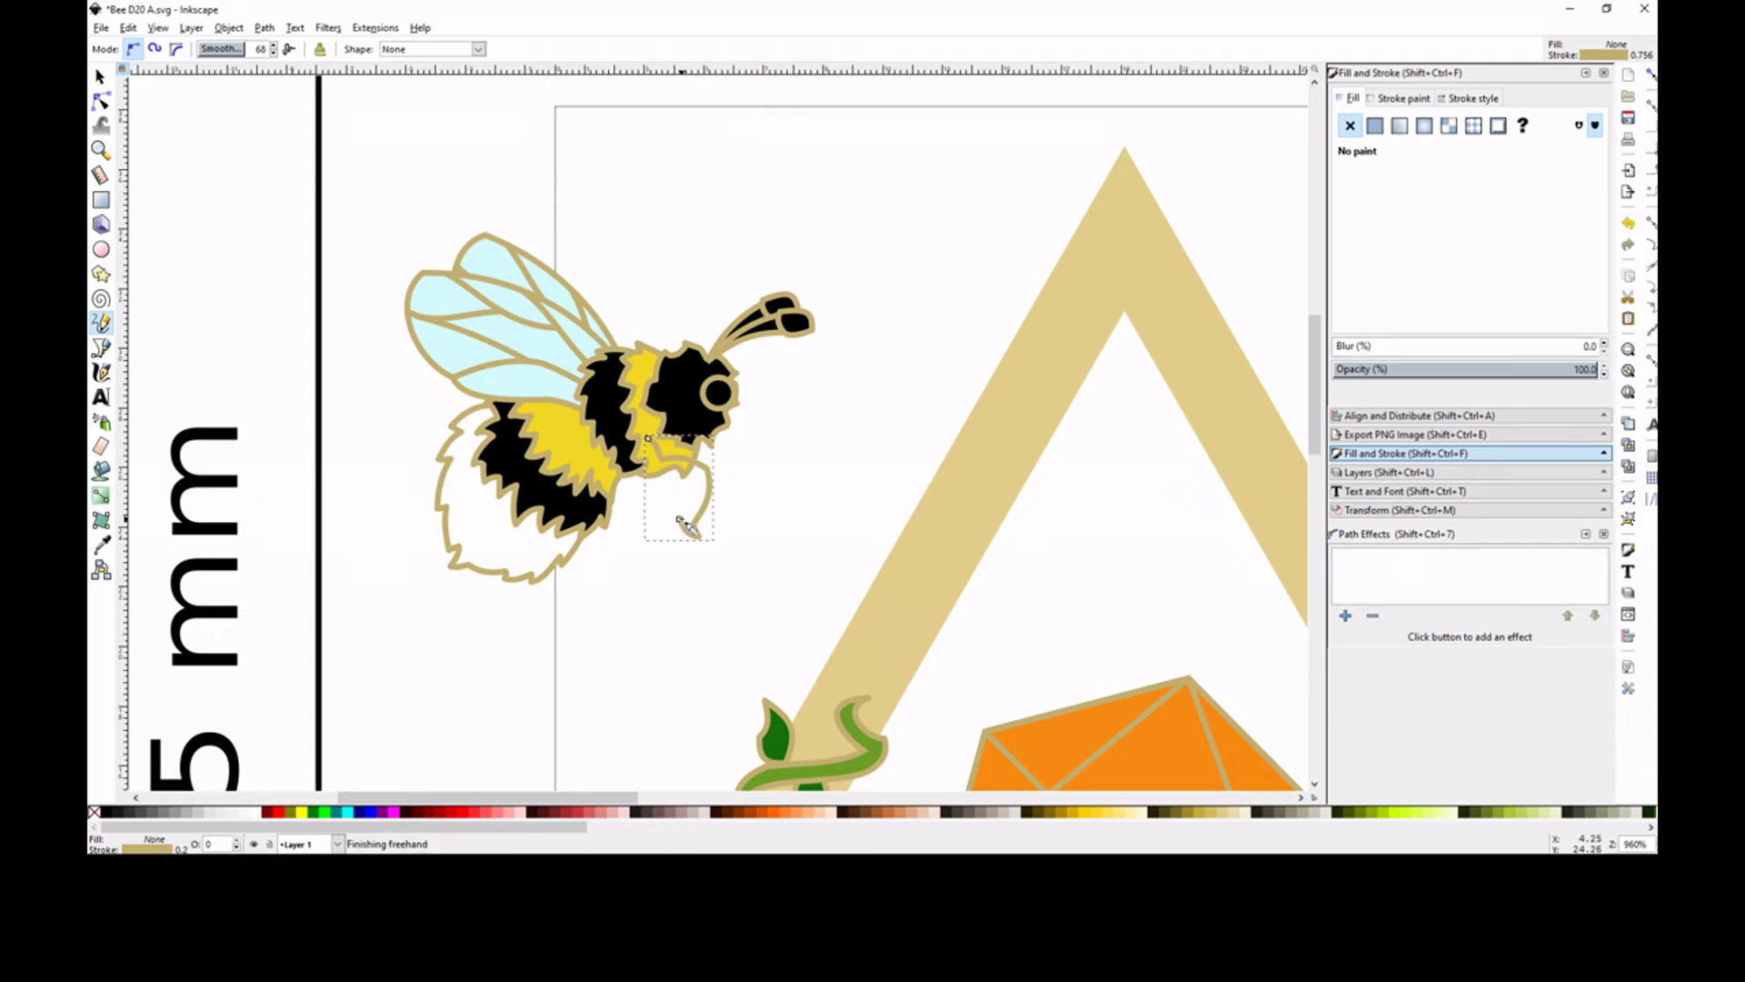
click(1375, 126)
key(n)
drag(657, 477, 647, 474)
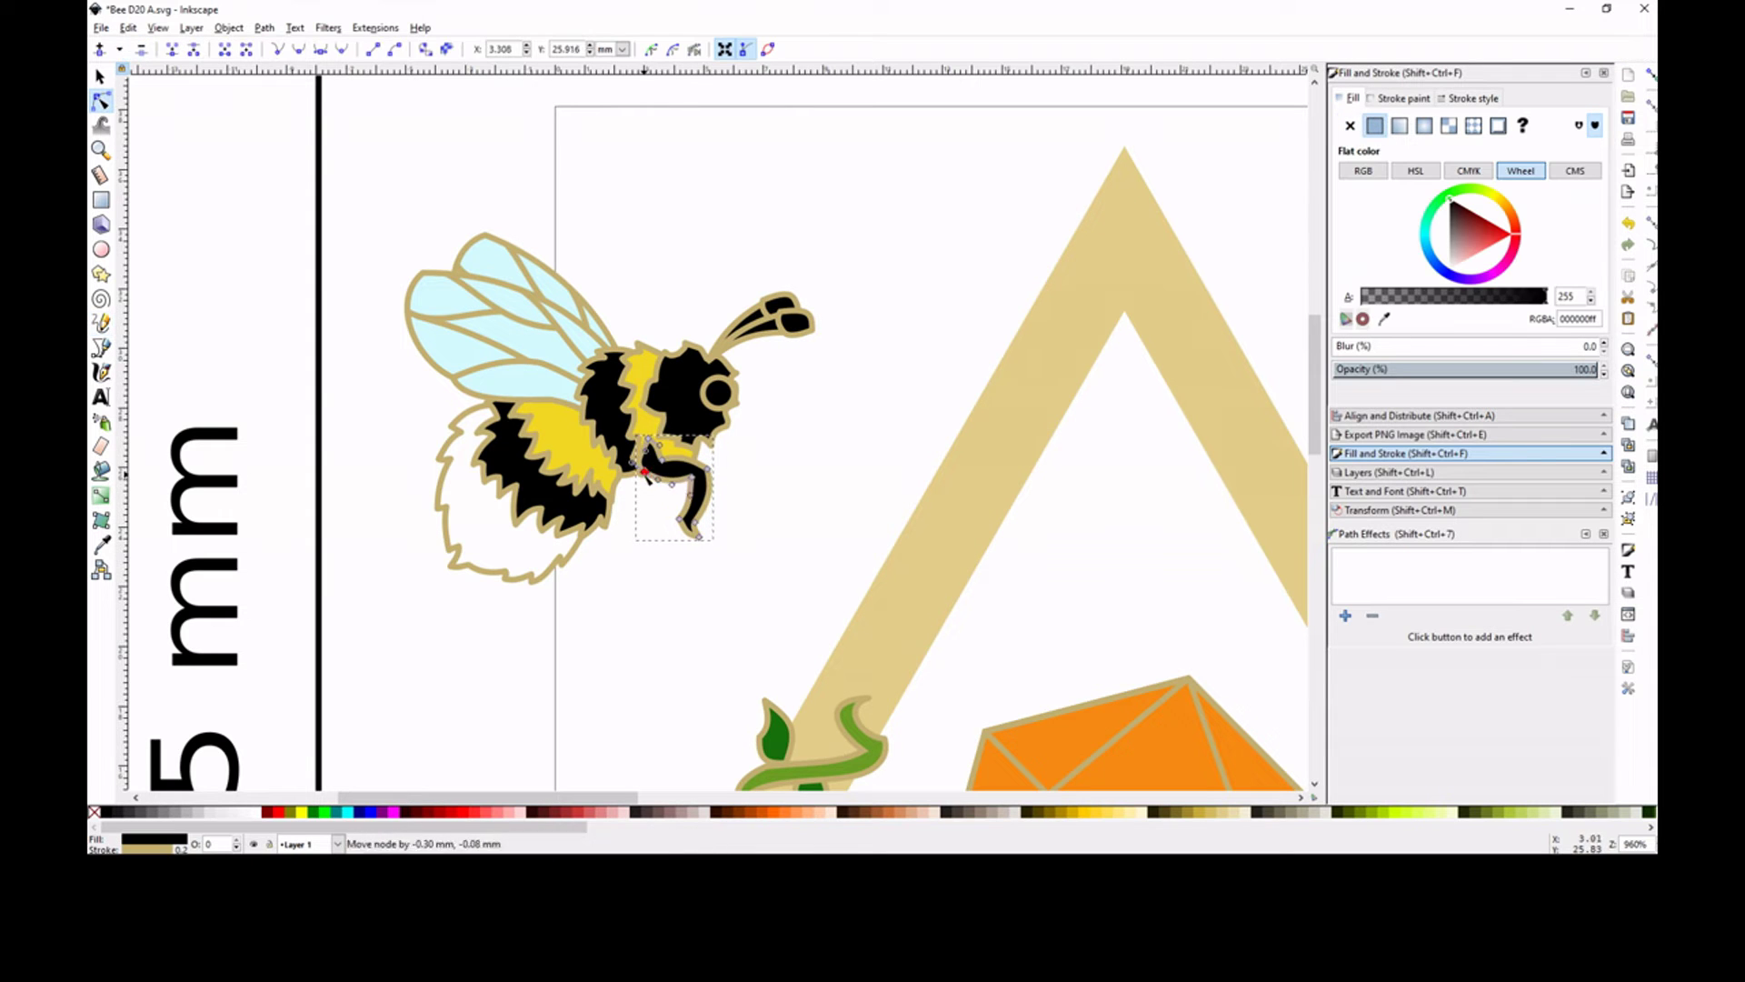
click(596, 246)
Refine the foreleg's placement and add matching black middle and hind legs beneath the body.
key(s)
click(698, 477)
click(698, 477)
drag(714, 423, 727, 445)
right_click(678, 454)
click(799, 538)
drag(766, 534, 633, 459)
Adjust the nodes at the hind leg's upper end so it meets the thorax.
key(n)
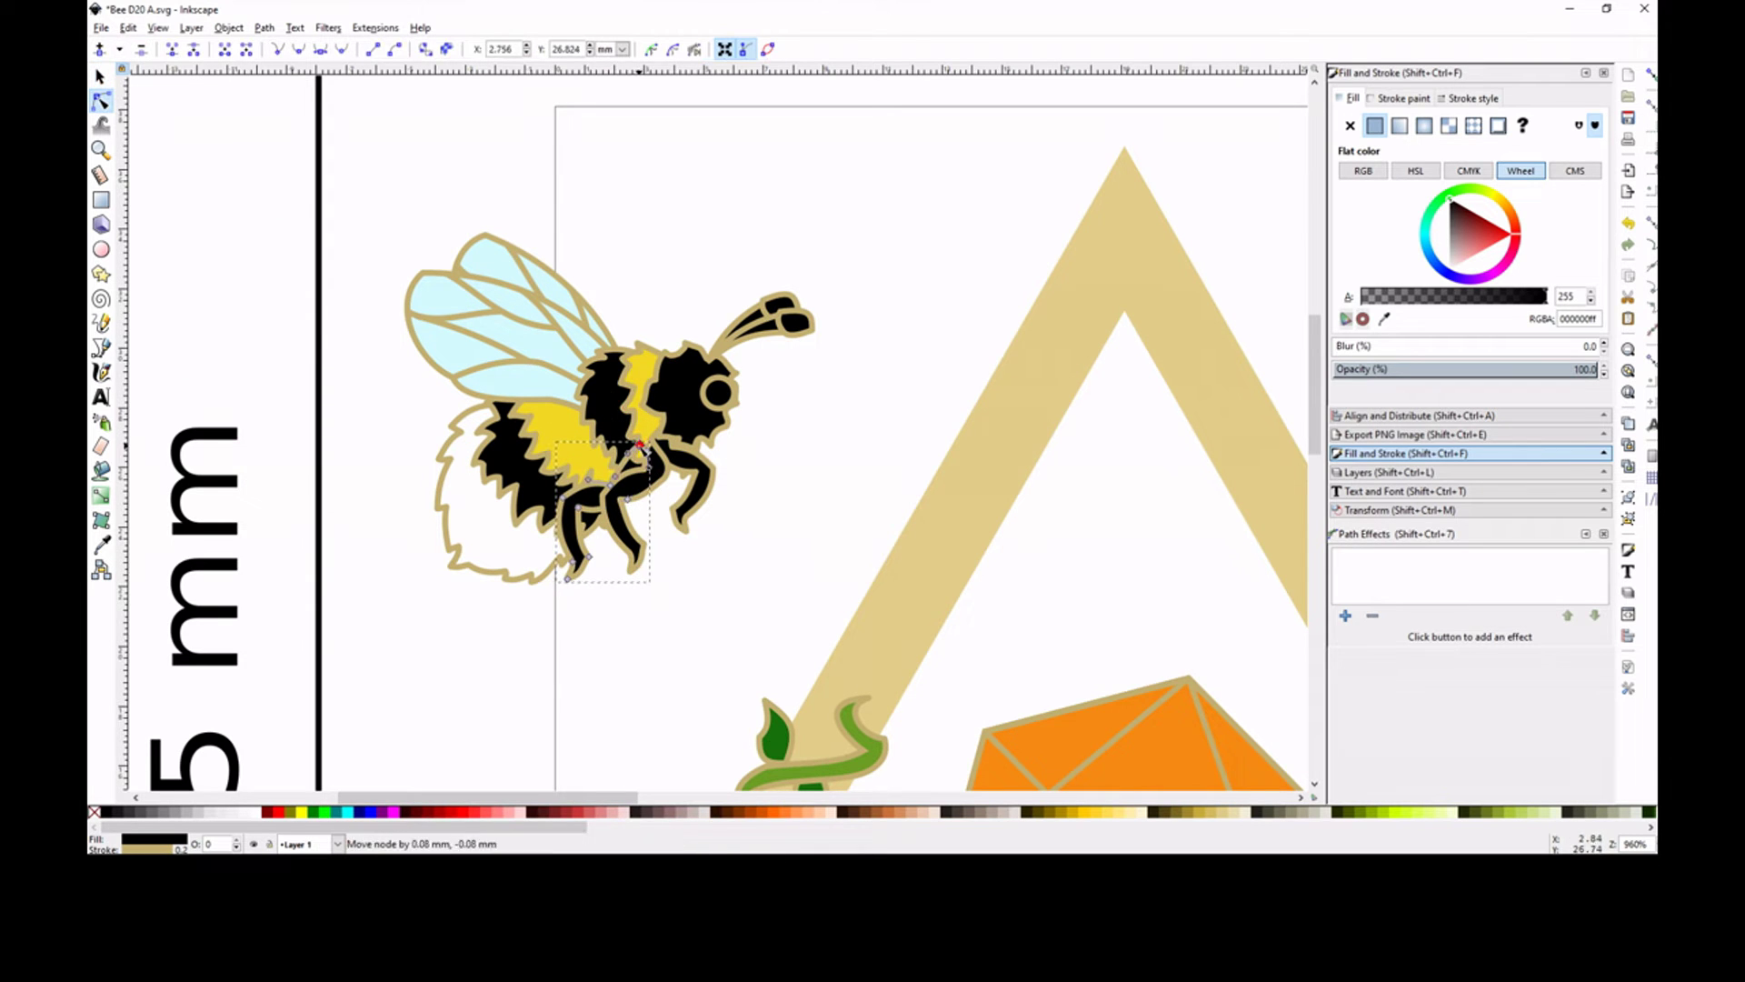
click(767, 518)
click(634, 451)
click(807, 466)
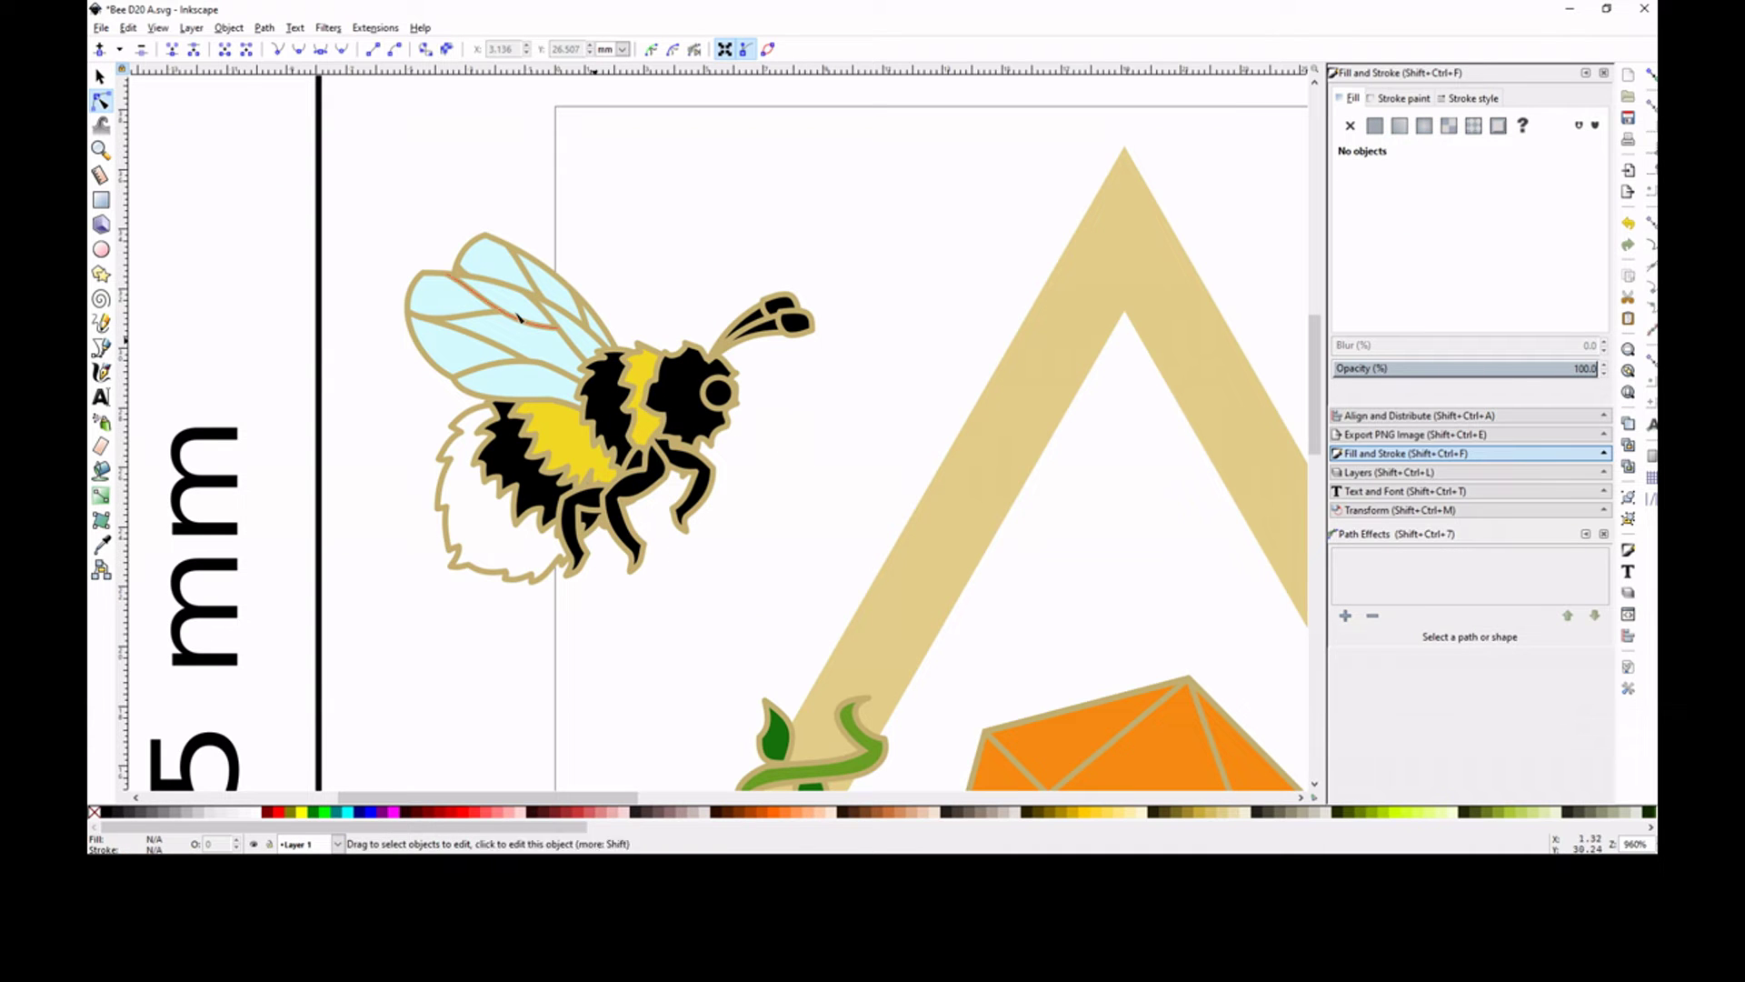
Add far-side copies of the legs and lower them behind the near-side legs.
key(s)
click(740, 487)
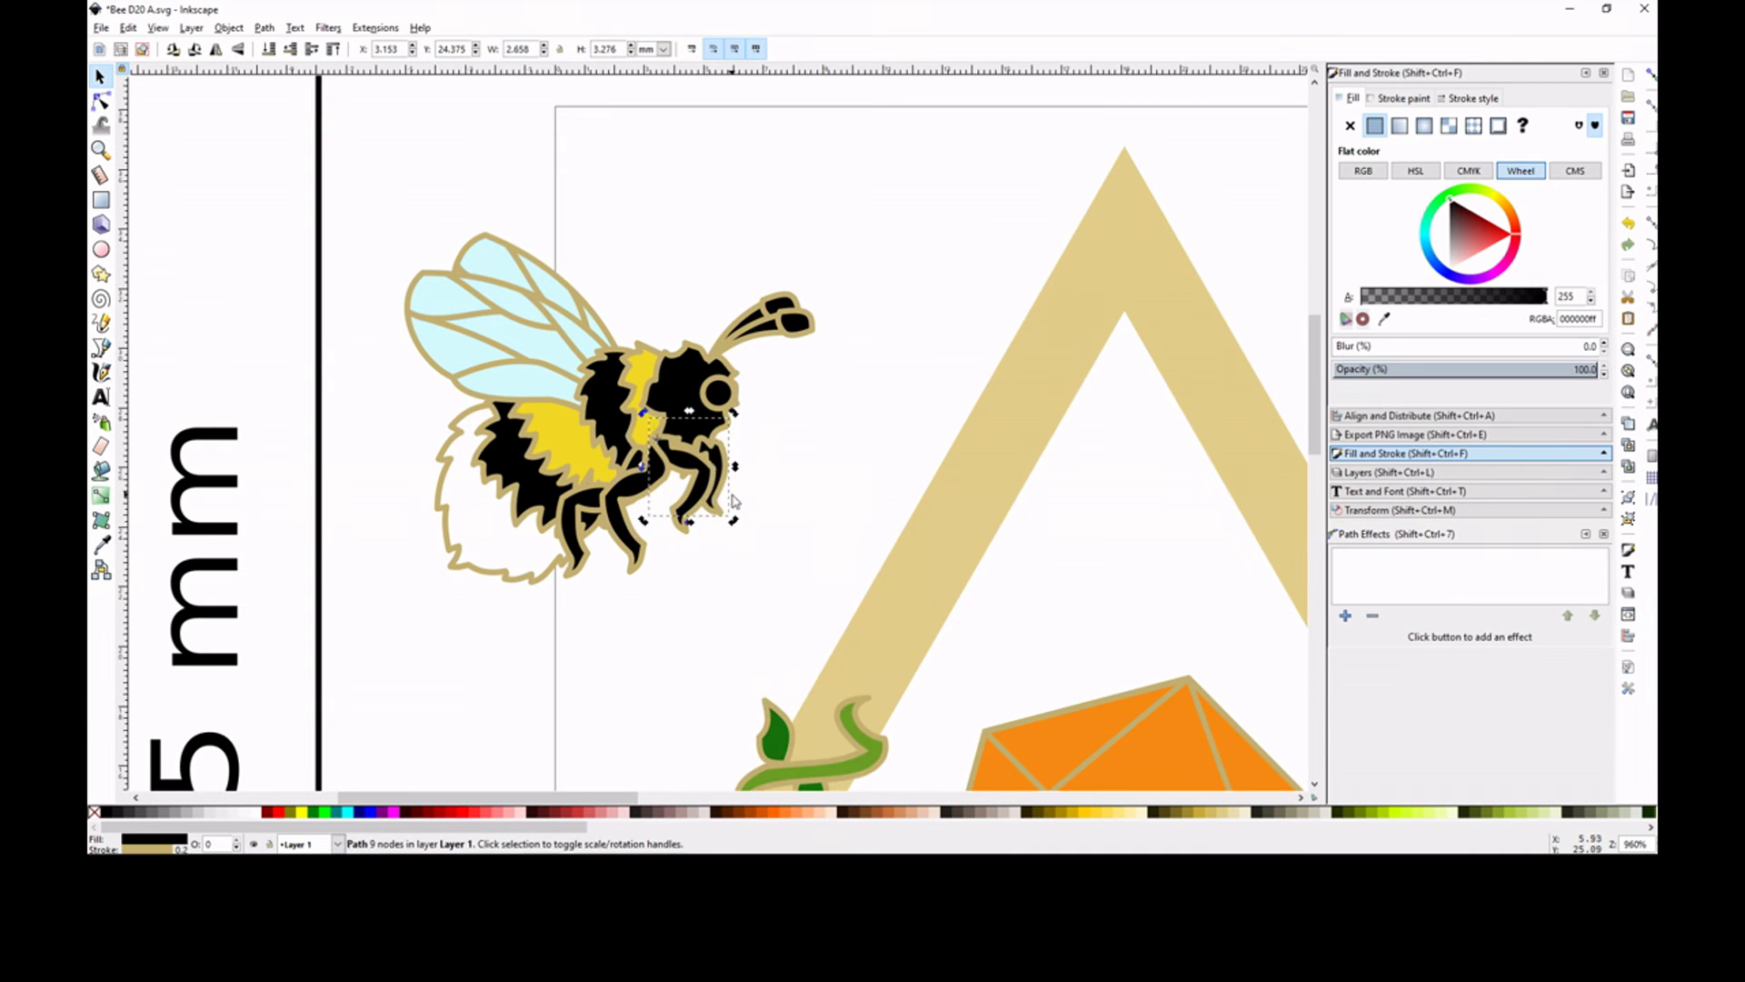
shift+click(586, 516)
click(229, 27)
click(331, 381)
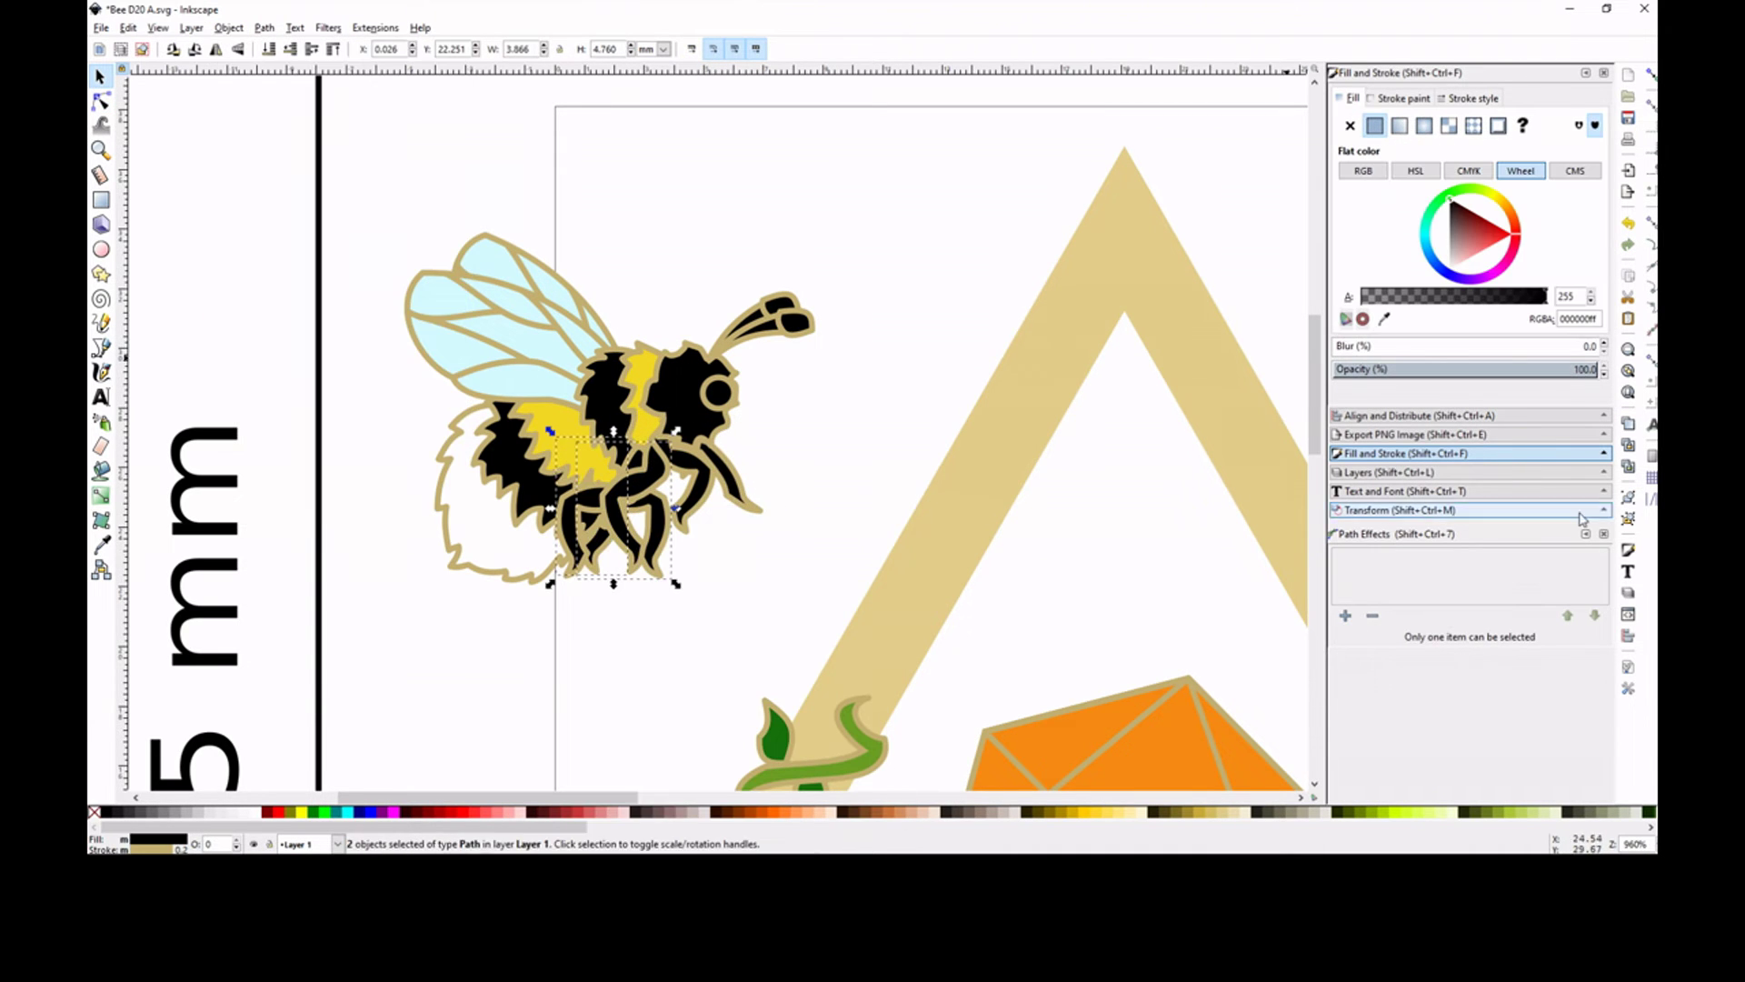
click(877, 327)
click(756, 499)
Select all parts of the bee and move it over the triangle's left arm.
drag(390, 603, 877, 172)
mouse_move(545, 481)
mouse_down()
mouse_move(607, 440)
mouse_move(934, 455)
mouse_up()
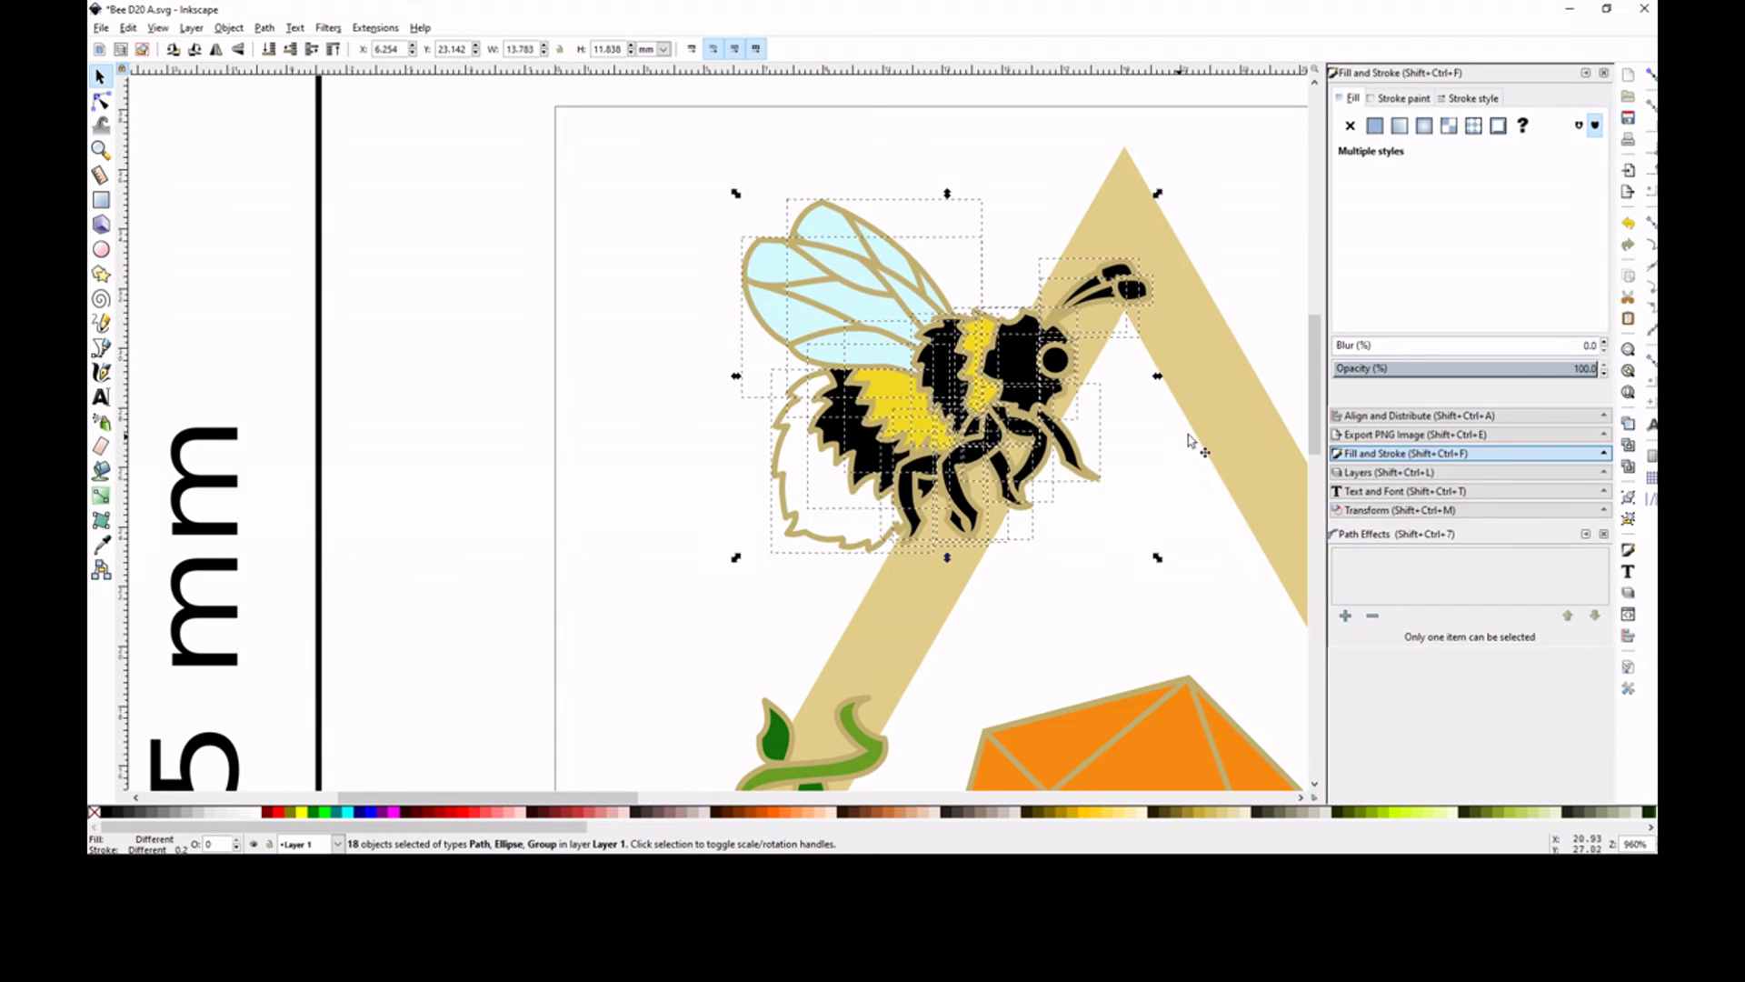
key(minus)
drag(845, 346, 909, 427)
Try the bee at several positions between the triangle's left arm and the D20, undoing unwanted moves.
drag(936, 363, 818, 272)
key(Escape)
click(814, 274)
key(Escape)
key(ctrl+z)
drag(793, 320, 826, 416)
key(Escape)
key(ctrl+z)
drag(827, 395, 831, 258)
click(847, 253)
drag(941, 177, 947, 218)
drag(836, 261, 933, 353)
Undo and redo the recent bee moves to compare the placements.
key(ctrl+z)
key(ctrl+z)
key(ctrl+z)
key(ctrl+z)
key(ctrl+z)
key(ctrl+shift+z)
key(ctrl+shift+z)
key(ctrl+shift+z)
key(ctrl+shift+z)
key(ctrl+shift+z)
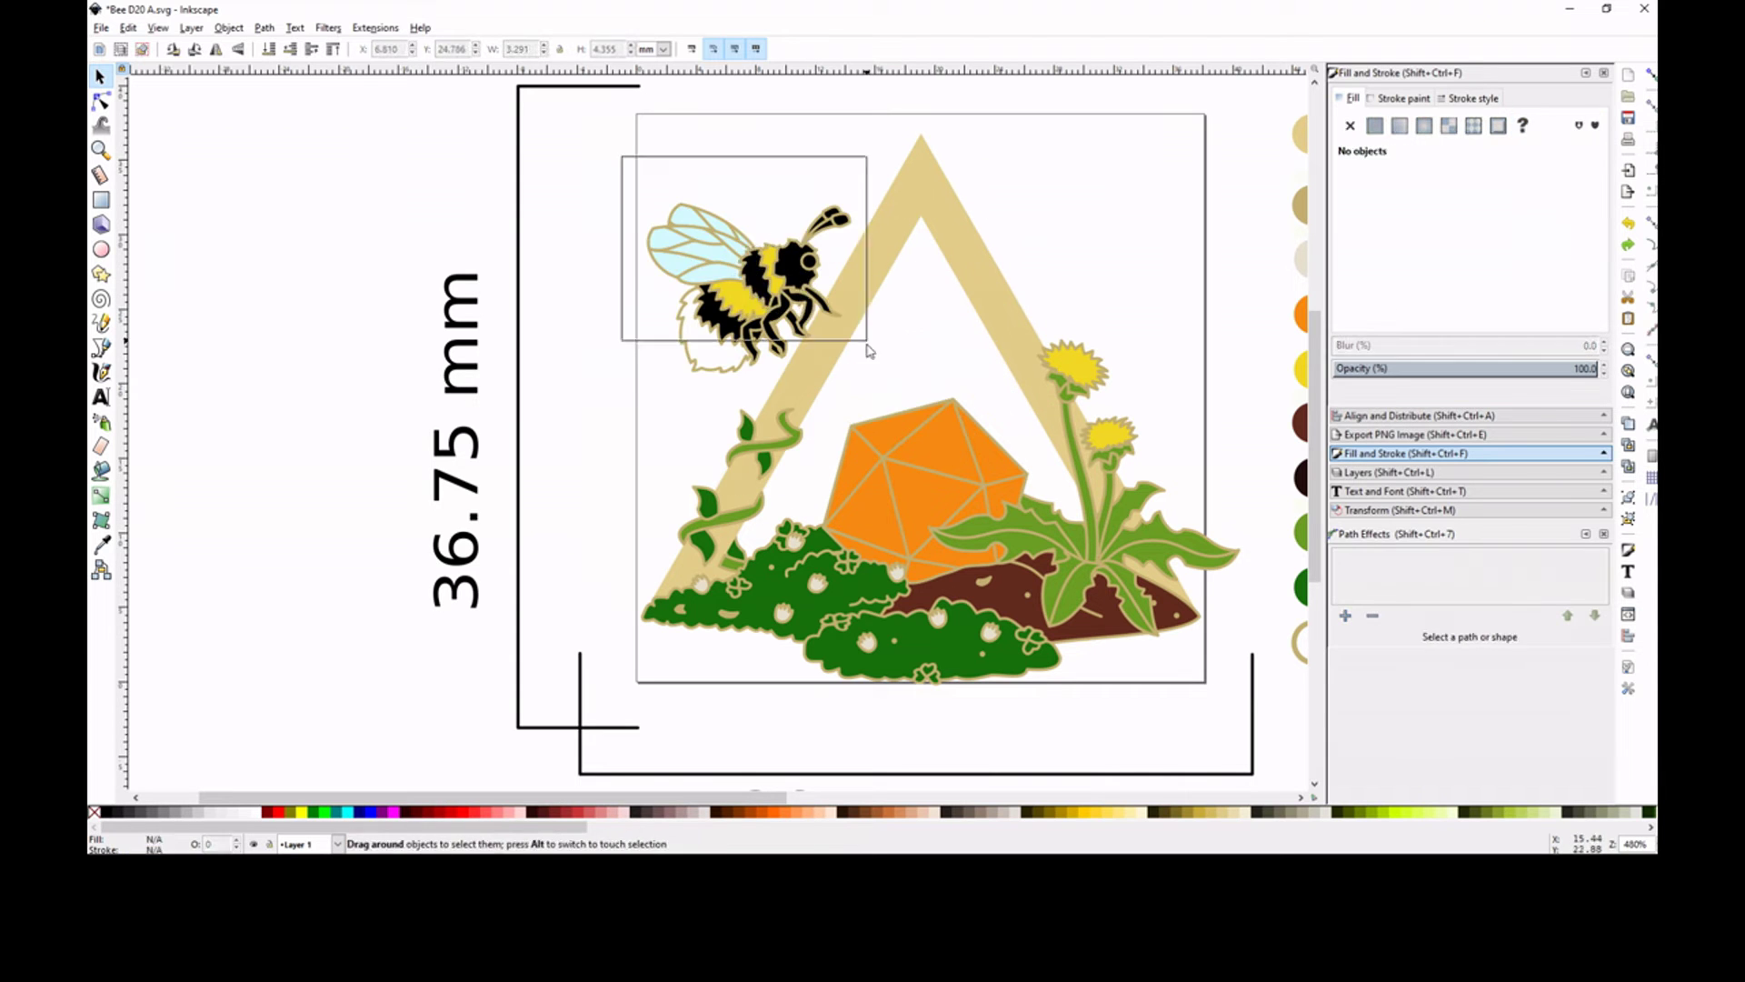
Try the bee perched on the D20 with lowered wings, and undo back to its place beside the triangle's upper left arm.
key(Escape)
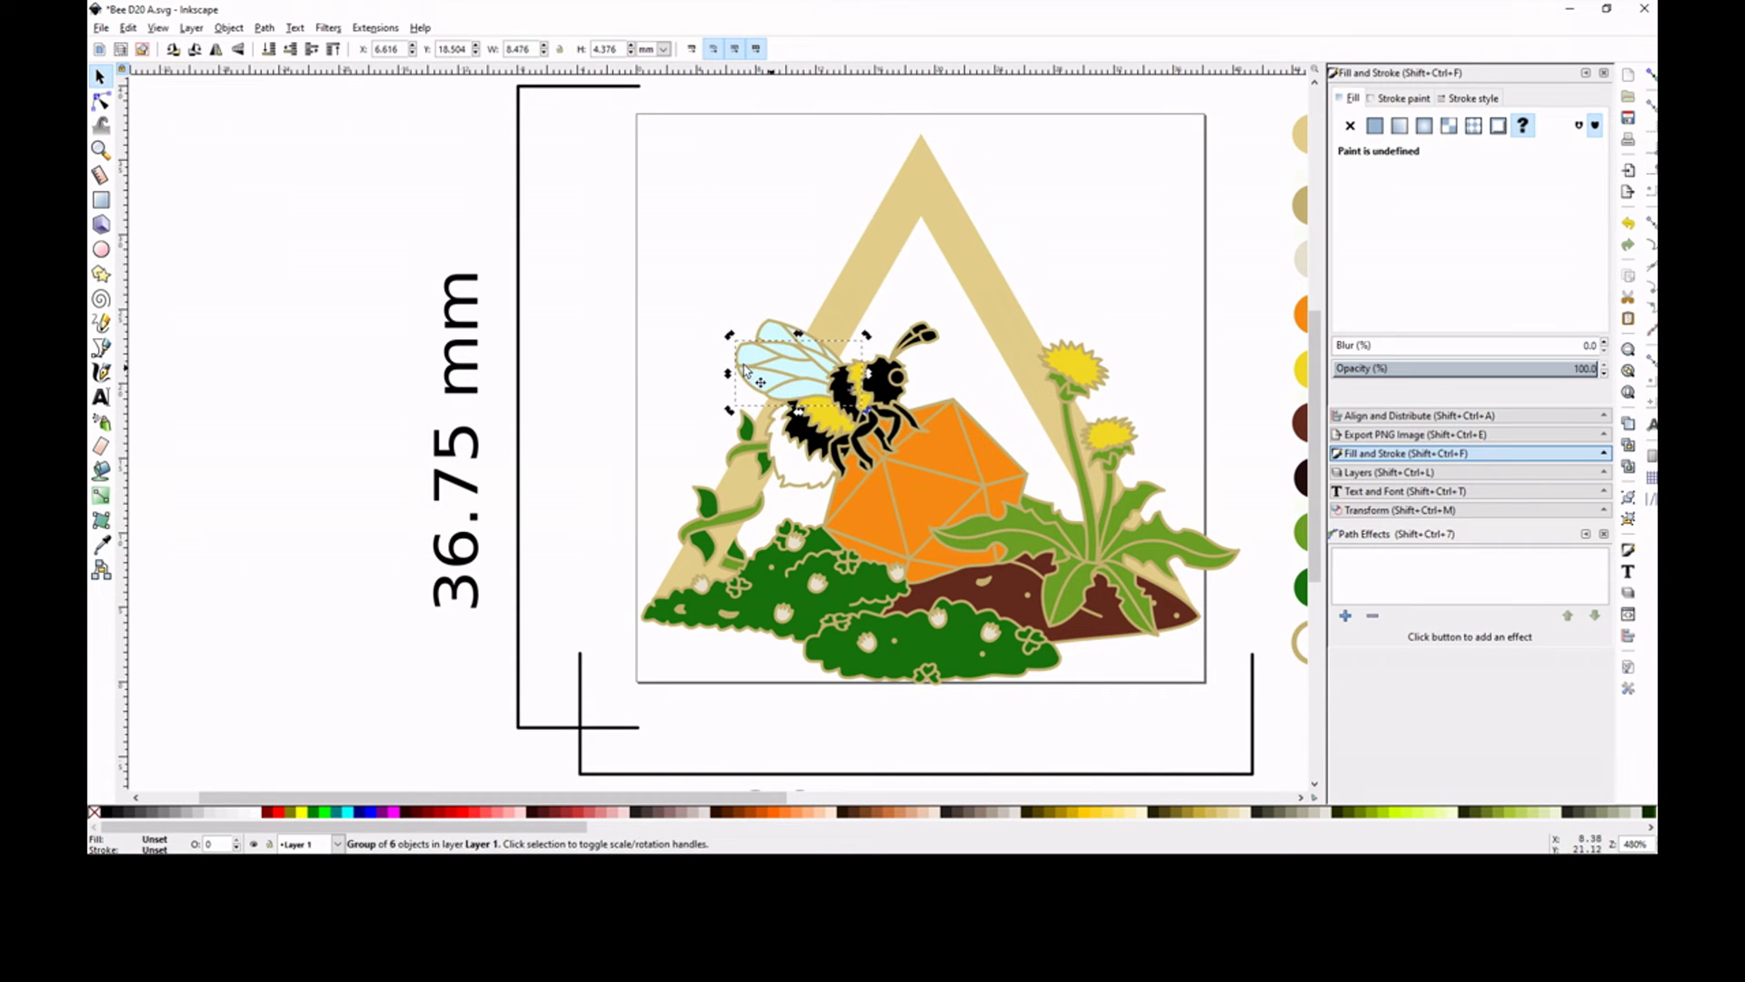
key(ctrl+z)
key(ctrl+z)
key(ctrl+z)
click(923, 307)
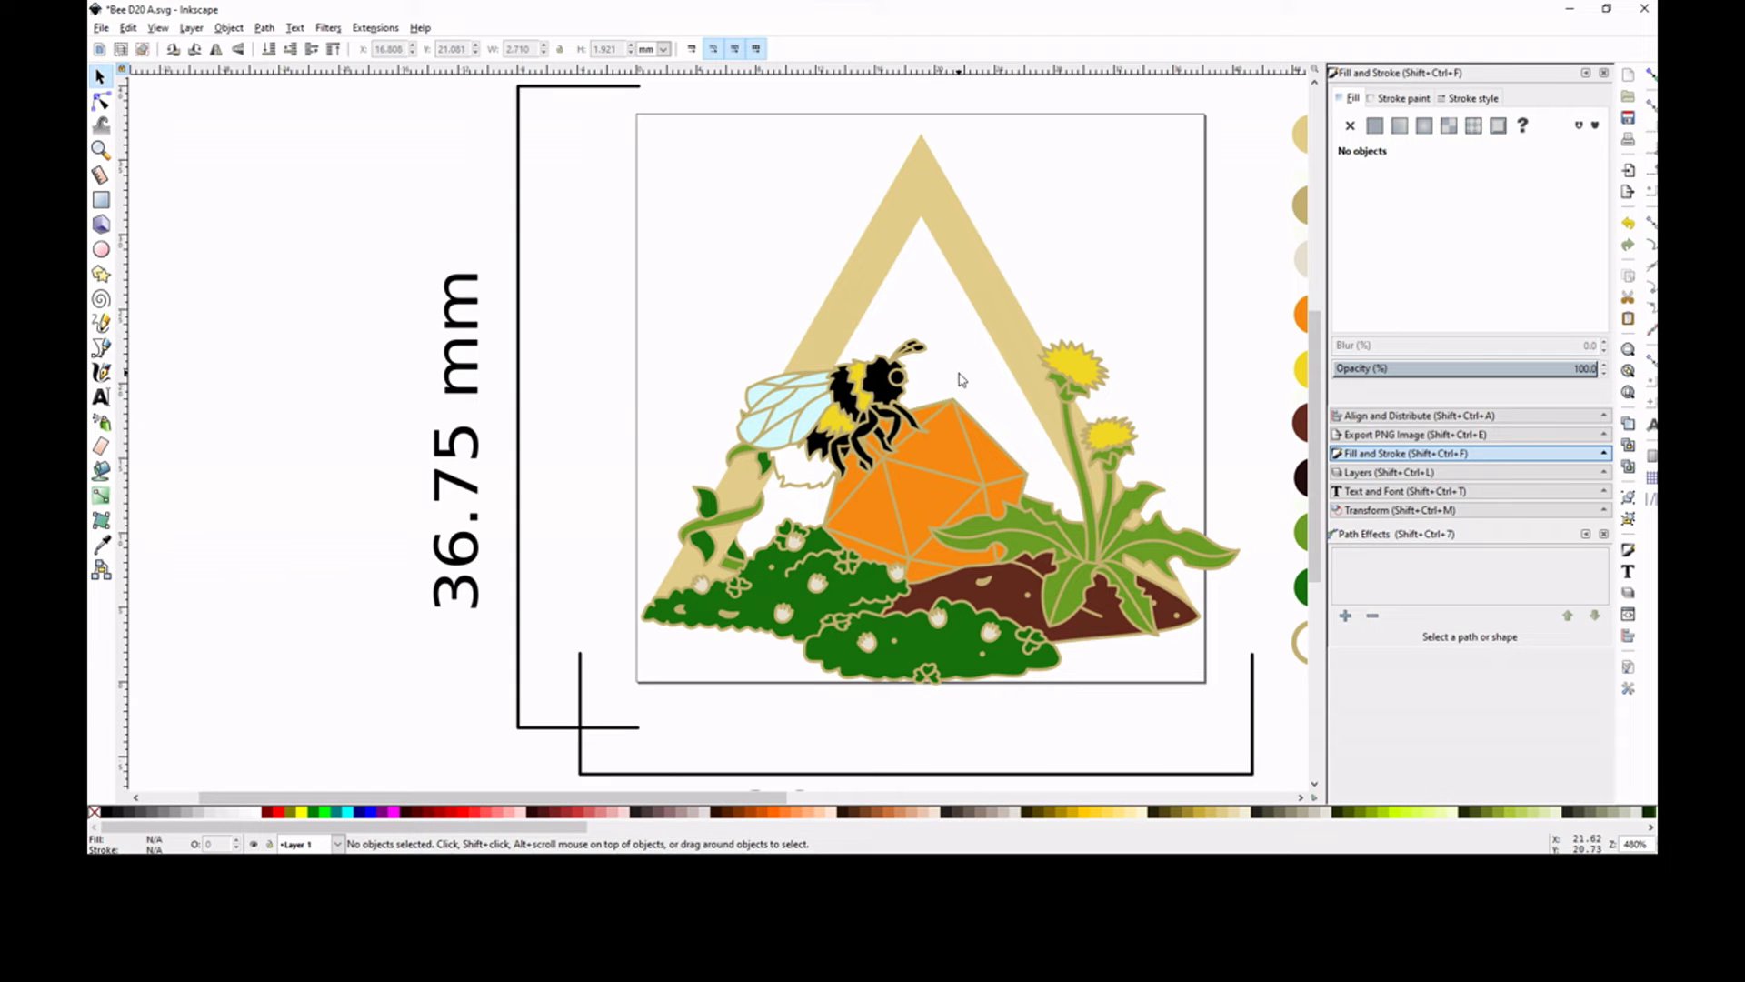
key(ctrl+z)
key(ctrl+z)
key(ctrl+z)
key(ctrl+z)
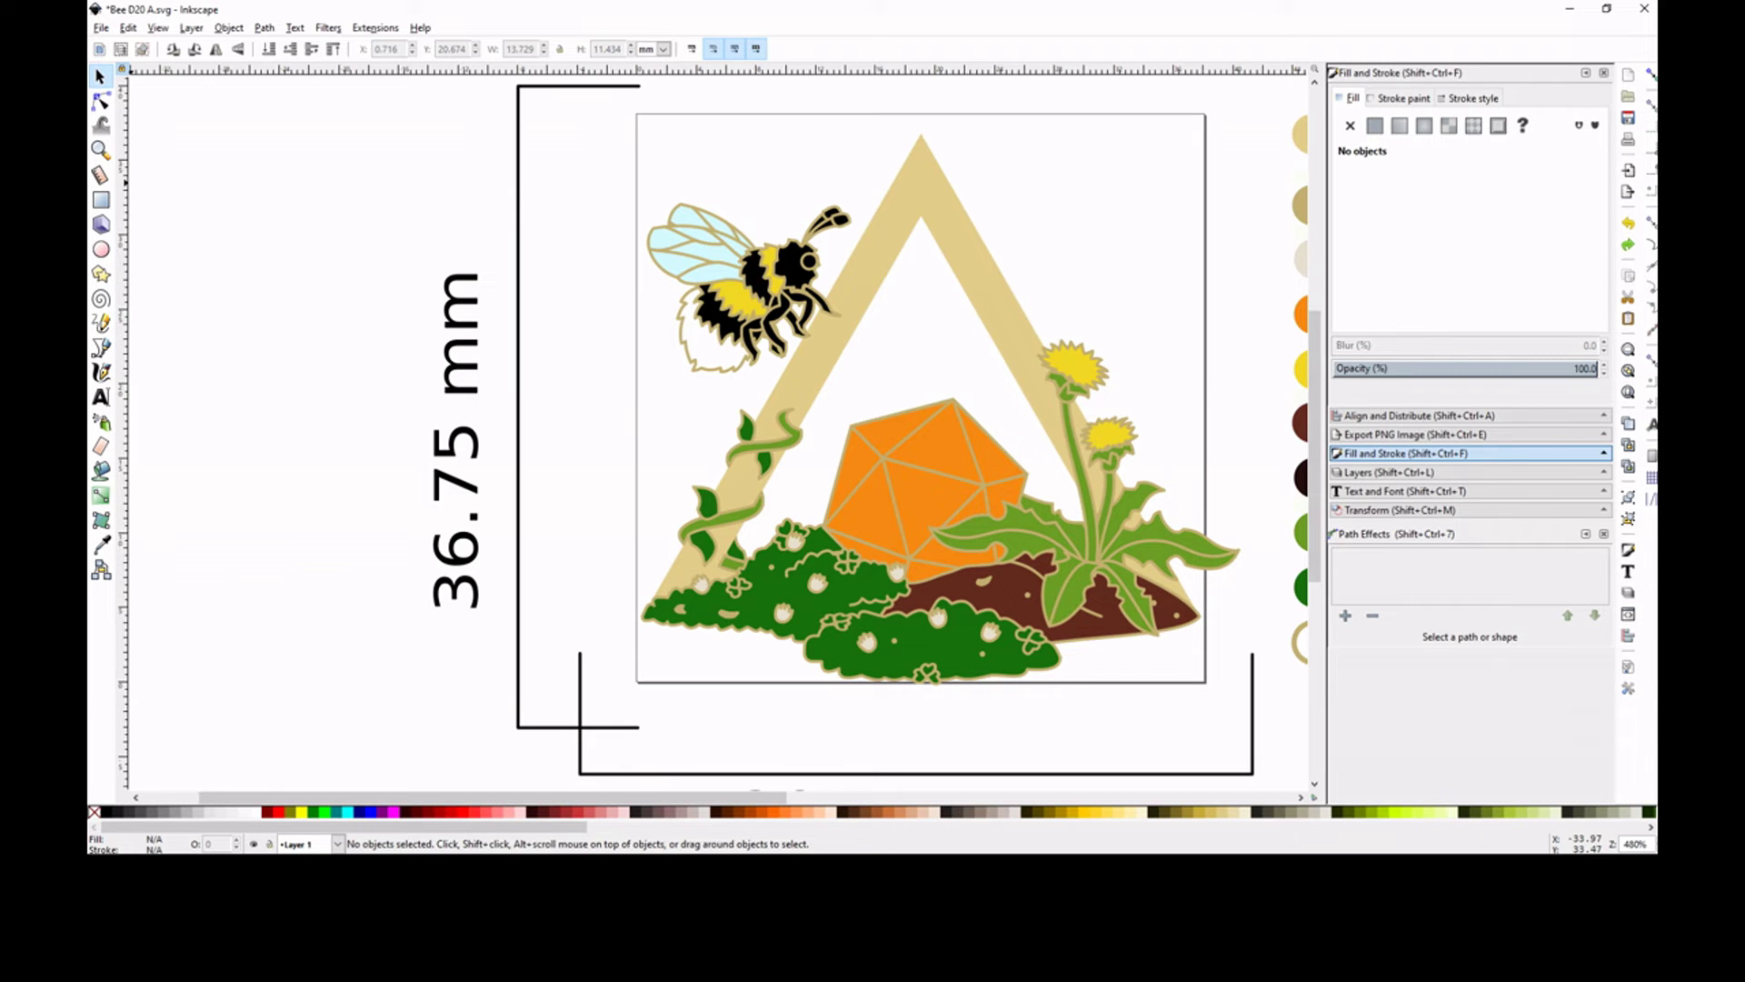
Adjust the antennae and head, and rotate both wings upright above the thorax.
drag(865, 189, 798, 254)
click(798, 259)
click(760, 195)
click(678, 255)
click(678, 255)
drag(642, 199, 694, 173)
click(851, 184)
Rotate the white tail and abdomen stripes, tuck them closer to the thorax and save the document.
click(743, 361)
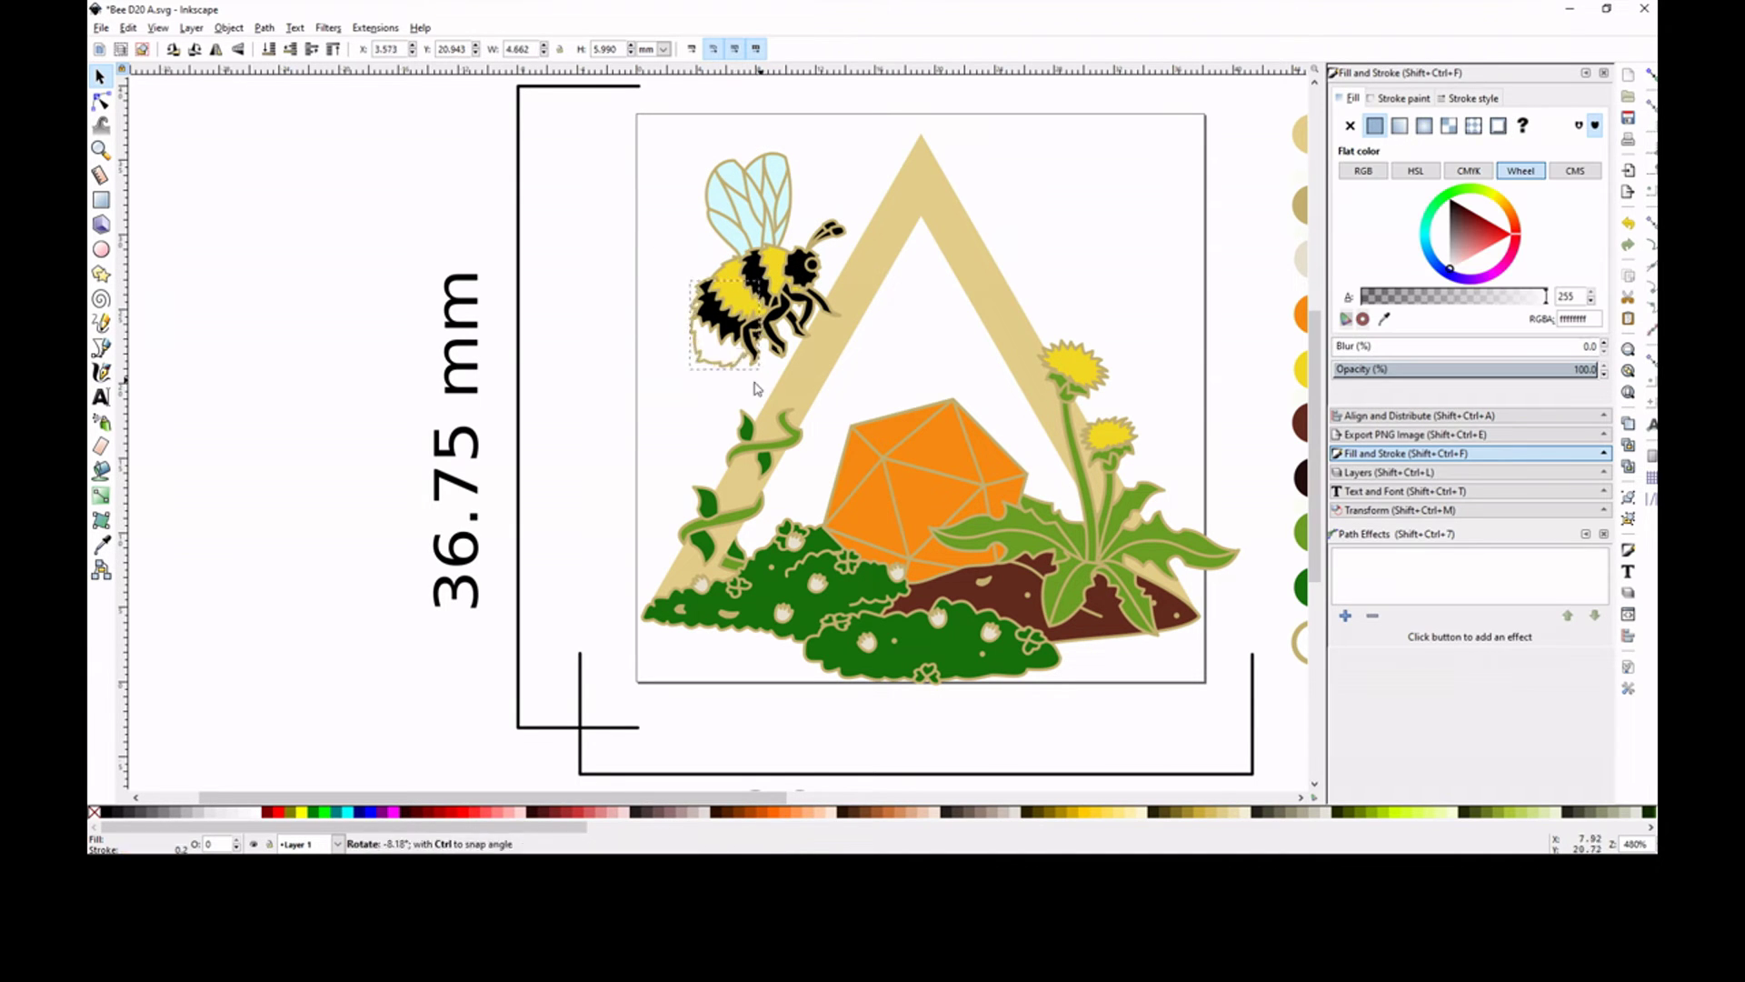
mouse_move(684, 366)
mouse_down()
mouse_move(640, 313)
mouse_move(690, 376)
mouse_up()
click(646, 376)
click(755, 272)
shift+click(774, 269)
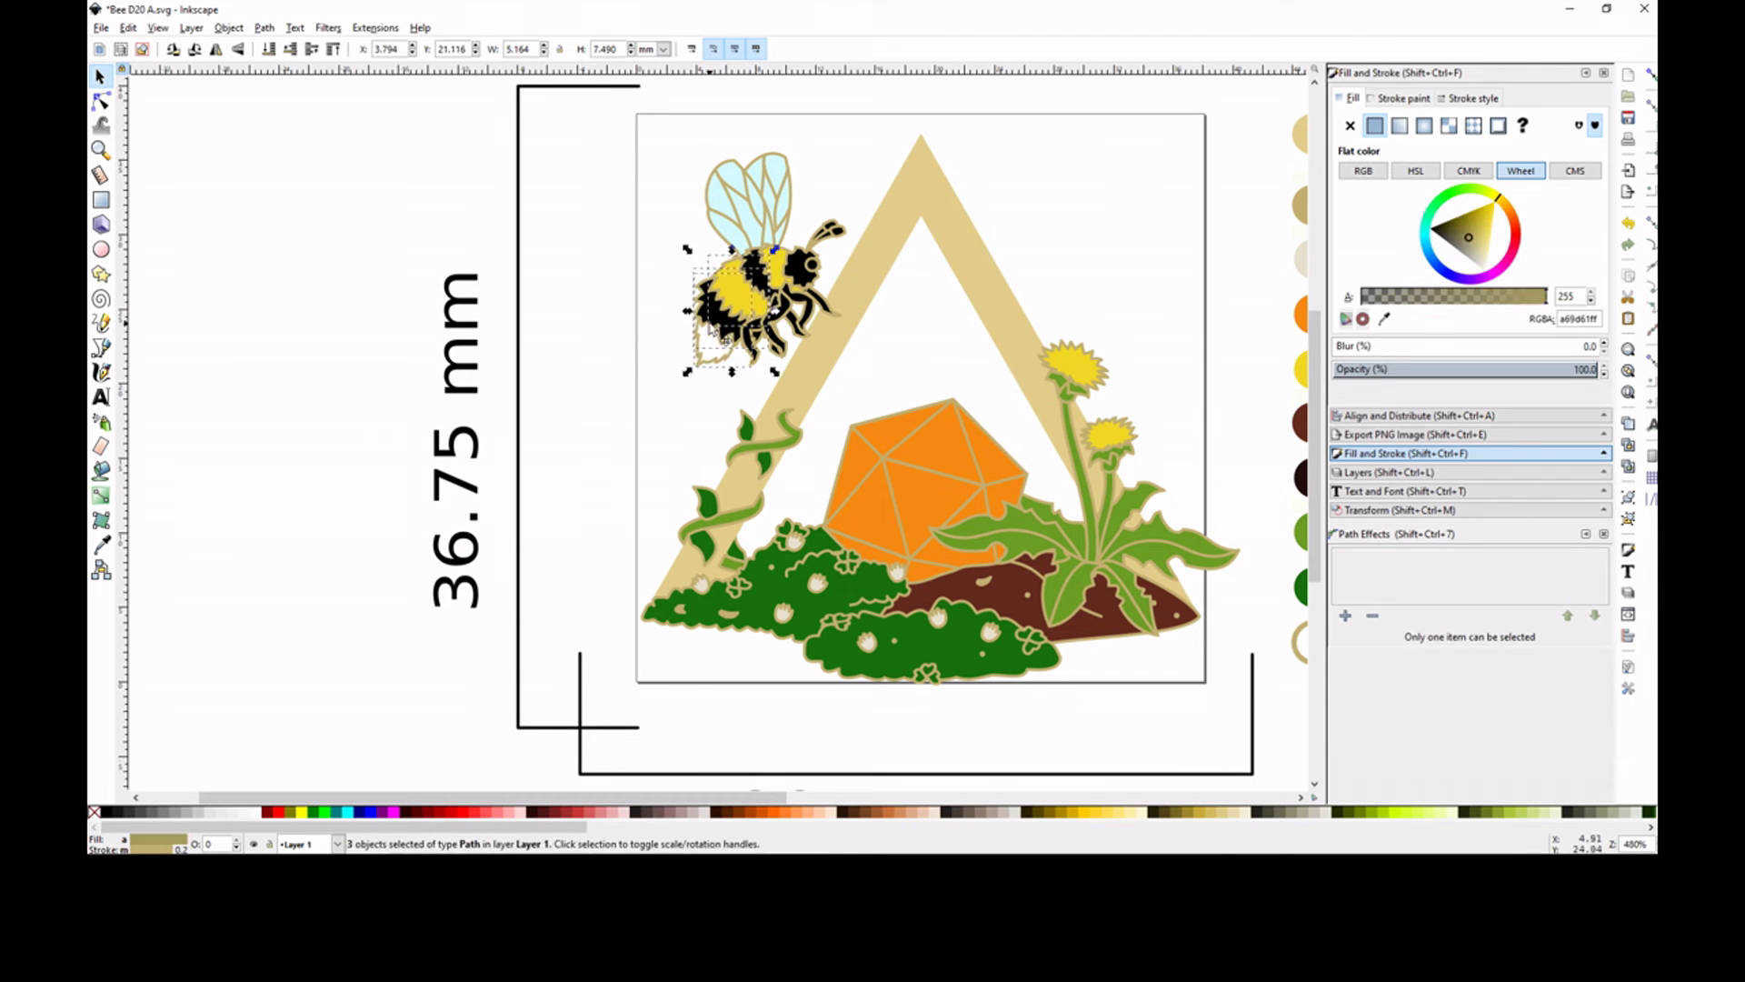
click(654, 355)
key(ctrl+s)
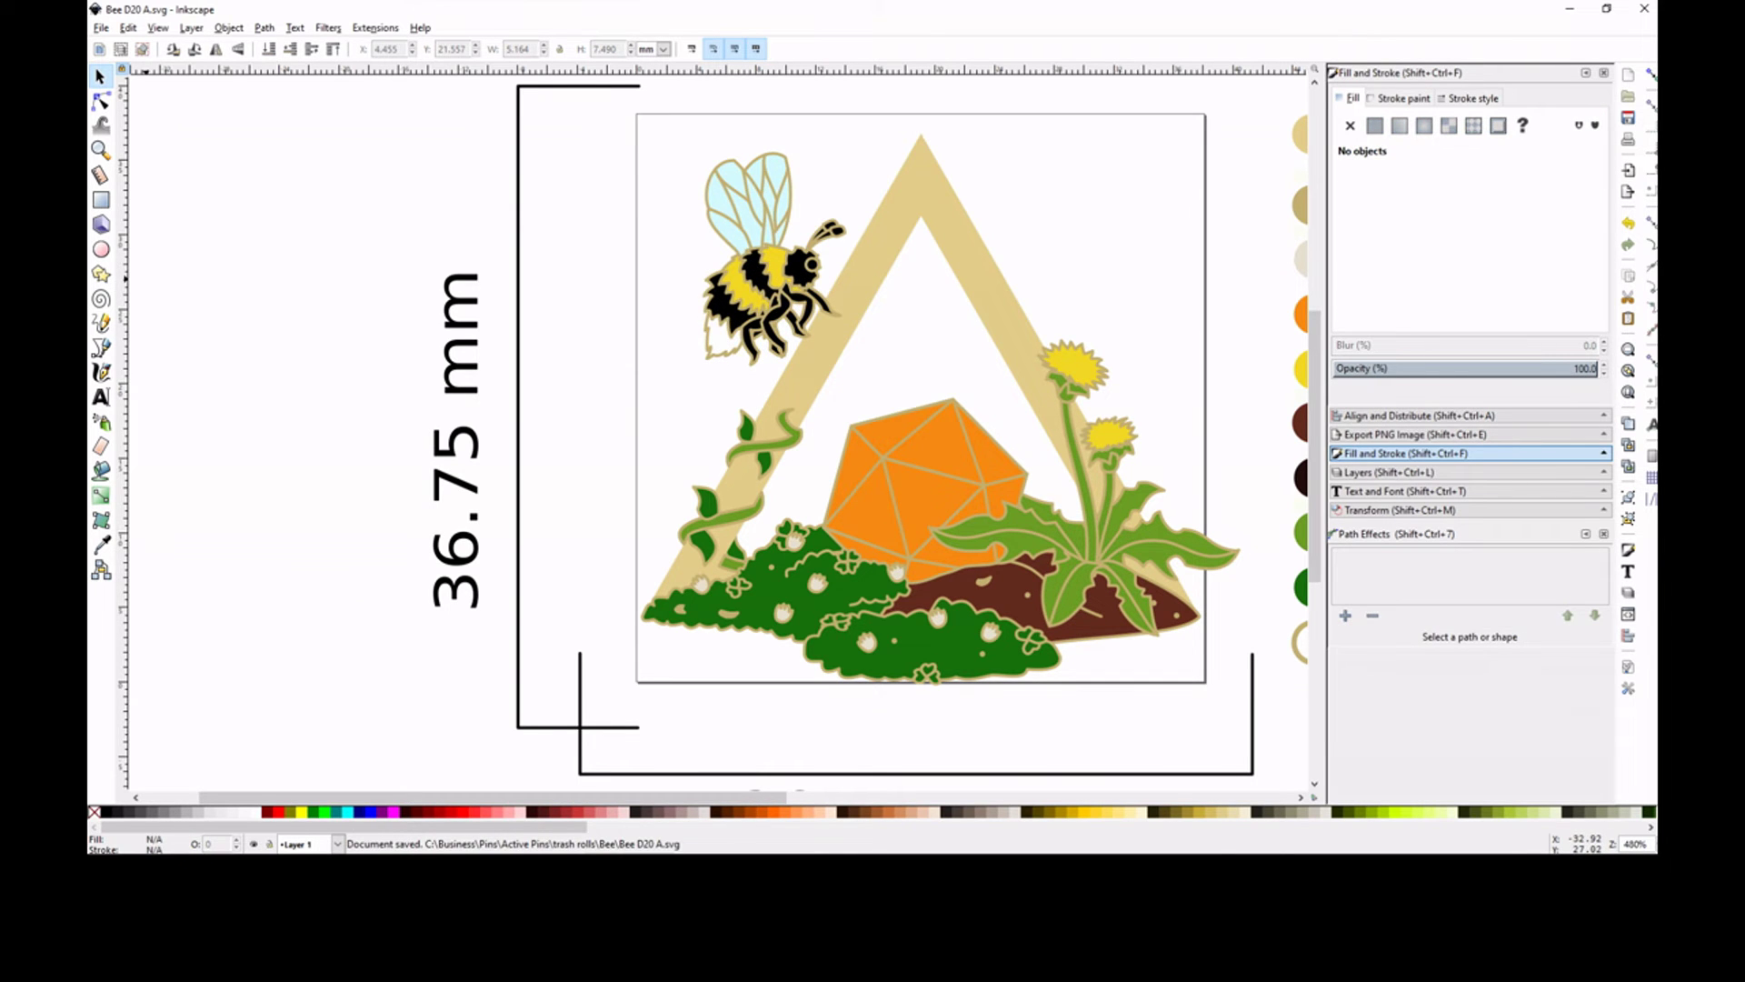
Move the bee so it perches on the D20's upper left edge, and remove its far-side legs.
drag(611, 150, 875, 381)
drag(800, 273, 896, 396)
key(Escape)
scroll(878, 419, up, 3)
click(819, 463)
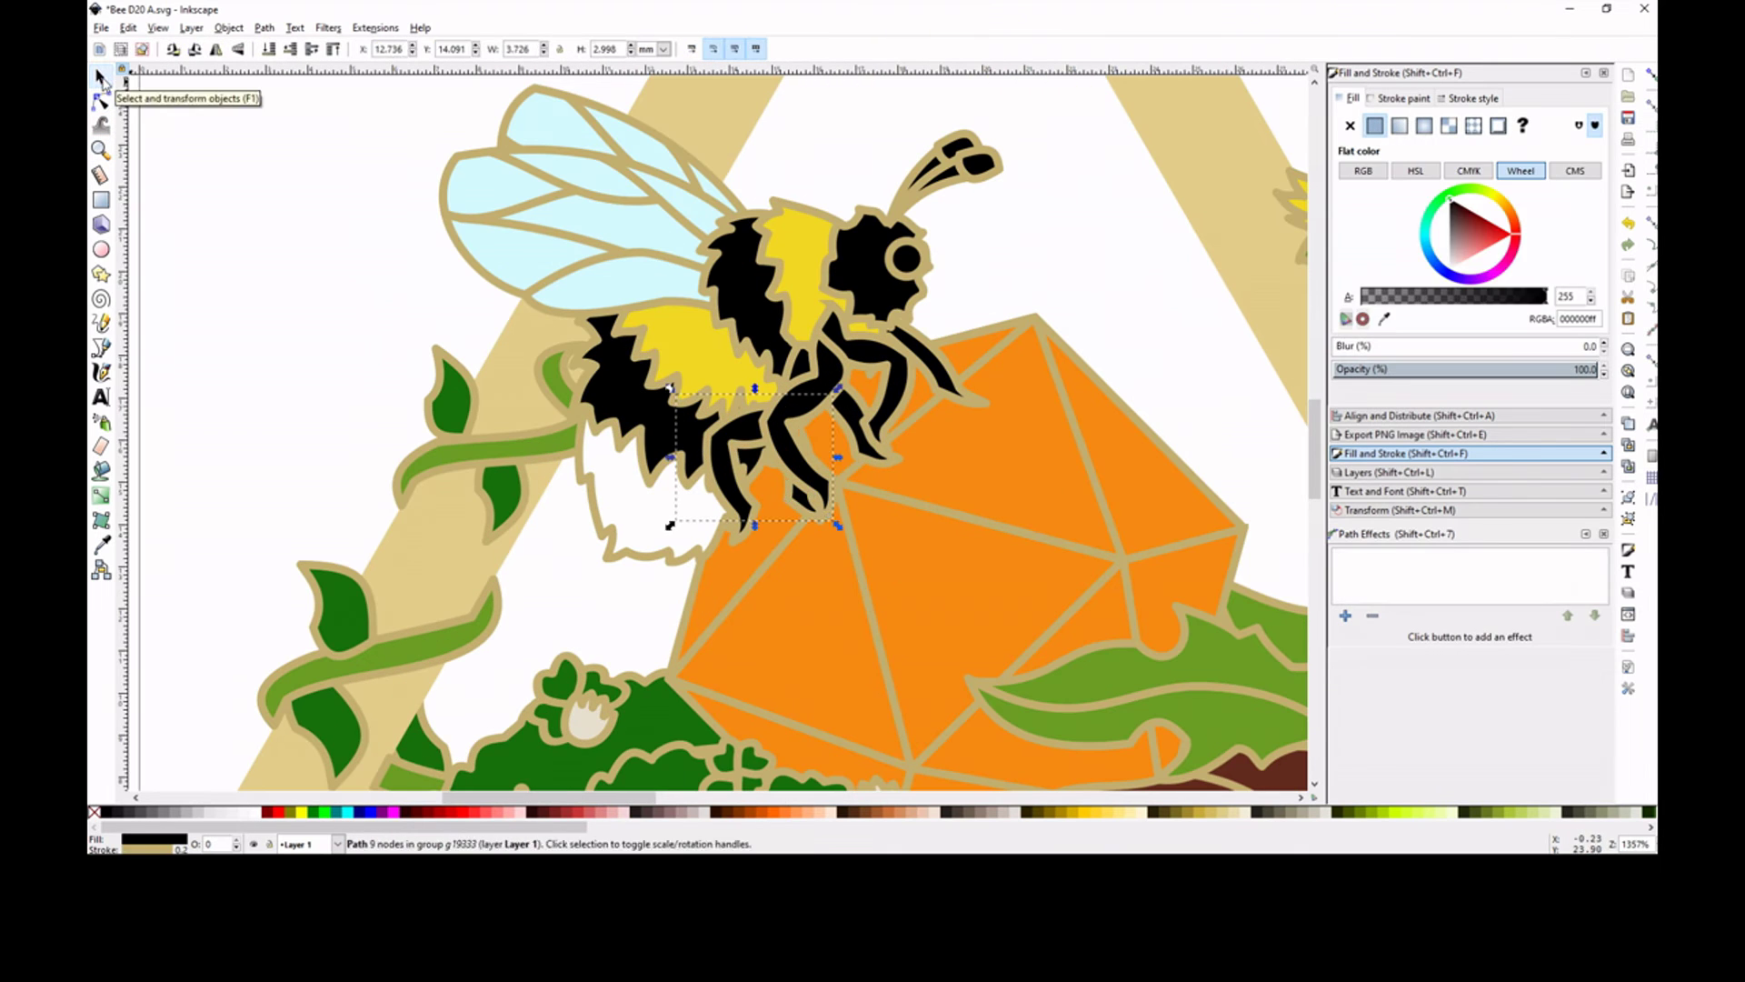
click(961, 391)
Move one wing aside and rotate the remaining wing down along the bee's back.
click(636, 238)
drag(625, 227, 200, 155)
key(n)
click(440, 351)
click(479, 203)
key(s)
click(602, 318)
drag(602, 319, 603, 309)
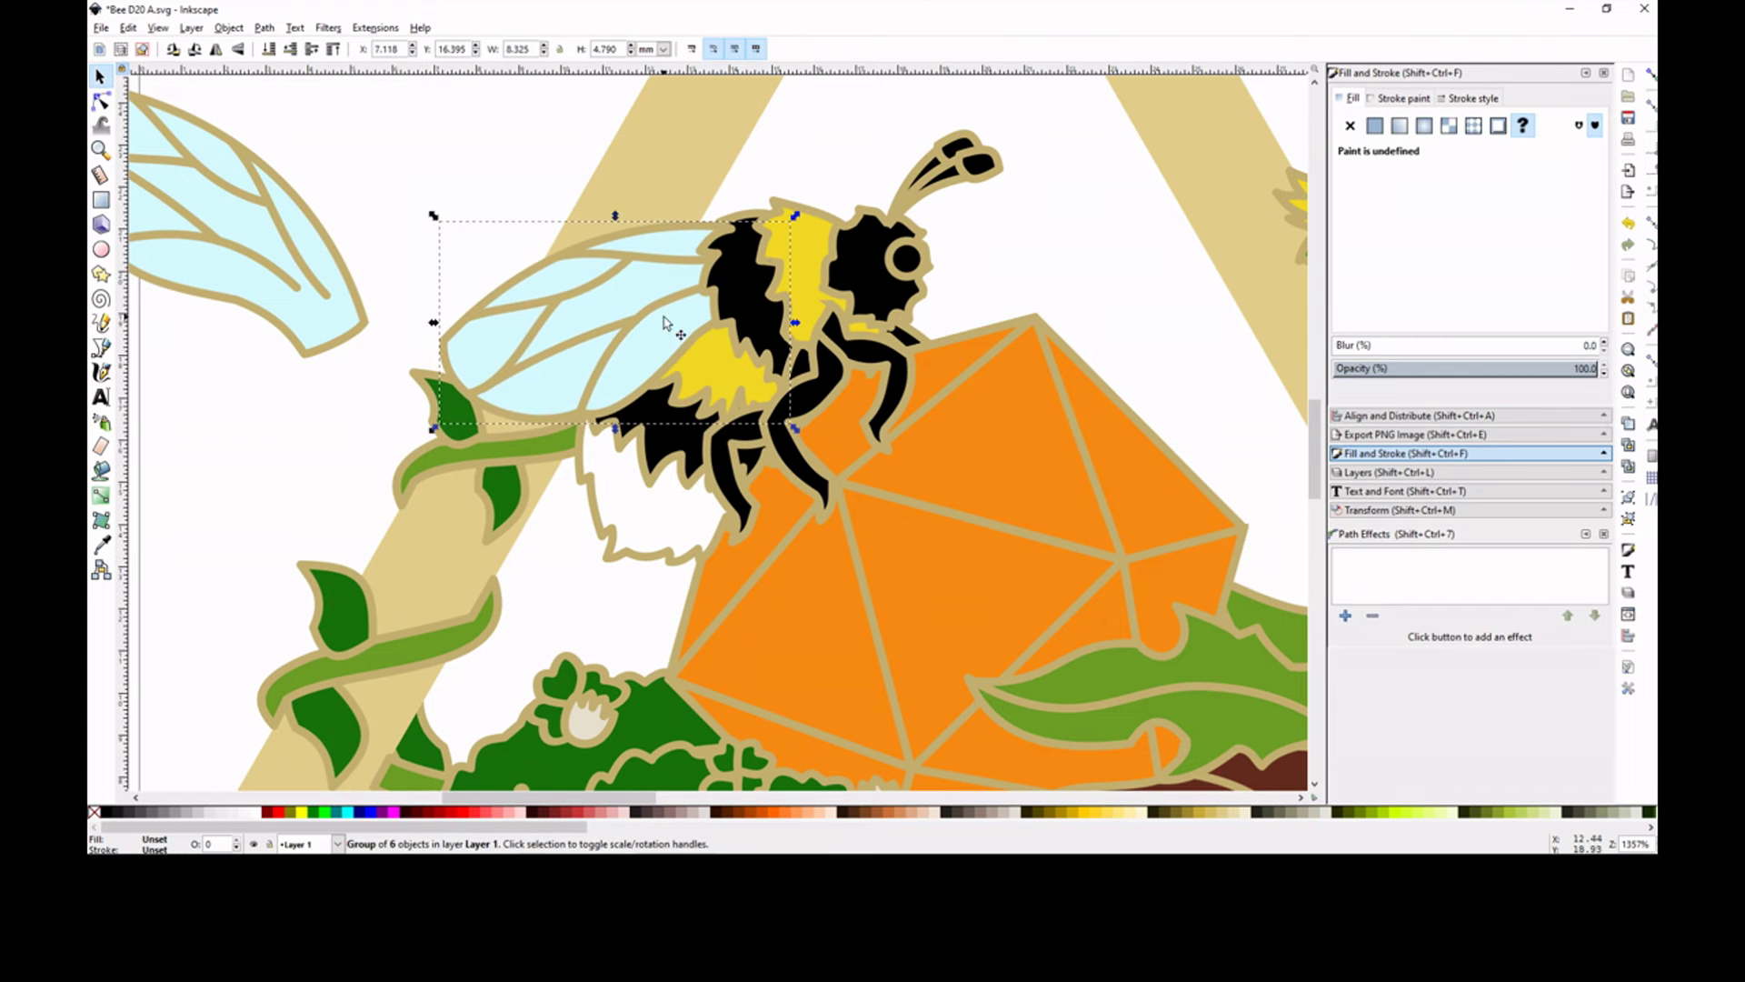
Draw a small leg shape freehand between the bee's face and the D20's edge and give it a flat fill.
key(p)
drag(920, 289, 942, 362)
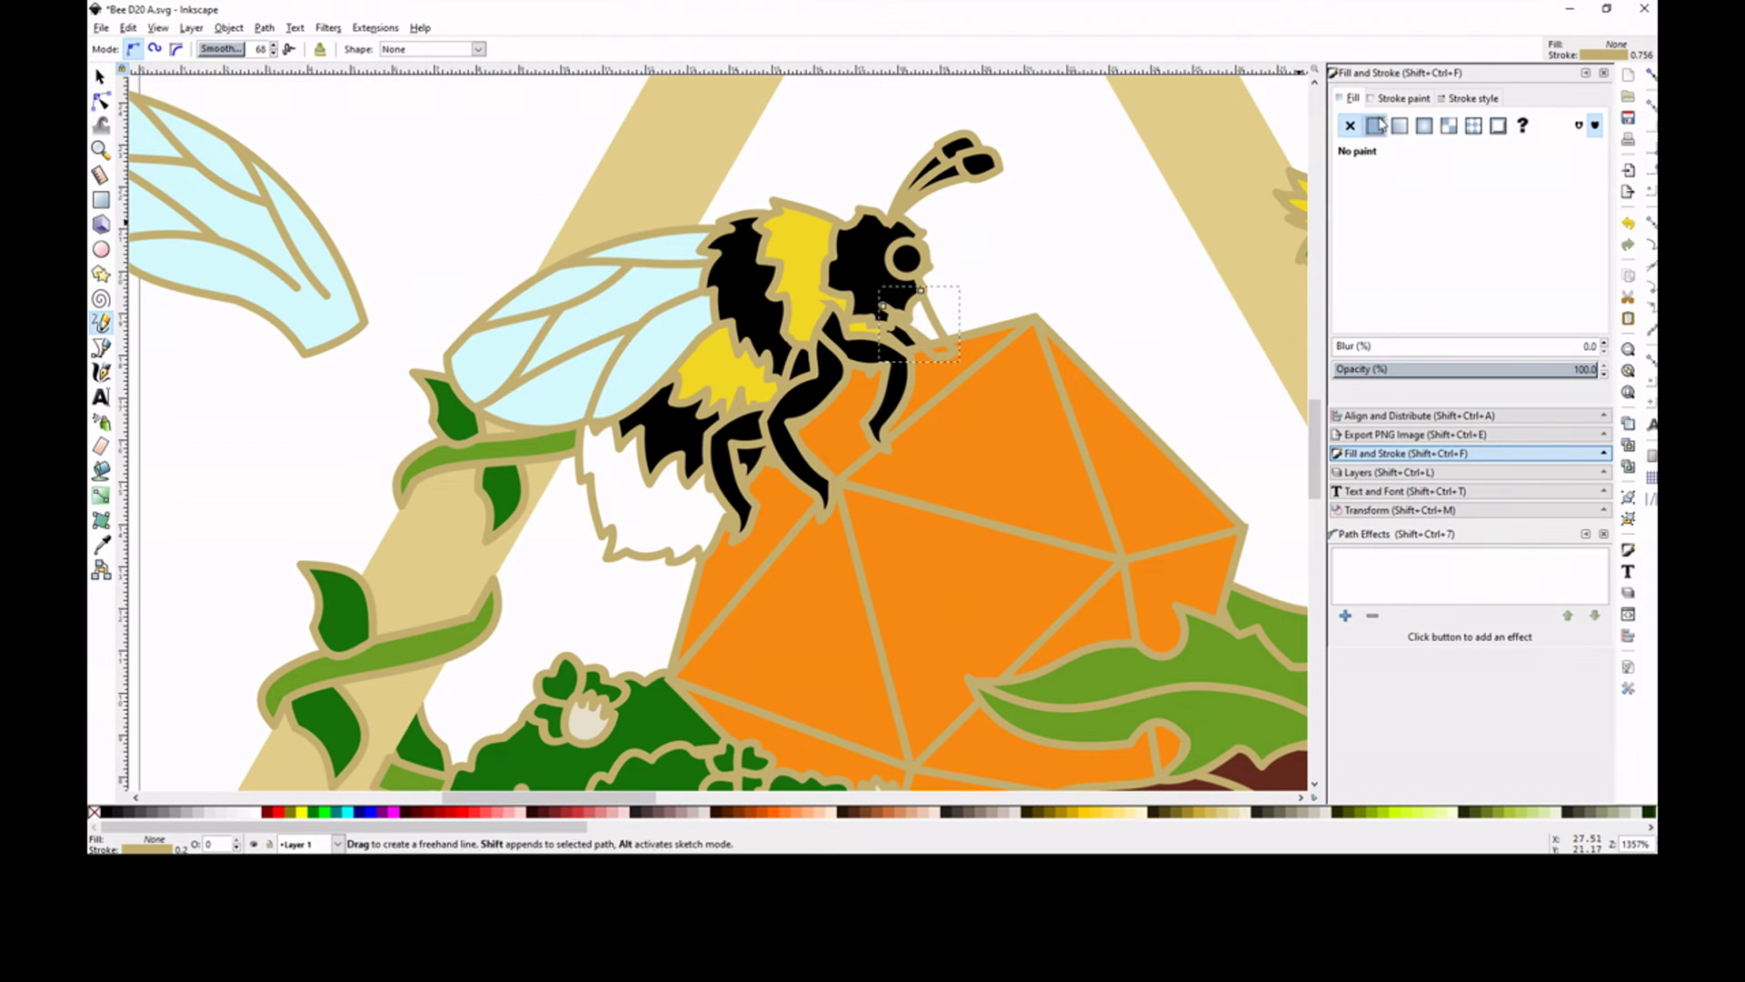
click(1376, 125)
key(5)
key(s)
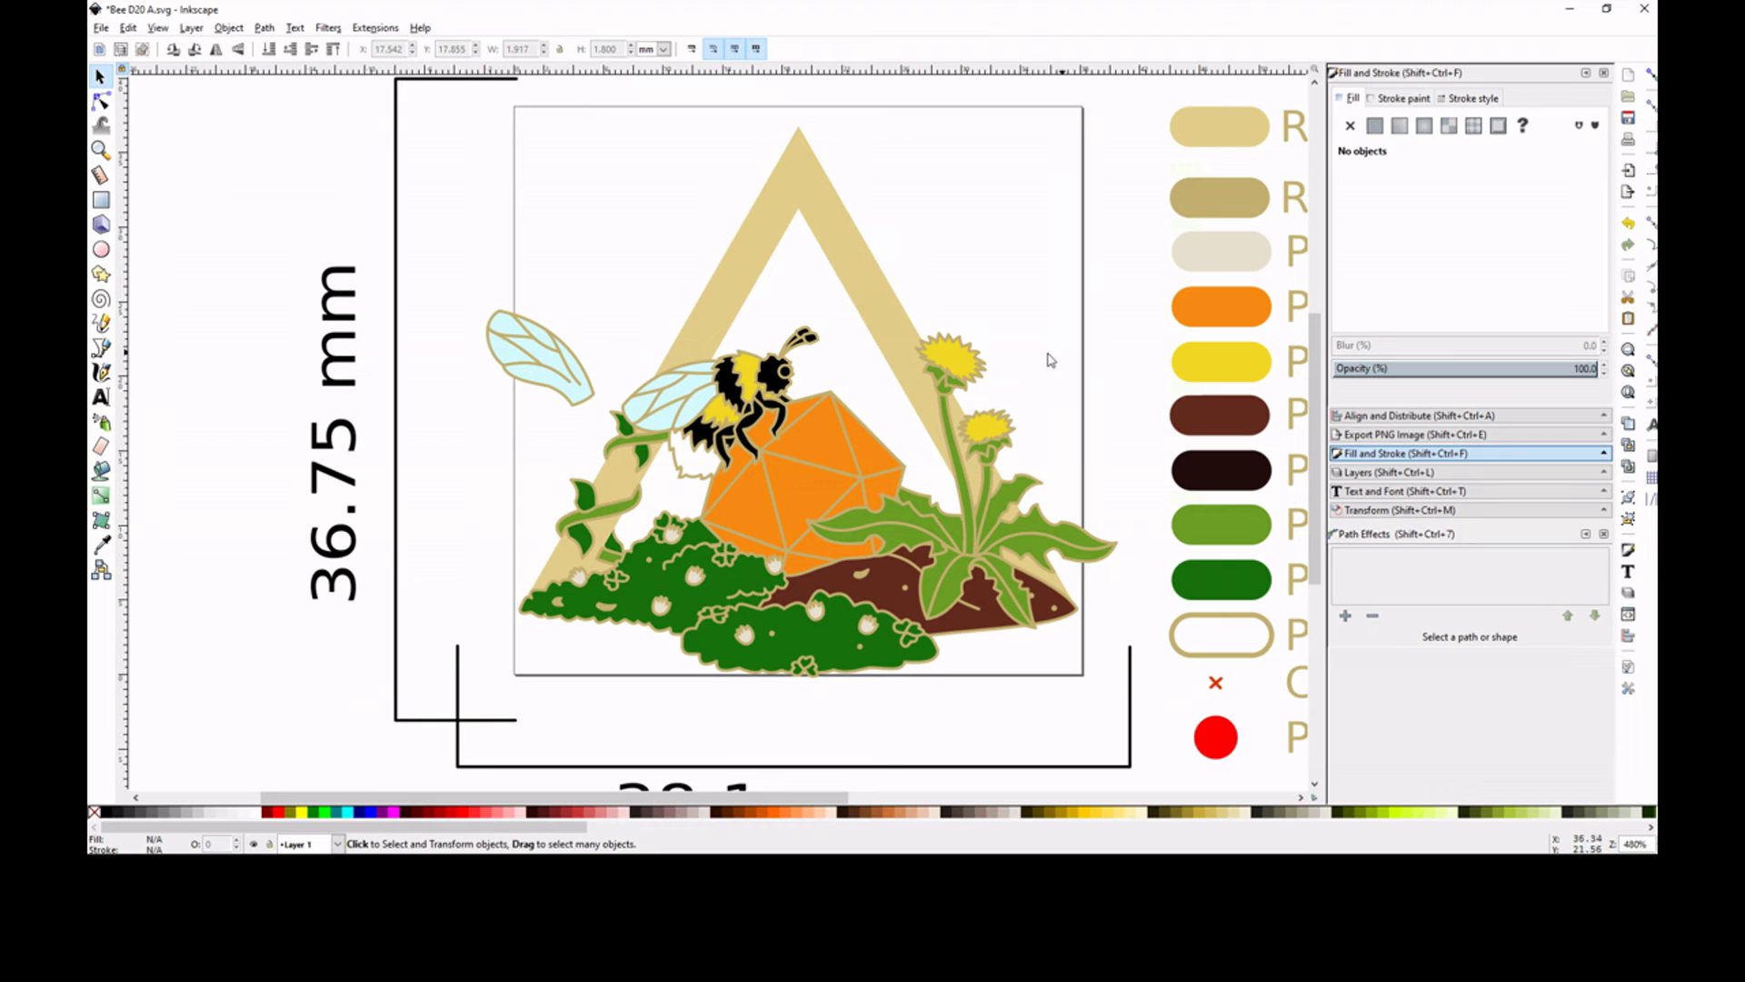
Duplicate the bee's eye and shrink the copy to about 0.46 mm as an eye highlight.
click(807, 382)
key(grave)
key(ctrl+d)
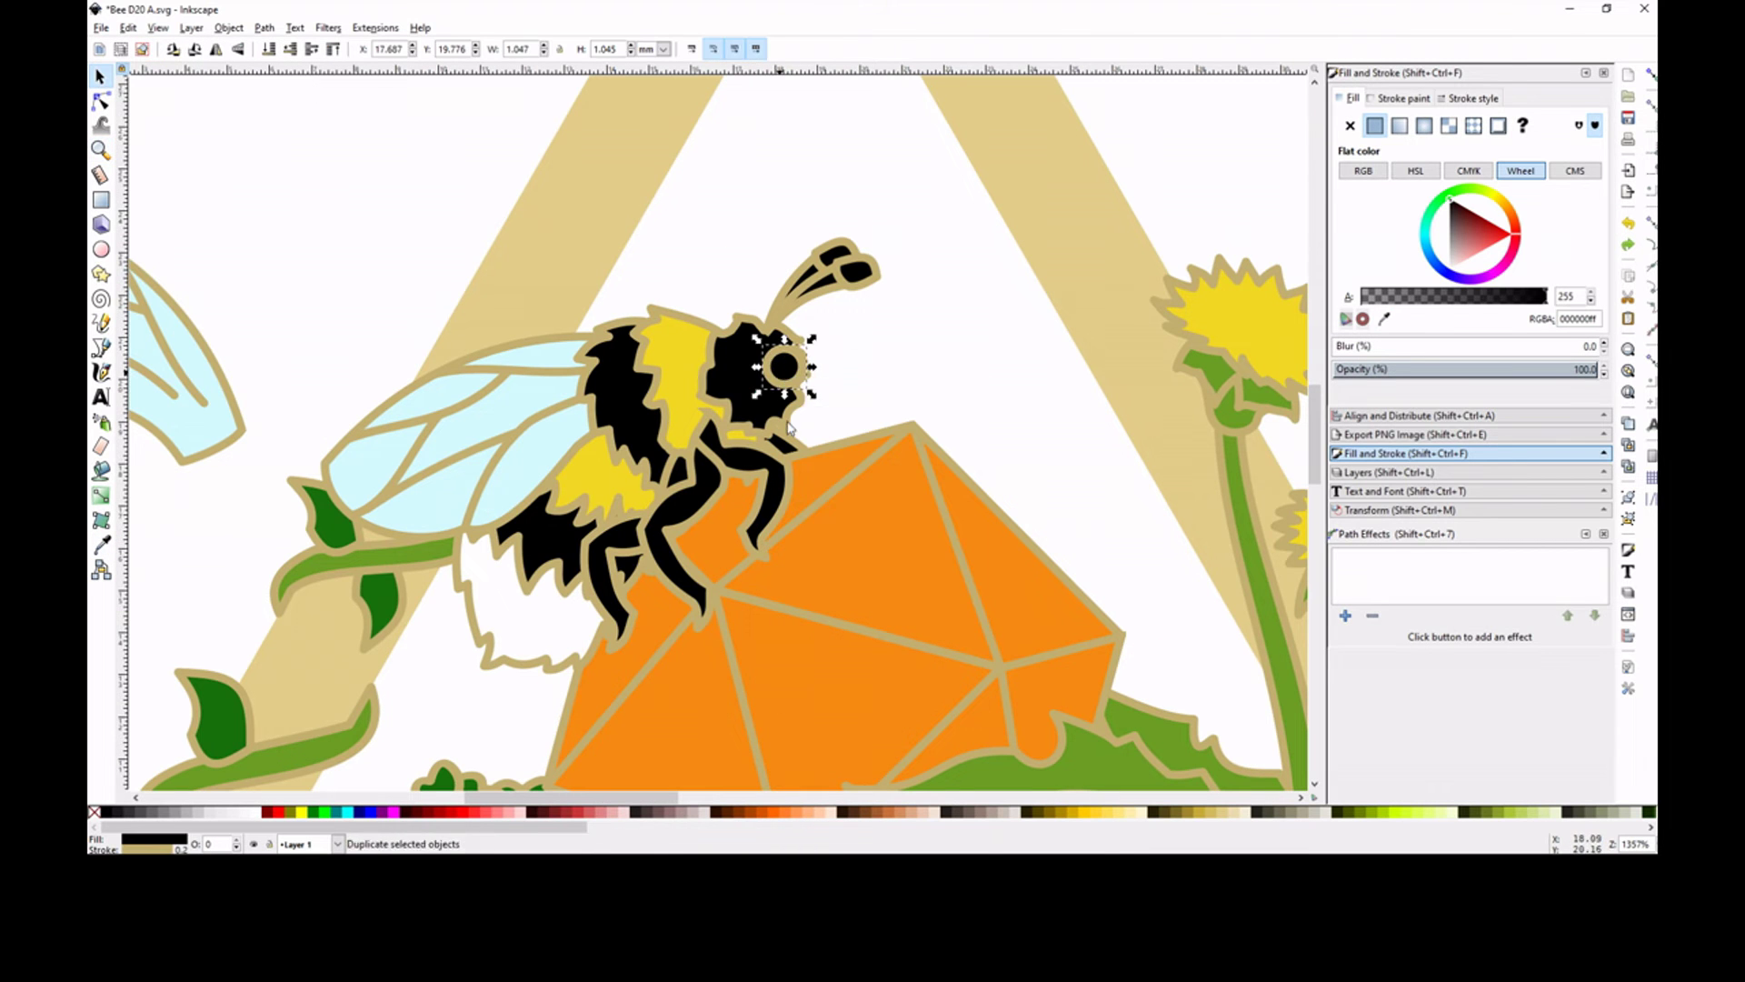
click(195, 137)
key(5)
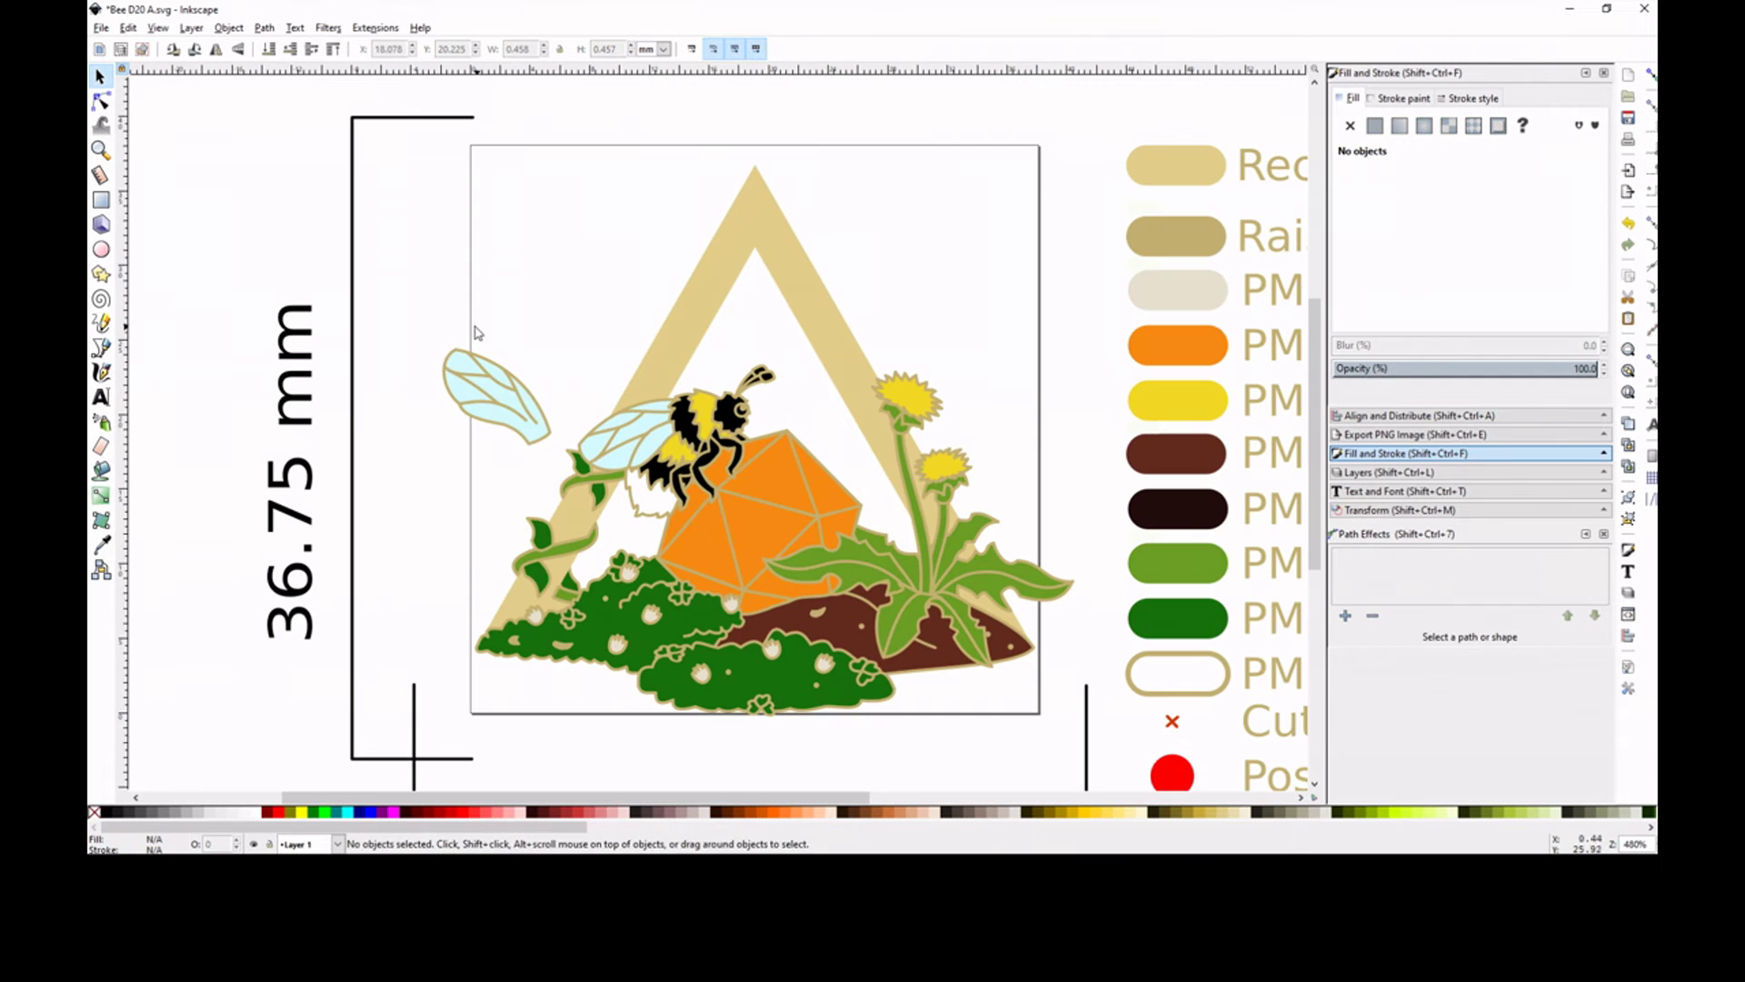
Edit the nodes of the bee's wing and head outlines.
click(101, 150)
double_click(662, 425)
click(101, 101)
click(627, 446)
click(420, 349)
click(799, 400)
click(928, 397)
Tilt the bee's head slightly and move it down against the thorax.
click(101, 76)
click(792, 400)
drag(925, 289, 925, 328)
mouse_move(786, 374)
mouse_down()
mouse_move(778, 401)
mouse_move(788, 388)
mouse_up()
click(828, 315)
Try to rotate the yellow thorax band and undo the change.
click(744, 380)
drag(712, 346, 753, 337)
key(ctrl+z)
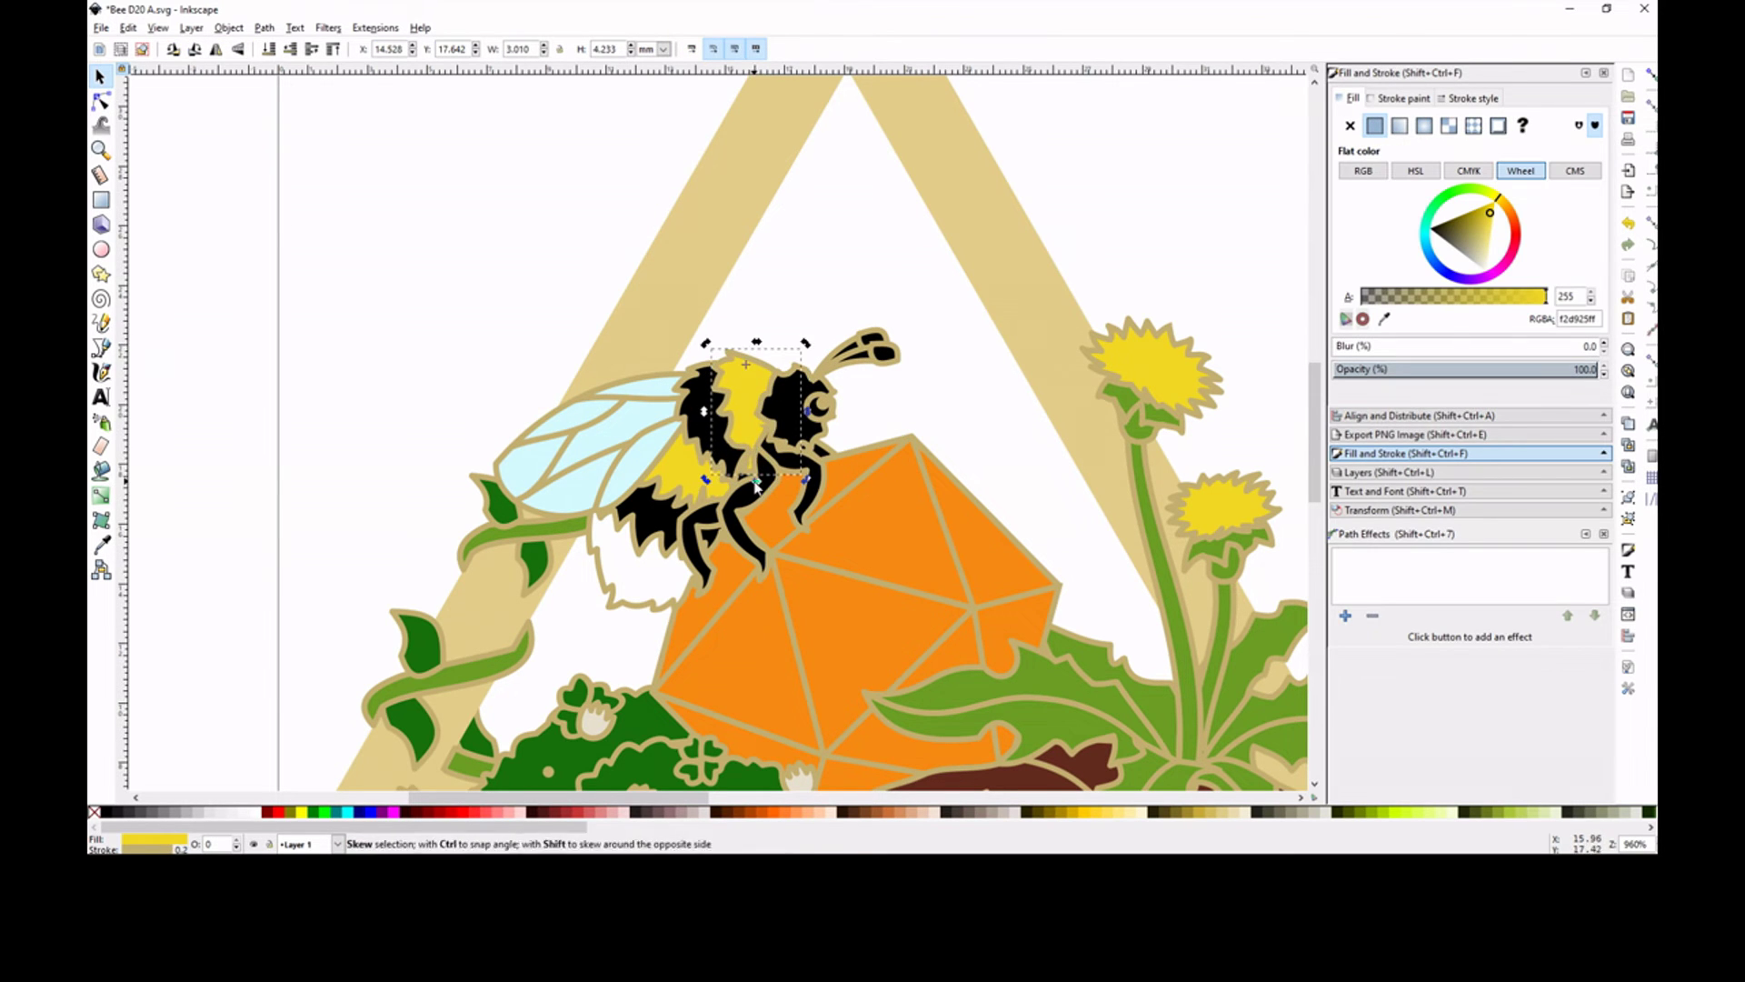
Adjust the nodes of the yellow thorax band where it meets the head and legs.
click(101, 101)
click(417, 348)
click(747, 407)
click(798, 344)
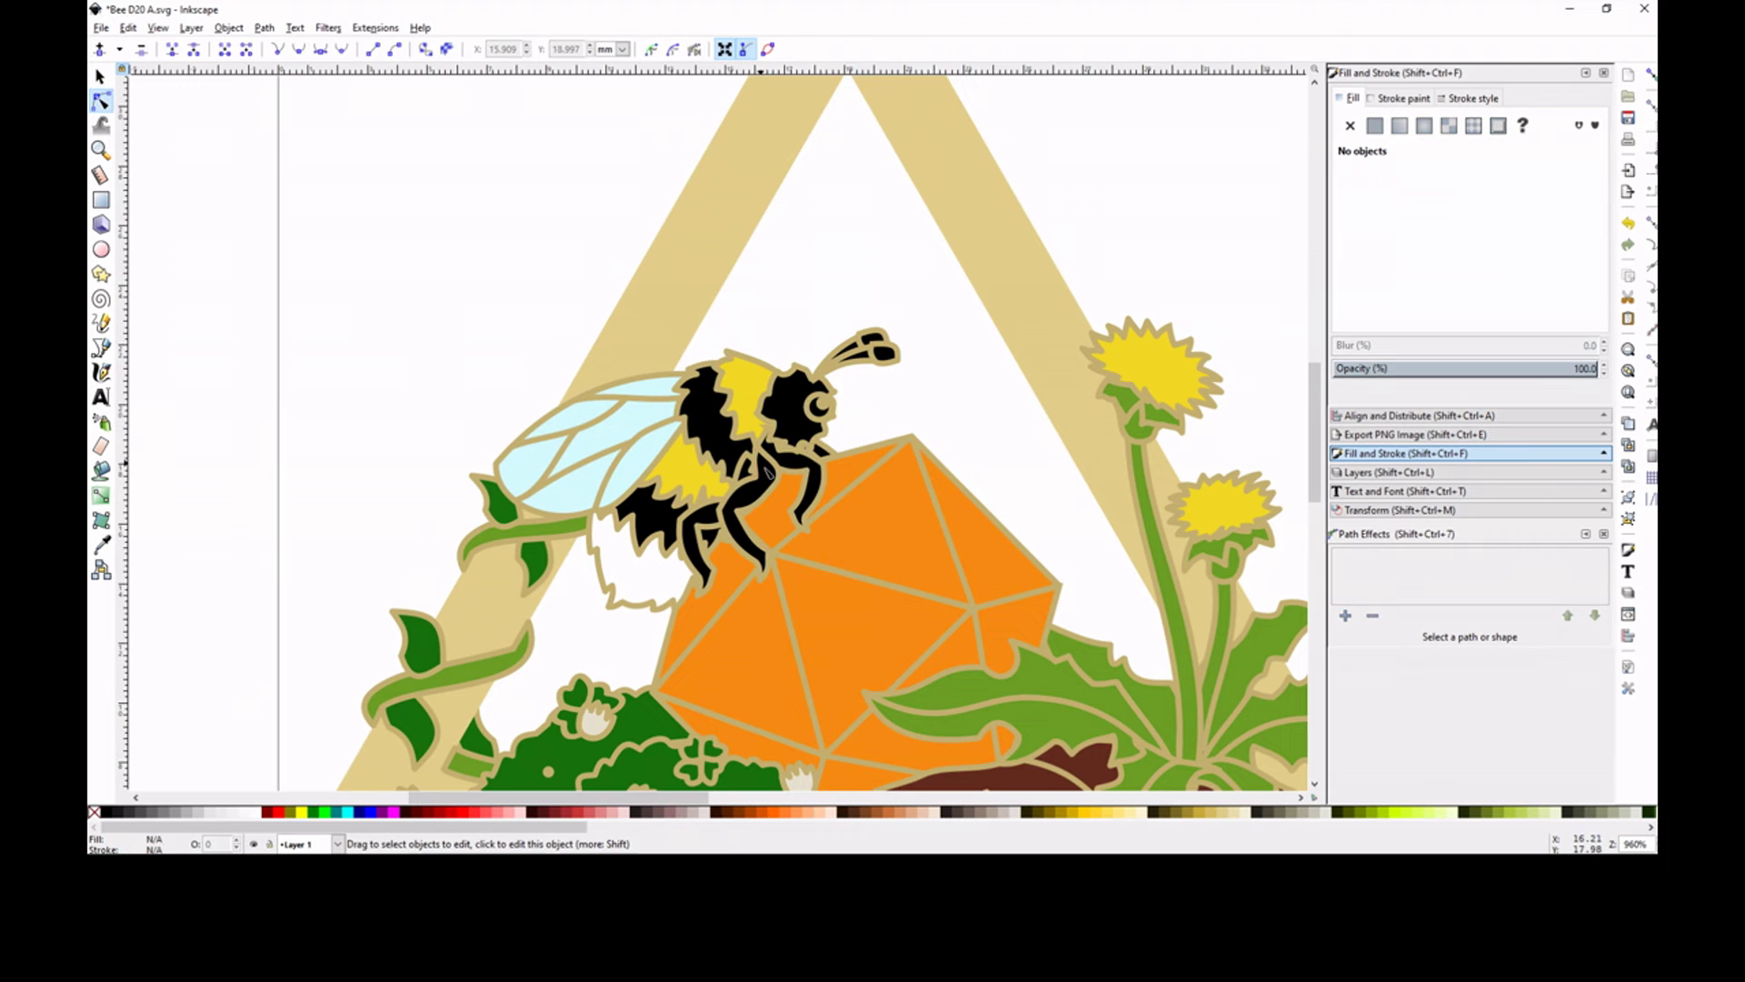
Ungroup the upper vine, rotate the leaf beside the wing and shift the vine's two leaves away from the bee.
scroll(315, 312, up, 1)
click(590, 446)
key(s)
click(228, 27)
click(273, 181)
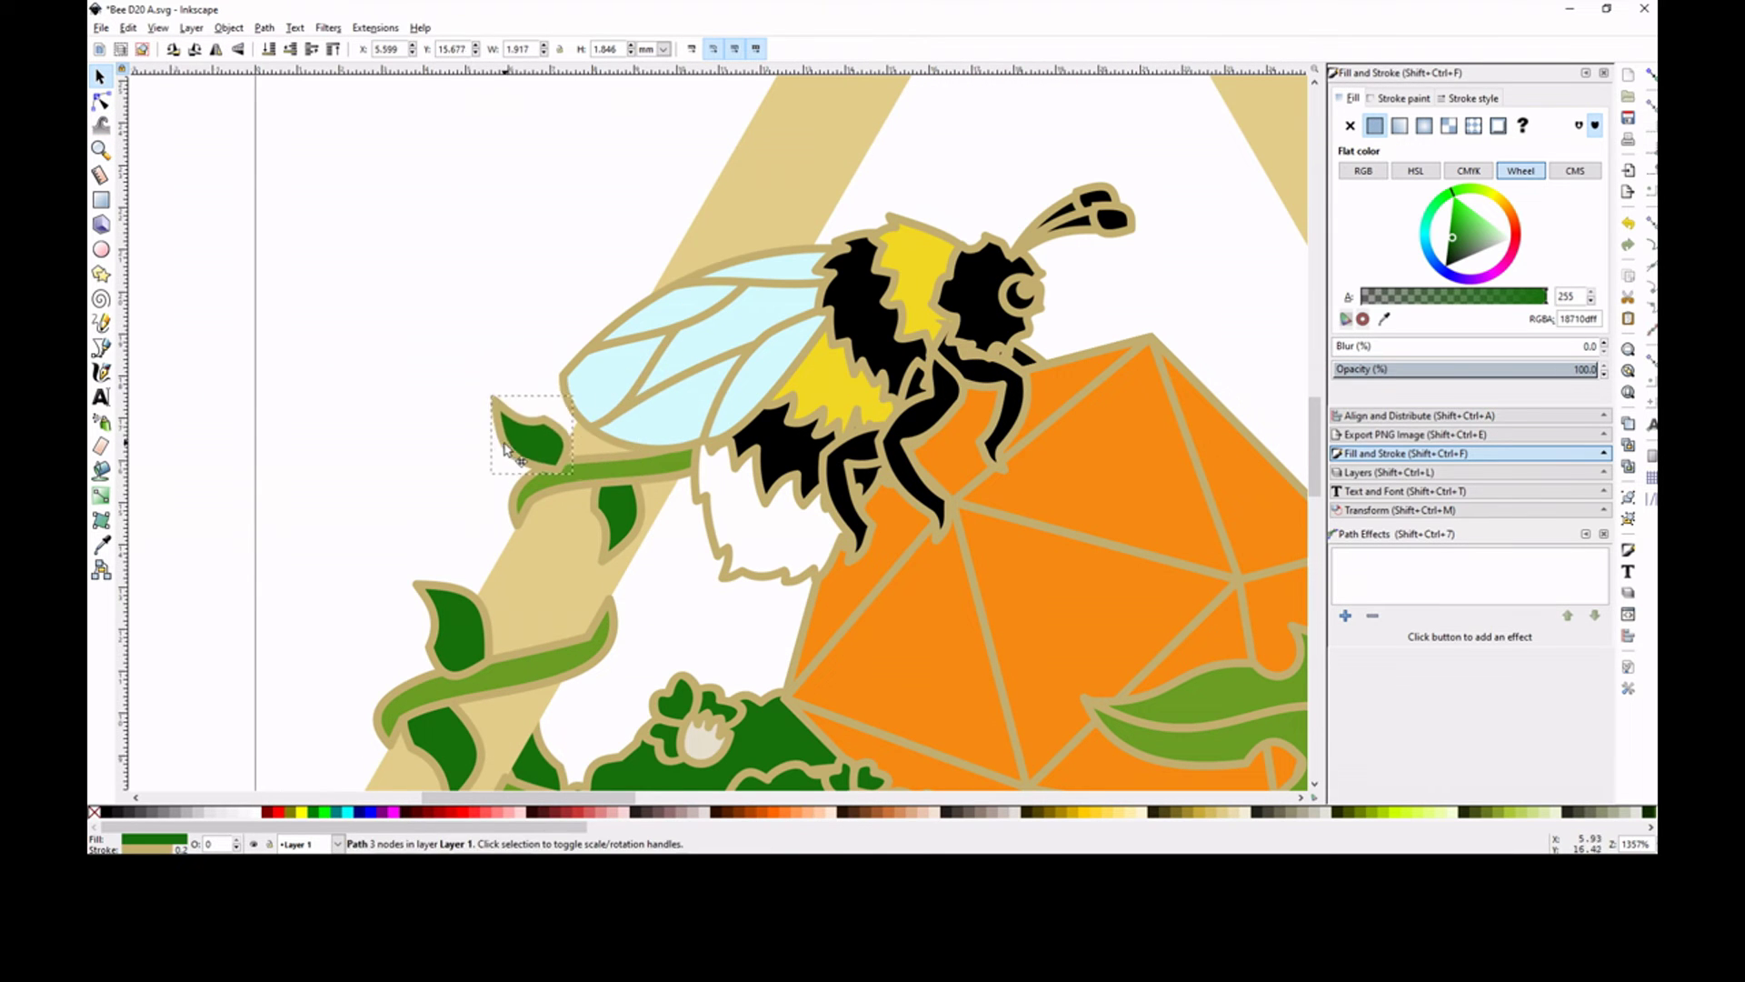
key(bracketleft)
drag(586, 450, 544, 448)
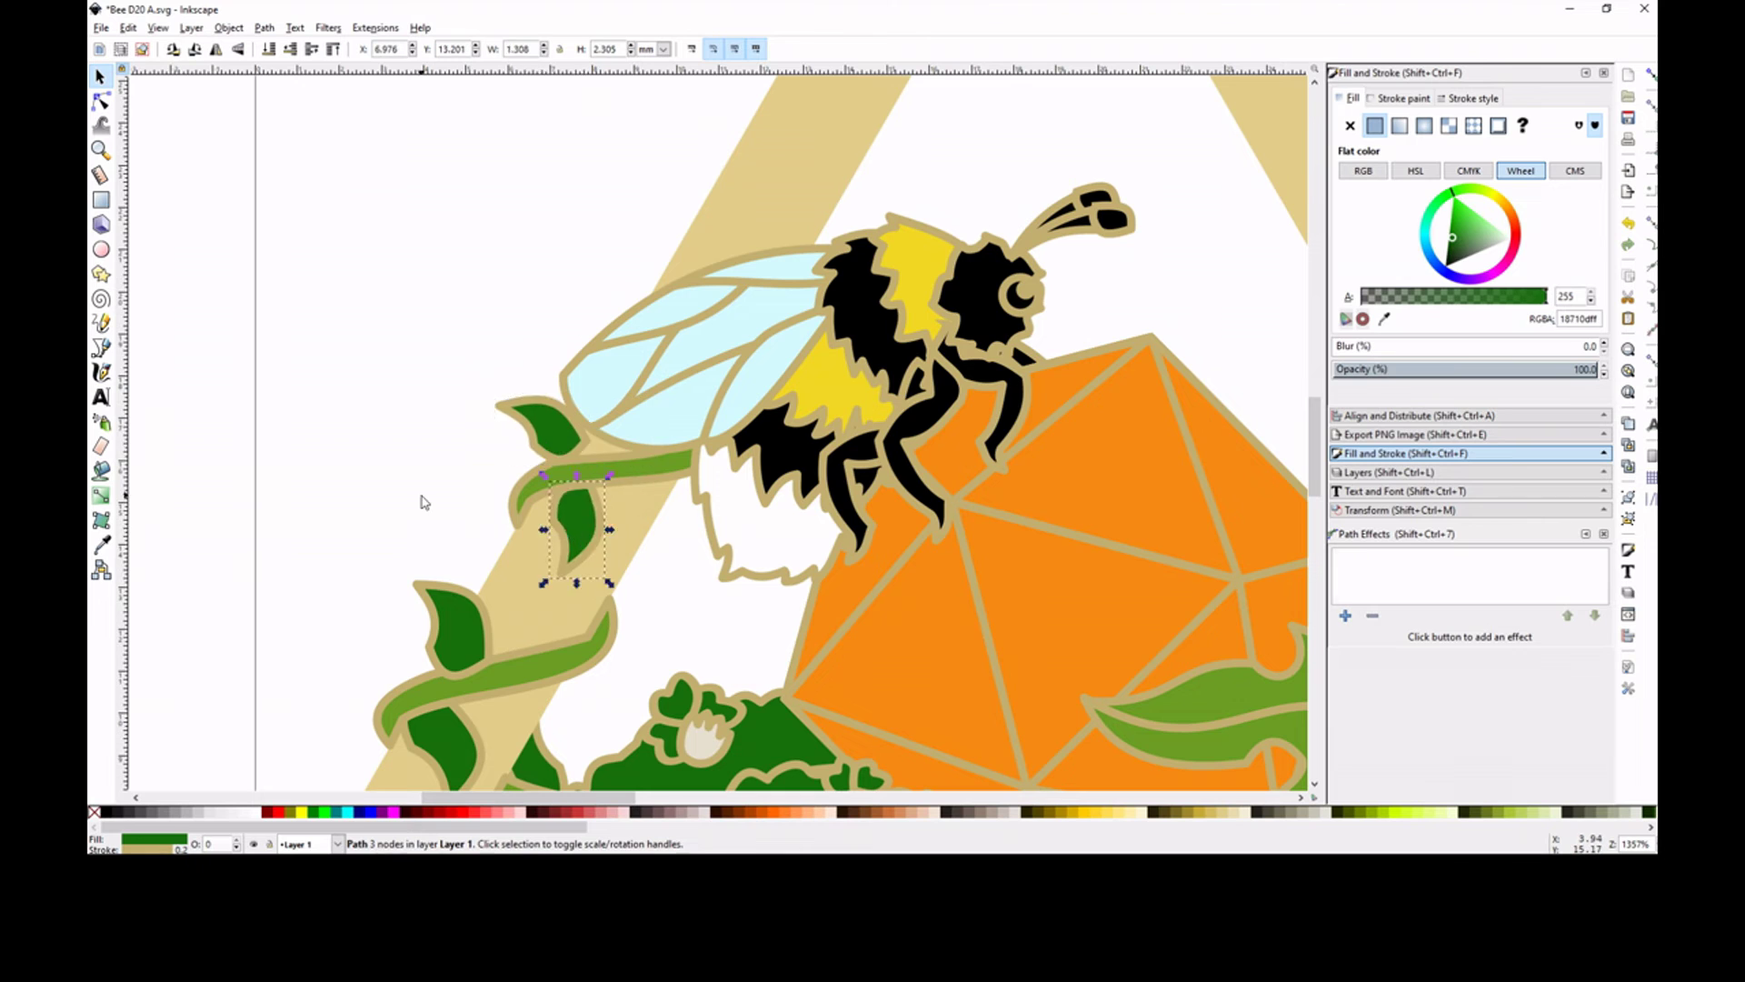
Place copies of the vine's dark green leaves on the uppermost vine section above the bee's wing.
key(Escape)
key(4)
click(684, 473)
drag(683, 473, 725, 396)
click(731, 356)
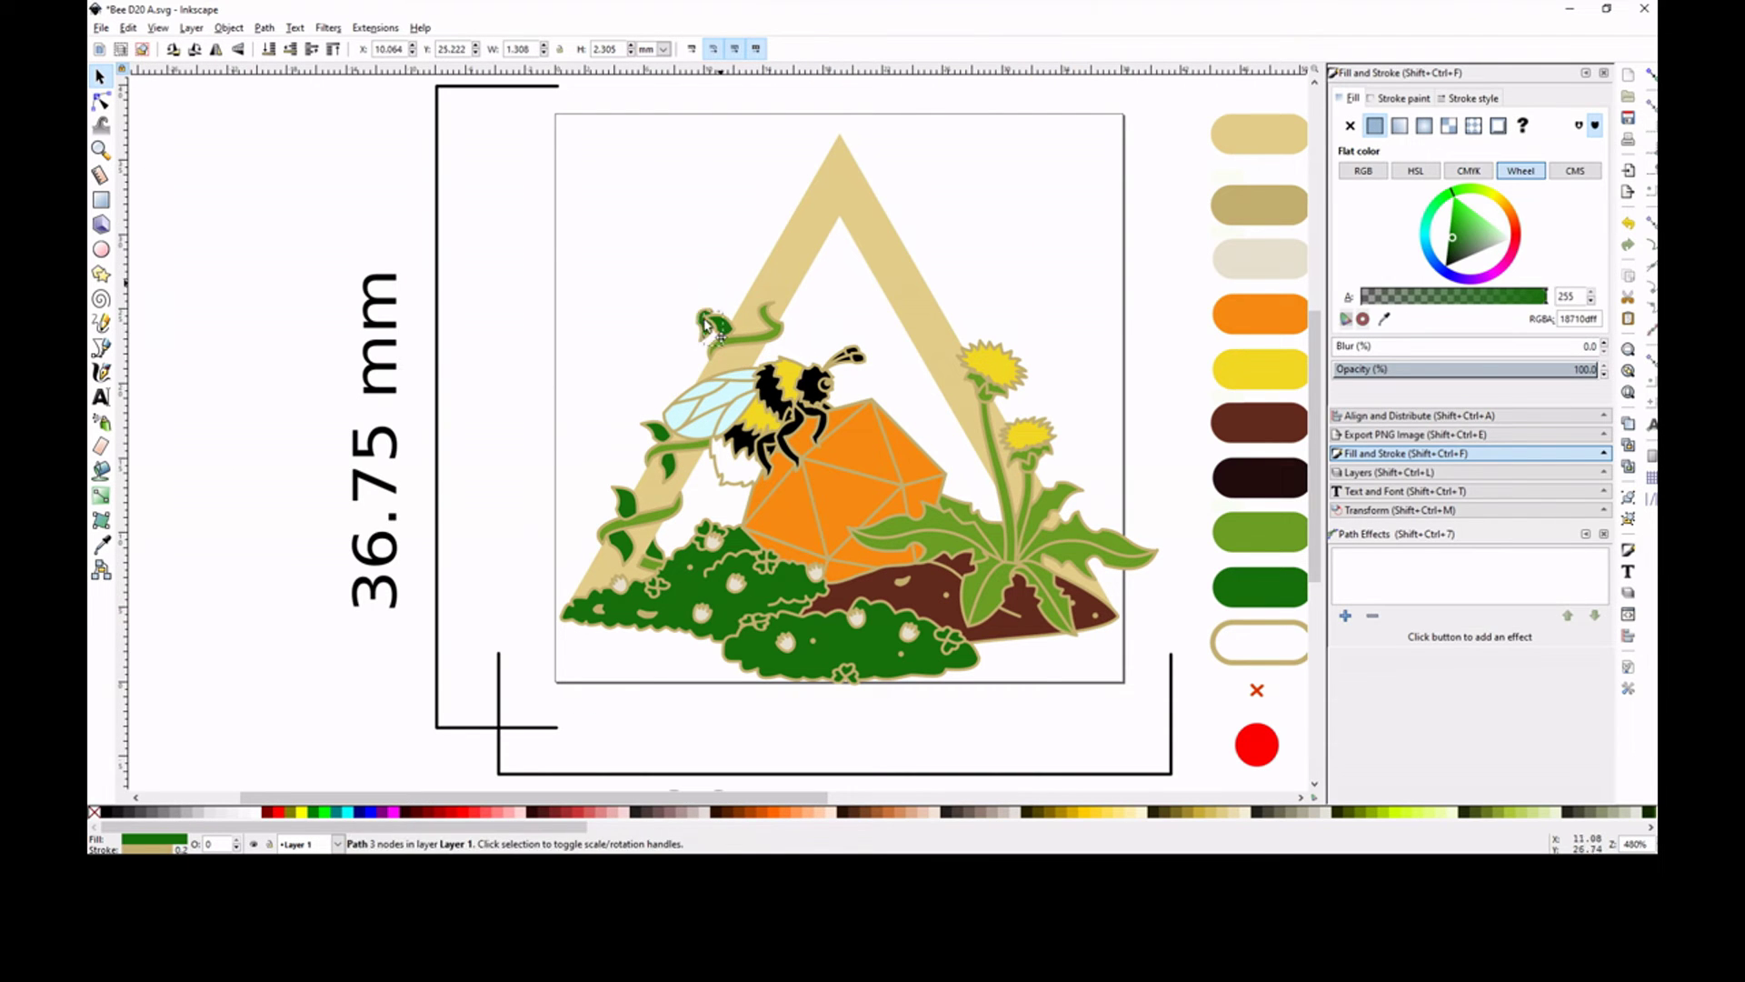
key(Escape)
Place copies of the red cut-out mark in the opening above the bee and the opening below its abdomen.
key(z)
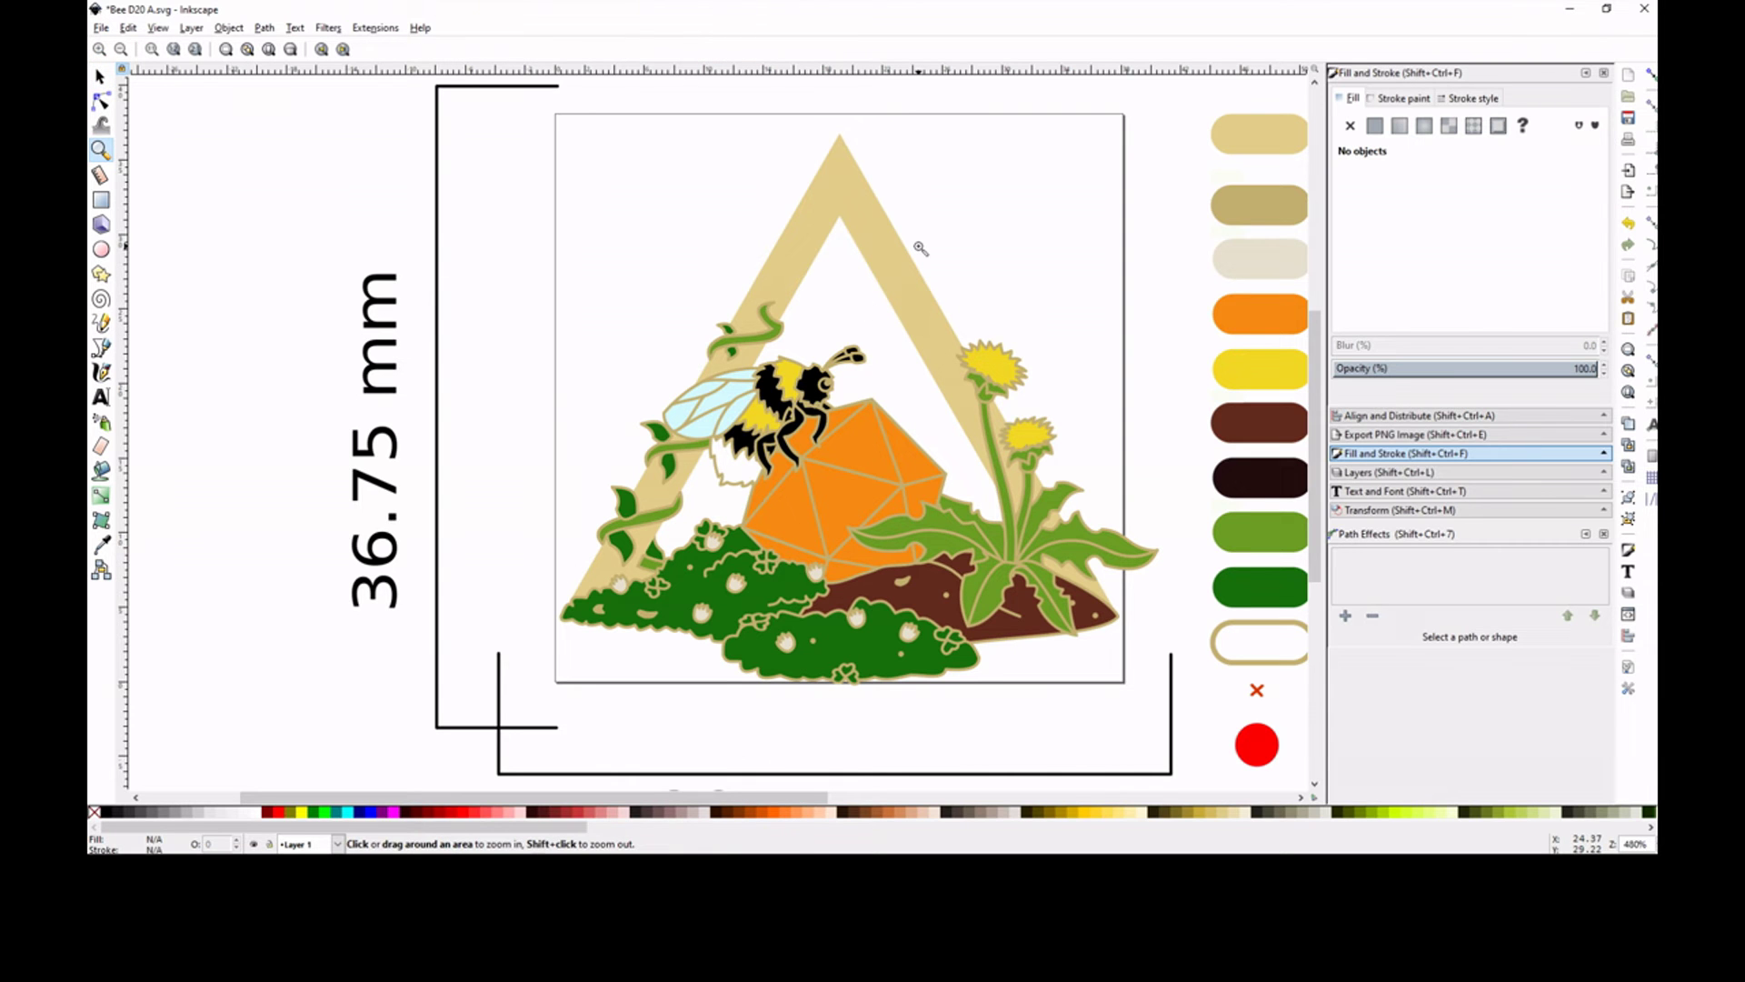
right_click(1256, 691)
right_click(845, 300)
click(873, 382)
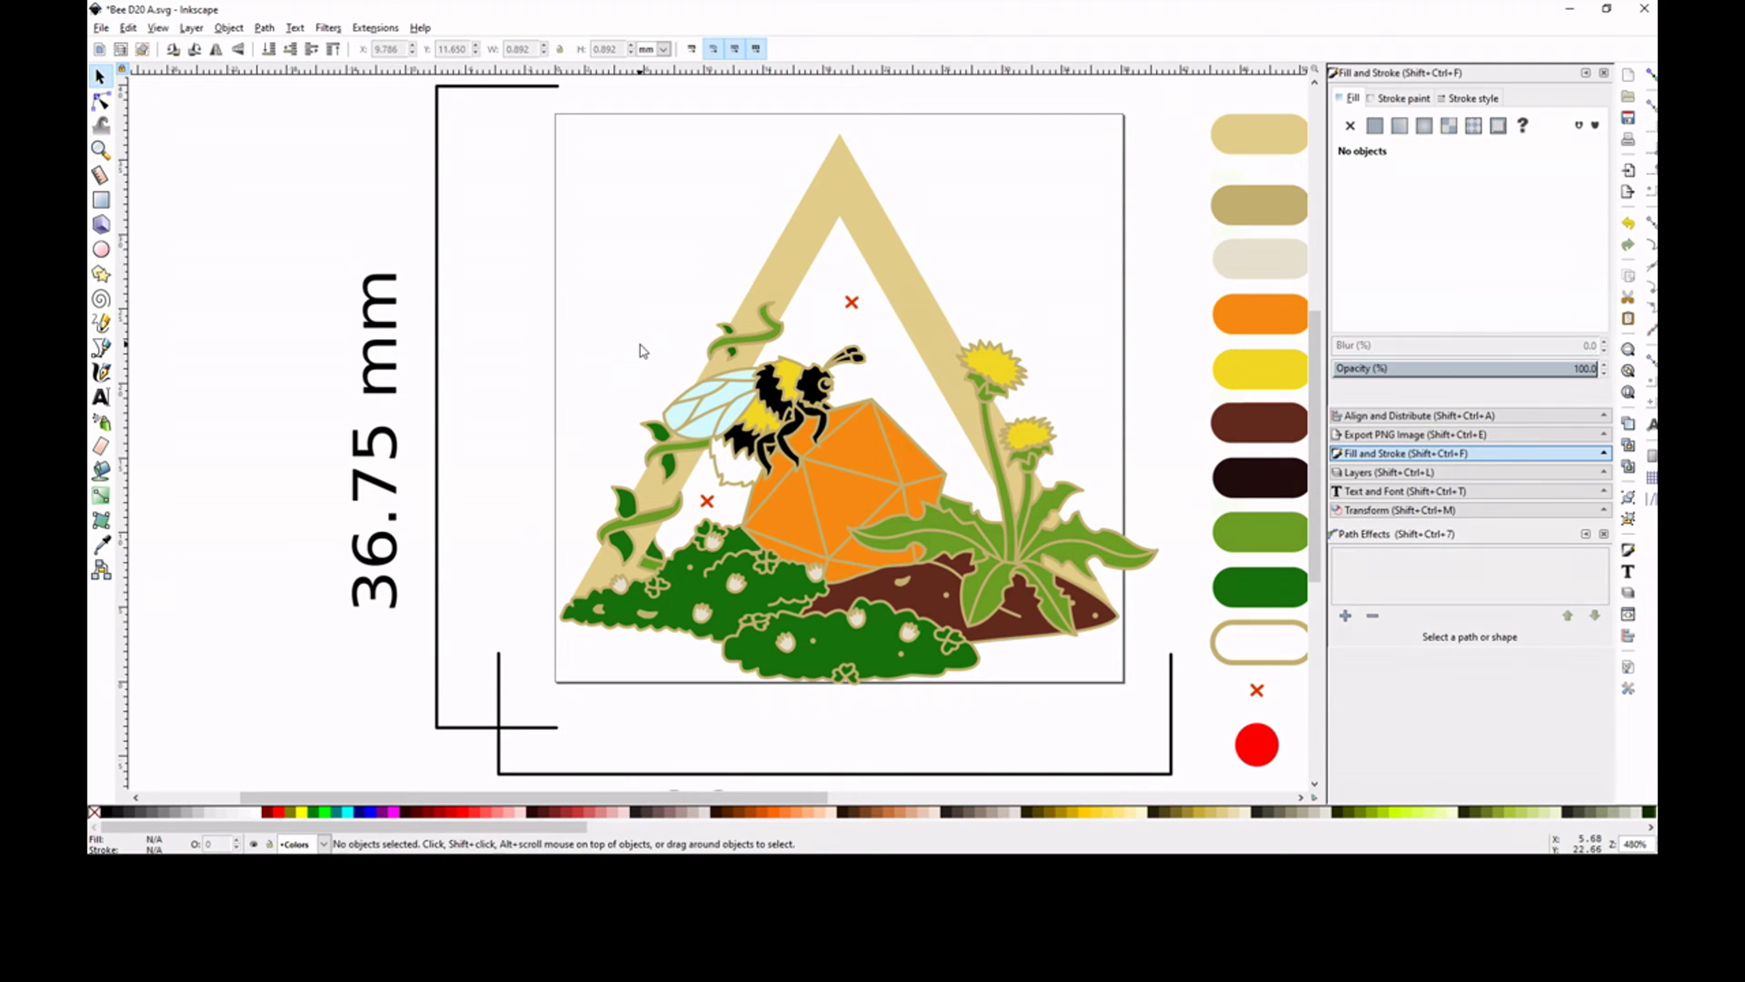
Adjust the lower-edge nodes of the yellow abdomen band where it meets the bee's legs.
click(101, 150)
triple_click(767, 438)
double_click(767, 438)
click(101, 101)
click(728, 336)
drag(795, 427, 760, 436)
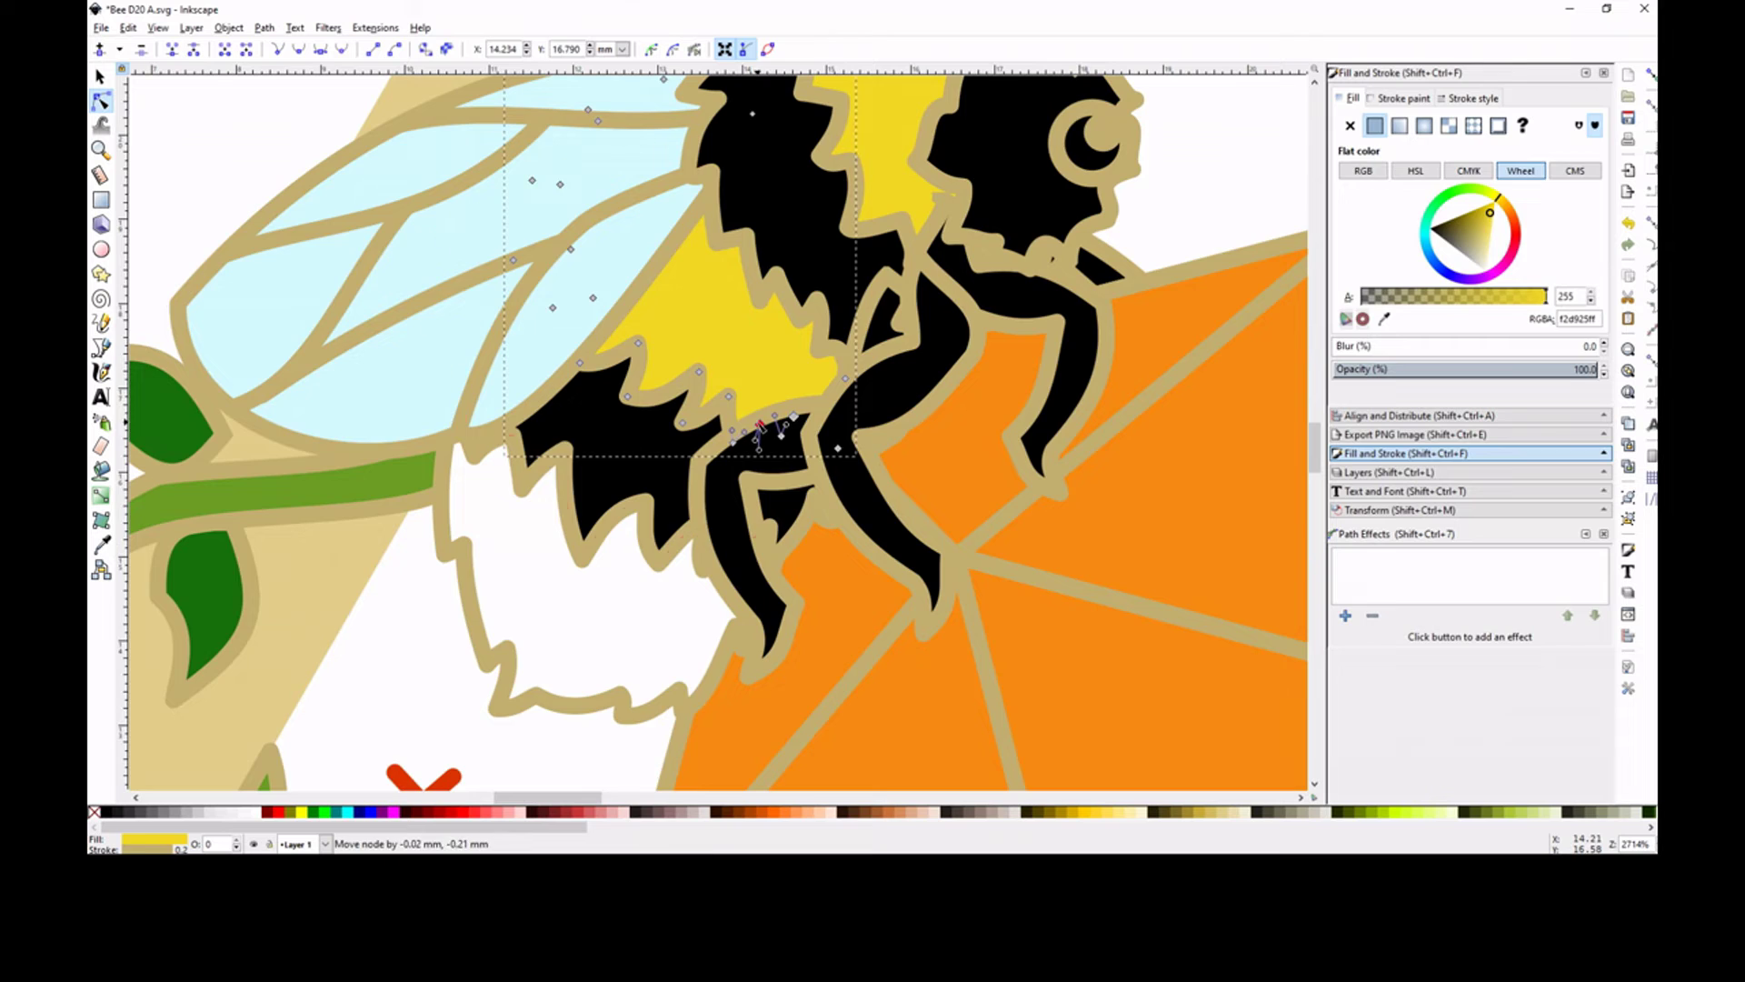
key(Escape)
key(Escape)
Move the upper nodes of the black thorax band and refine the edge where the yellow band meets the head.
key(minus)
key(minus)
key(minus)
click(782, 293)
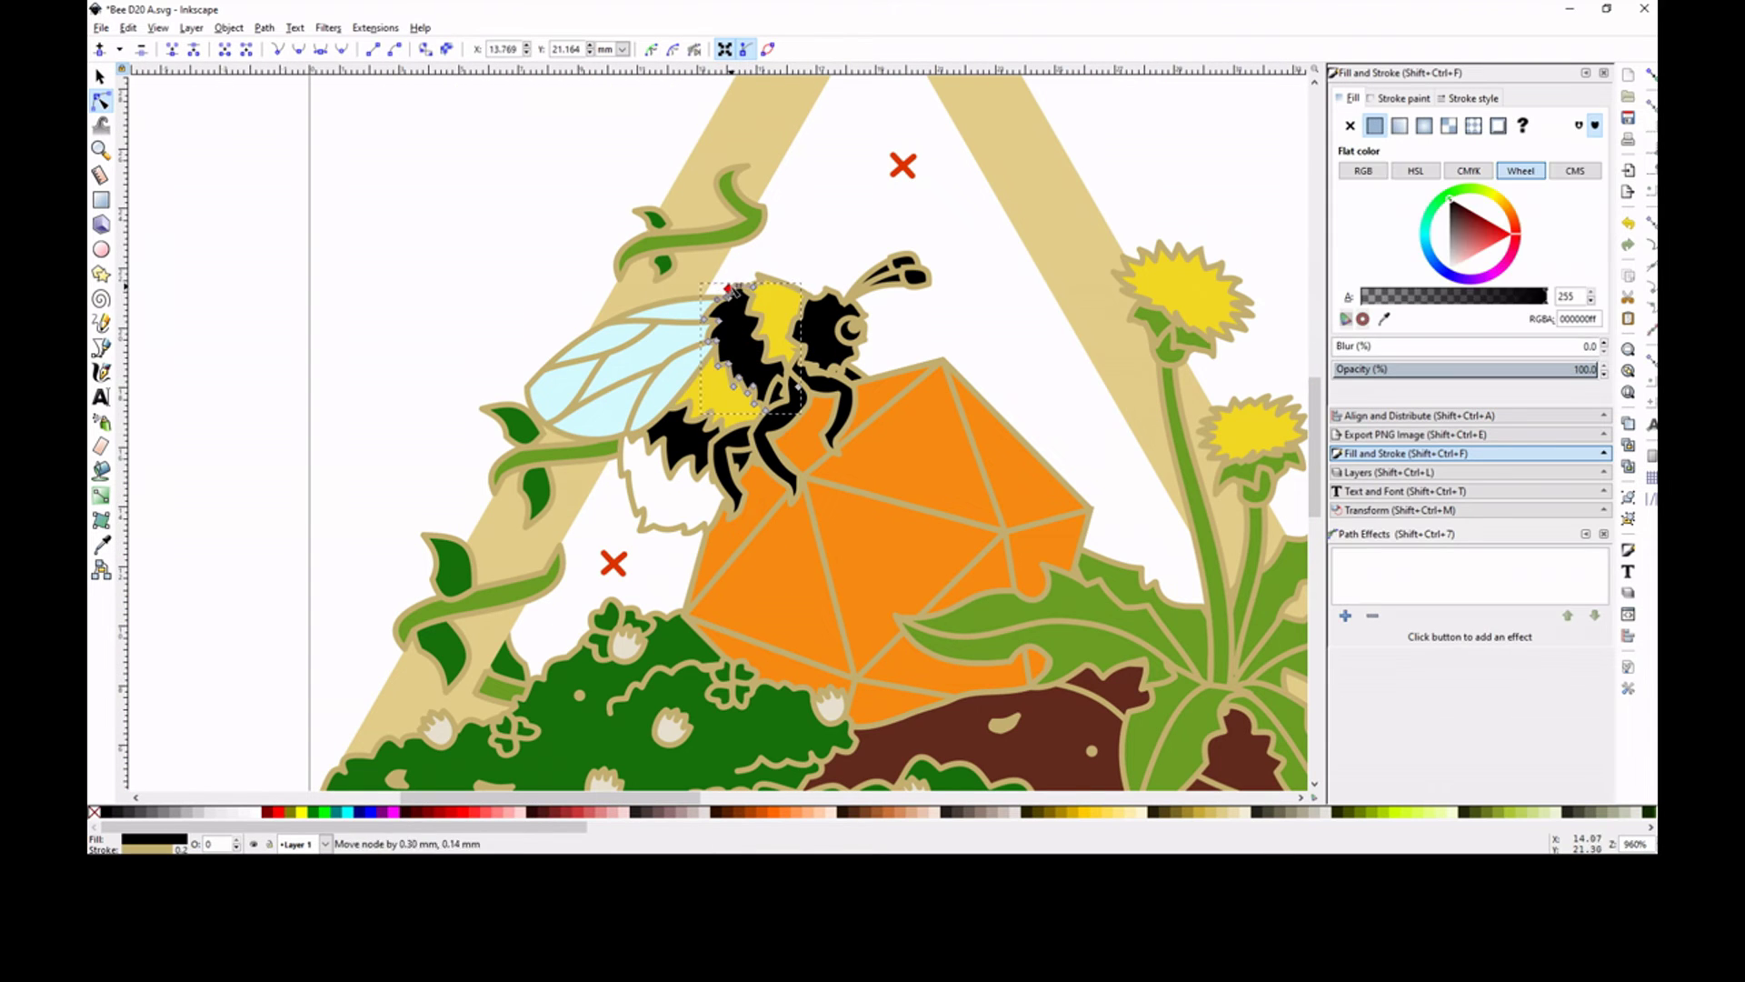
click(798, 259)
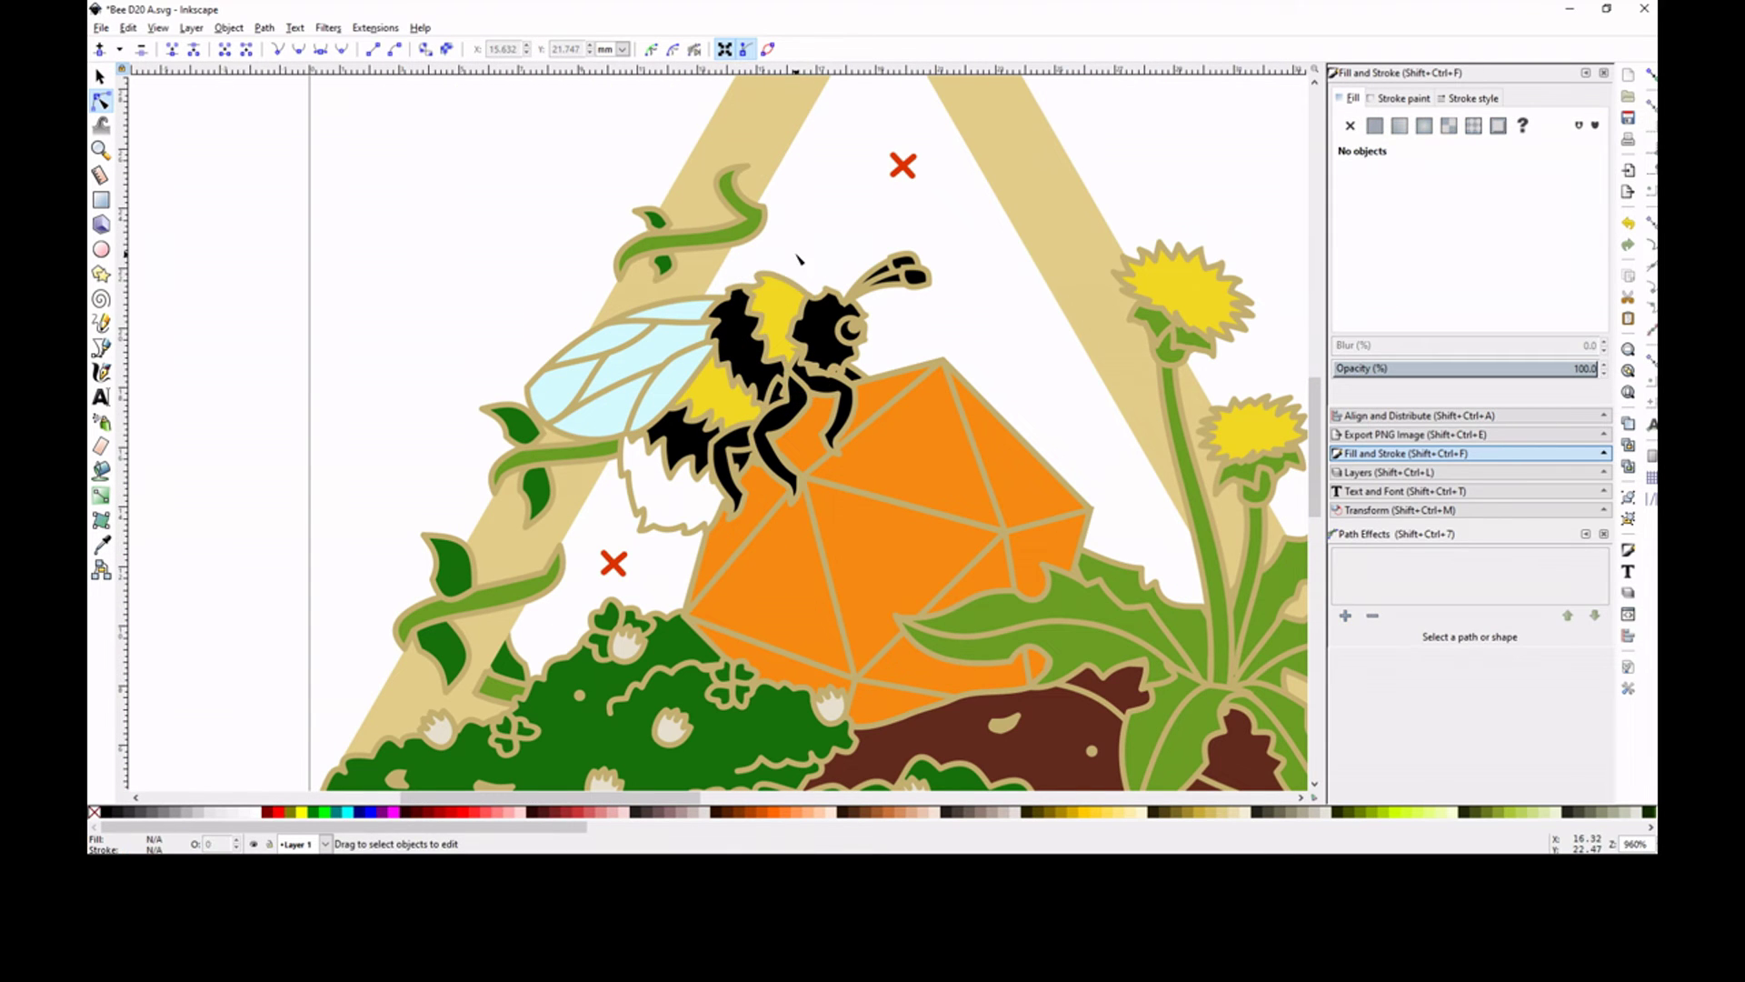
click(805, 322)
key(Escape)
click(804, 318)
click(803, 310)
click(830, 249)
Place small raised-metal detail marks on the clover bushes.
key(minus)
key(minus)
click(605, 614)
key(s)
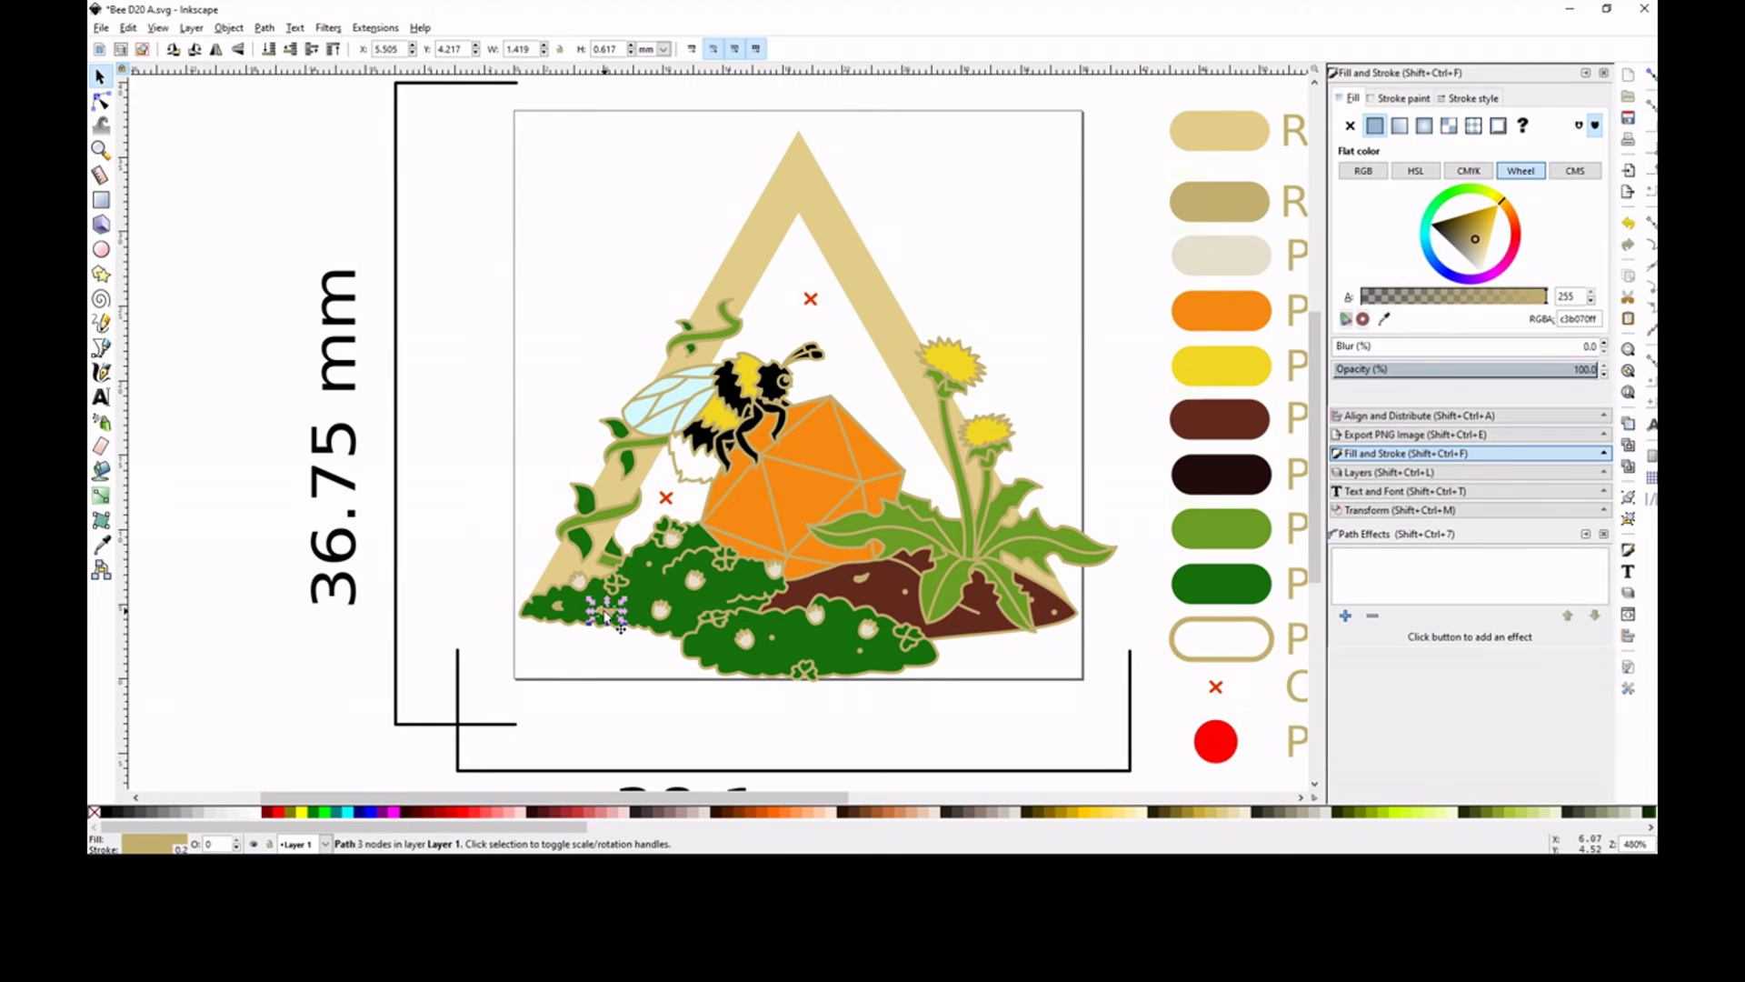
click(763, 713)
click(761, 671)
click(748, 712)
click(763, 669)
click(772, 712)
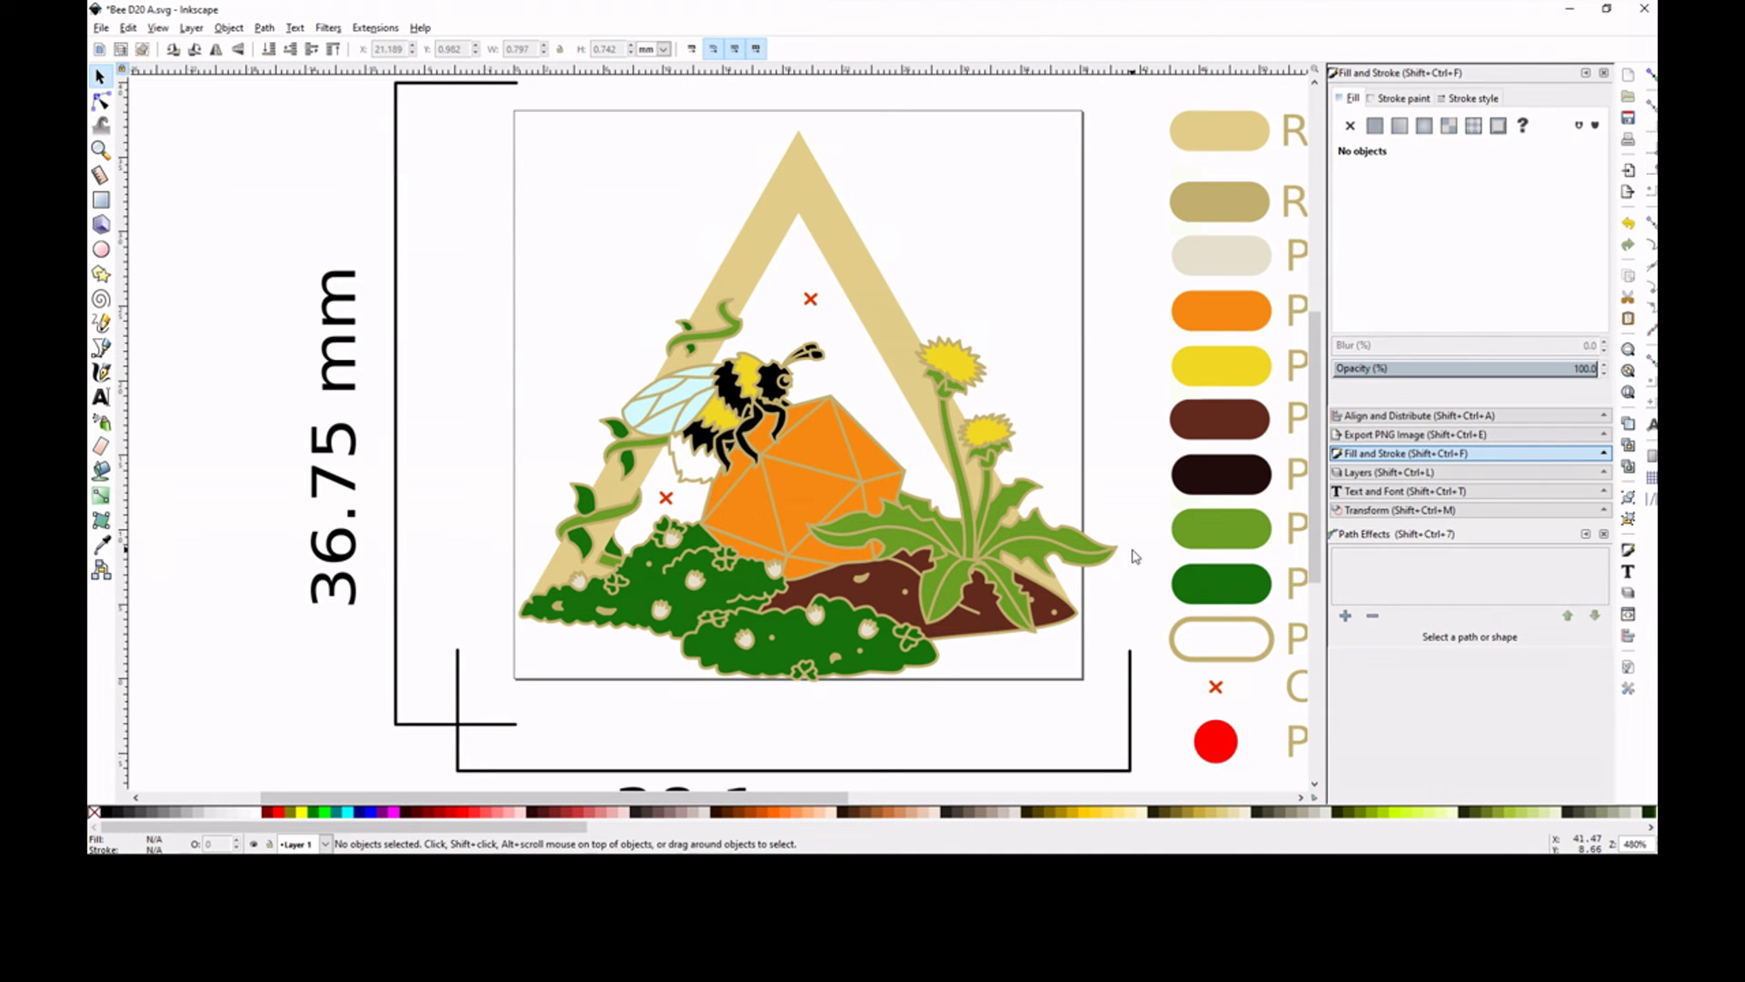
Adjust the nodes at the joint between the bee's thorax bands, head and front legs.
key(n)
key(plus)
key(plus)
key(plus)
key(plus)
click(861, 193)
key(Escape)
click(863, 191)
click(868, 211)
drag(873, 164, 878, 165)
click(1060, 136)
key(minus)
key(minus)
key(minus)
key(minus)
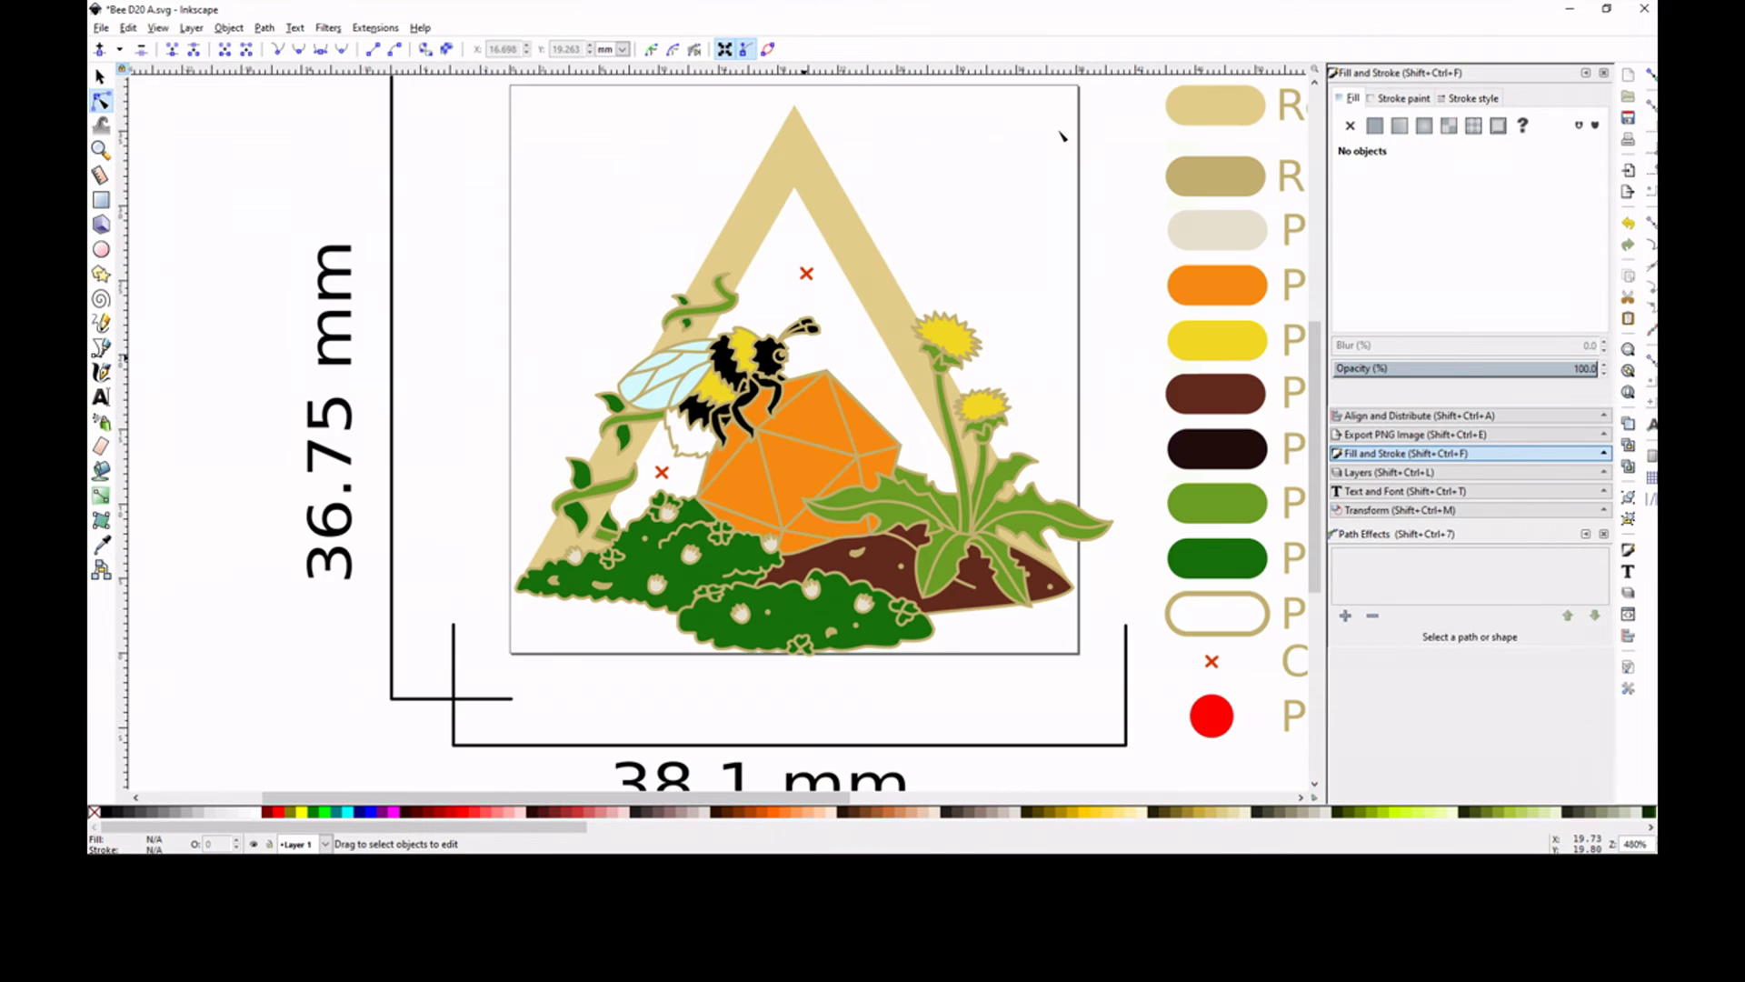
Copy the whole bee to the empty area outside the triangle and flip it horizontally.
click(100, 76)
right_click(740, 389)
click(818, 510)
drag(745, 391, 595, 83)
click(228, 27)
click(272, 362)
Duplicate the copied bee's wing and rotate the wings upward into a flying pose.
key(ctrl+d)
shift+click(587, 149)
drag(586, 150, 598, 149)
click(401, 137)
mouse_move(405, 132)
mouse_down()
mouse_move(508, 215)
mouse_move(431, 130)
mouse_up()
click(485, 198)
click(697, 133)
drag(575, 127, 680, 356)
Try the flying bee at another spot over the triangle and undo the move.
click(677, 137)
key(minus)
drag(600, 285, 864, 309)
click(932, 155)
key(ctrl+z)
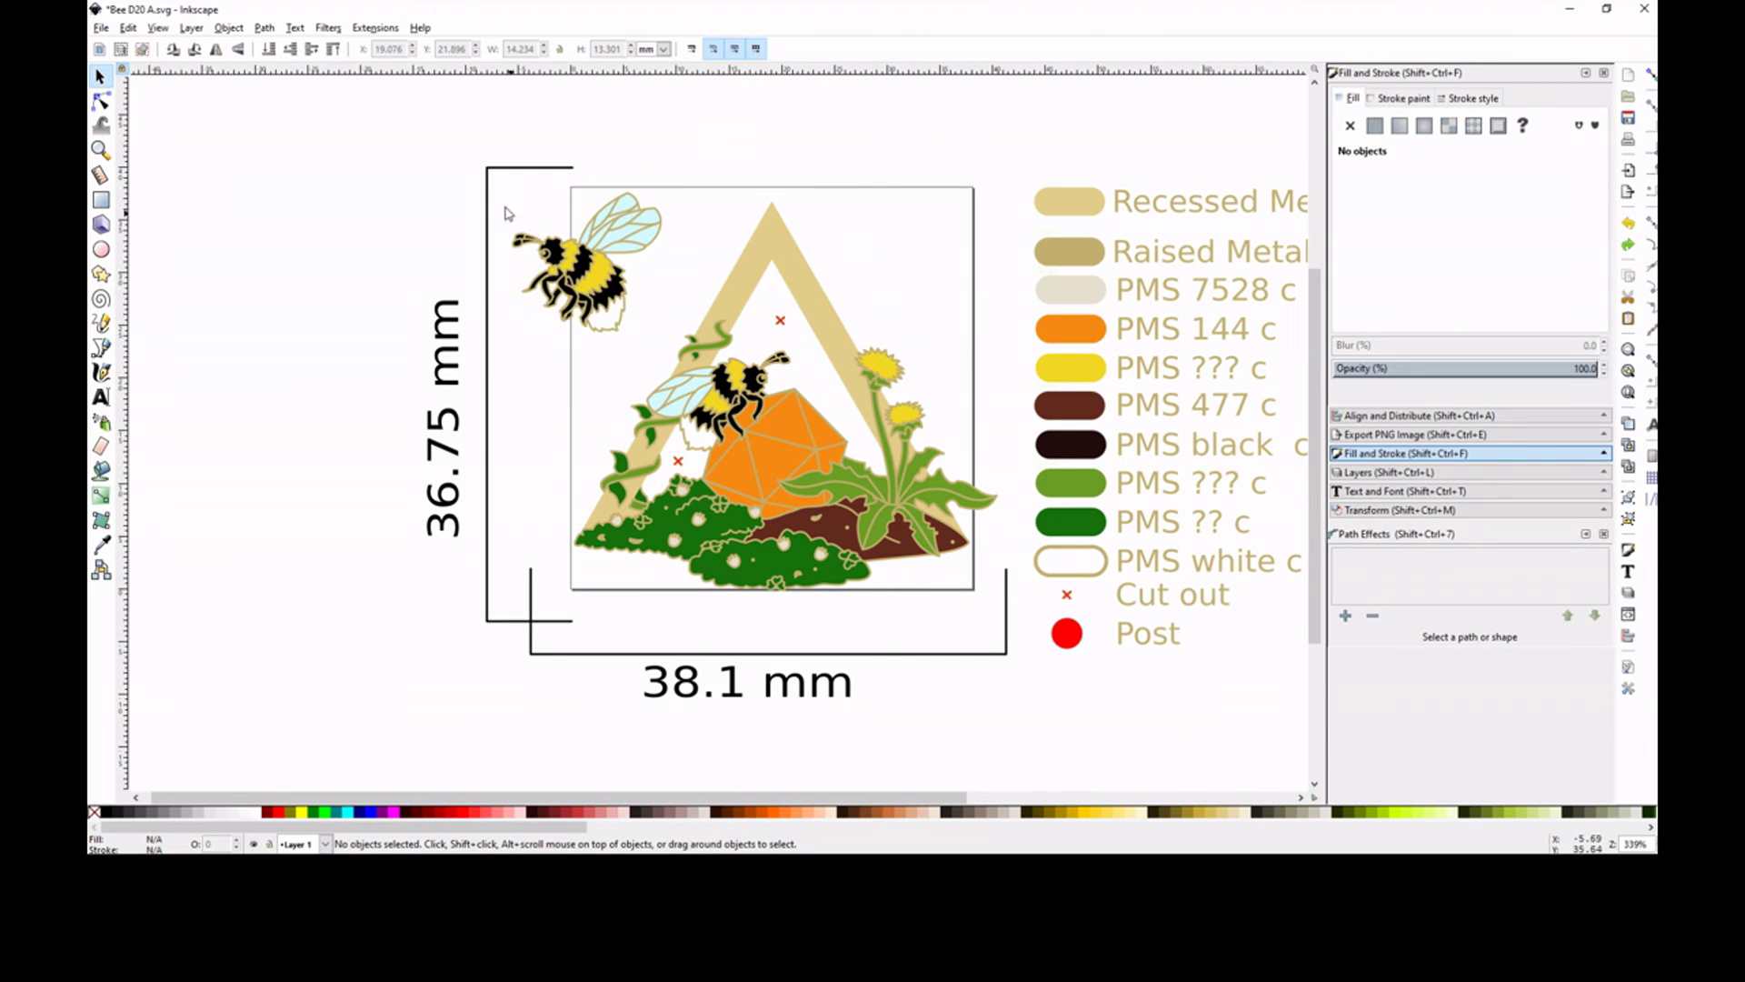
Select all parts of the perched bee, rotate it to a more level pose and move it over the D20's top.
drag(647, 338, 816, 478)
scroll(718, 406, up, 3)
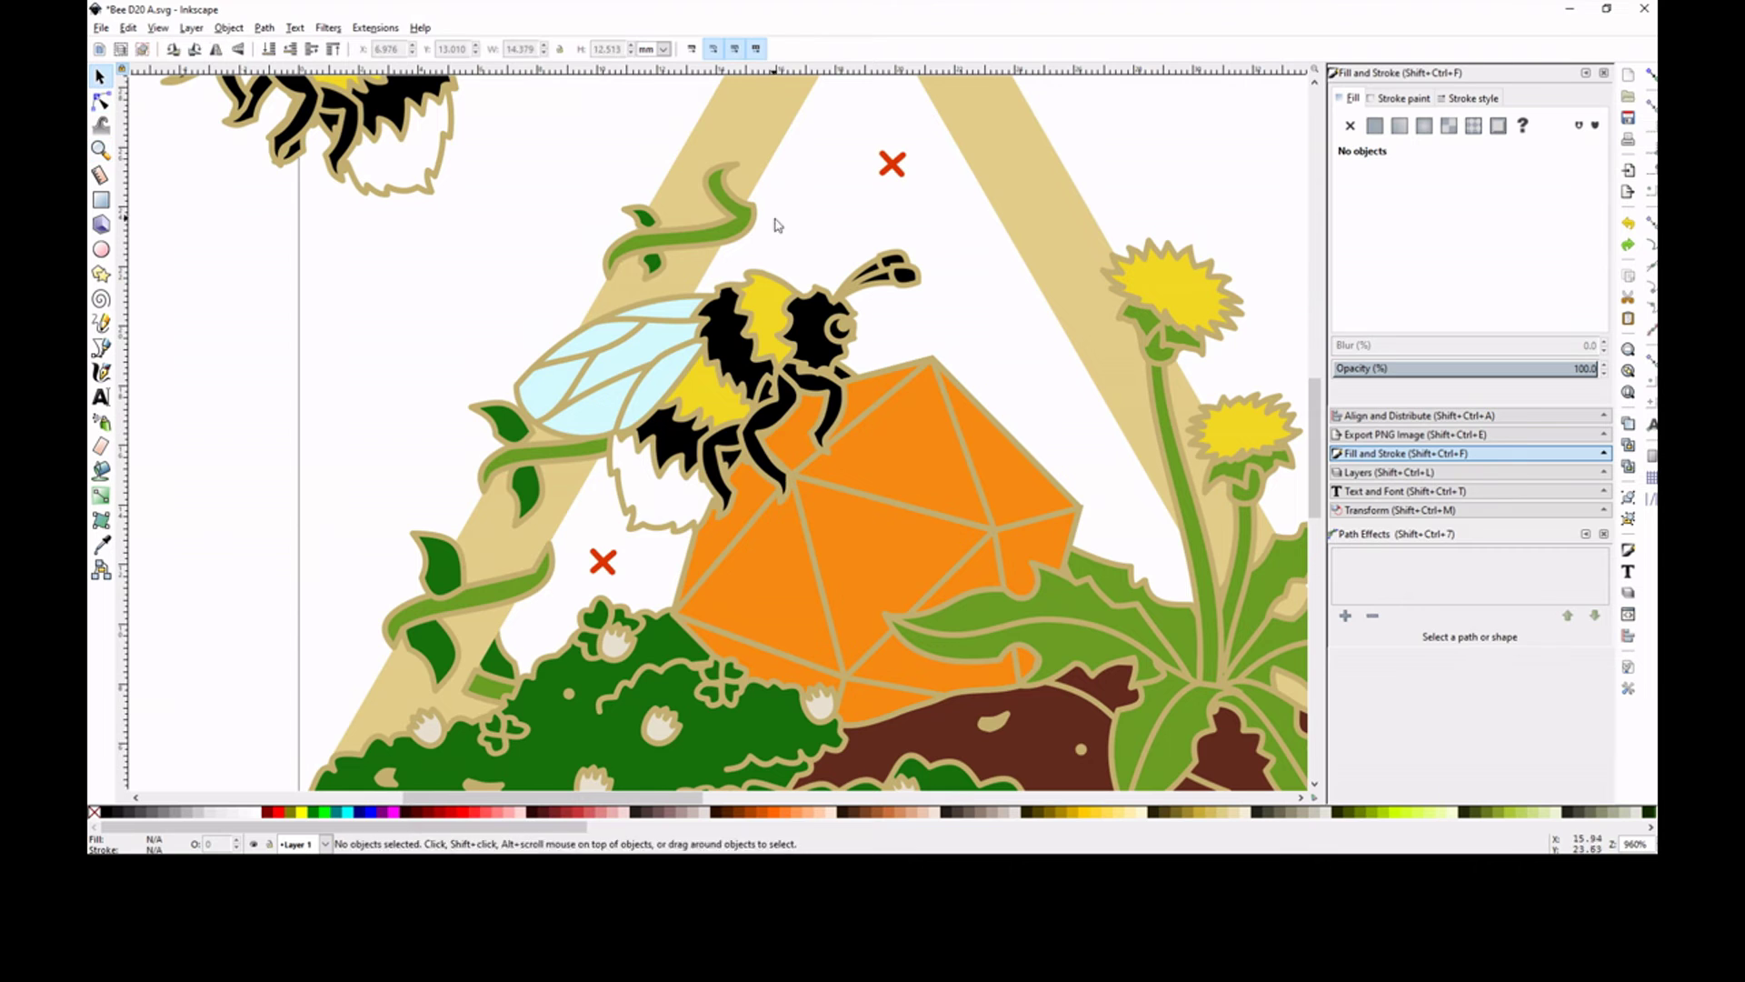
drag(711, 353, 842, 243)
drag(1008, 186, 1022, 215)
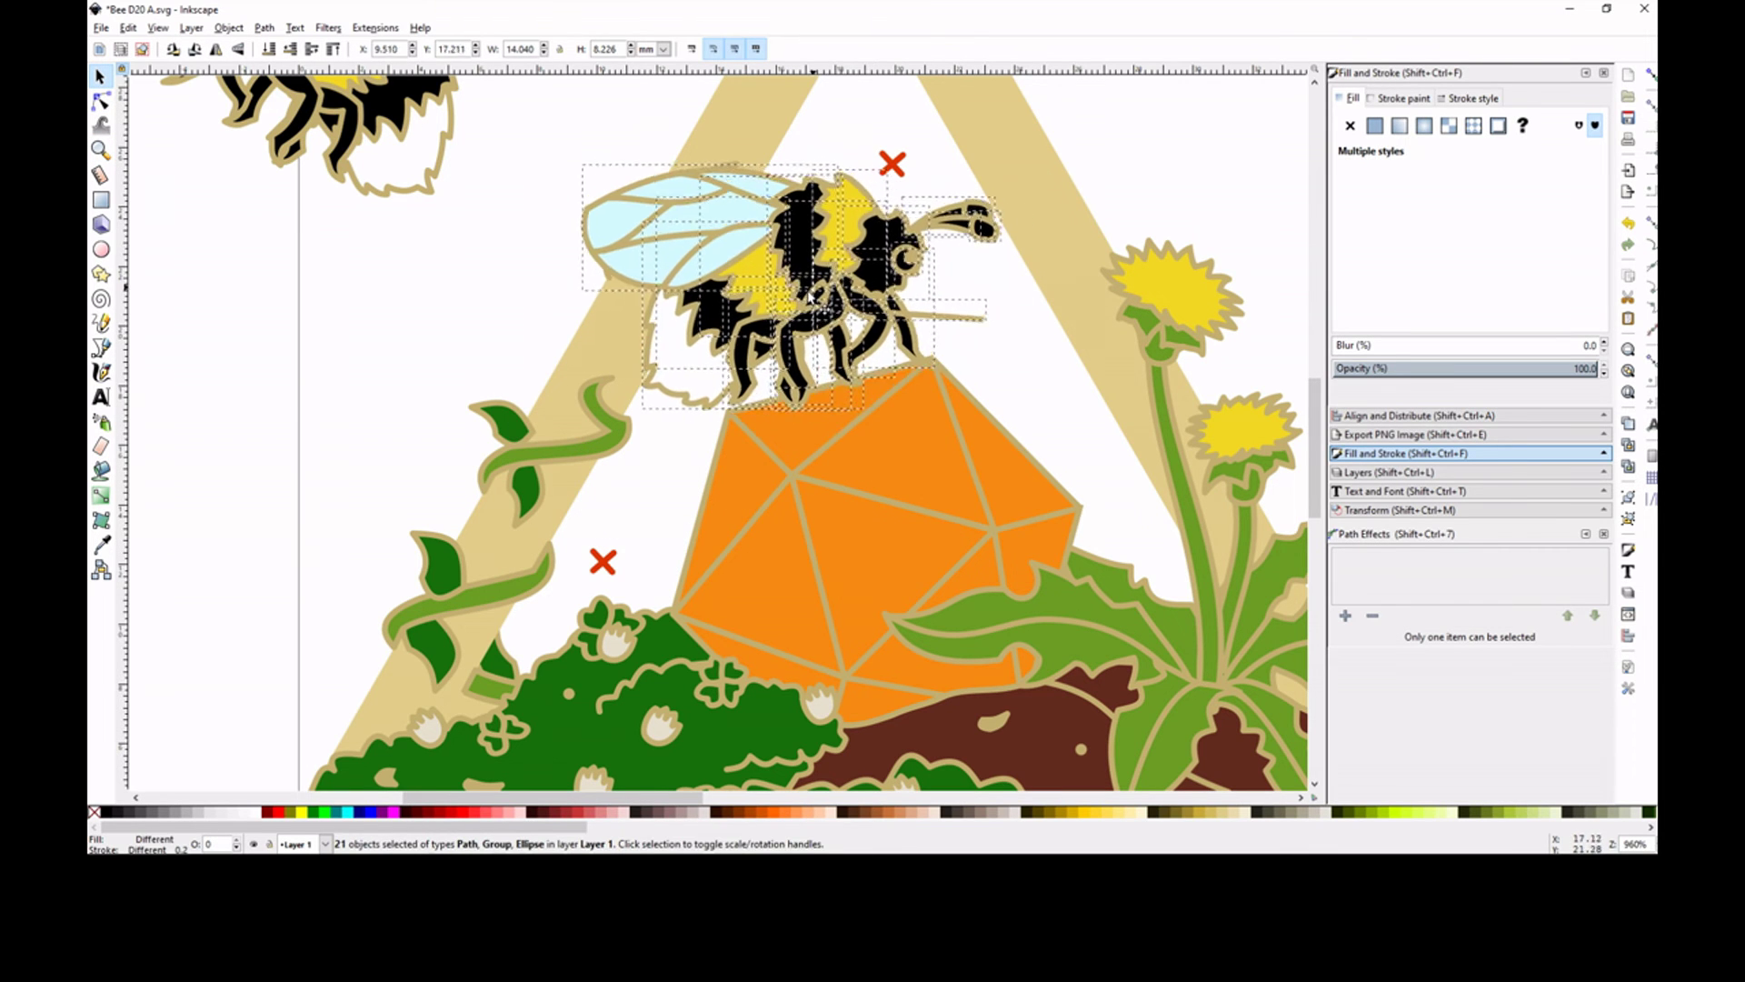
drag(824, 308, 897, 325)
key(minus)
key(minus)
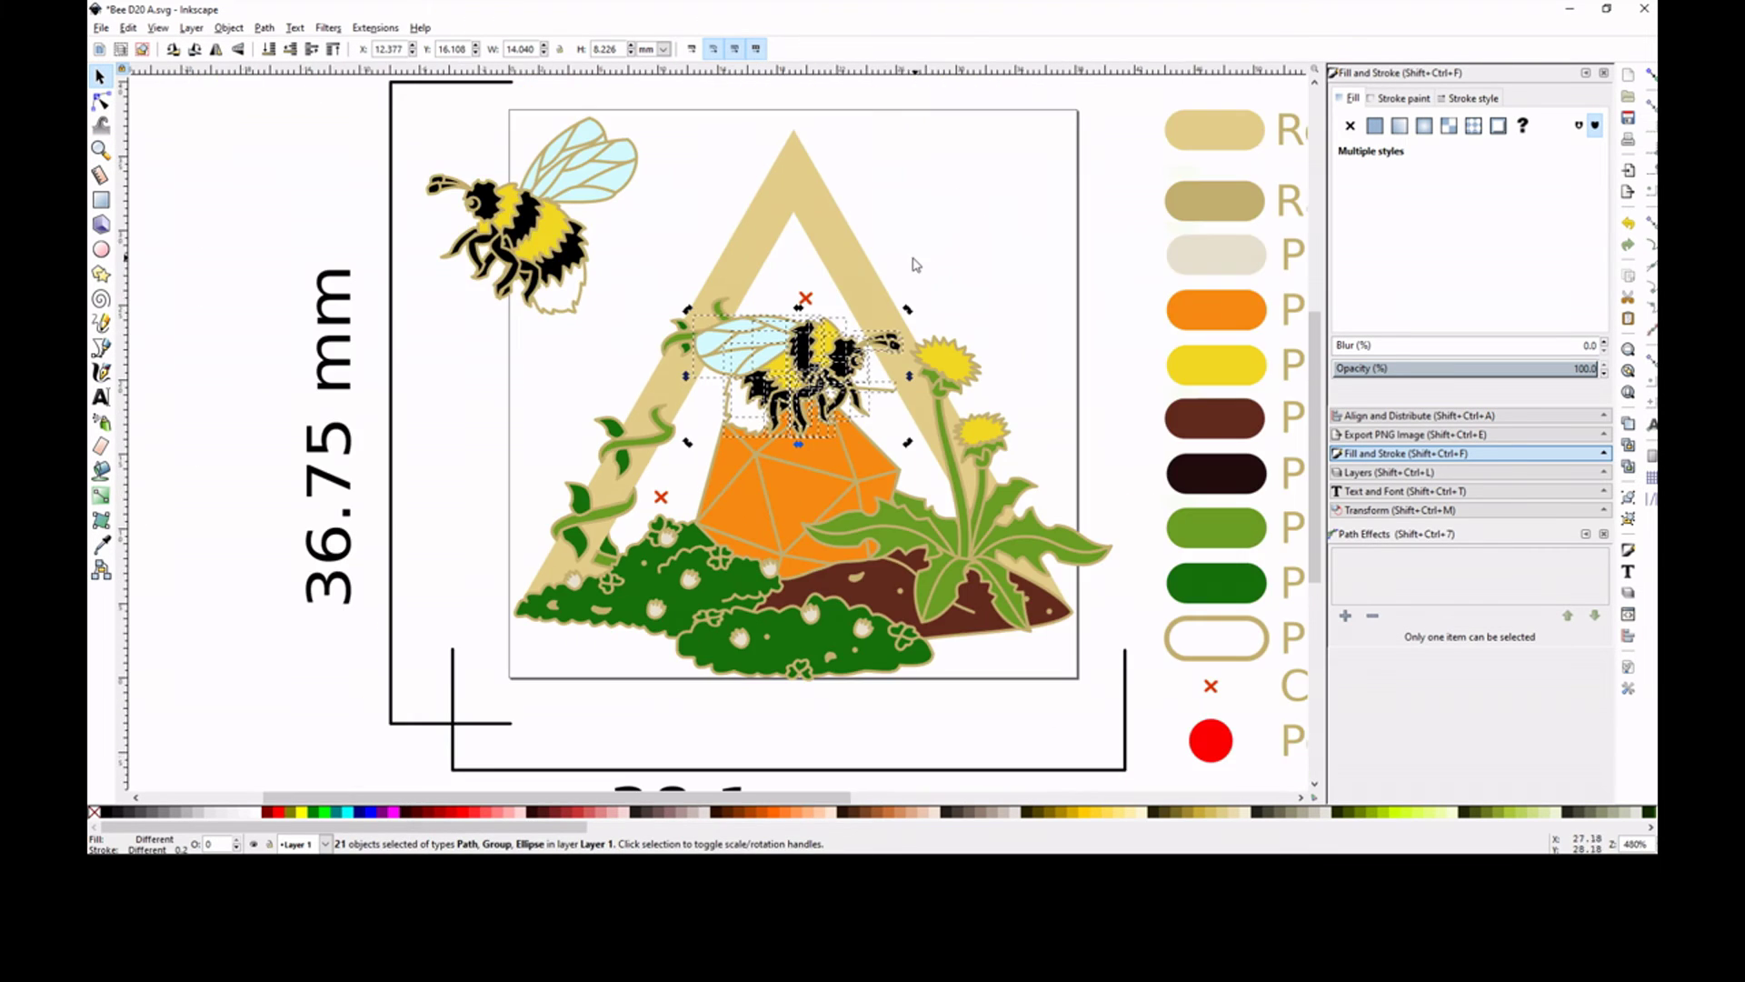
Move the rotated bee onto the D20's upper left side and tidy the stray line beside its front leg.
drag(822, 354, 763, 381)
click(977, 275)
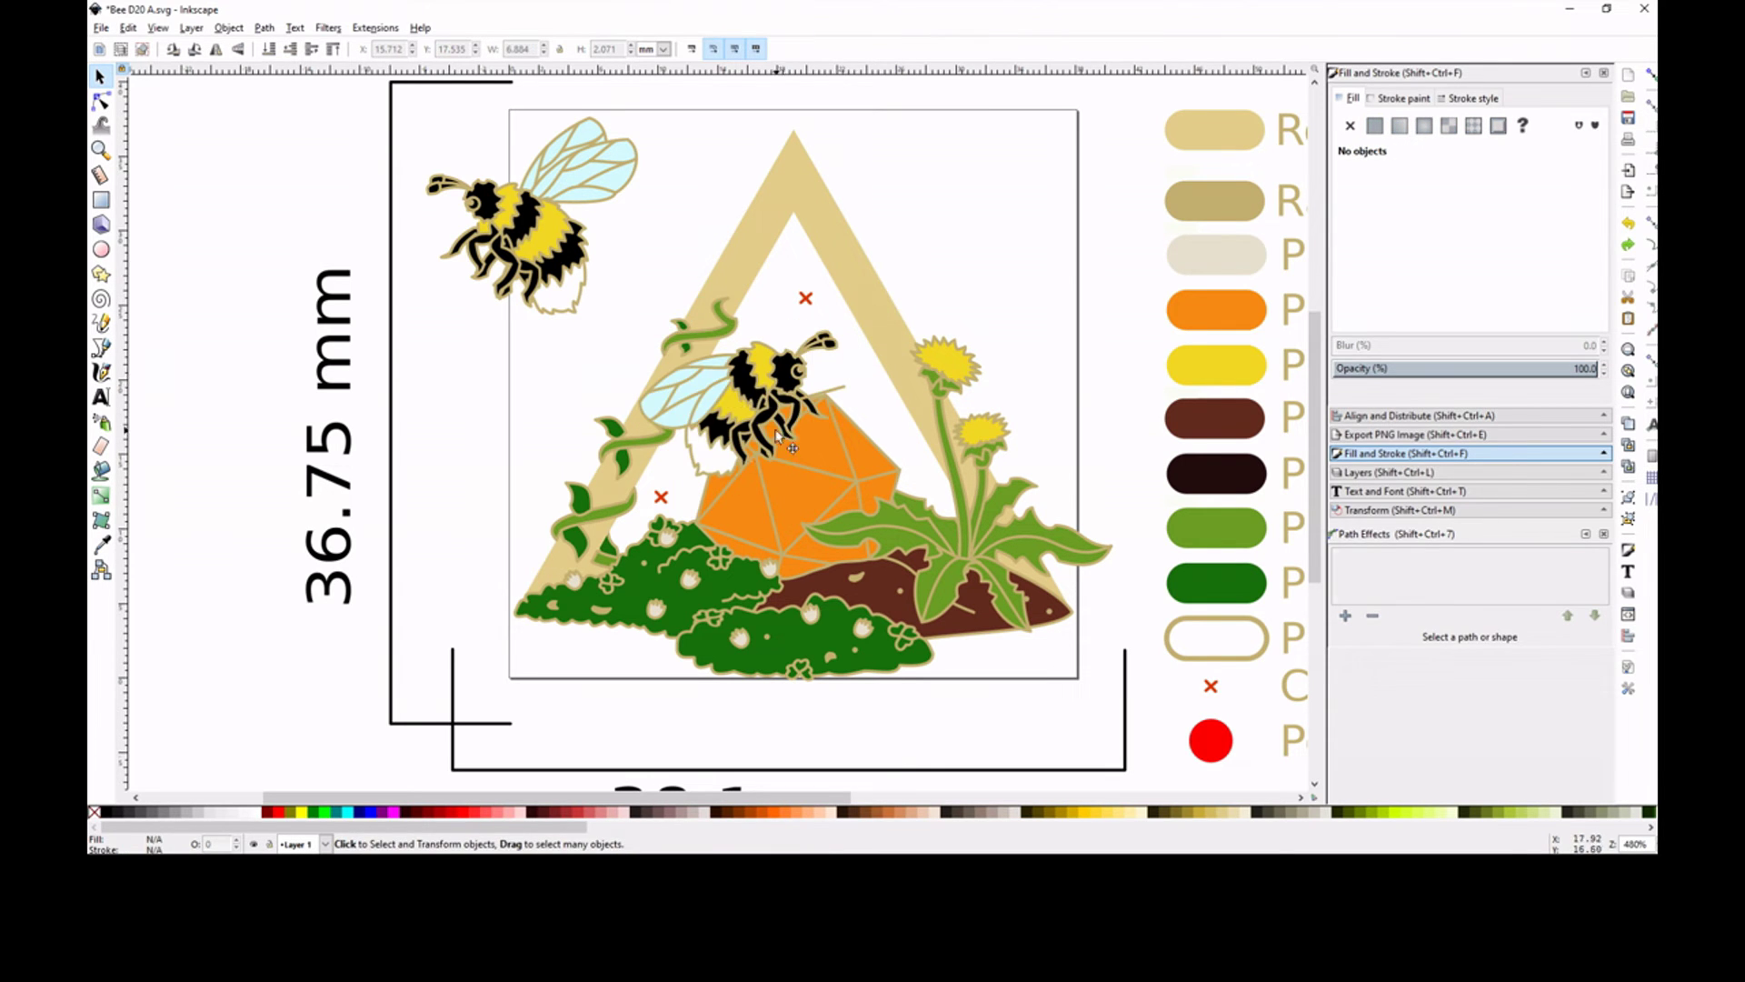
click(850, 389)
click(824, 290)
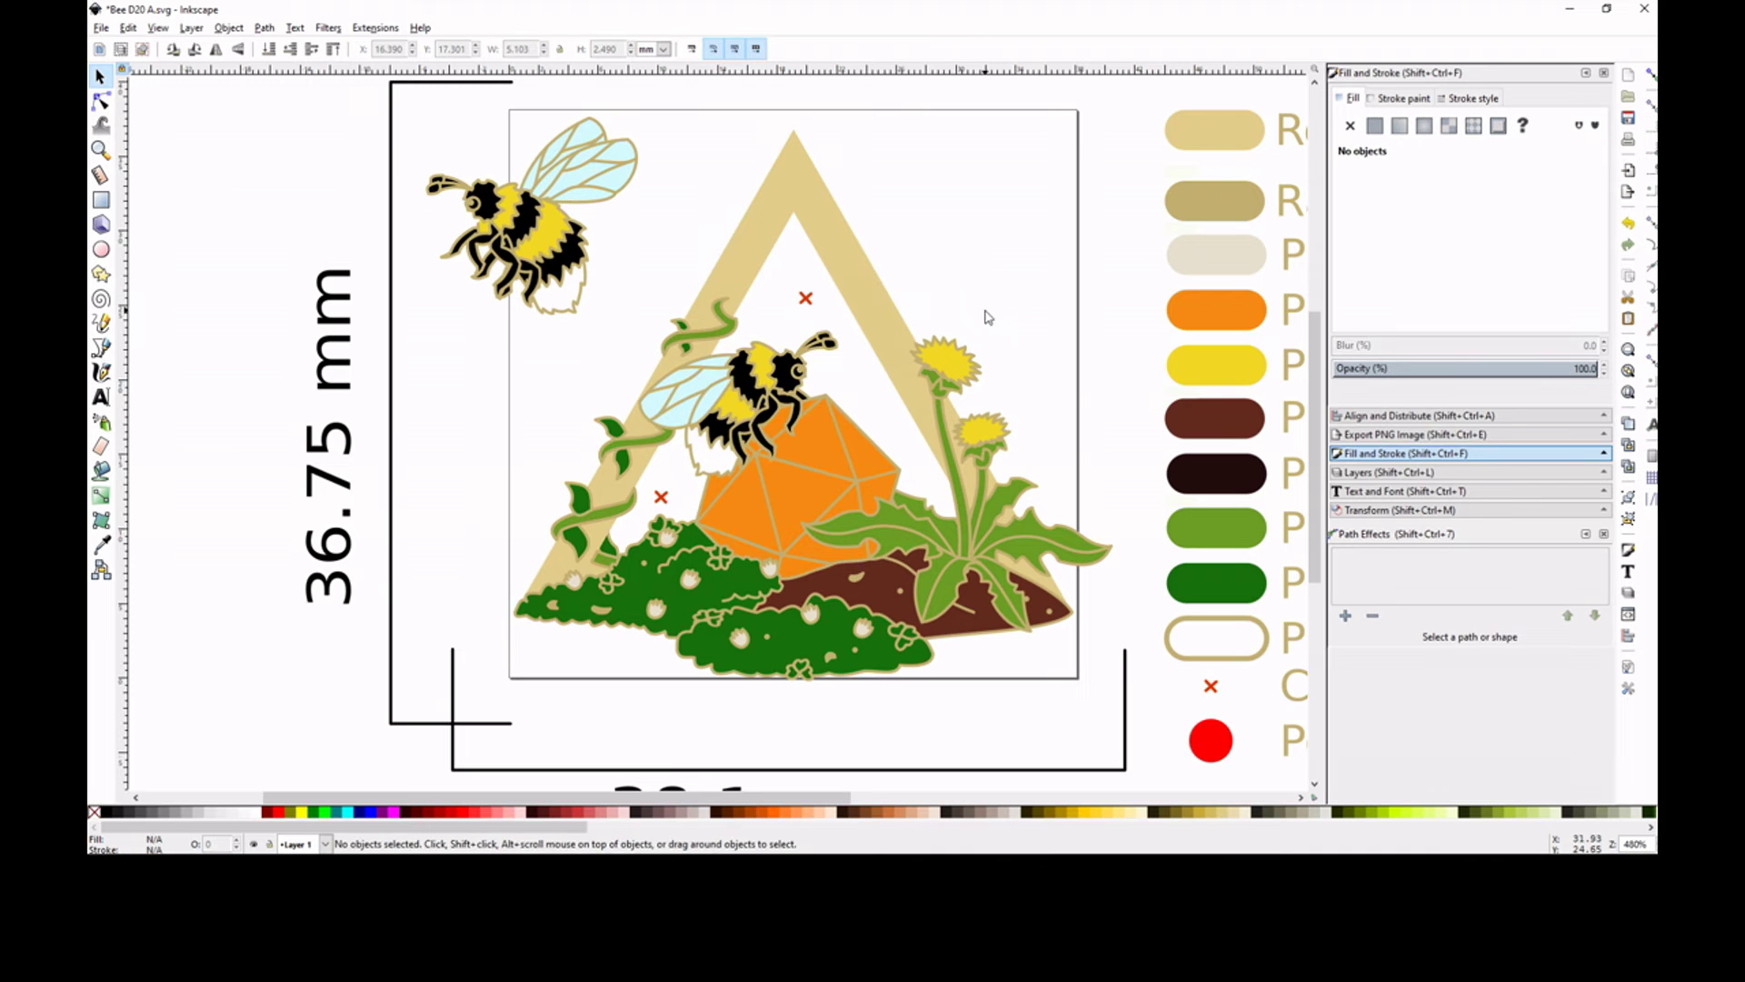
Adjust the foot nodes of the bee's middle leg so that it rests on the D20's facet lines.
scroll(728, 467, up, 3)
key(n)
click(772, 557)
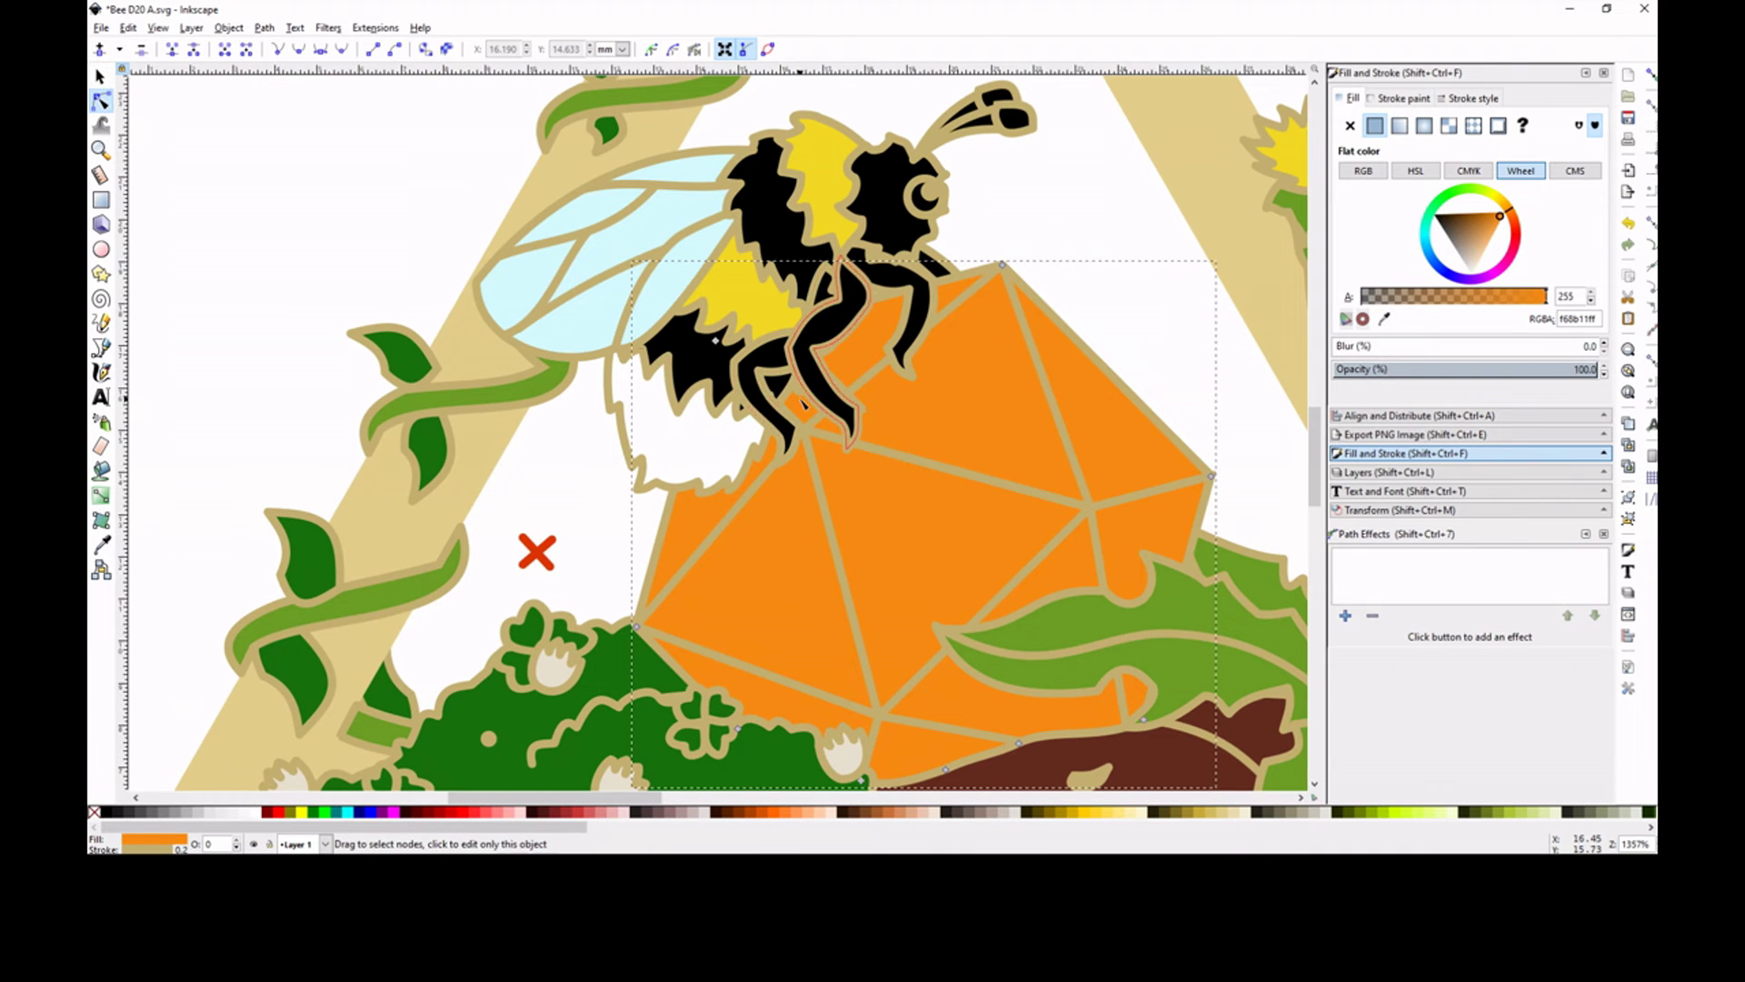
click(1109, 234)
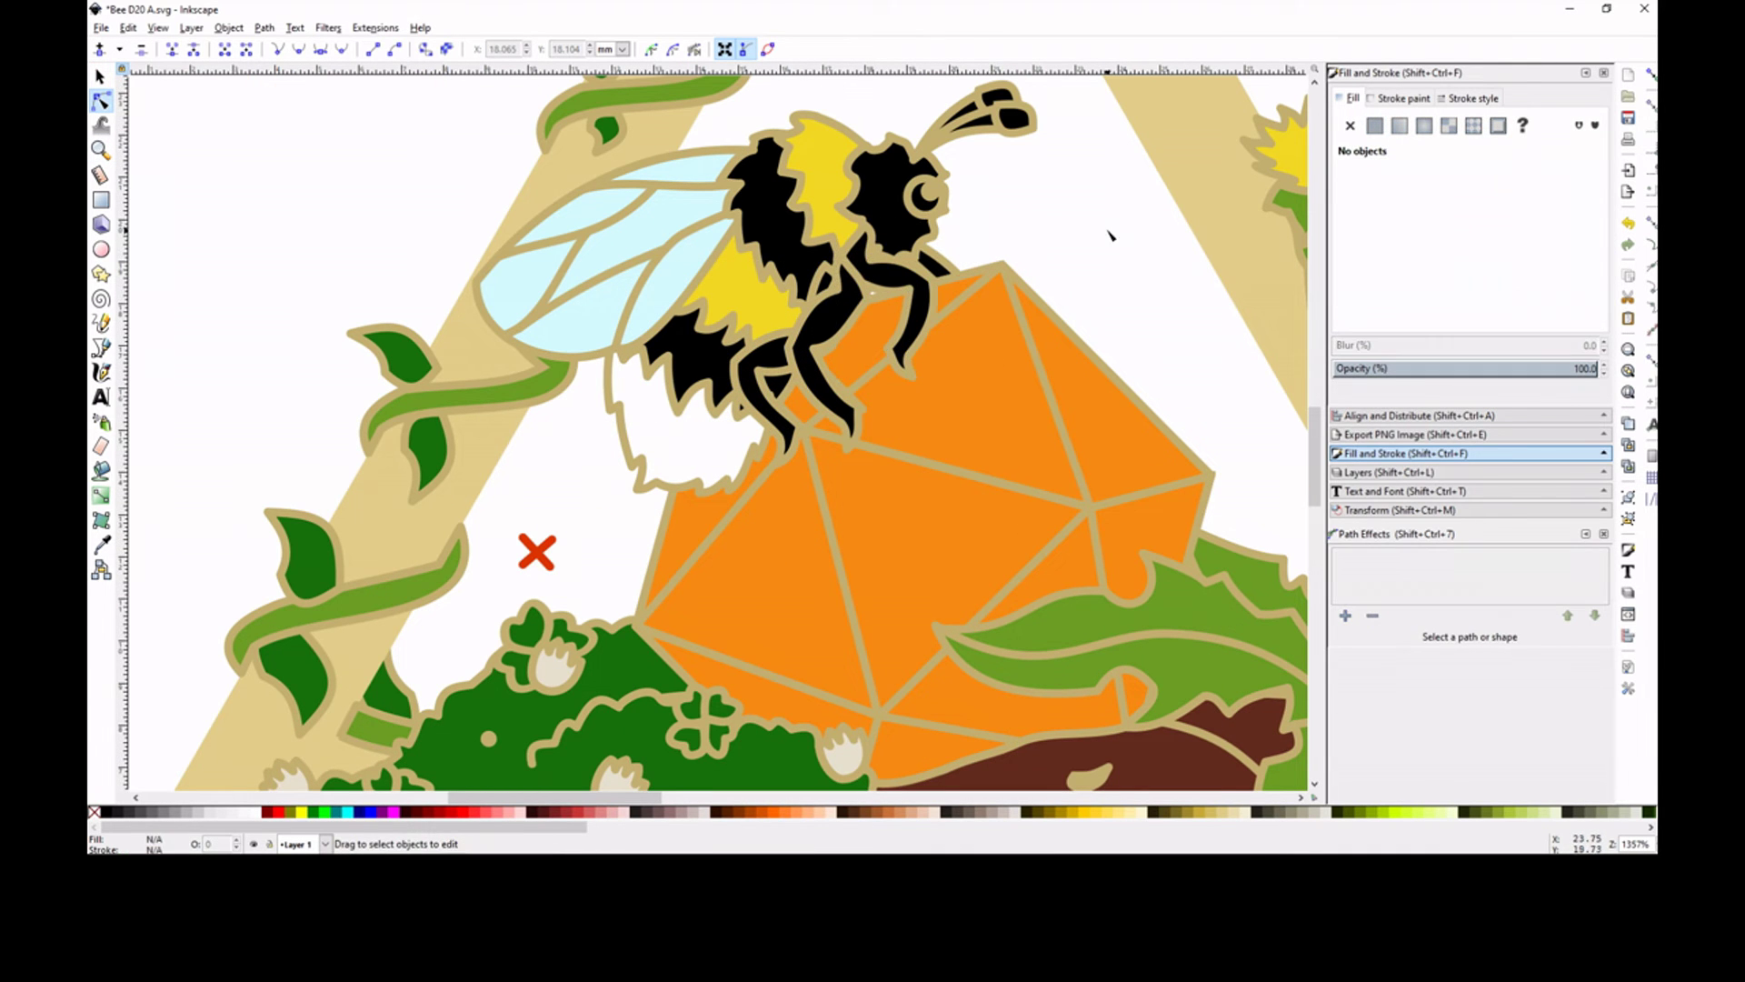
click(825, 307)
key(Escape)
click(887, 405)
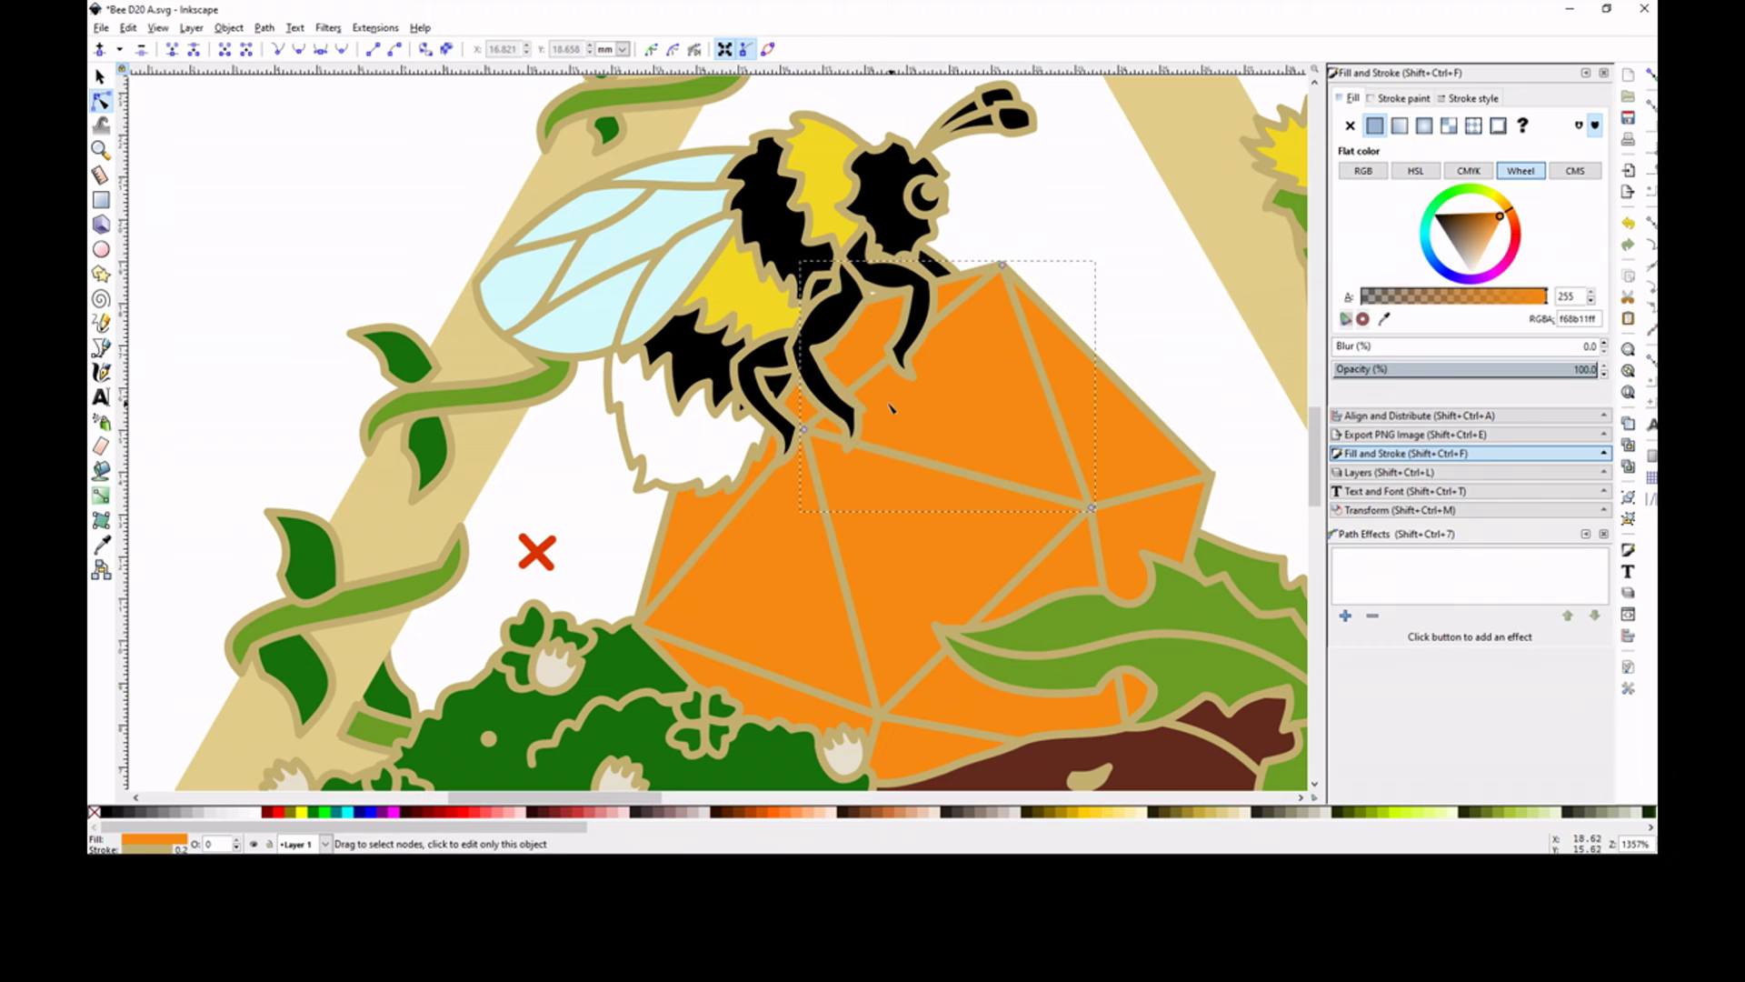
key(s)
key(Escape)
click(868, 418)
key(n)
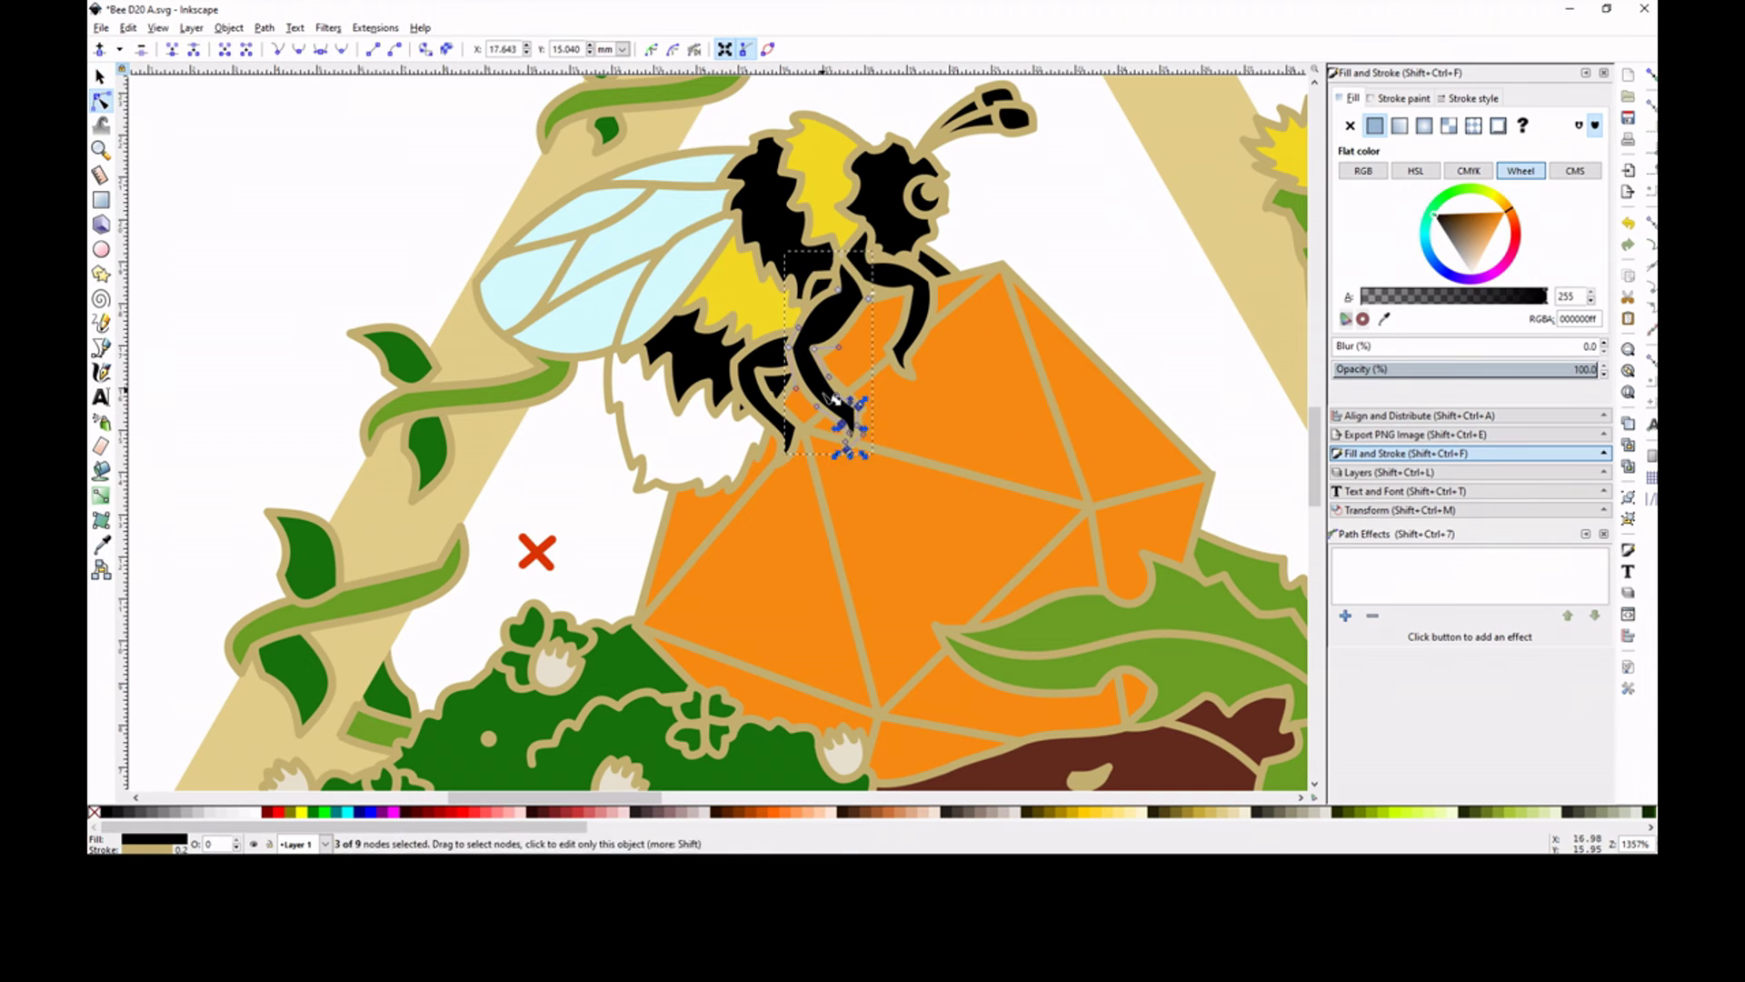
click(1147, 243)
key(minus)
key(minus)
key(minus)
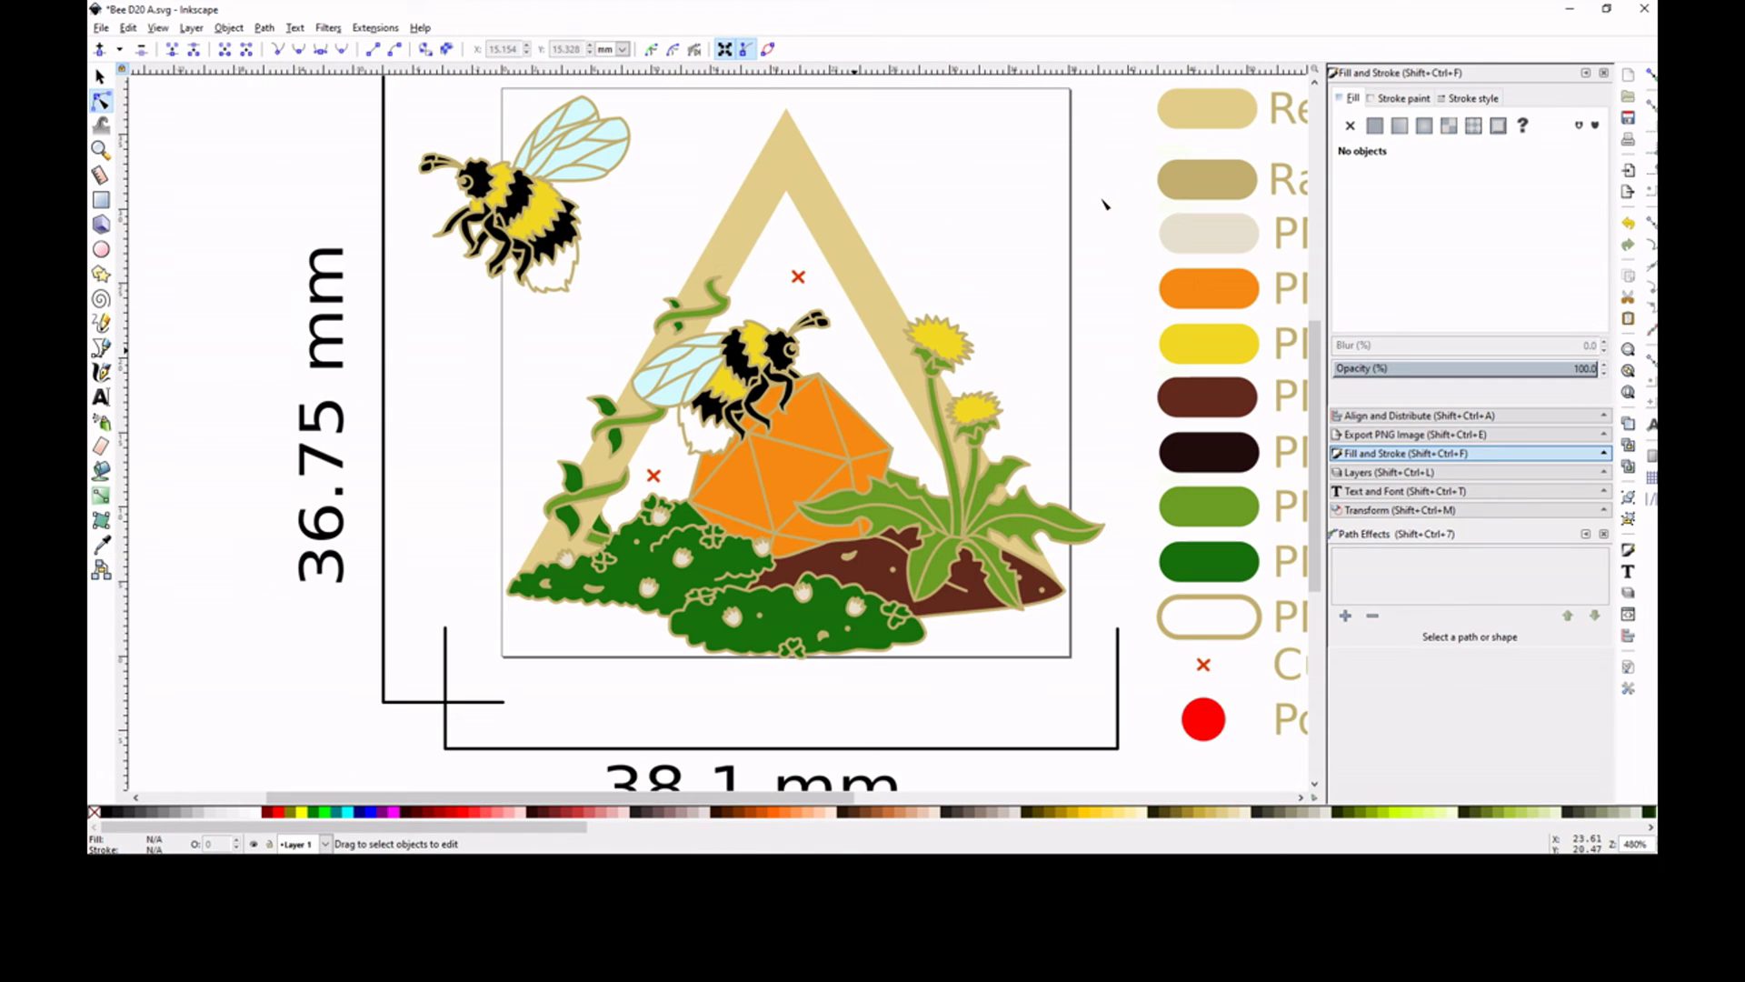
Delete the spare flying bee outside the triangle.
scroll(595, 611, up, 1)
key(s)
click(582, 145)
key(Delete)
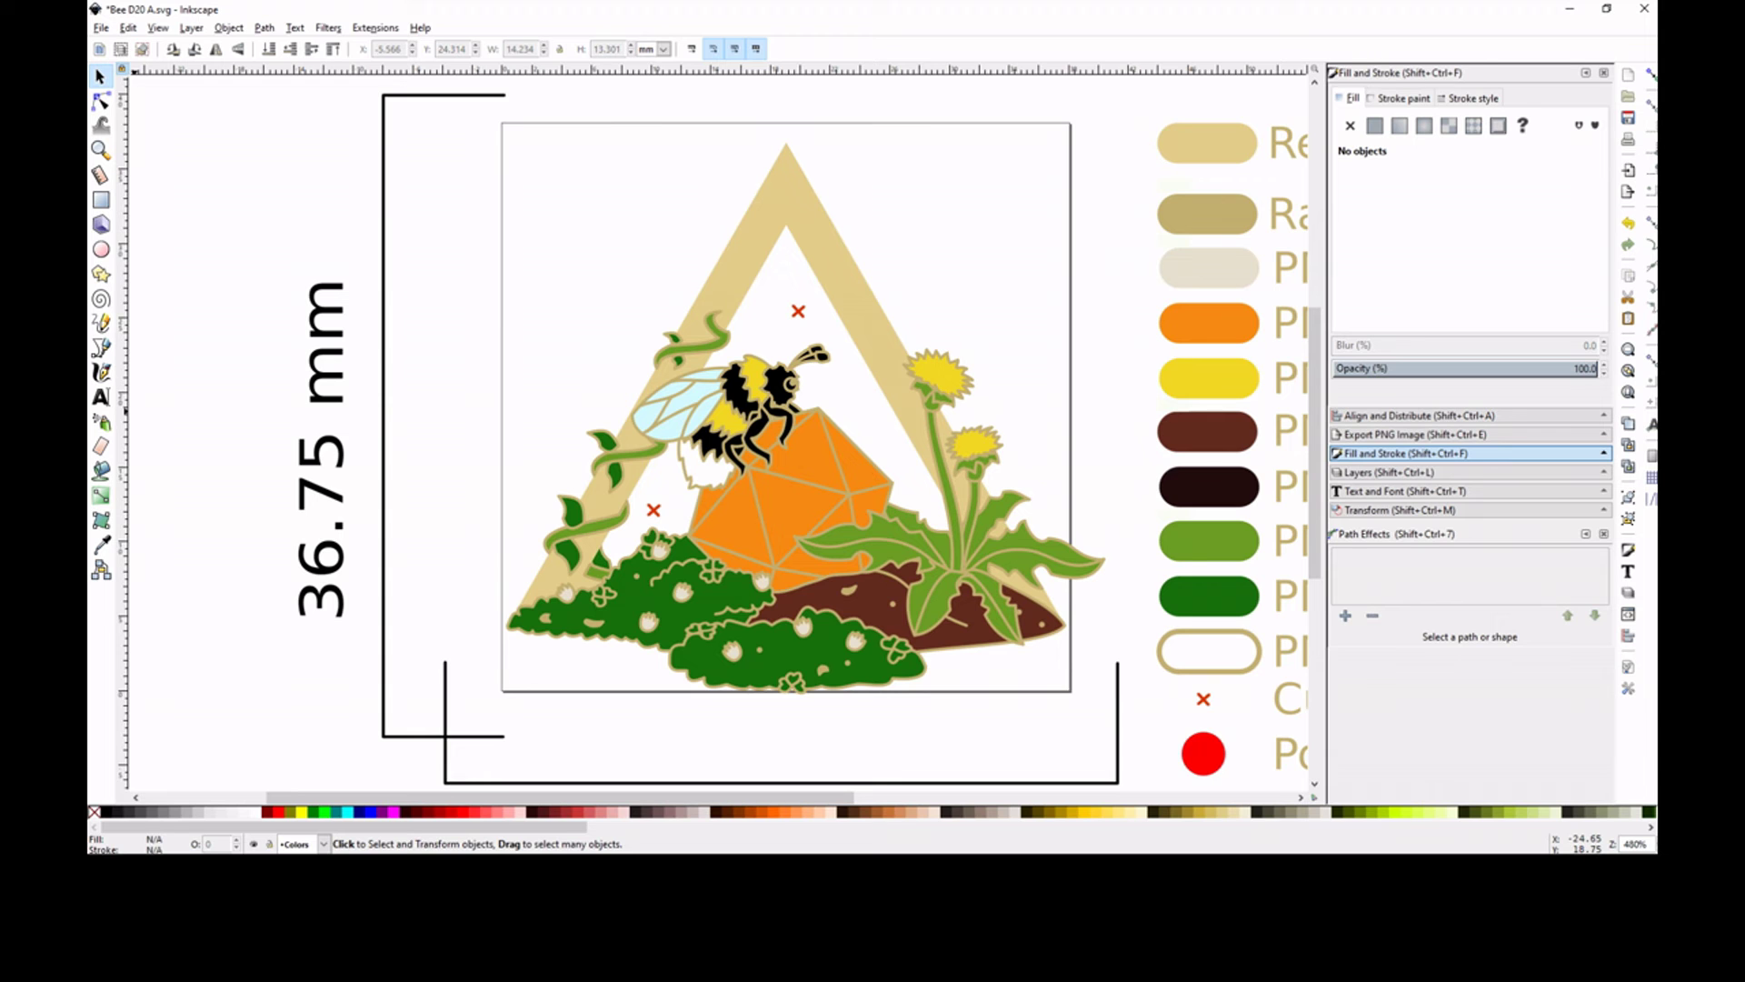
Adjust the middle vine's end under the wing and place a copy of its lower leaf beside the bee's abdomen.
scroll(775, 427, up, 2)
click(581, 382)
key(Escape)
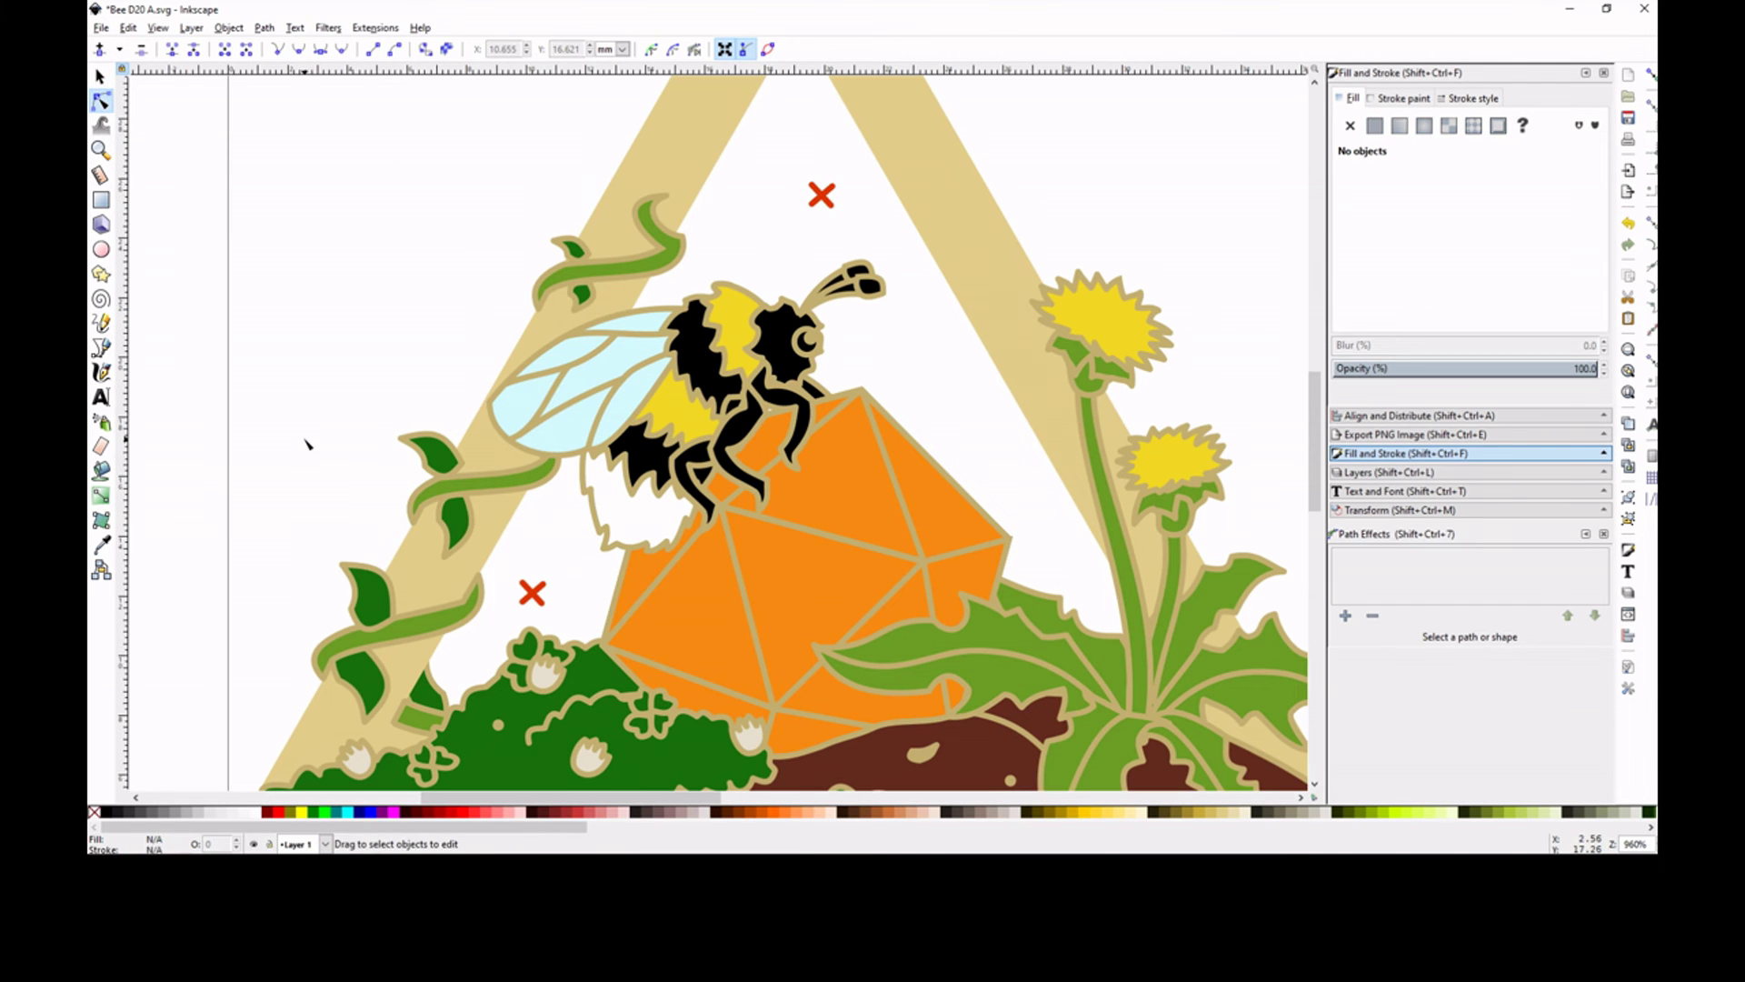
click(459, 516)
drag(459, 517, 565, 487)
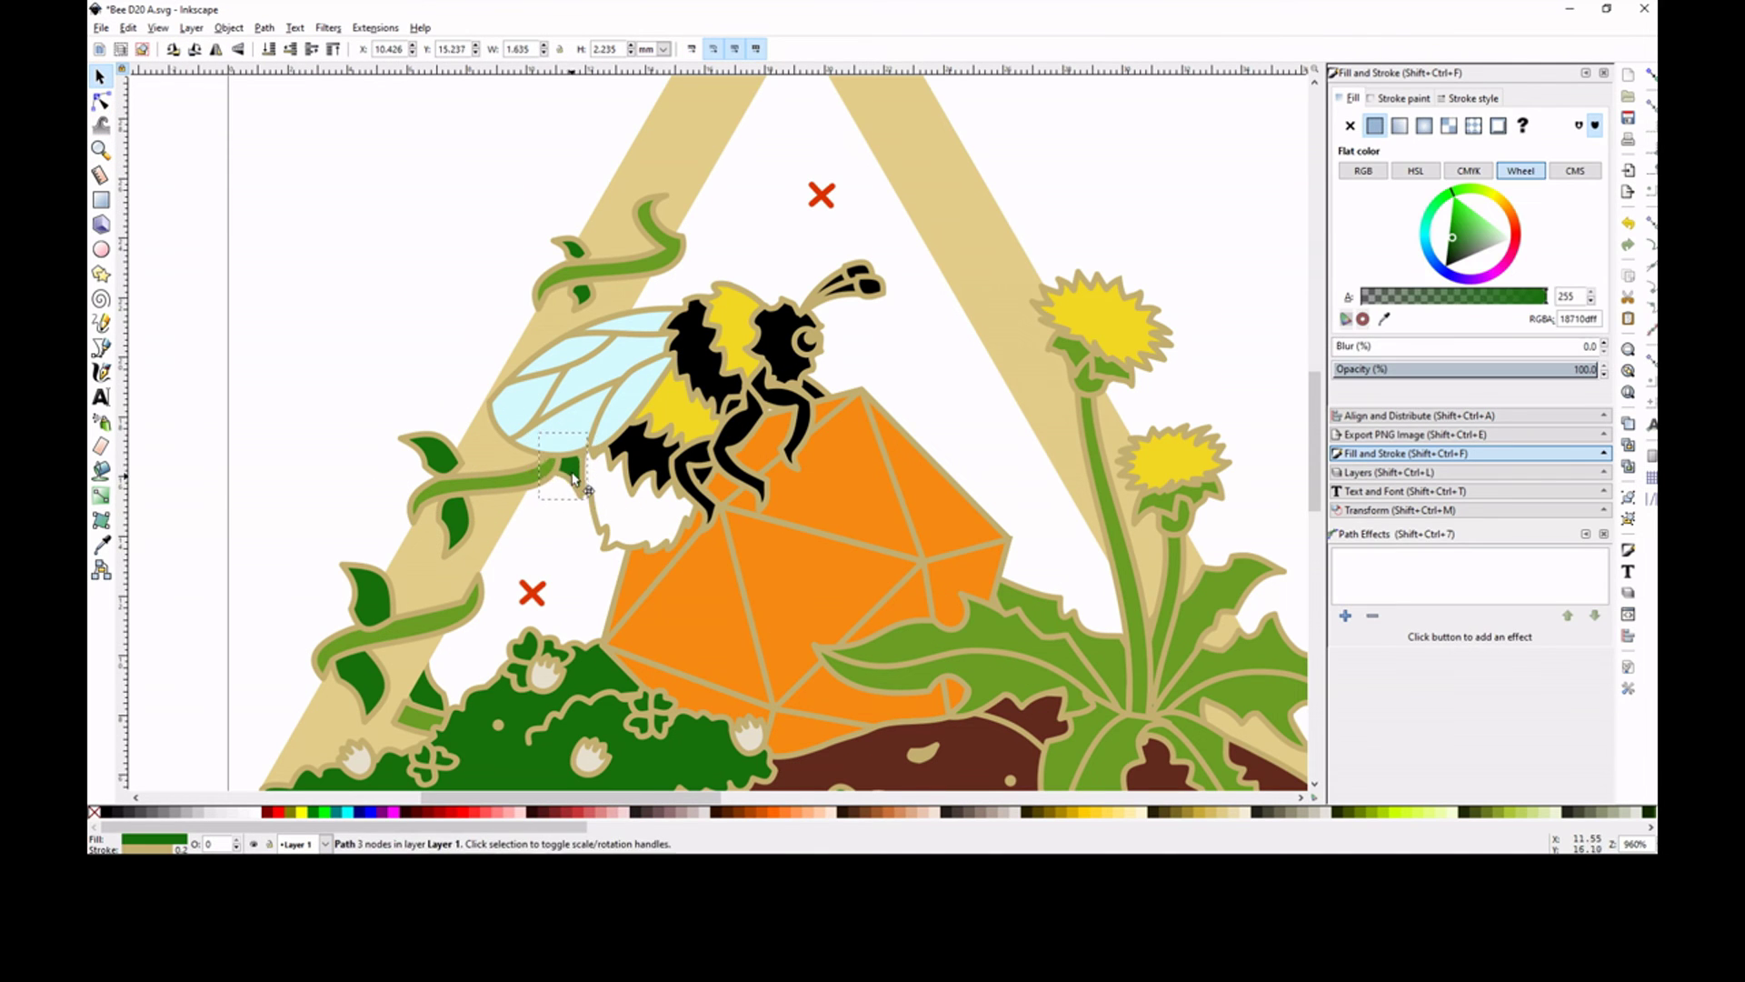
key(Escape)
key(minus)
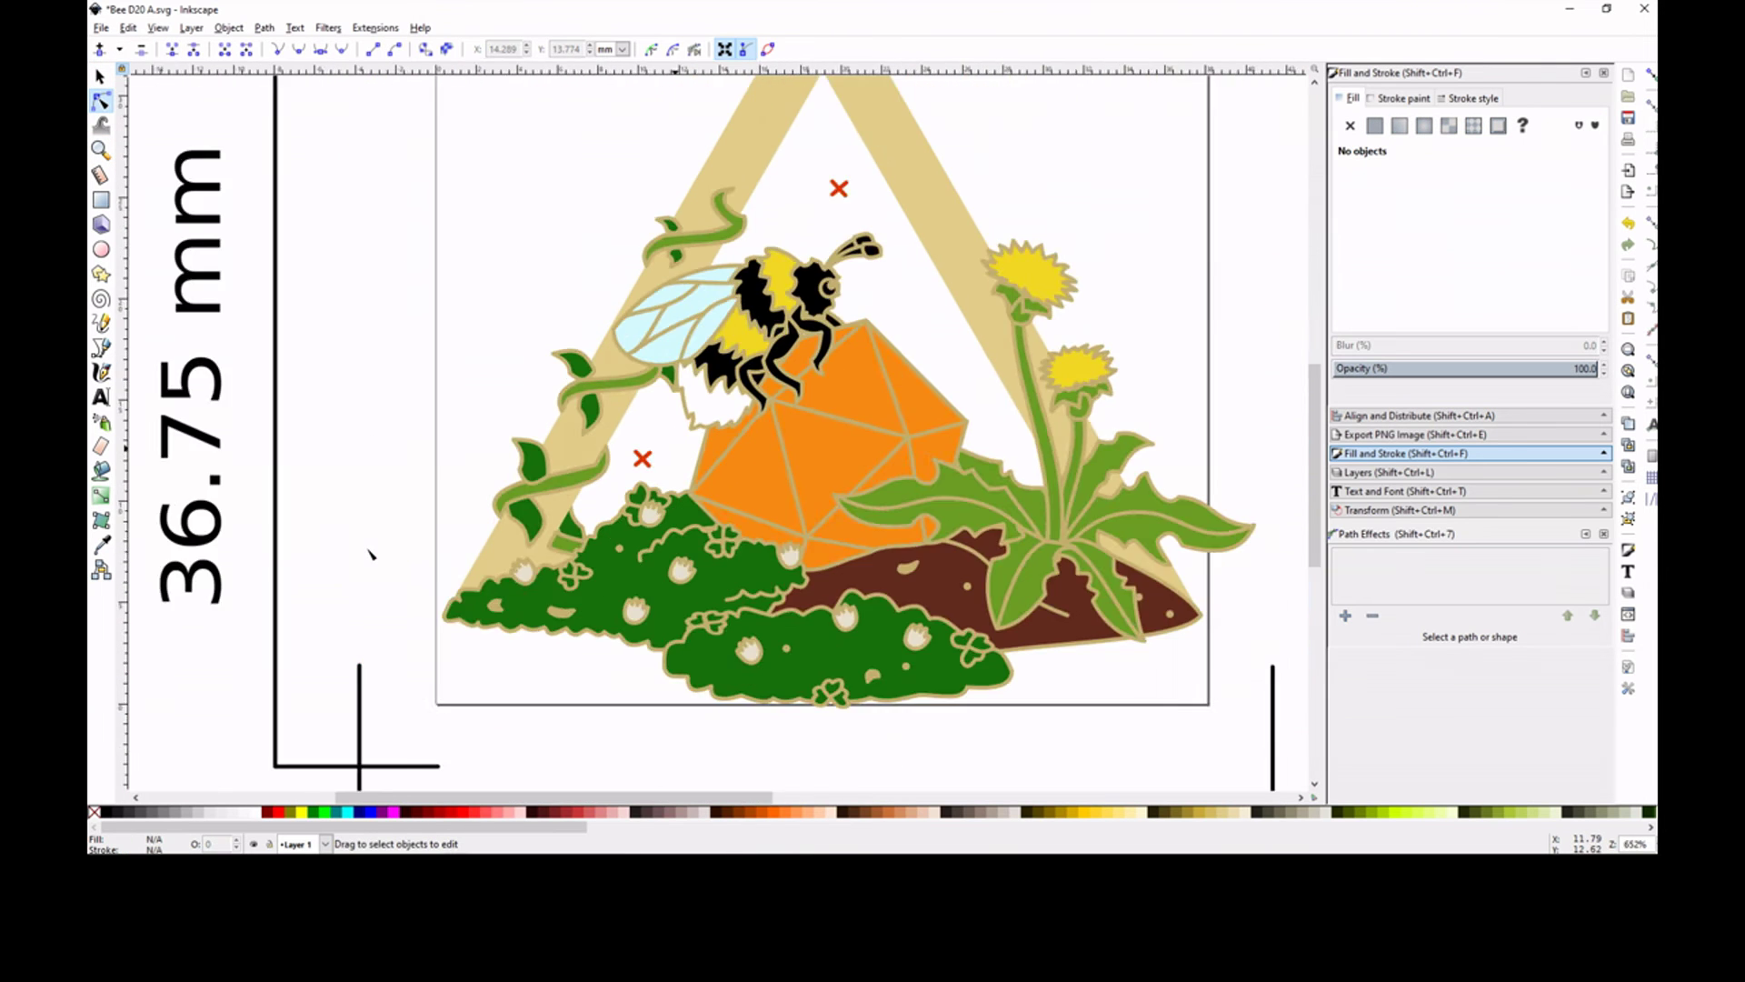
Clear the bee's wing fill and place a light blue PMS 545 c (new) swatch and label above PMS 7528 c.
scroll(371, 554, down, 2)
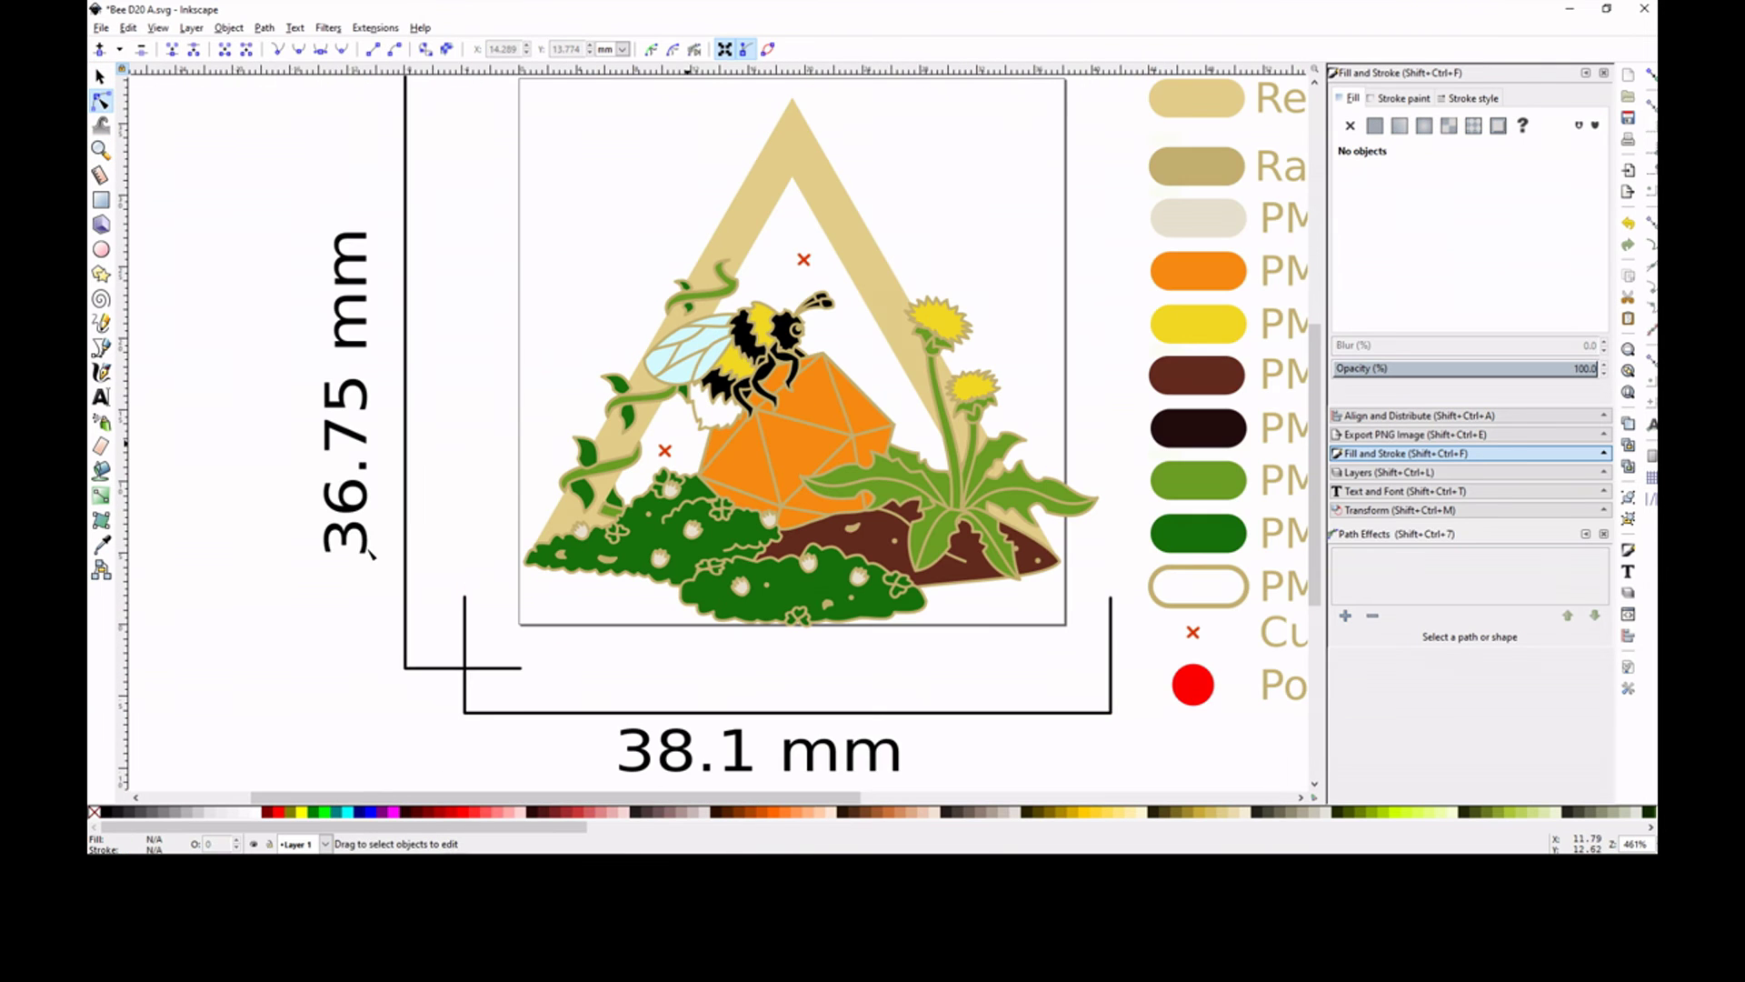
scroll(736, 518, right, 7)
scroll(736, 518, up, 2)
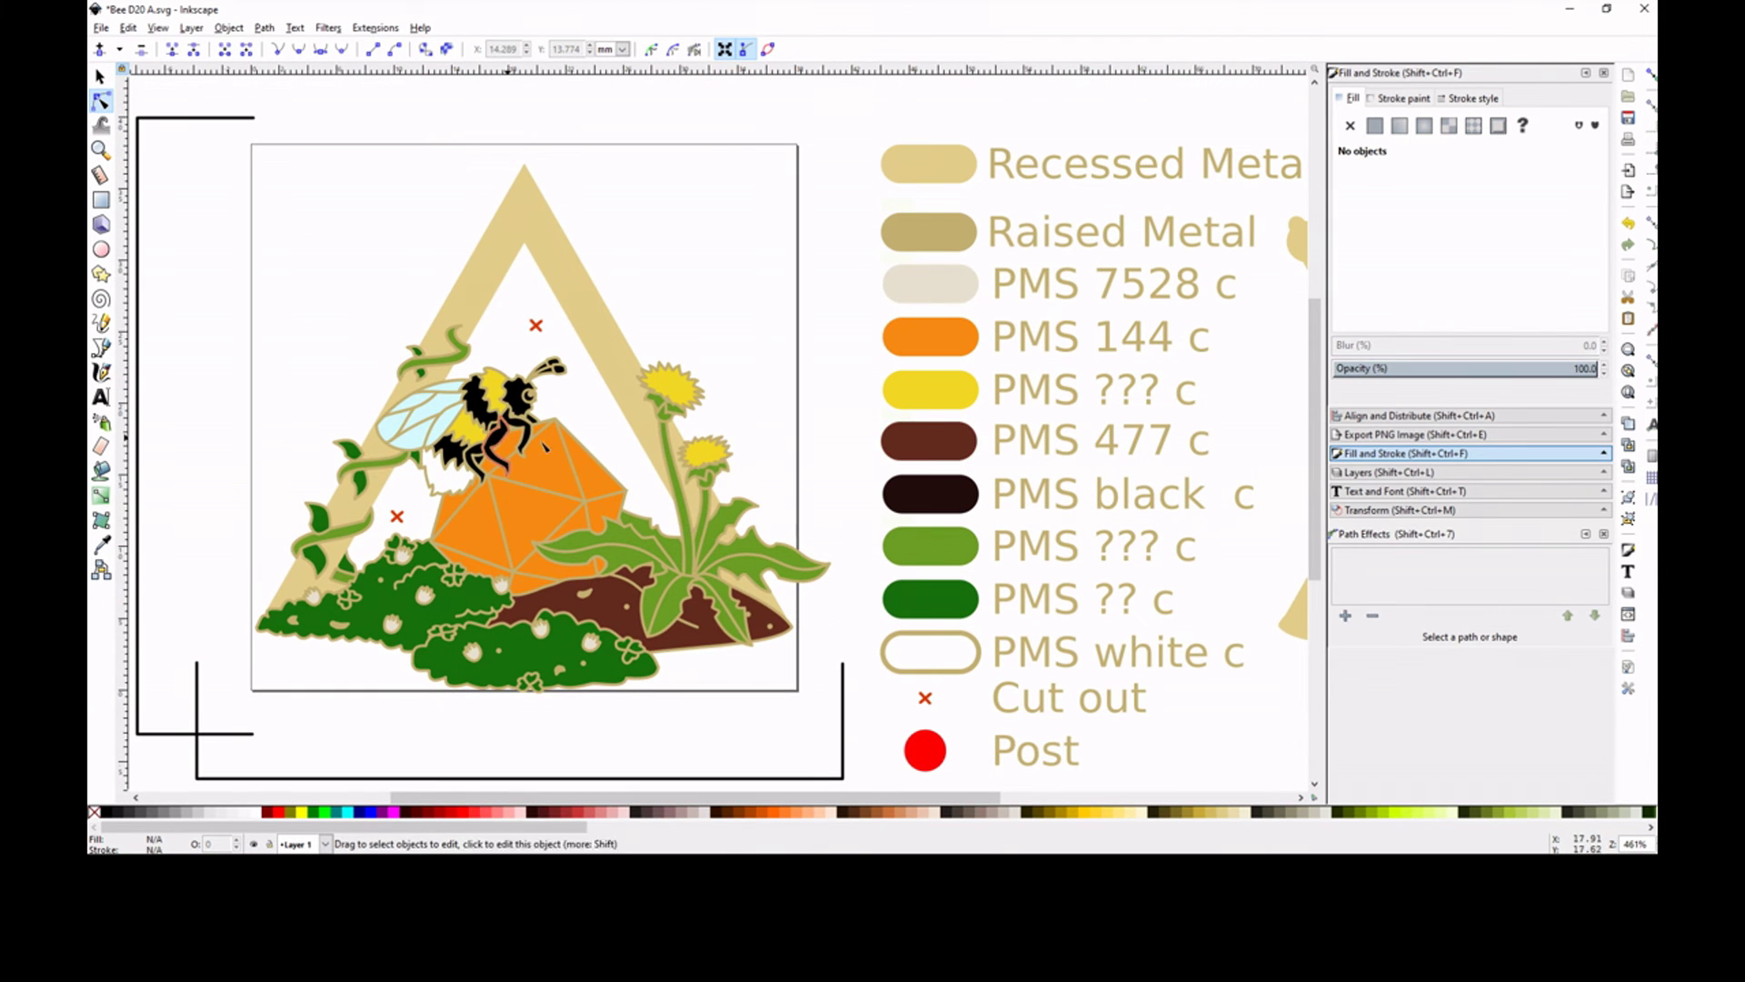
key(ctrl+z)
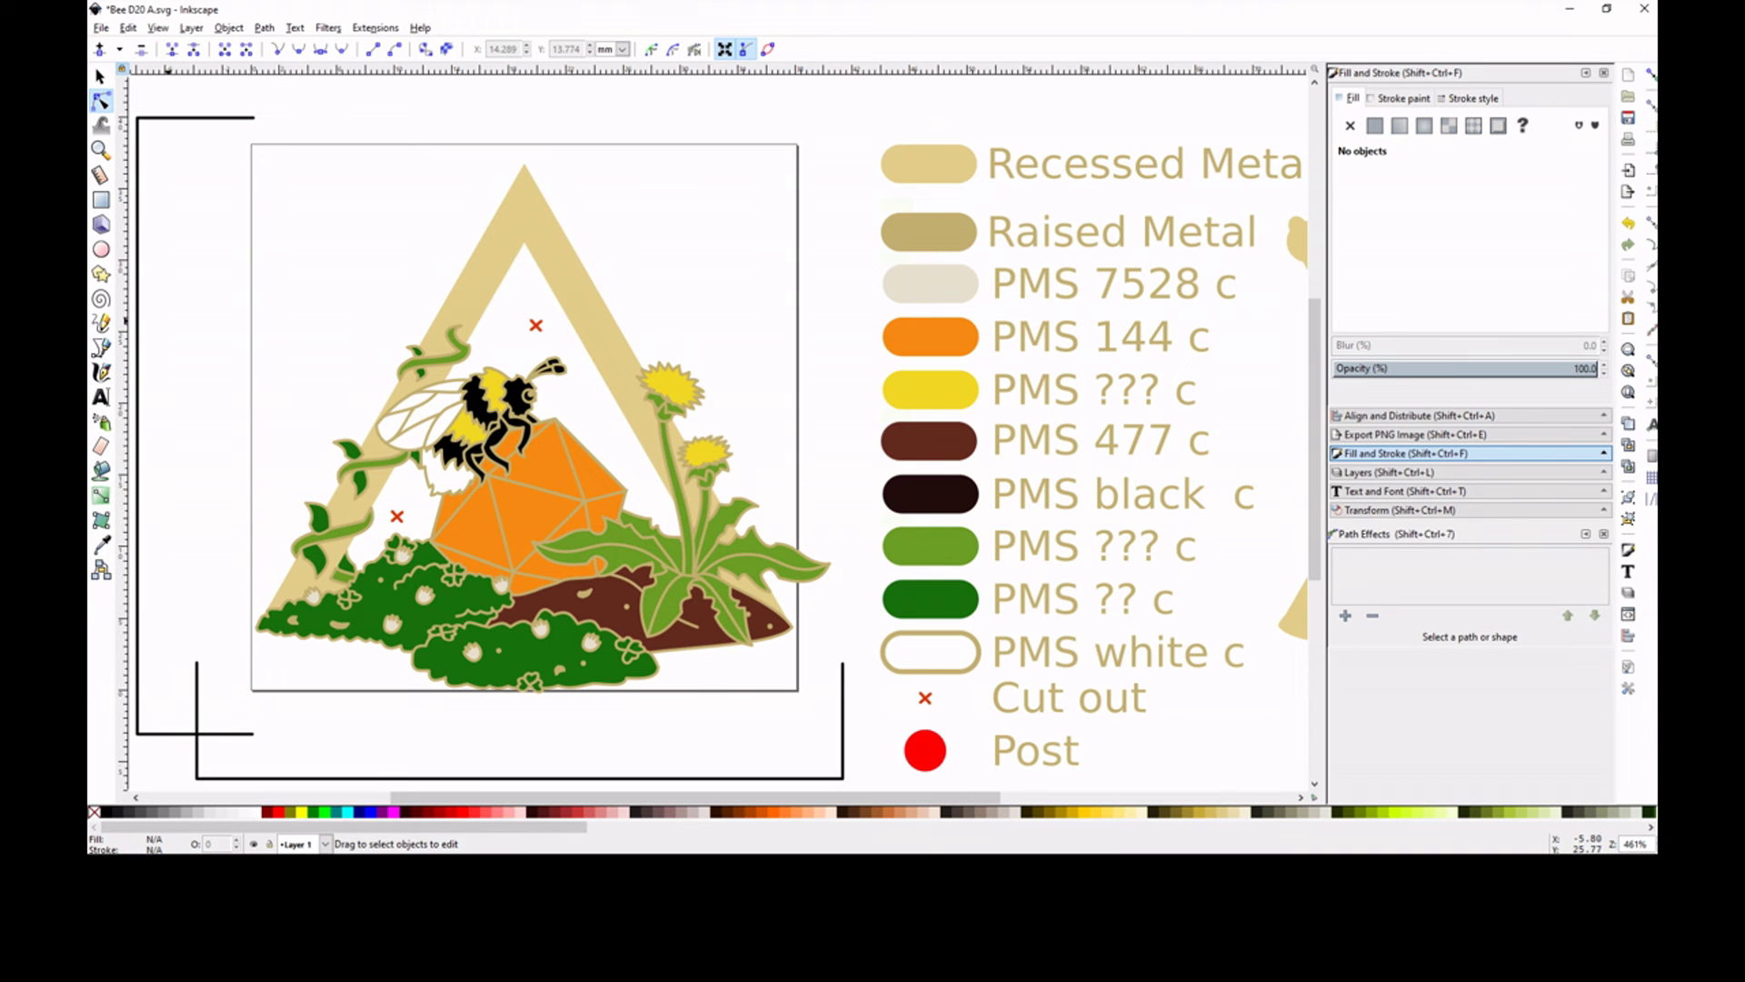
key(minus)
key(minus)
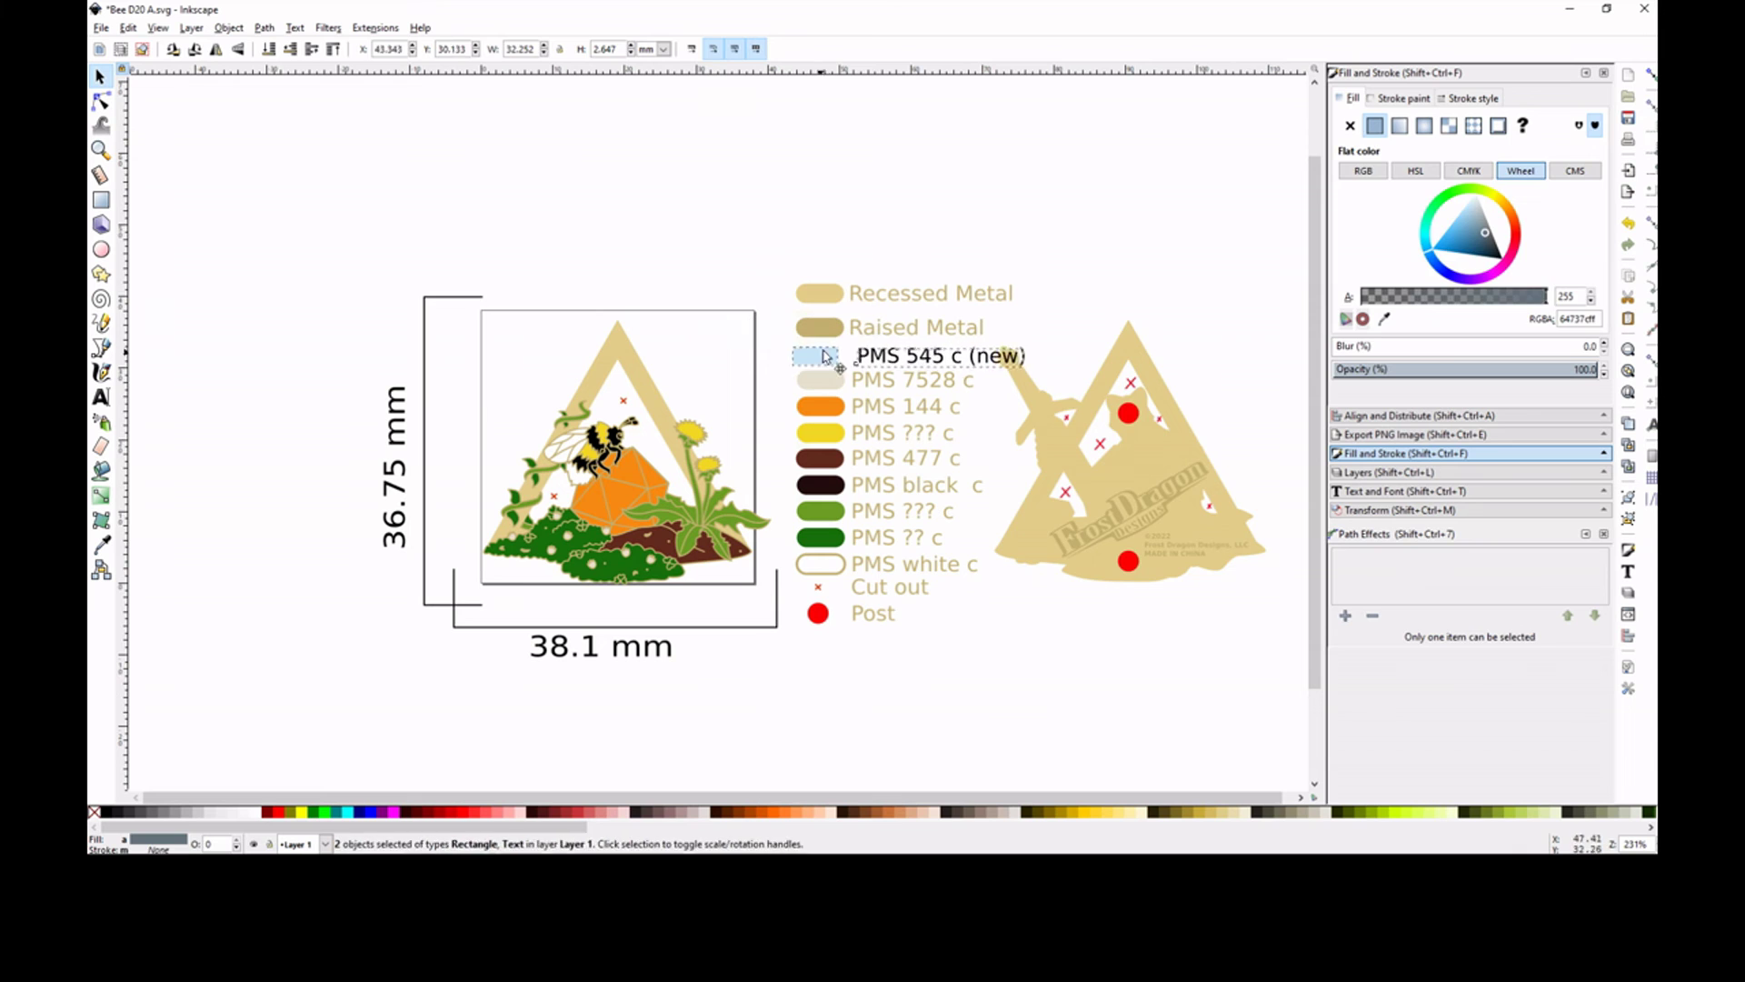
click(1266, 297)
Move the pin's back view design farther to the right, away from the color legend.
drag(1291, 280, 987, 640)
drag(1036, 539, 1136, 532)
Recolor the PMS 545 c (new) label with the color sampled from the Raised Metal swatch.
click(994, 355)
click(1386, 319)
click(820, 327)
Fill the bee's wing with the light blue of the PMS 545 c swatch.
click(740, 226)
click(556, 455)
click(1375, 126)
key(ctrl+z)
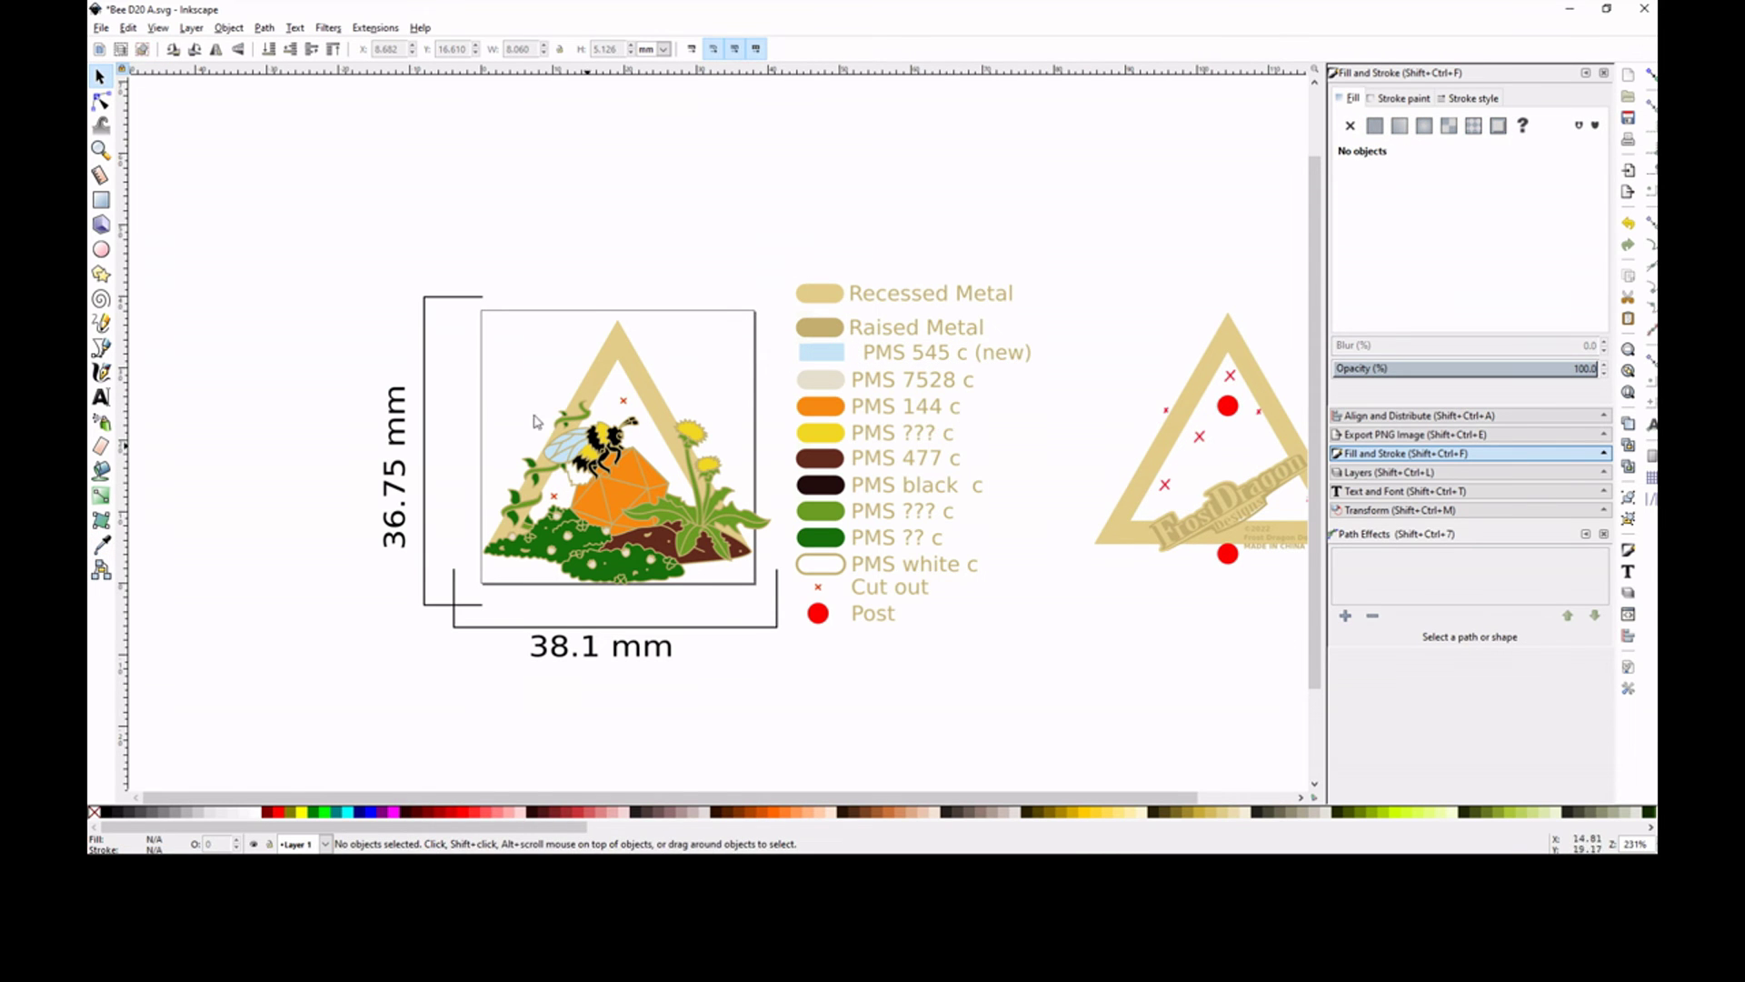
Adjust the nodes of the bee's wing veins and lower wing outline in Bee D20 B.svg.
key(z)
click(596, 499)
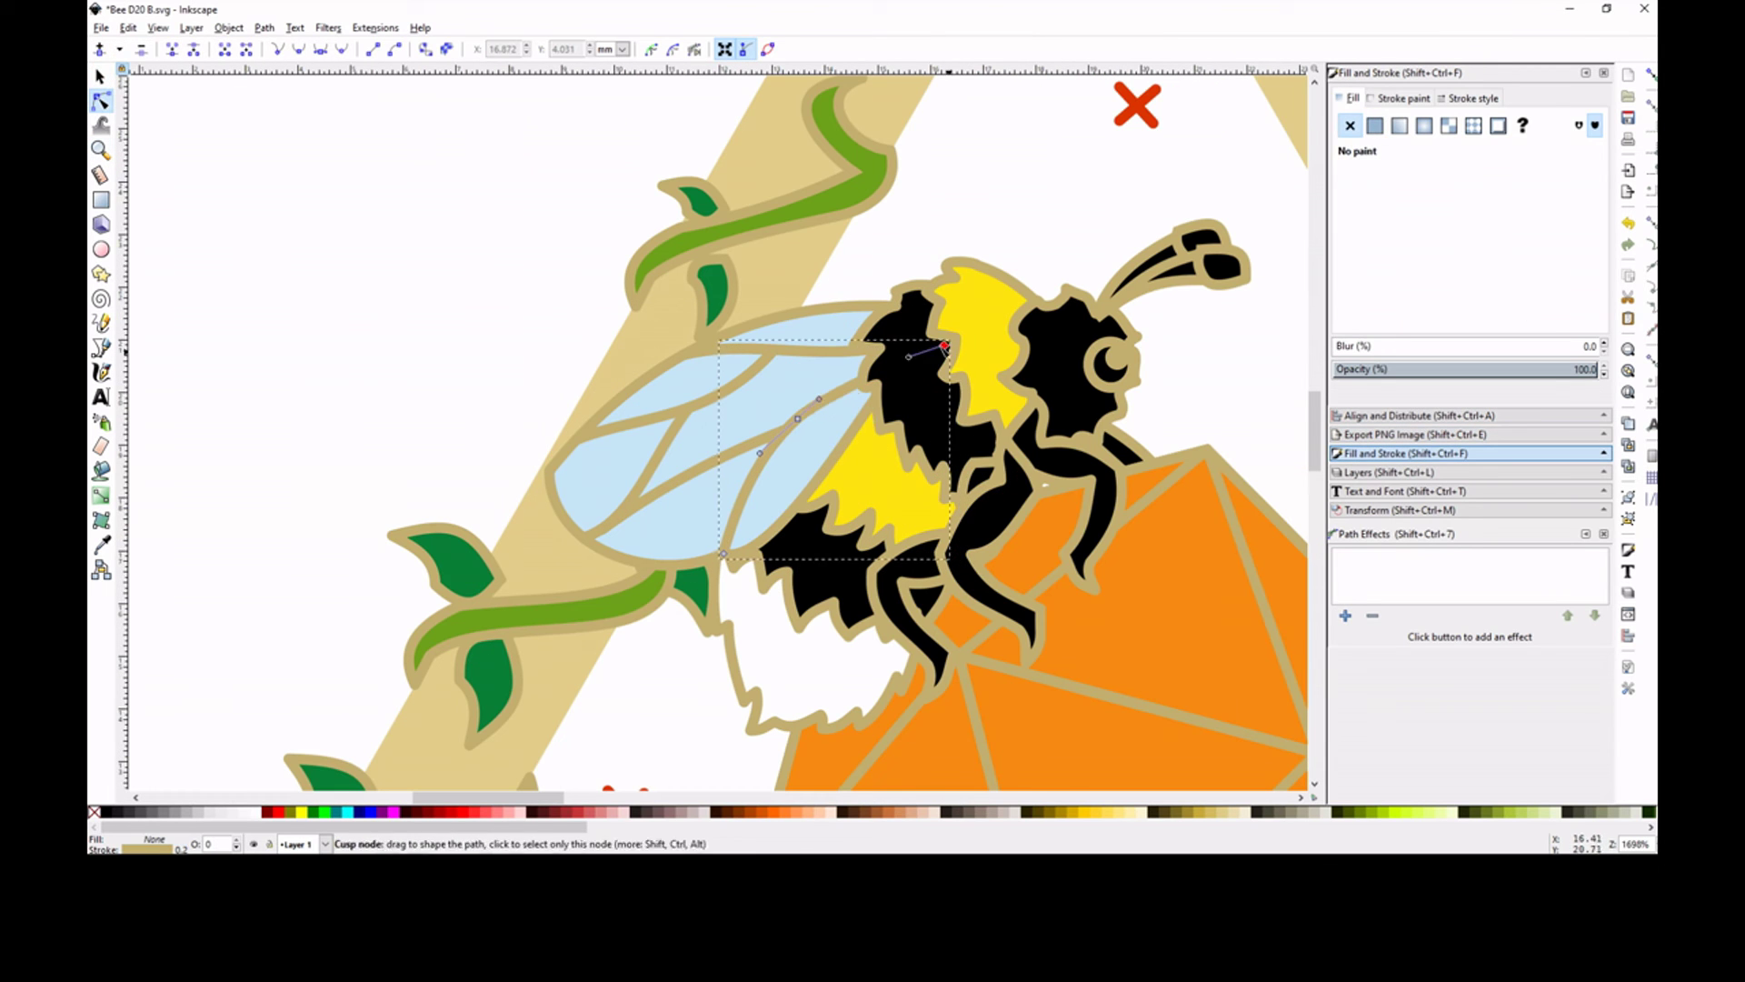
click(832, 386)
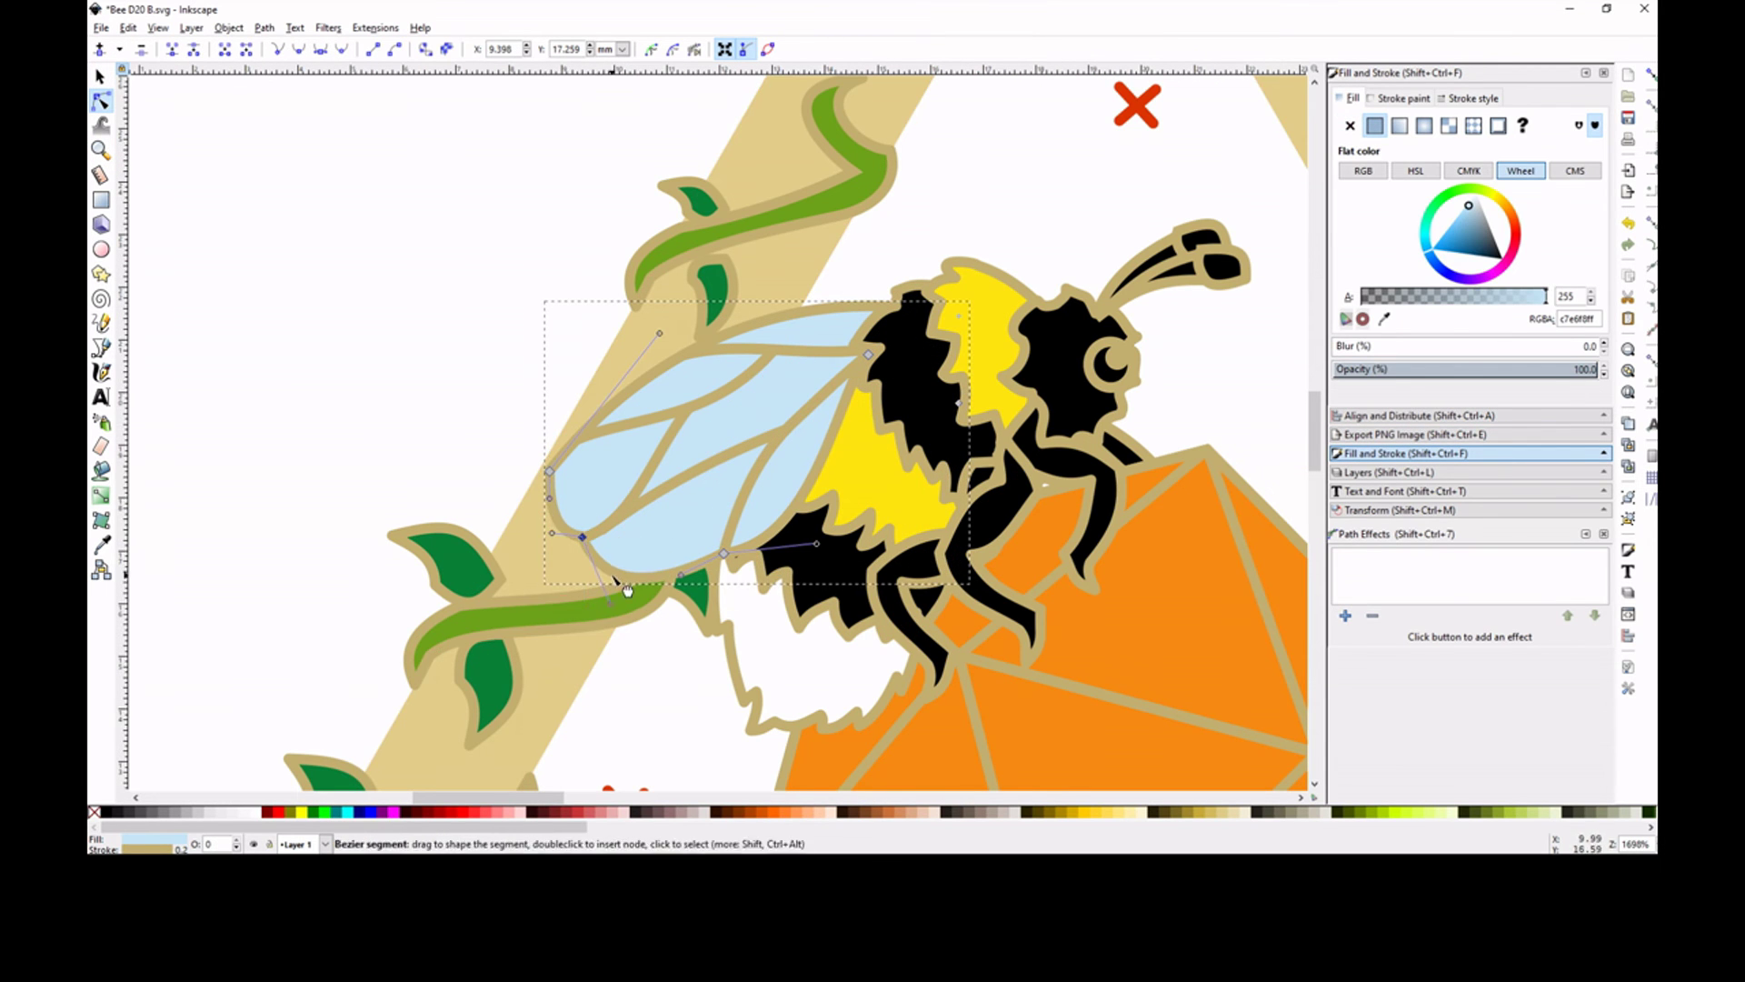
key(Escape)
Extend the bee's black abdomen band and white tail outward beneath the wing.
key(s)
click(589, 554)
alt+shift+click(589, 554)
key(Escape)
Redraw the yellow thorax band freehand with a jagged edge against the head and give it a flat fill.
click(1030, 301)
key(p)
drag(1033, 300, 1043, 309)
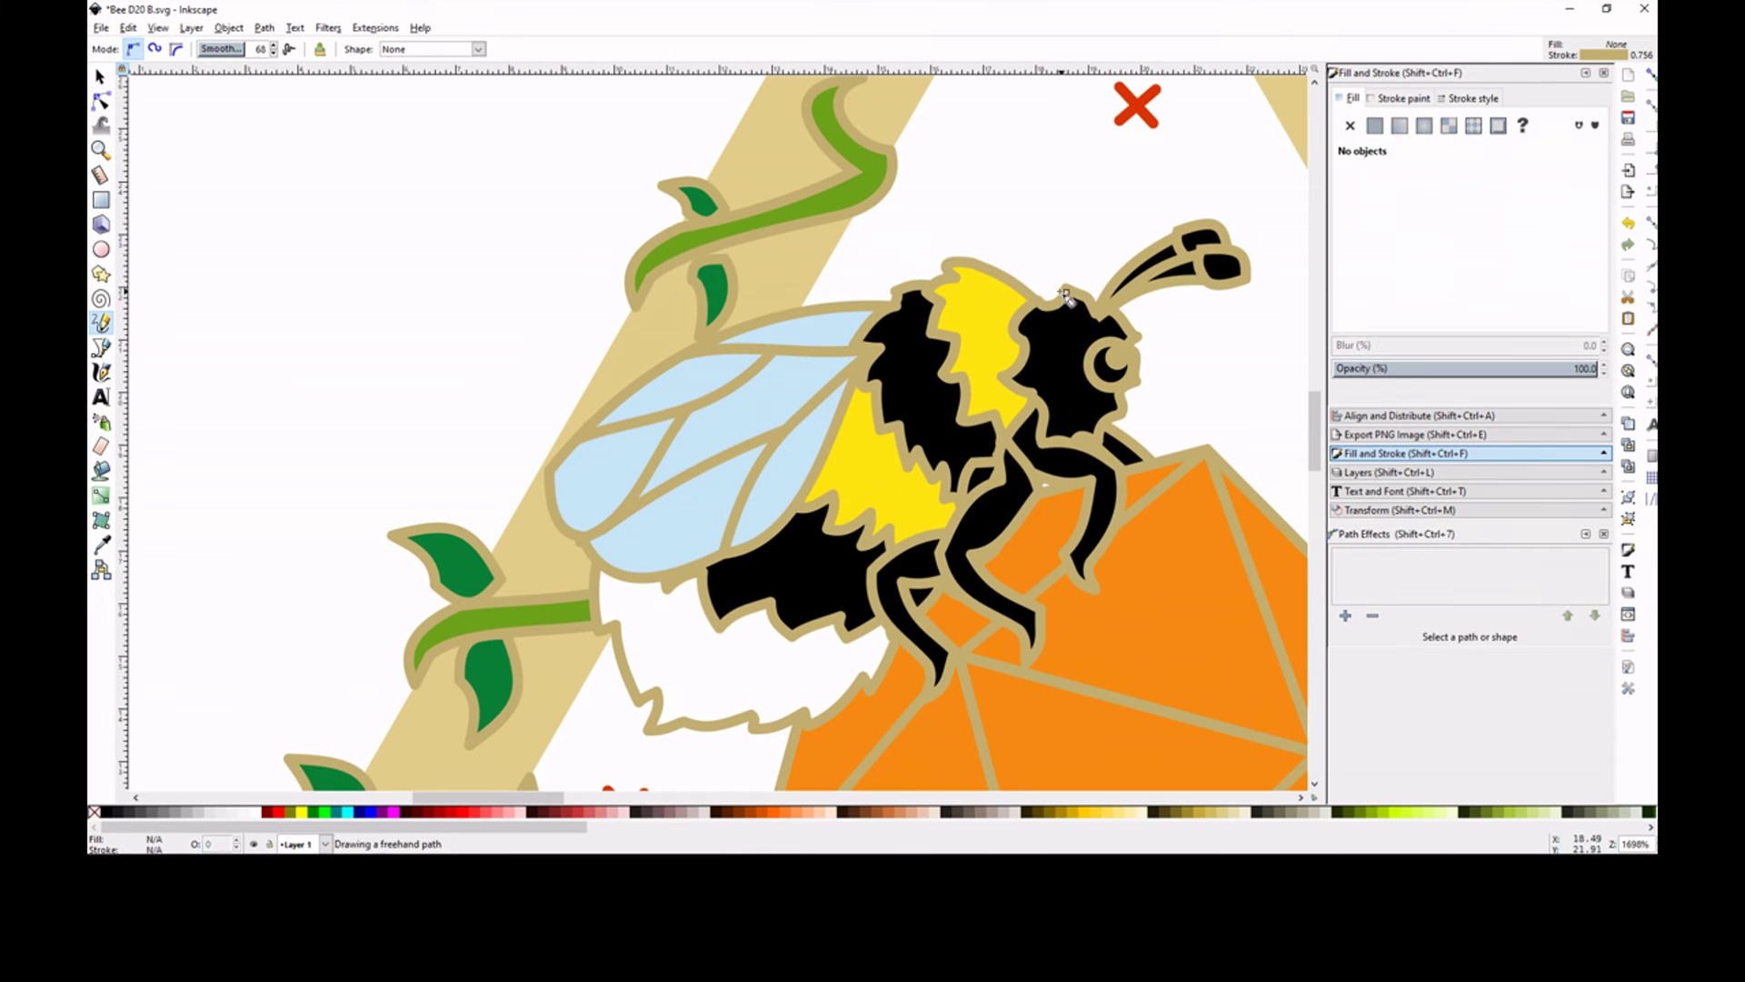
drag(1027, 425, 1006, 442)
click(1374, 125)
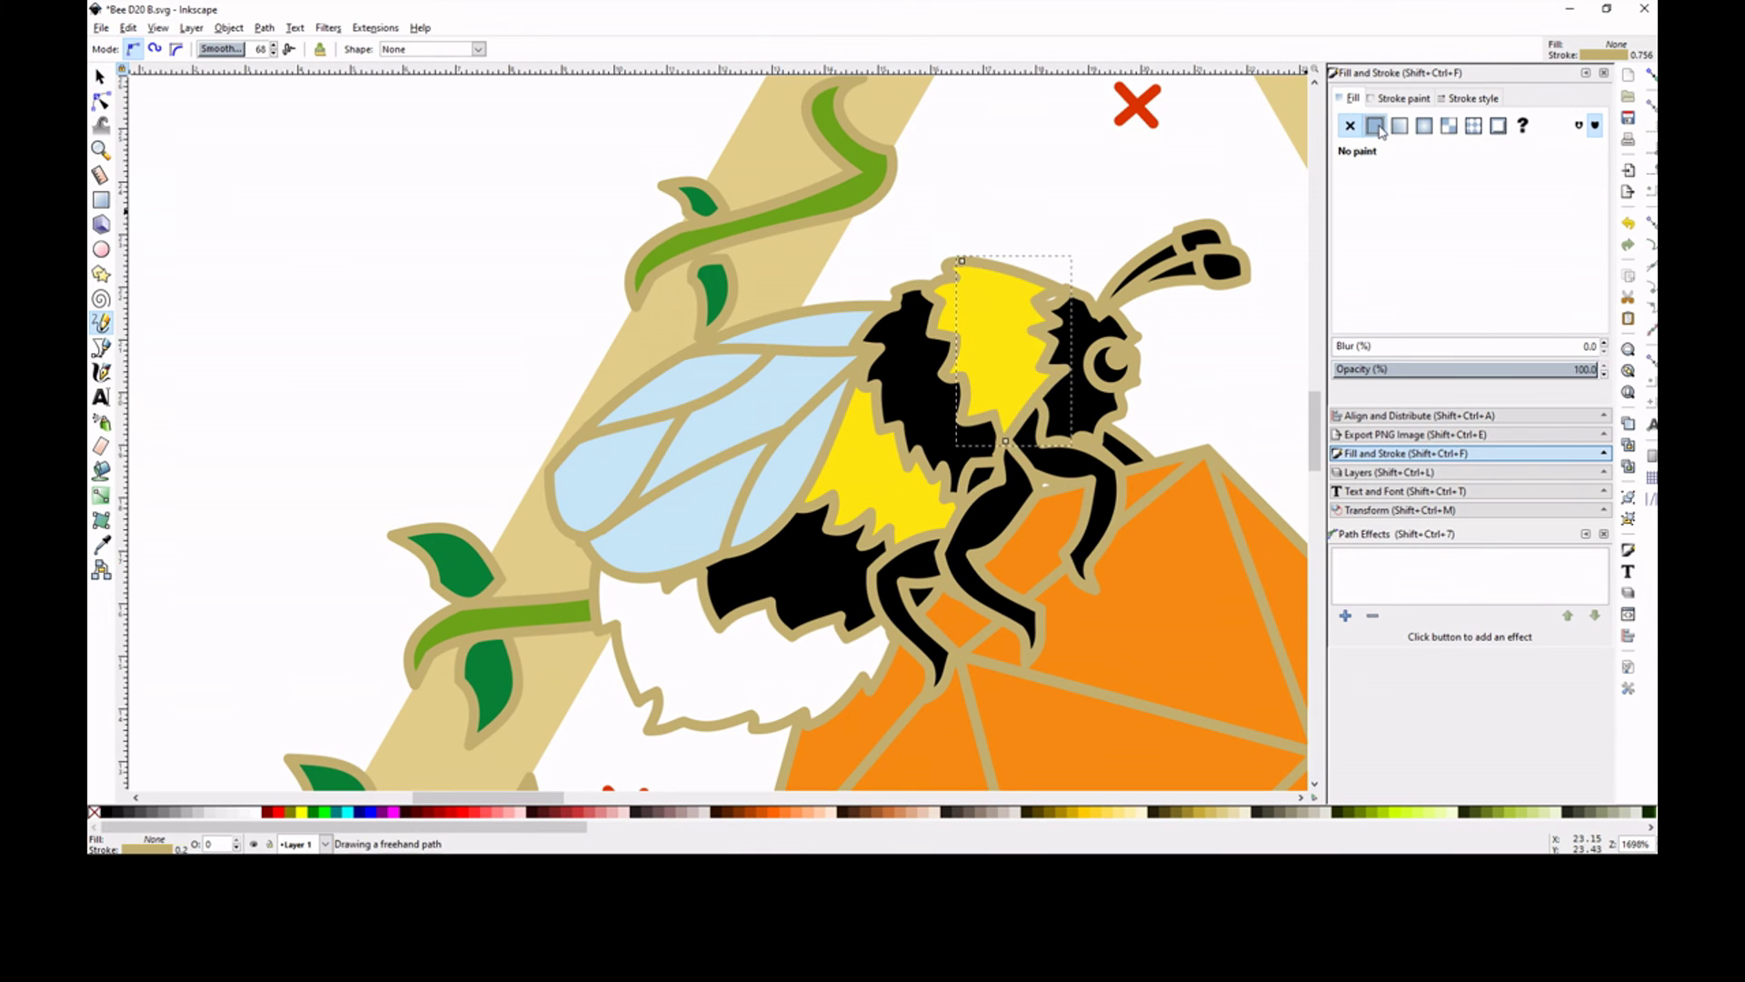
Reshape the black thorax band's nodes so that it extends over the base of the wing.
key(n)
click(878, 329)
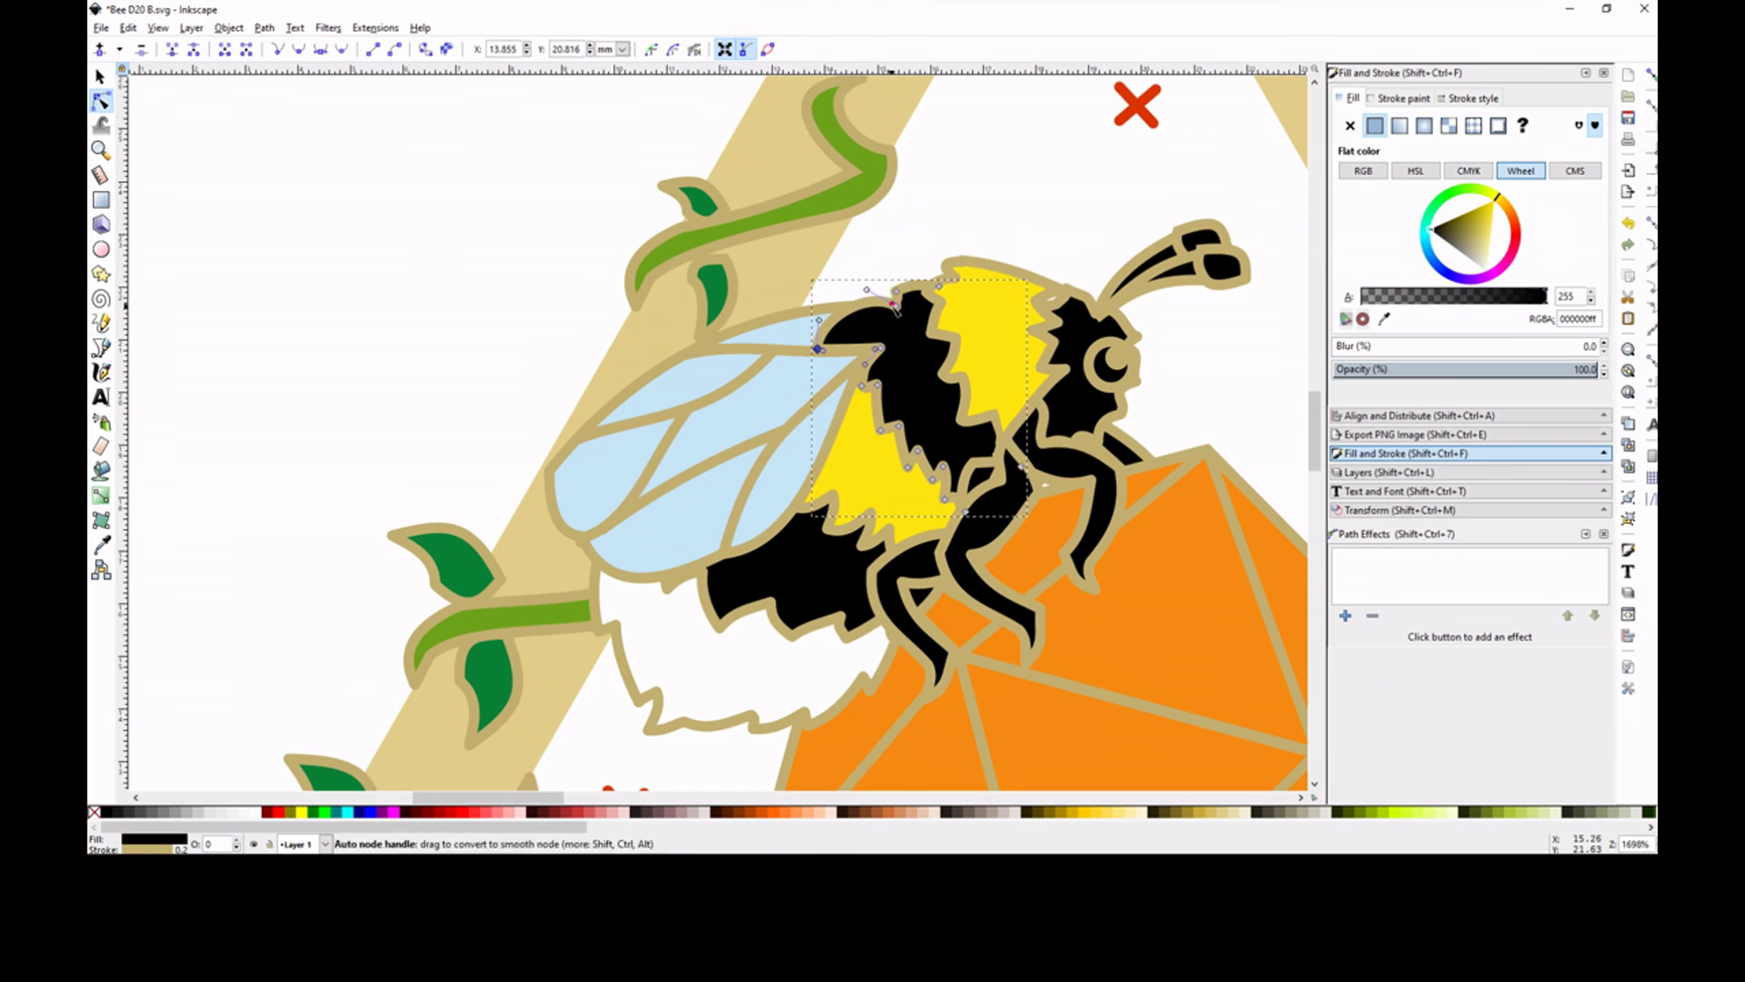
click(822, 325)
drag(817, 349, 800, 345)
key(Escape)
Shorten the bee's black head from its lower edge so that it sits more compactly above the front legs.
click(995, 313)
key(Escape)
click(1080, 404)
key(s)
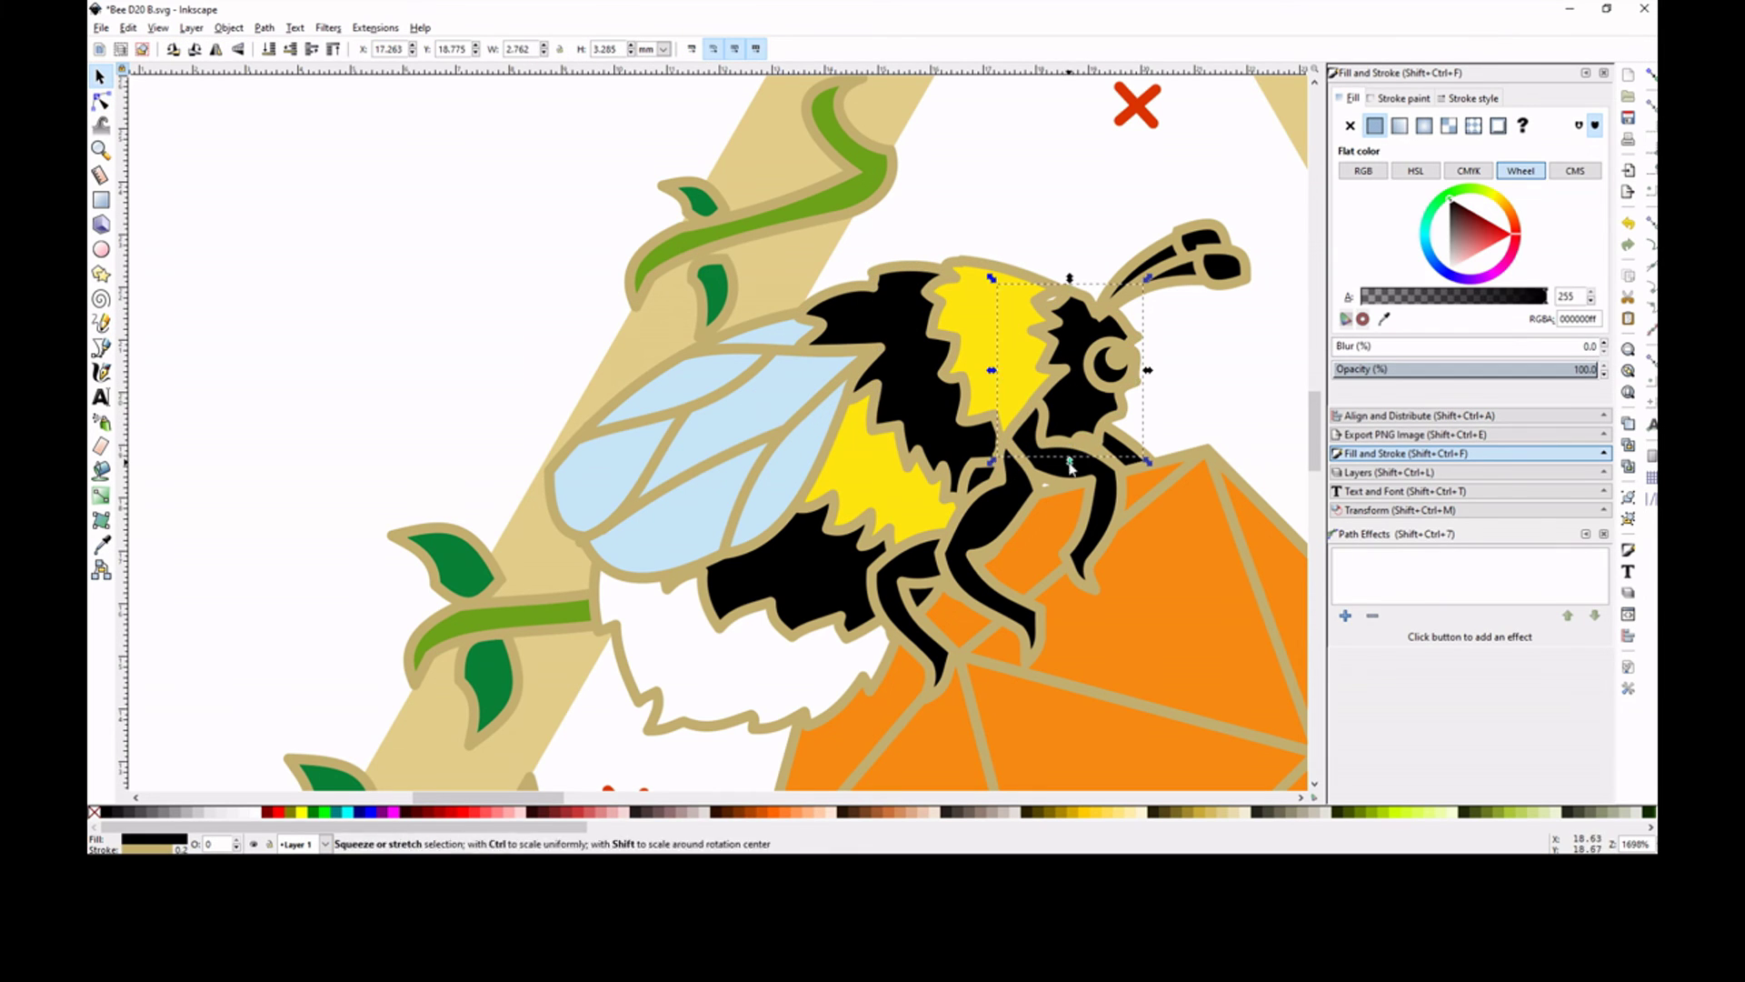
drag(1070, 463, 1070, 425)
key(Escape)
click(1078, 391)
click(995, 346)
key(Escape)
key(minus)
key(minus)
key(minus)
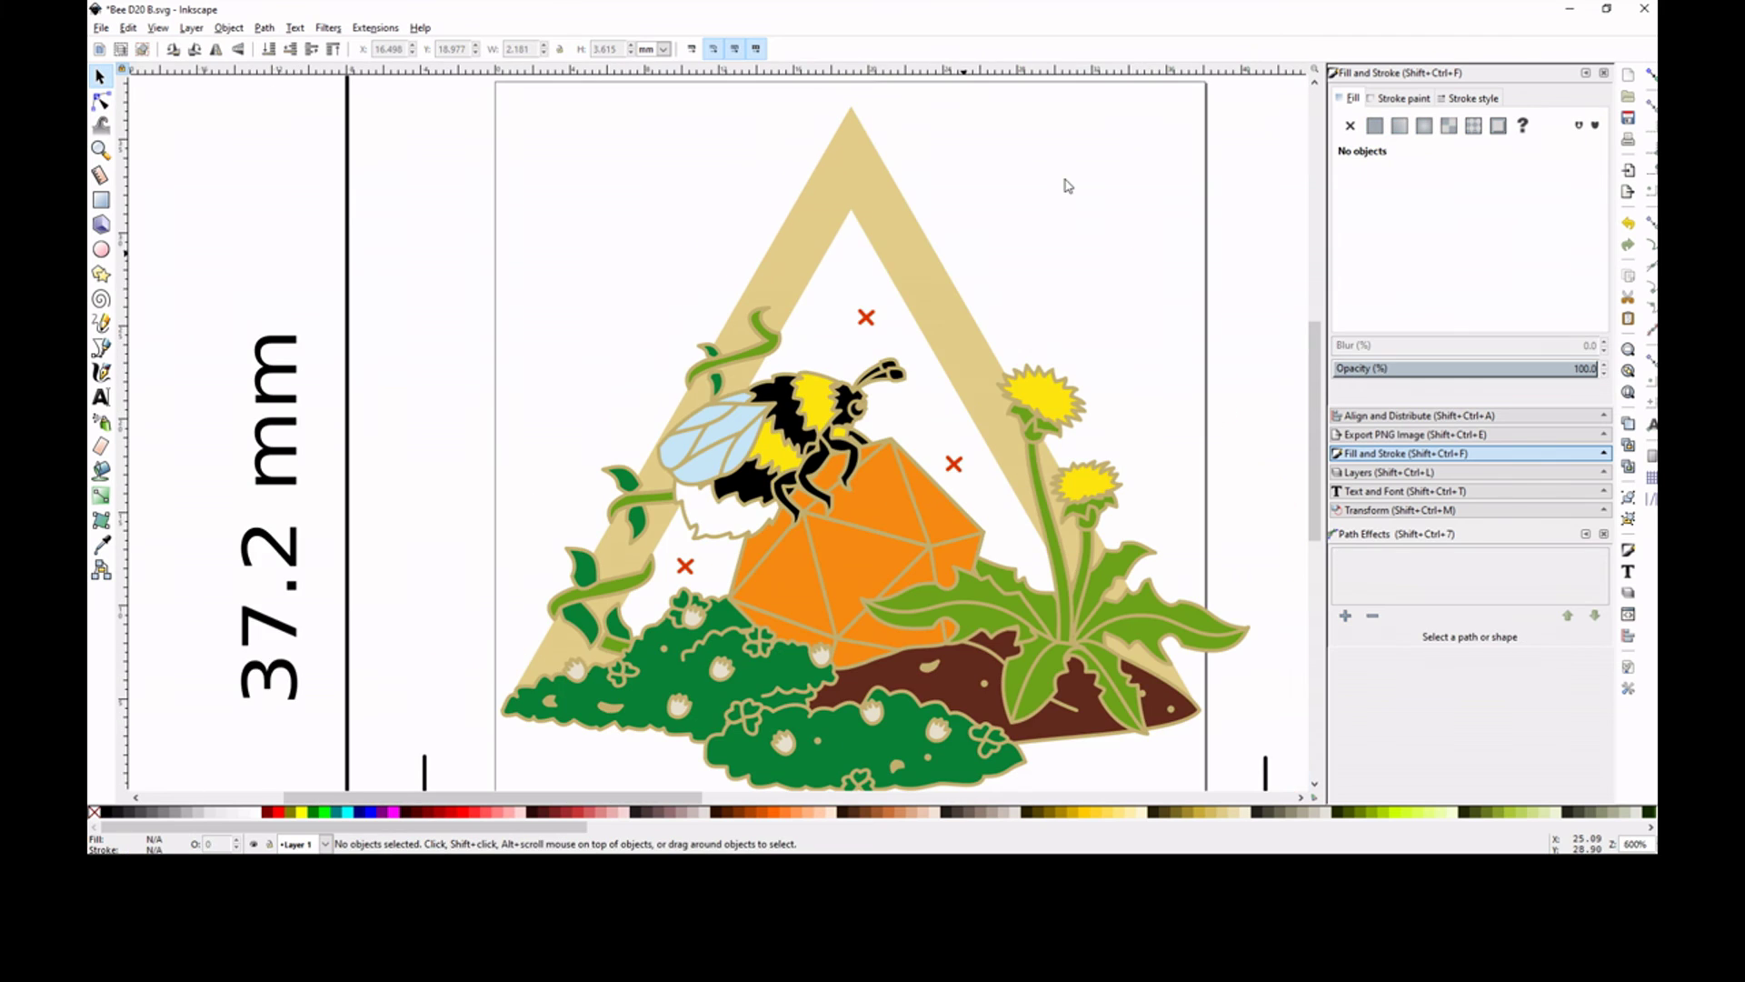
Adjust the yellow thorax band's nodes along its upper edge and where it meets the head.
key(plus)
key(plus)
key(plus)
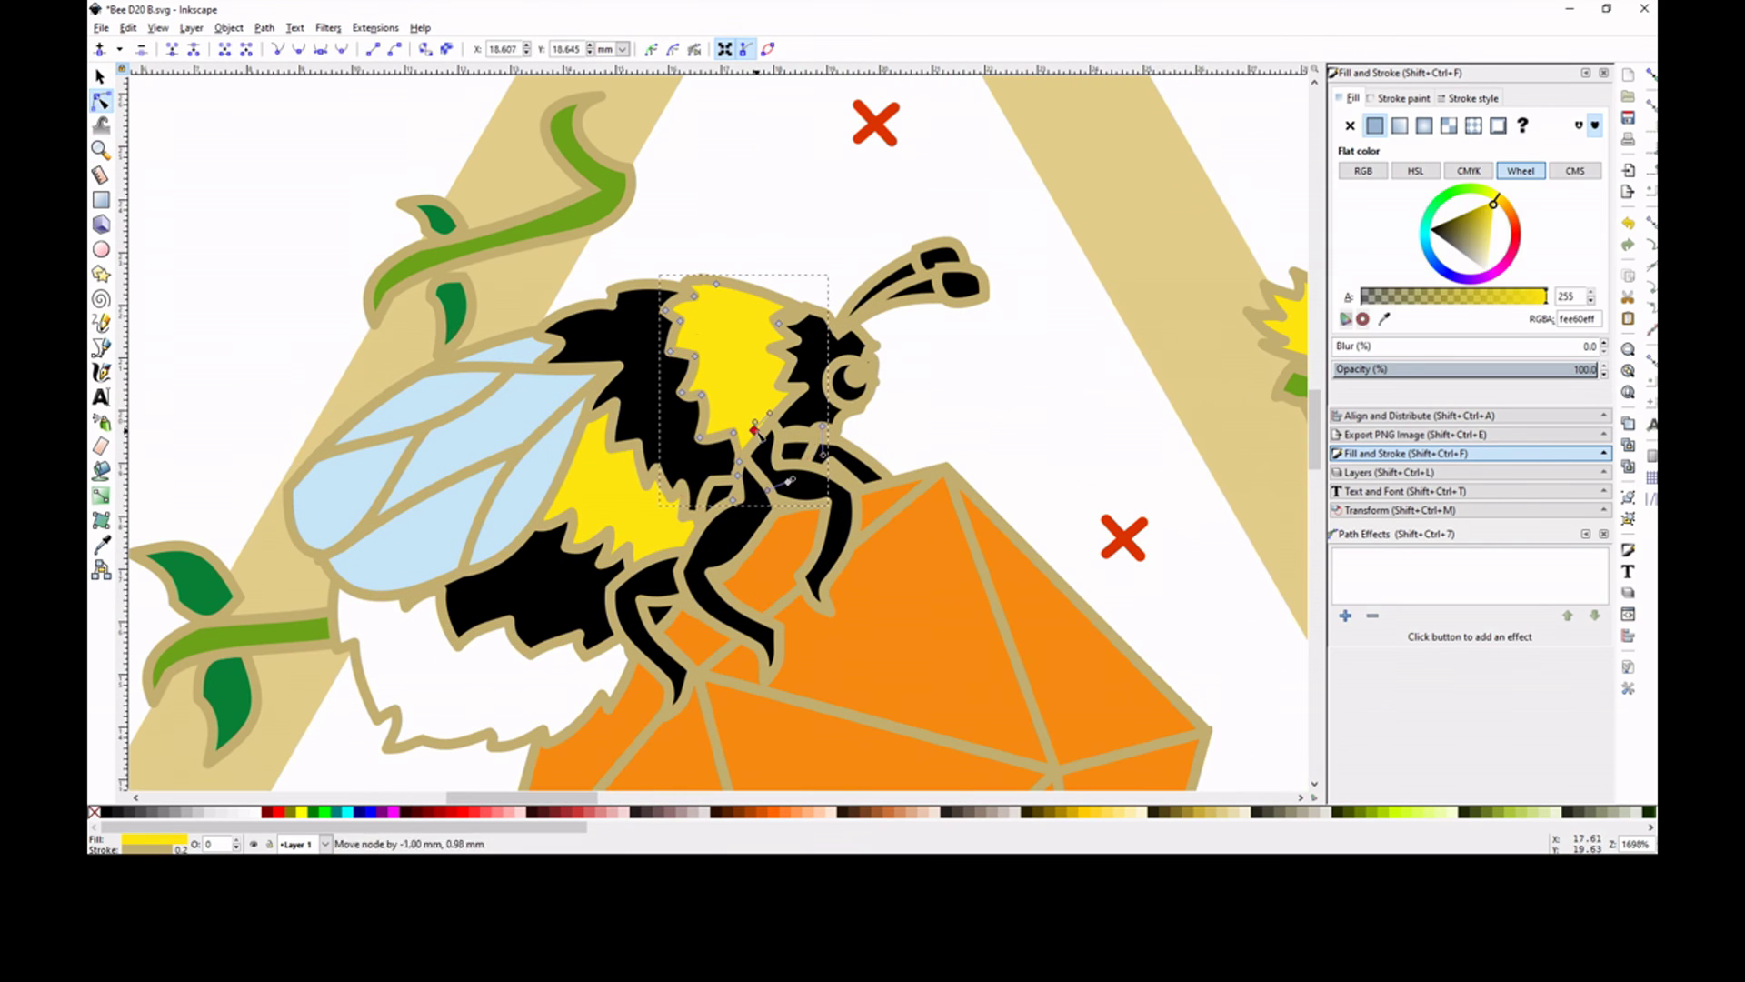
click(732, 338)
click(101, 101)
drag(805, 311, 816, 311)
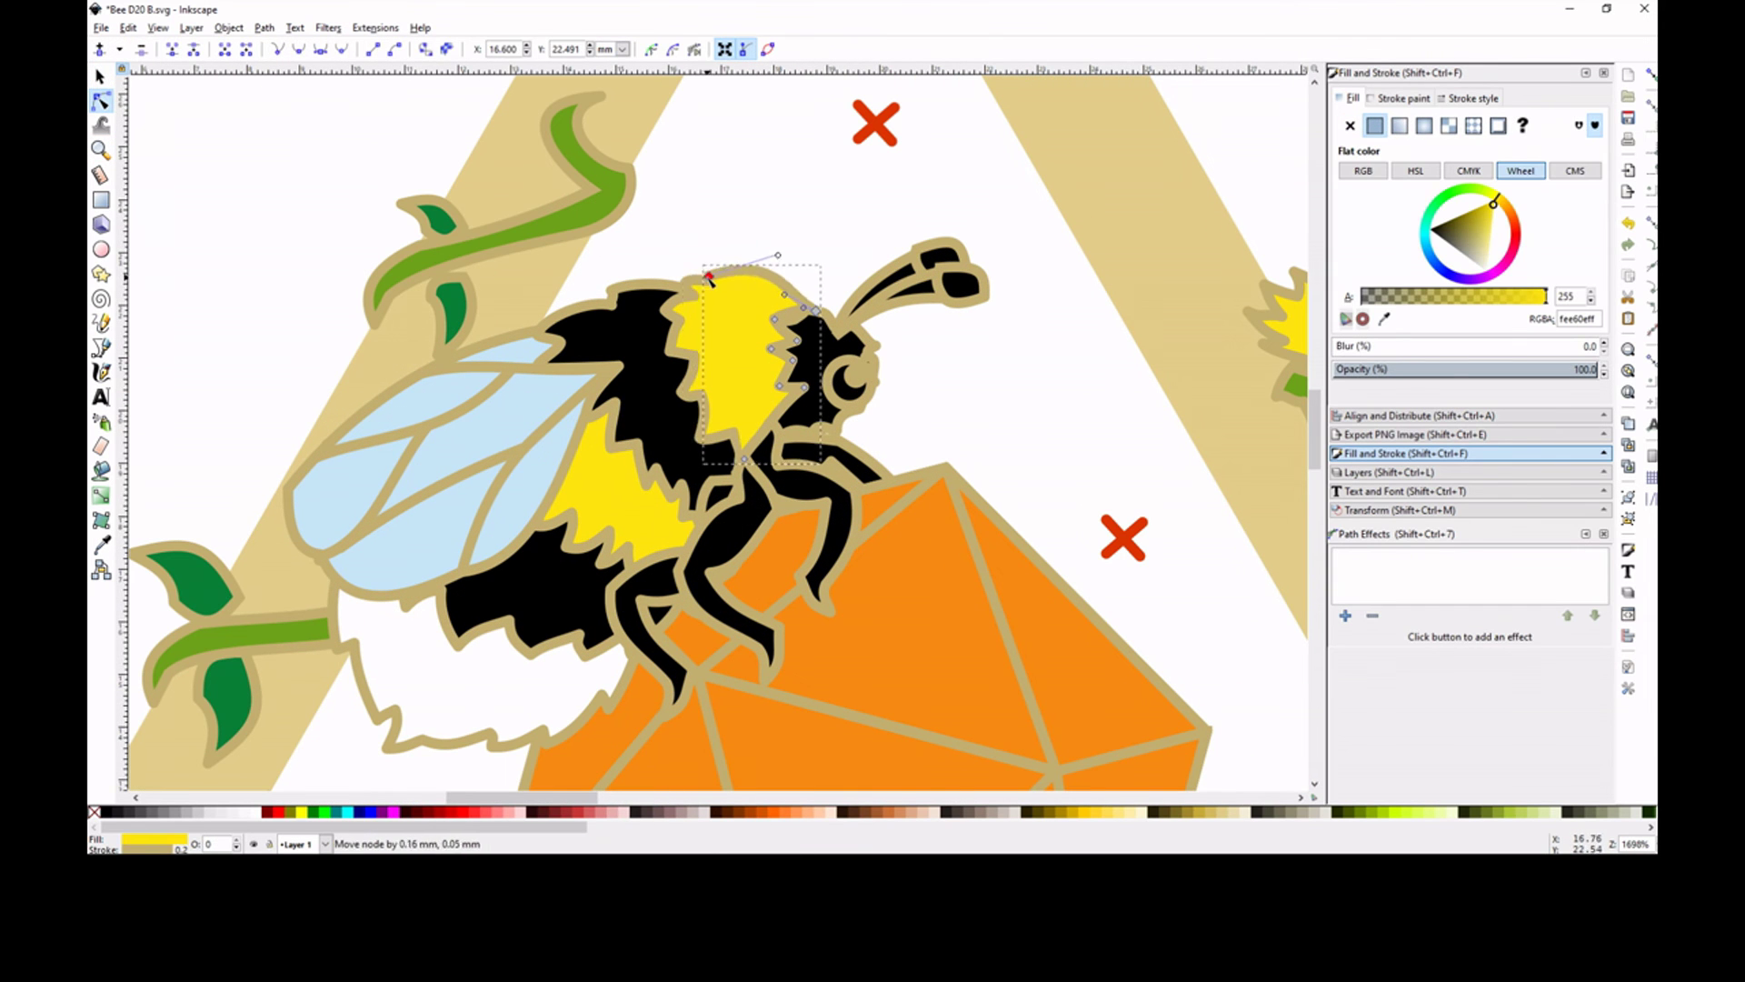
click(101, 76)
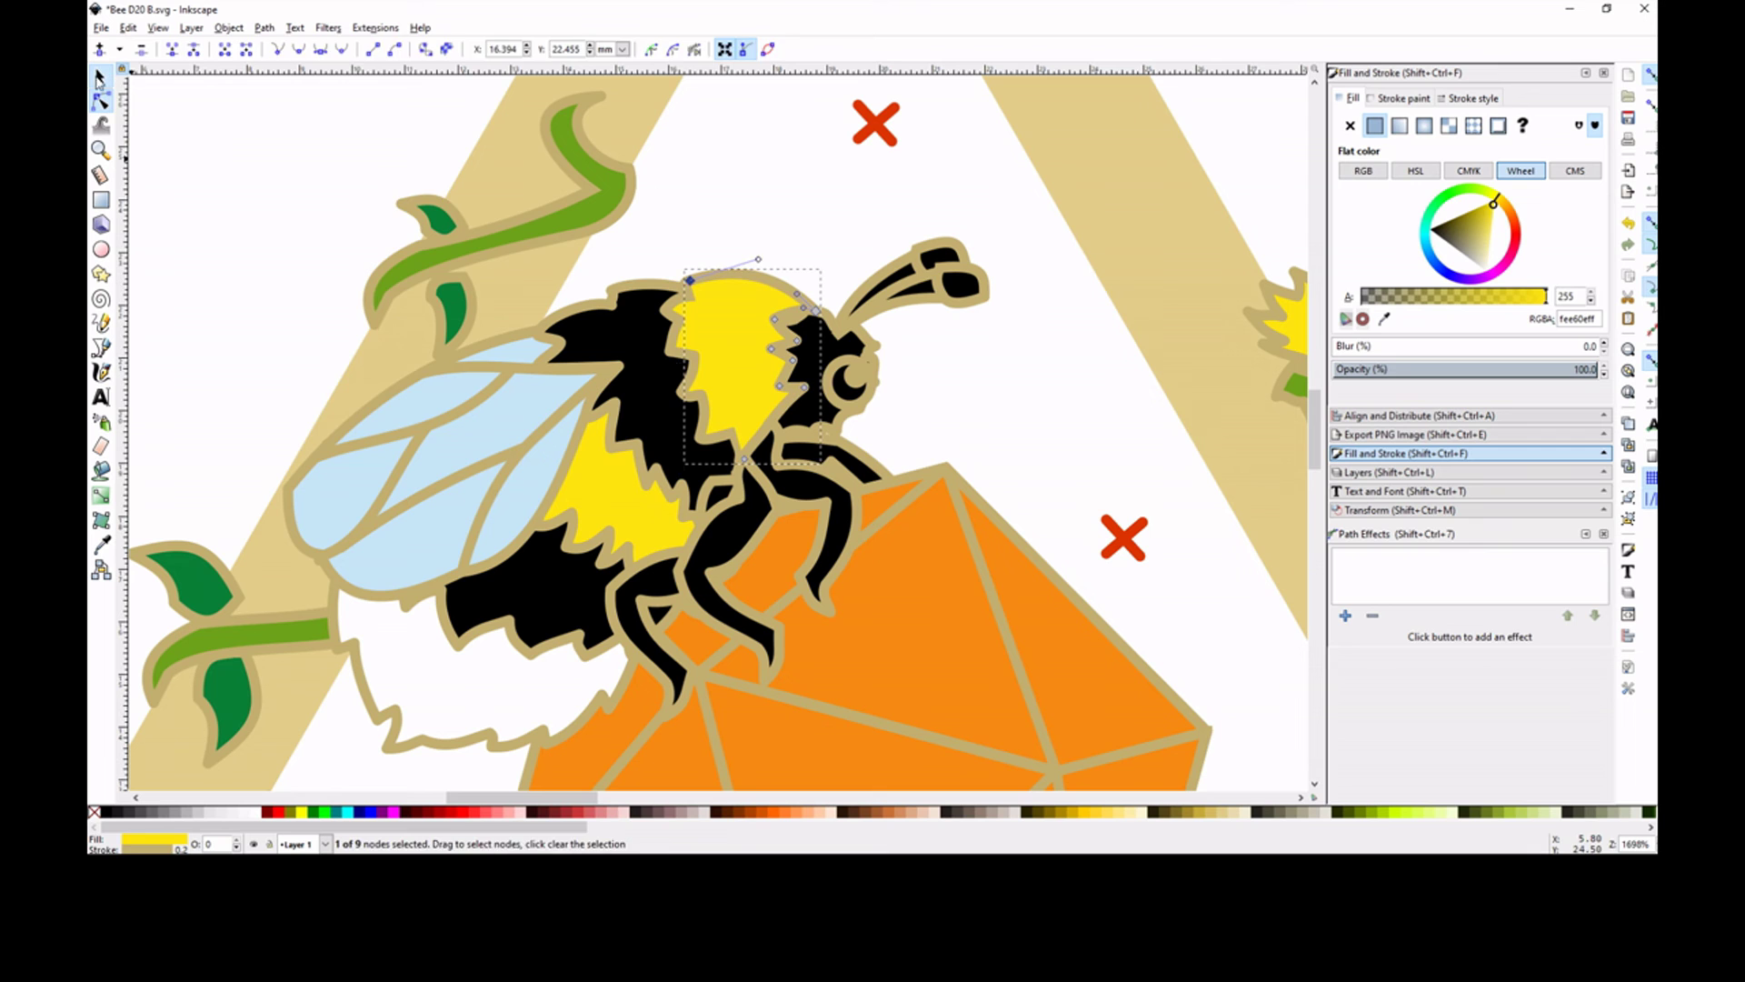
Smooth the back of the bee's head by deleting a surplus node, letting it round over the yellow band.
click(180, 98)
click(101, 100)
click(800, 363)
click(796, 324)
key(Delete)
click(842, 246)
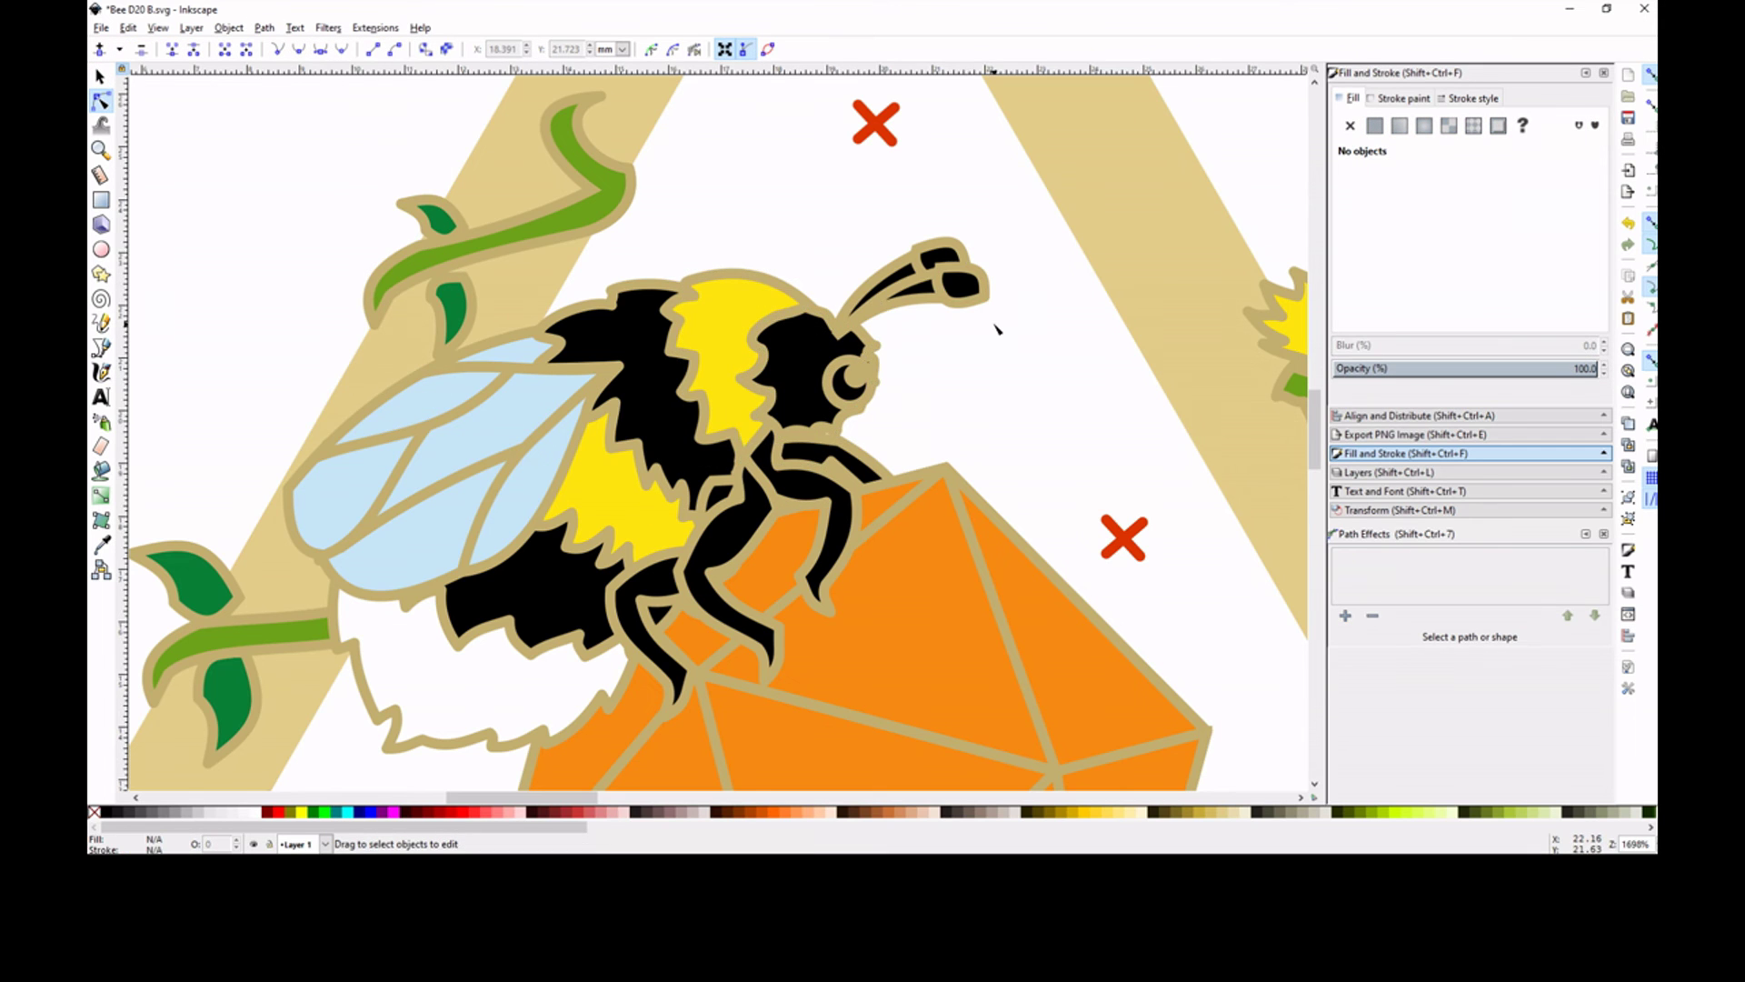
Recolor the upper soil mound shape beside the dandelion with the PMS 356 c green sampled from the color legend.
key(minus)
key(minus)
key(minus)
key(minus)
click(101, 150)
double_click(952, 652)
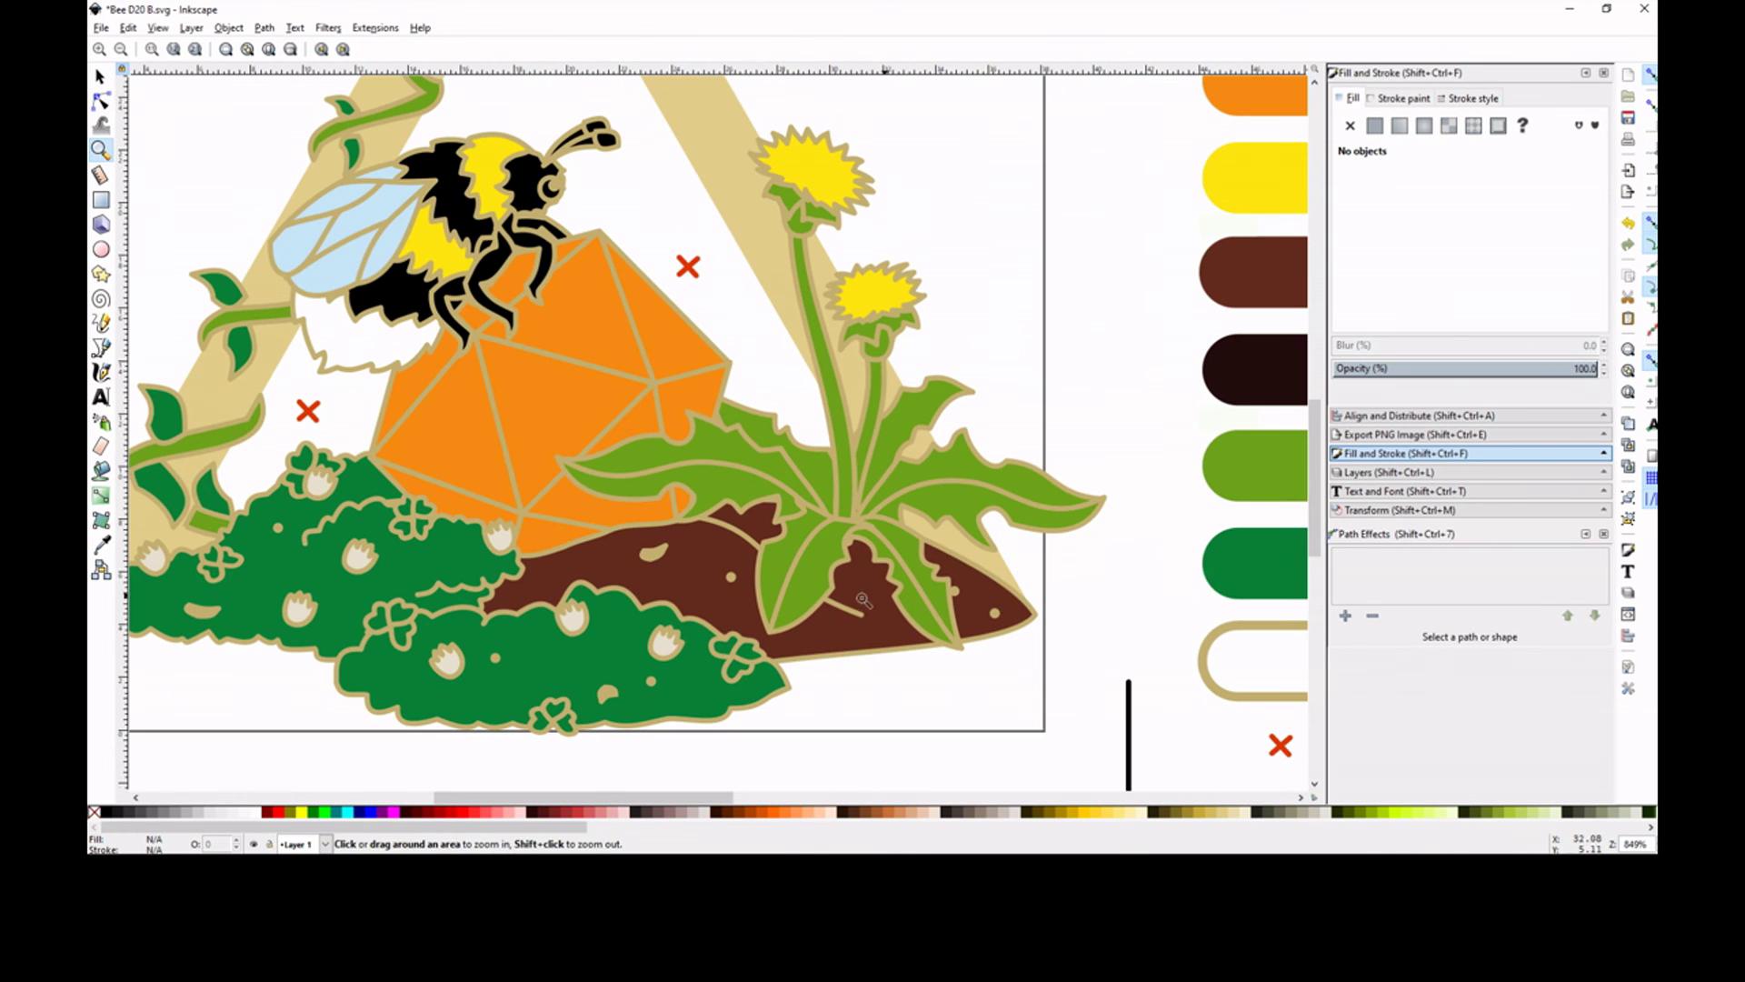
click(101, 77)
click(677, 557)
click(101, 545)
click(1227, 556)
click(104, 102)
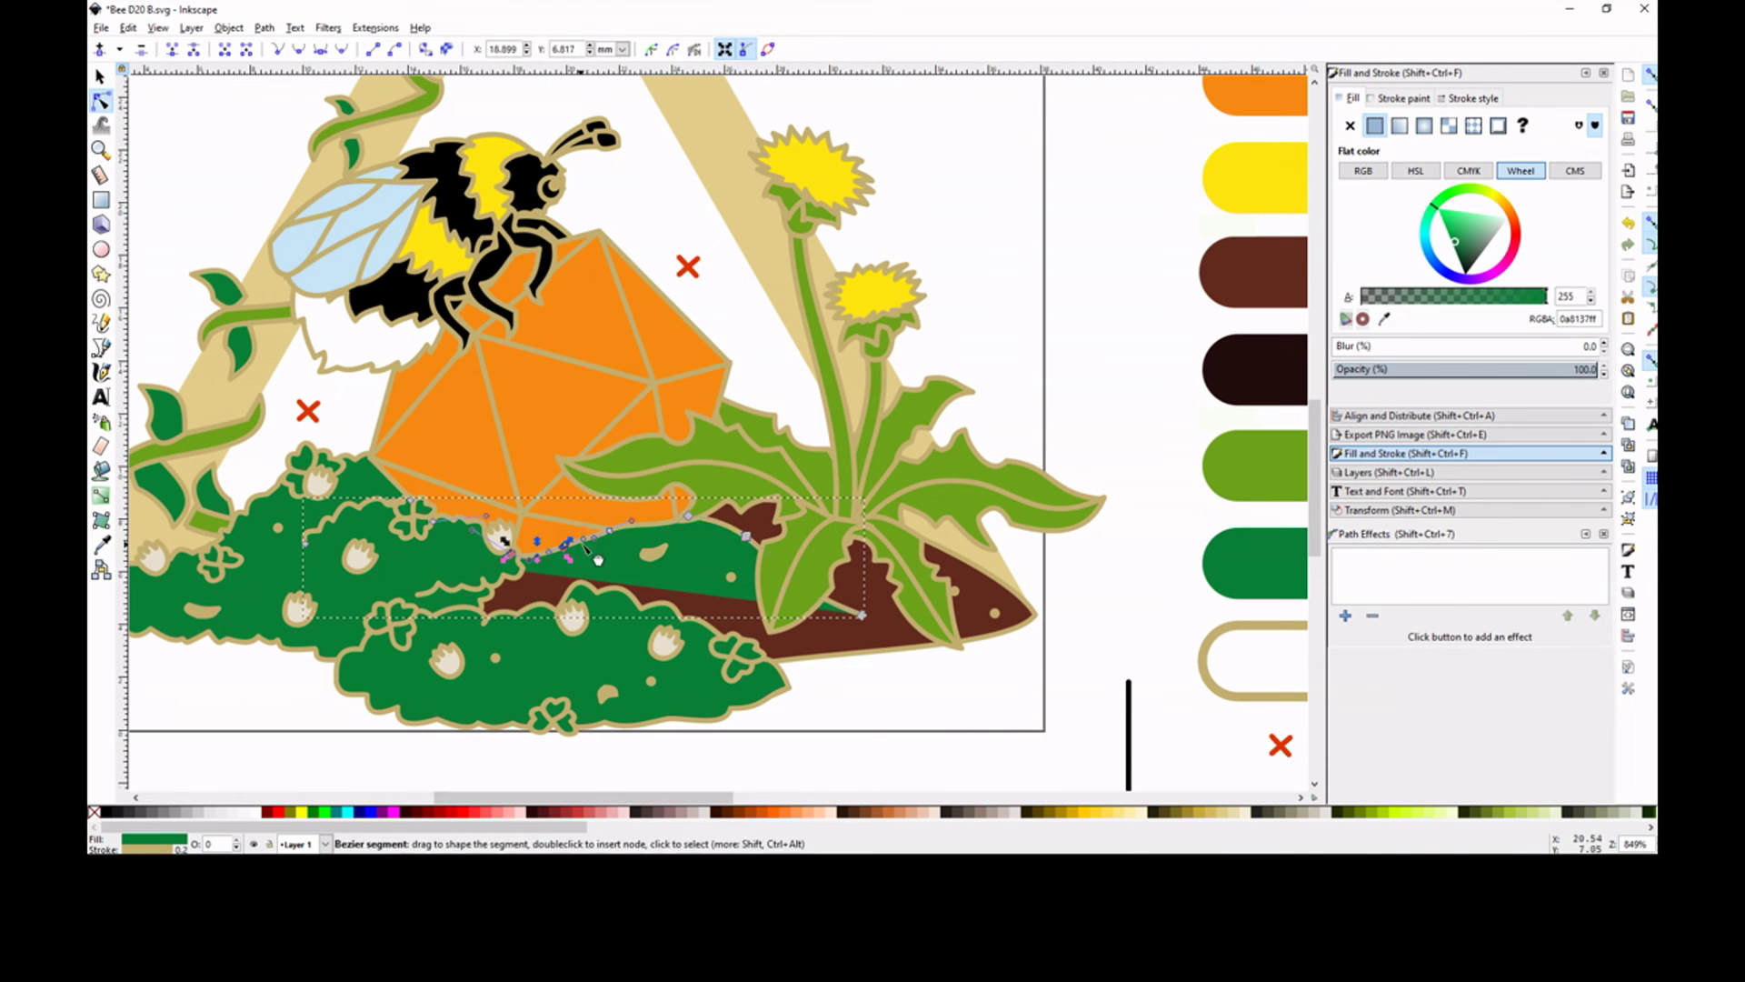
Shape the recolored mound's upper edge into rounded bumps and curl its end line between the dandelion's lower leaves.
click(741, 535)
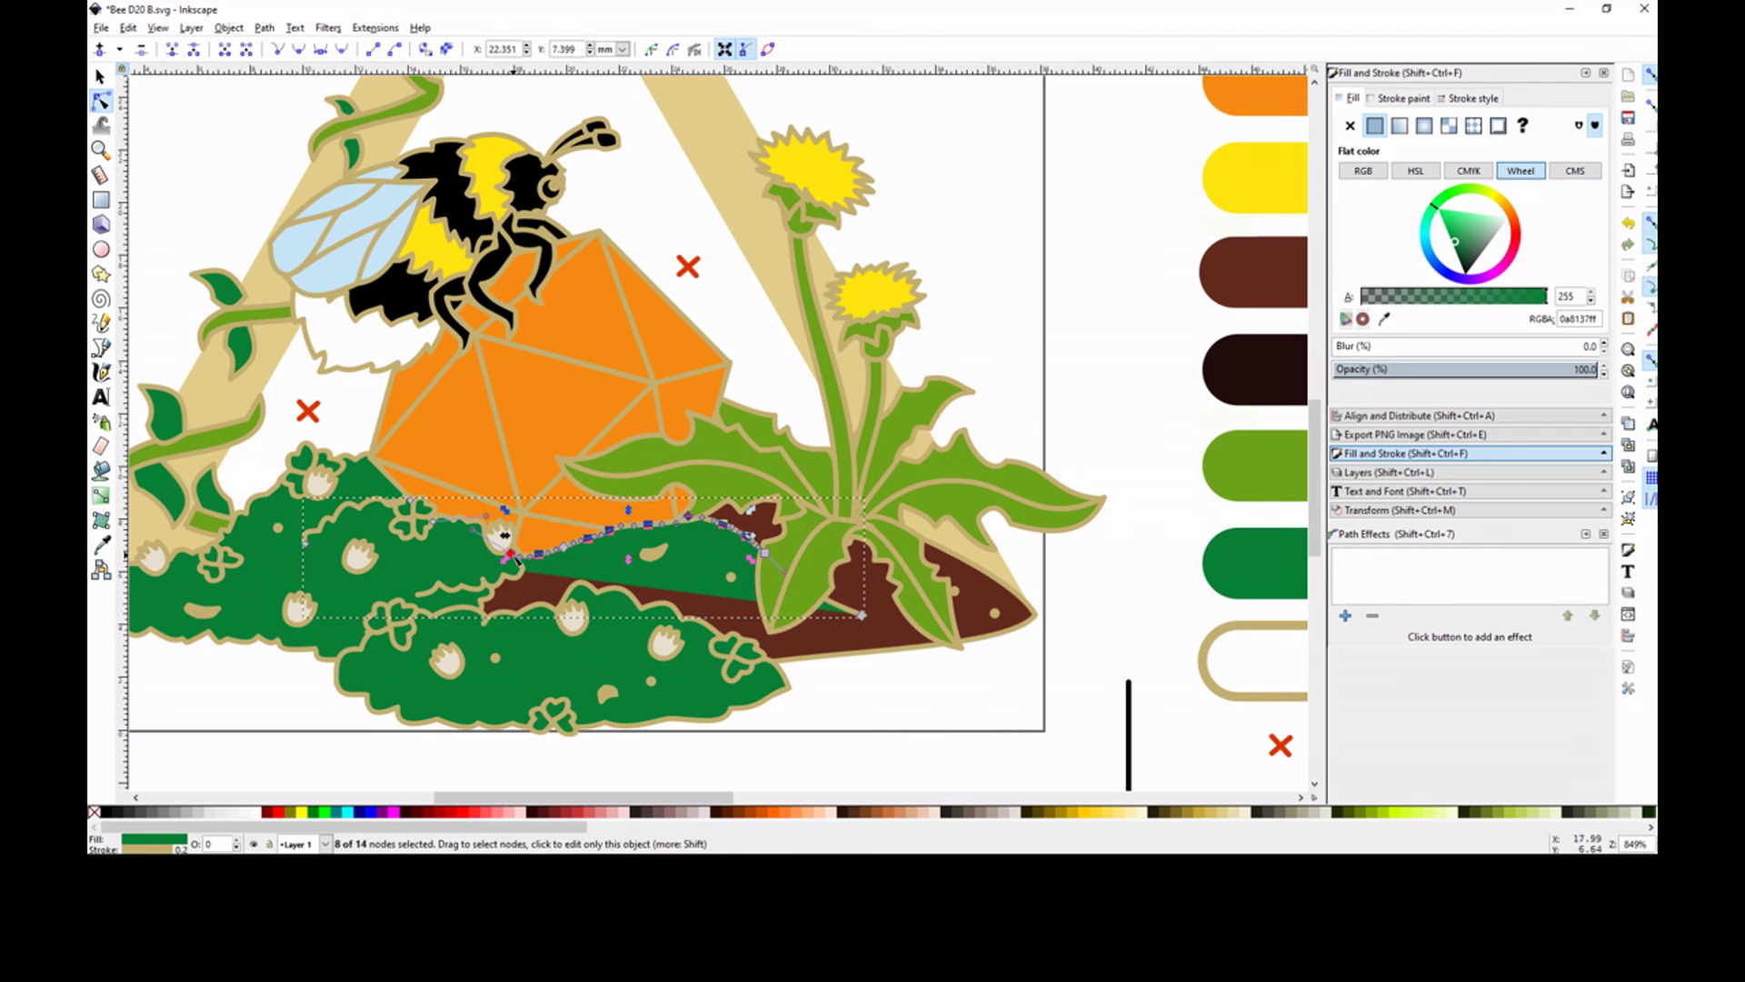
scroll(639, 534, up, 2)
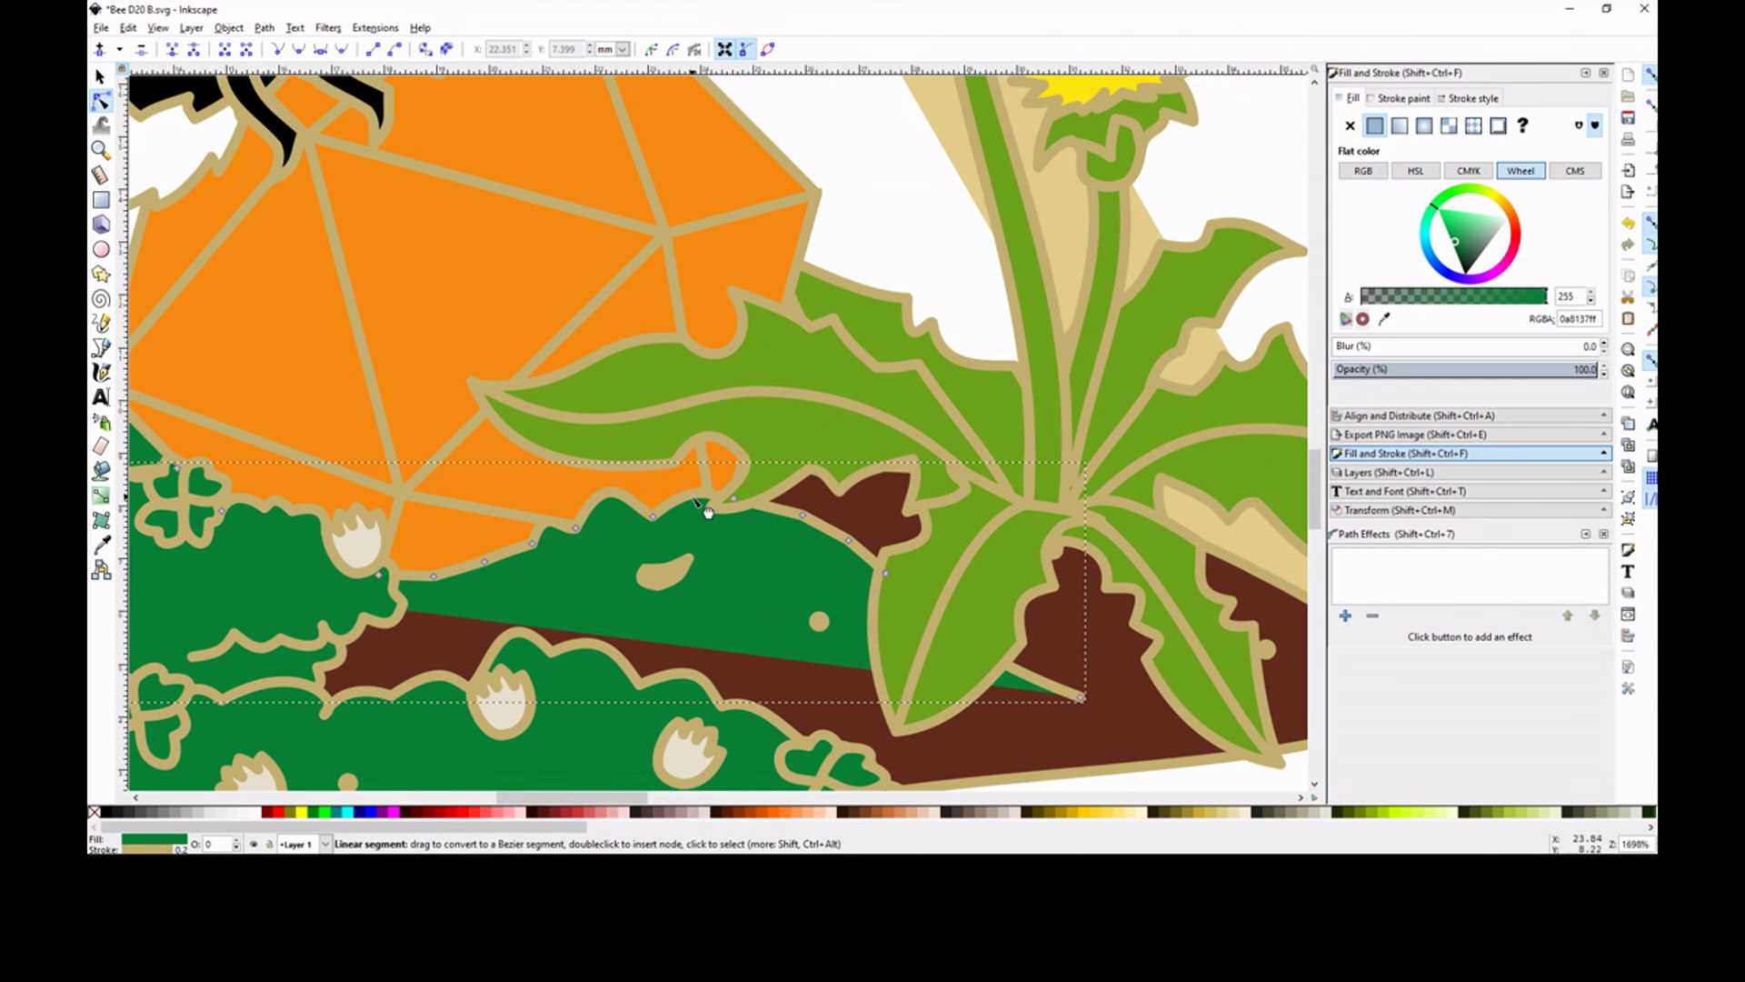
click(1652, 75)
drag(868, 557, 885, 544)
mouse_move(1045, 682)
mouse_down()
mouse_move(1065, 658)
mouse_move(1036, 655)
mouse_up()
double_click(1059, 655)
click(277, 49)
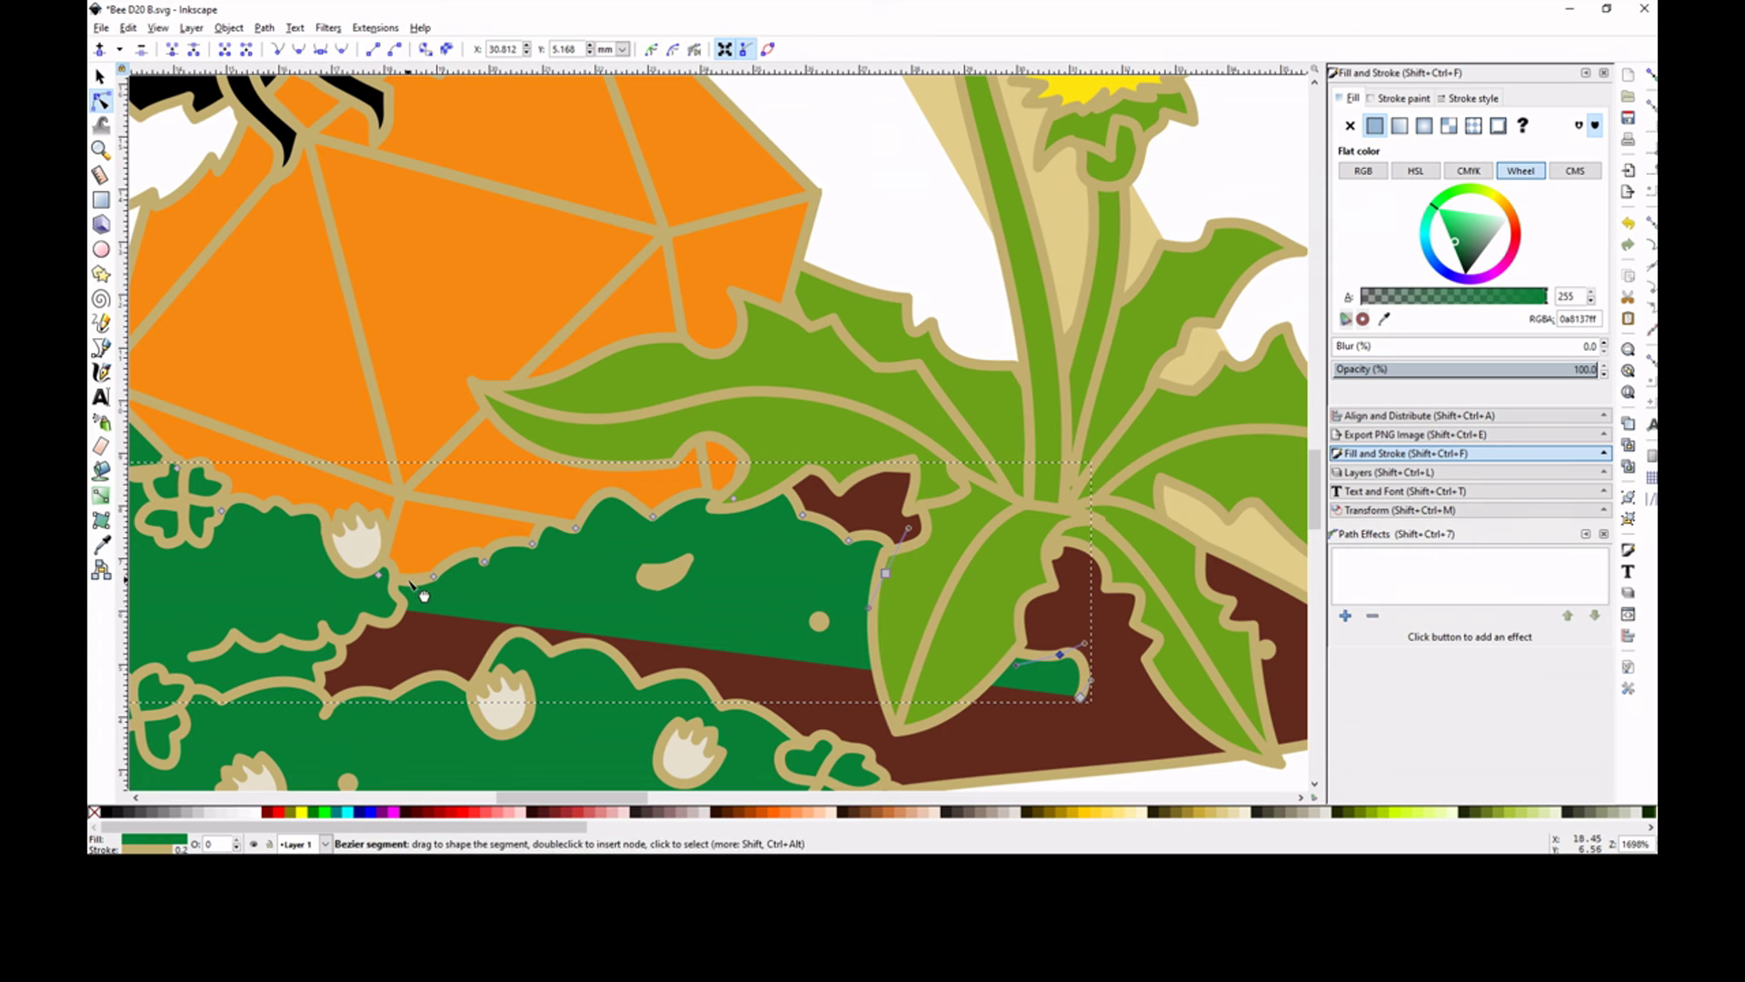
Recolor the remaining brown soil base with the same dark green as the clover mounds.
key(minus)
key(minus)
key(s)
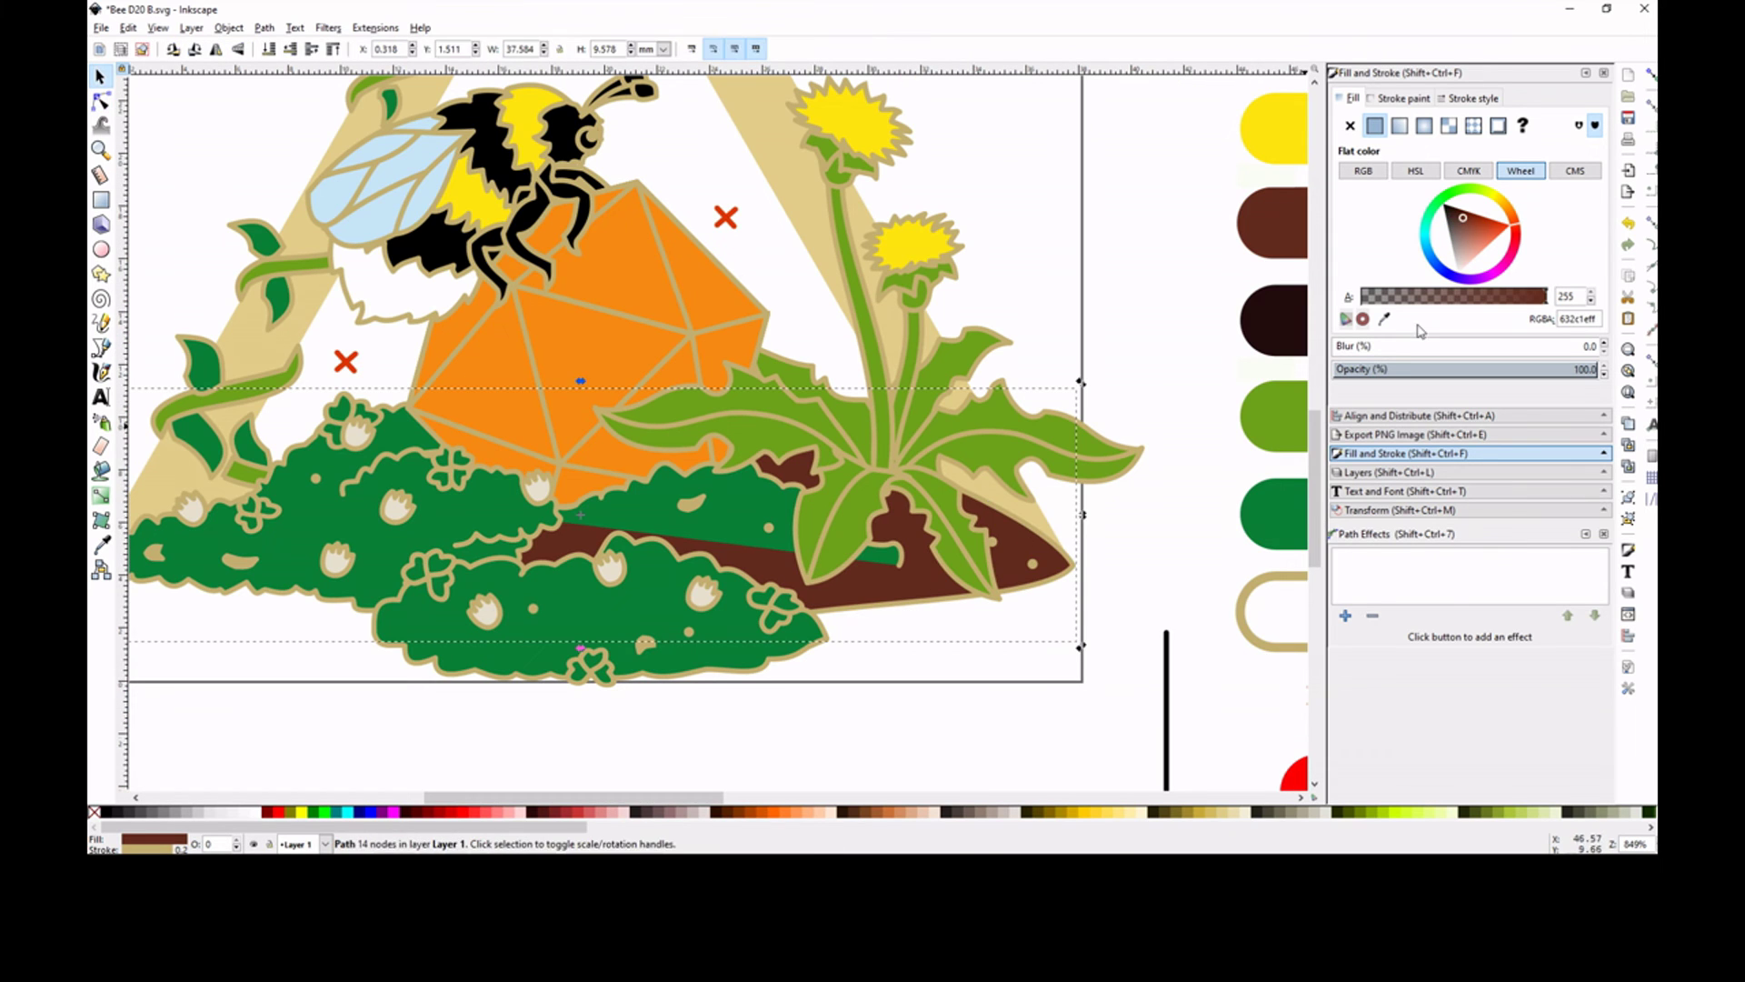
key(n)
Add nodes along the ground's lower edge beneath the dandelion and pull them into a scalloped, bushy outline.
drag(755, 636, 909, 454)
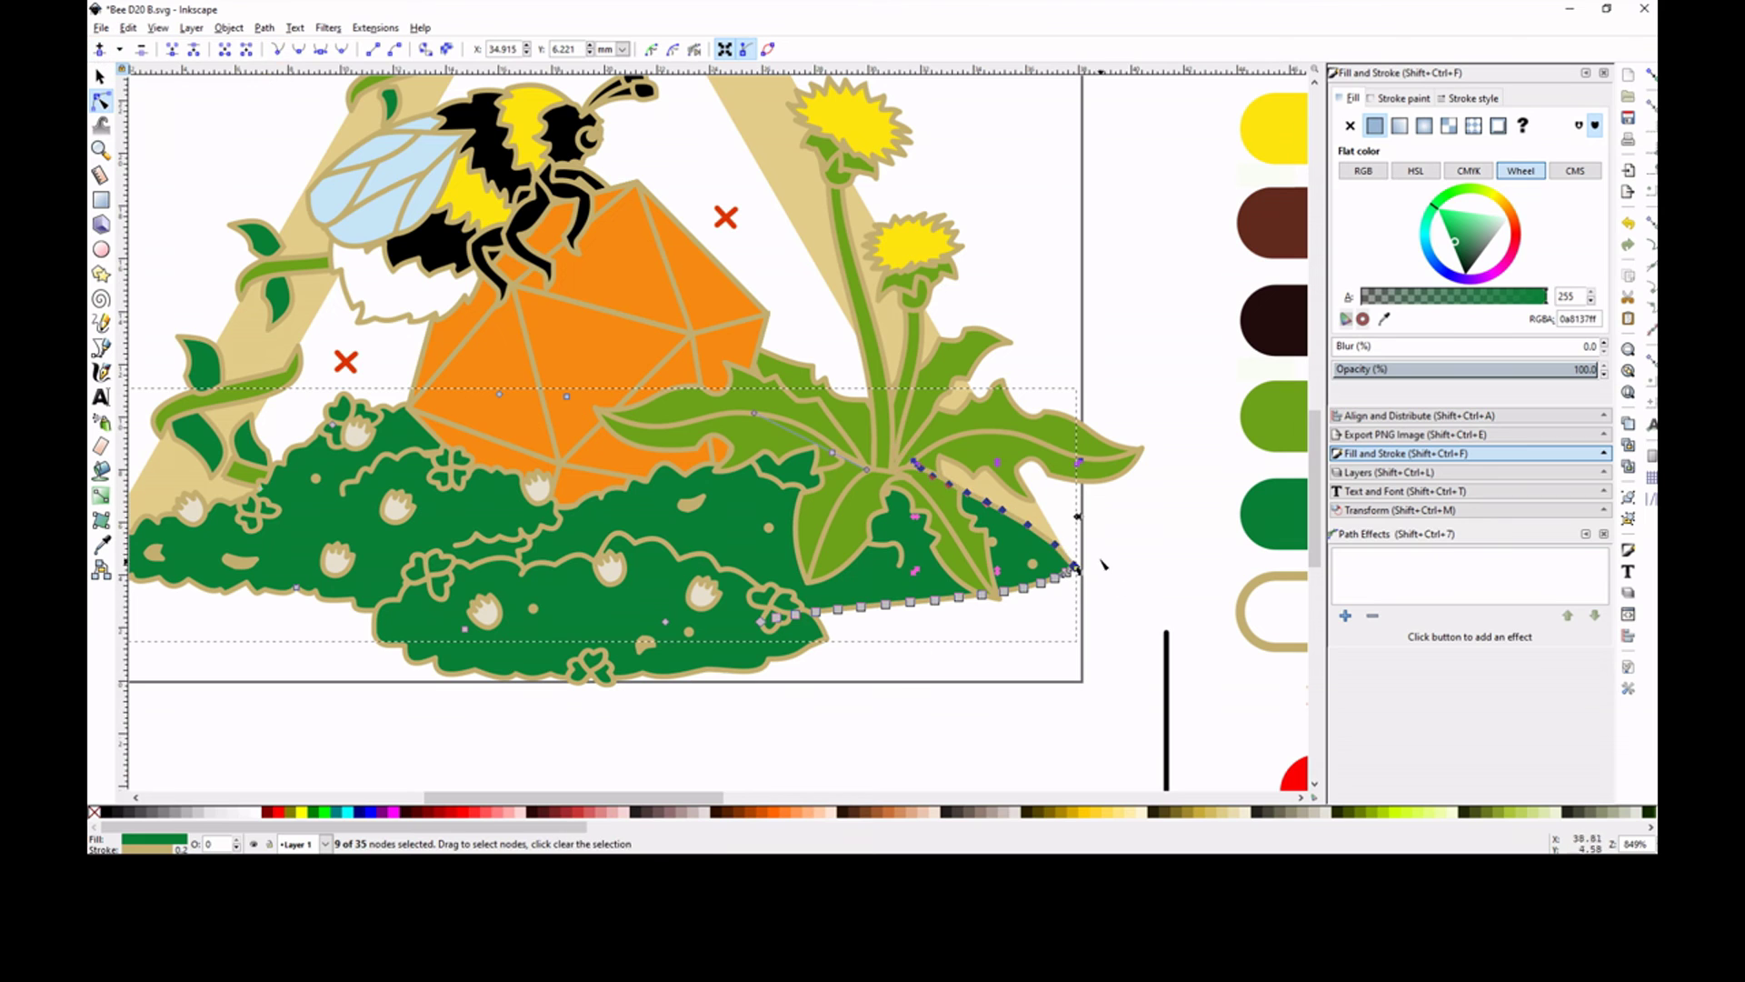
key(Escape)
scroll(1018, 565, up, 3)
click(831, 589)
drag(900, 587, 895, 603)
drag(968, 582, 977, 602)
mouse_move(1002, 577)
mouse_down()
mouse_move(1008, 594)
mouse_move(1019, 570)
mouse_up()
drag(1101, 566, 1109, 578)
drag(1224, 548, 1227, 538)
Scallop the ground's pointed end and its upper edge along the triangle frame beside the dandelion leaves.
click(1301, 797)
drag(809, 537, 854, 532)
drag(884, 507, 891, 516)
drag(911, 490, 917, 497)
drag(895, 451, 912, 443)
drag(830, 393, 839, 386)
drag(755, 344, 759, 323)
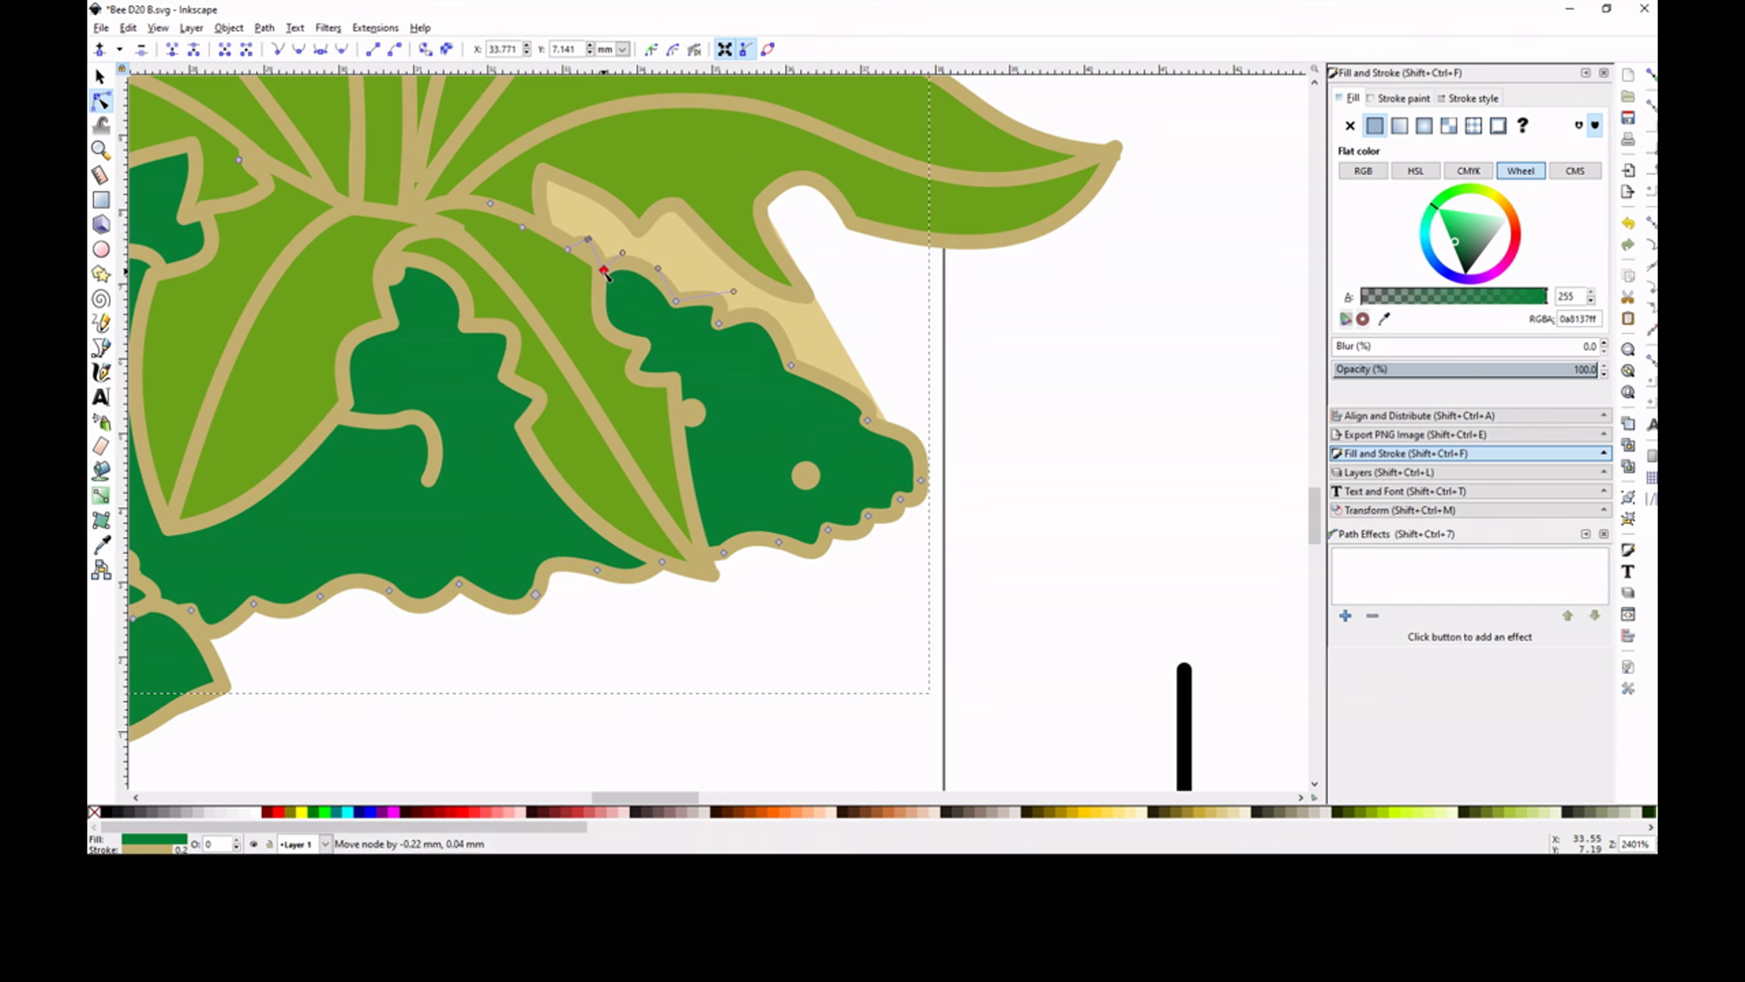
Place additional white clover blossoms and a small dot on the newly green ground around the dandelion.
scroll(613, 263, down, 4)
key(s)
click(688, 395)
click(872, 395)
click(521, 409)
key(alt+o)
key(Escape)
click(962, 443)
click(1038, 427)
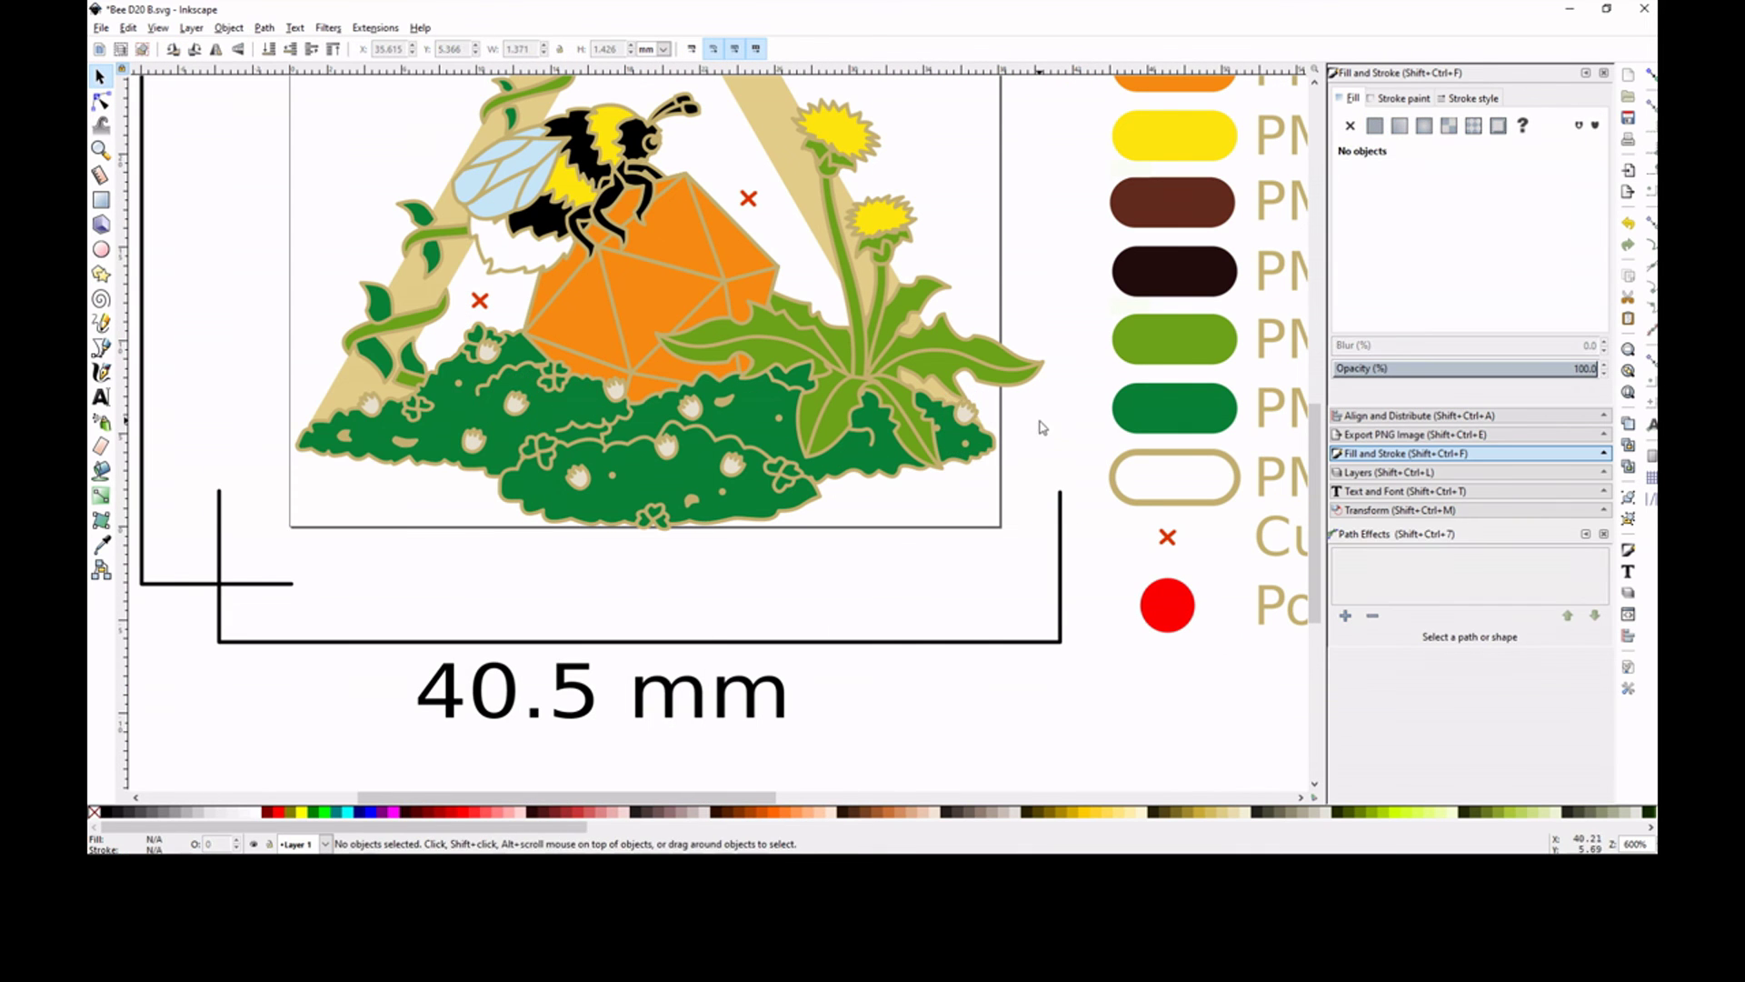
key(minus)
right_click(745, 409)
key(Escape)
click(832, 518)
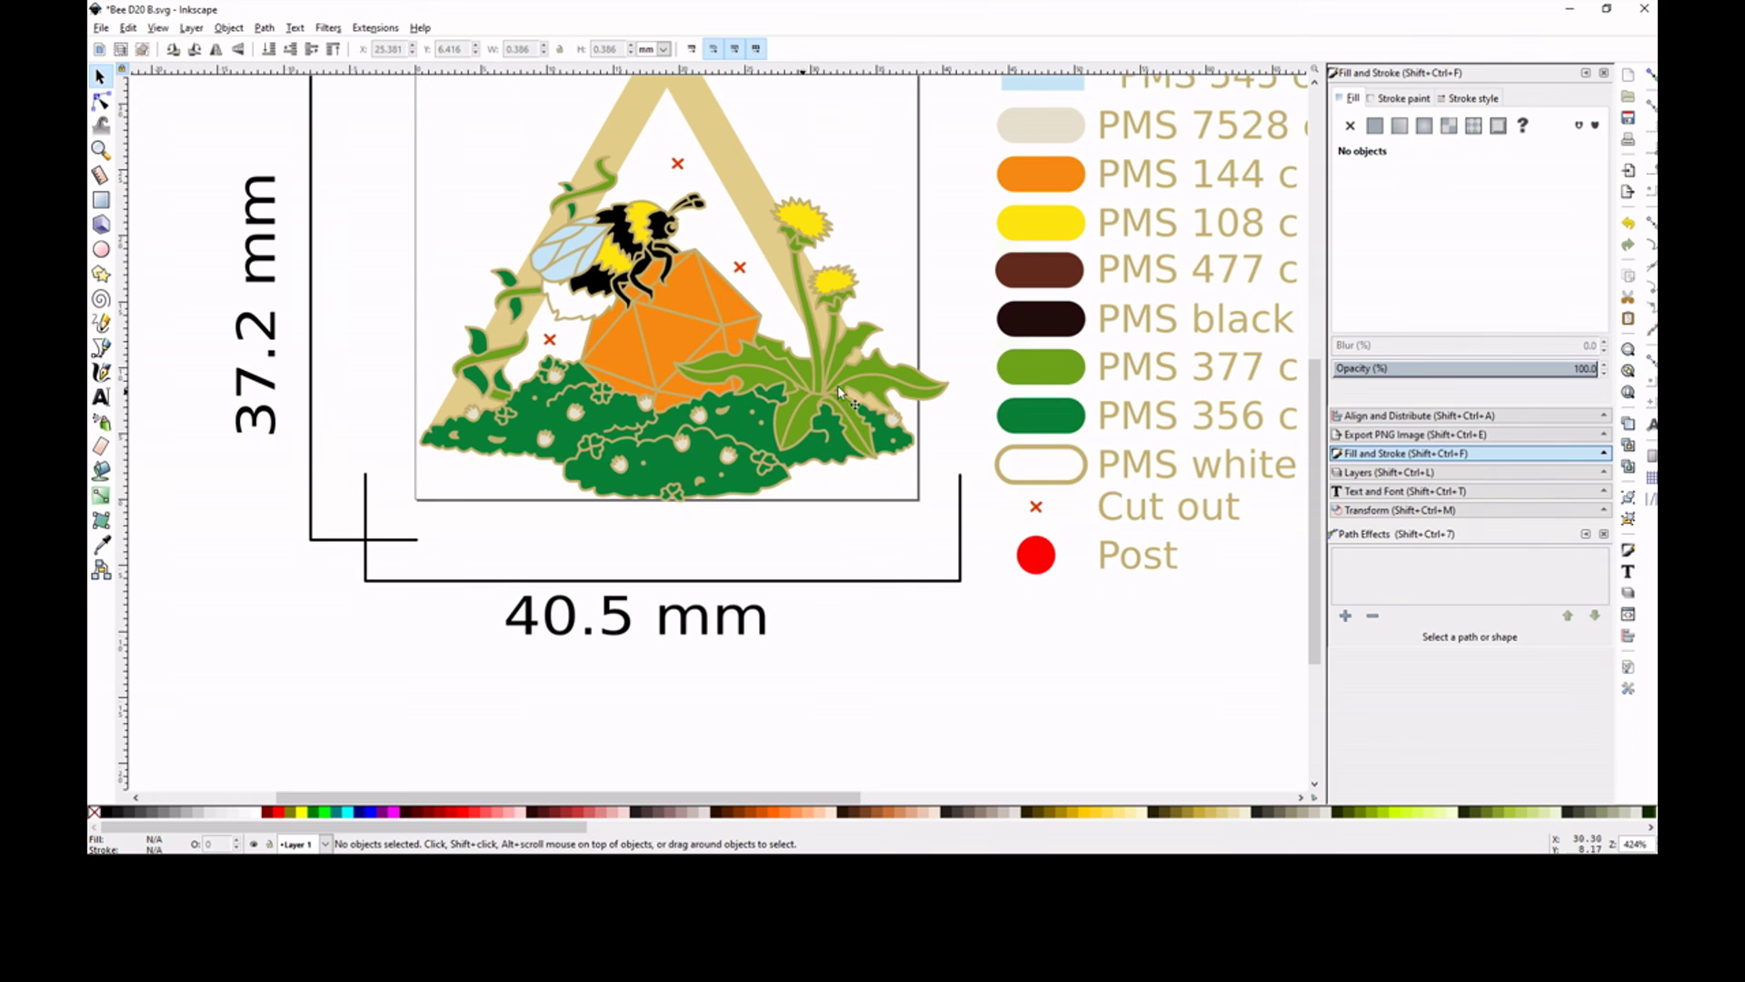
Reposition the bee's head, eye and antennae together against the yellow thorax band.
scroll(657, 235, up, 3)
drag(823, 95, 610, 282)
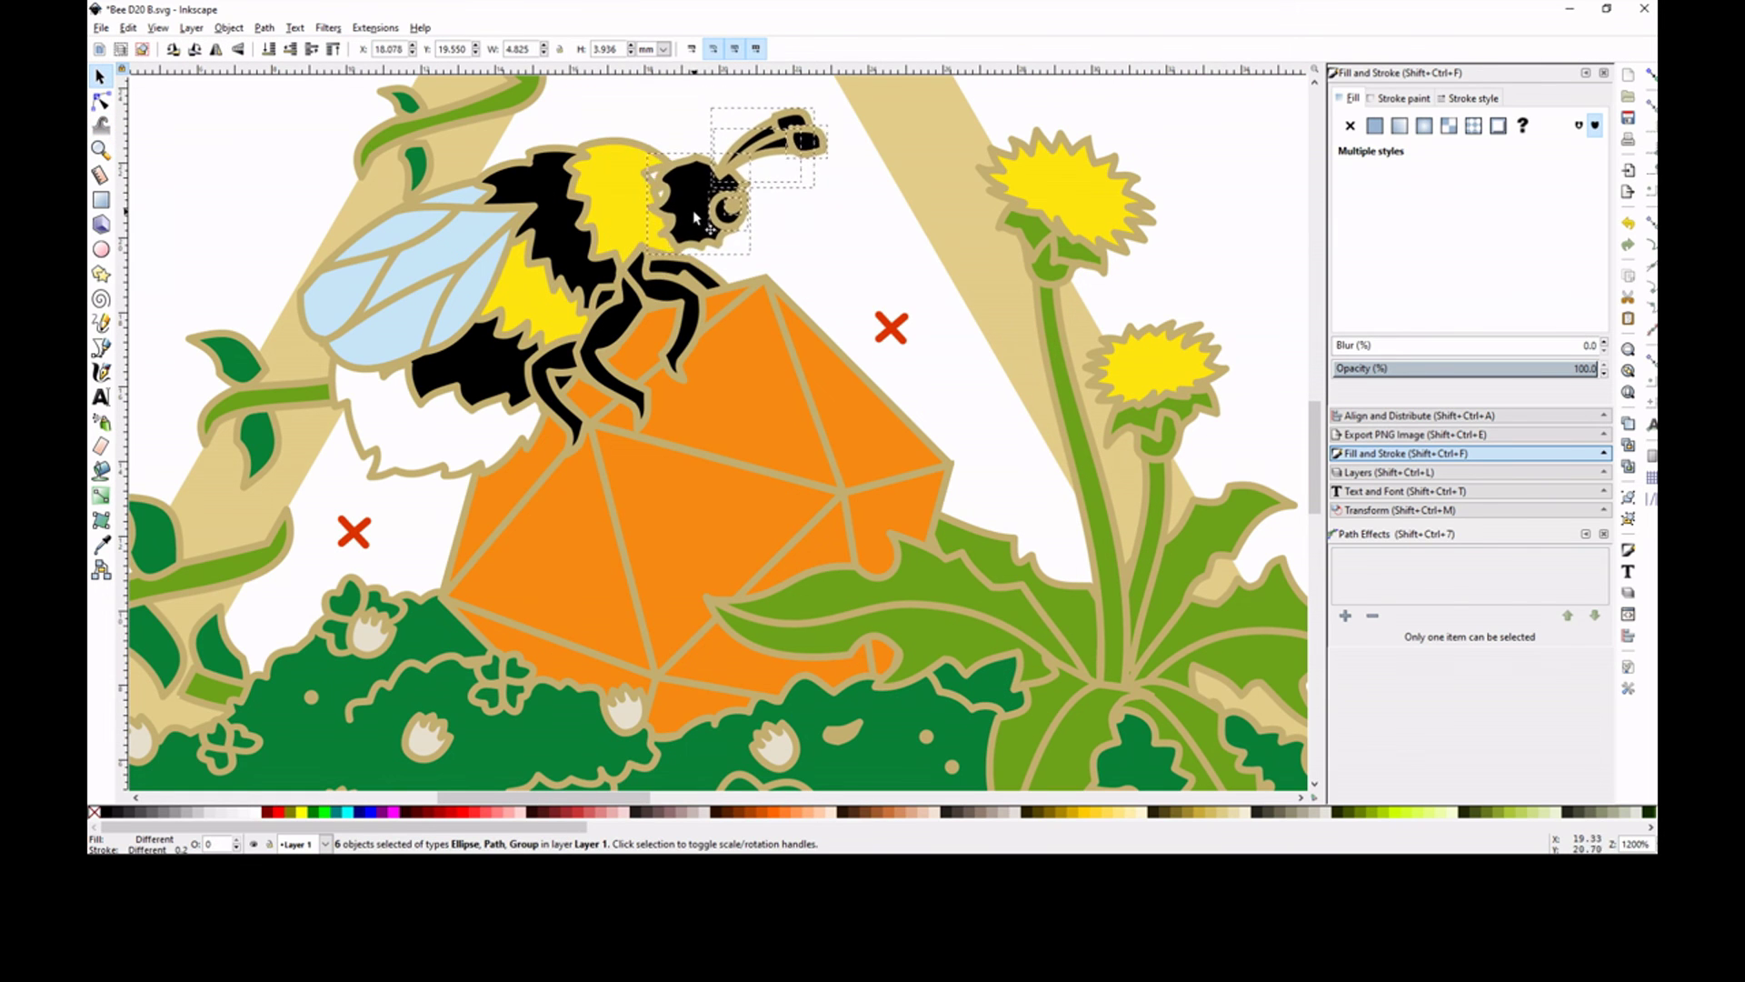
key(Escape)
key(minus)
key(minus)
key(ctrl+shift+z)
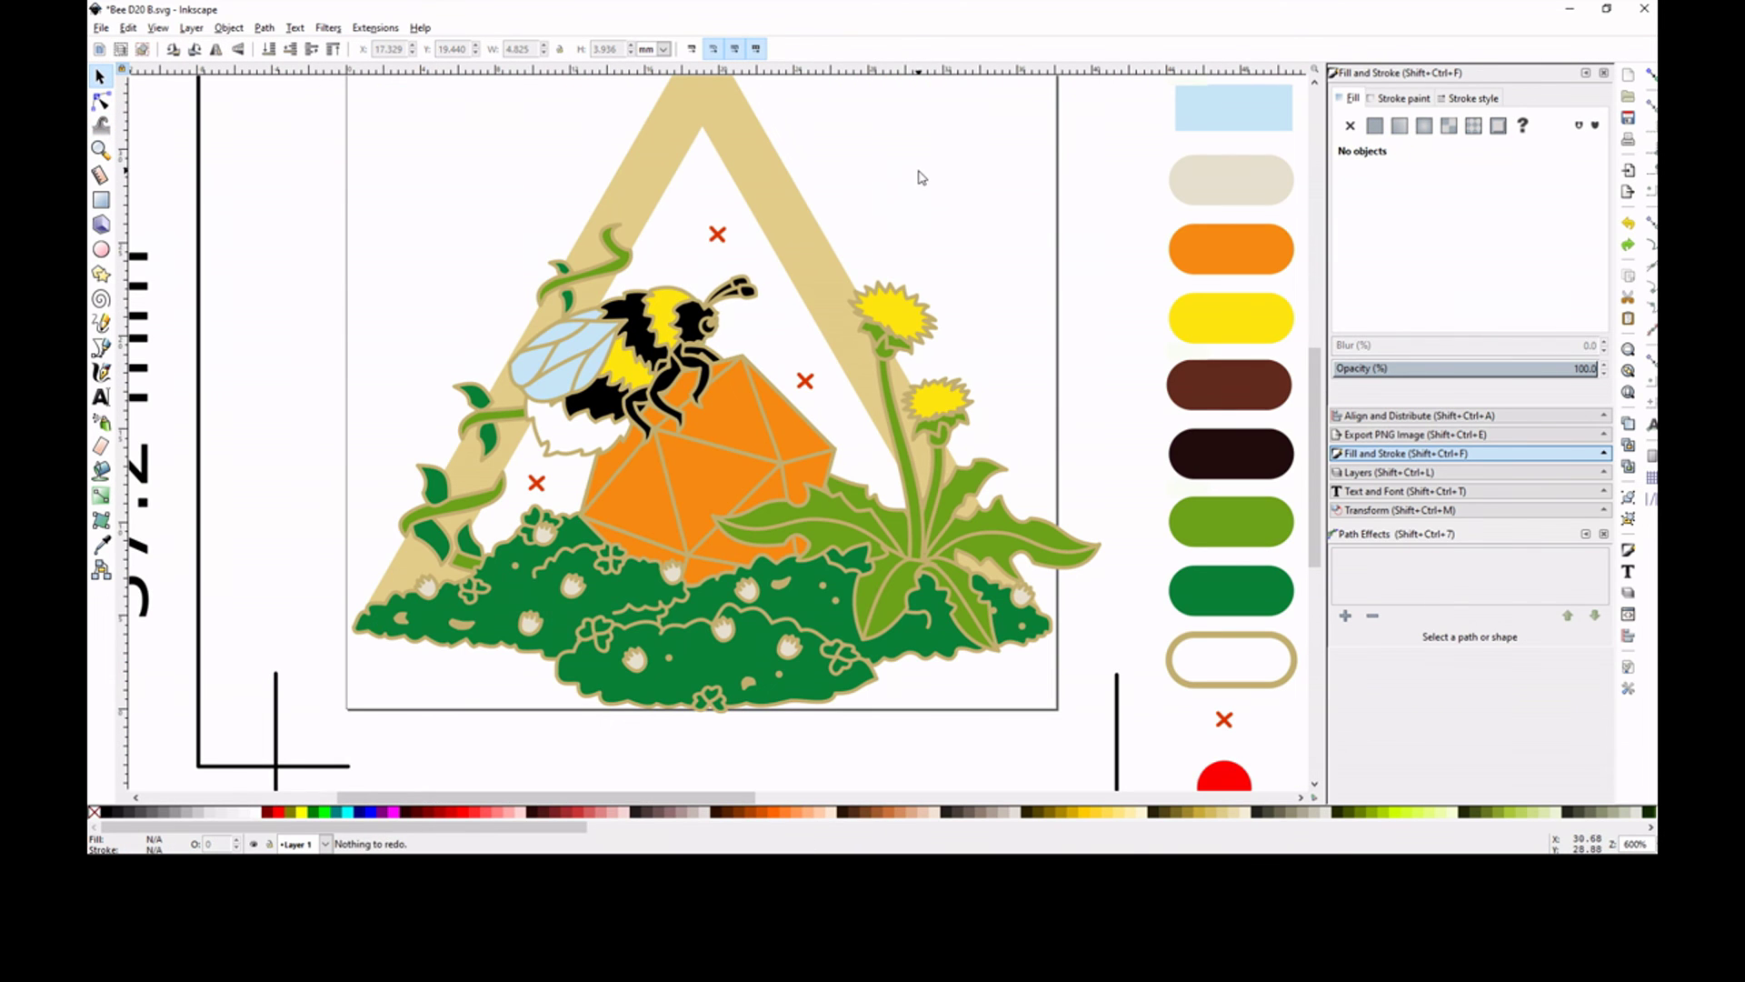
click(657, 273)
key(Escape)
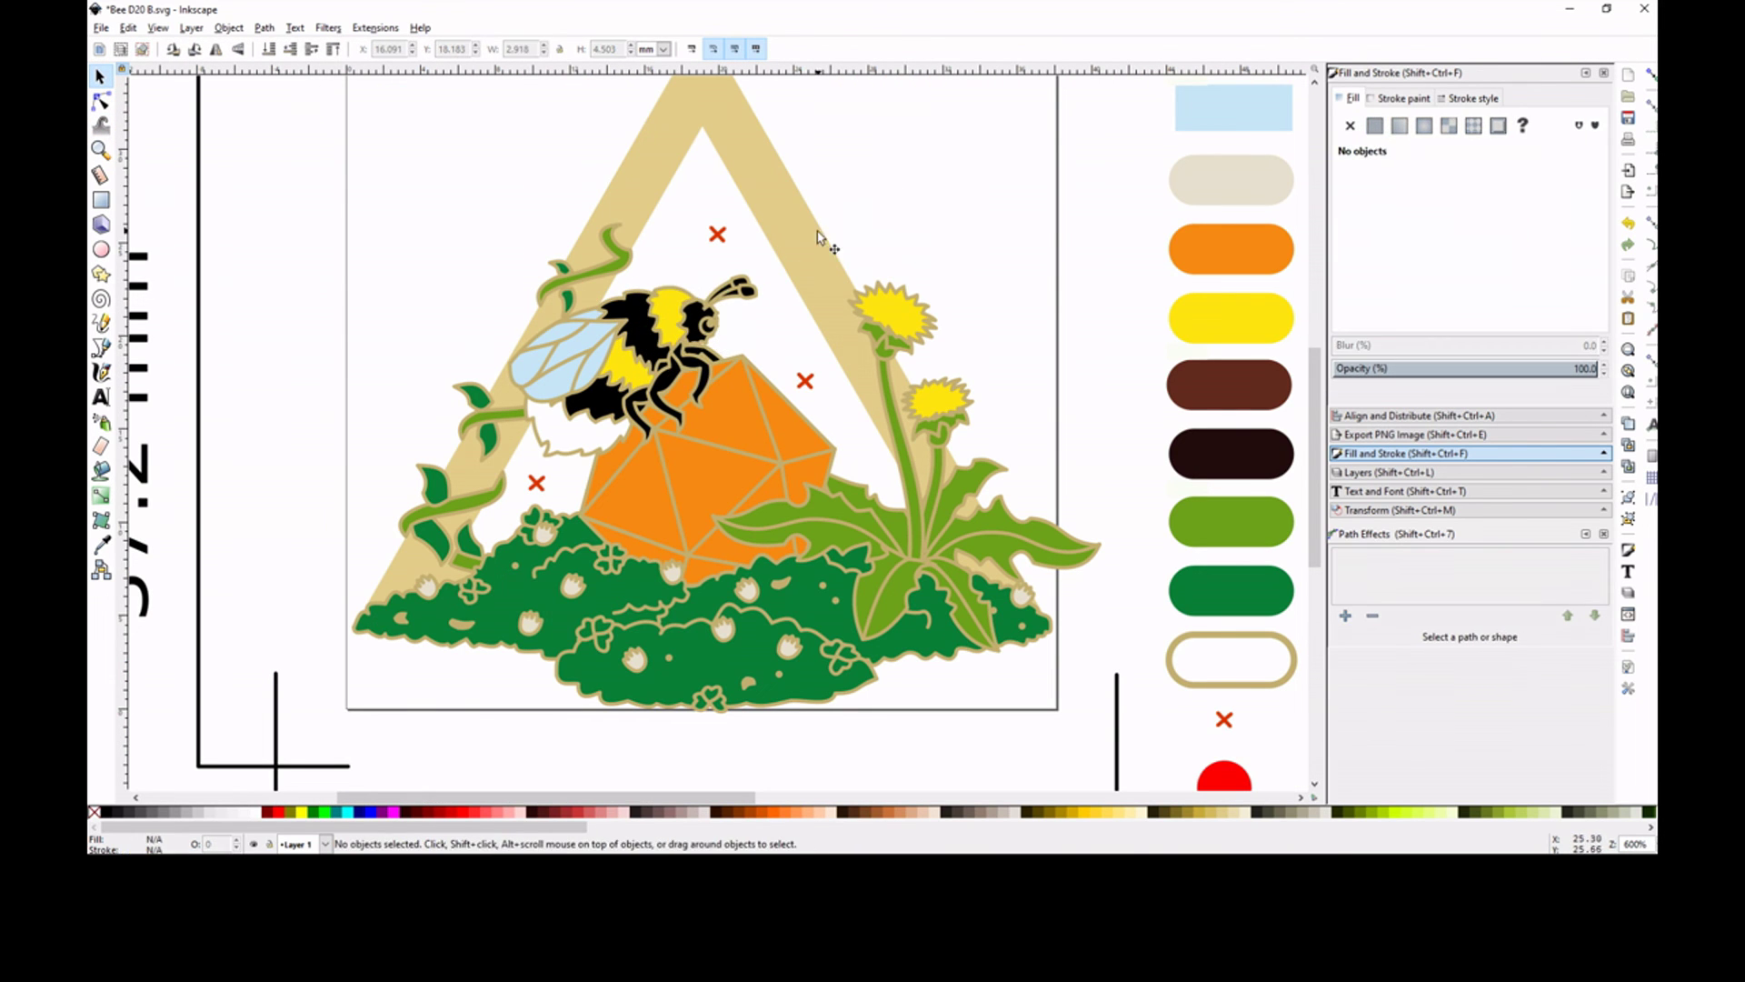
Adjust the nodes along the top of the black thorax band to refine the curve of the bee's back.
key(plus)
key(plus)
key(plus)
key(n)
click(627, 301)
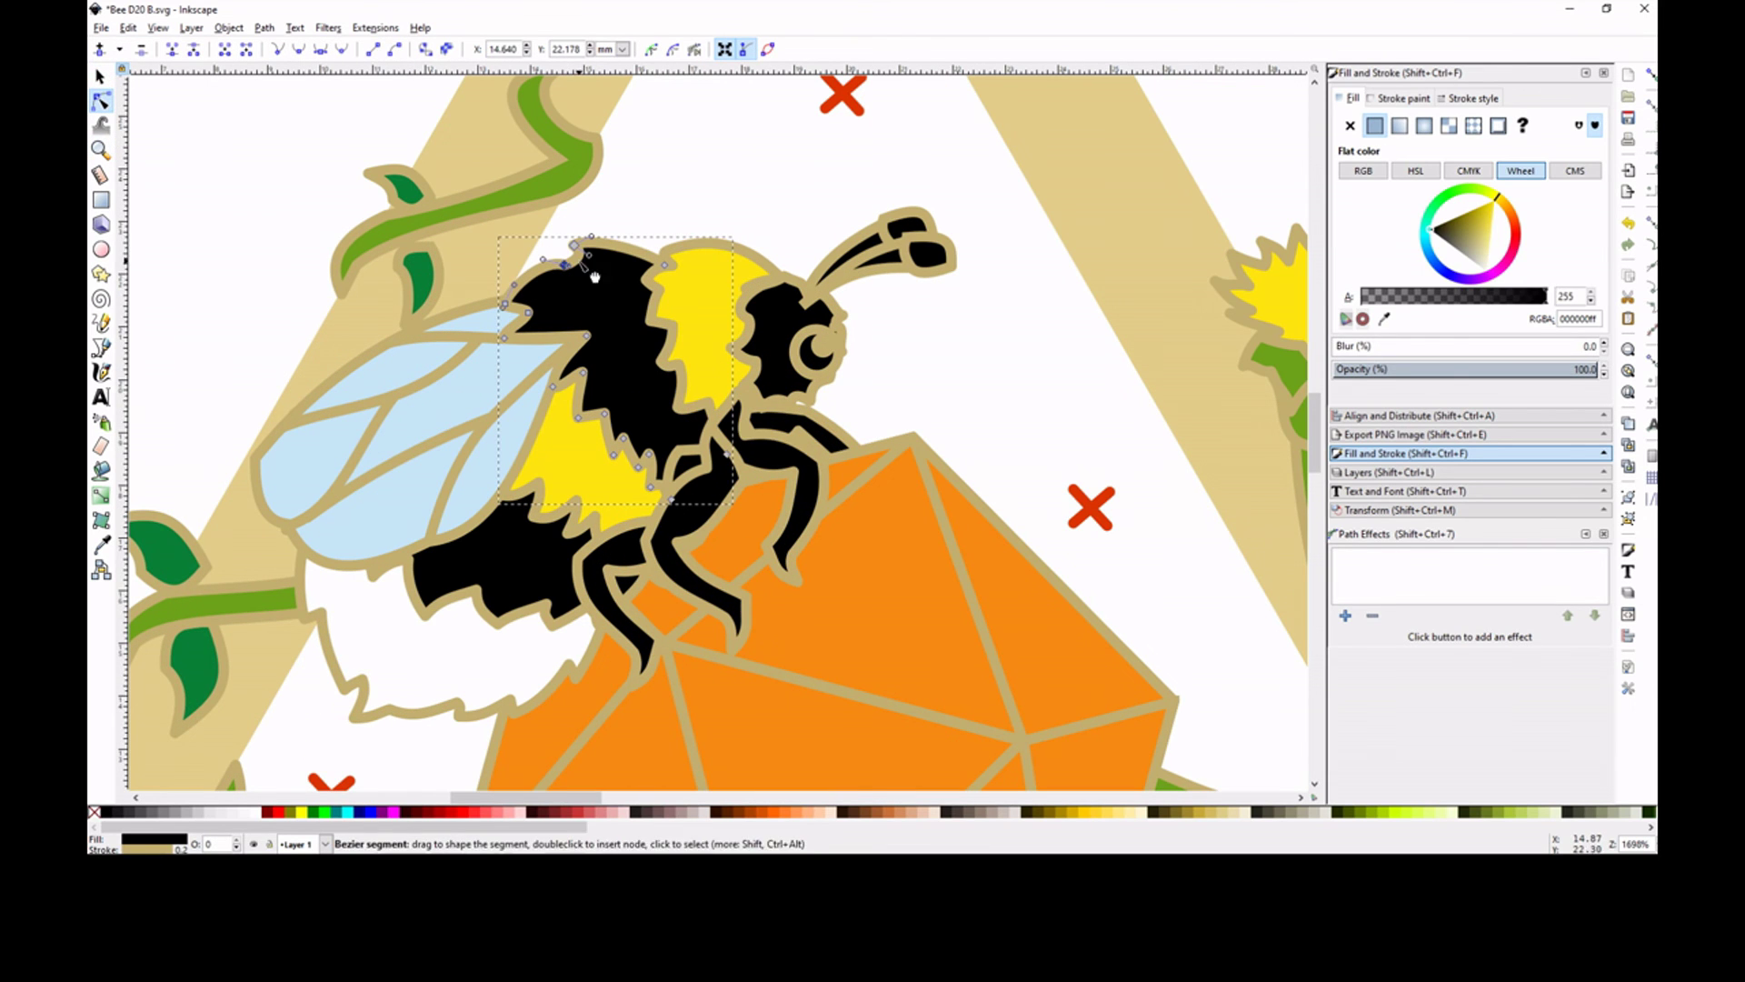
click(635, 203)
Reshape the yellow thorax band's top nodes so that its upper edge continues the curve of the back.
click(699, 272)
click(709, 242)
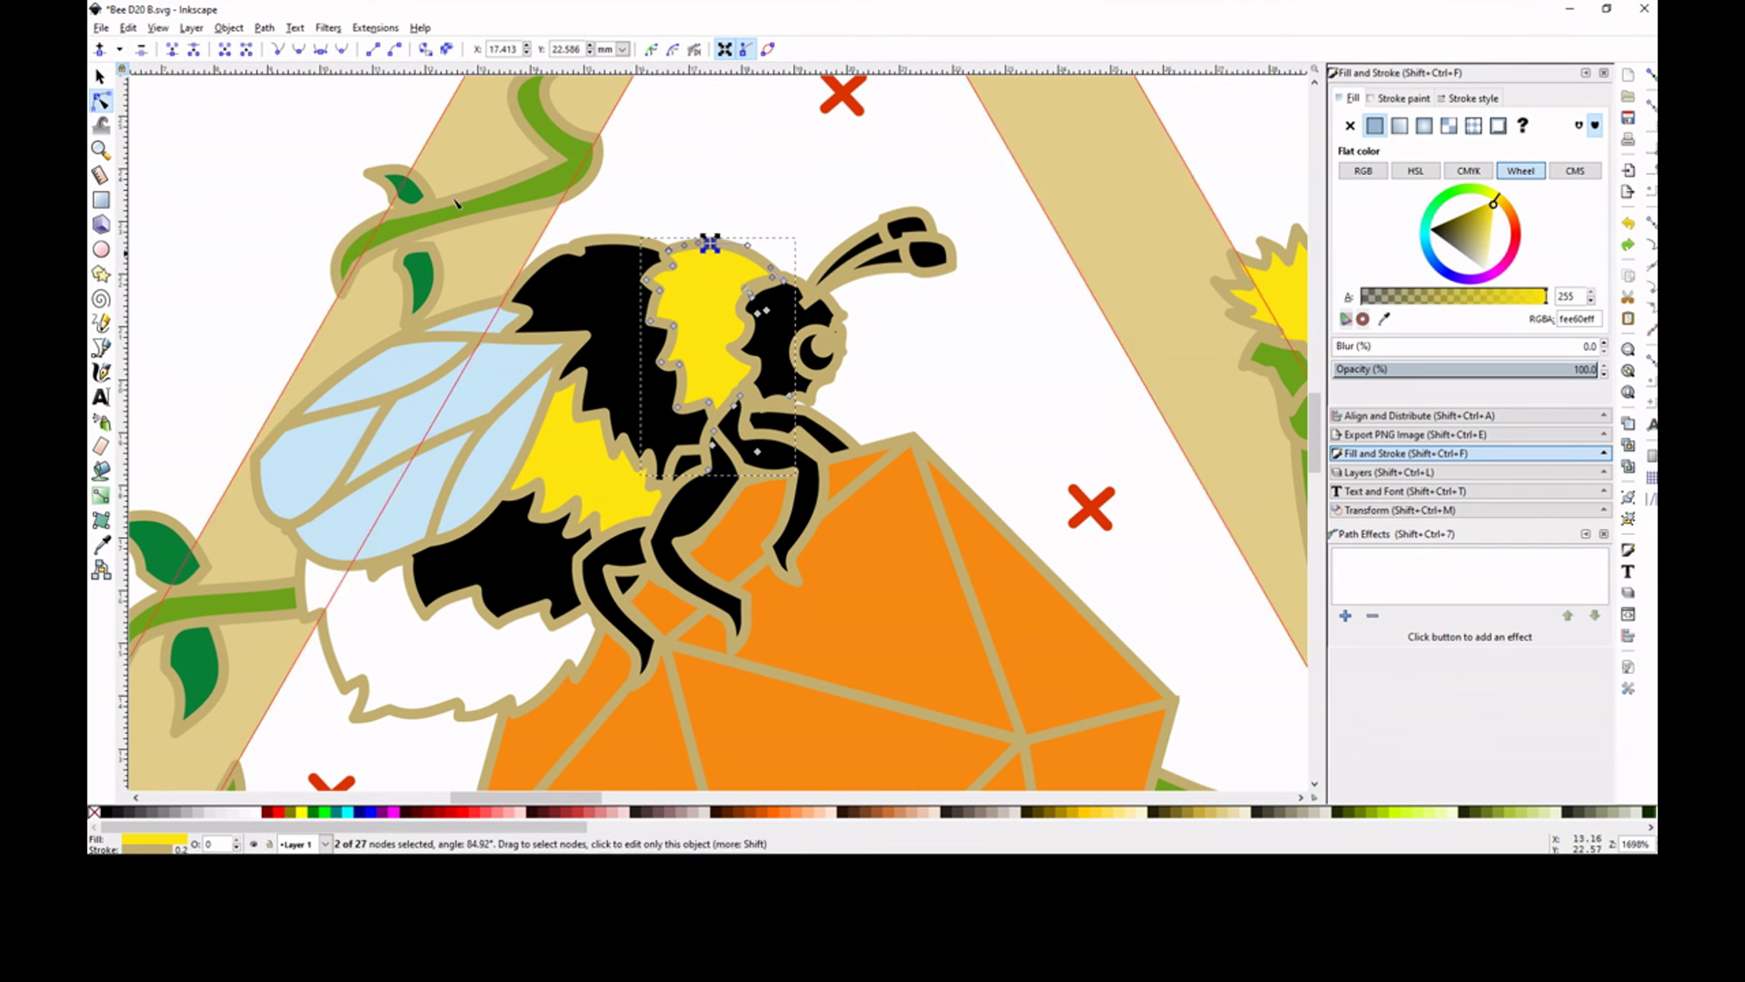
click(705, 202)
click(714, 265)
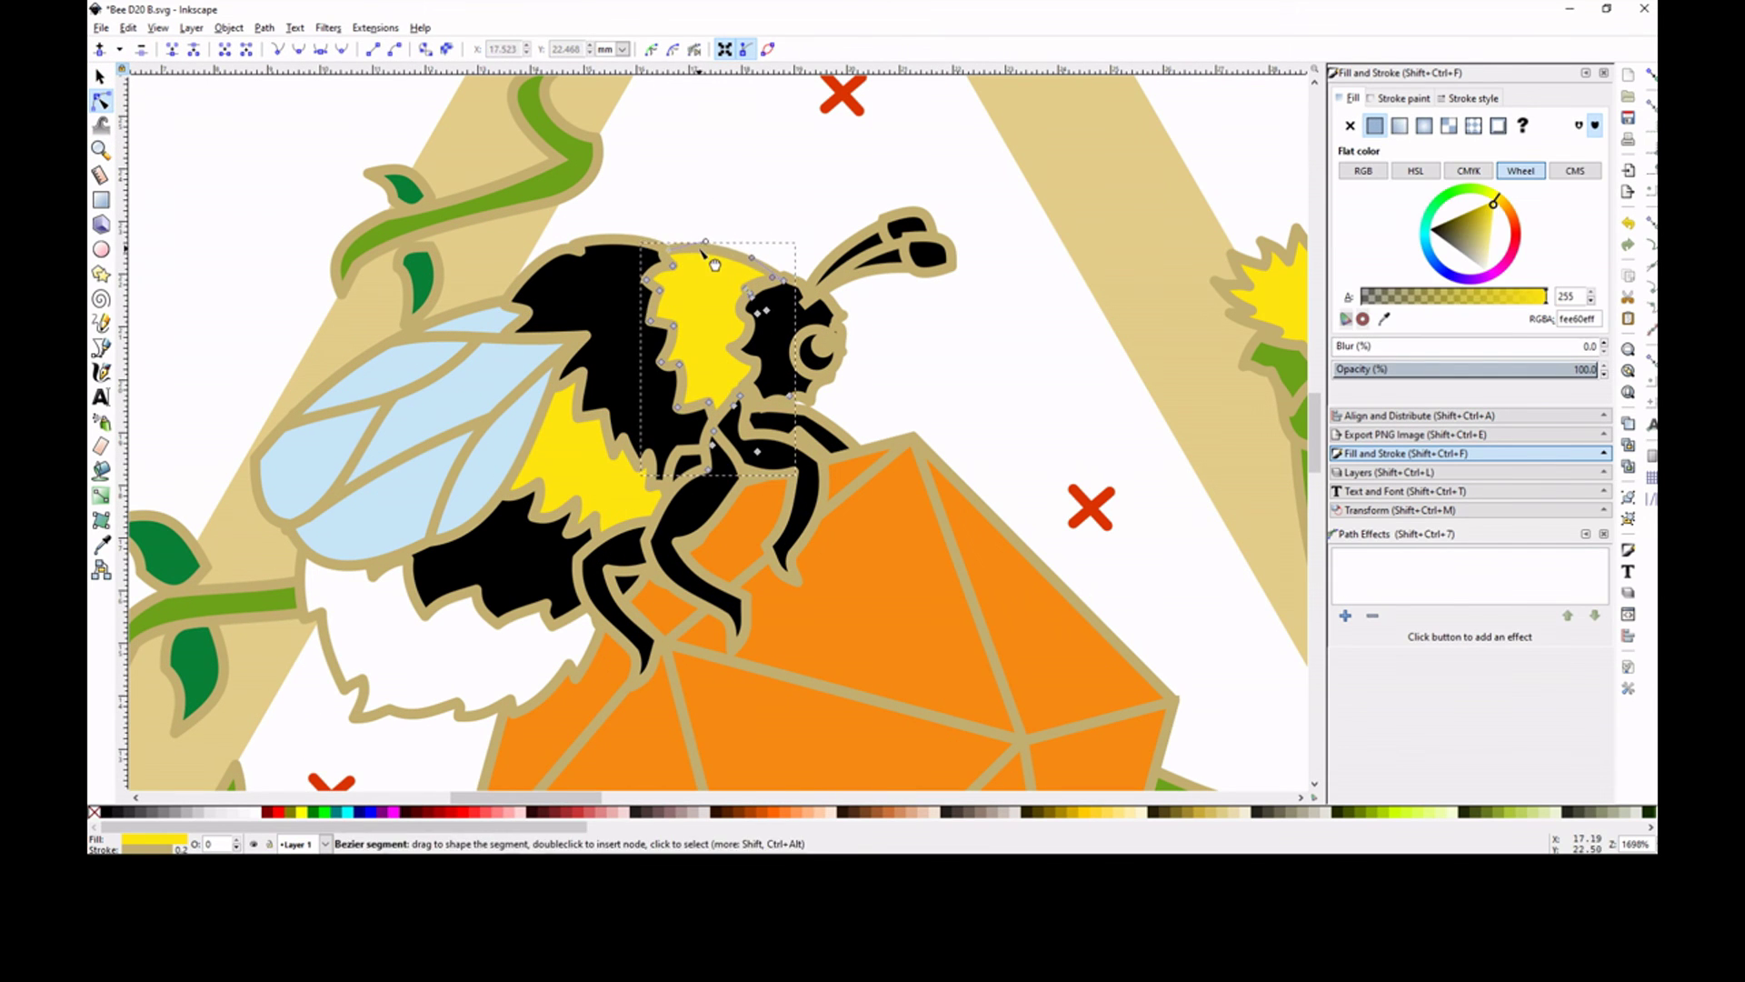
click(632, 282)
click(733, 188)
Nudge the bee's head toward the thorax and adjust its outline nodes where it meets the yellow band.
key(minus)
key(minus)
key(minus)
click(100, 150)
triple_click(730, 377)
click(101, 76)
drag(700, 421, 683, 412)
click(764, 440)
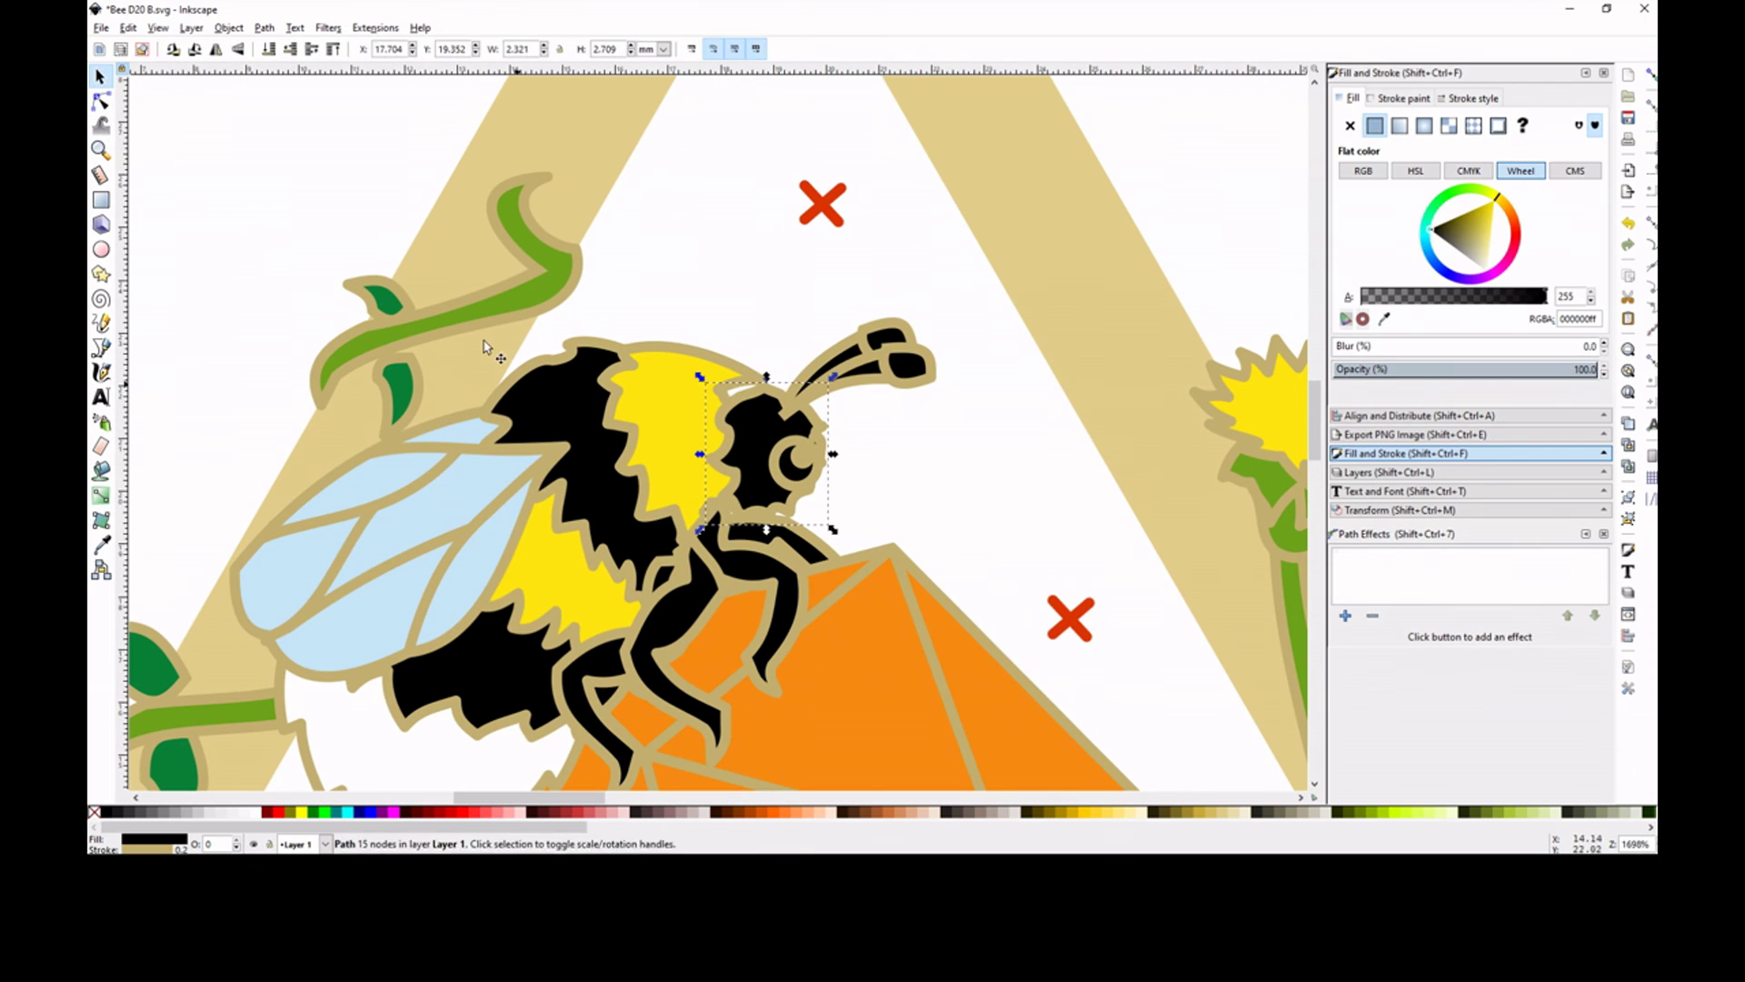
key(n)
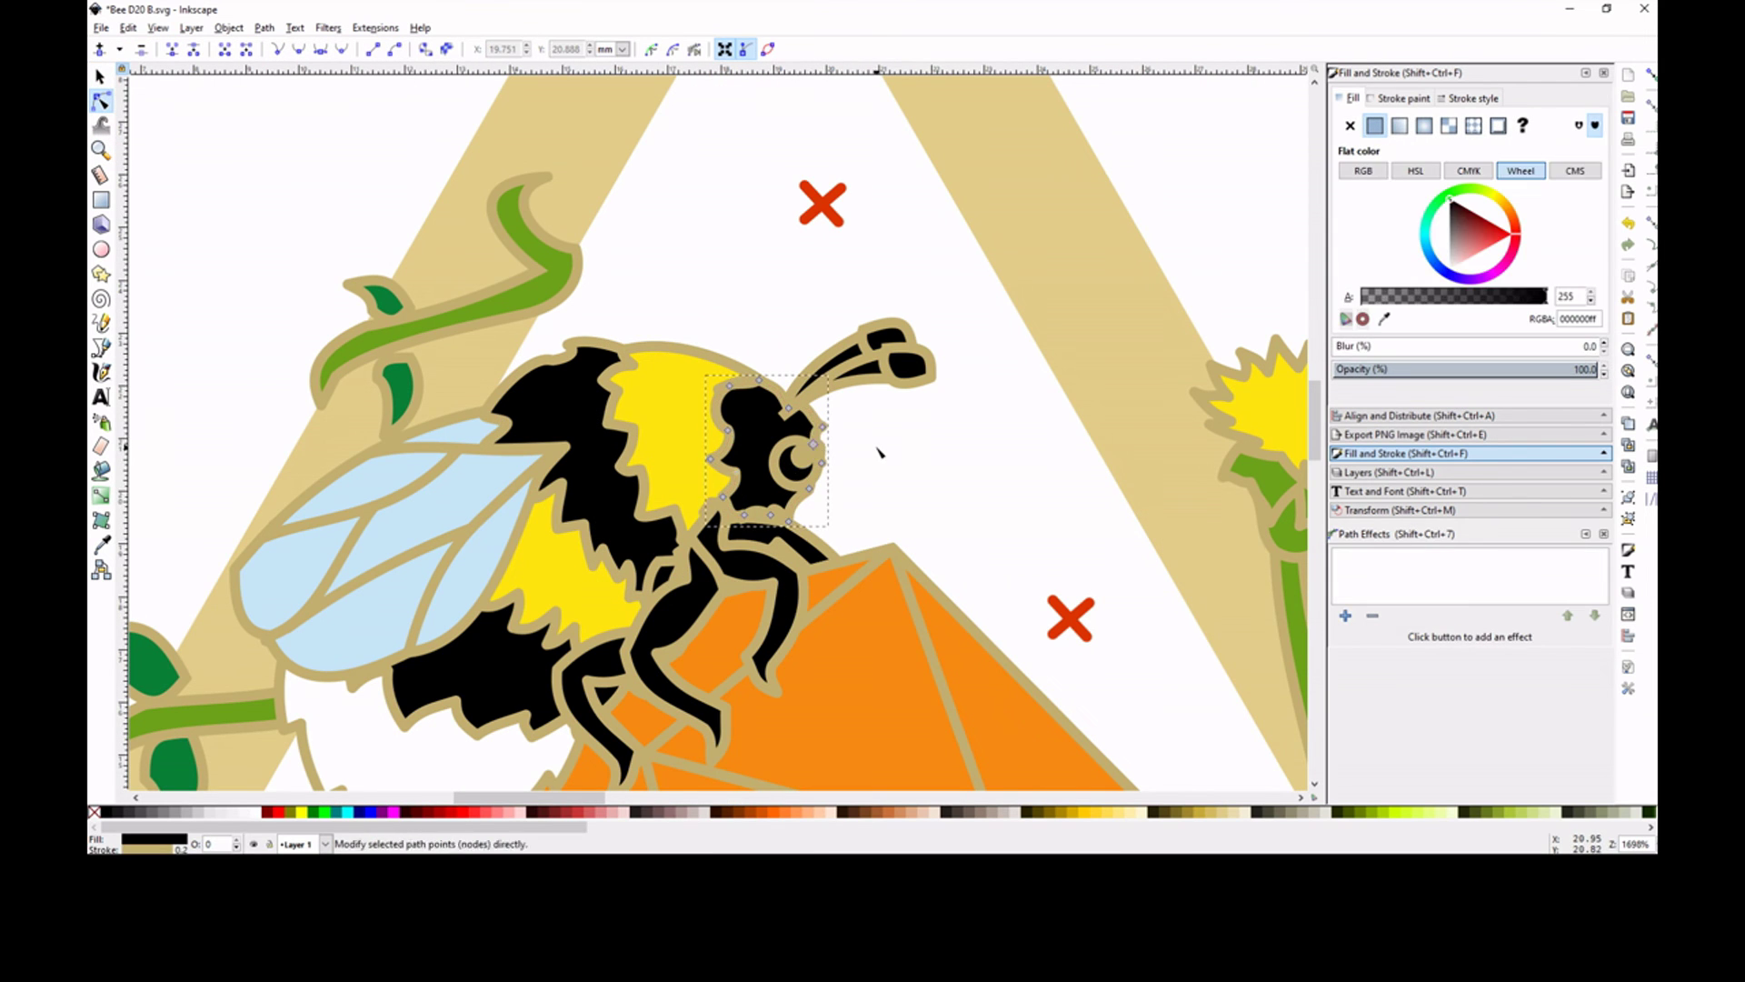
click(878, 452)
Refine the tuft at the top of the black thorax band by editing its nodes.
key(minus)
key(minus)
key(minus)
key(minus)
key(minus)
click(101, 150)
triple_click(680, 436)
click(681, 436)
click(101, 101)
click(738, 373)
click(773, 305)
Move the wing group off the bee, flatten and rotate it to about 8 by 4.7 mm, and place it back on the thorax.
click(101, 76)
click(583, 465)
drag(583, 463, 283, 350)
click(307, 358)
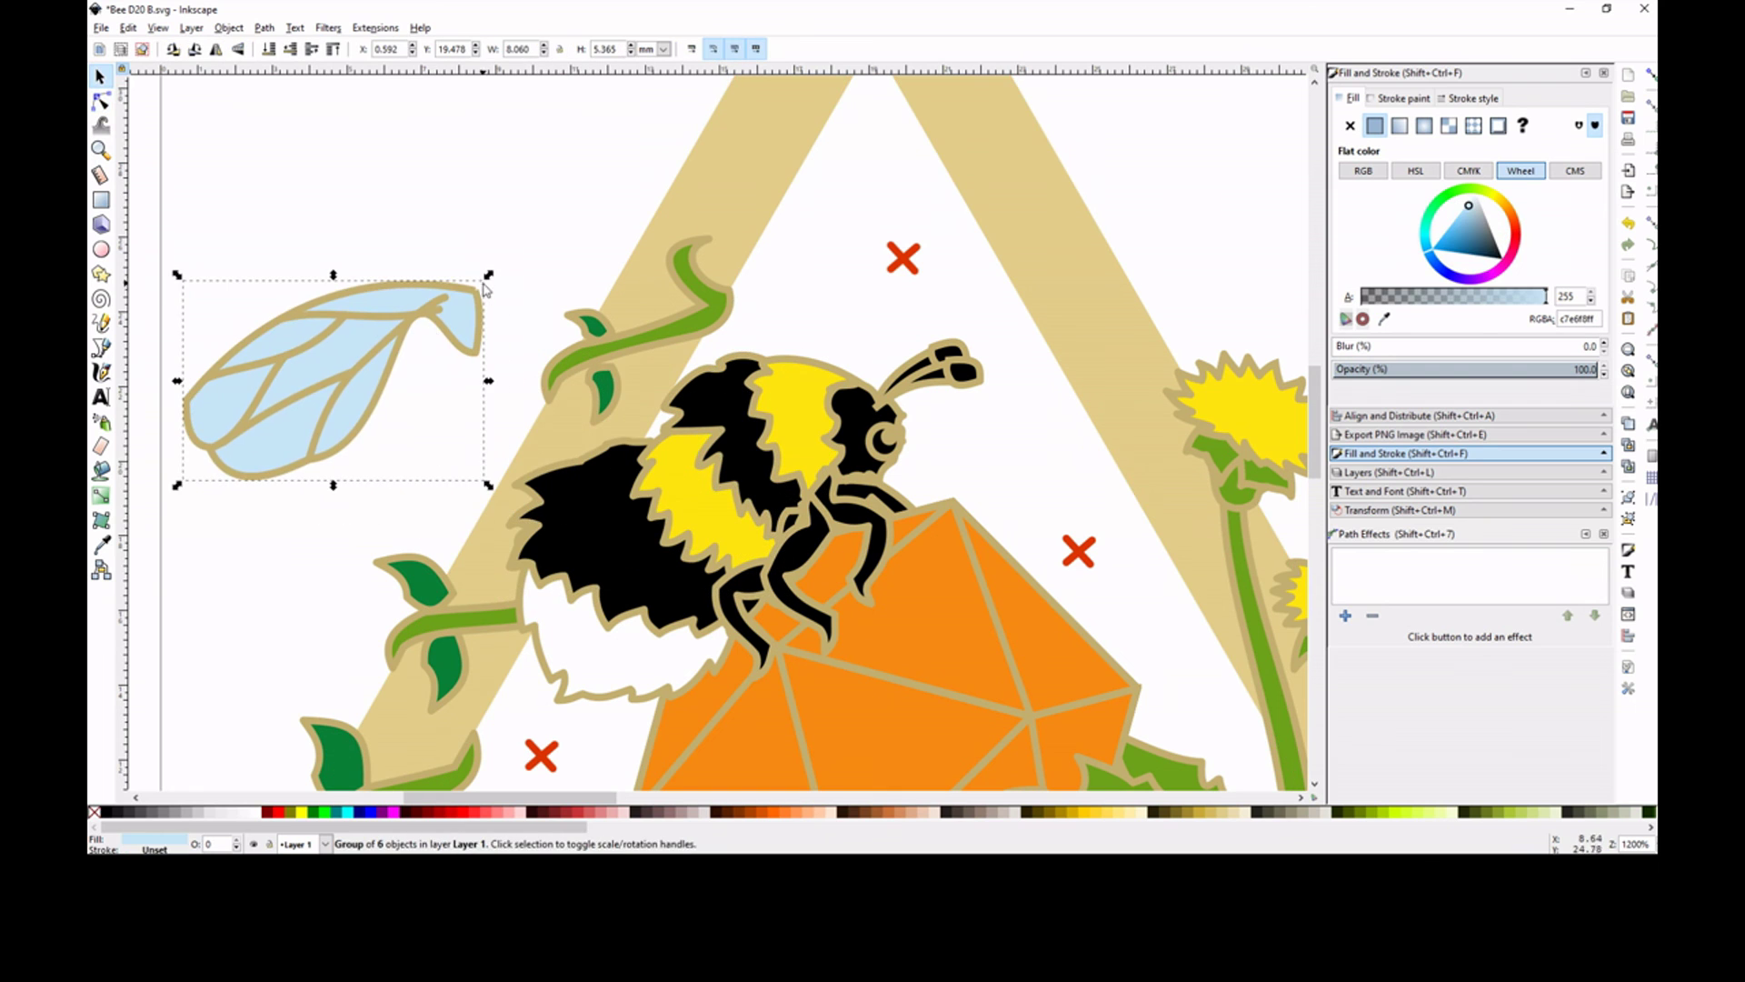
drag(485, 283, 499, 298)
click(363, 293)
drag(331, 368, 331, 334)
click(364, 282)
drag(489, 218, 441, 220)
drag(335, 299, 631, 436)
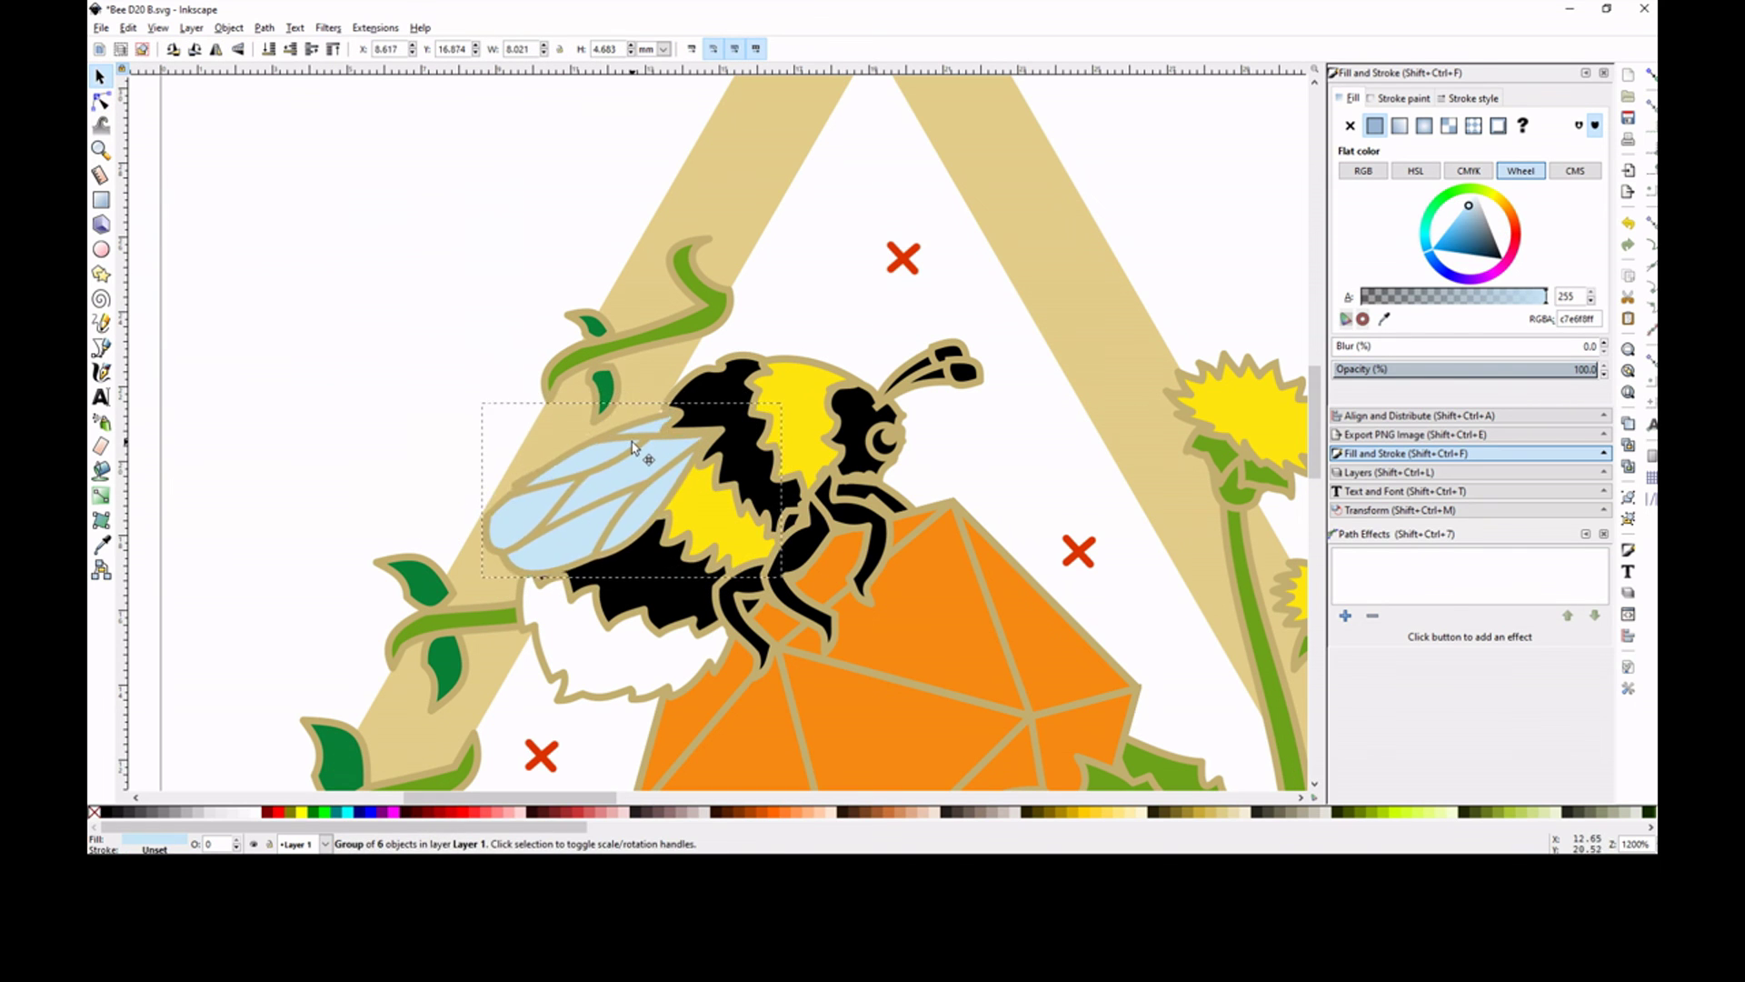
click(370, 393)
Compare the previous and new wing versions on the whole pin by undoing and redoing the latest wing edits.
key(minus)
key(minus)
key(ctrl+z)
key(ctrl+z)
key(ctrl+z)
key(ctrl+z)
key(ctrl+z)
key(ctrl+shift+z)
key(ctrl+shift+z)
key(ctrl+shift+z)
key(ctrl+shift+z)
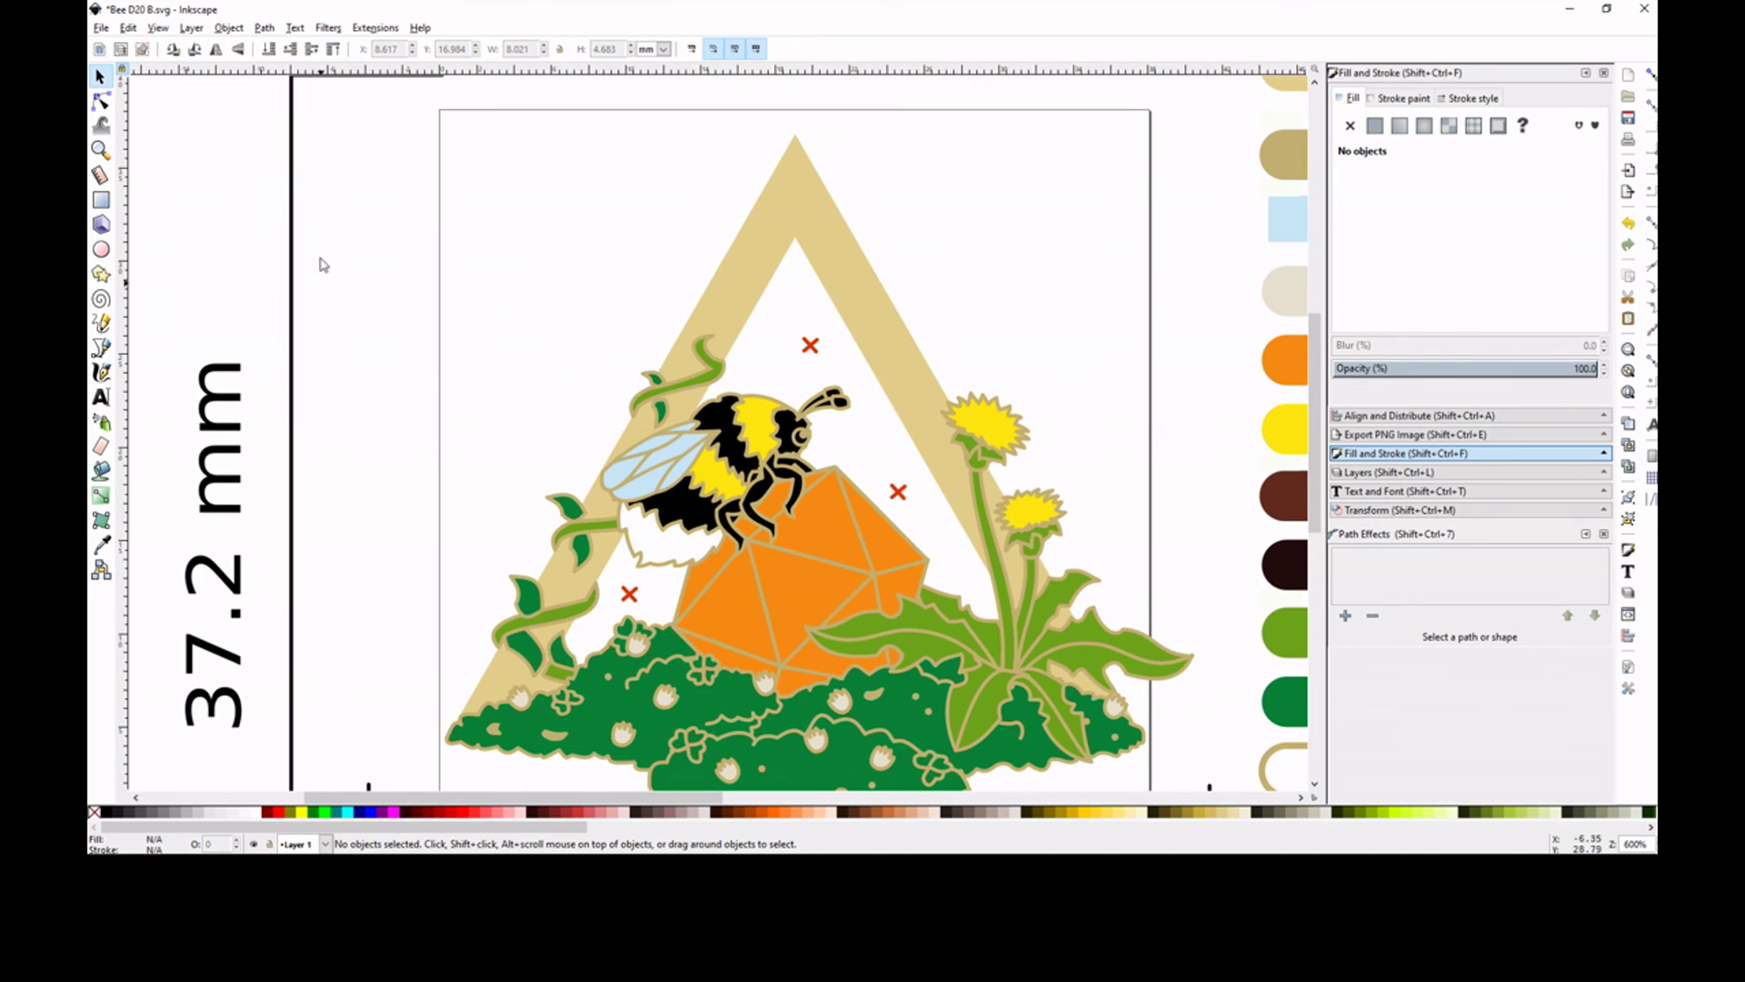
Pull in the rear tip of the lower black abdomen band beneath the wing by moving its outline node.
key(plus)
key(plus)
key(plus)
key(n)
click(623, 416)
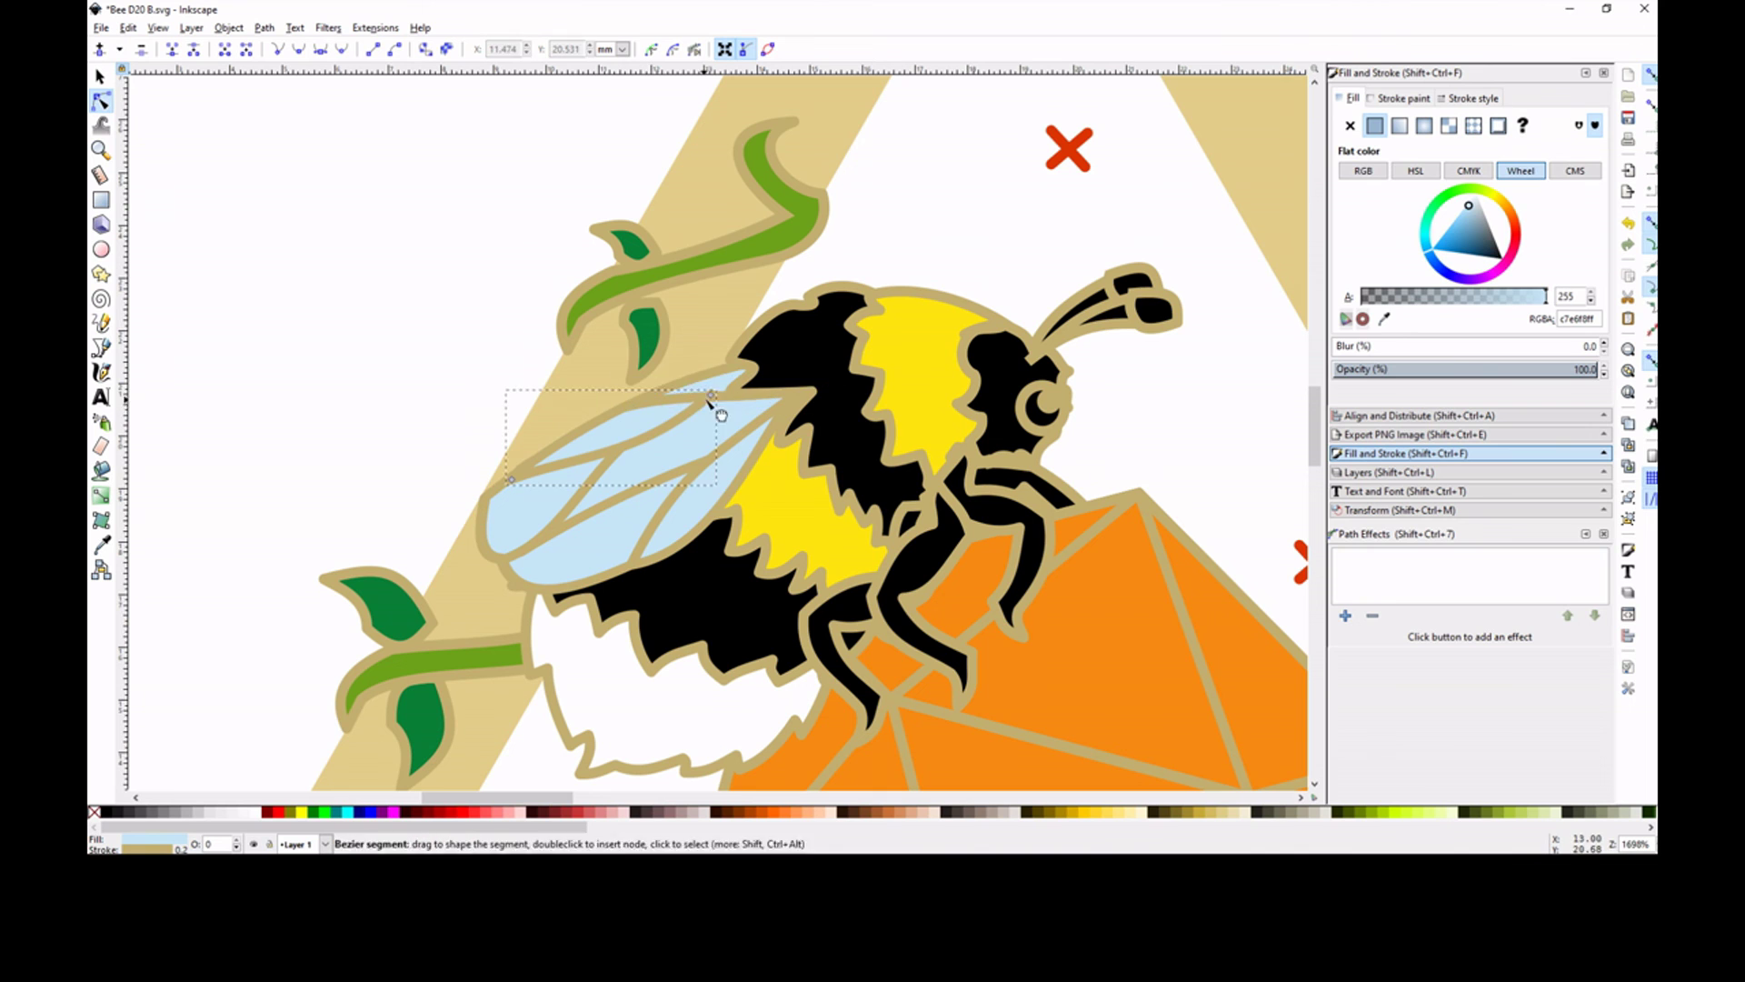
click(486, 498)
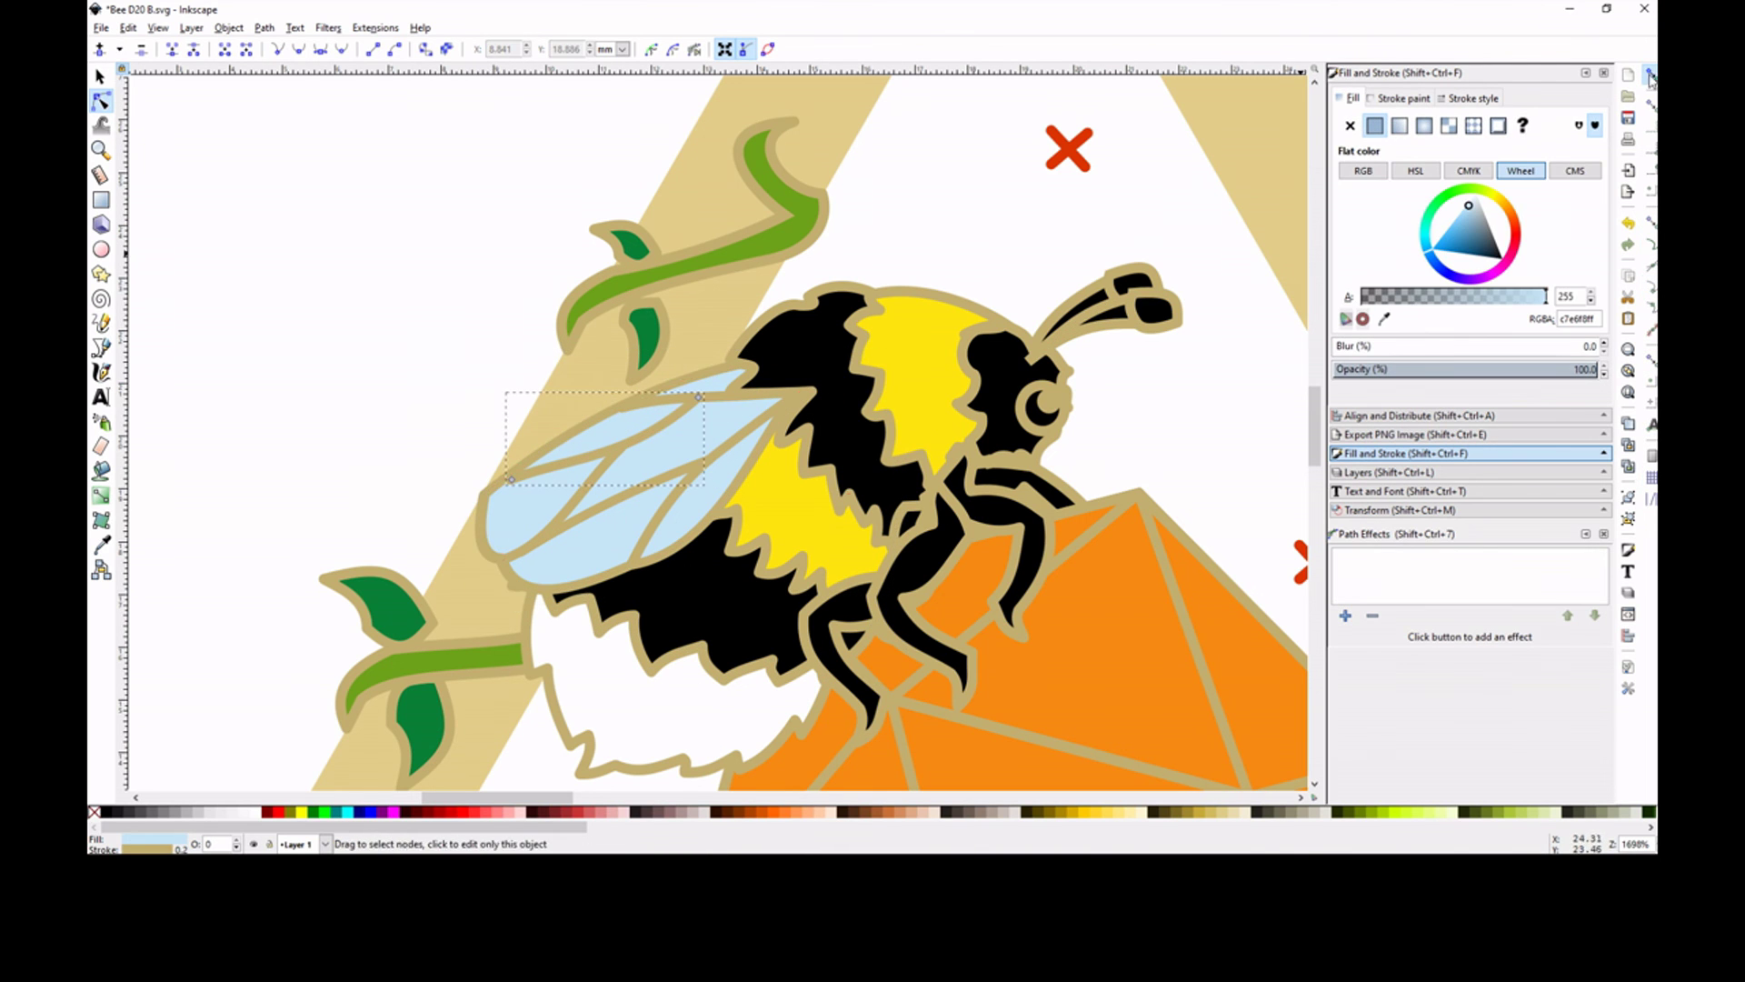
click(576, 618)
drag(556, 612, 583, 589)
key(Escape)
key(Escape)
Nudge the lower edge of the bee's white tail section slightly upward.
key(minus)
key(minus)
key(F1)
click(695, 584)
drag(700, 612, 699, 598)
Refine the upper edge of the yellow thorax band into fur tufts by editing its outline nodes.
click(556, 358)
key(plus)
key(plus)
key(F2)
click(651, 410)
click(918, 387)
mouse_move(845, 366)
mouse_down()
mouse_move(854, 413)
mouse_move(837, 367)
mouse_up()
click(822, 401)
key(Escape)
key(Escape)
key(minus)
key(minus)
key(minus)
key(minus)
key(minus)
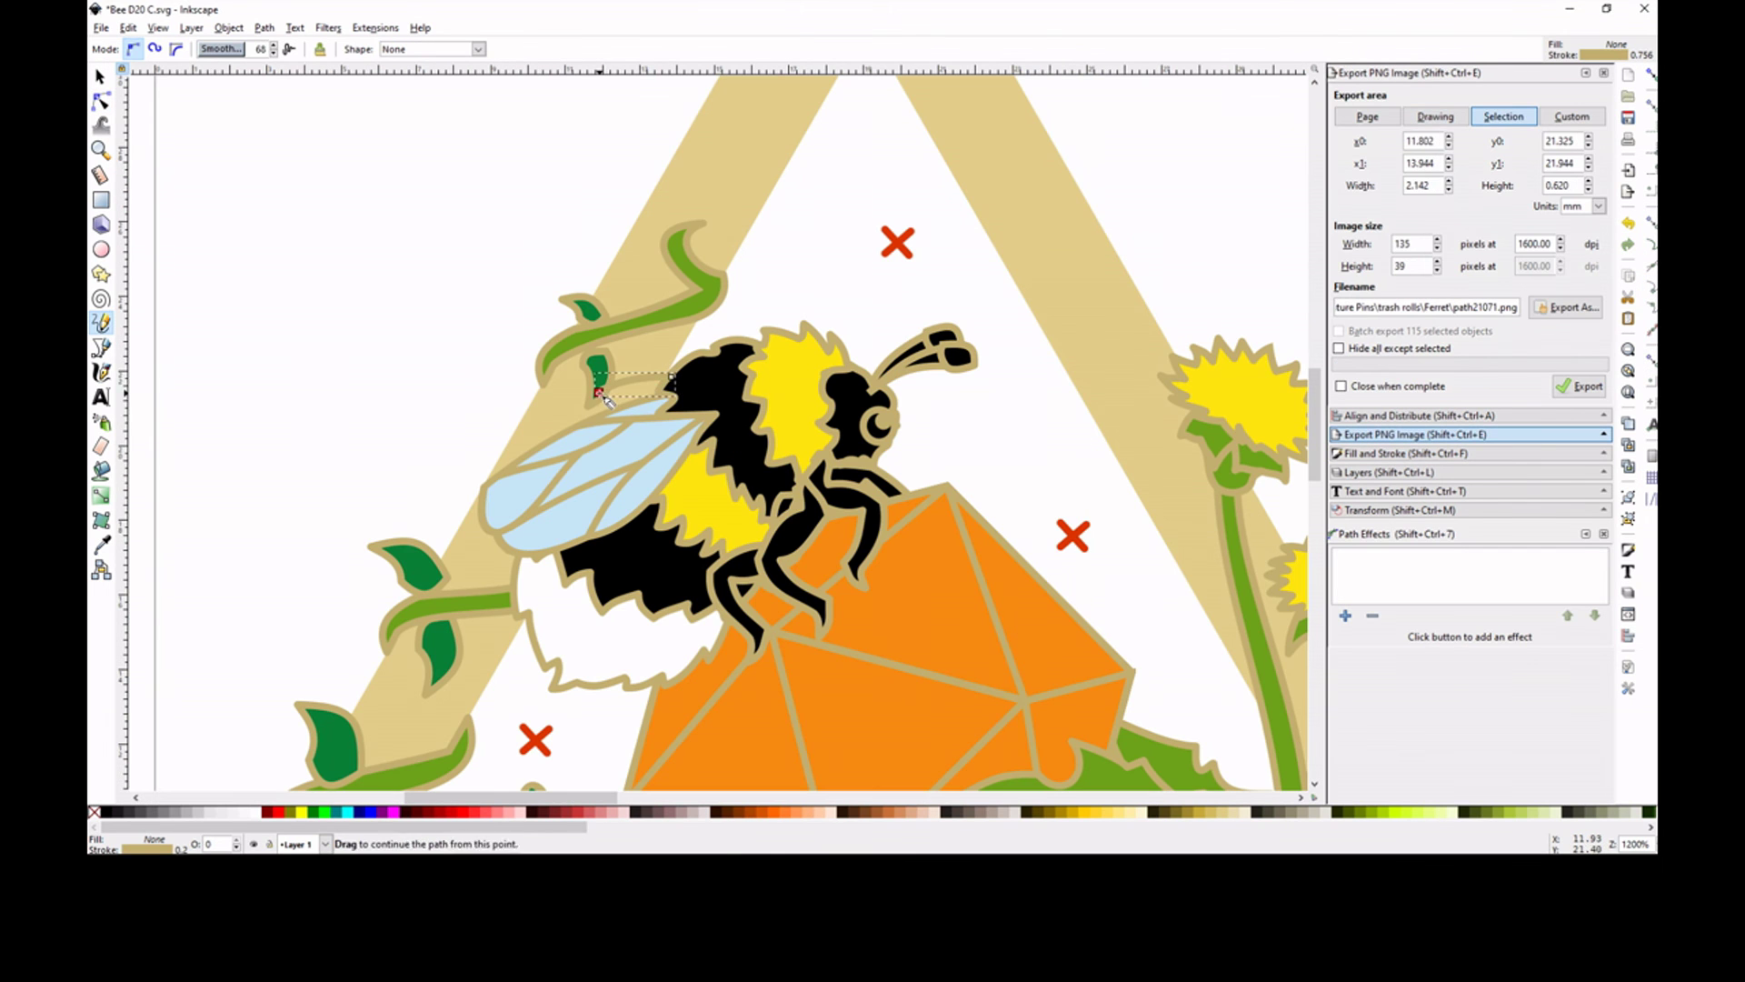
Fill the new abdomen segment above the wing with the yellow sampled from the thorax band.
key(ctrl+shift+f)
key(d)
click(791, 415)
key(d)
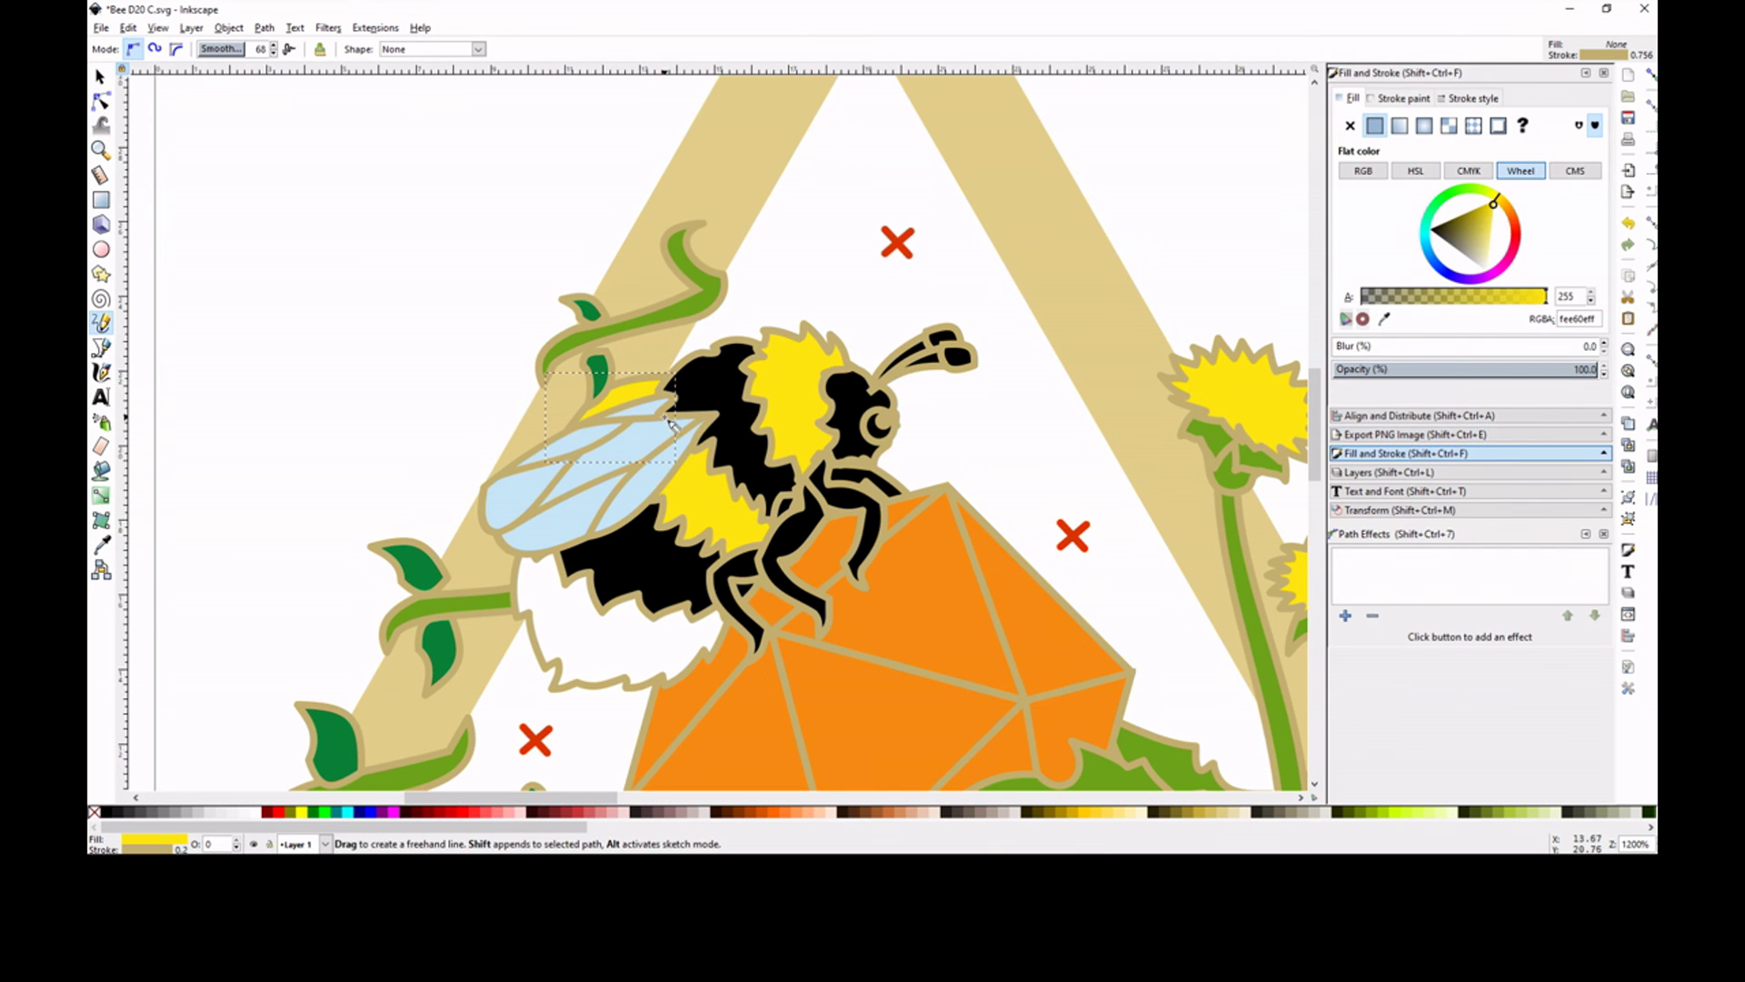
Draw a small abdomen segment behind the yellow one, fill it with the sampled black, and lower it beneath the wing.
mouse_move(592, 397)
mouse_down()
mouse_move(547, 424)
mouse_move(608, 413)
mouse_up()
click(1375, 125)
click(1383, 319)
click(718, 381)
key(Page_Down)
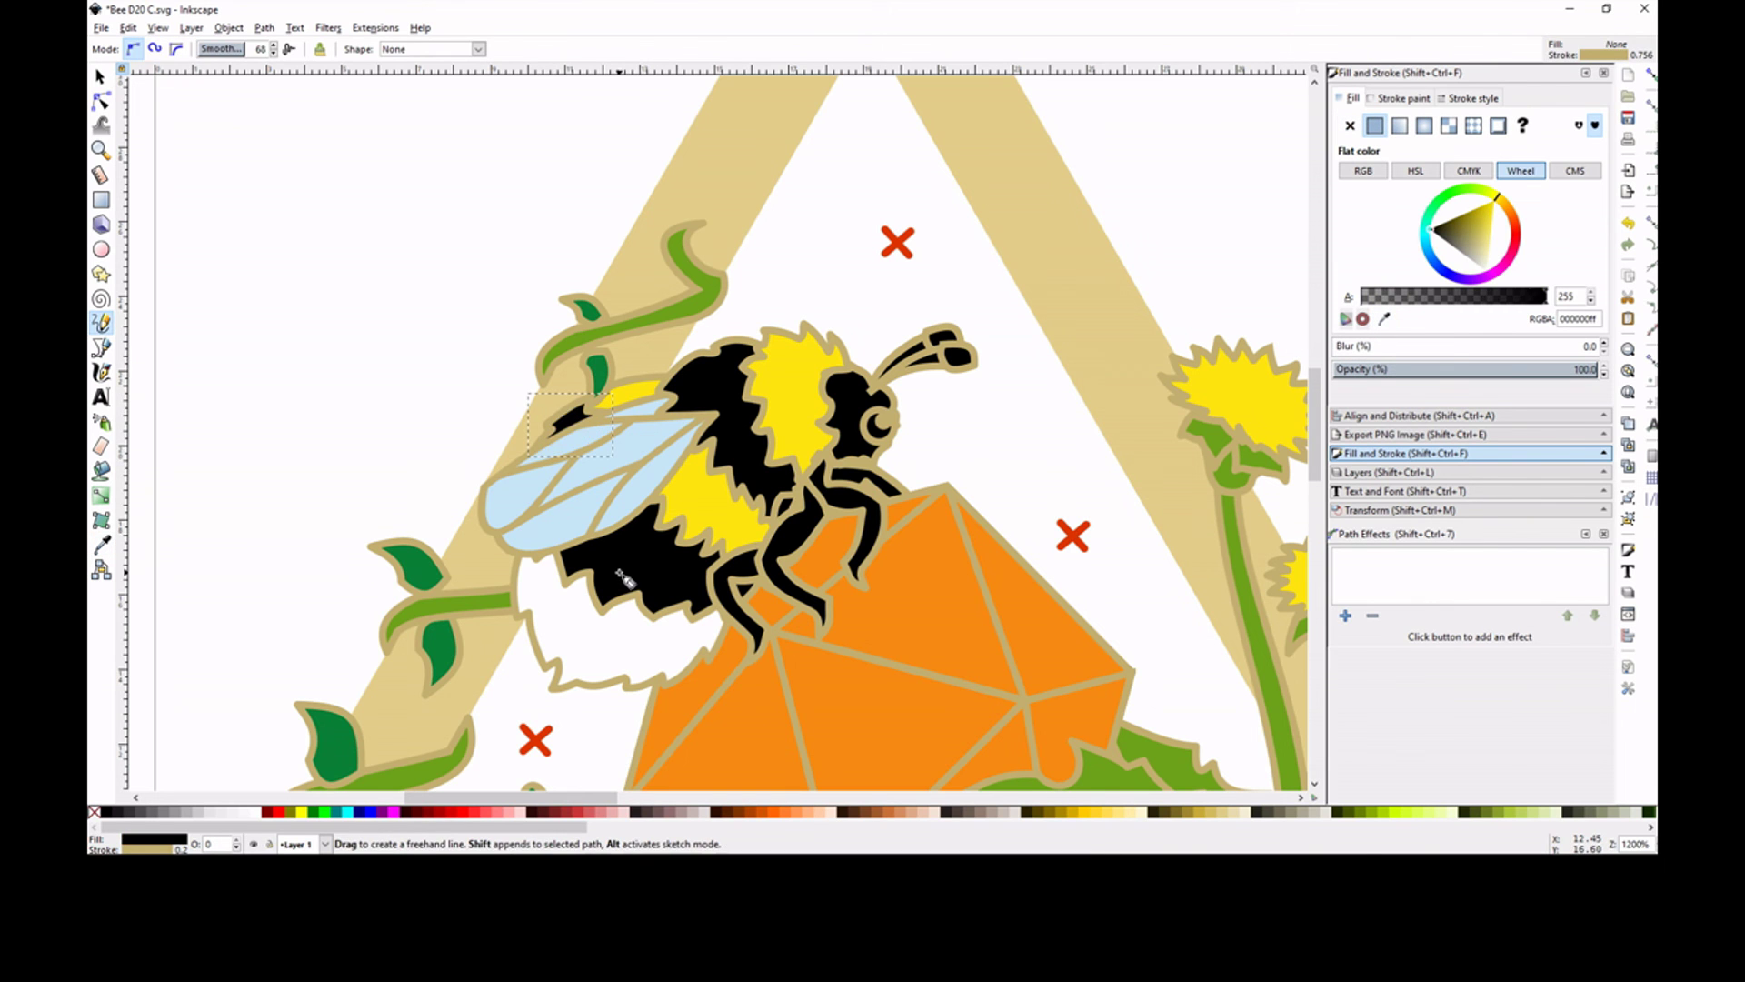
Draw a jagged fur shape on the rear edge of the black thorax band, fill it, and merge it with the band.
key(minus)
key(minus)
click(101, 149)
drag(545, 289, 858, 540)
mouse_move(771, 369)
mouse_down()
mouse_move(677, 386)
mouse_move(771, 368)
mouse_move(686, 350)
mouse_move(628, 386)
mouse_move(752, 338)
mouse_up()
click(1374, 125)
click(263, 28)
click(381, 336)
key(minus)
key(minus)
key(minus)
Draw a fur tuft along the top of the black thorax band, fill it black, and merge it into the band.
key(plus)
key(plus)
key(plus)
key(plus)
key(p)
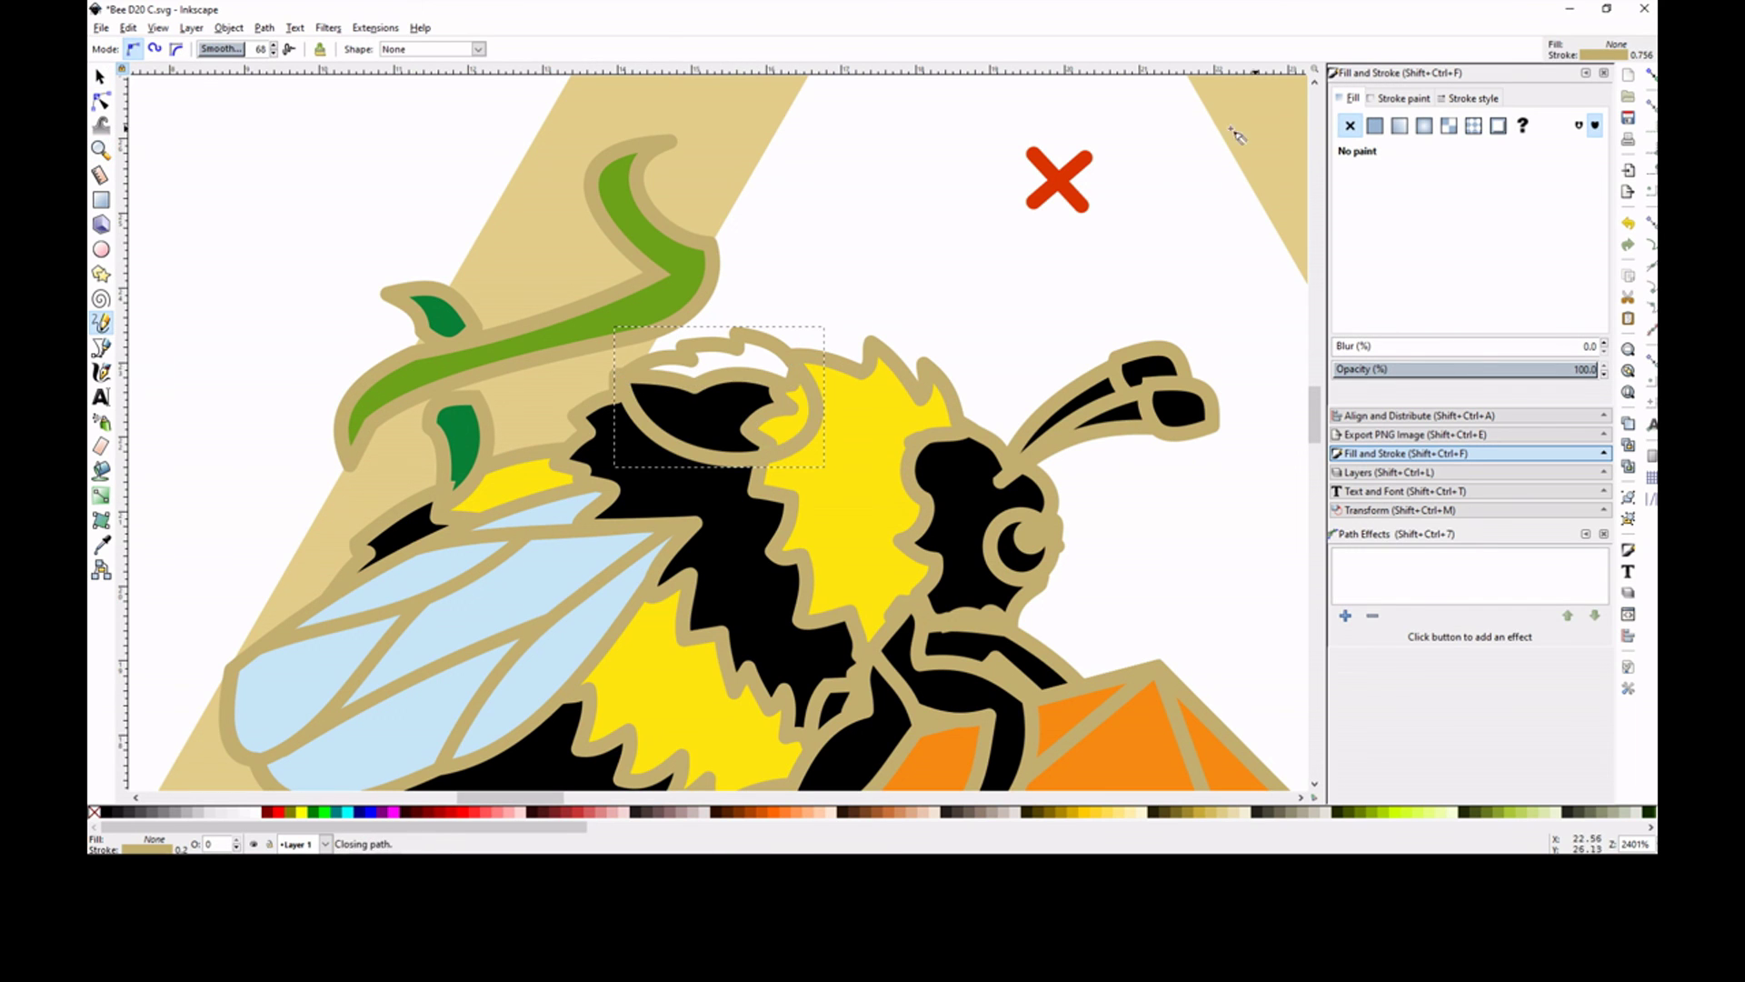
click(1374, 125)
click(264, 27)
click(382, 335)
Shift the uppermost vine curl and its leaf slightly away from the bee's thorax.
drag(560, 343, 537, 380)
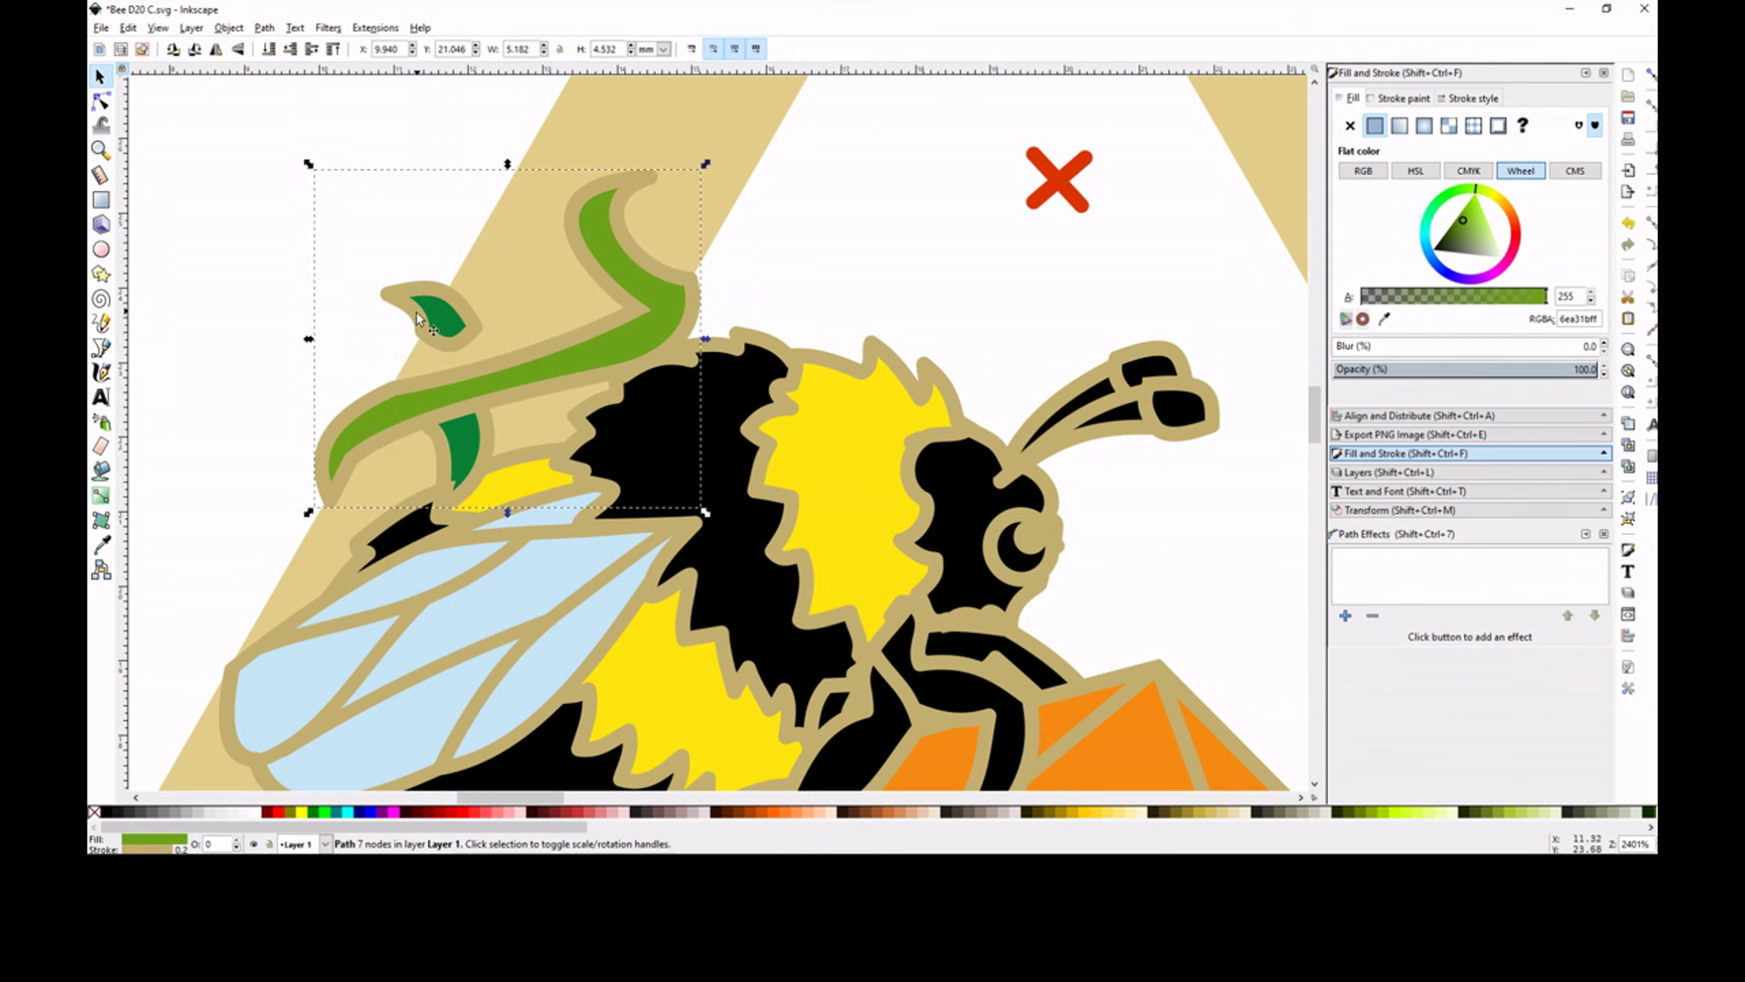
click(418, 318)
click(880, 234)
key(minus)
key(minus)
key(minus)
key(minus)
key(minus)
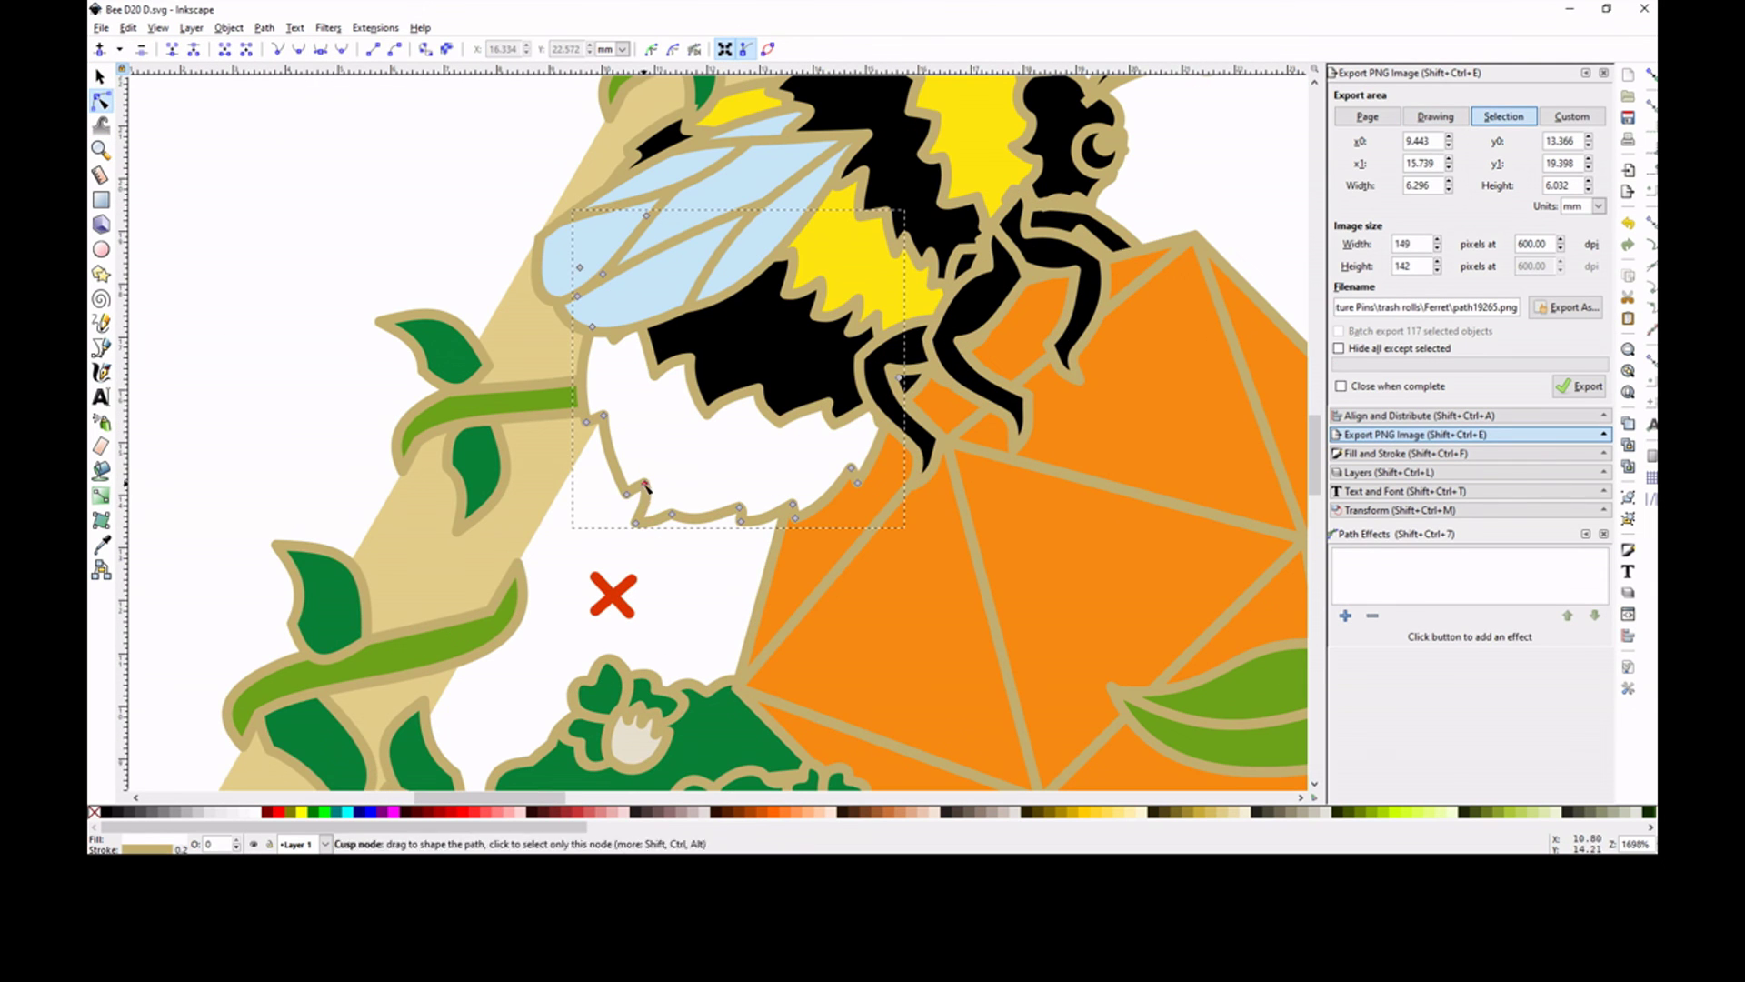
Adjust the bee's outline node where the black thorax band meets the front legs.
click(963, 218)
drag(977, 268, 1000, 267)
key(minus)
key(minus)
key(minus)
key(minus)
key(plus)
key(plus)
Delete two nodes from the upper outline of the front clover mound.
click(789, 571)
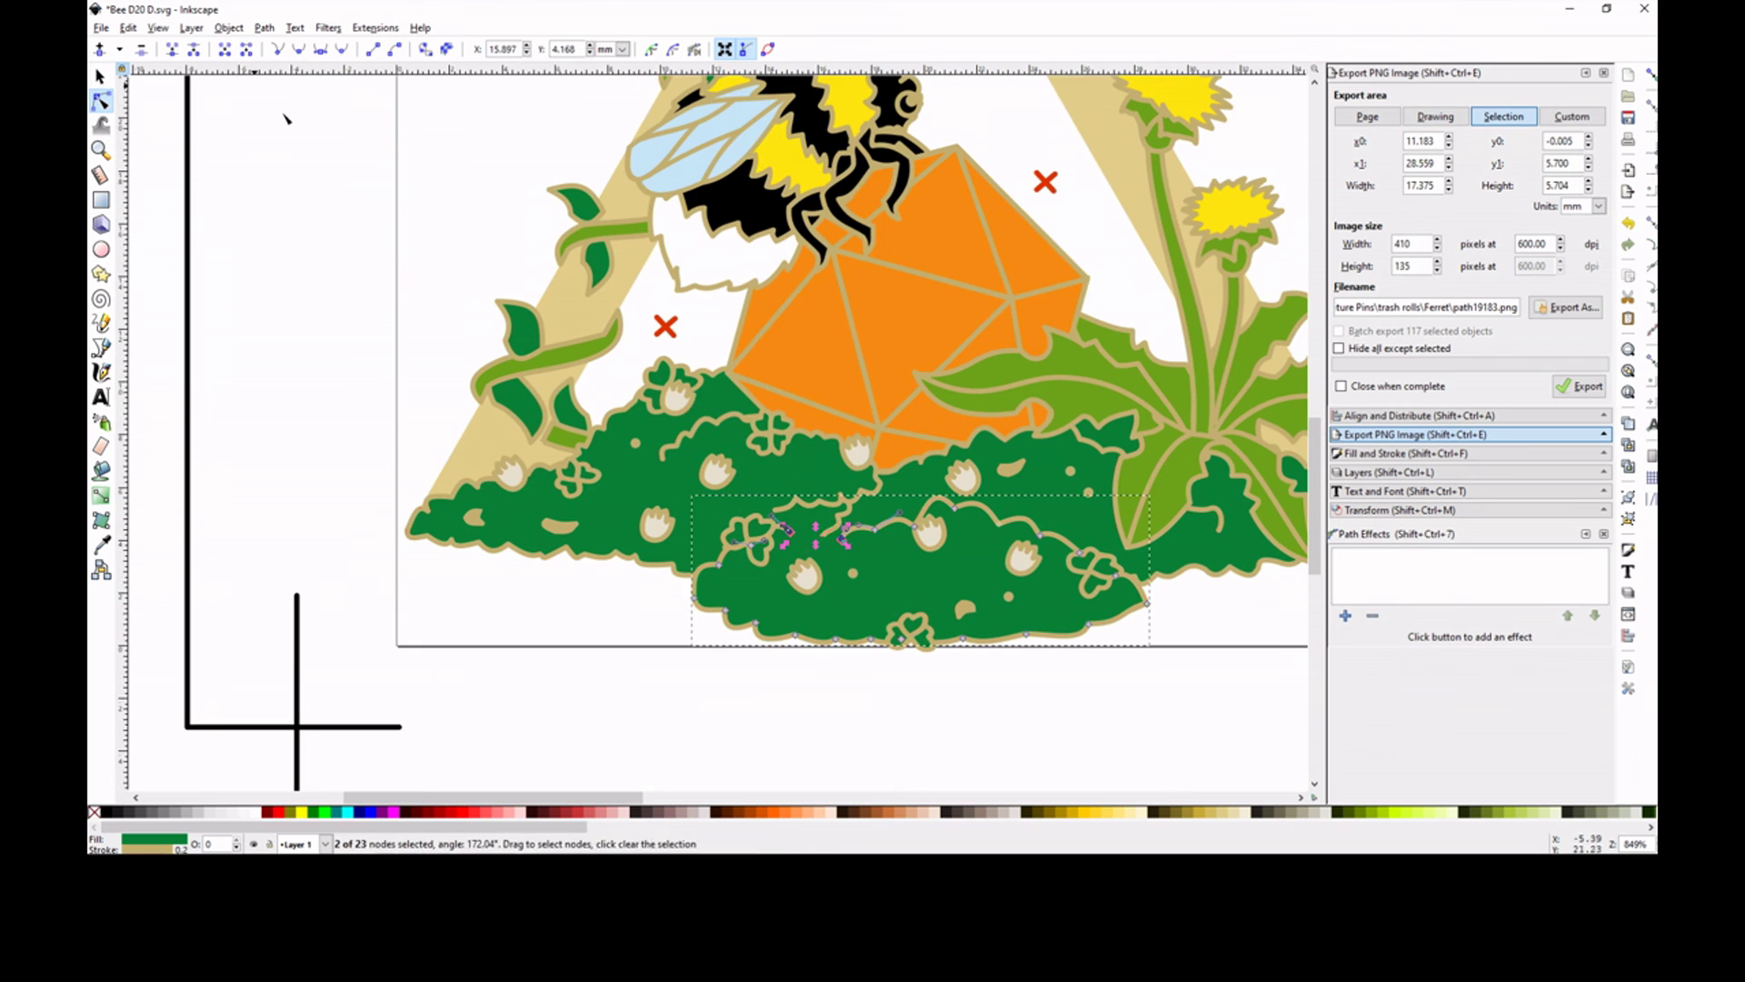
key(Delete)
key(Escape)
click(898, 537)
click(951, 685)
key(minus)
Shorten the gold contour line beneath the clover flower in front of the die by editing its nodes.
click(823, 471)
key(Escape)
click(825, 470)
click(826, 470)
key(Escape)
click(807, 475)
key(Escape)
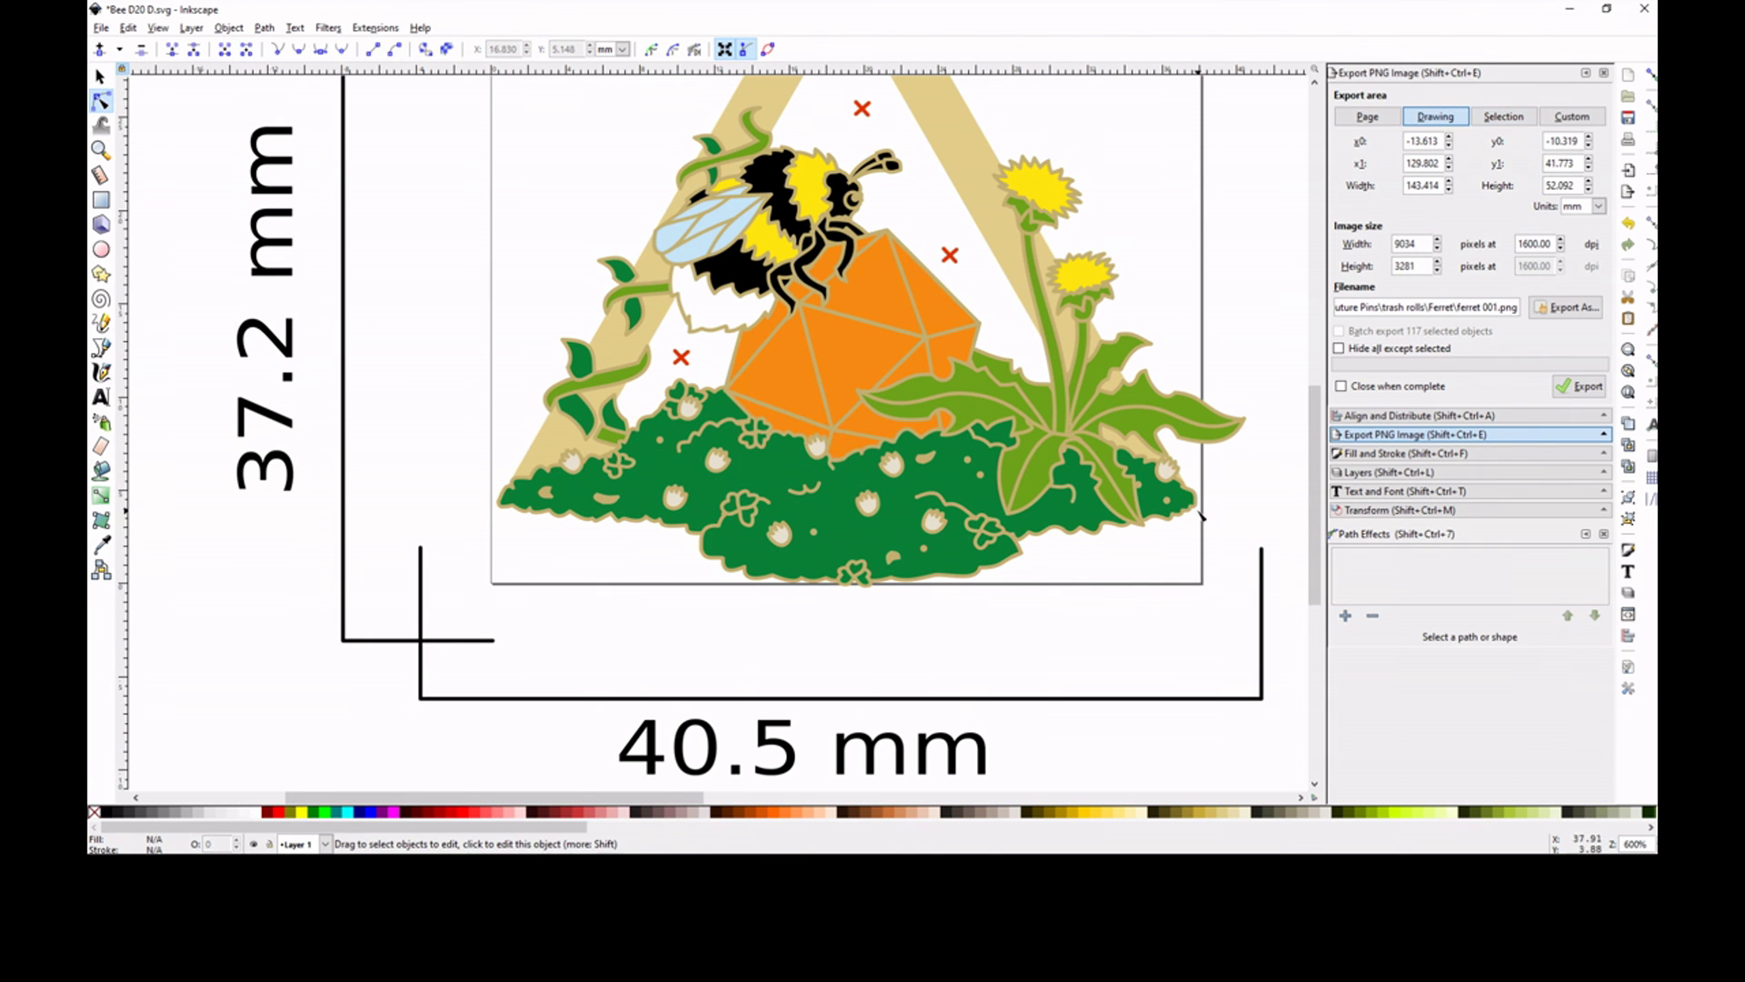